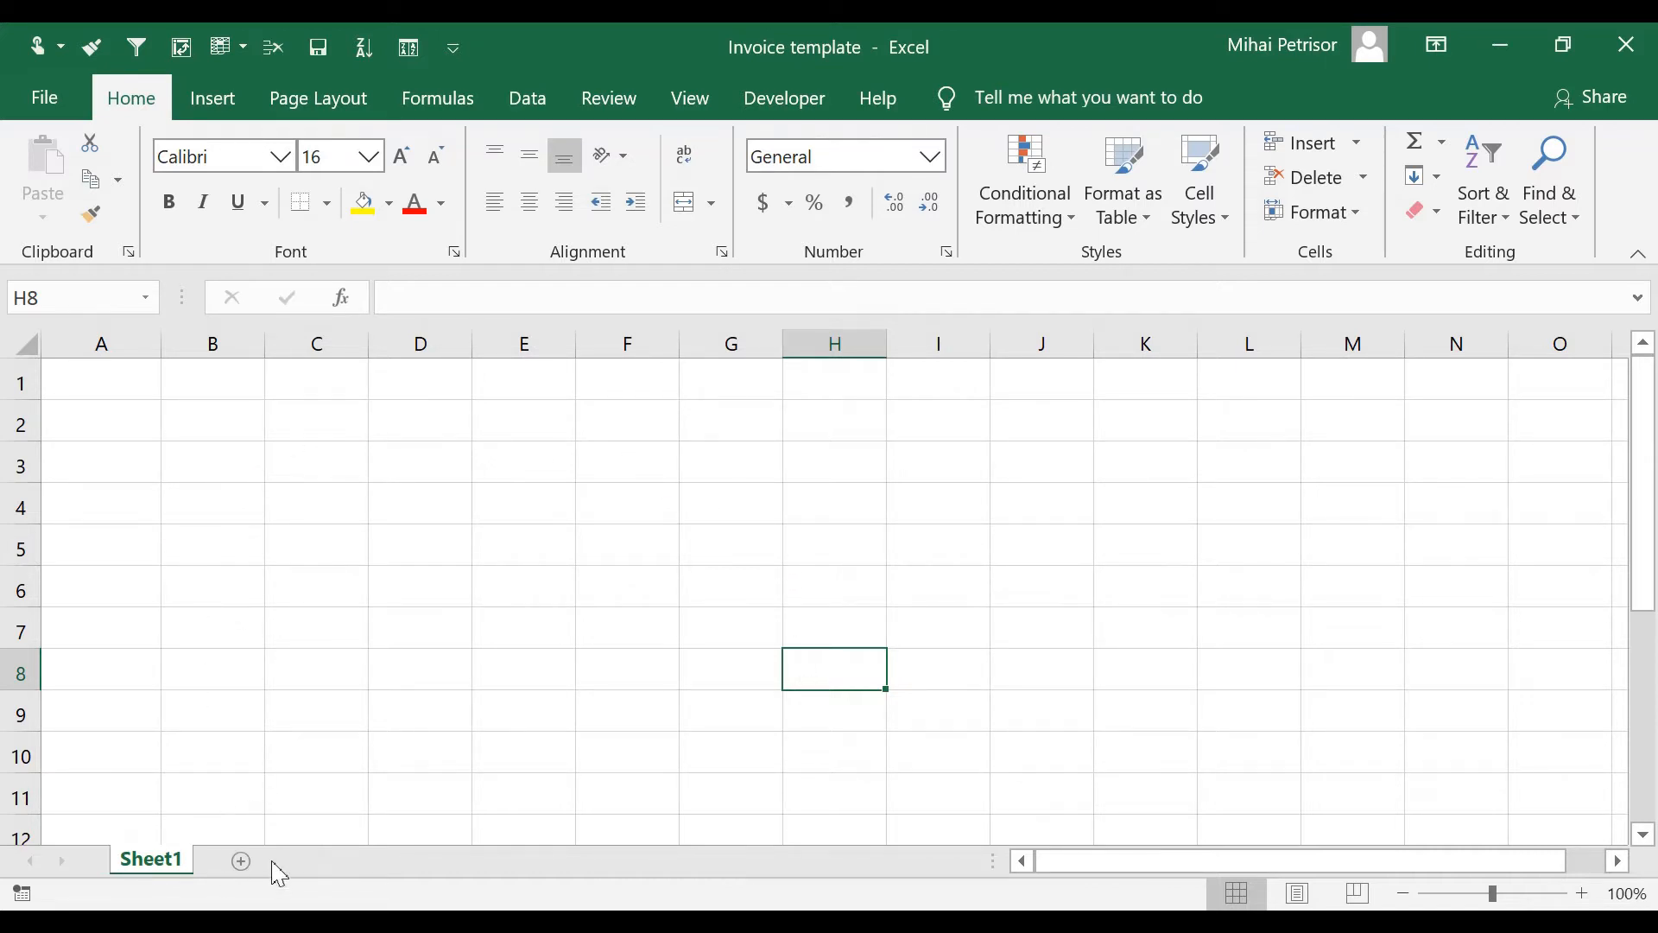
Add a second worksheet to the workbook and rename Sheet1 as Invoice.
click(244, 863)
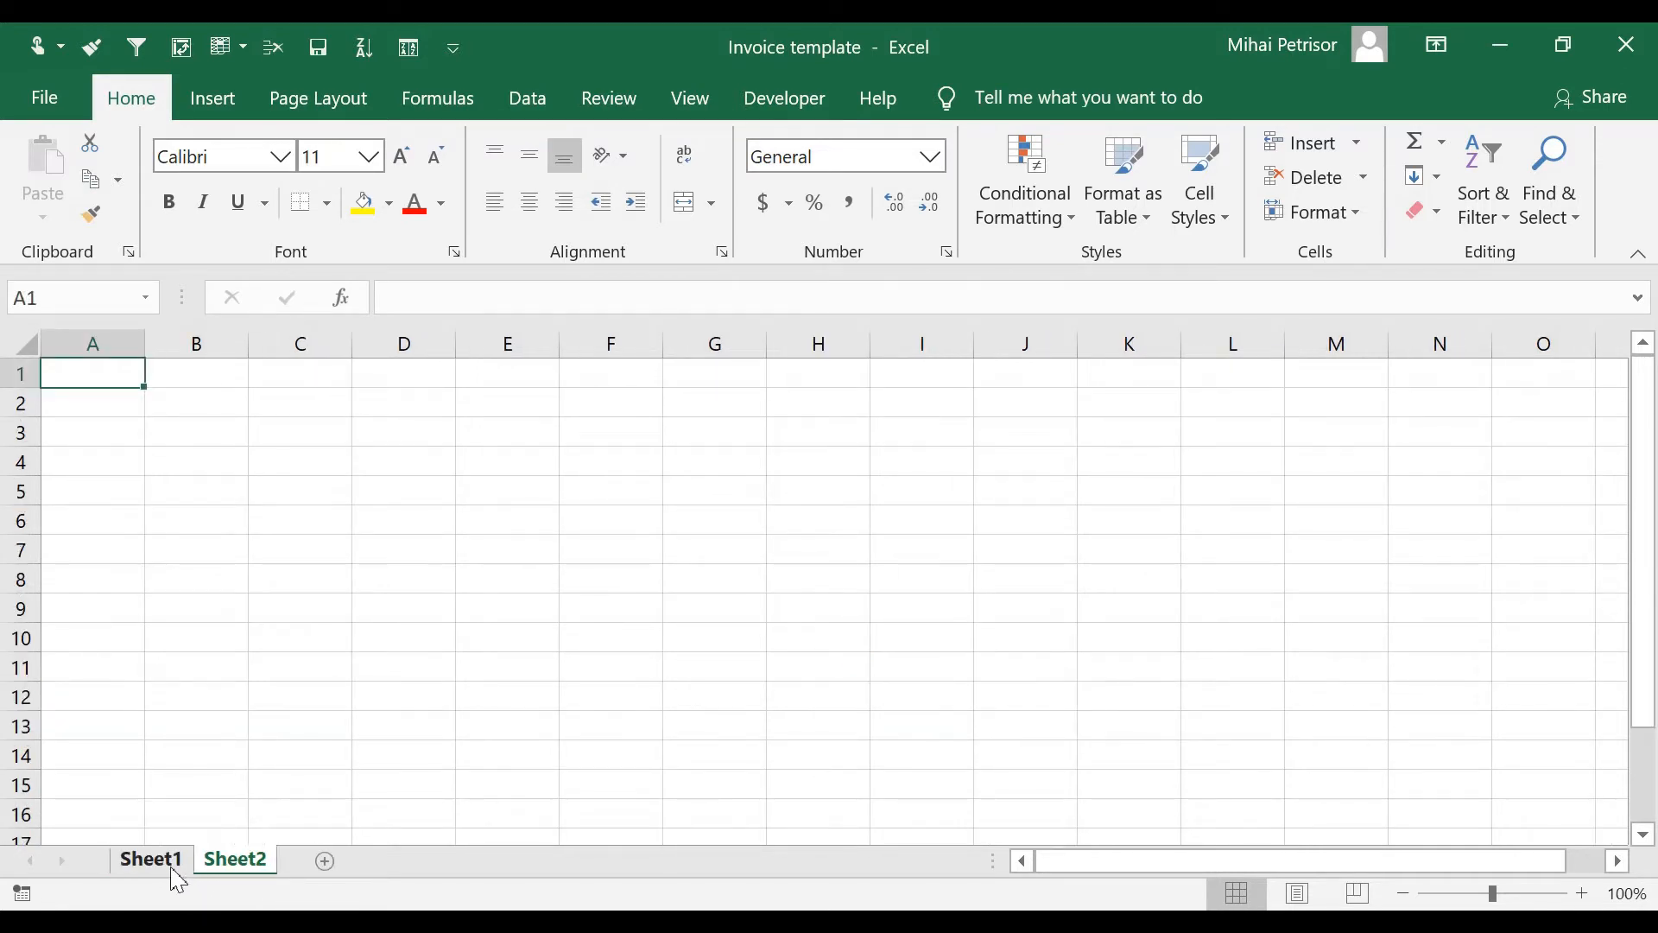
click(173, 871)
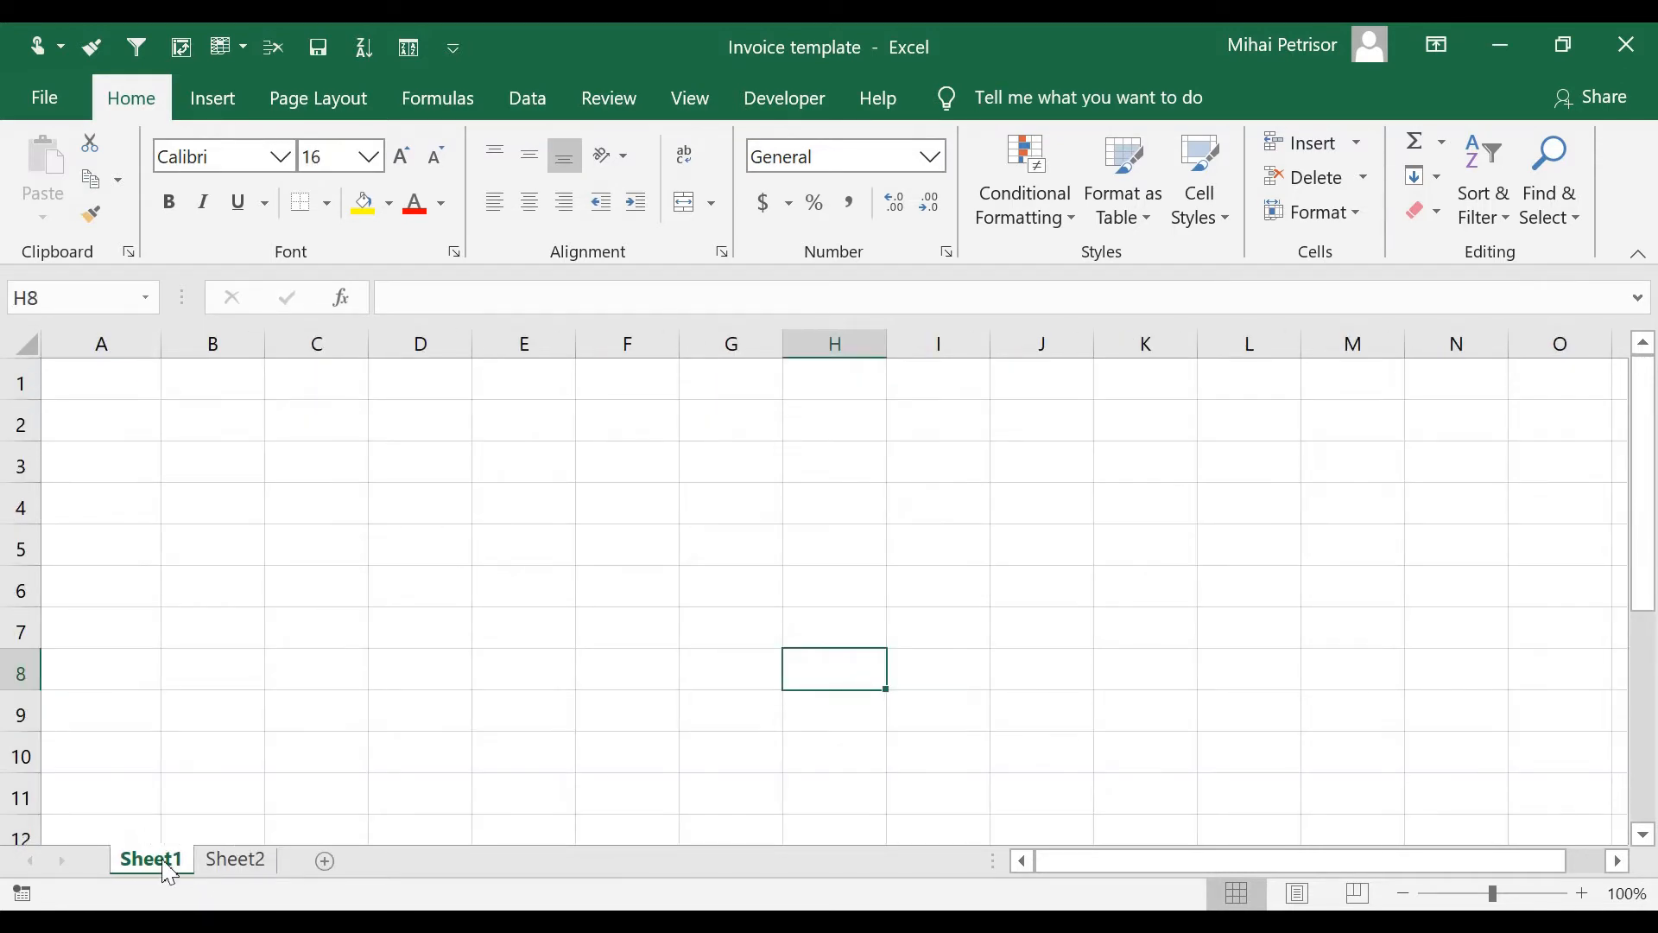
double_click(164, 862)
key(BackSpace)
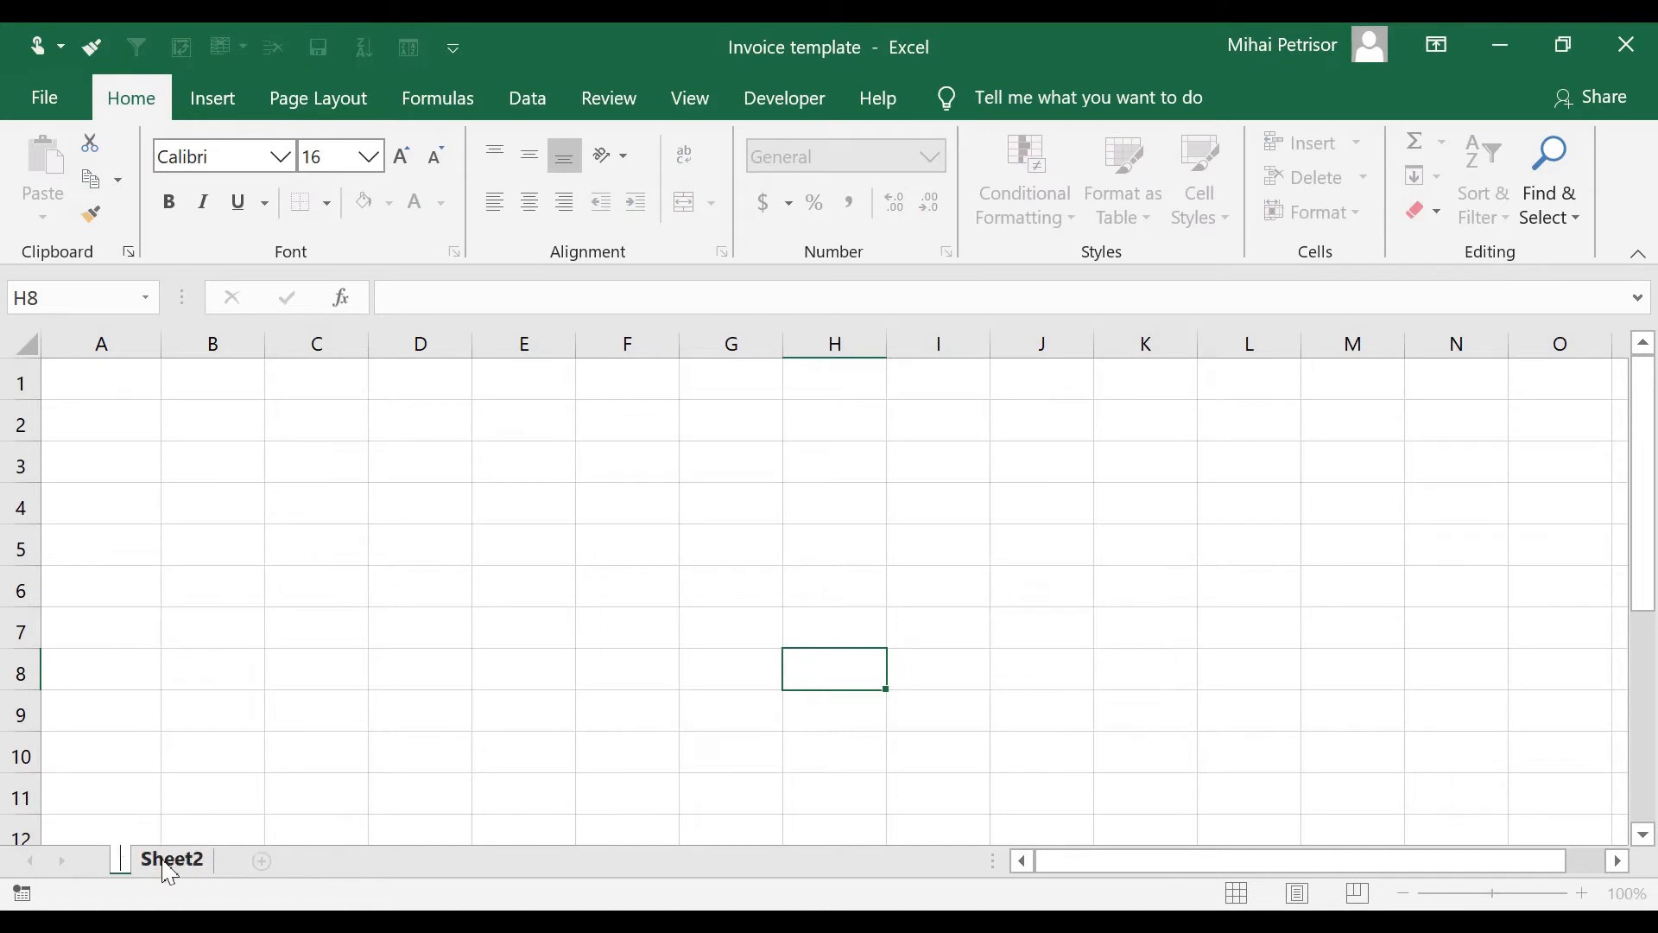
text(Invoice)
key(Return)
Rename Sheet2 as Customers.
click(239, 865)
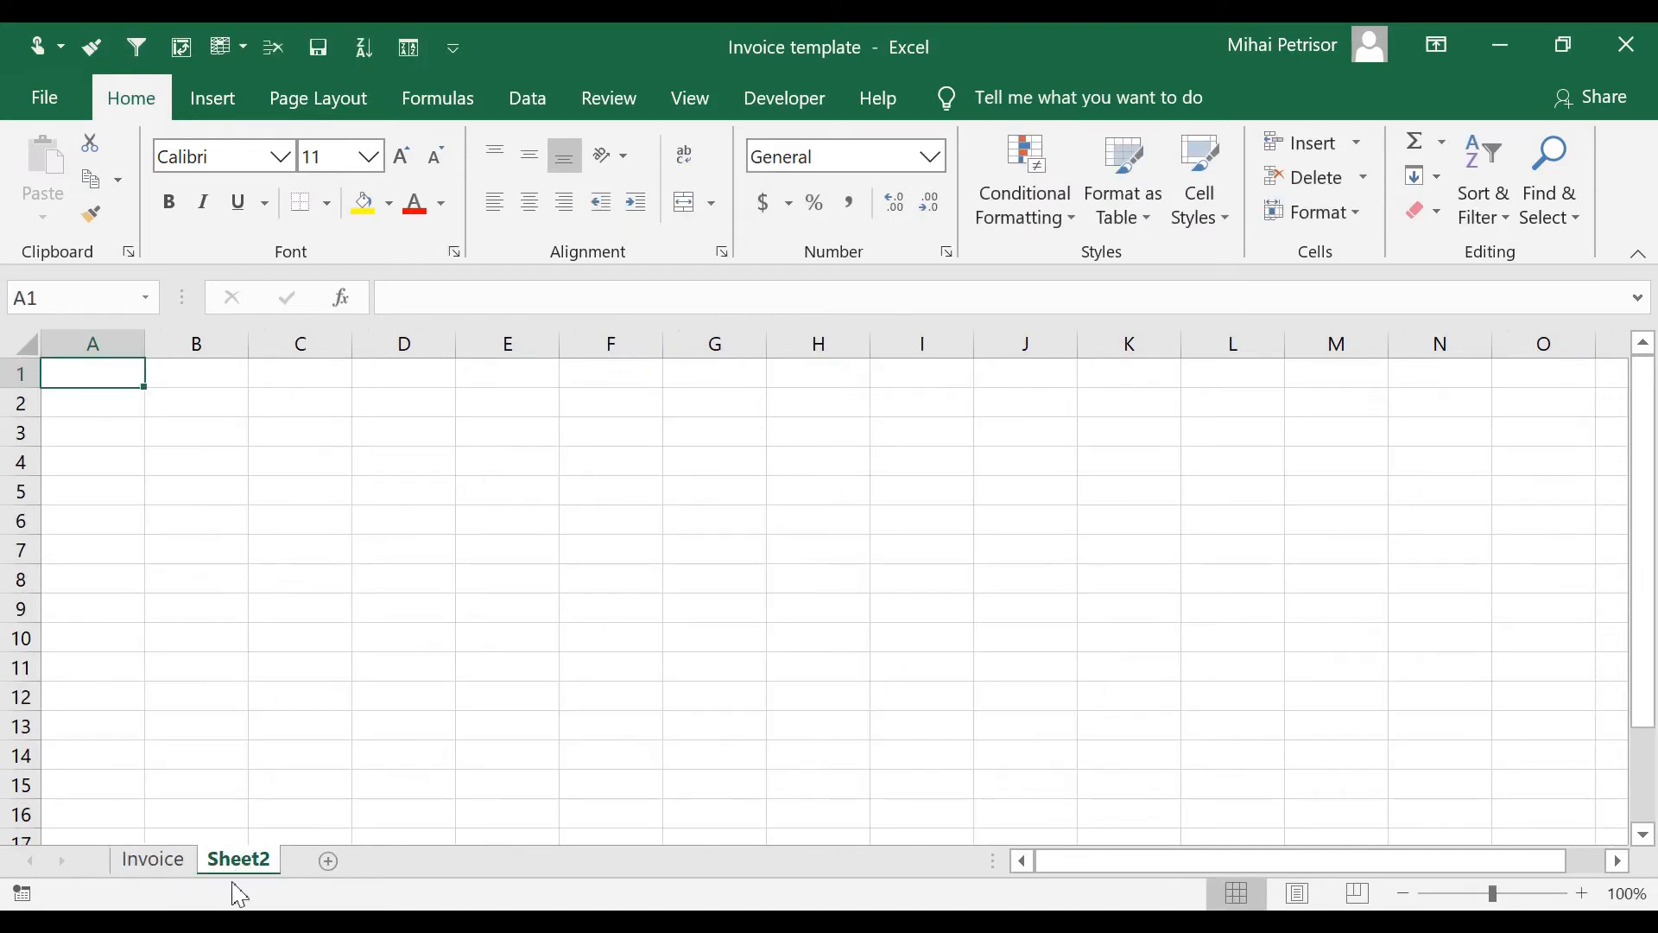
double_click(240, 863)
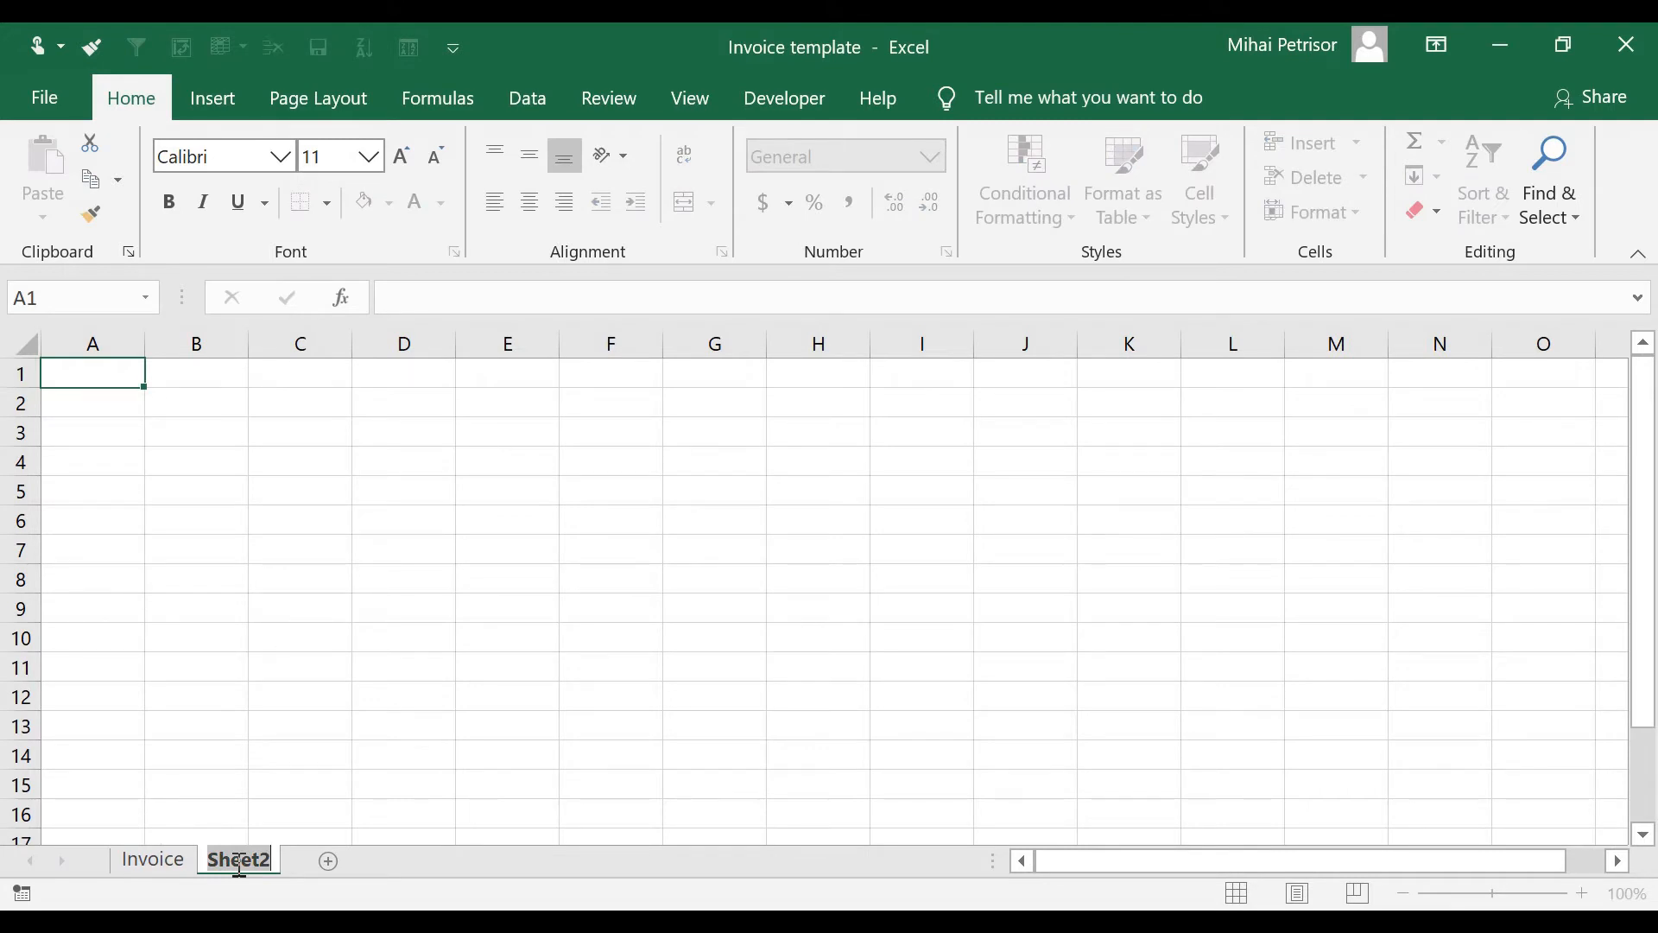
text(Custome)
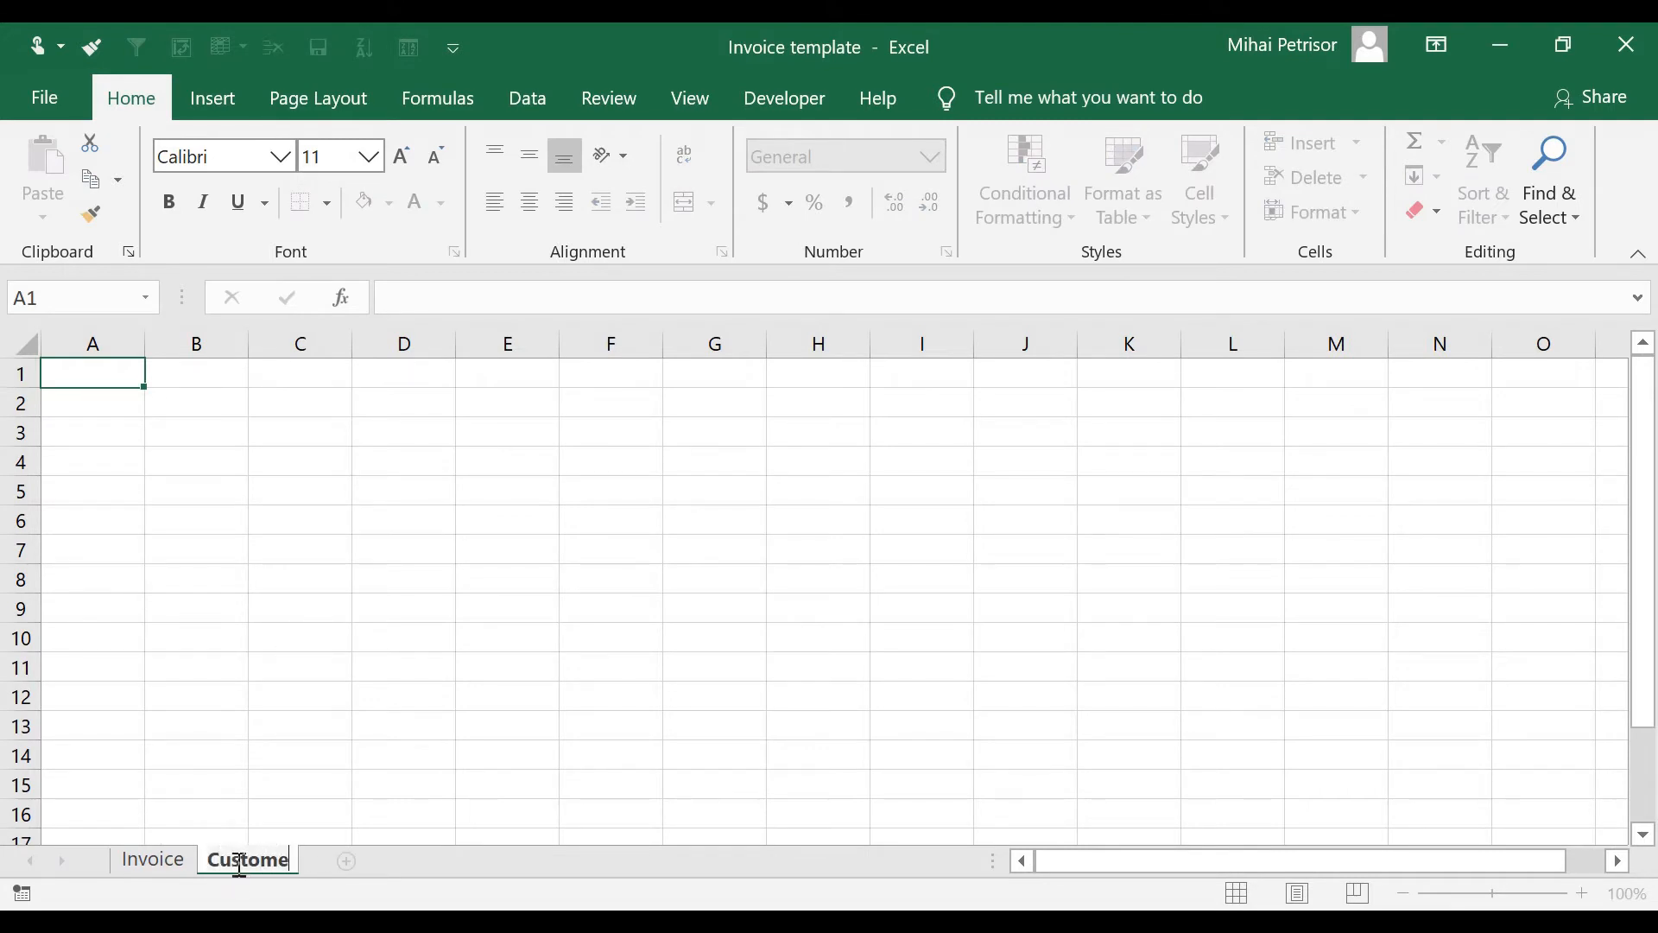
text(rs)
click(239, 780)
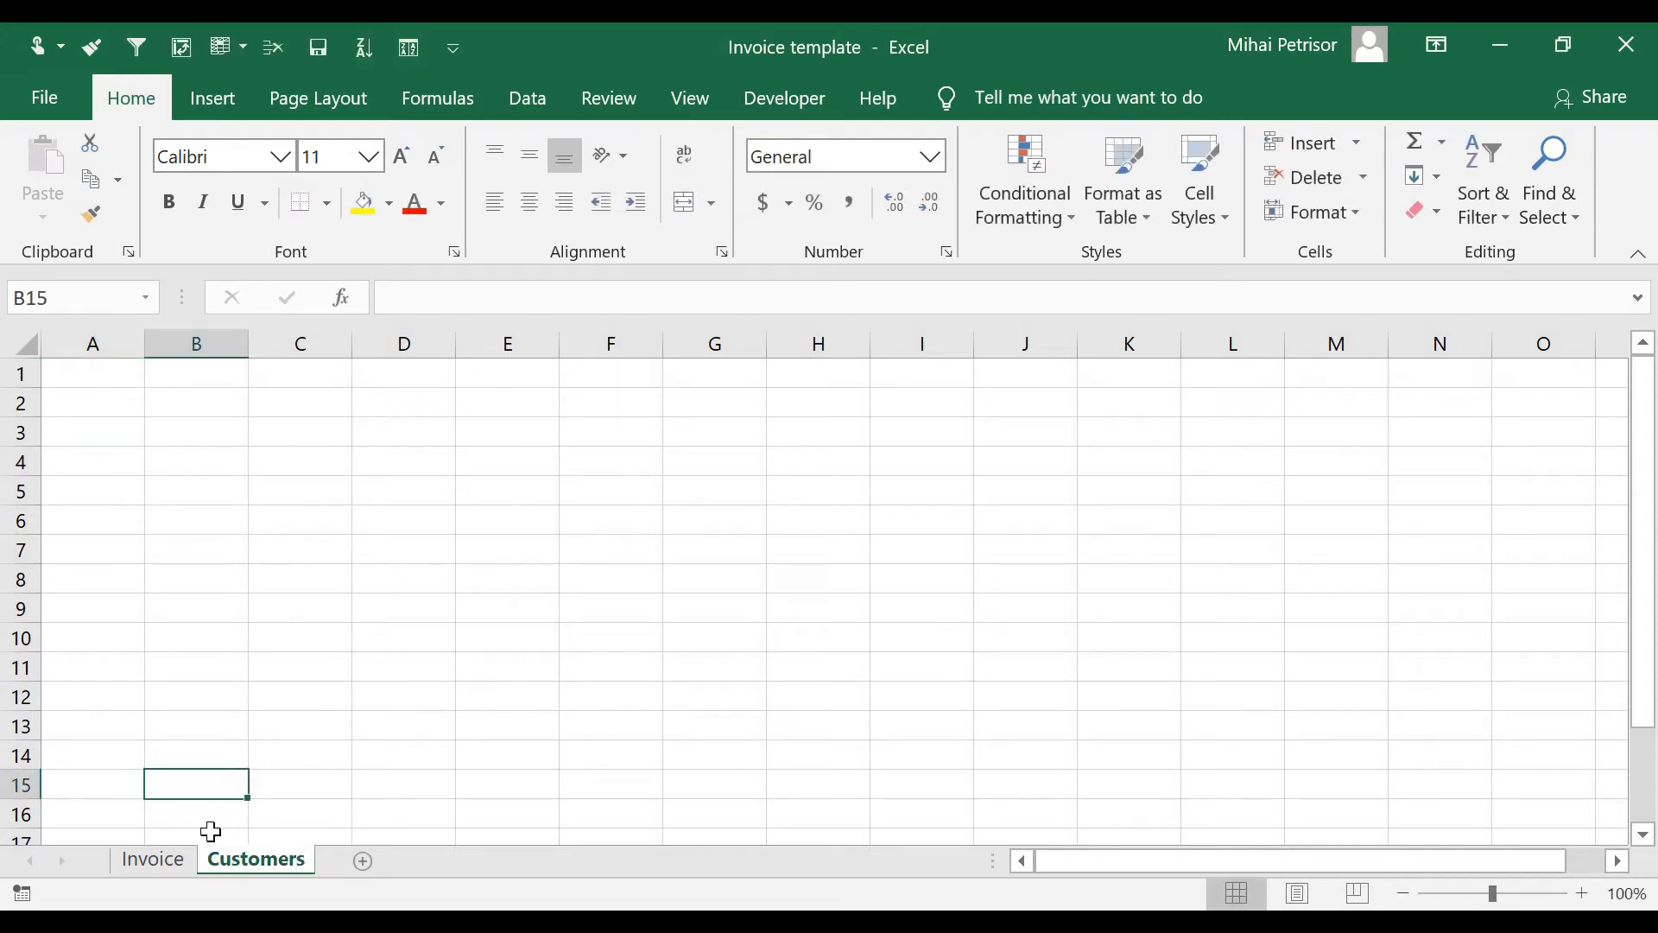
Add a third worksheet, place it after Customers, and rename it Registered Invoices.
click(162, 873)
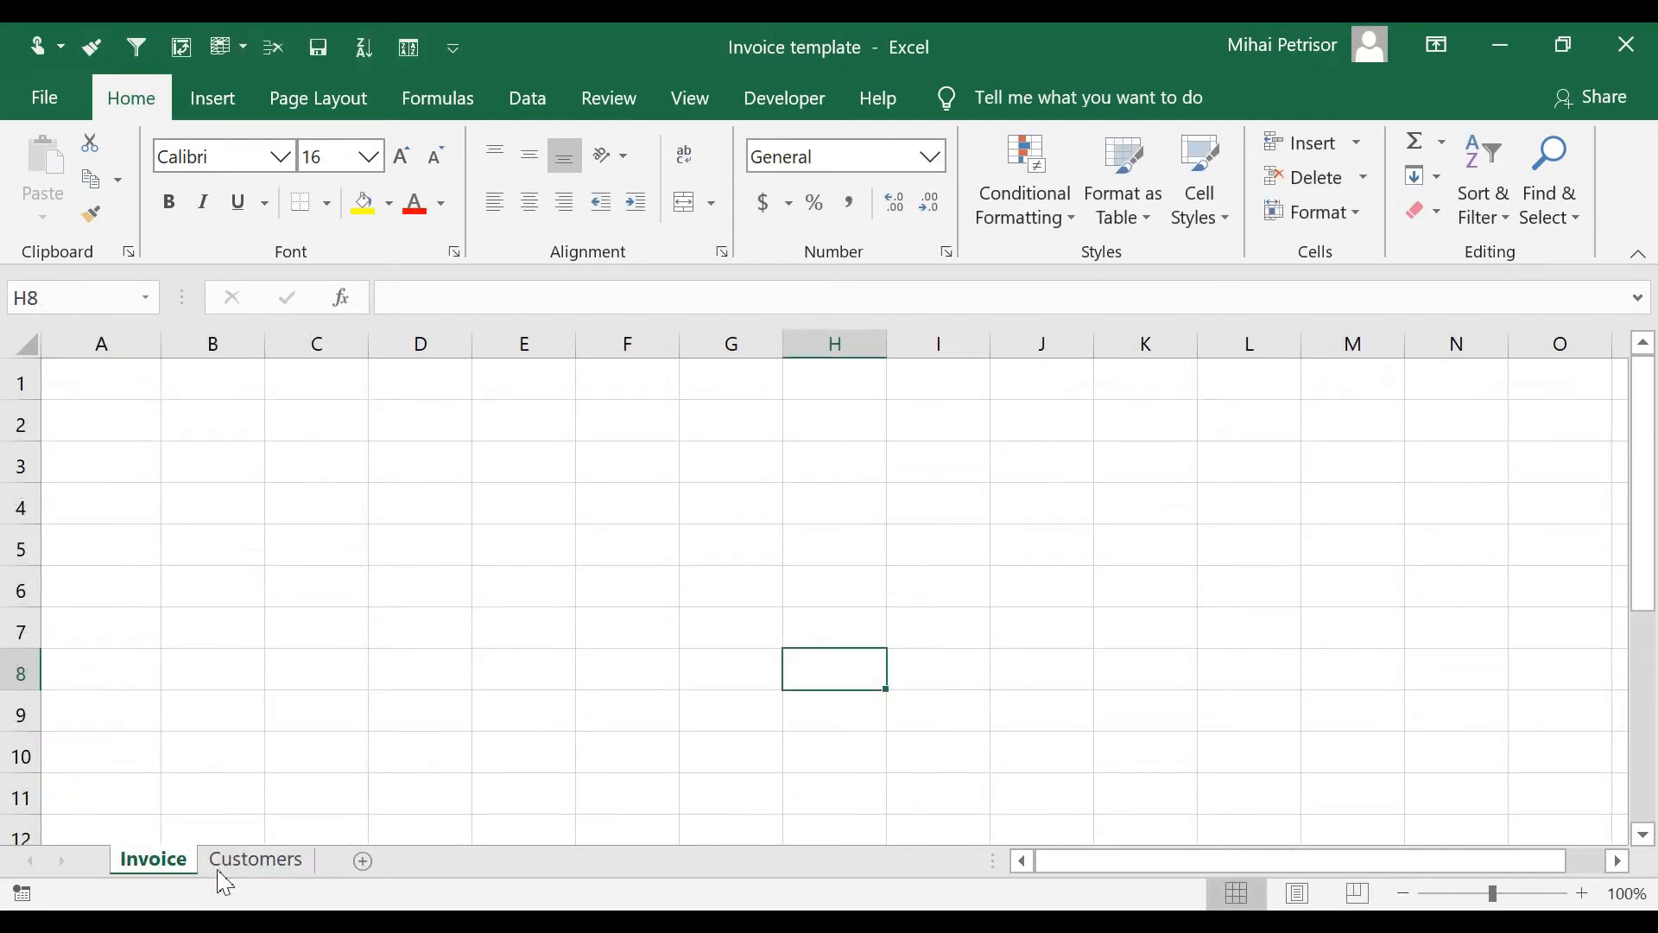
click(309, 804)
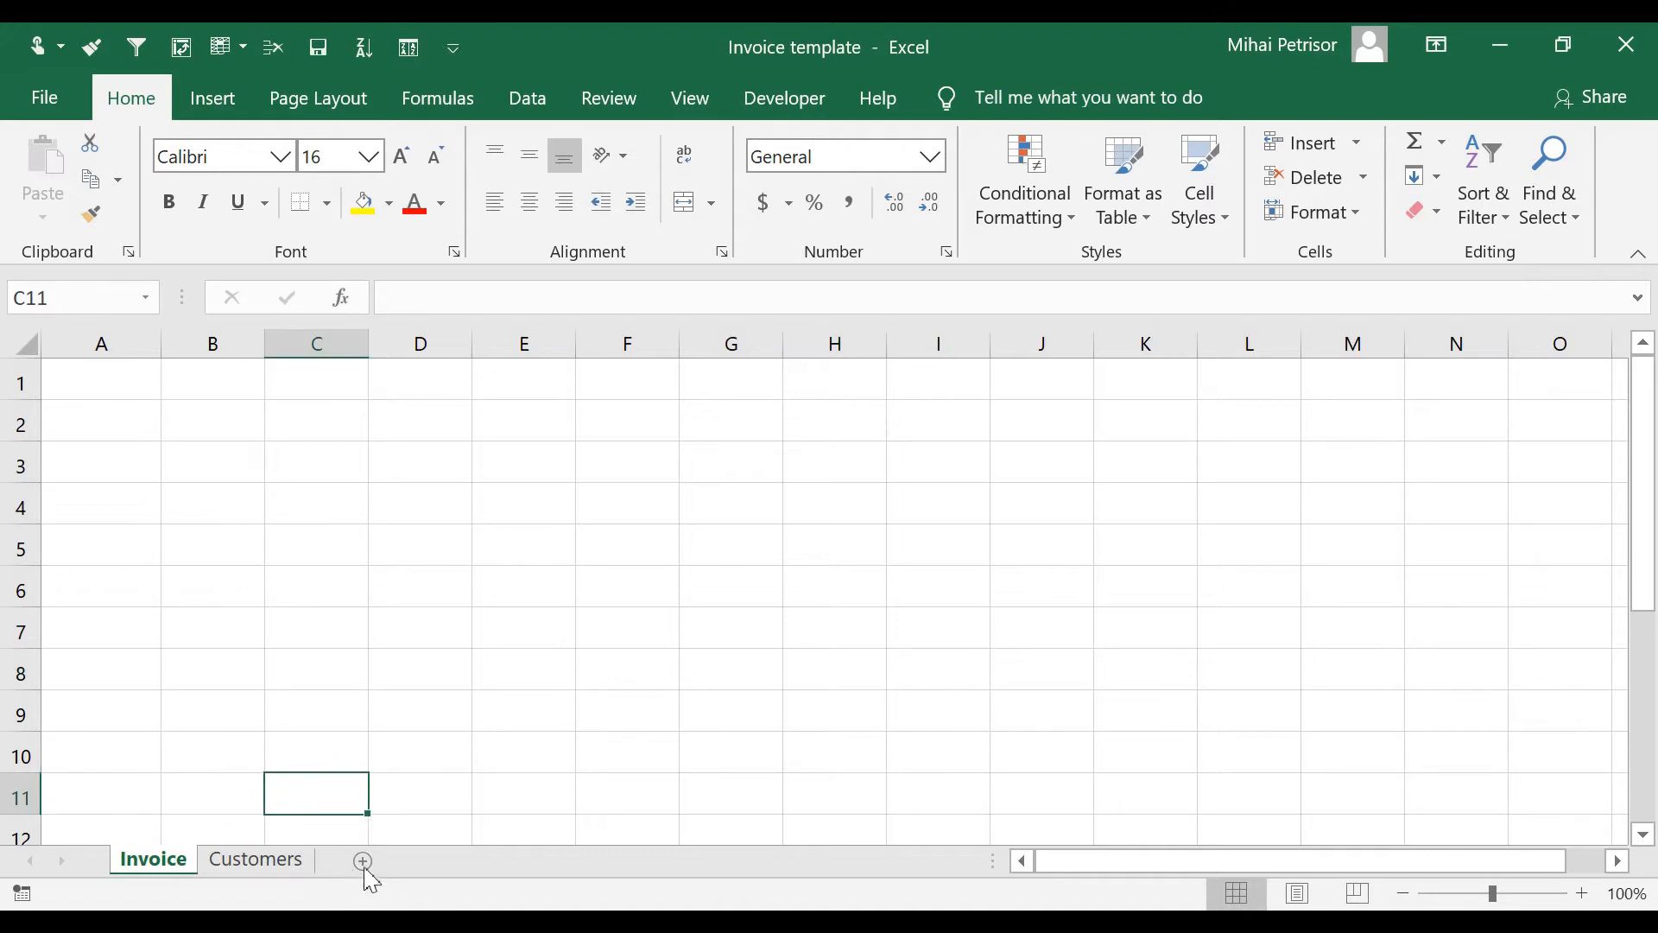
click(364, 862)
drag(311, 875, 406, 873)
double_click(349, 864)
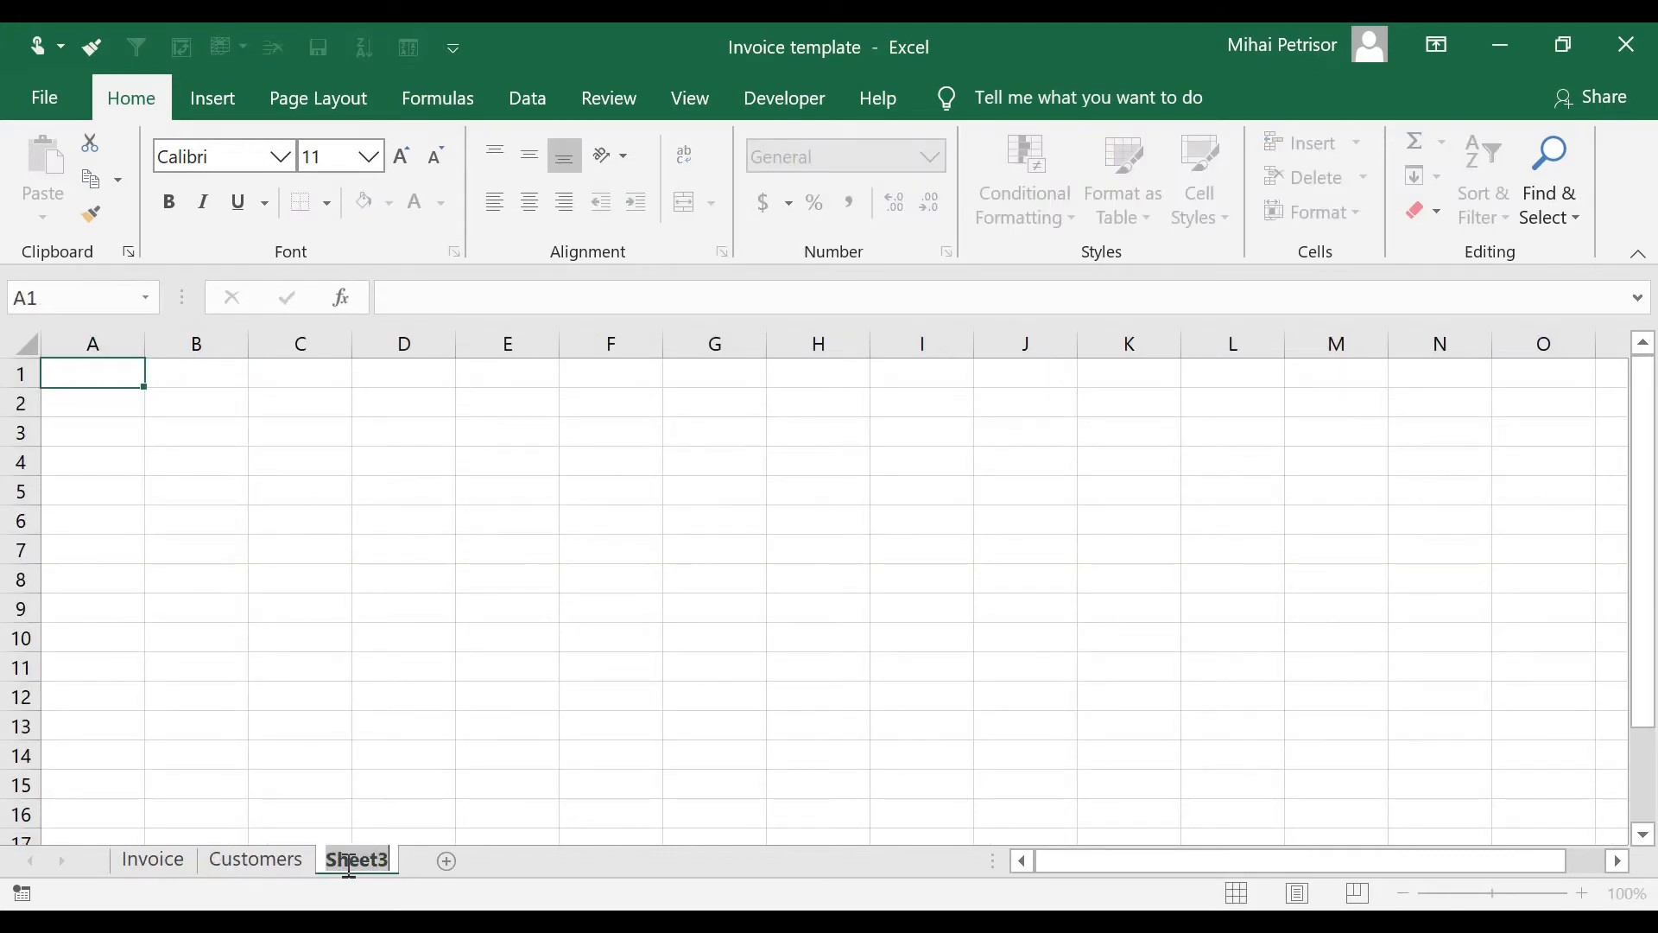
text(Regis)
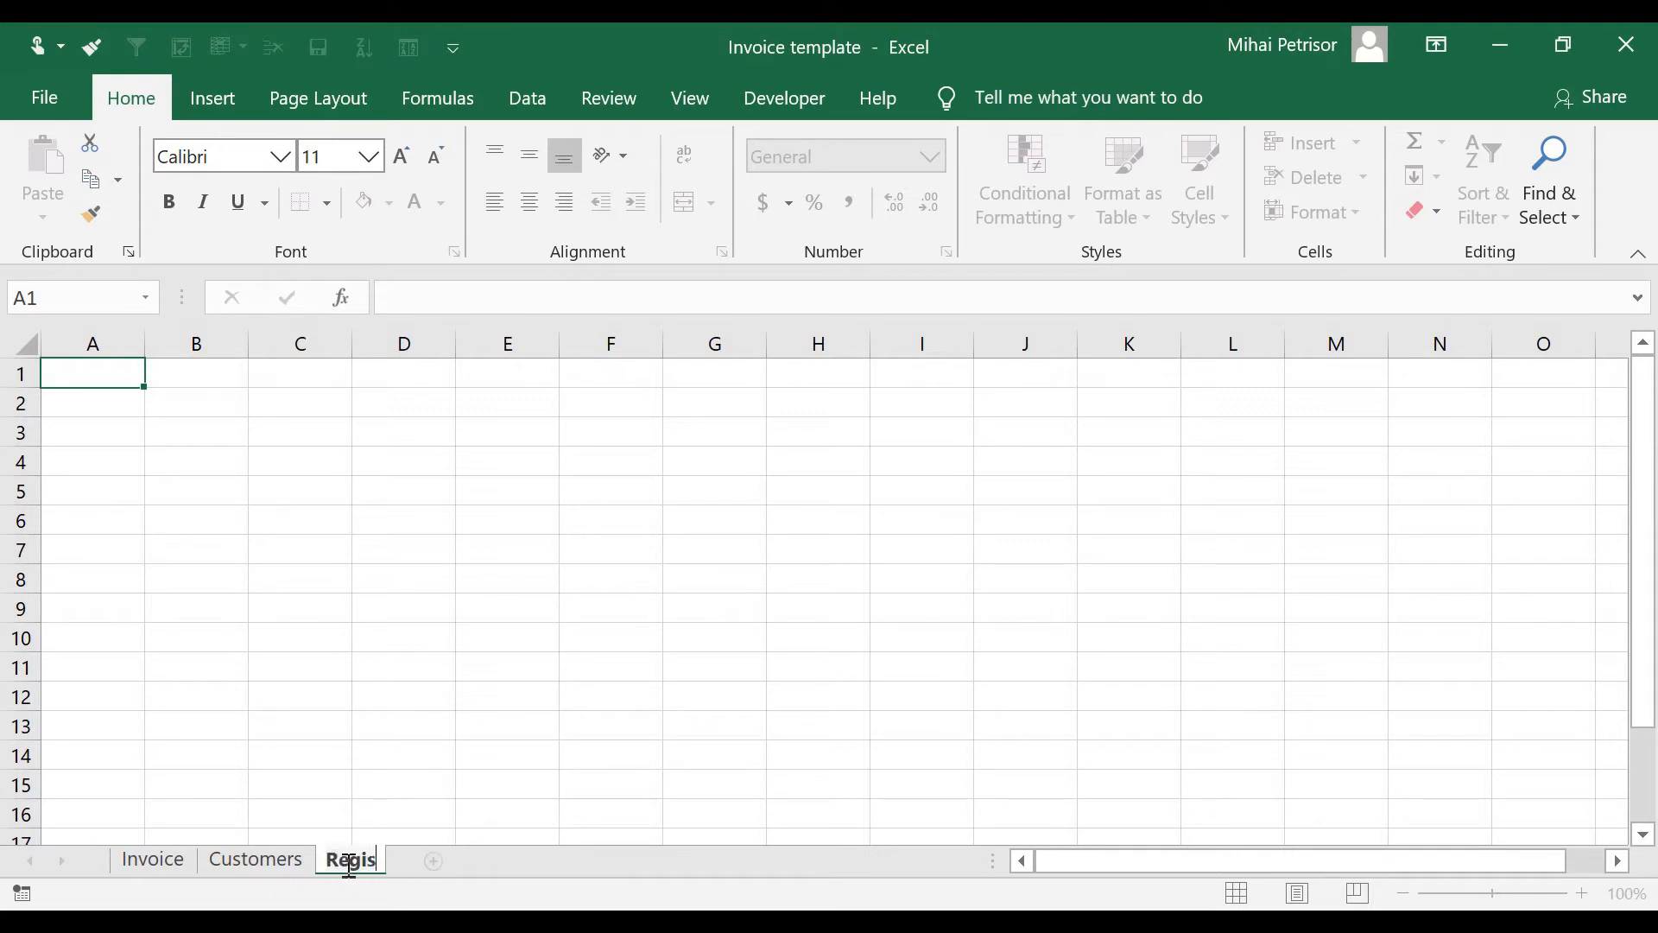
text(tered INvoices)
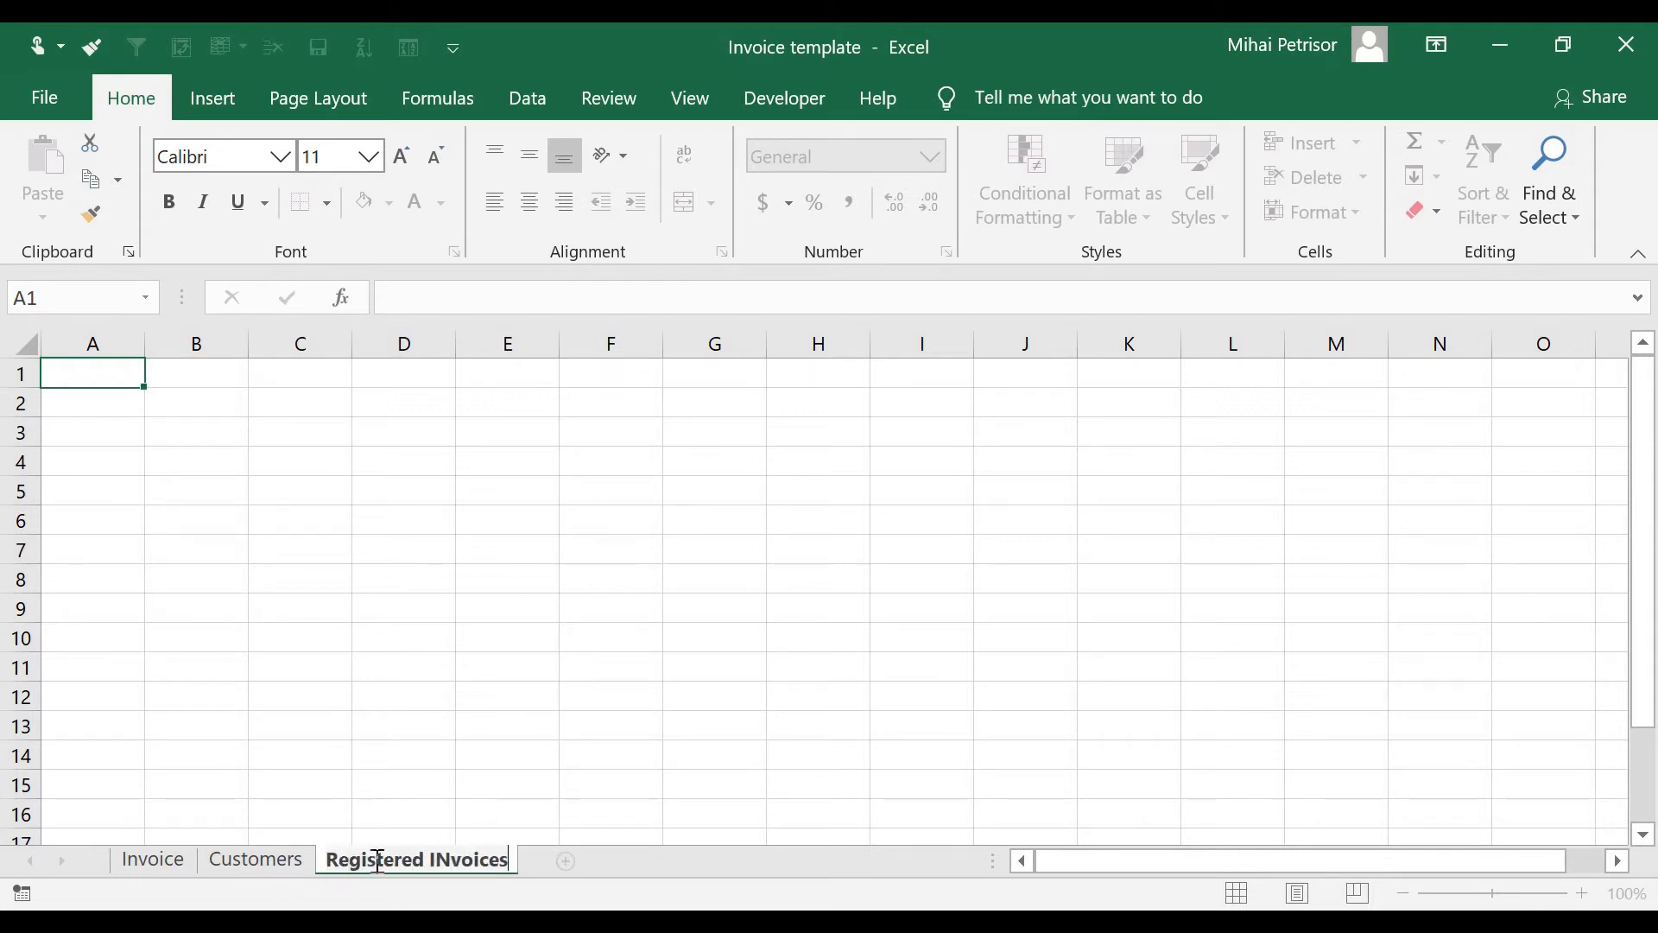
key(BackSpace)
text(n)
click(467, 753)
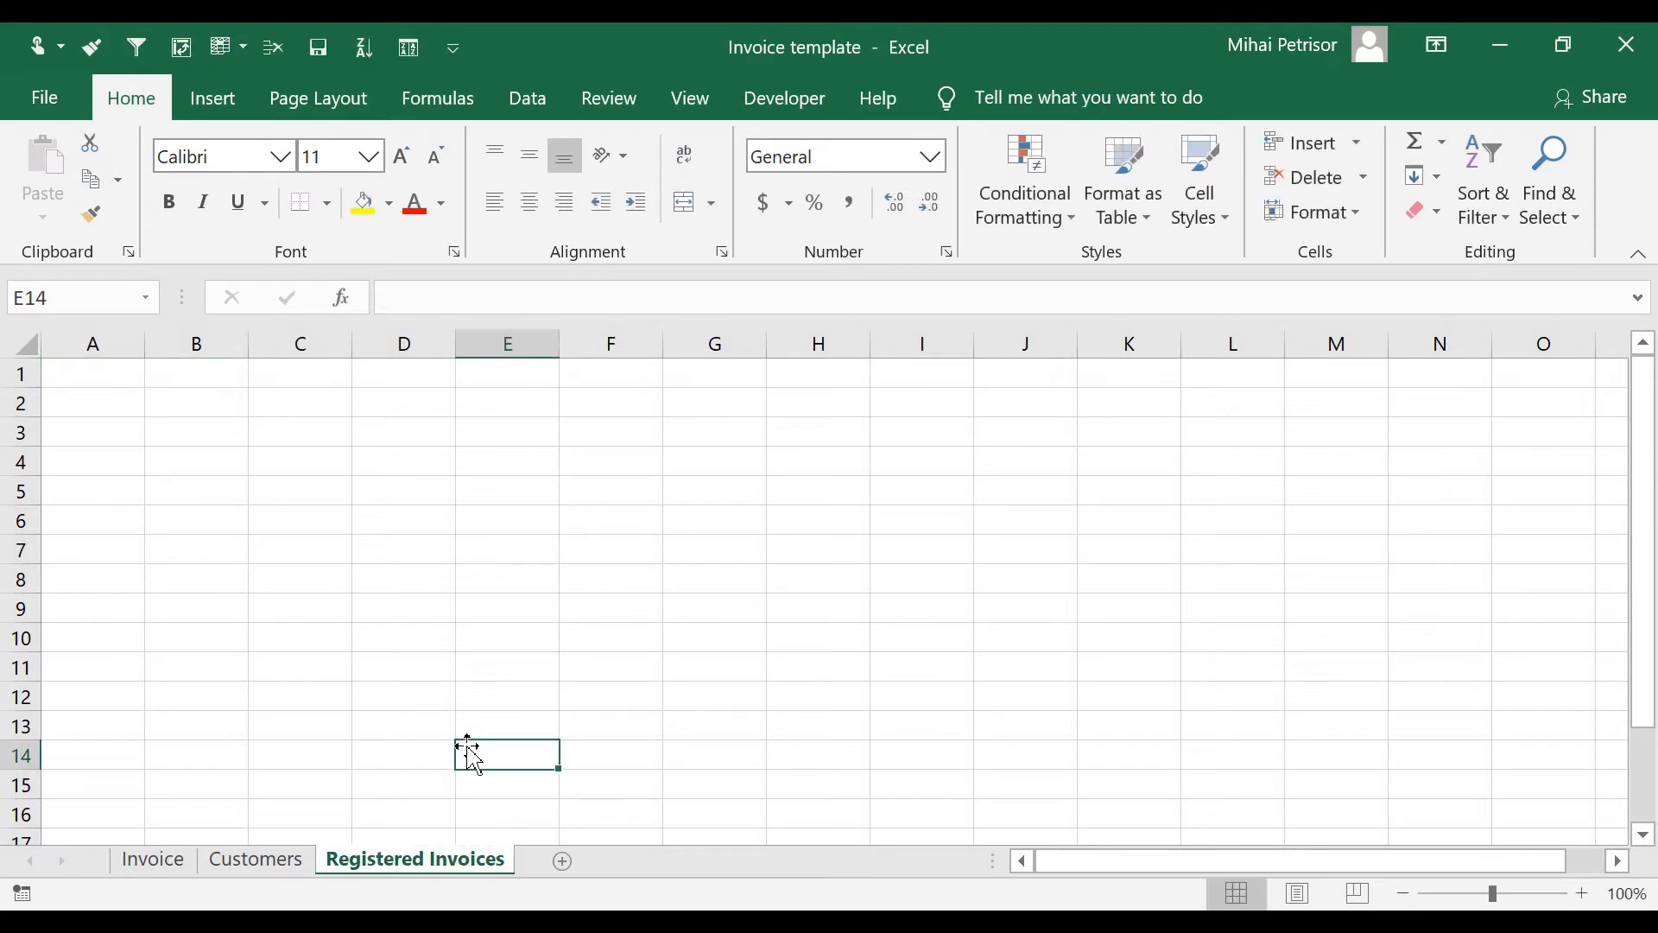
Widen column A on the Invoice sheet to make room for a logo.
click(177, 871)
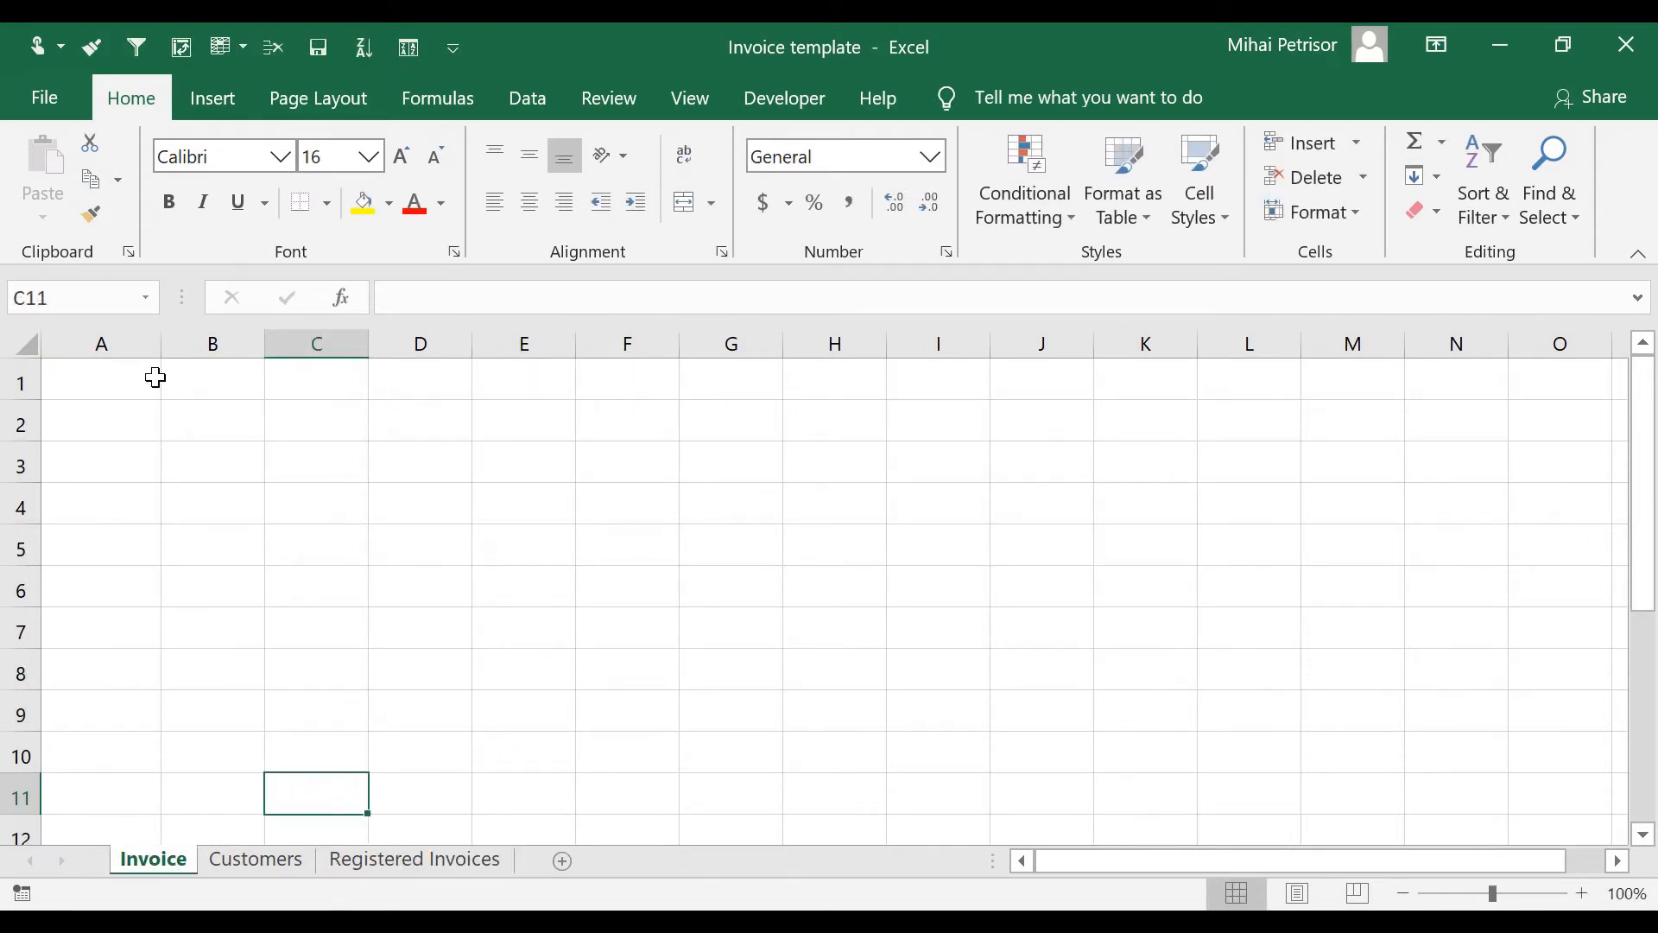
click(175, 451)
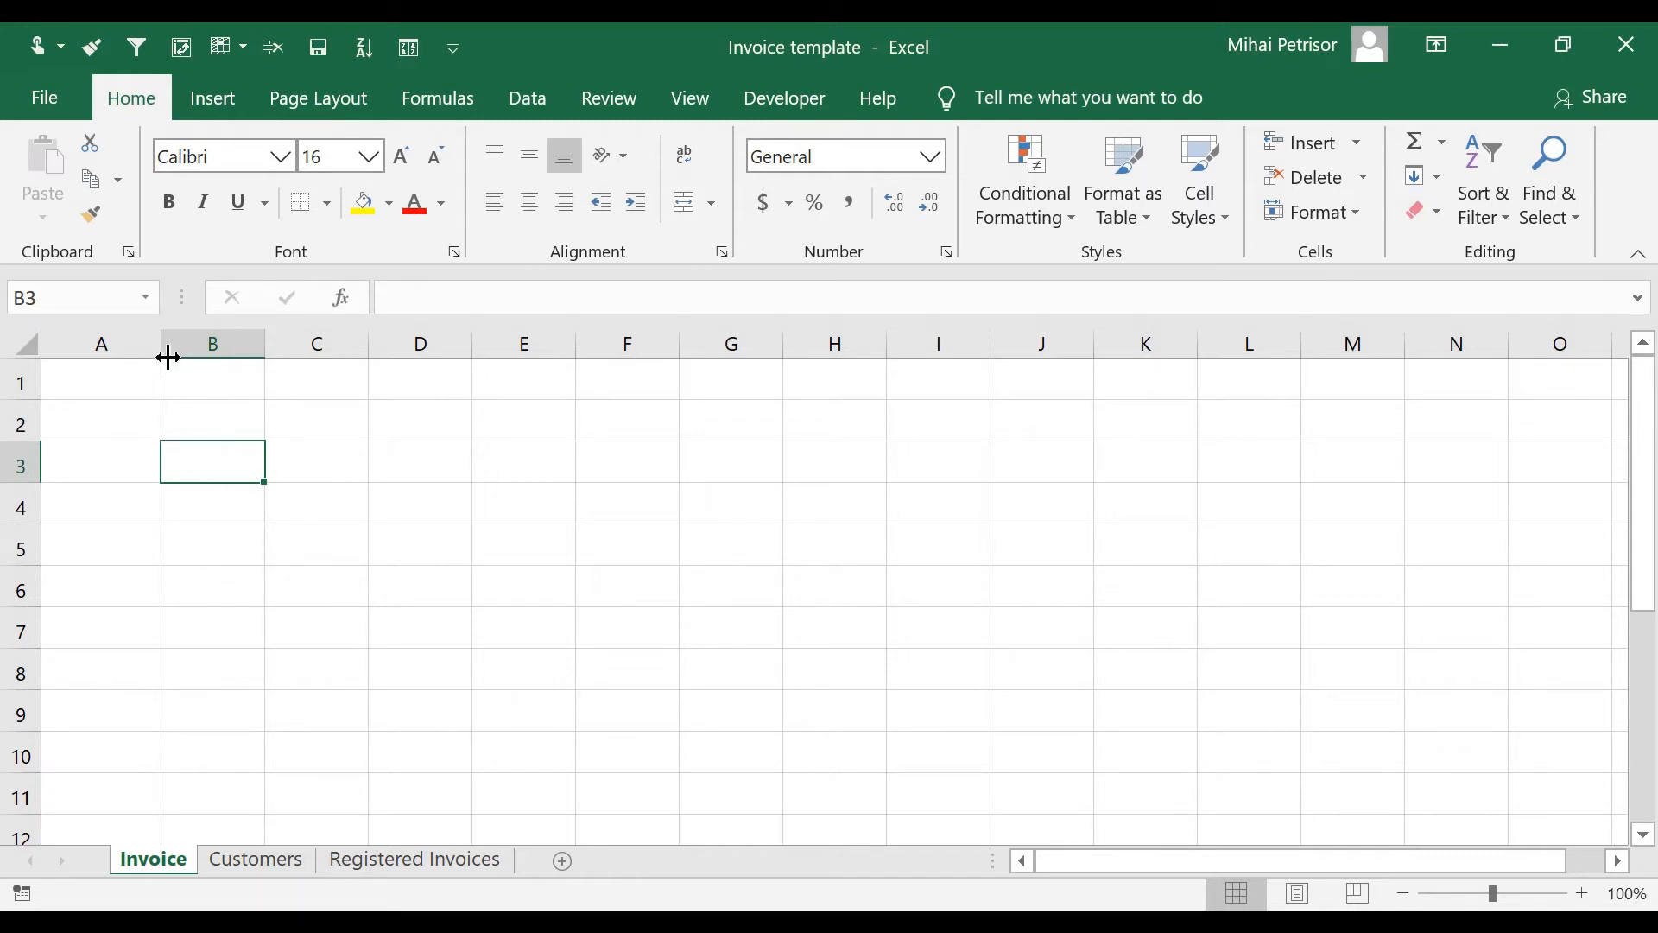
drag(162, 345, 183, 345)
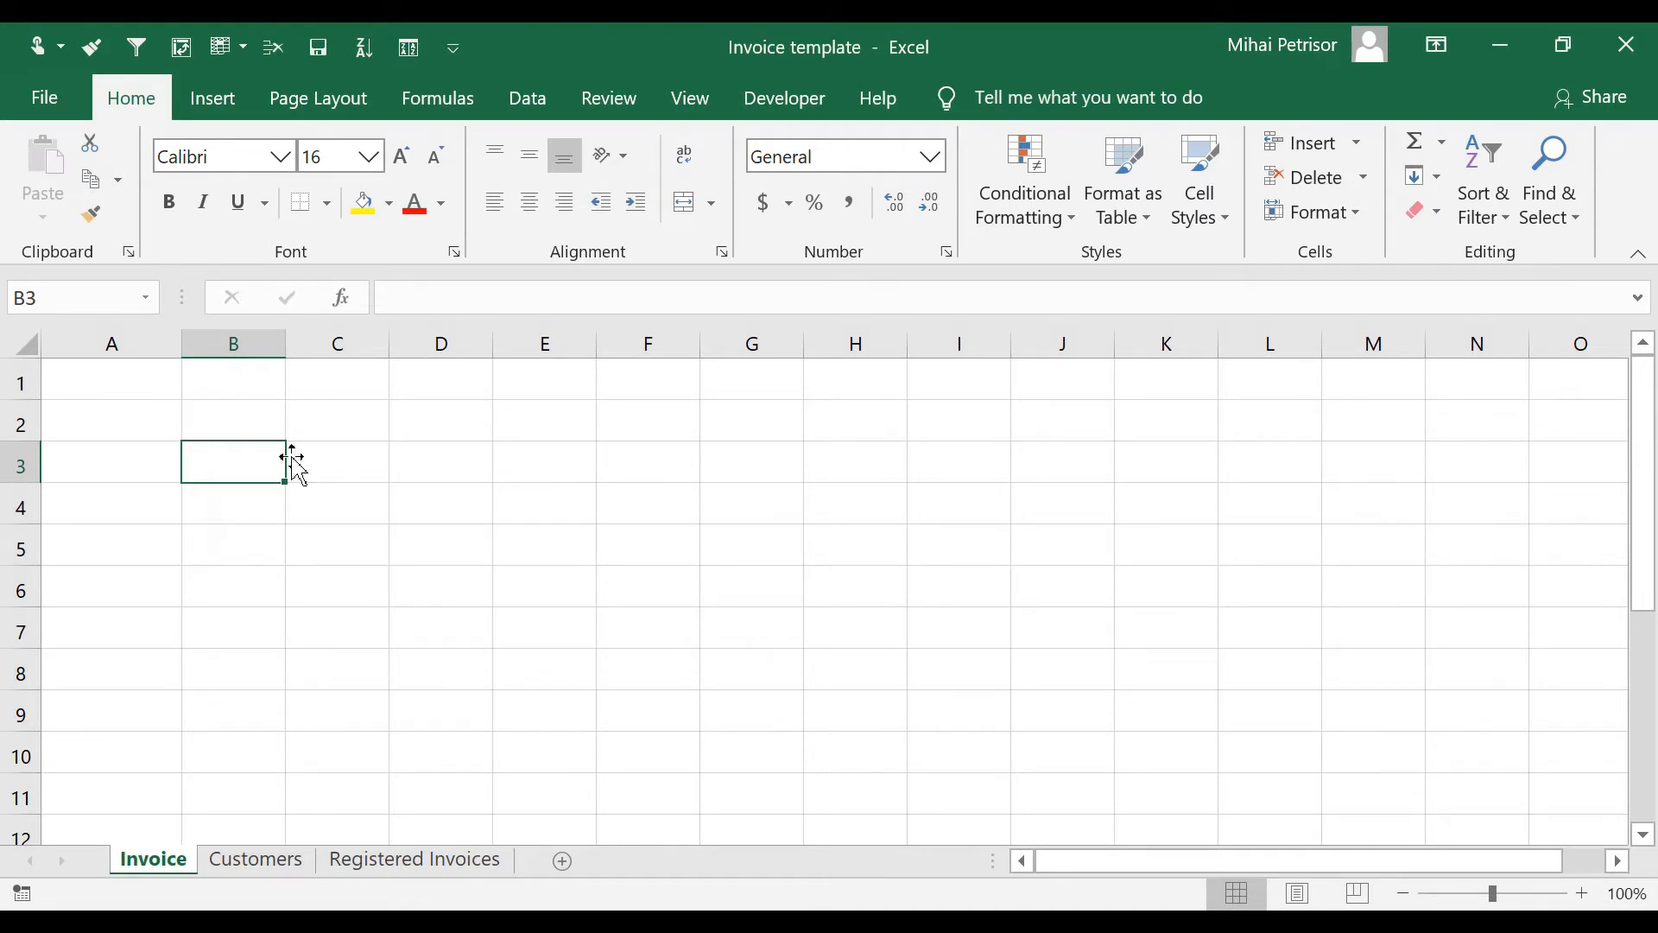
drag(194, 344, 222, 344)
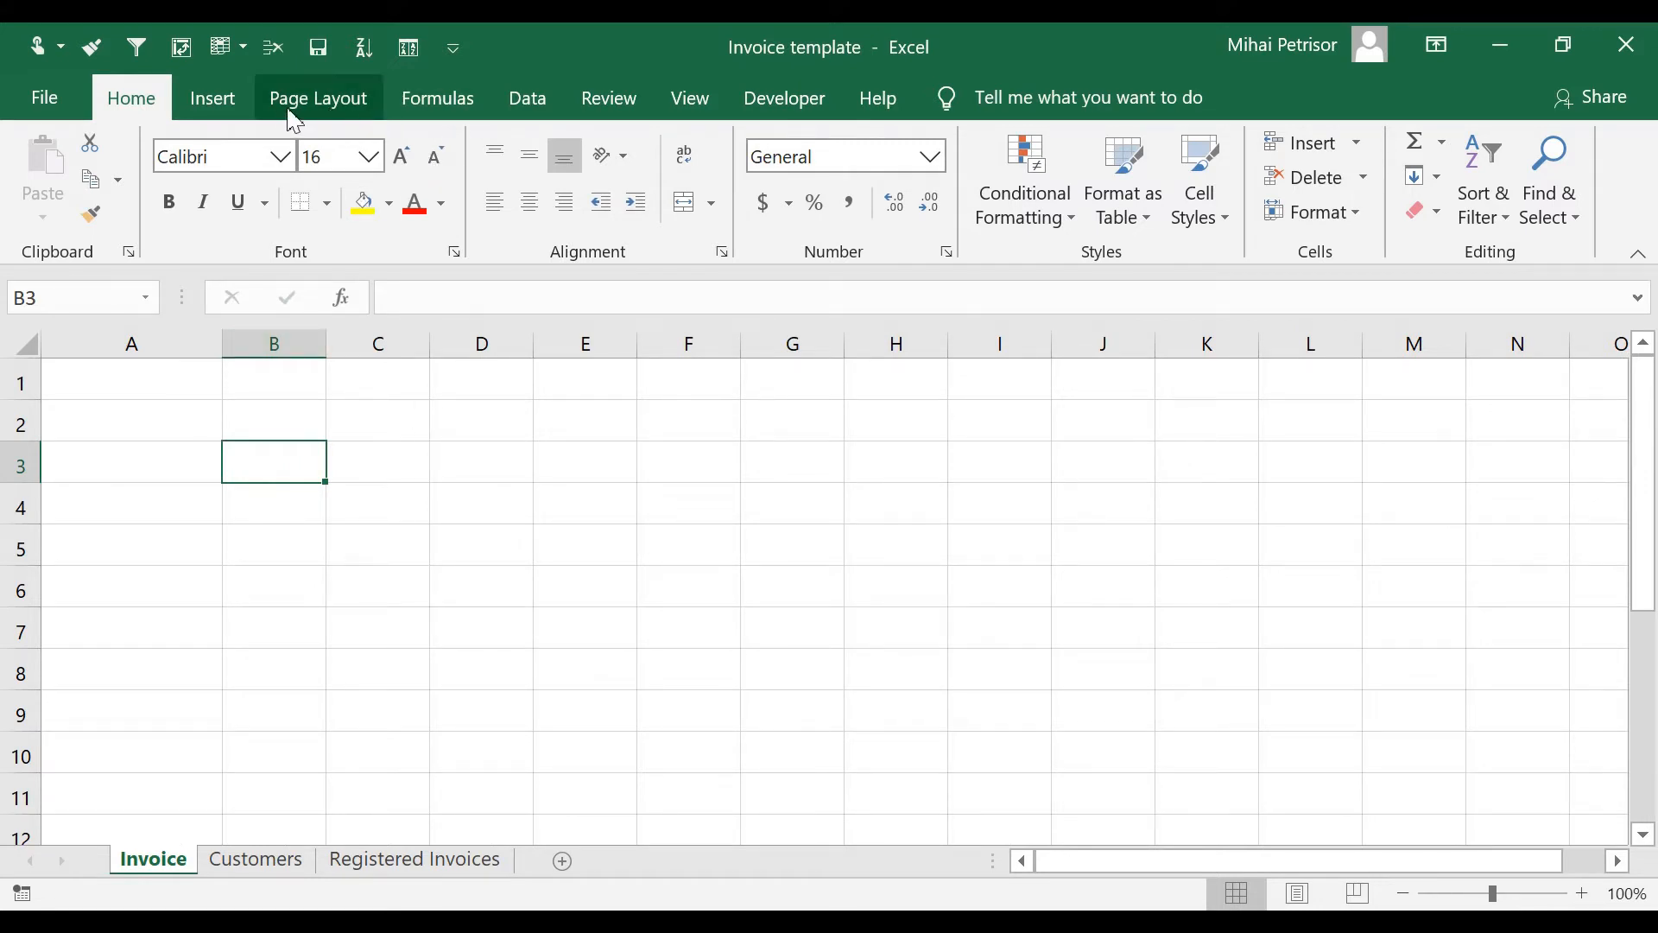
Draw an oval shape about 0.73" wide and 0.49" high over cells A1 and A2.
click(226, 109)
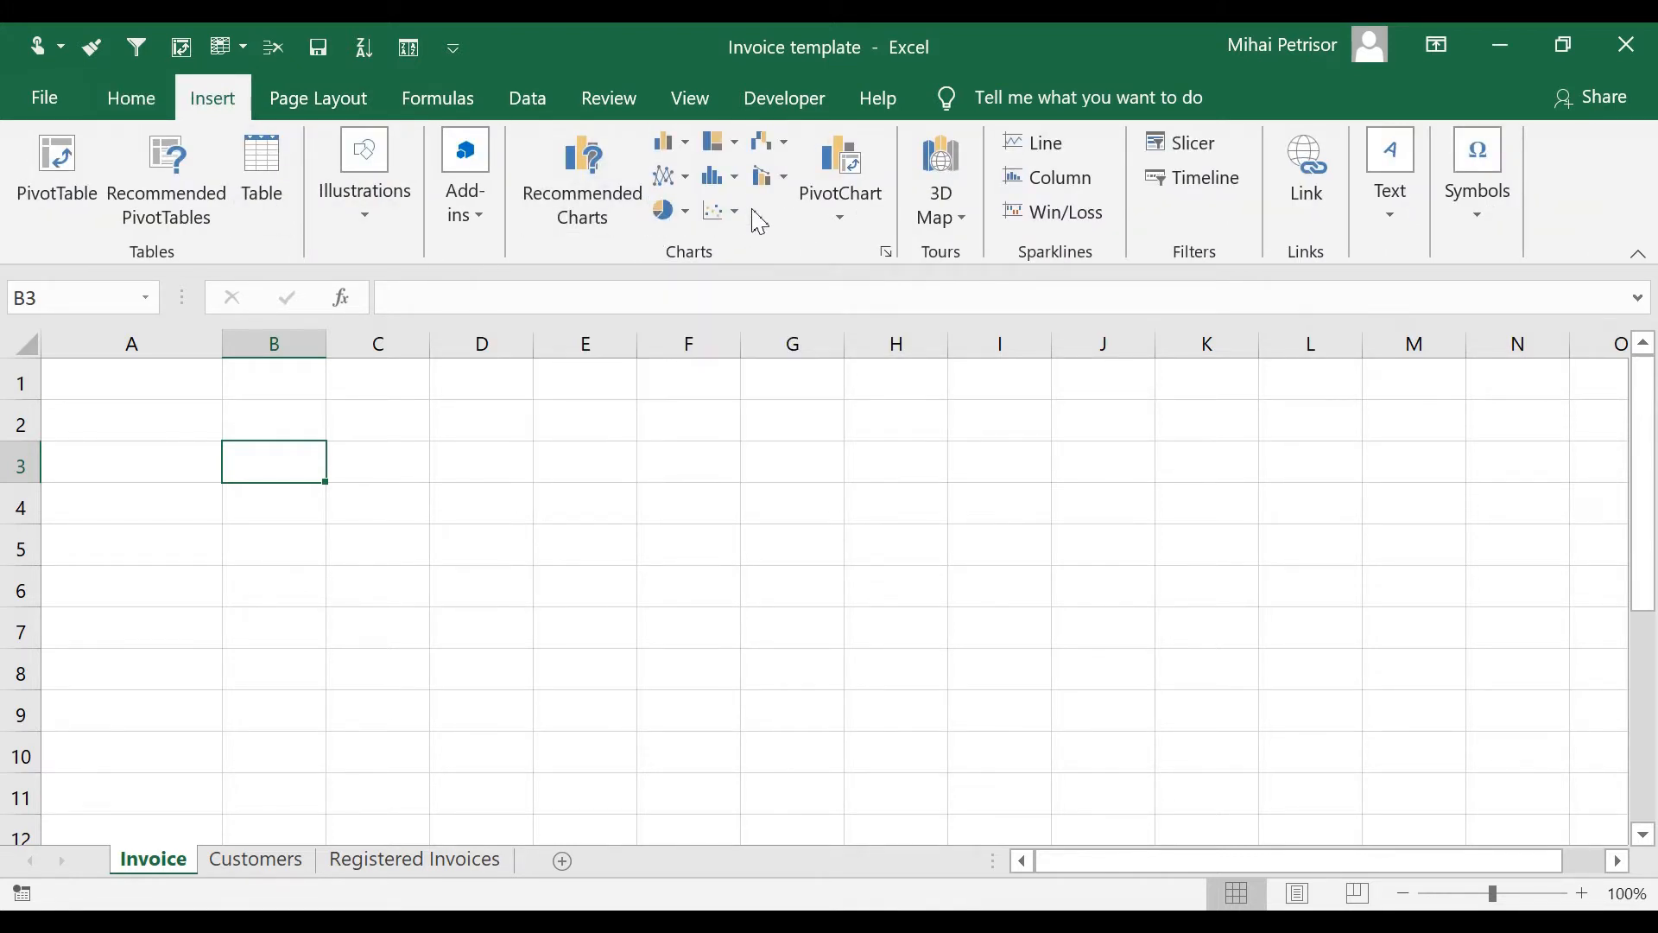
click(371, 238)
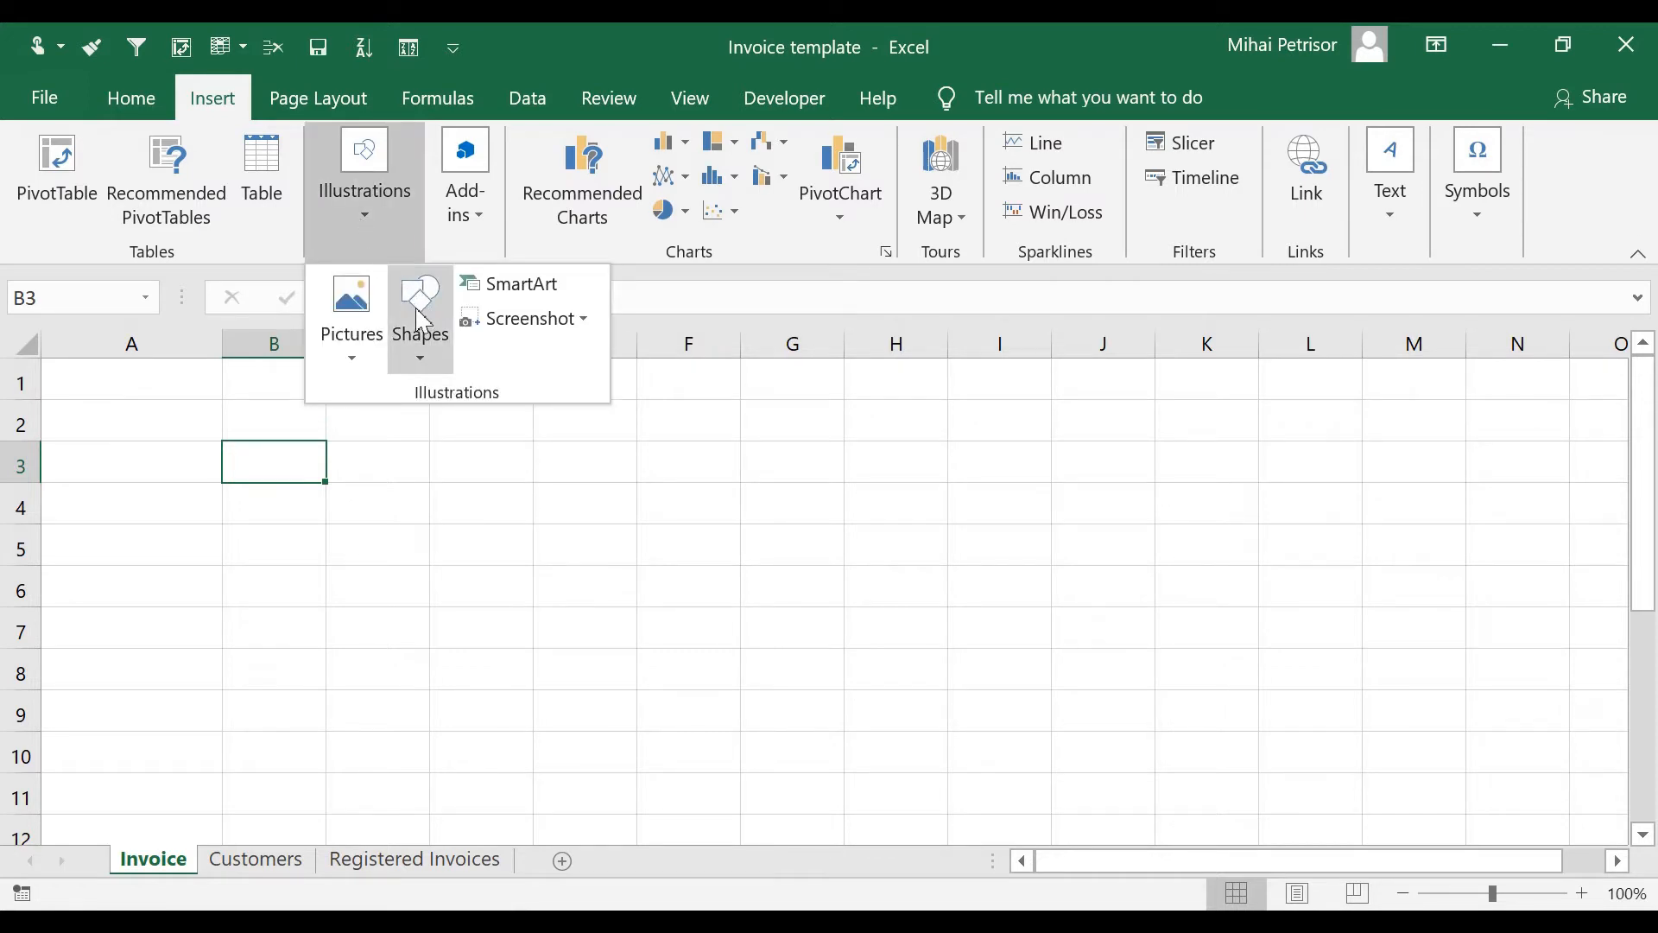
click(427, 373)
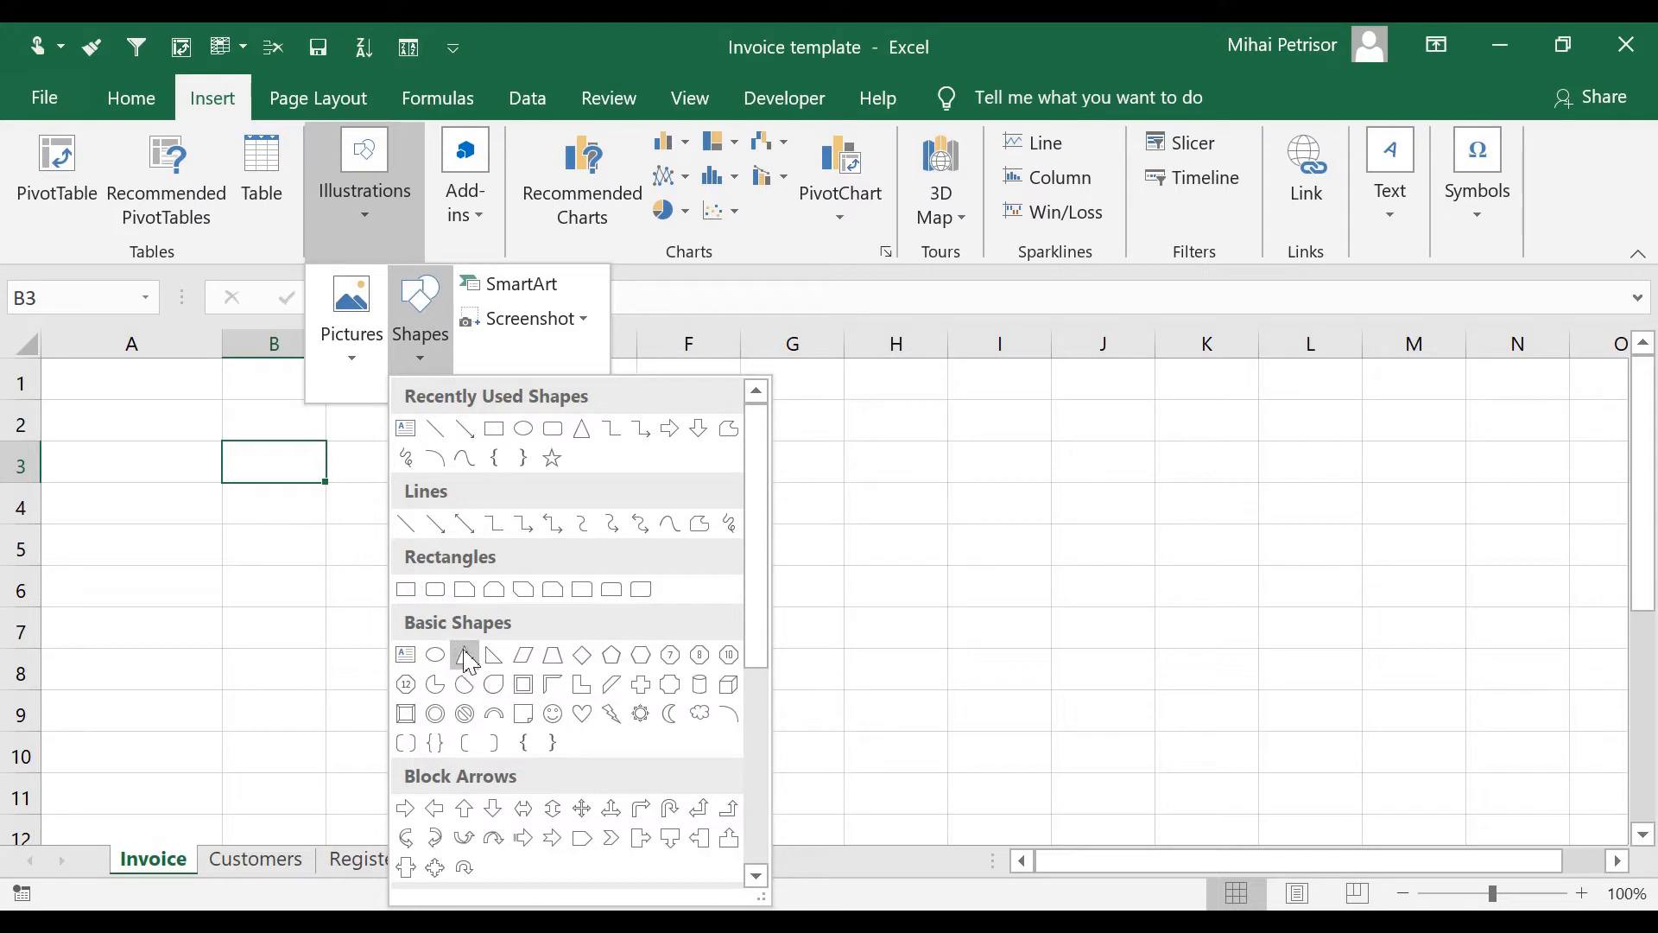
click(444, 661)
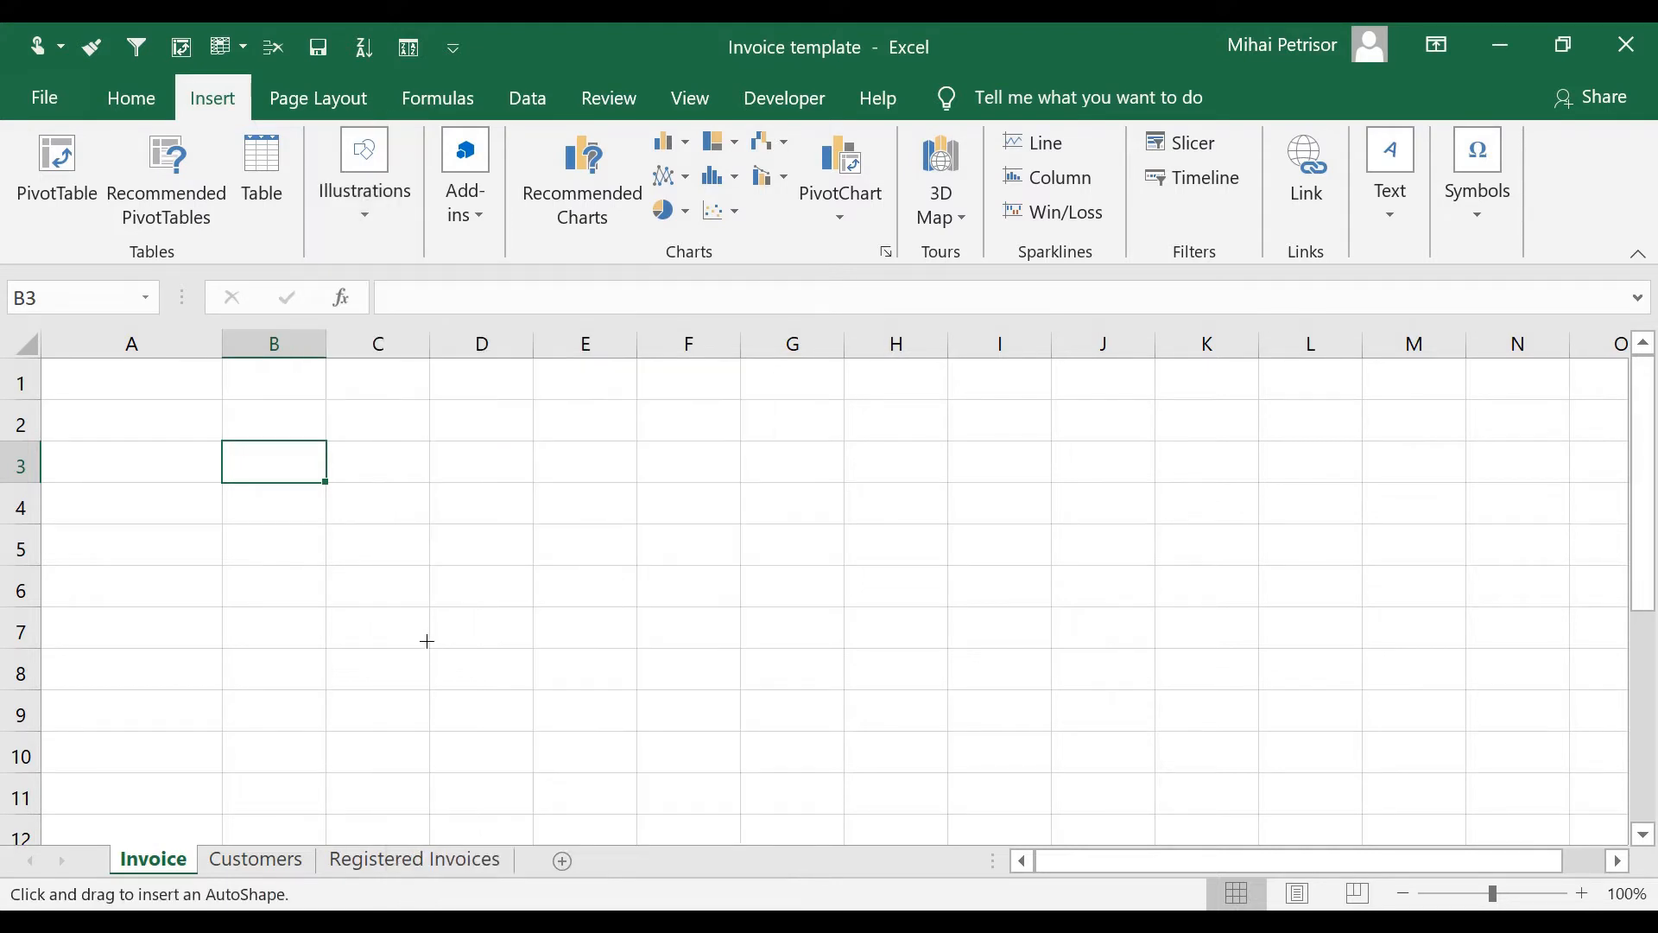
drag(89, 367, 198, 444)
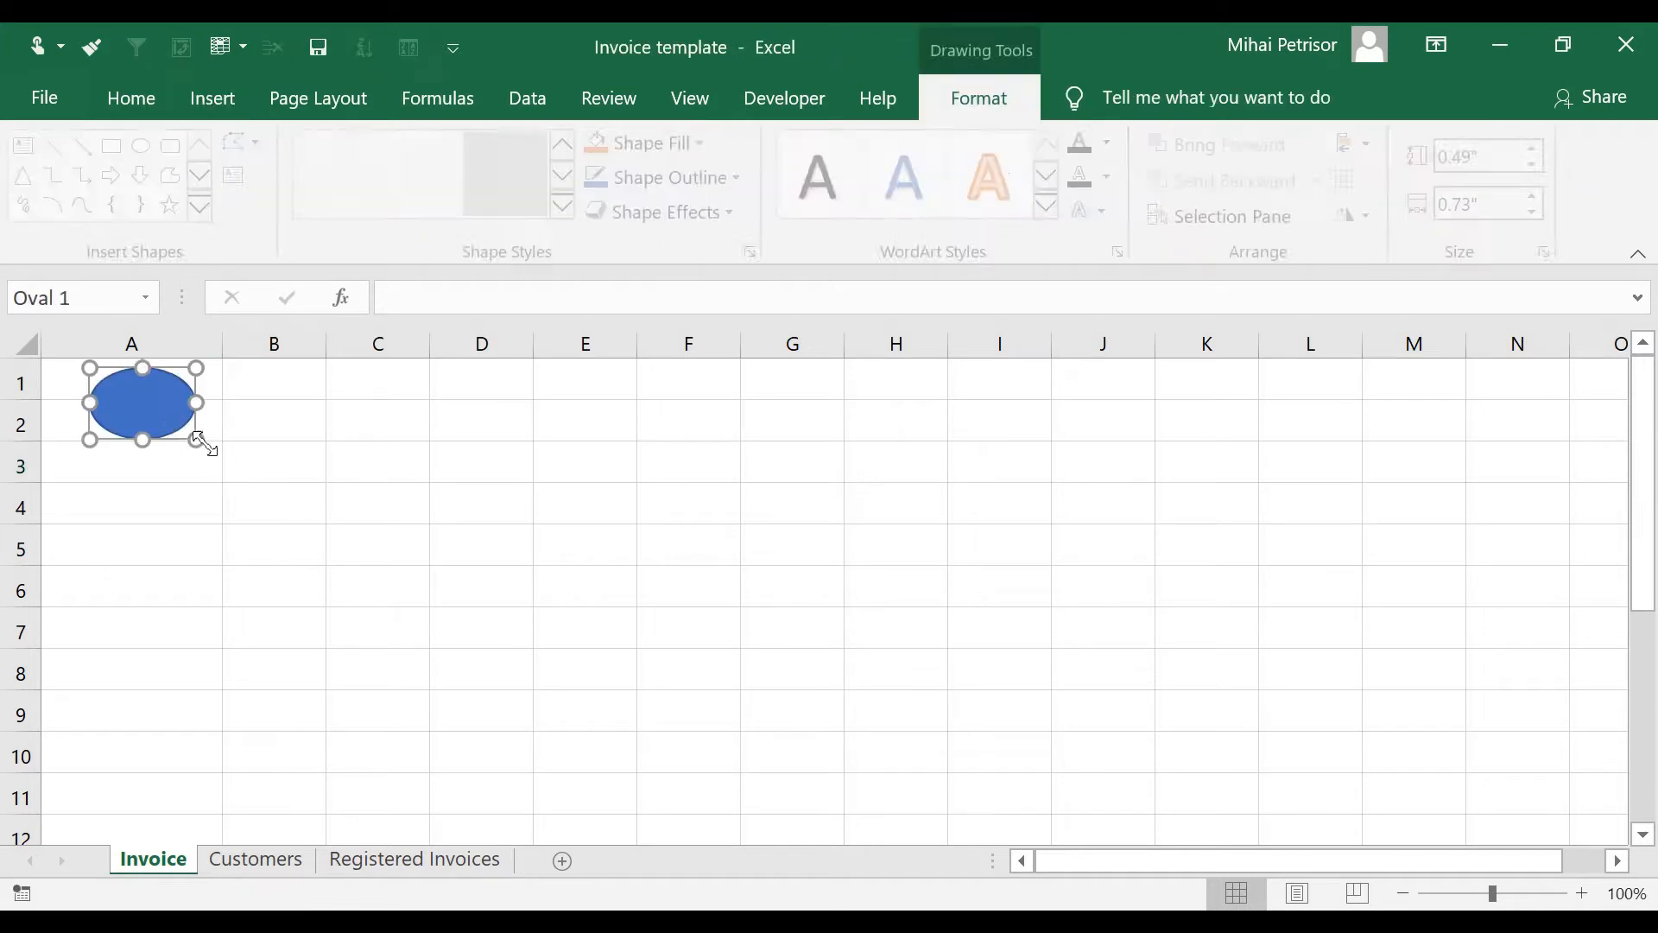
Add the text LOGO inside the oval shape.
right_click(159, 407)
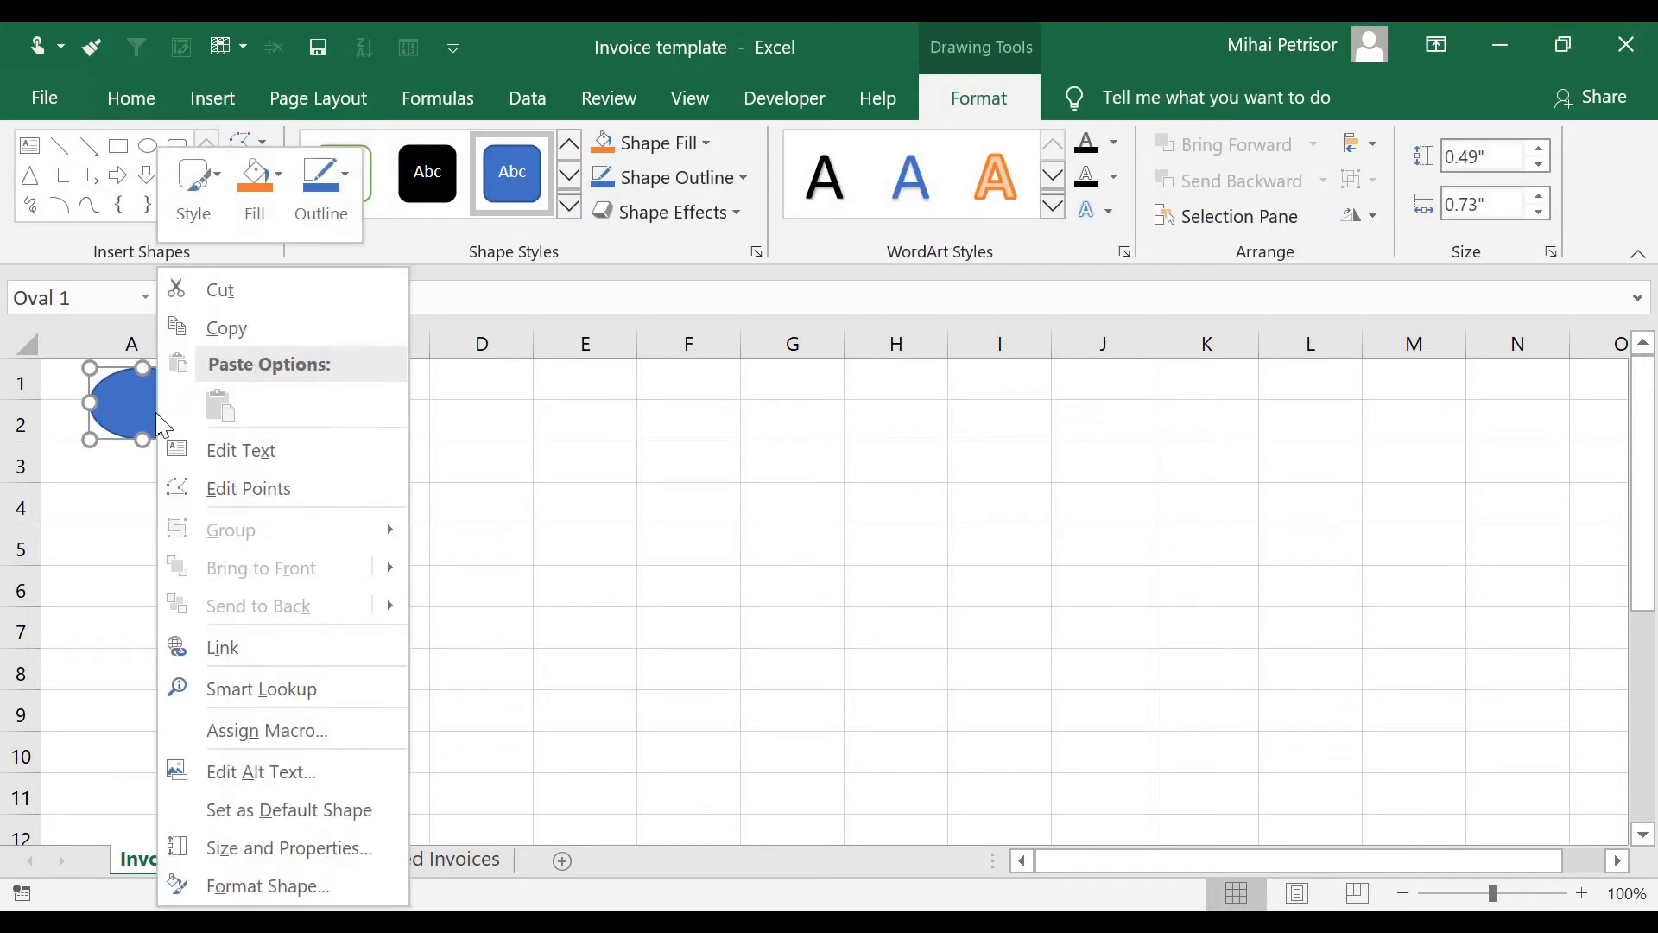
click(183, 448)
text(LO)
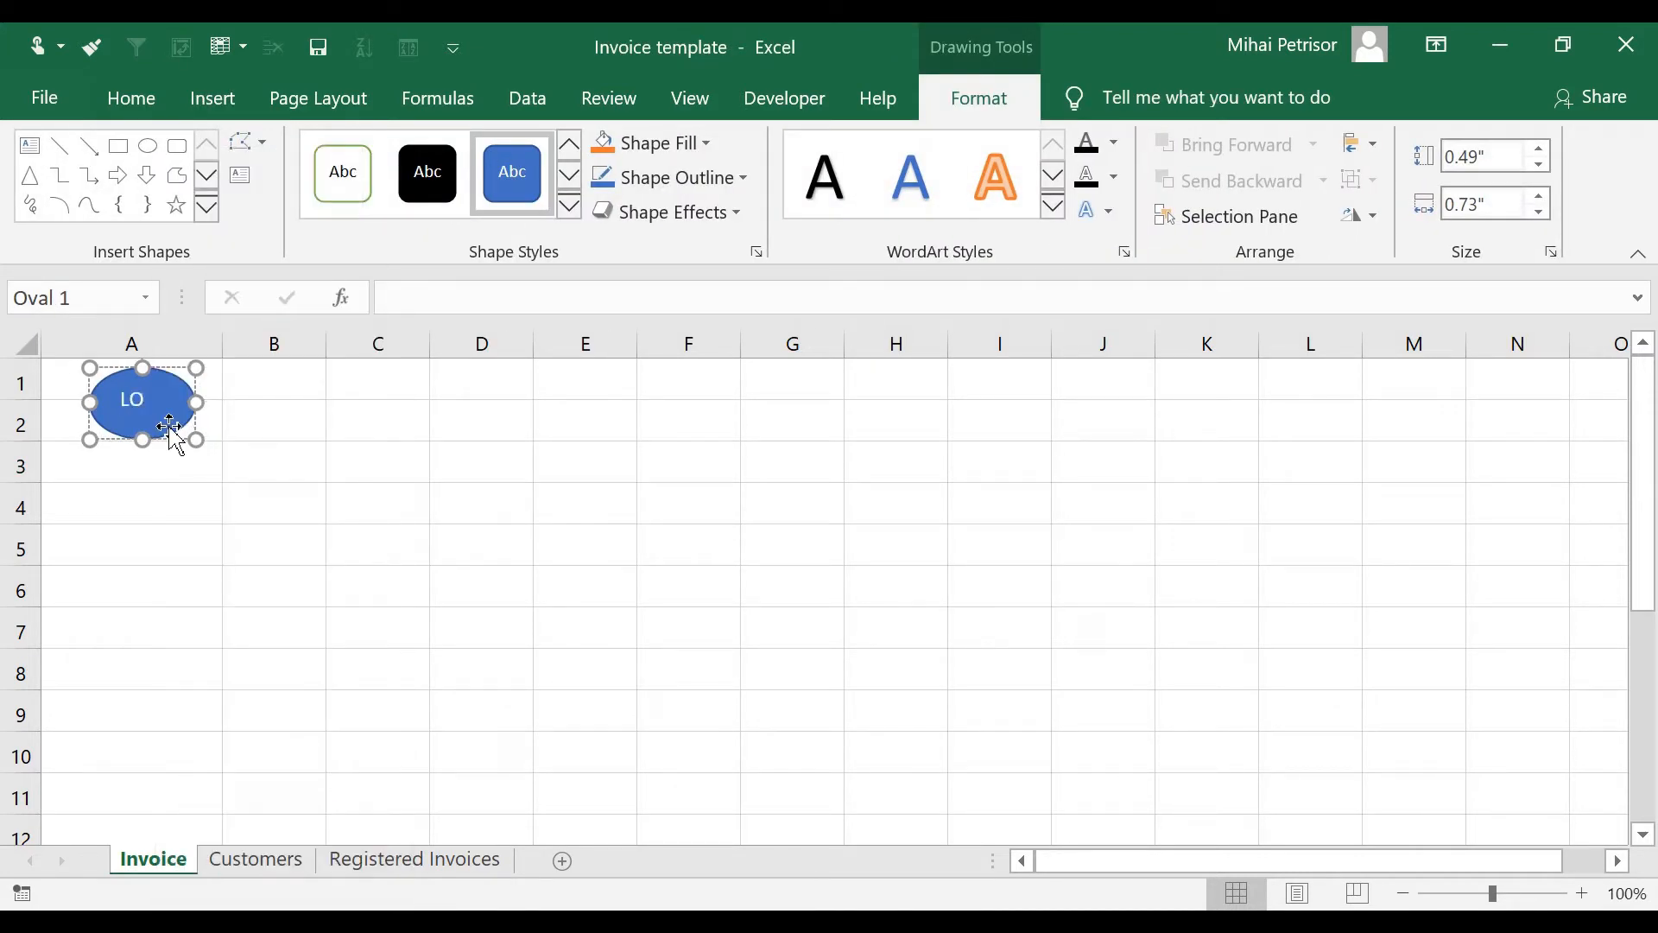
text(GO)
Widen the LOGO oval to about 1.07" and position it within cells A1 and A2.
drag(197, 402, 147, 422)
click(169, 406)
click(184, 585)
click(174, 433)
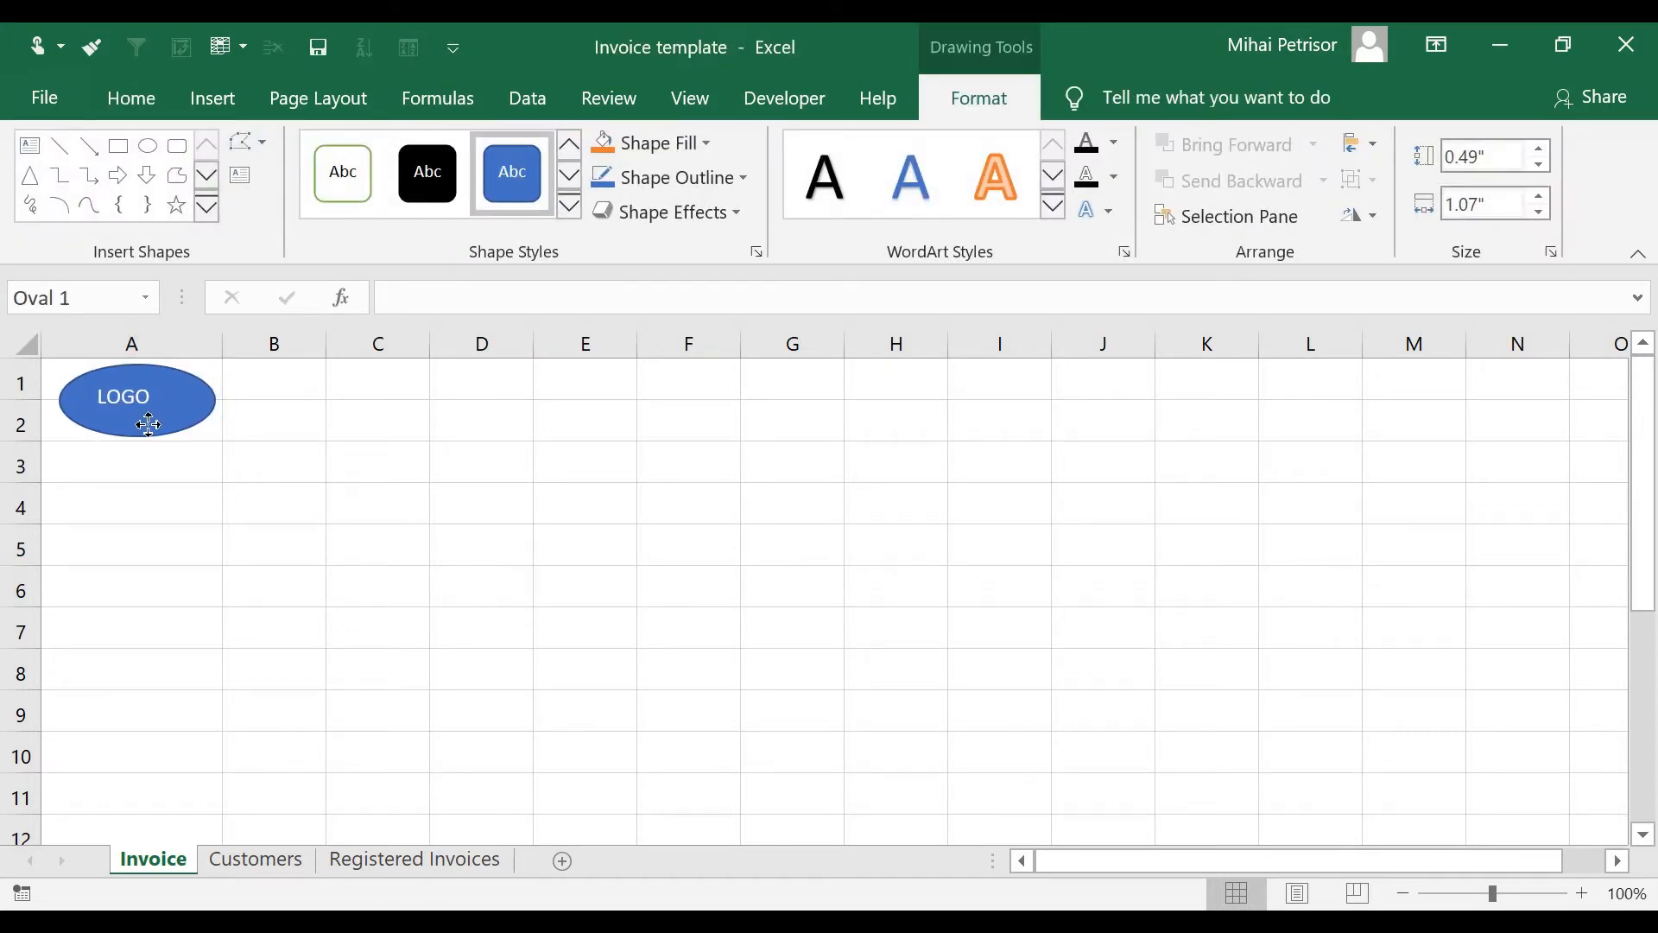
click(244, 588)
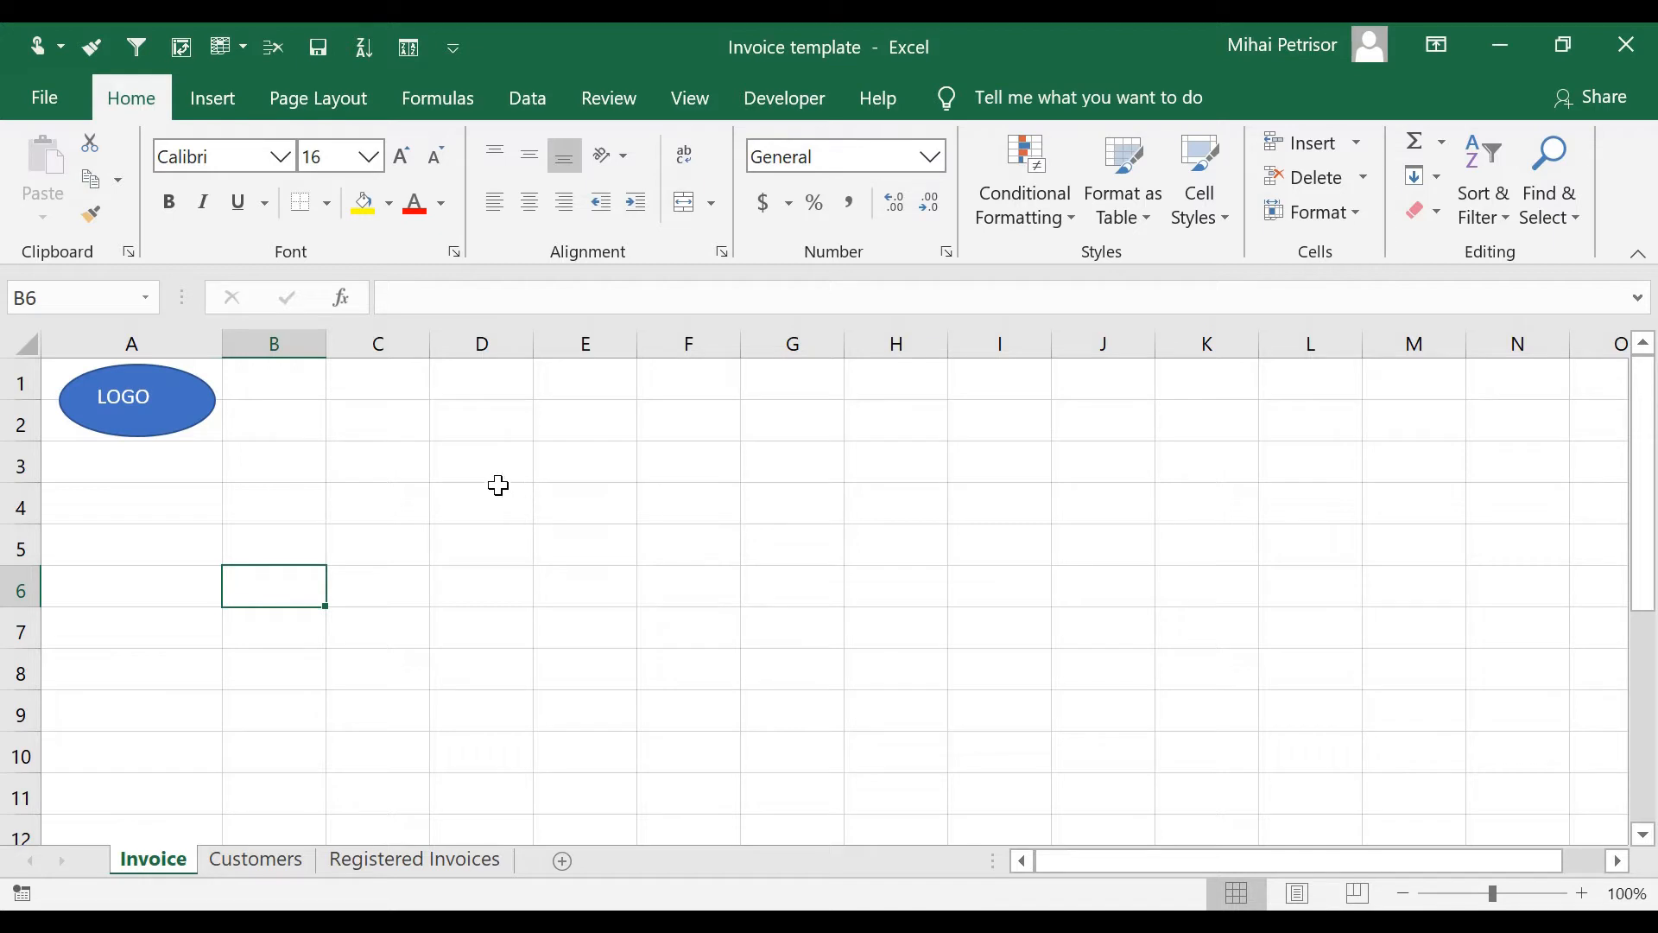
Enter the title INVOICE in cell C1 and widen column C to fit it.
click(342, 378)
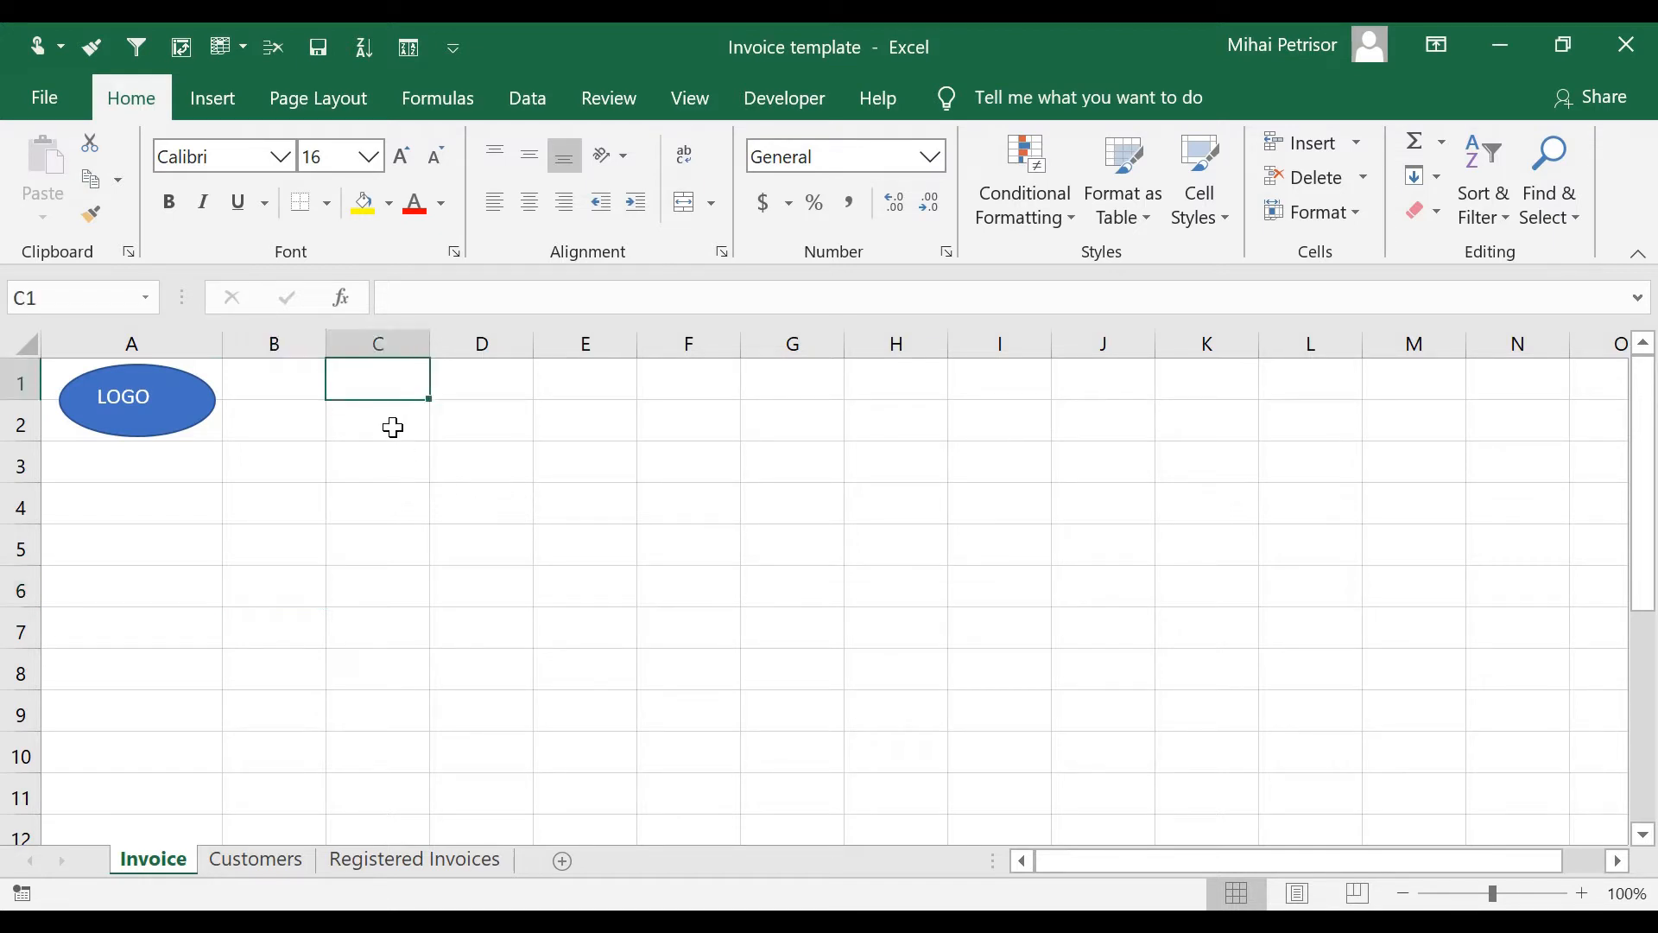
text(INVOICE)
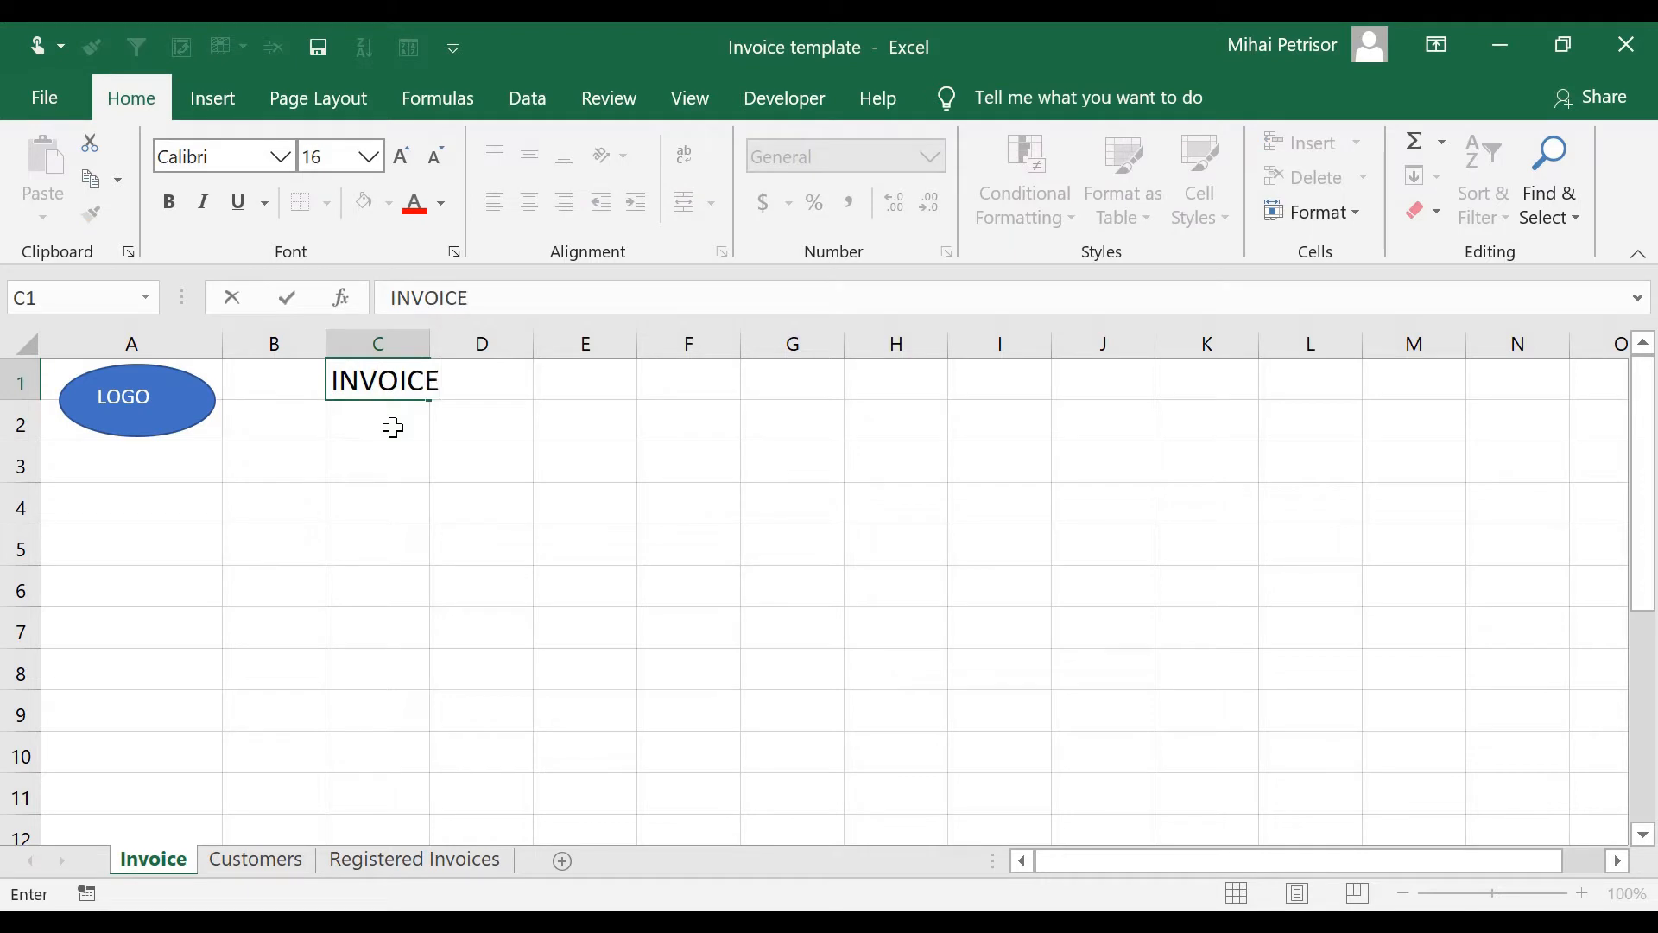
key(Return)
drag(431, 349, 441, 344)
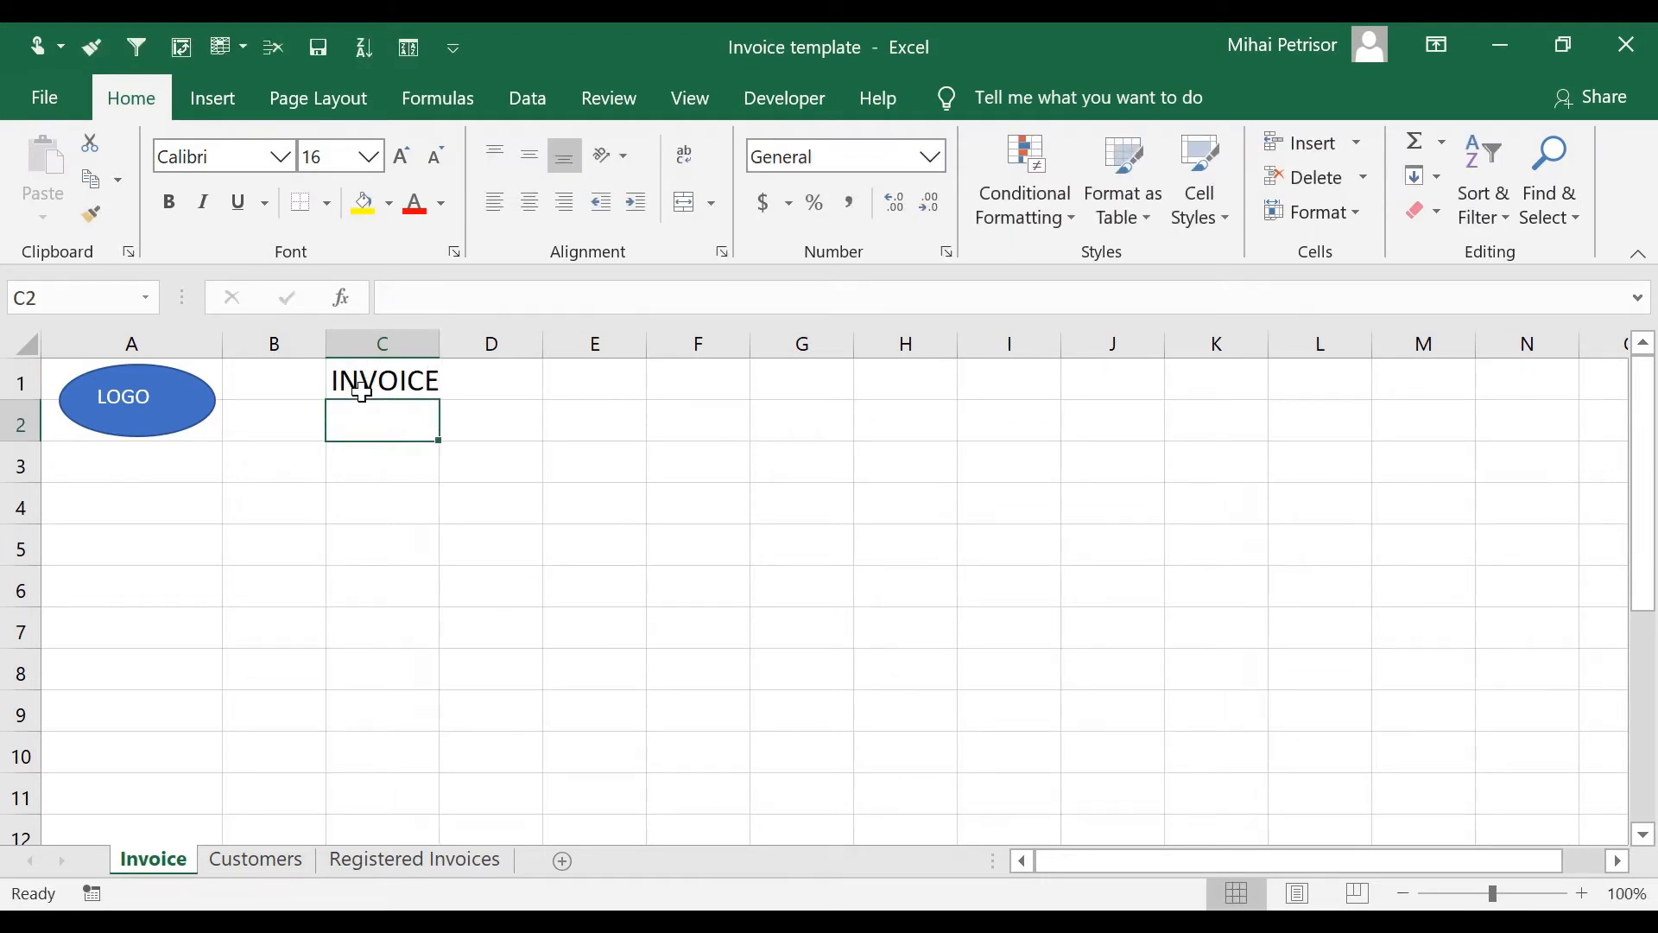
click(363, 572)
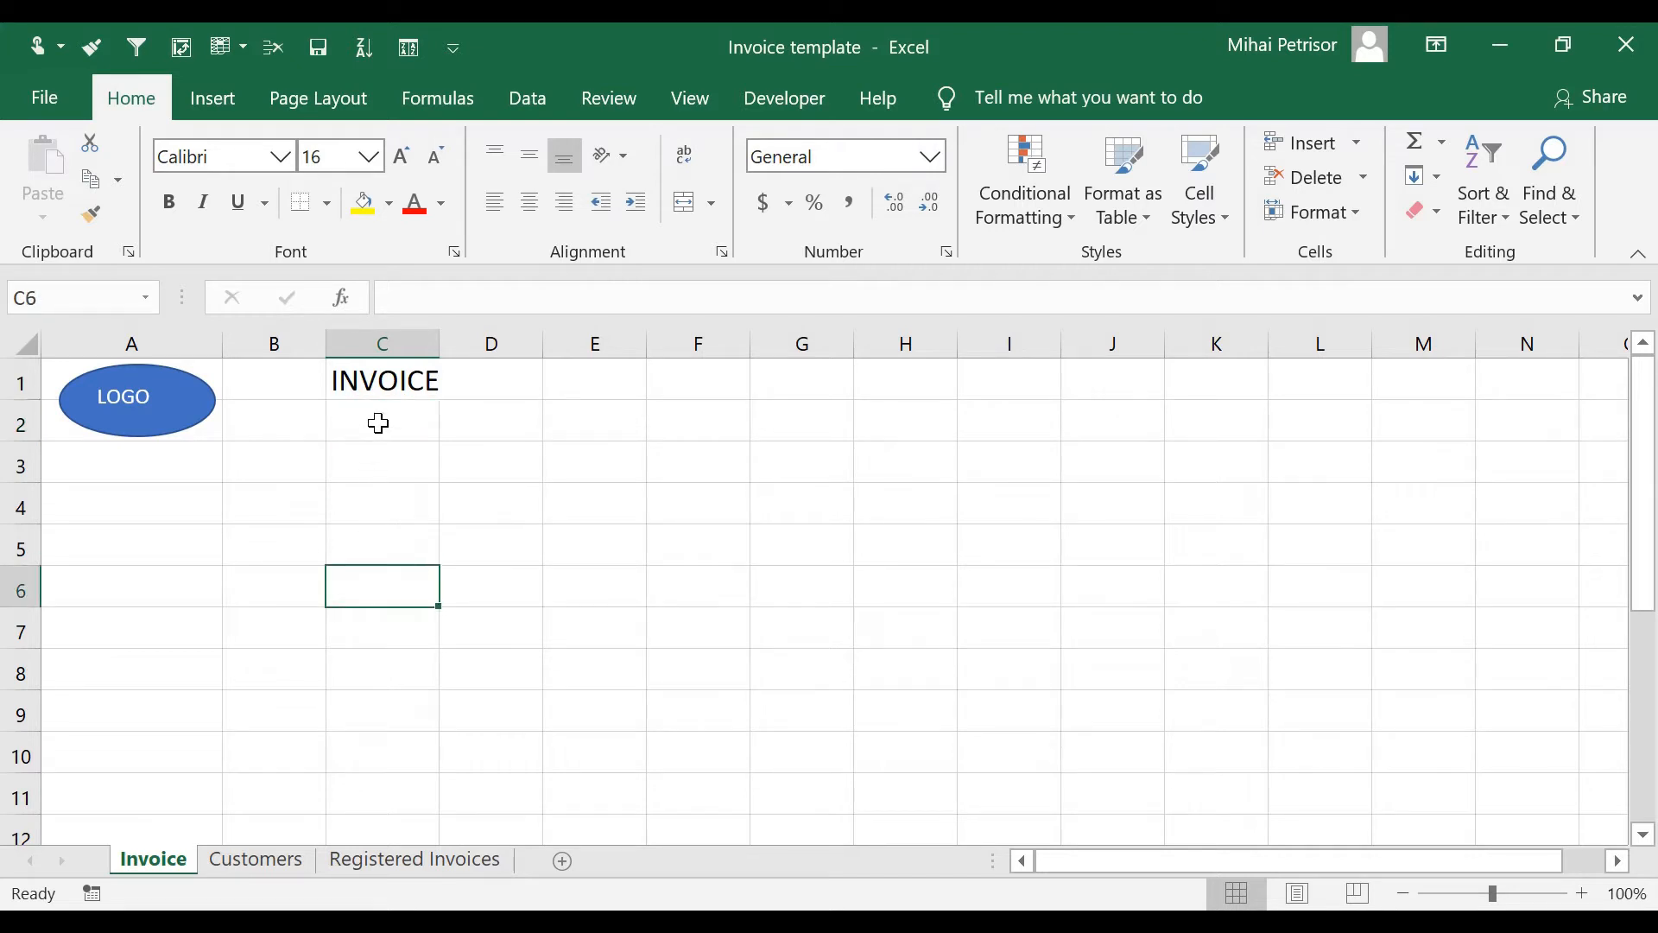
Enter the label Series in cell C2 and the series code IE in cell D2.
click(378, 423)
text(Ser)
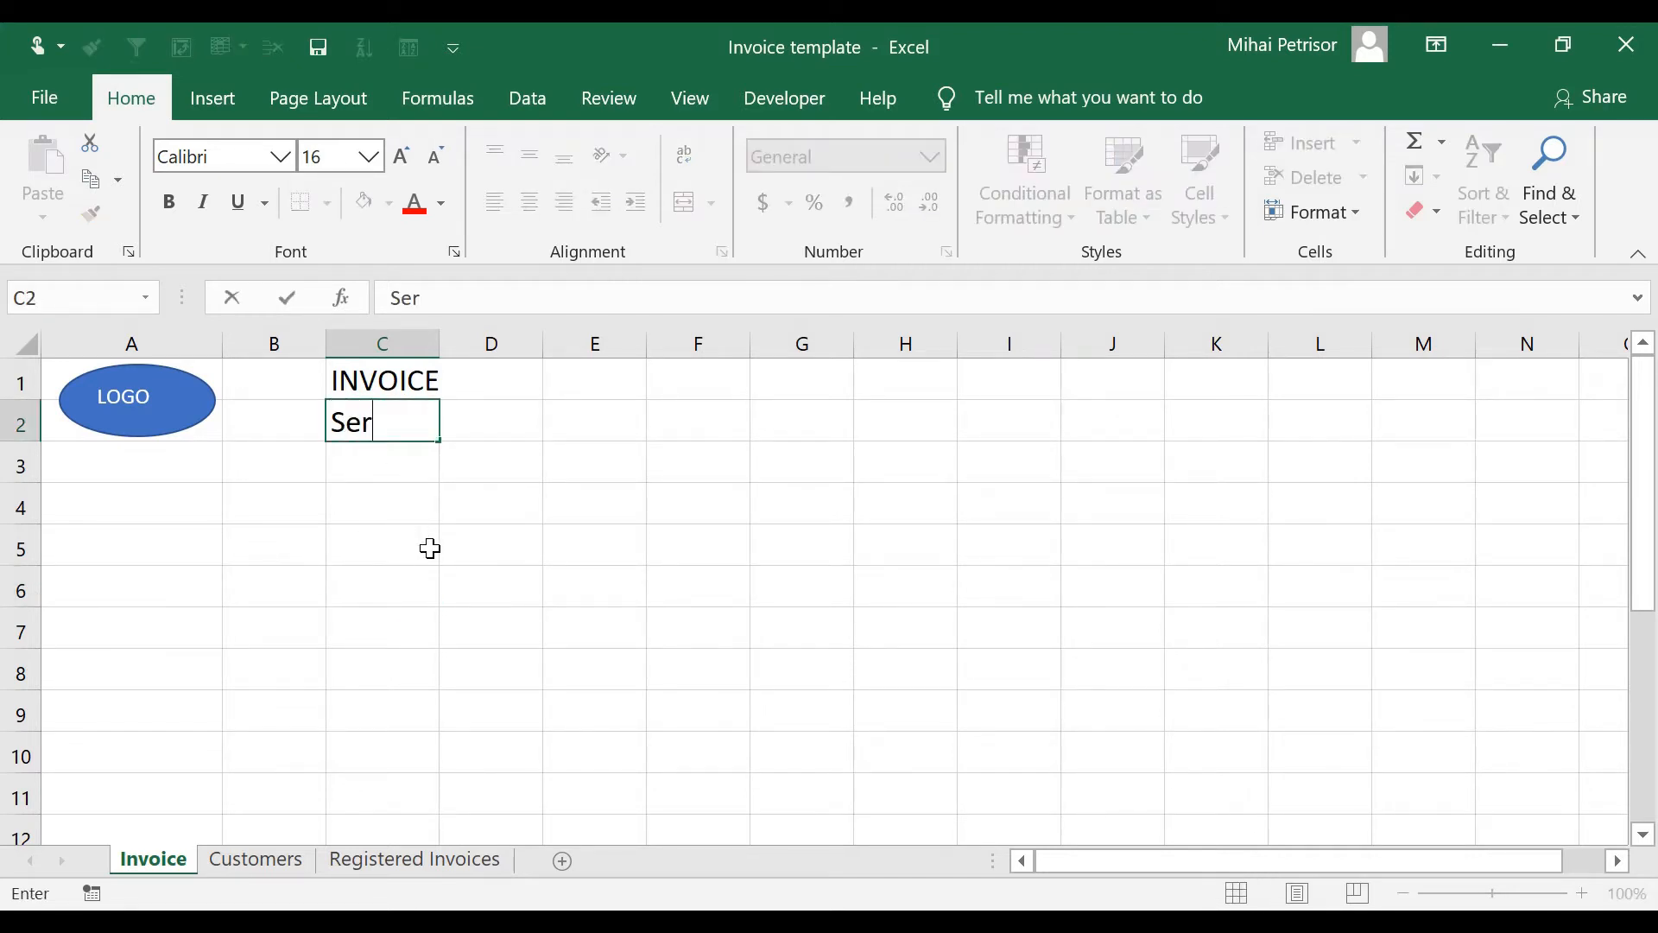
text(ies)
click(455, 430)
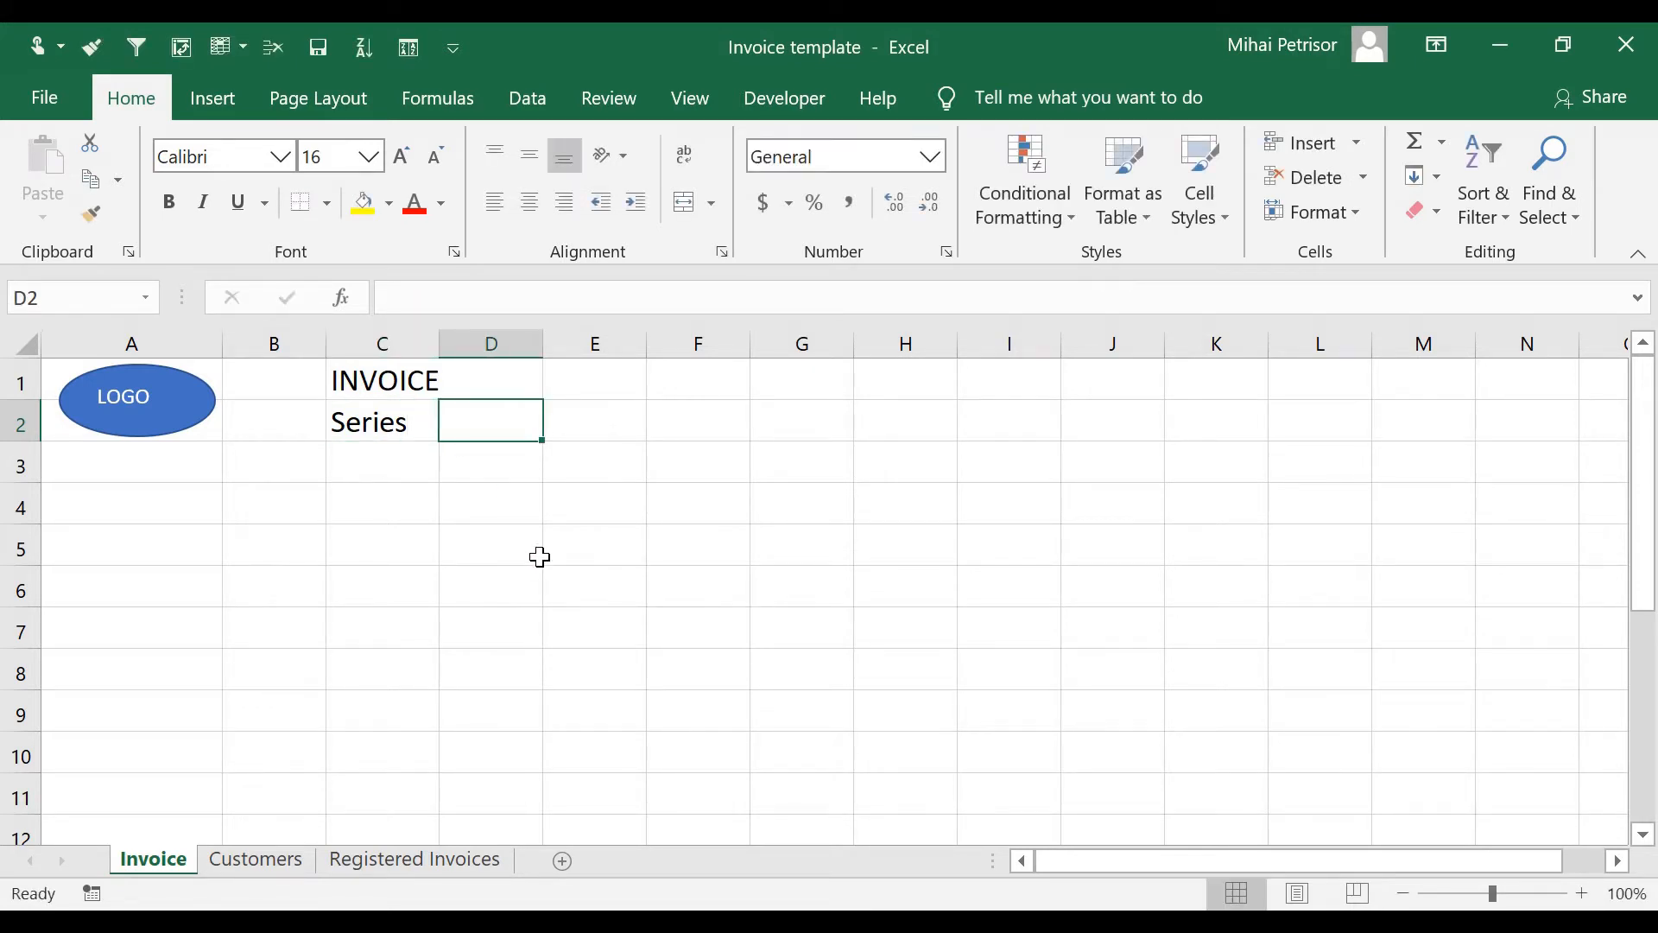
text(I)
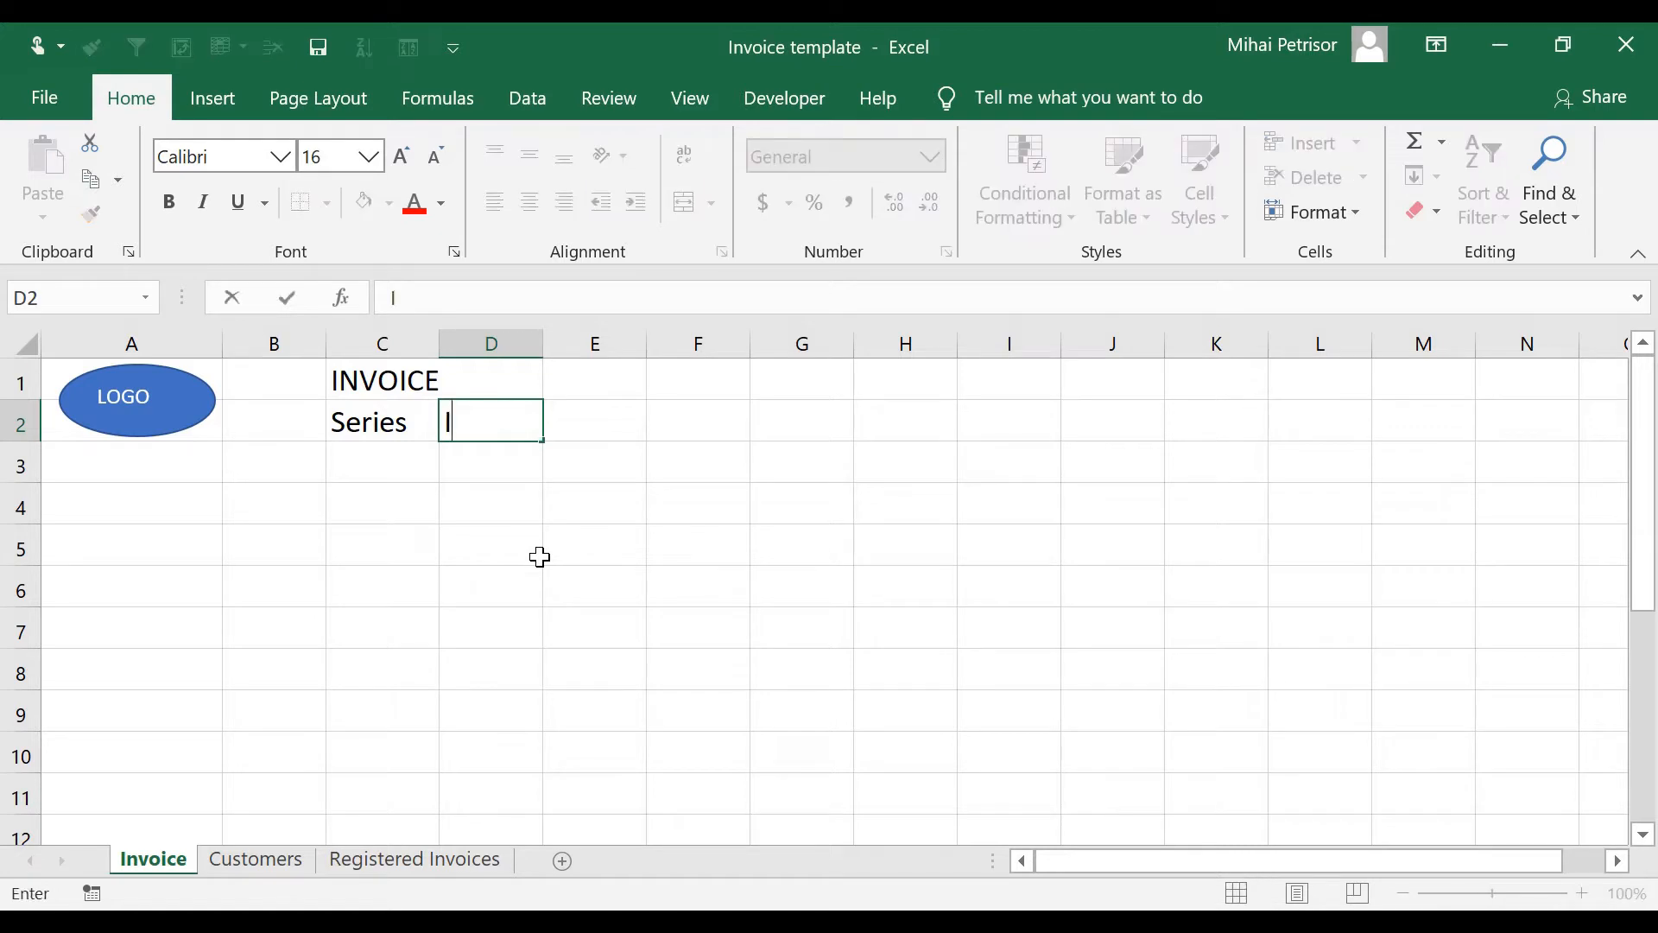
text(E)
Enter the label Number in cell E2 and widen column E to fit it.
click(557, 421)
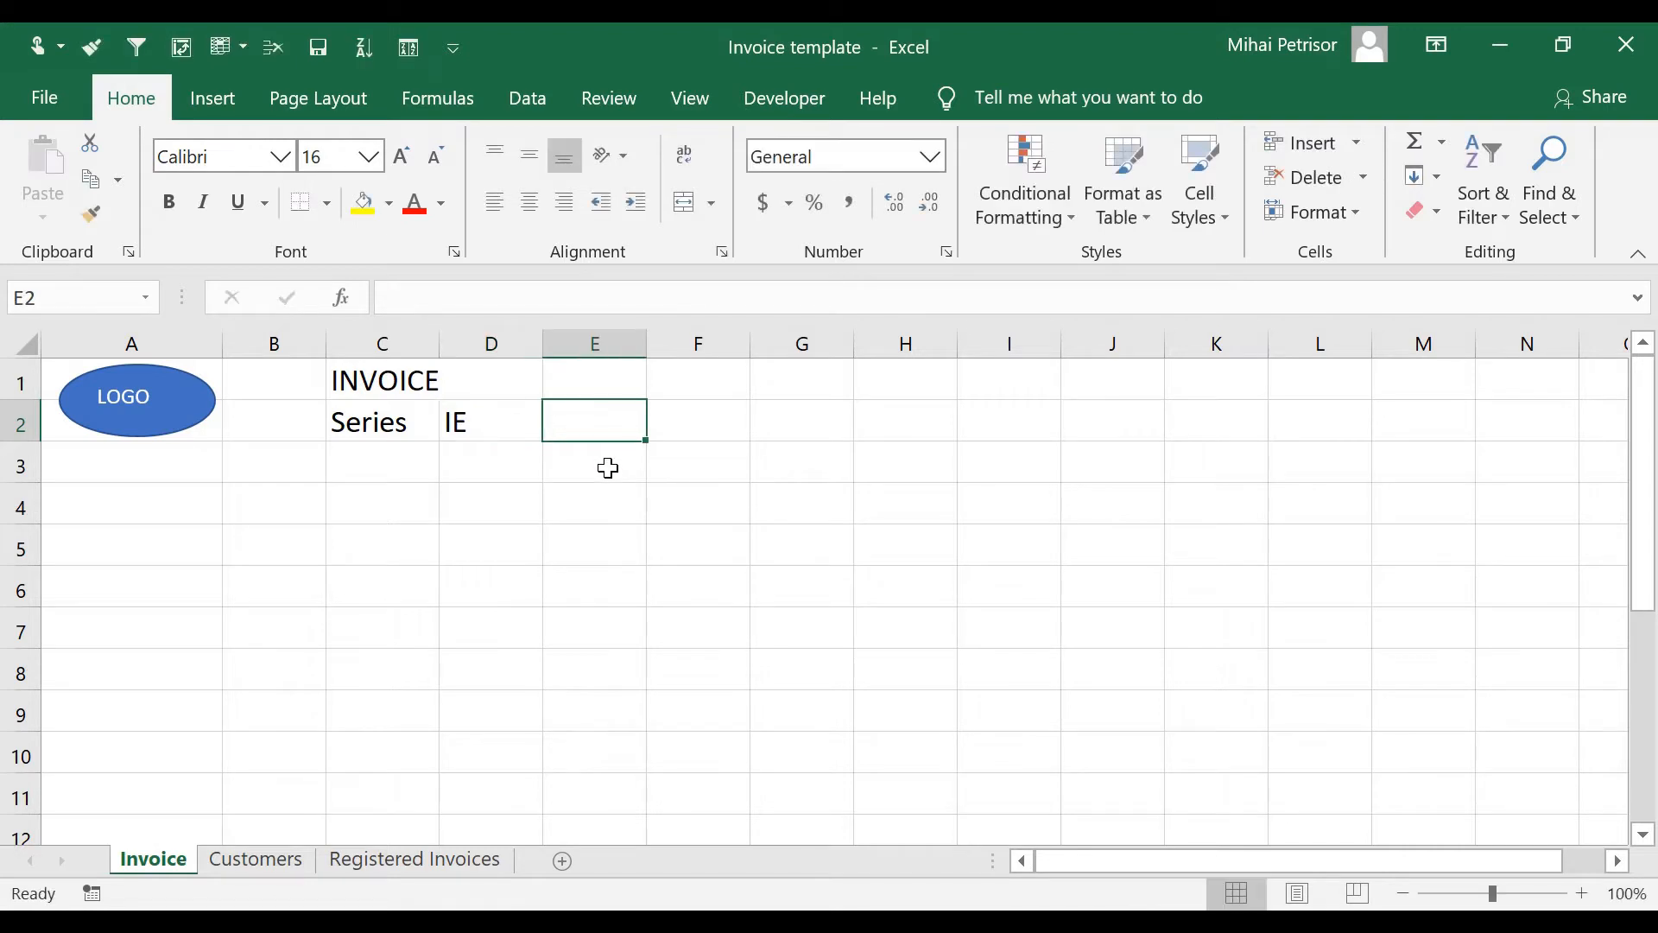
text(Numer)
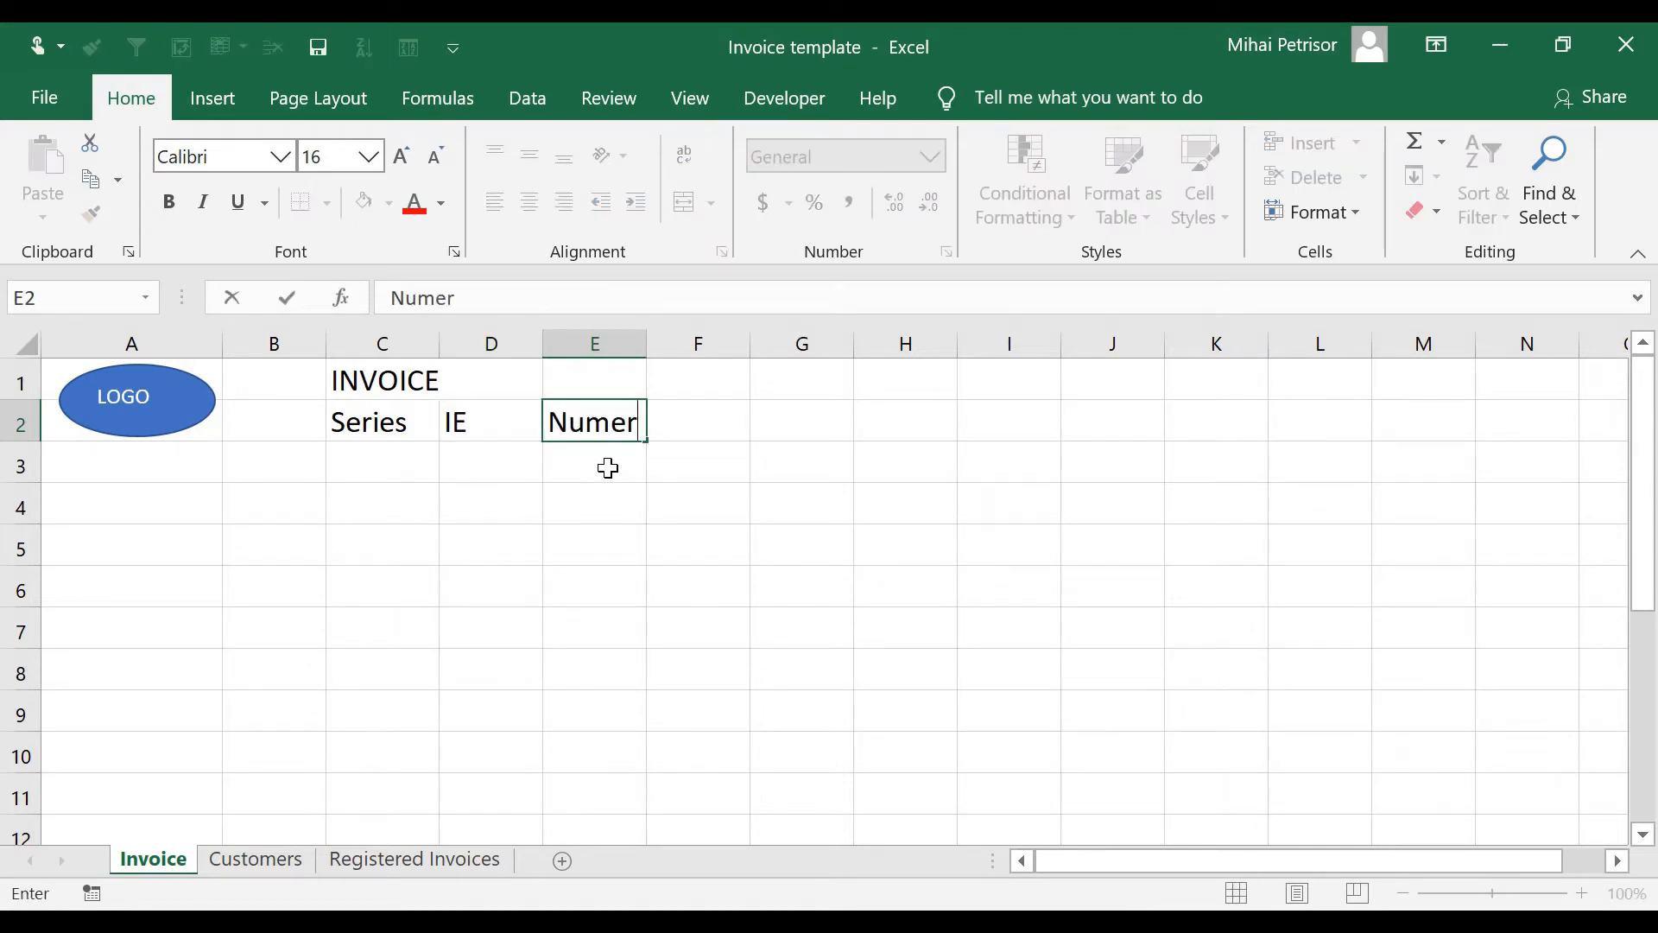
key(BackSpace)
key(BackSpace)
text(ber)
click(704, 515)
click(708, 423)
drag(648, 342, 668, 357)
click(618, 534)
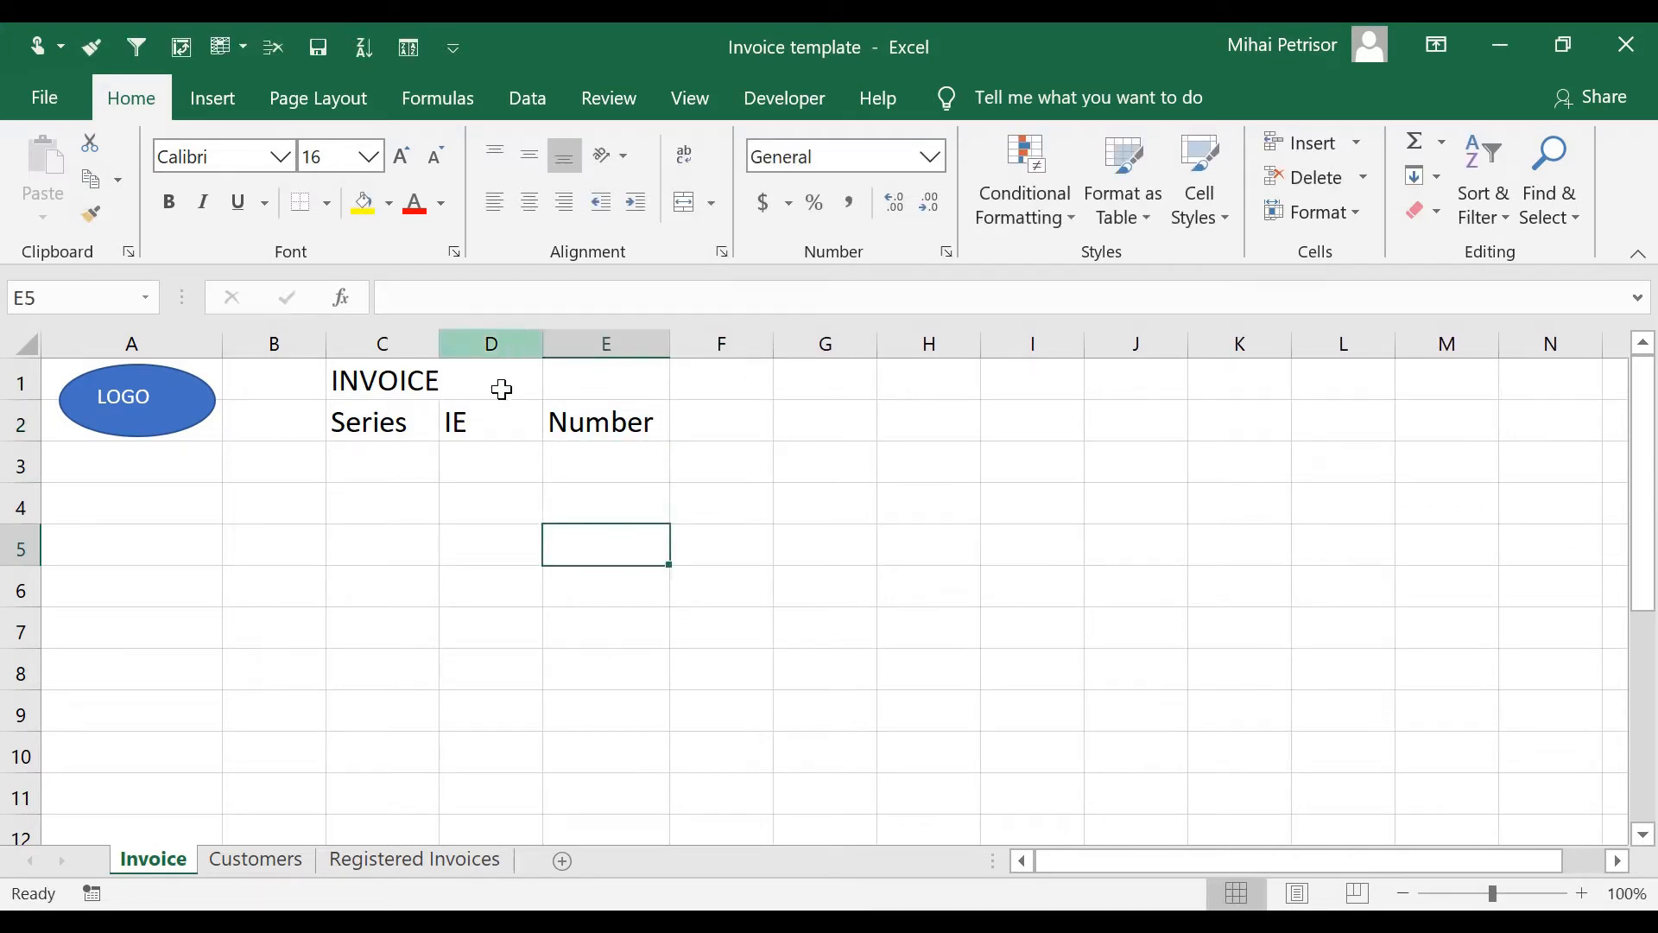
Widen column C slightly so the INVOICE title has more room.
click(492, 423)
click(466, 626)
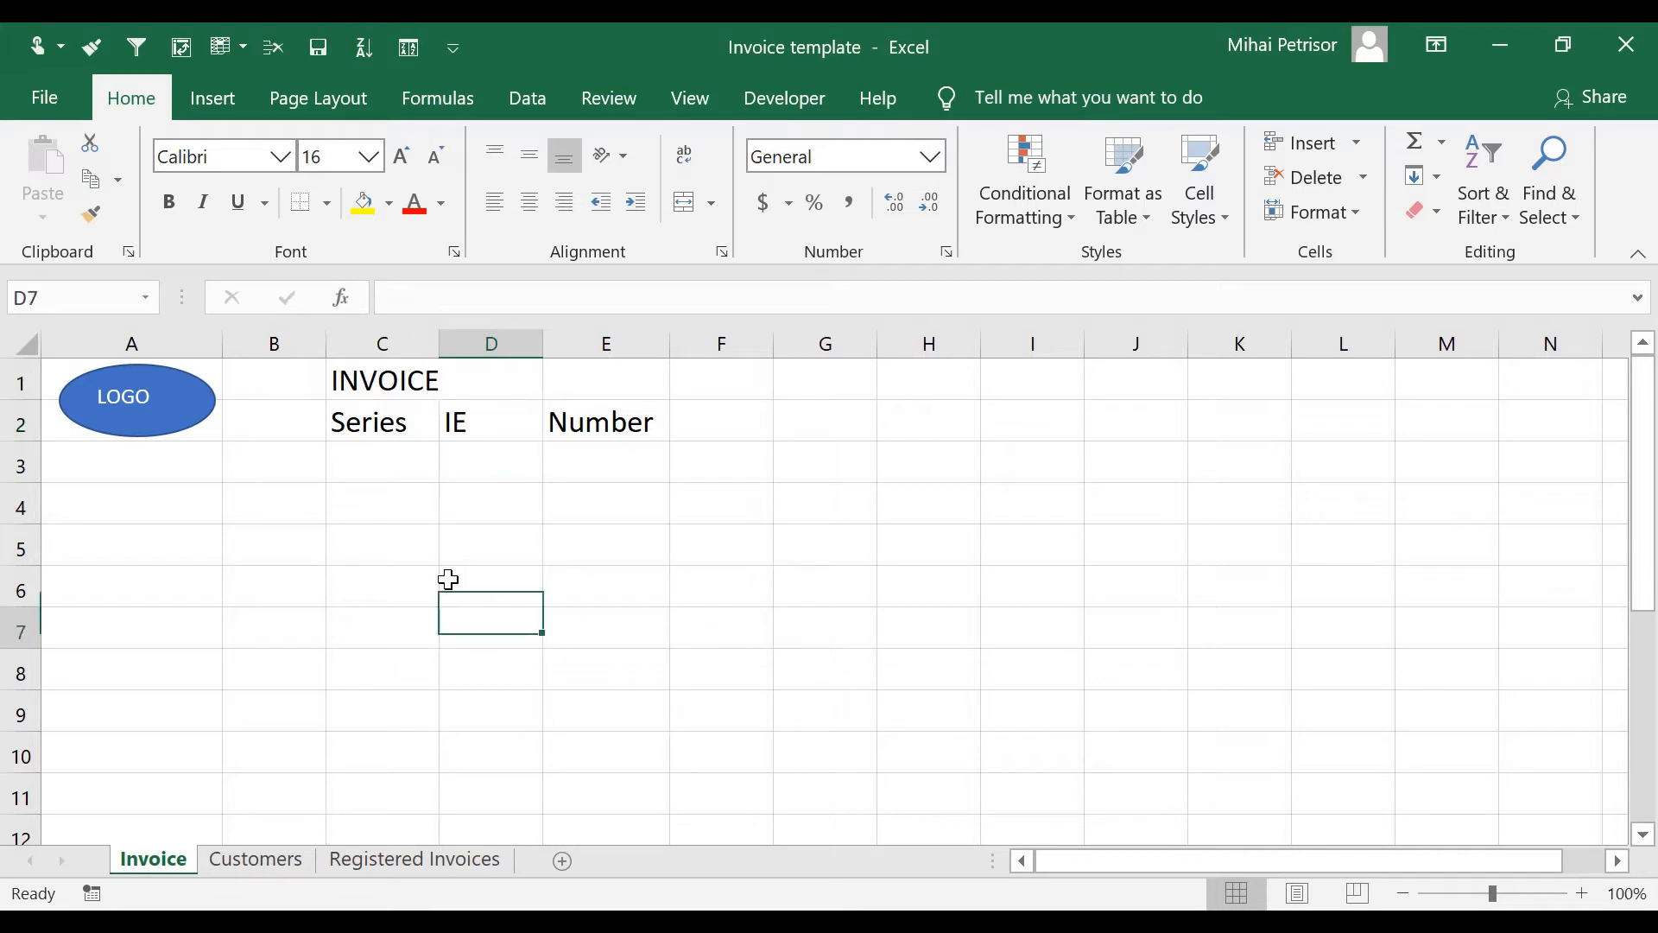
drag(439, 343, 449, 345)
click(348, 545)
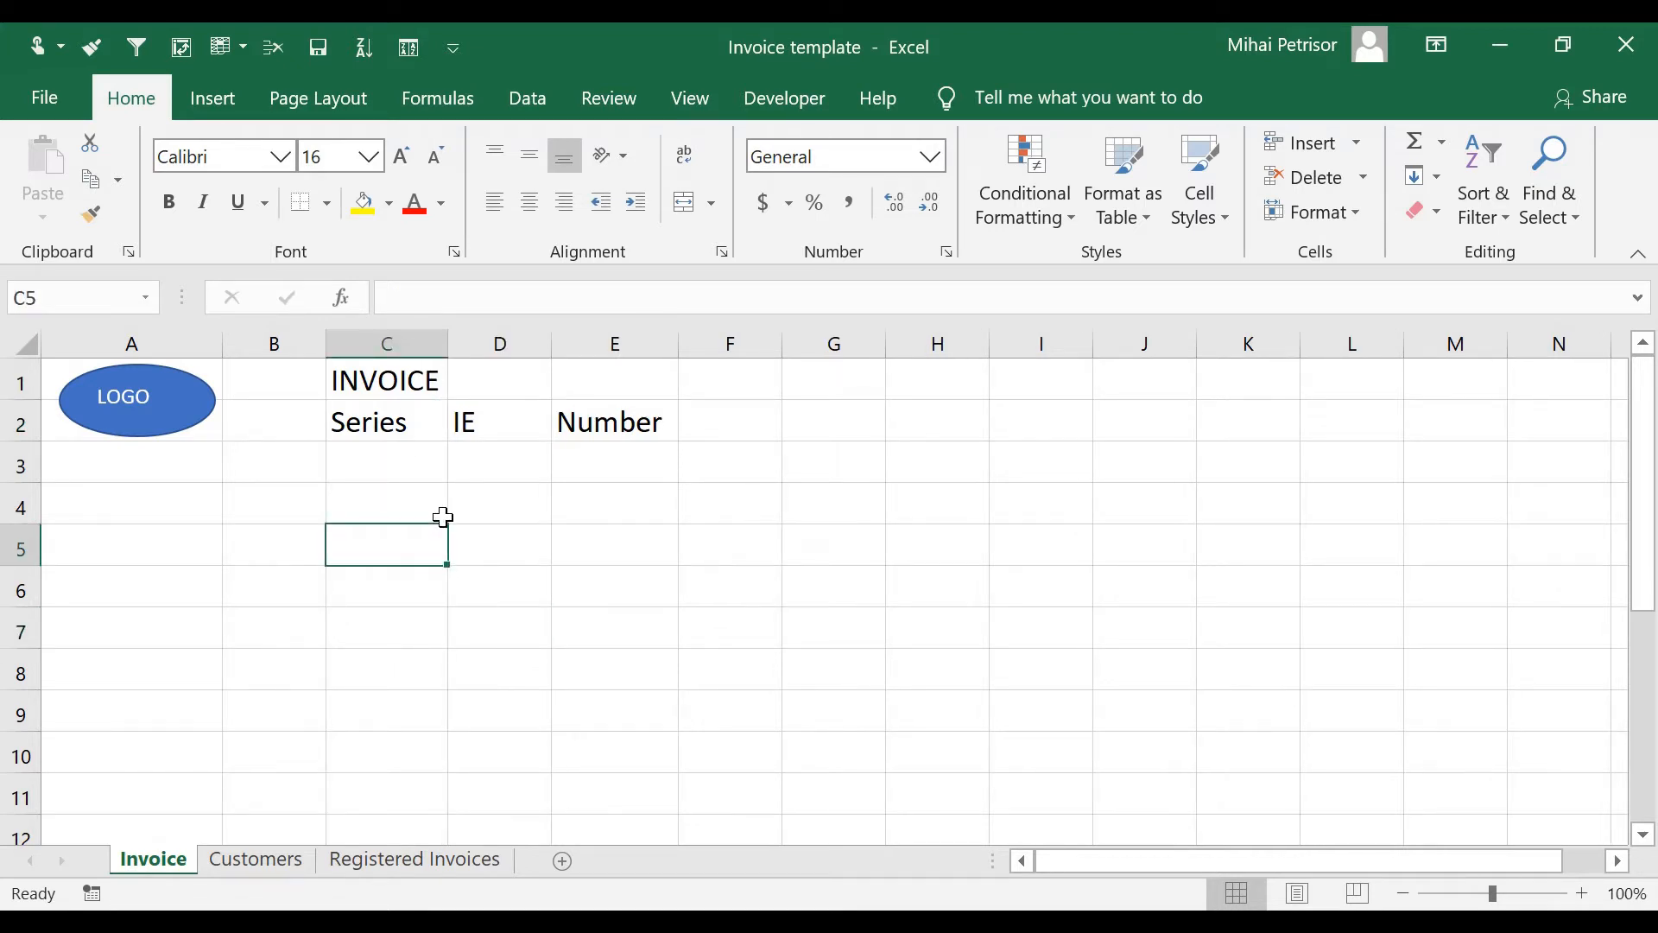
Enter the label Invoice Date in cell C3, below Series.
click(409, 465)
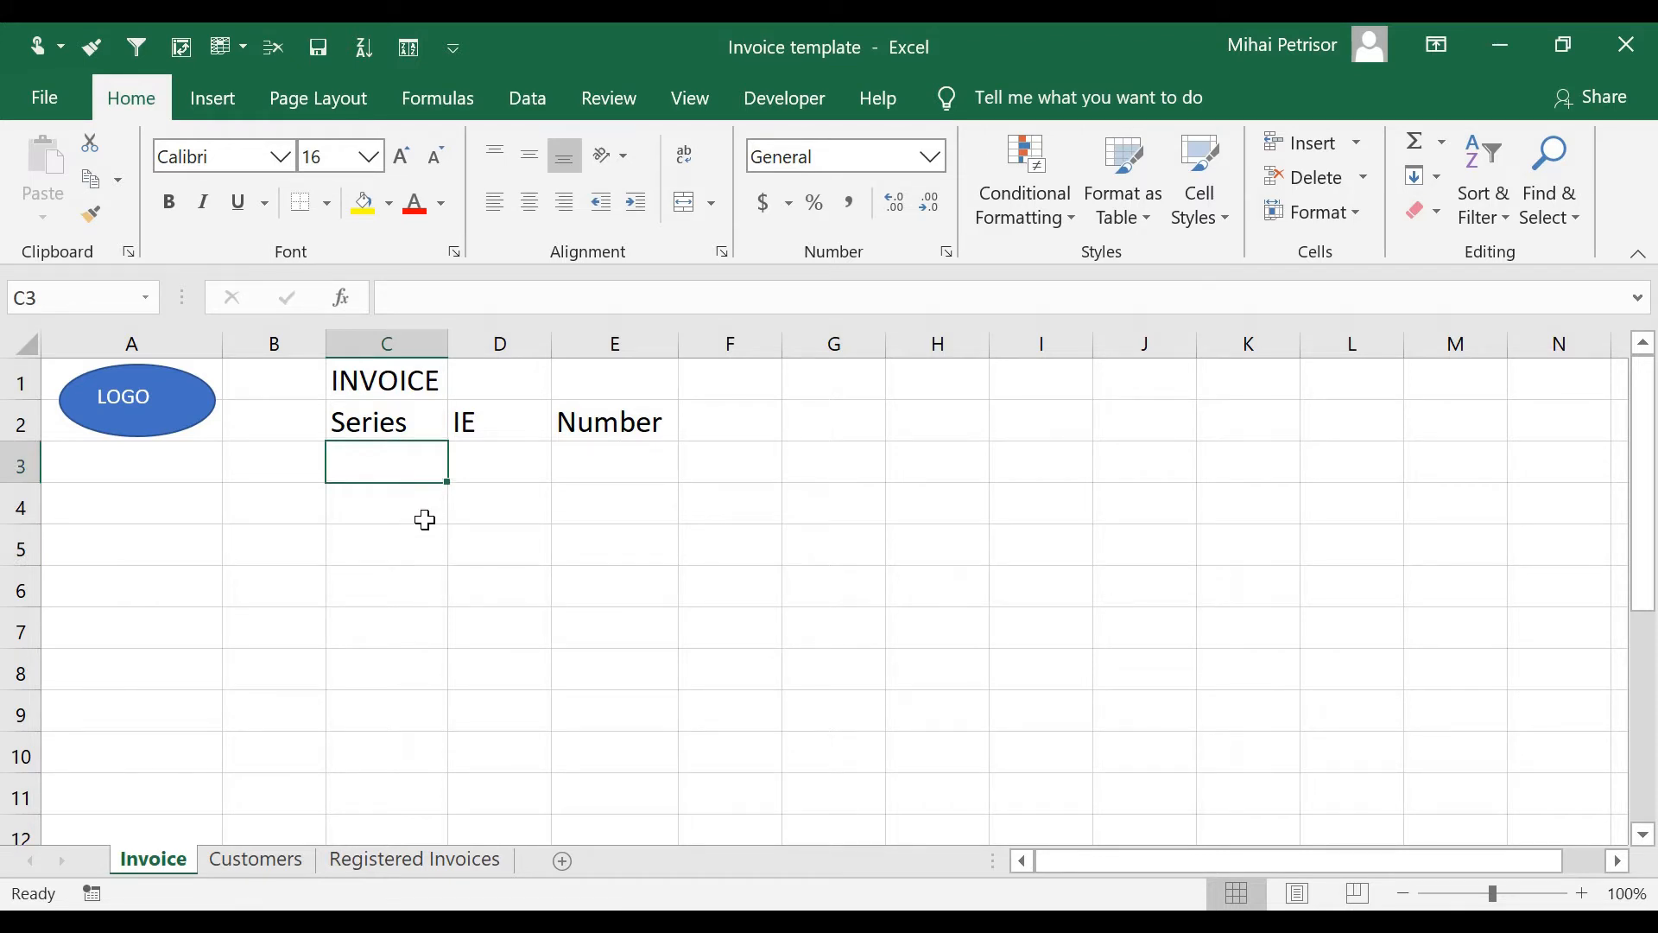
text(Inc)
key(BackSpace)
text(v)
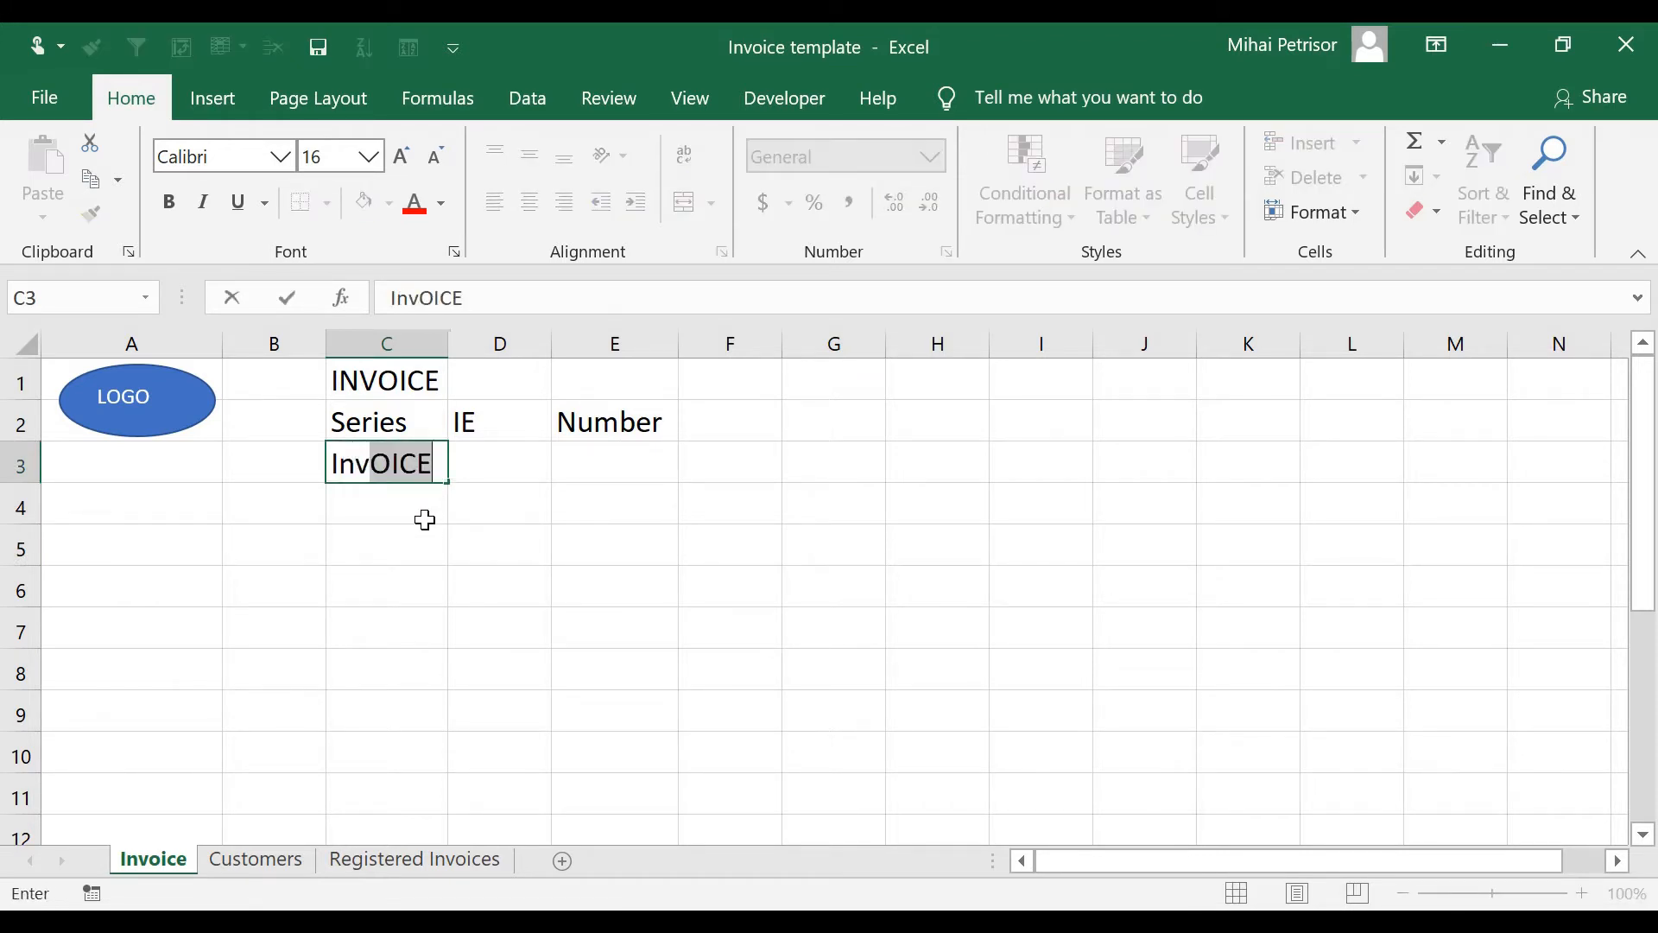
text(oice Date)
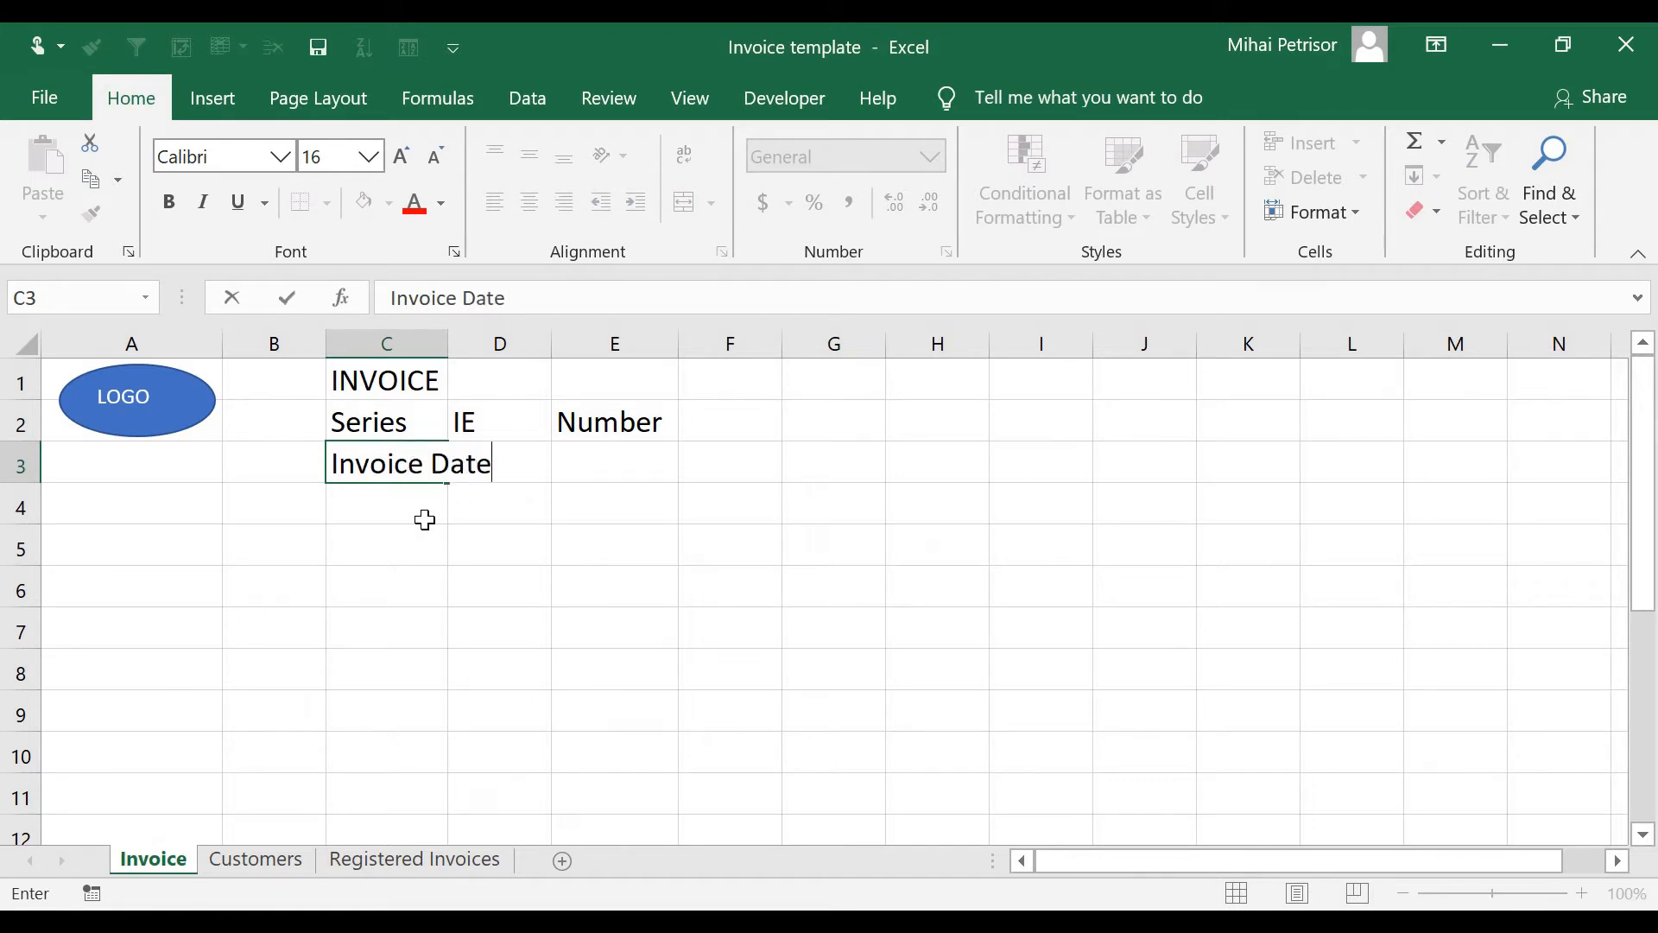
click(419, 569)
Widen column C to fit the Invoice Date label and narrow column B to a slim spacer.
drag(449, 349, 494, 346)
drag(327, 347, 263, 344)
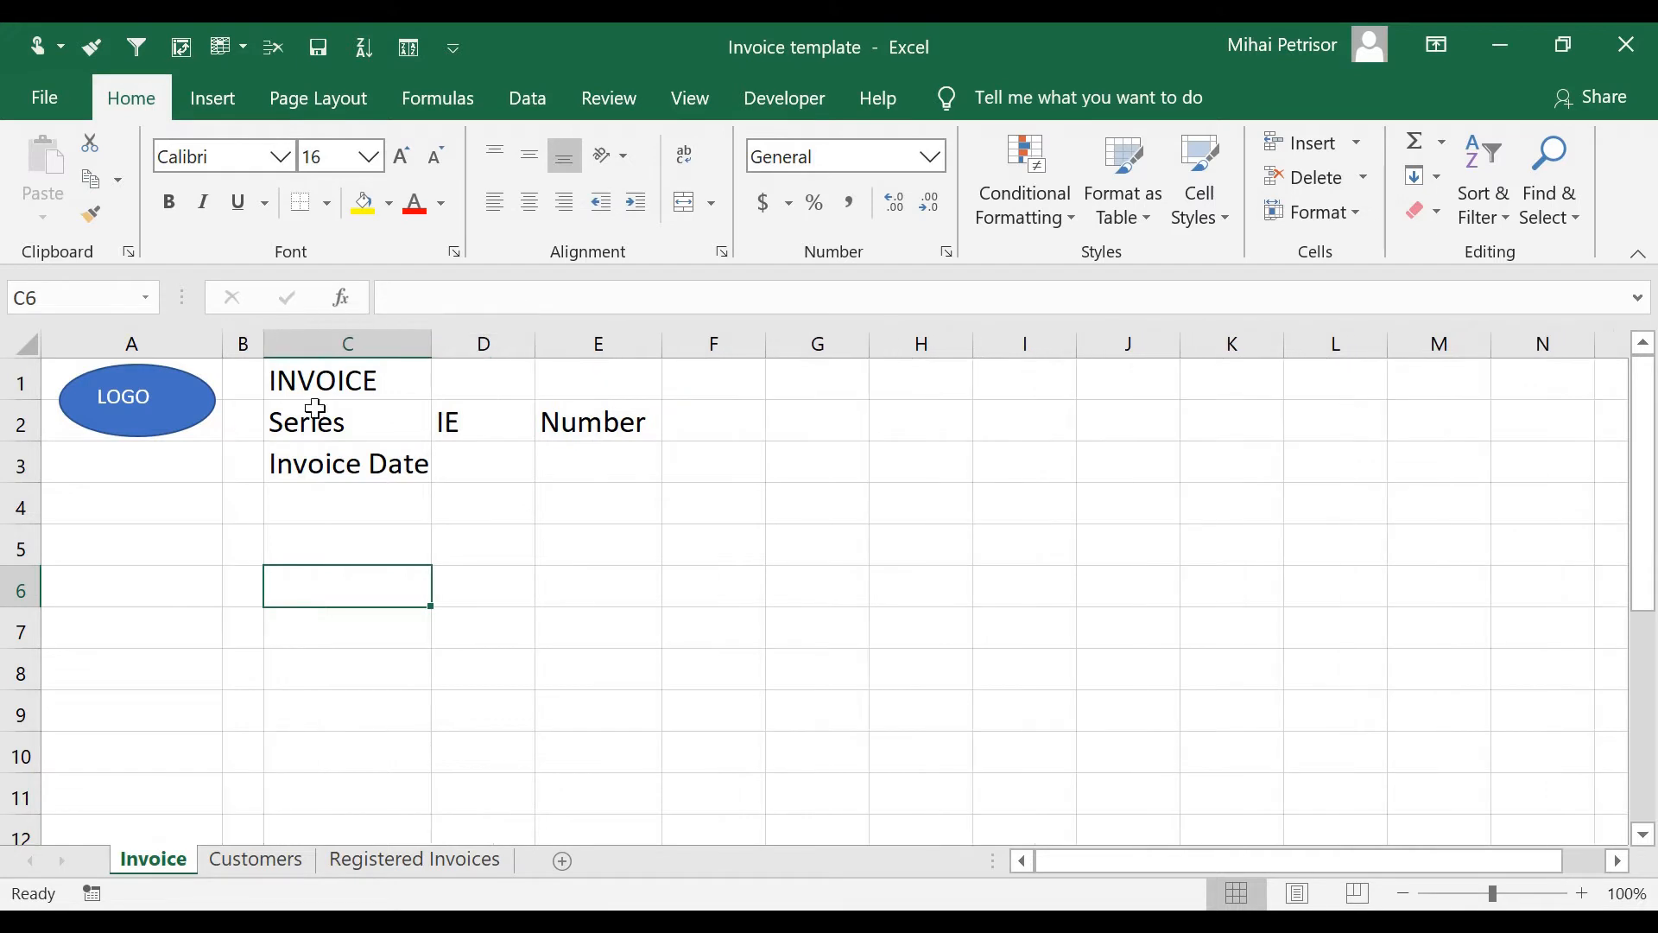
click(372, 465)
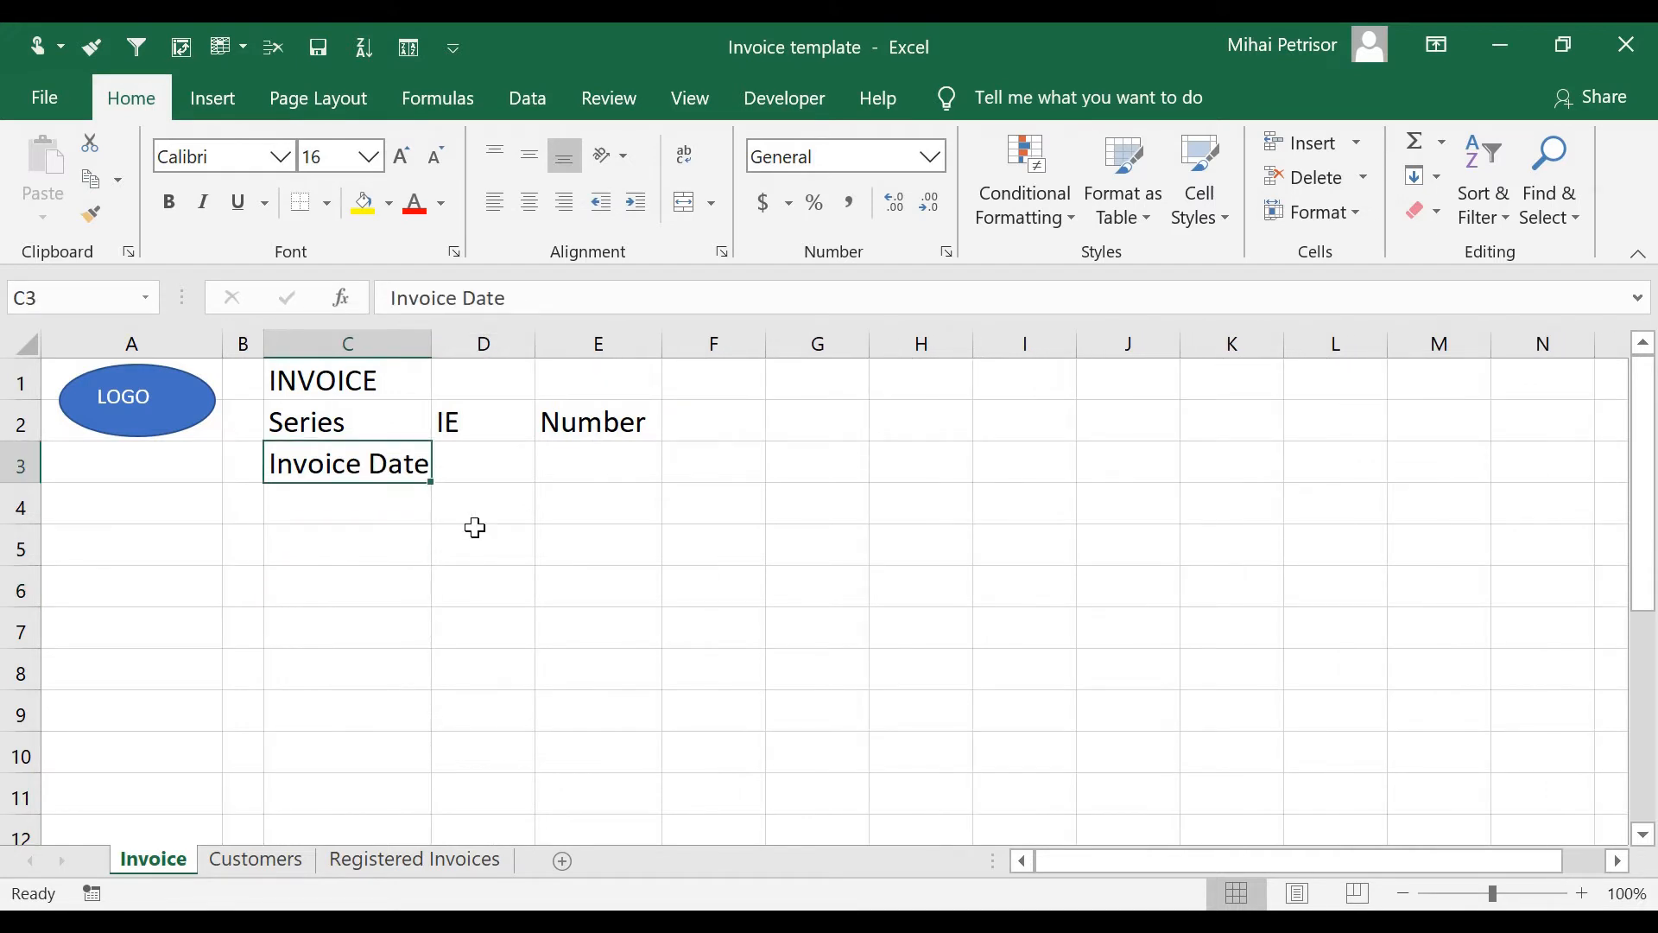
Enter the formula =today() in cell D3 as the invoice date.
click(472, 466)
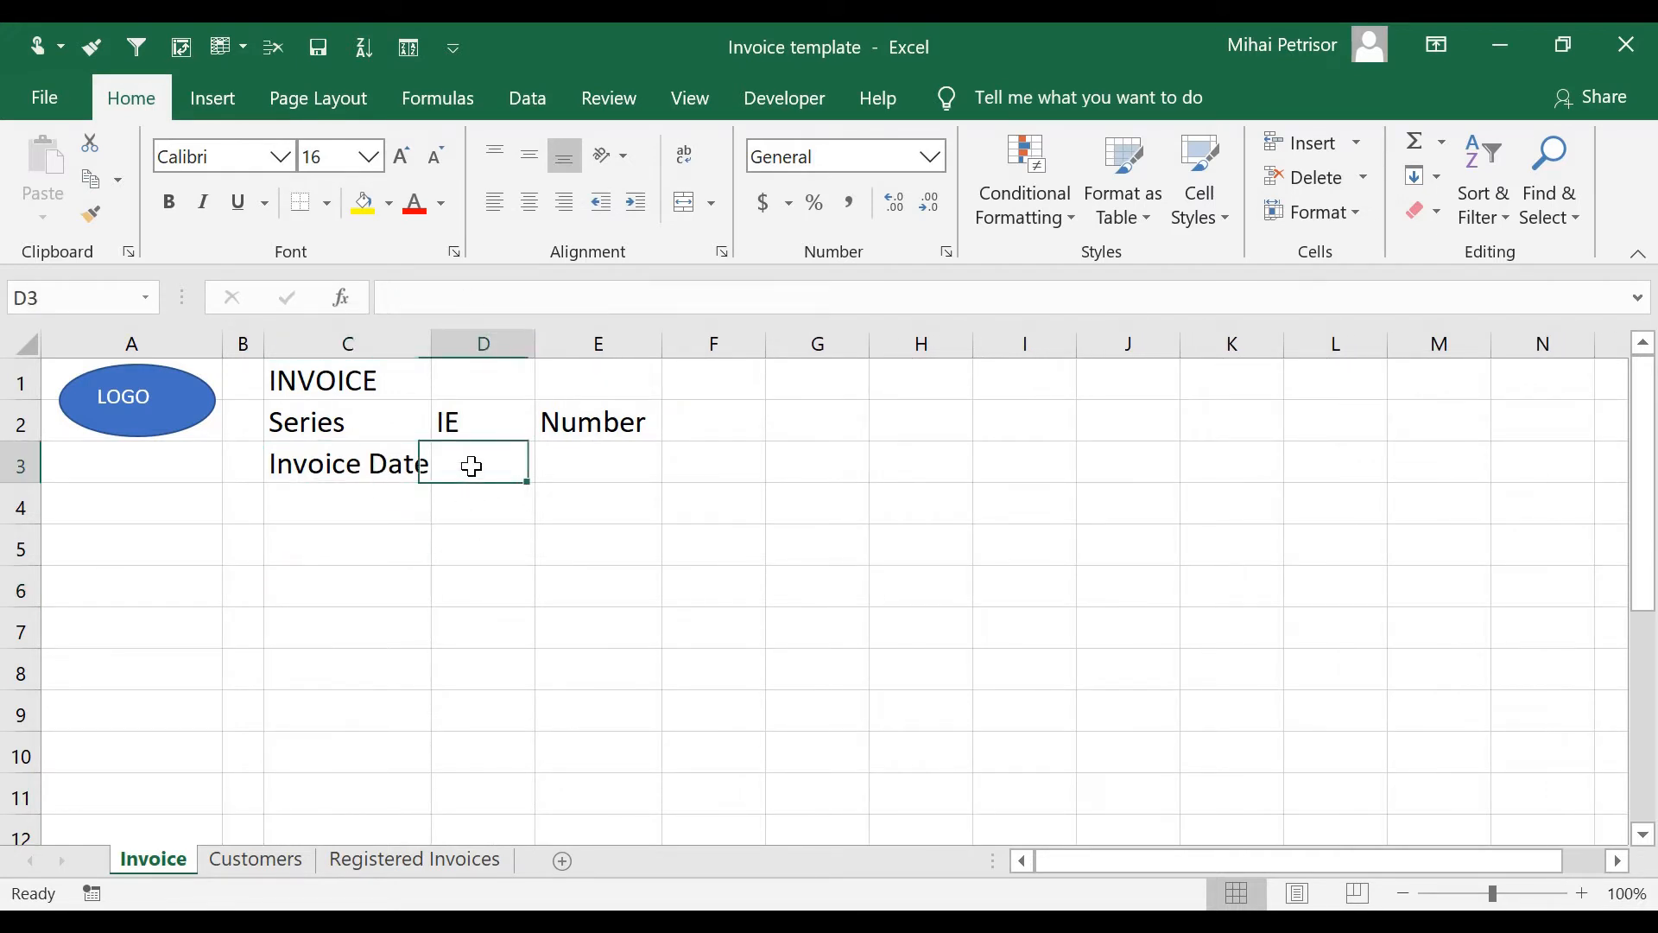
text(=)
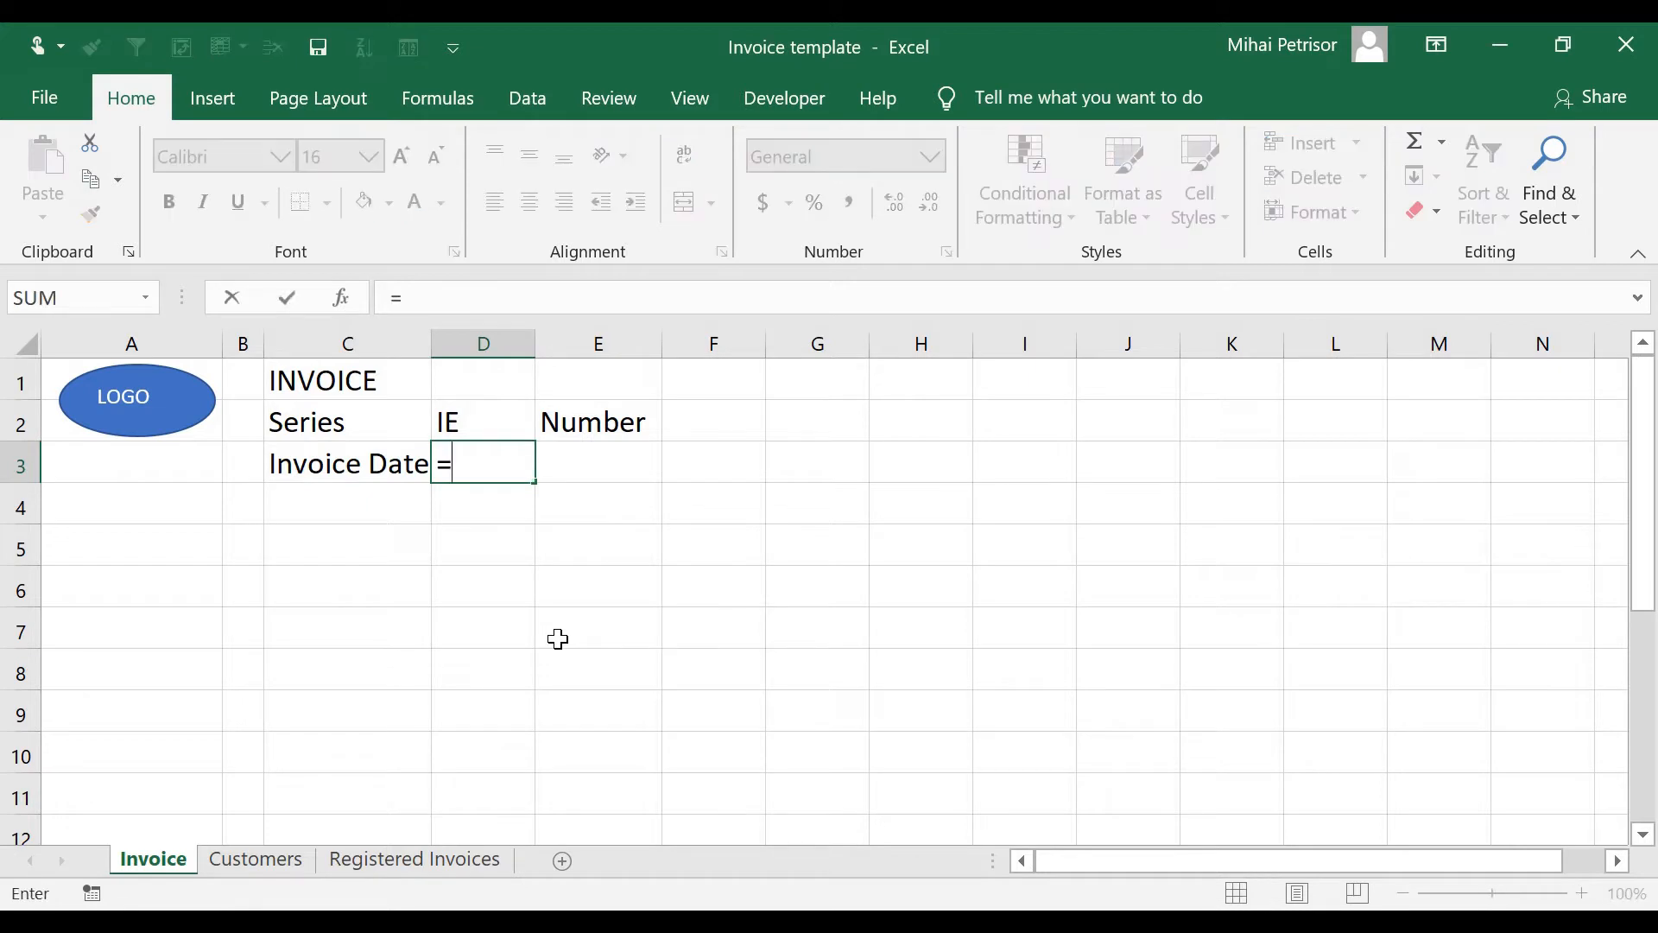
text(today())
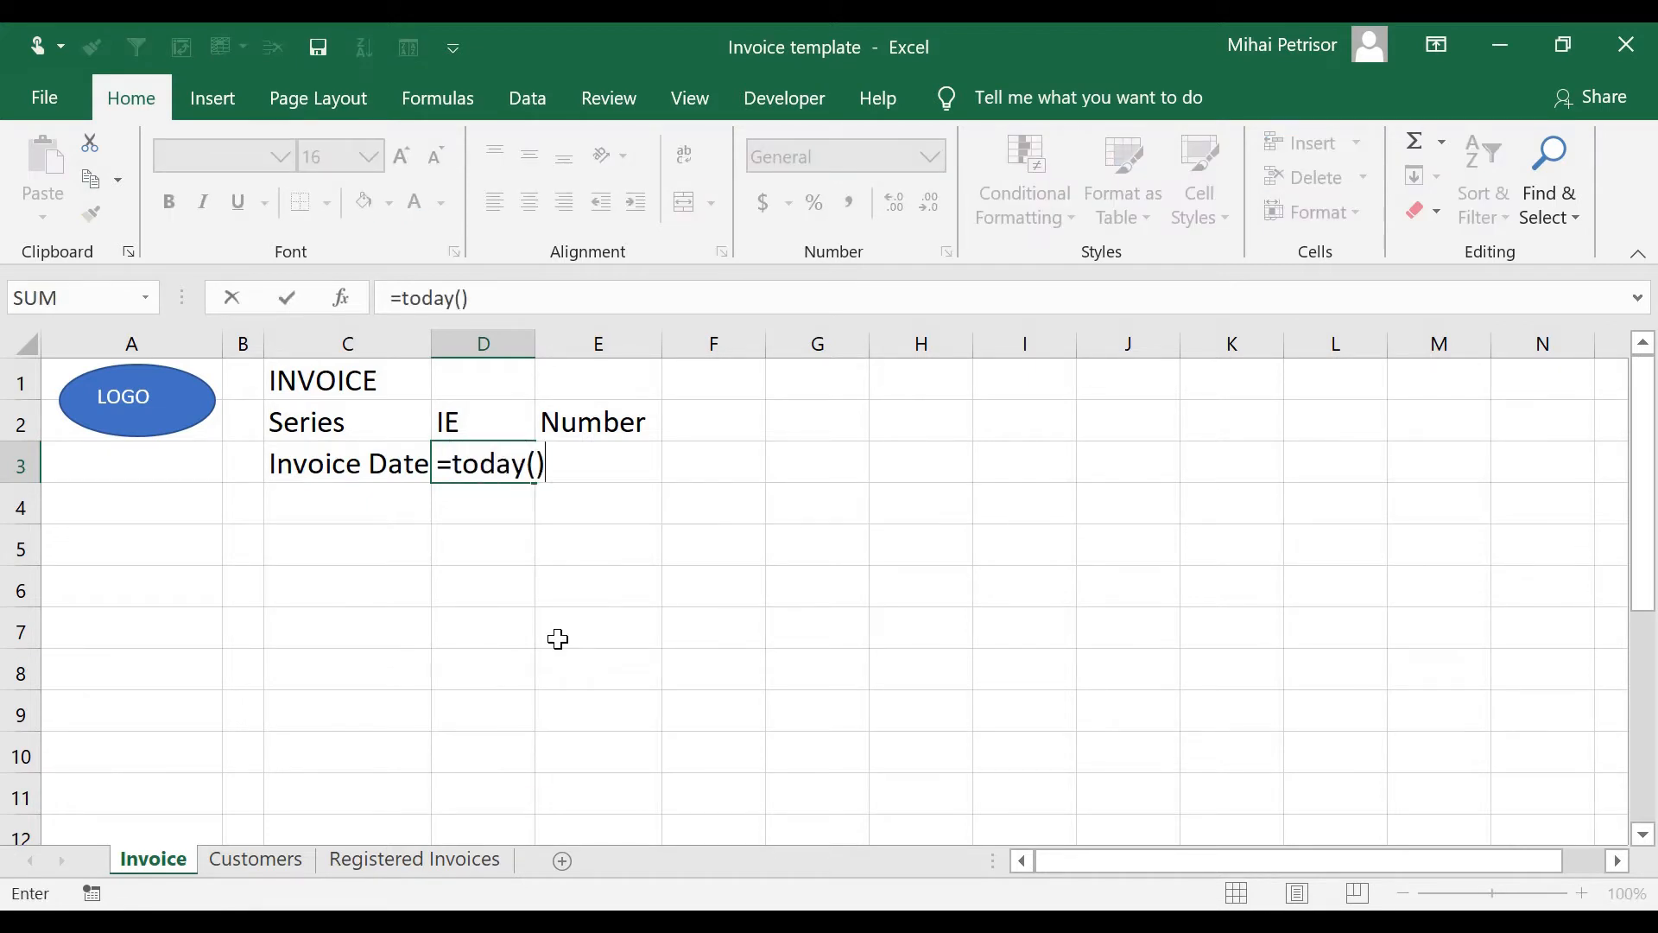
key(Return)
click(559, 639)
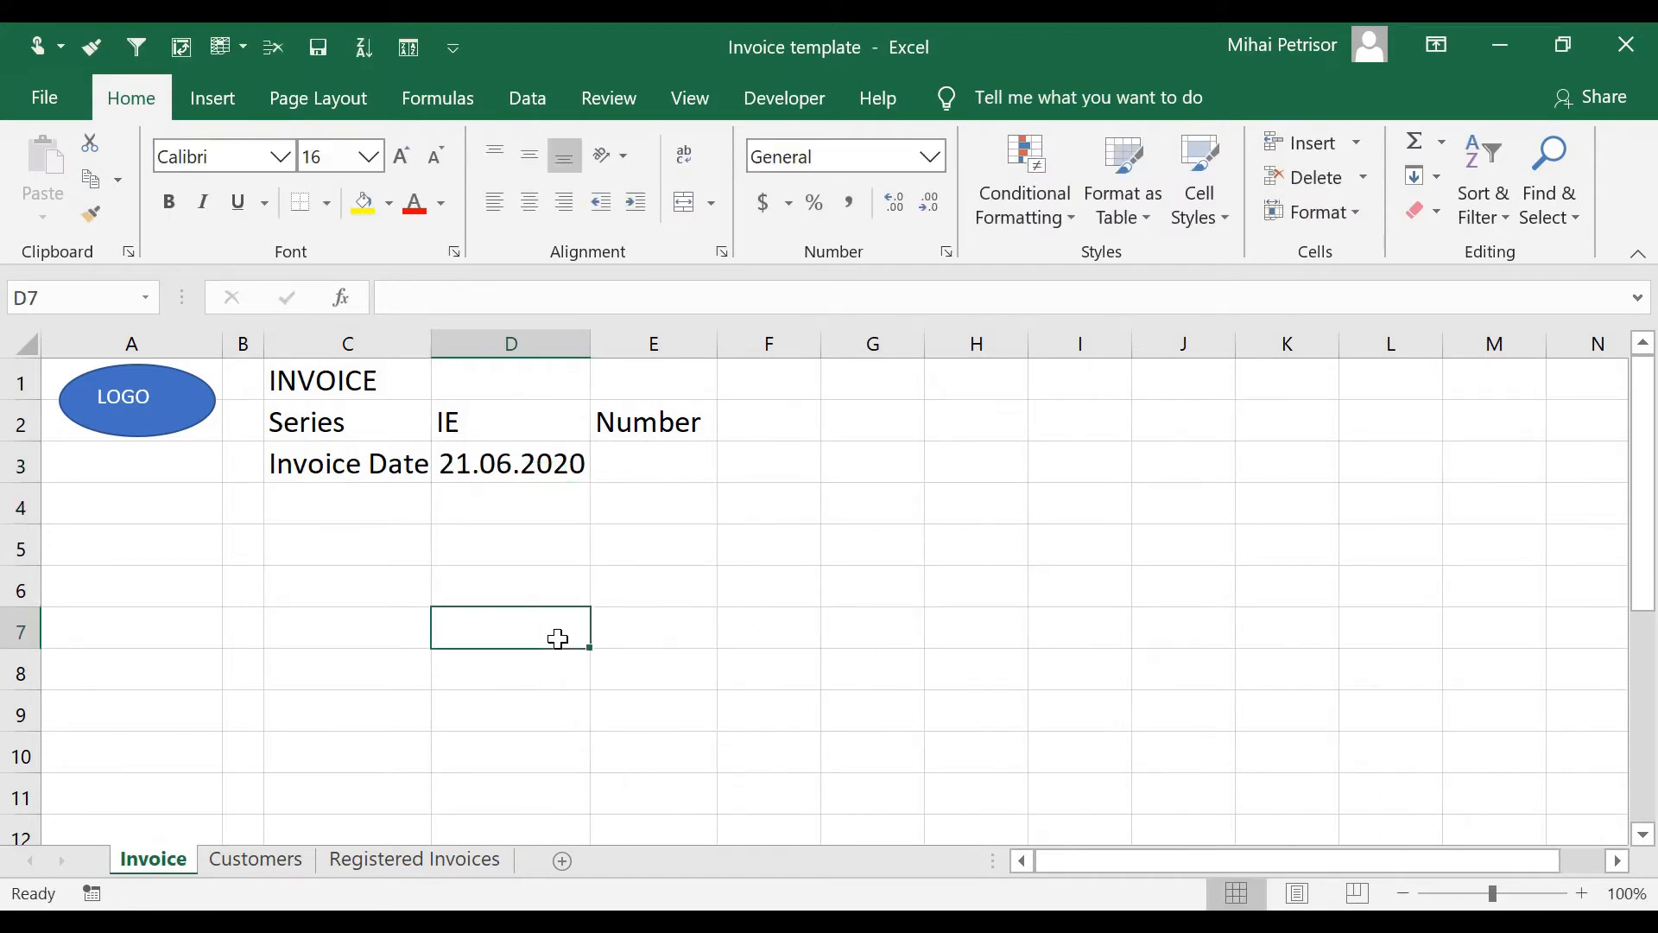
Enter the label Due Date in cell G3 and widen column G to fit it.
click(854, 432)
text(D)
key(BackSpace)
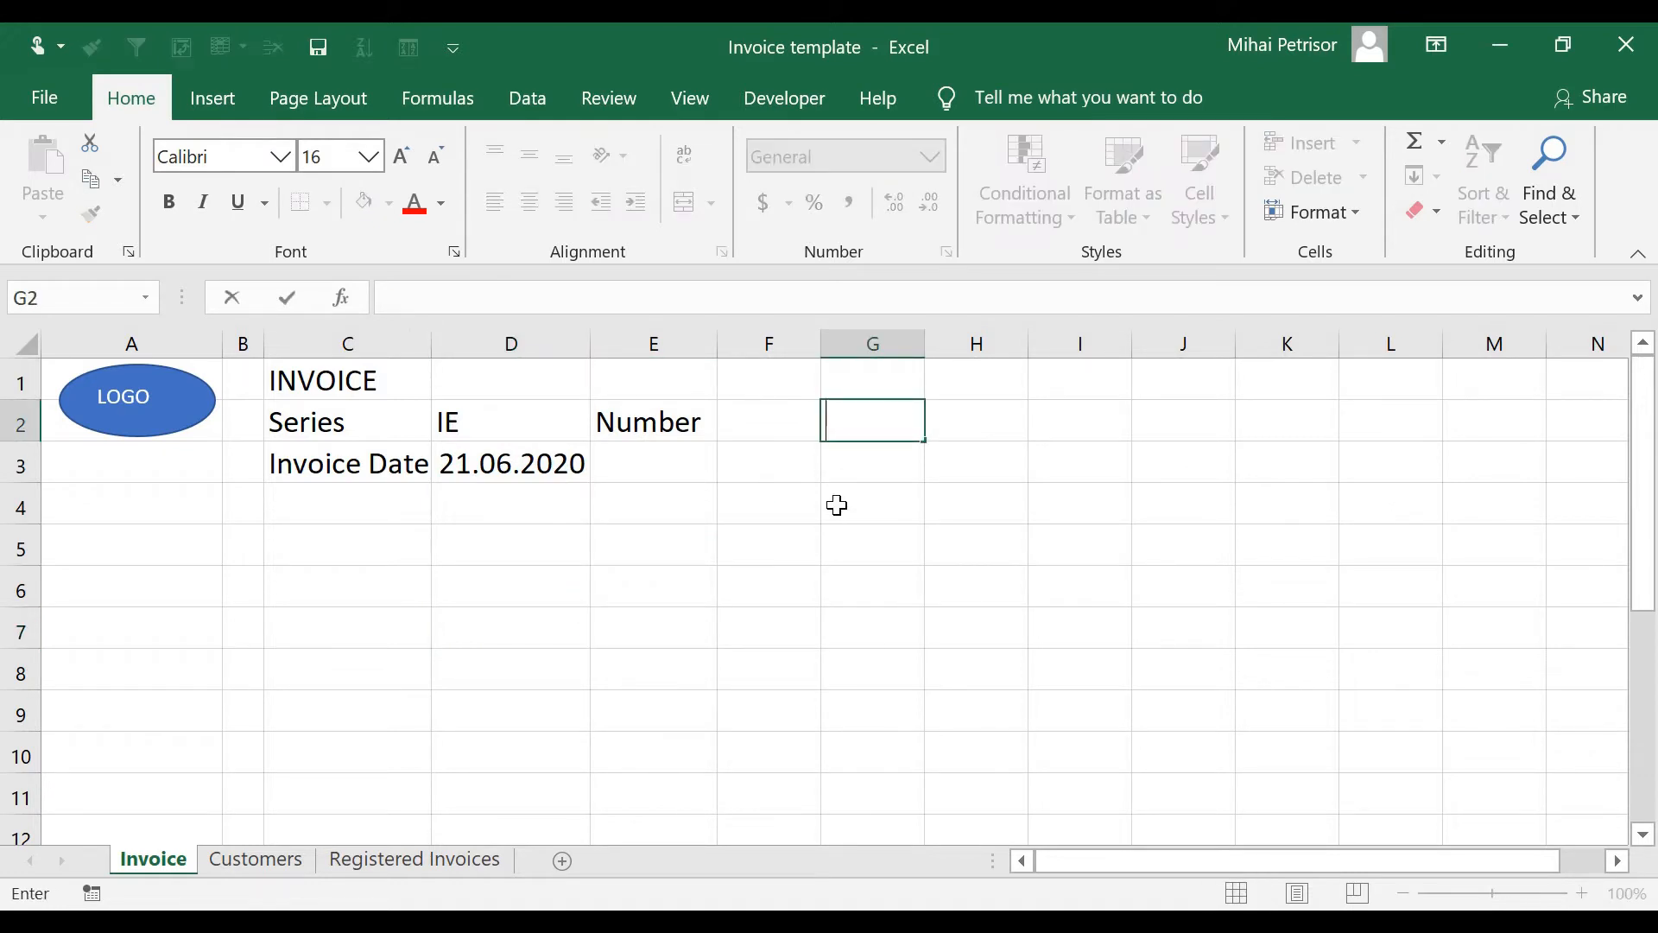
click(853, 453)
text(Due Date)
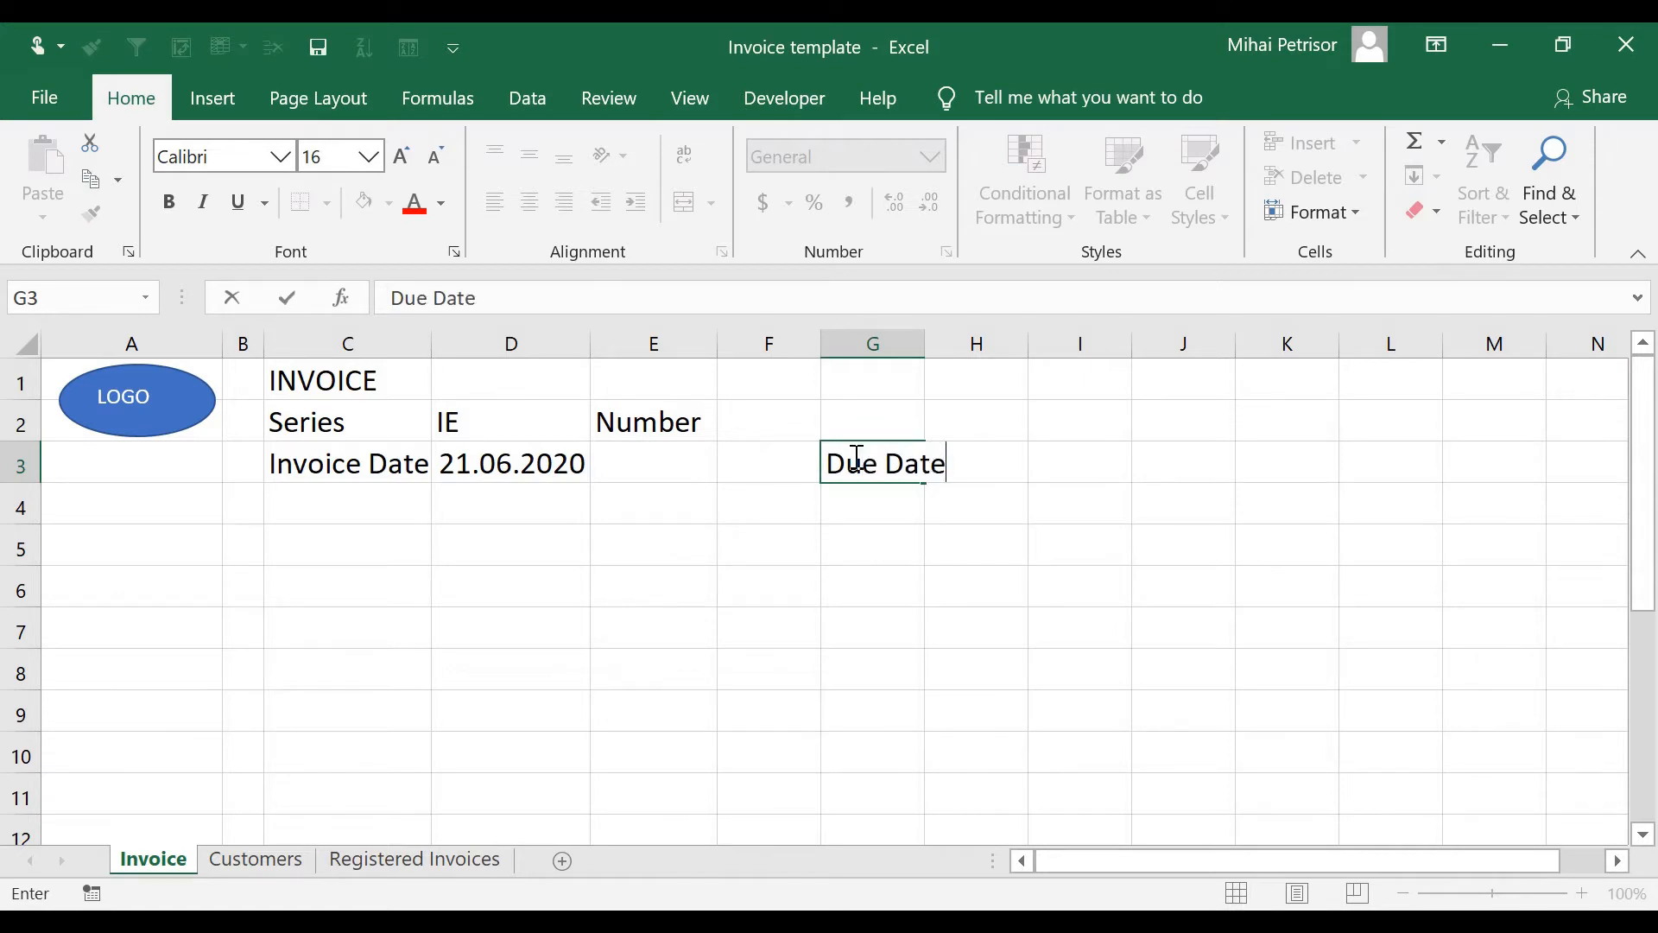
key(Tab)
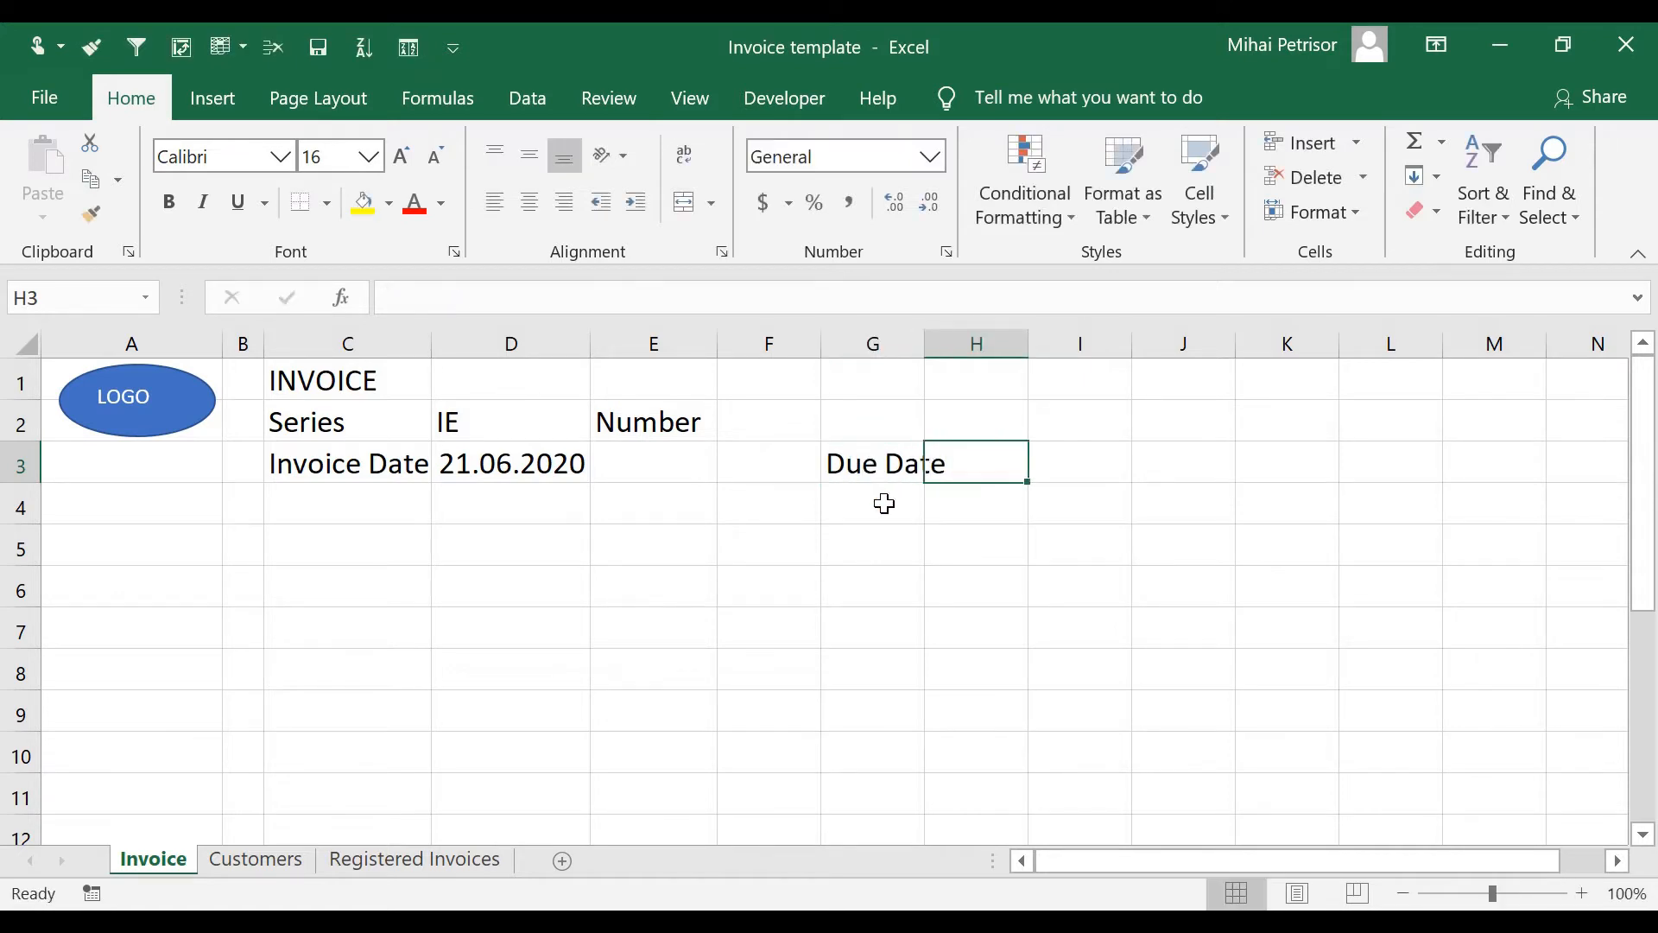
drag(925, 344, 960, 346)
click(728, 557)
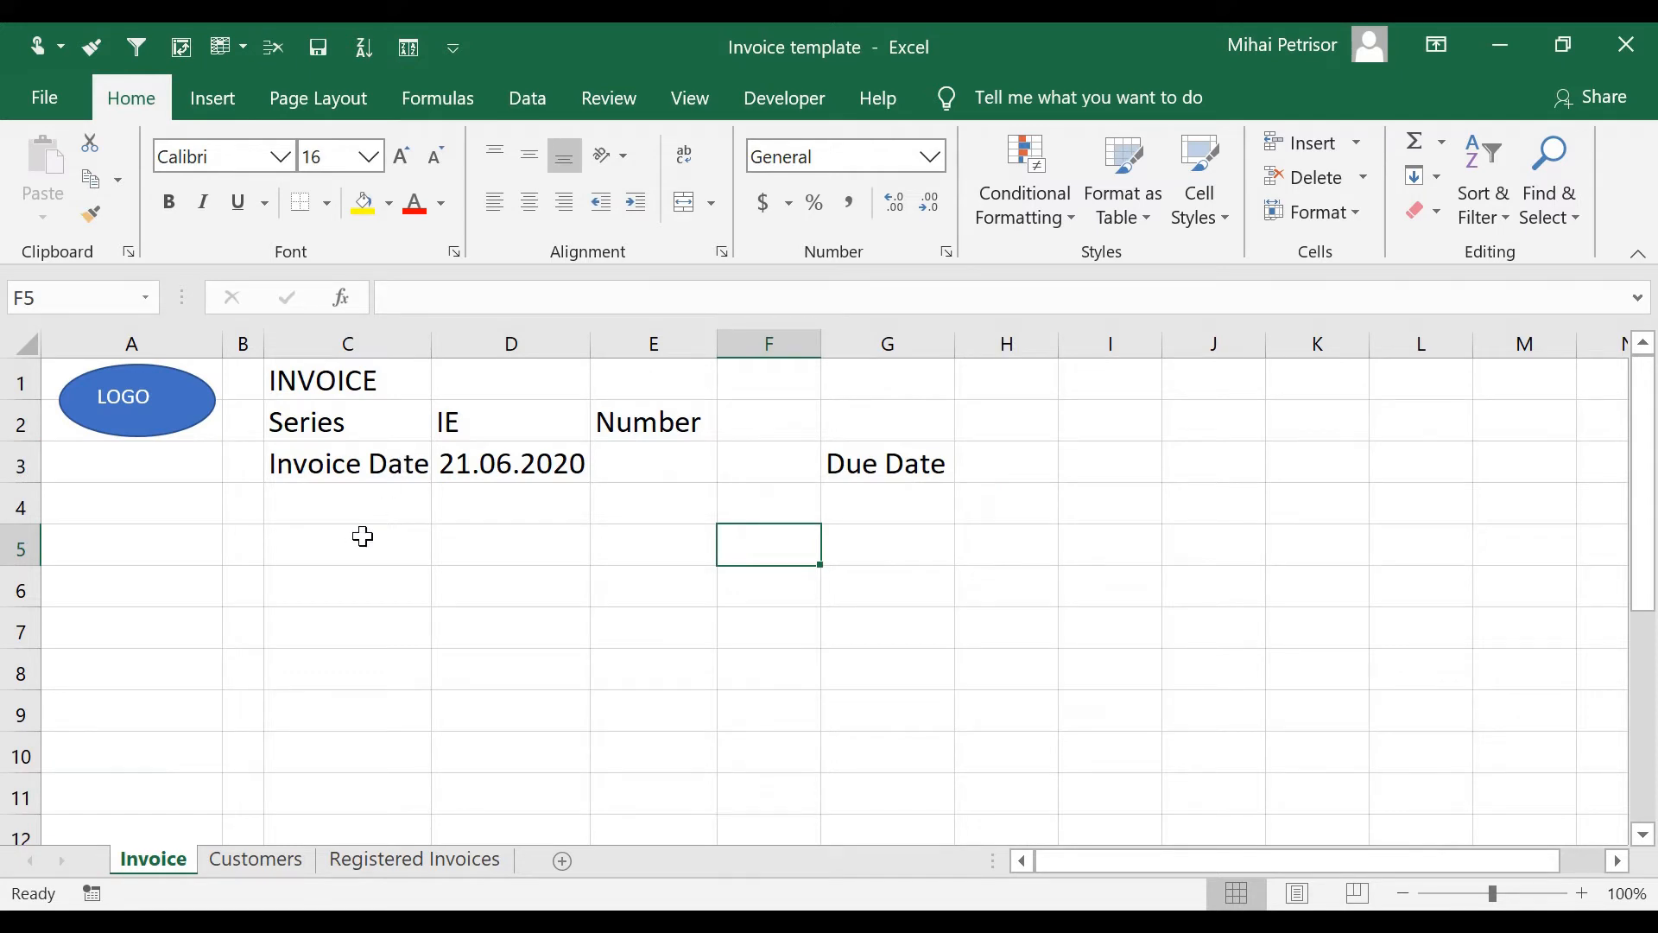
Enter the heading Supplier in cell A5.
click(358, 572)
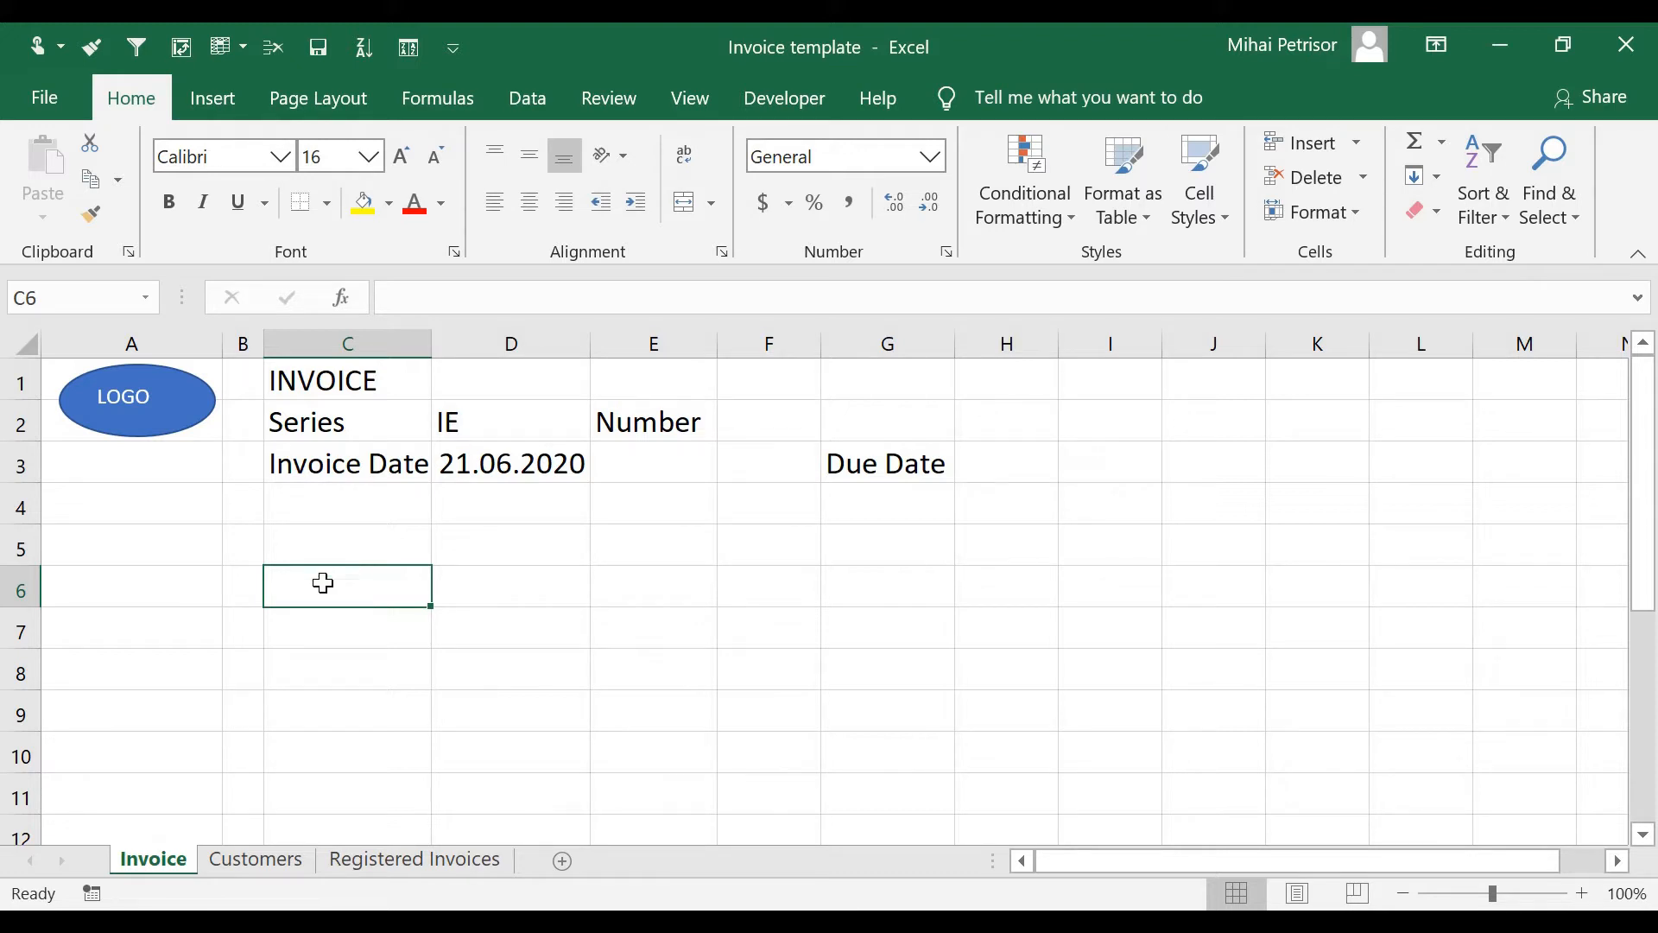
click(147, 598)
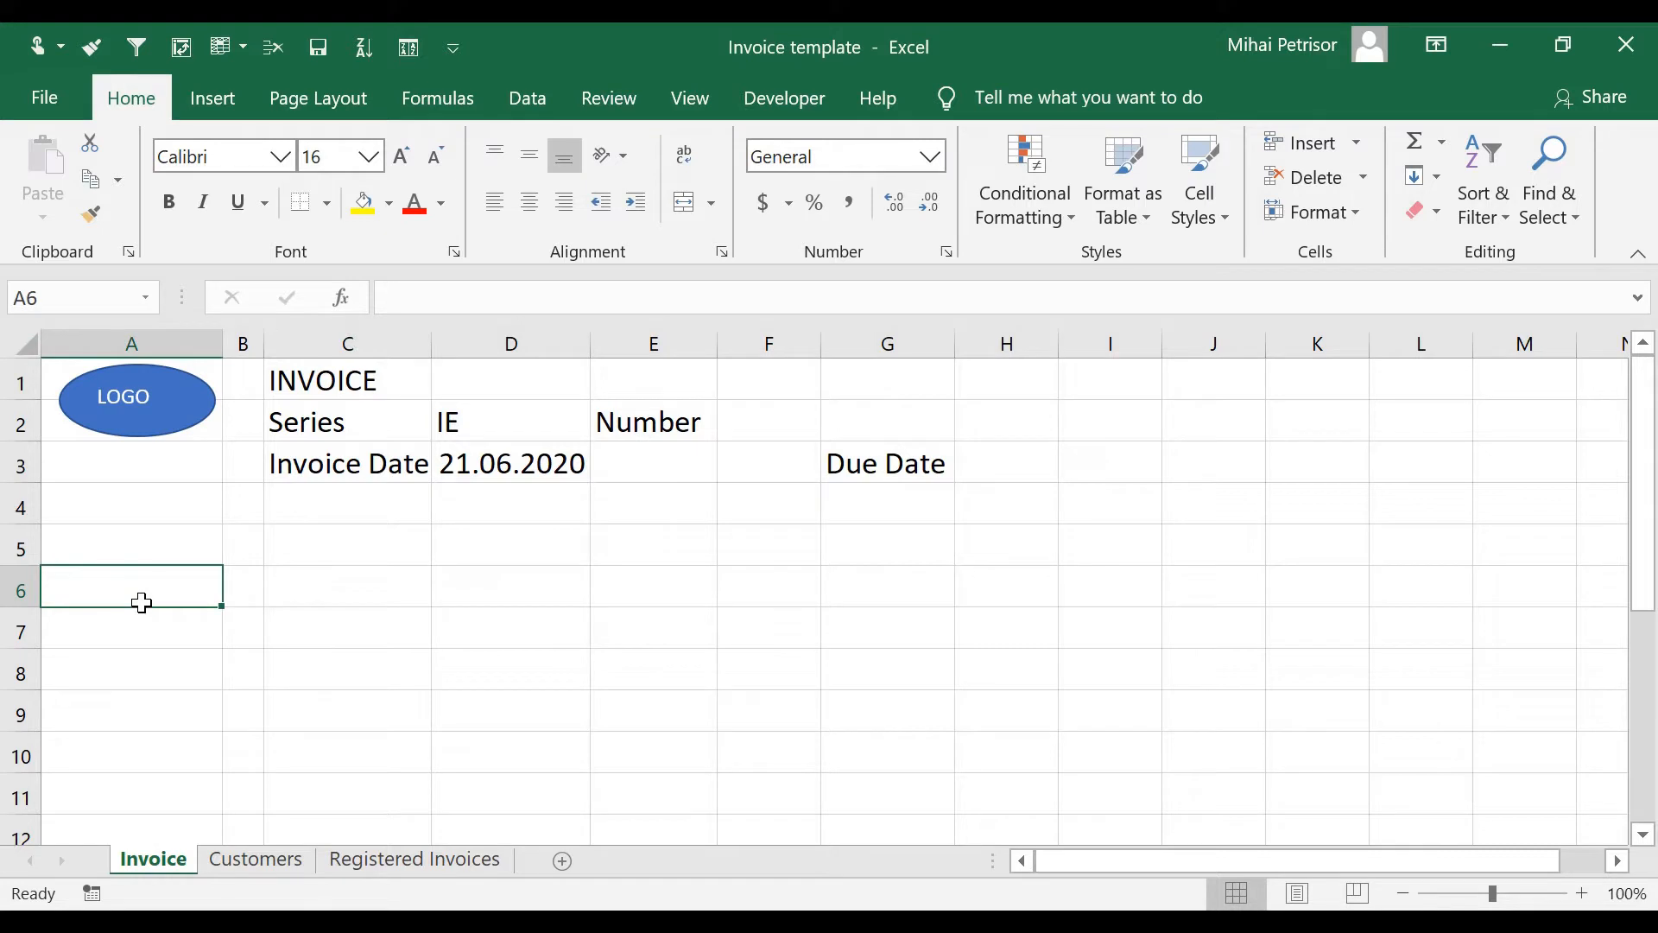
click(131, 544)
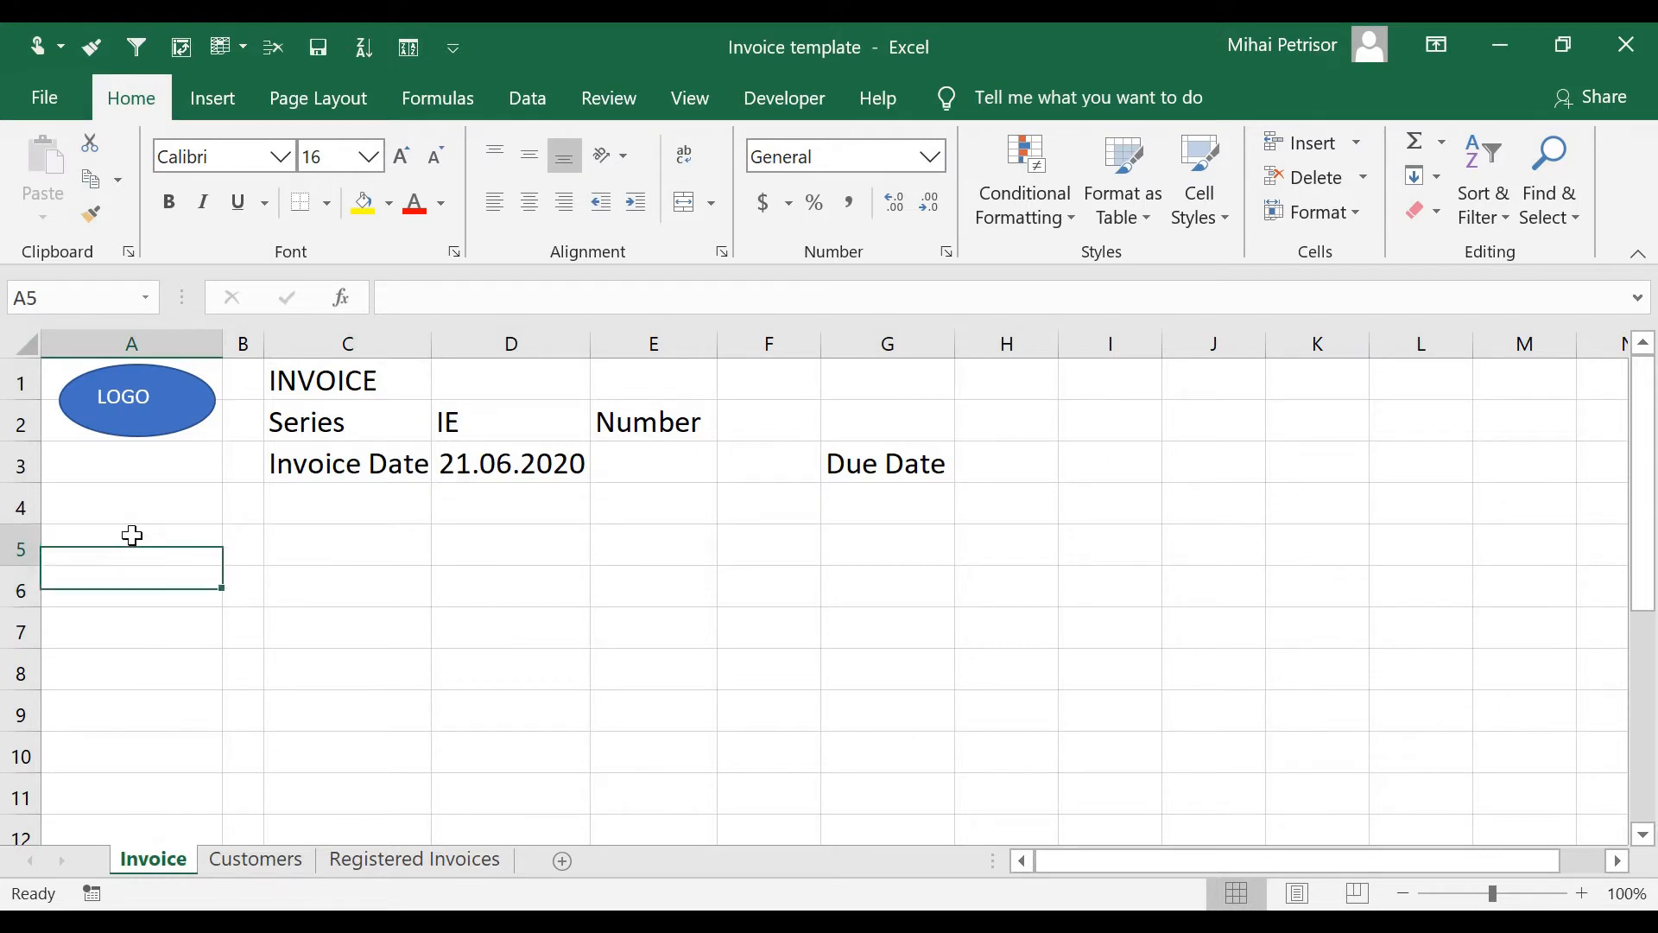
text(Supplier)
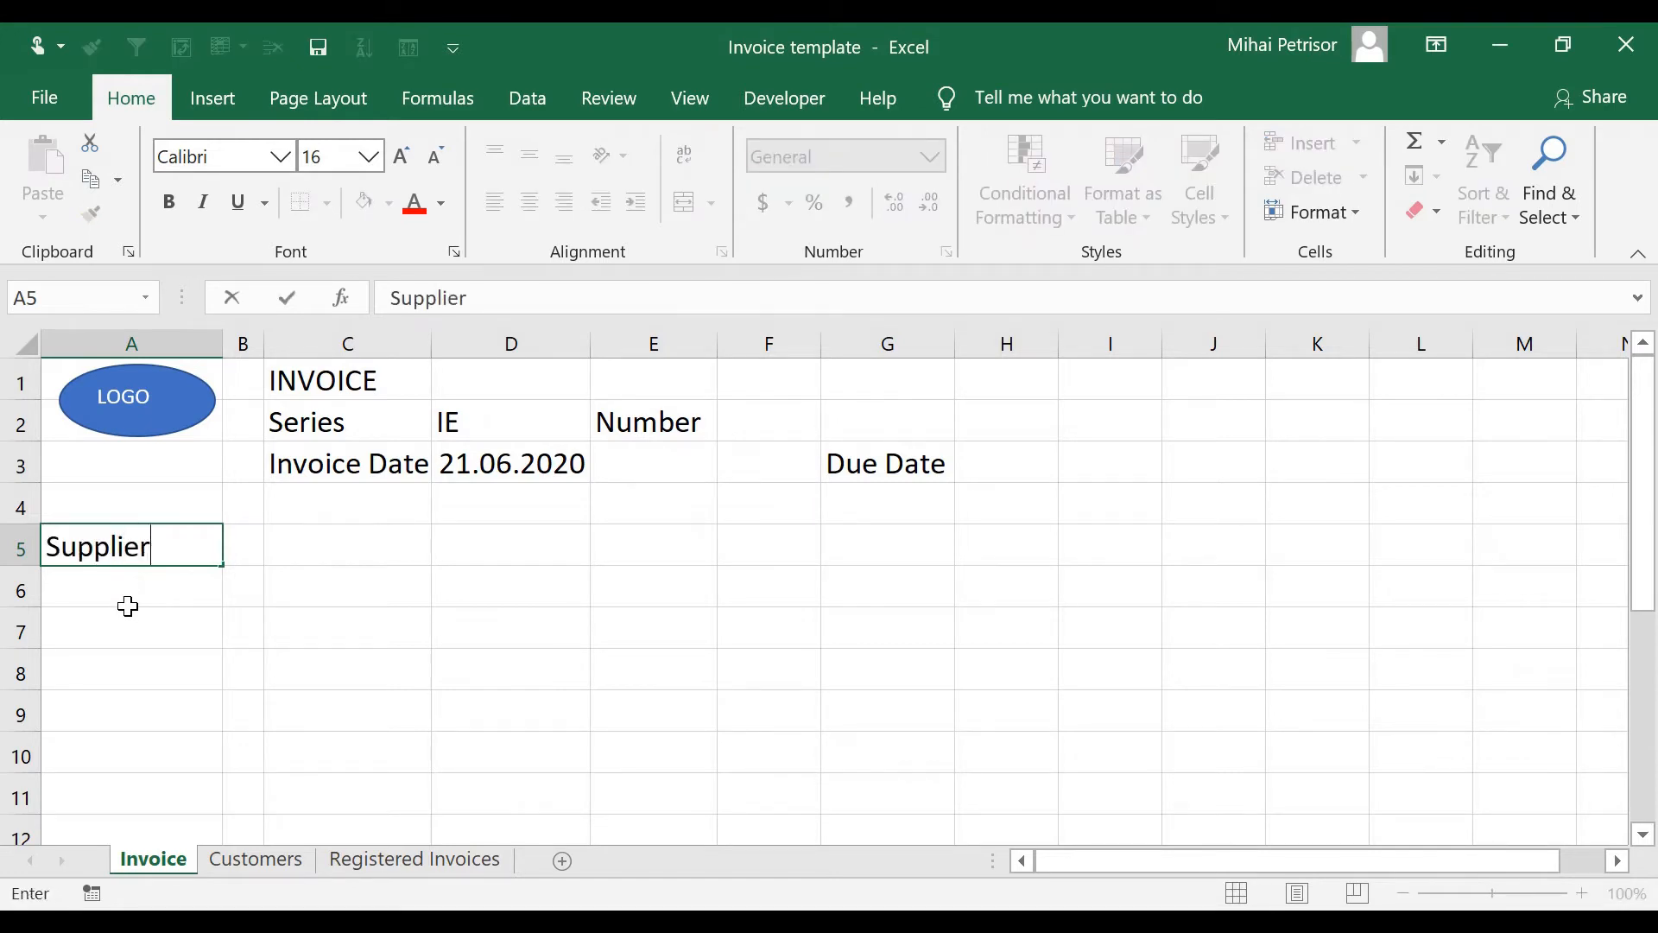
key(Return)
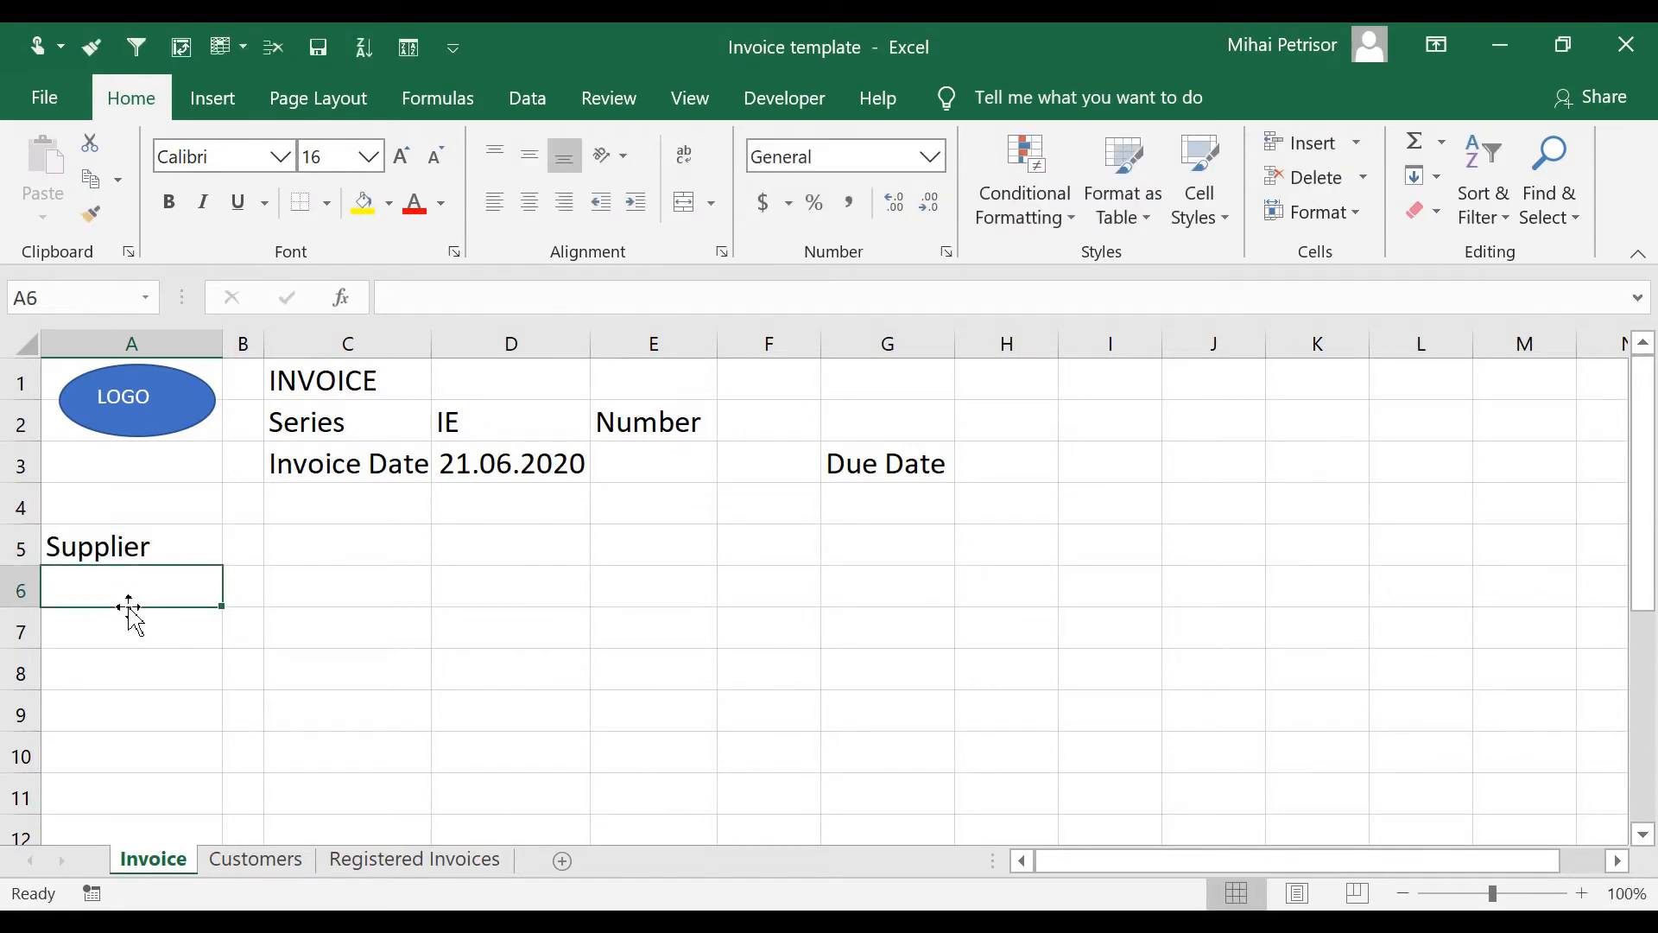
Enter the heading Client in cell F5, in the same row as Supplier.
click(847, 547)
click(769, 547)
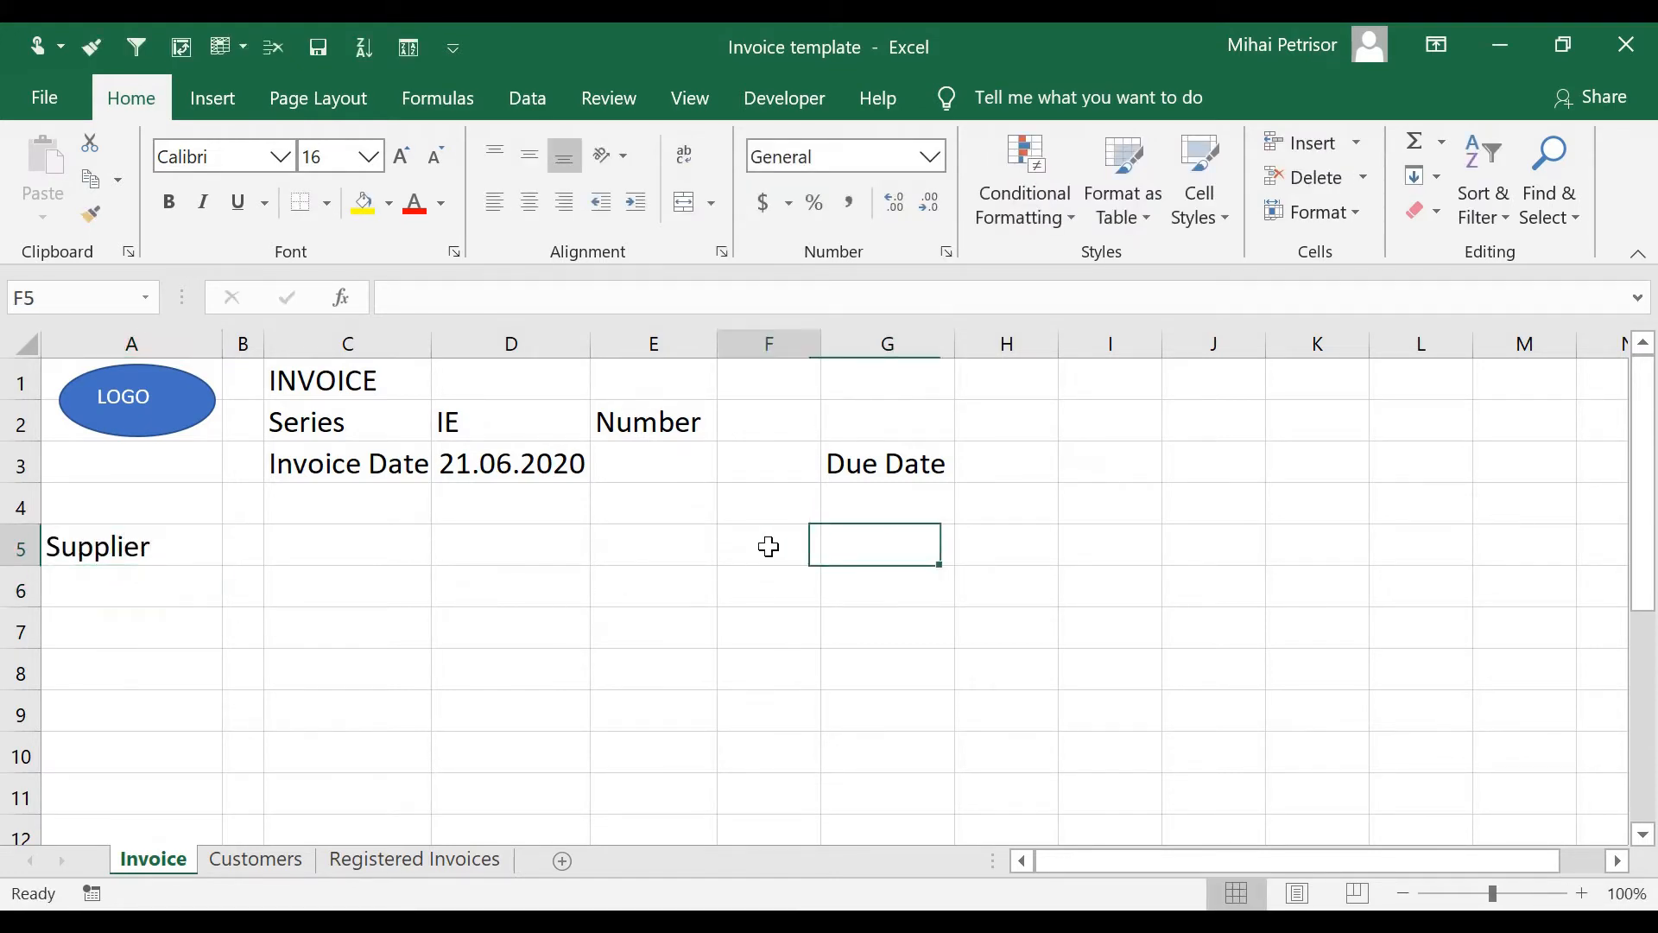
text(Clinet)
double_click(771, 548)
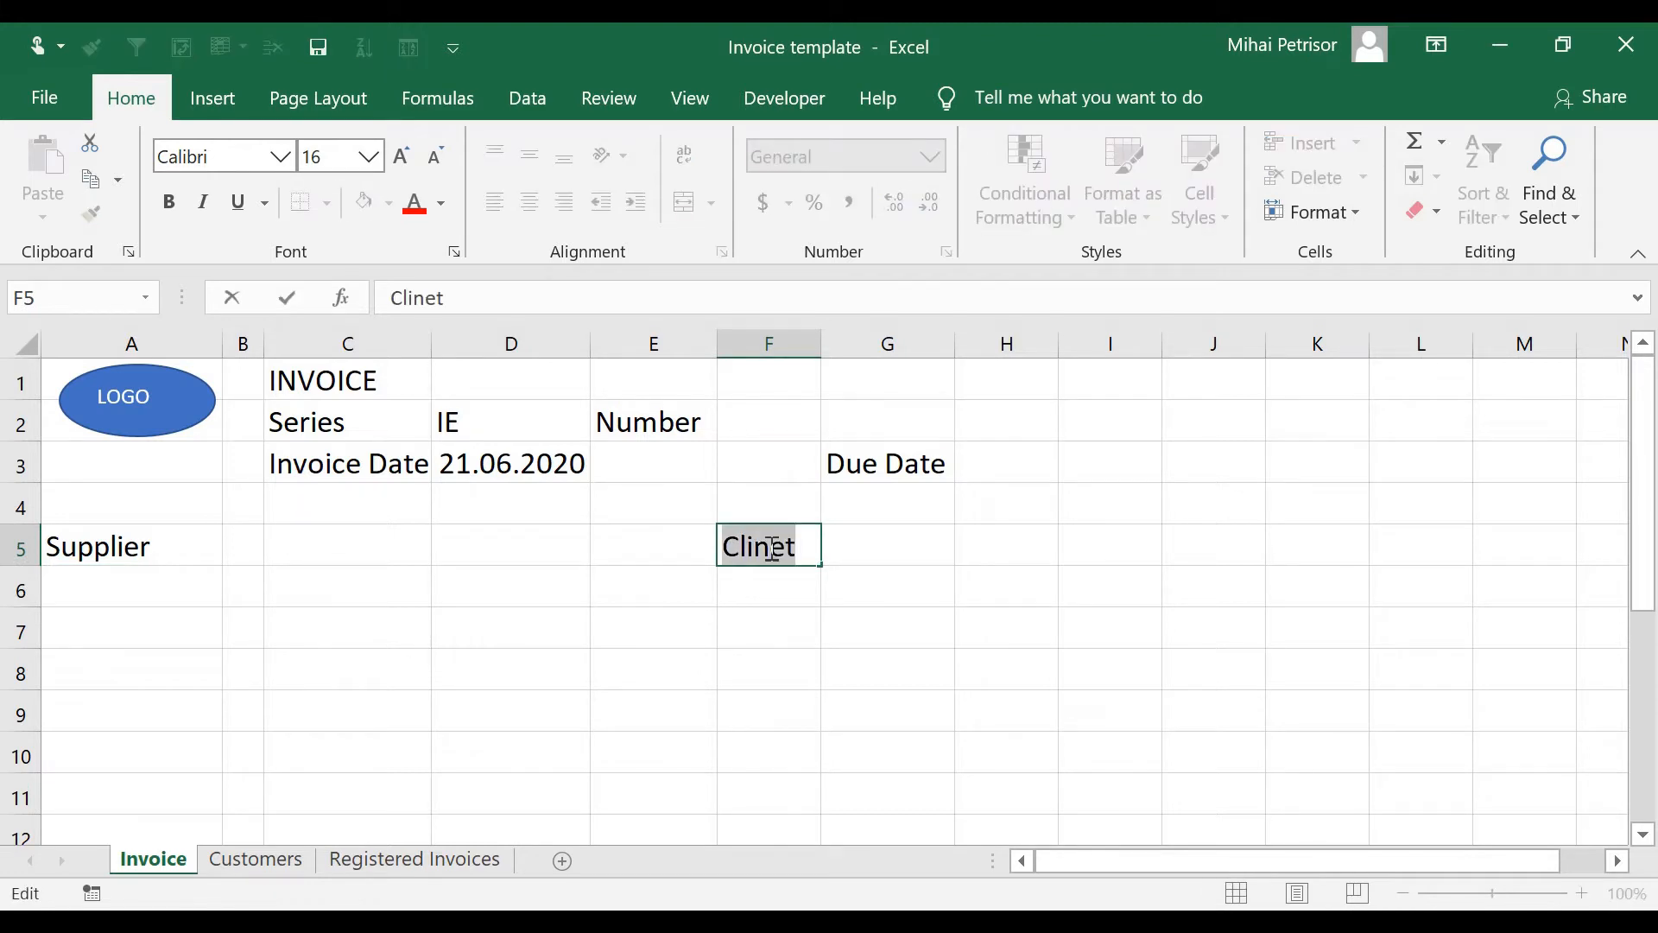
text(Client)
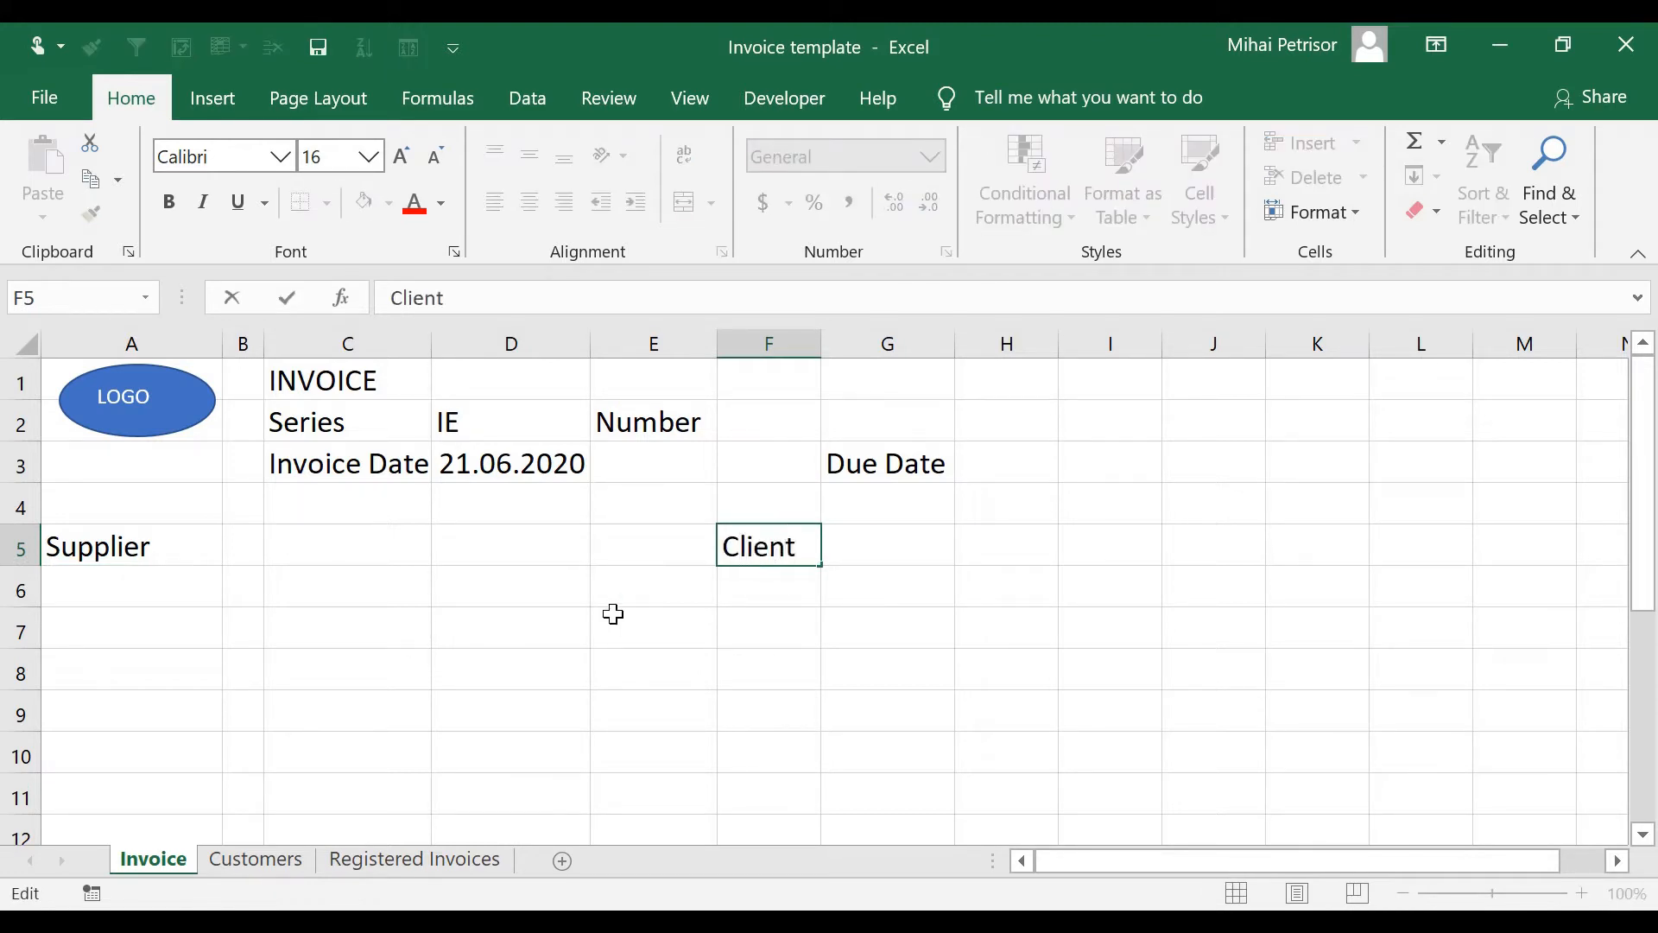
click(570, 628)
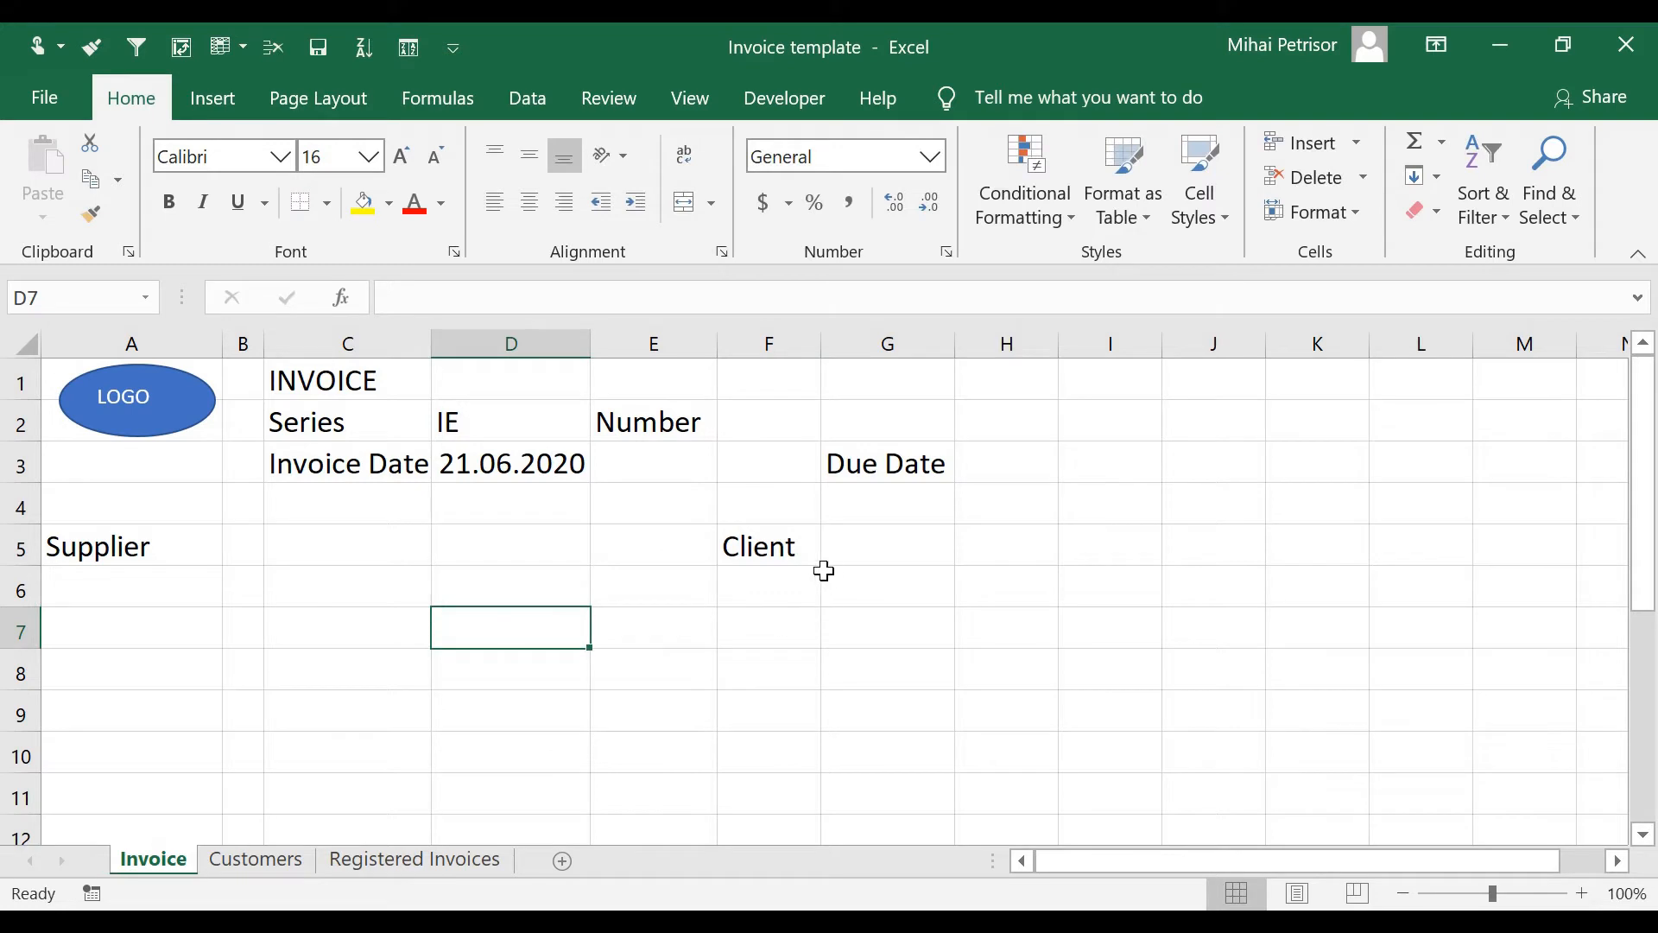
Set the heading in cell F5 to Customer and widen column F to fit it.
click(753, 545)
double_click(755, 547)
double_click(757, 547)
text(C)
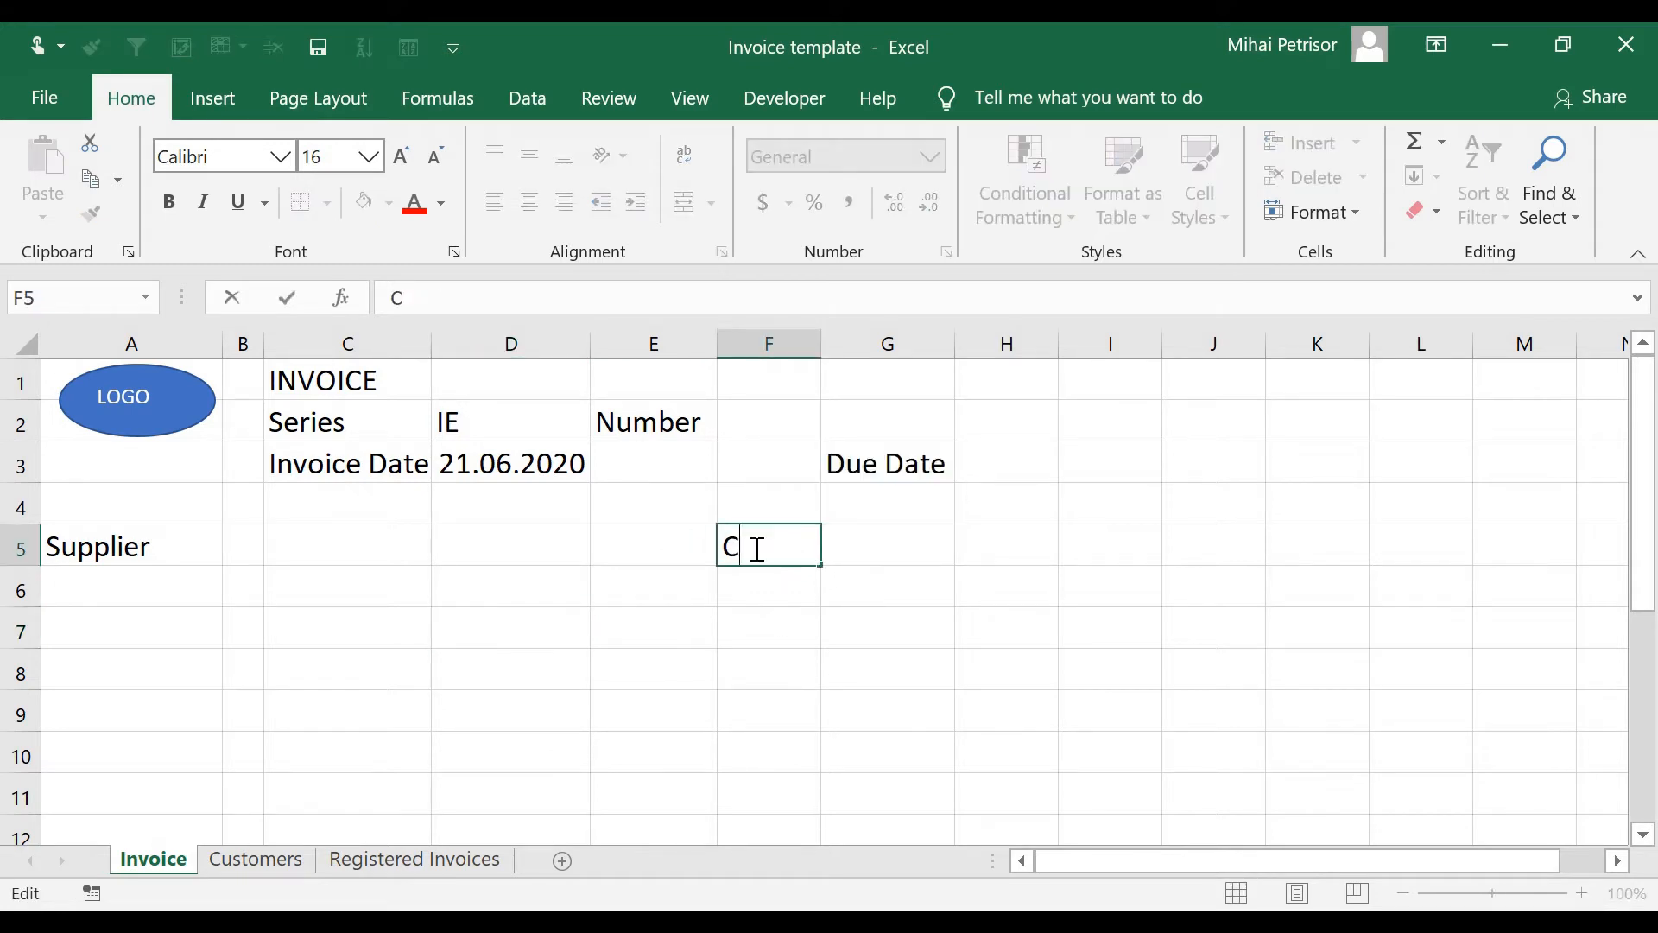
key(BackSpace)
text(Customer)
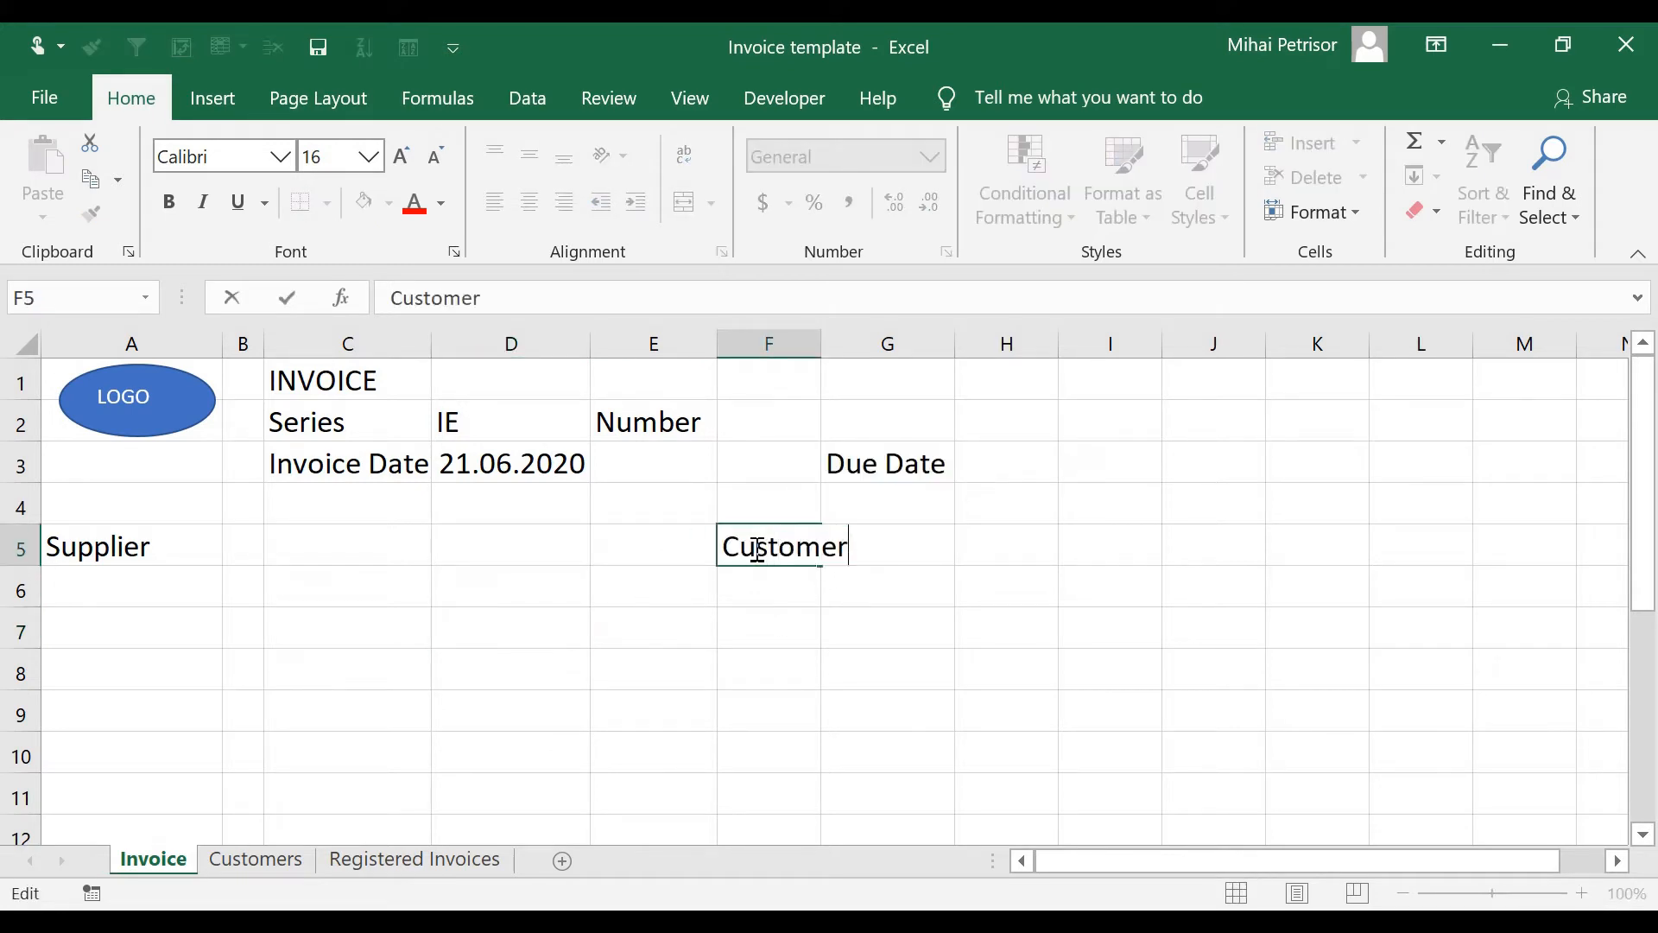
click(768, 617)
drag(825, 344, 856, 344)
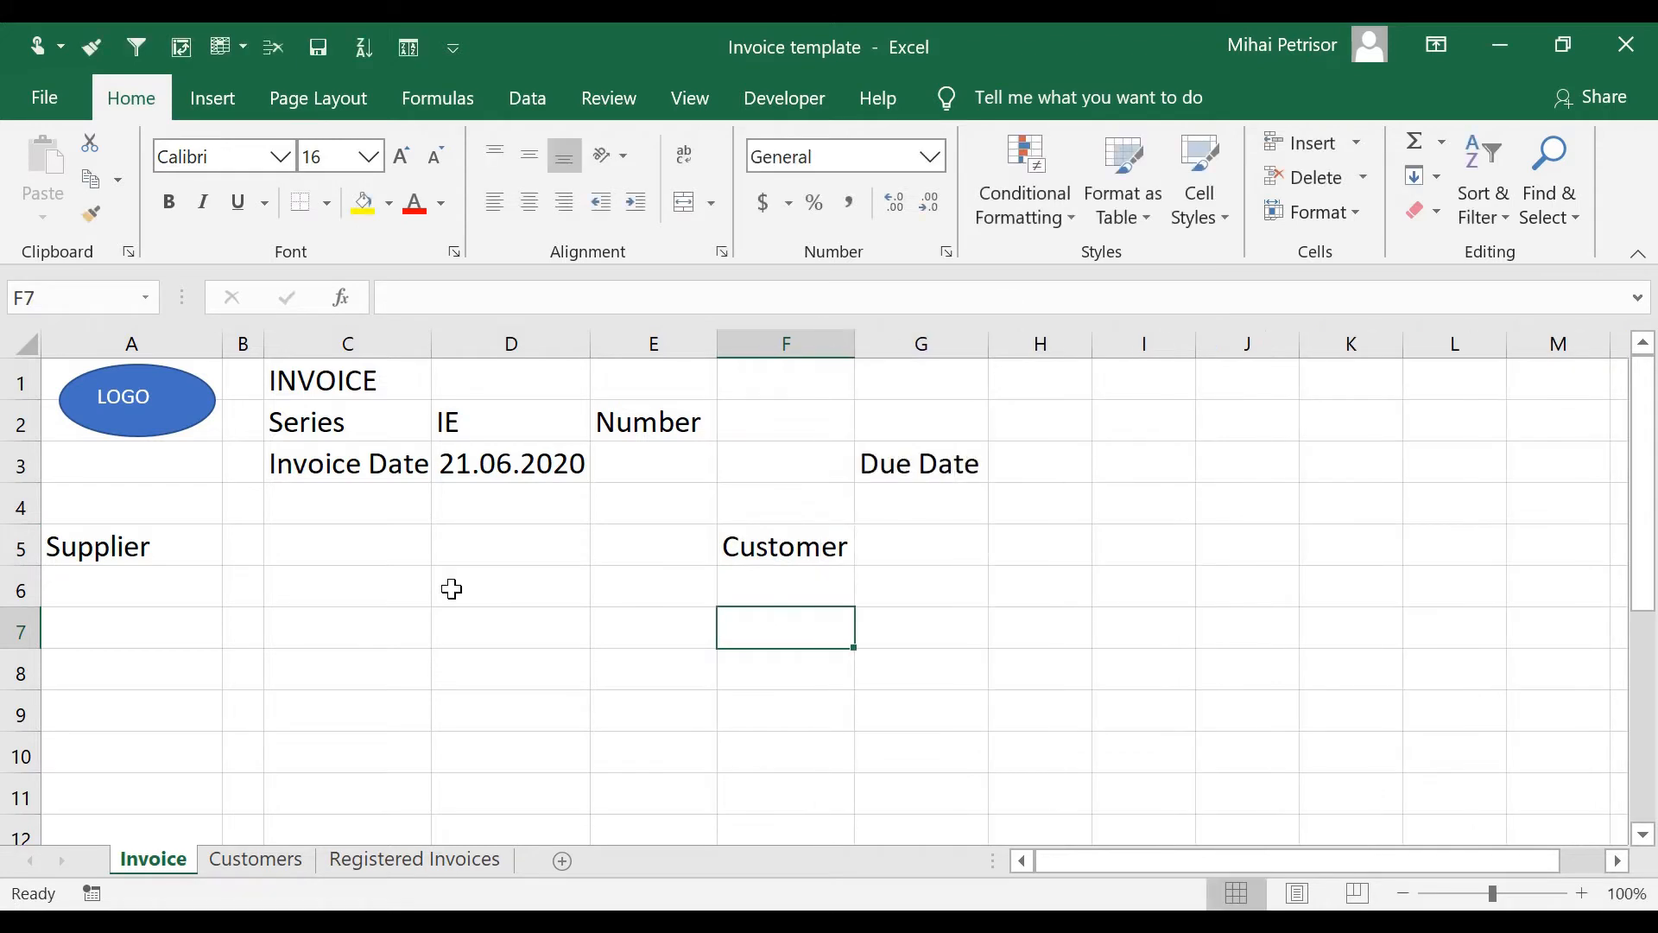
Apply a thick bottom border to the Supplier and Customer heading row, cells A5 to G5.
click(156, 604)
drag(148, 553, 931, 543)
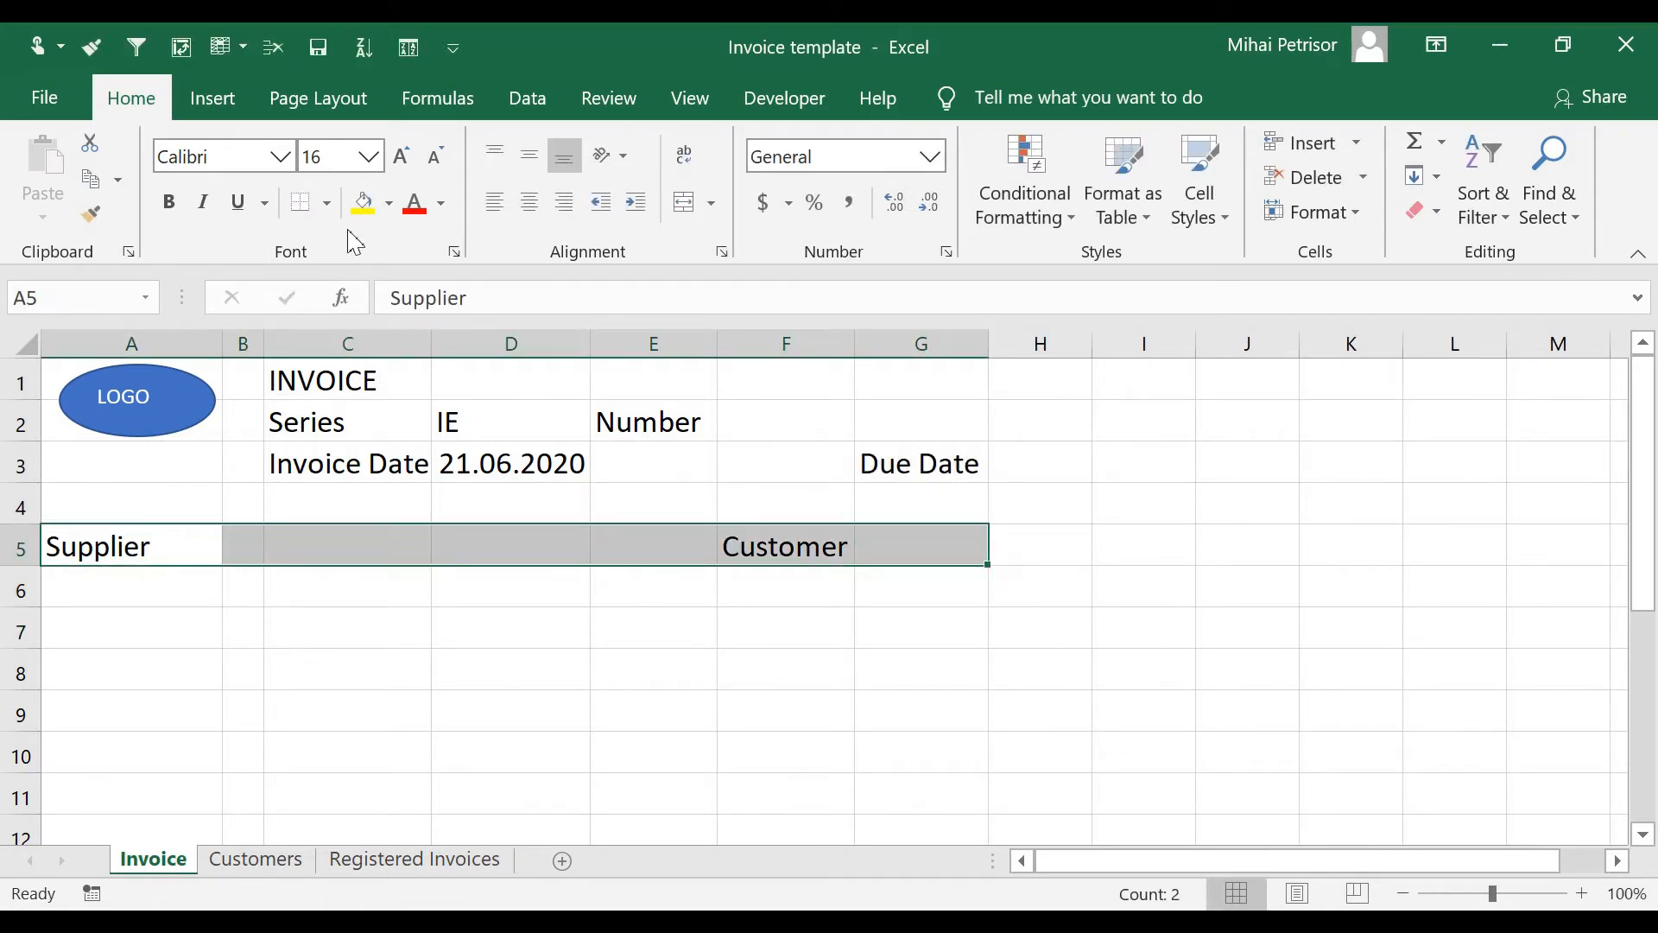
click(328, 205)
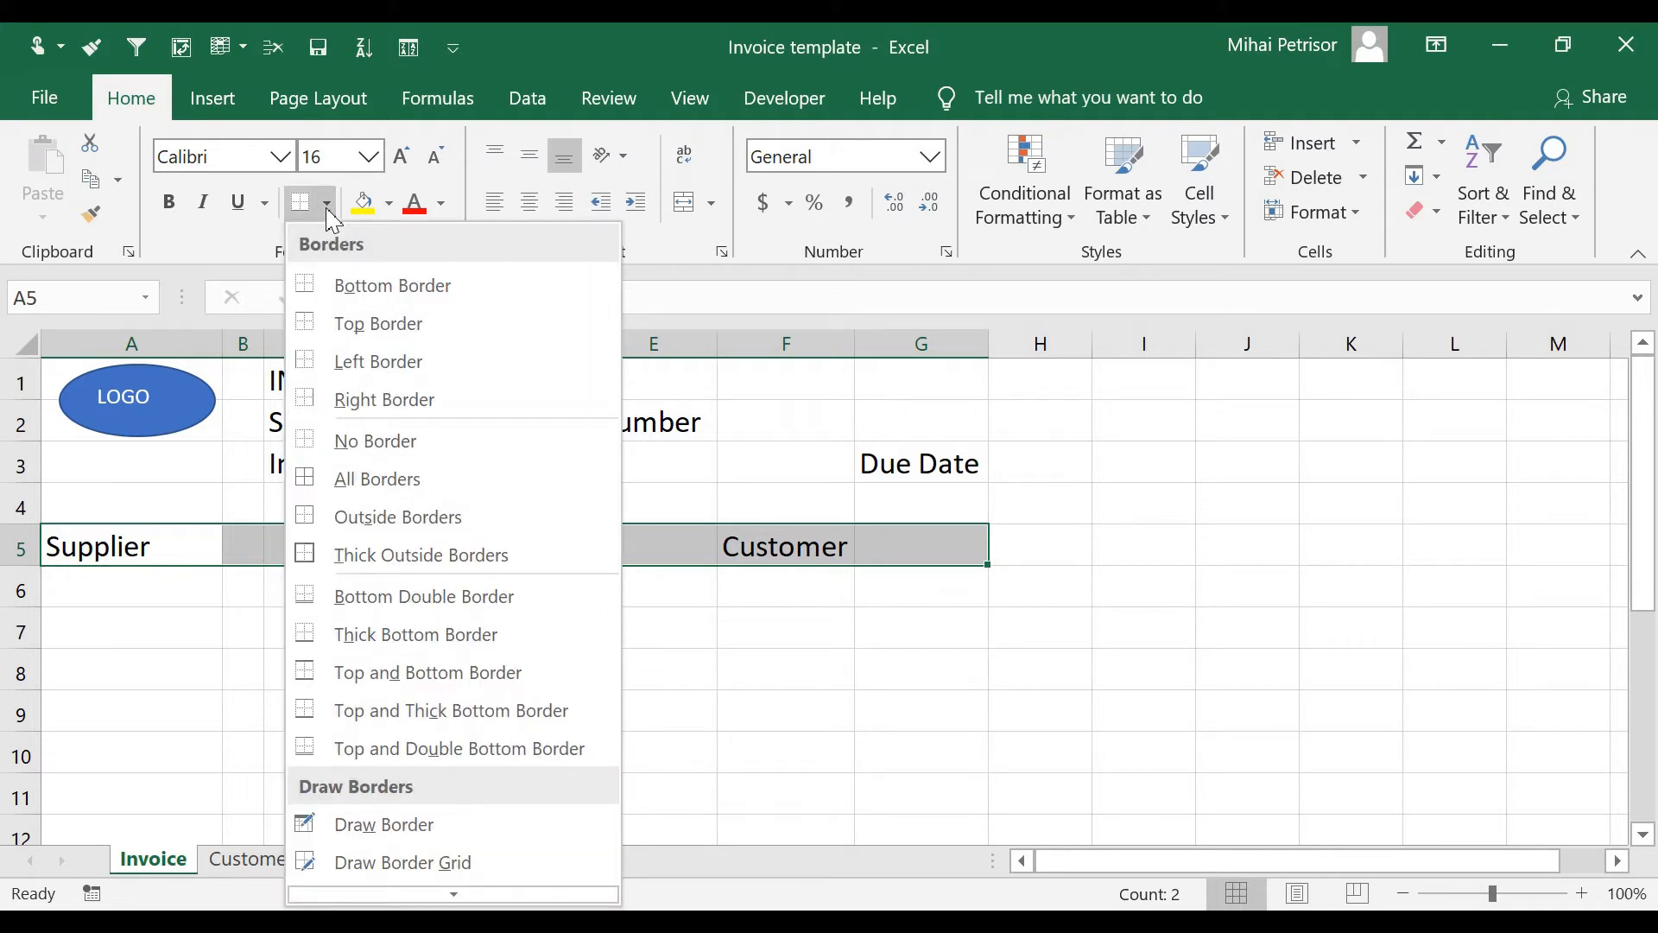
click(390, 635)
click(374, 639)
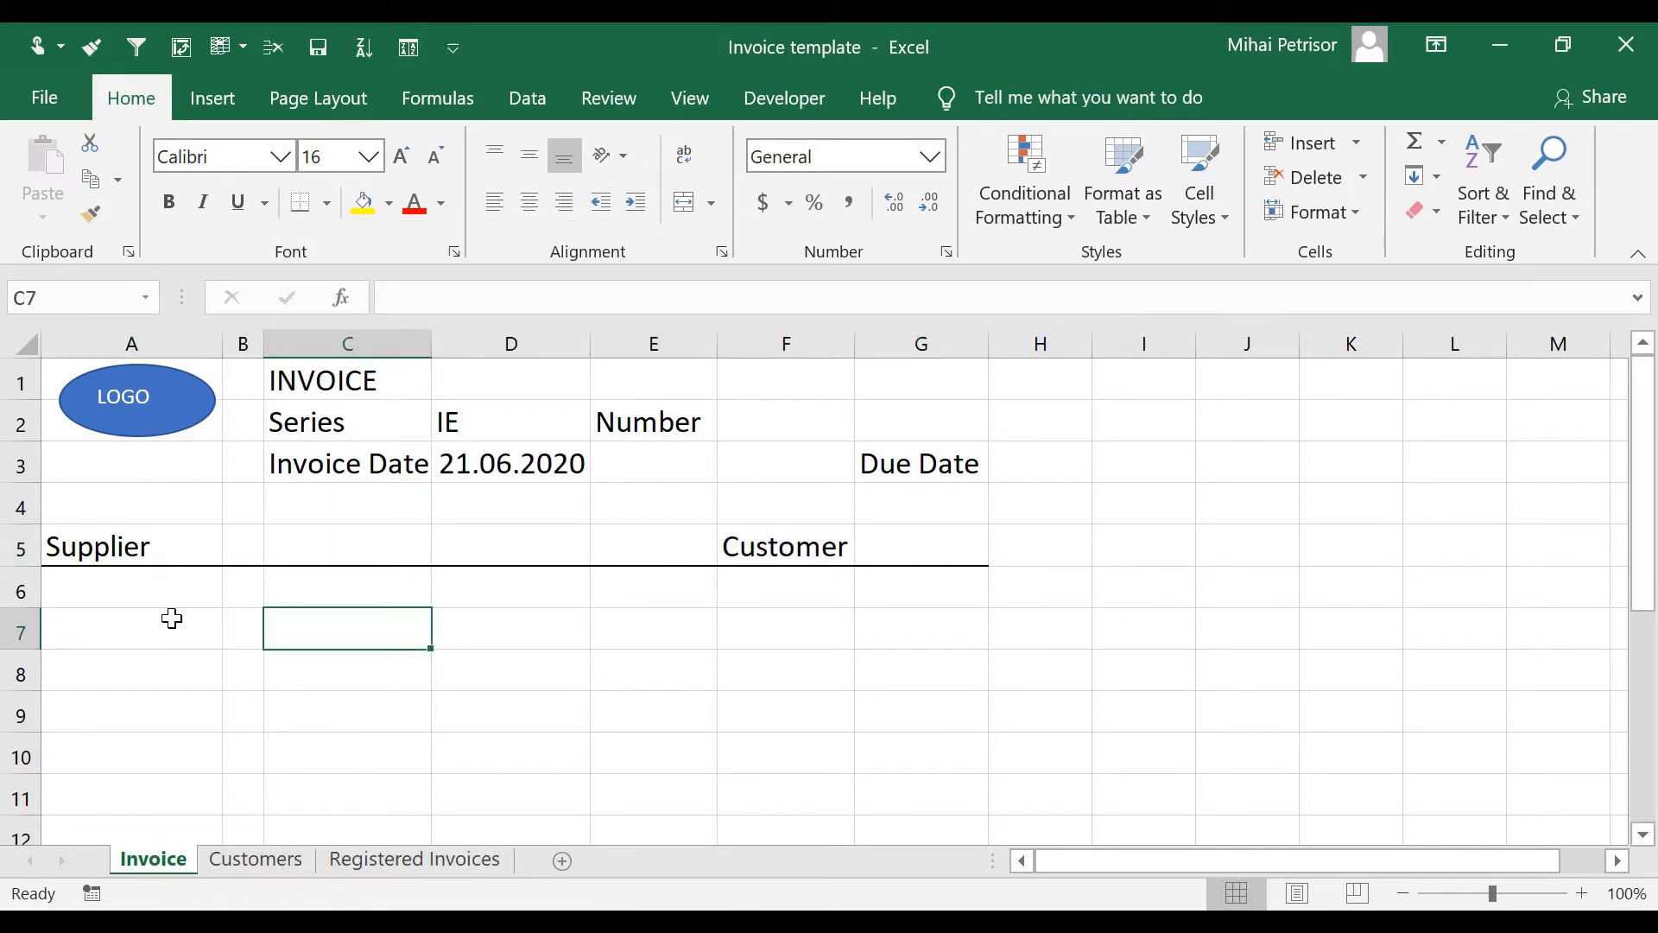
Enter Company Sample as the supplier's company name in cell A6.
click(164, 591)
text(C)
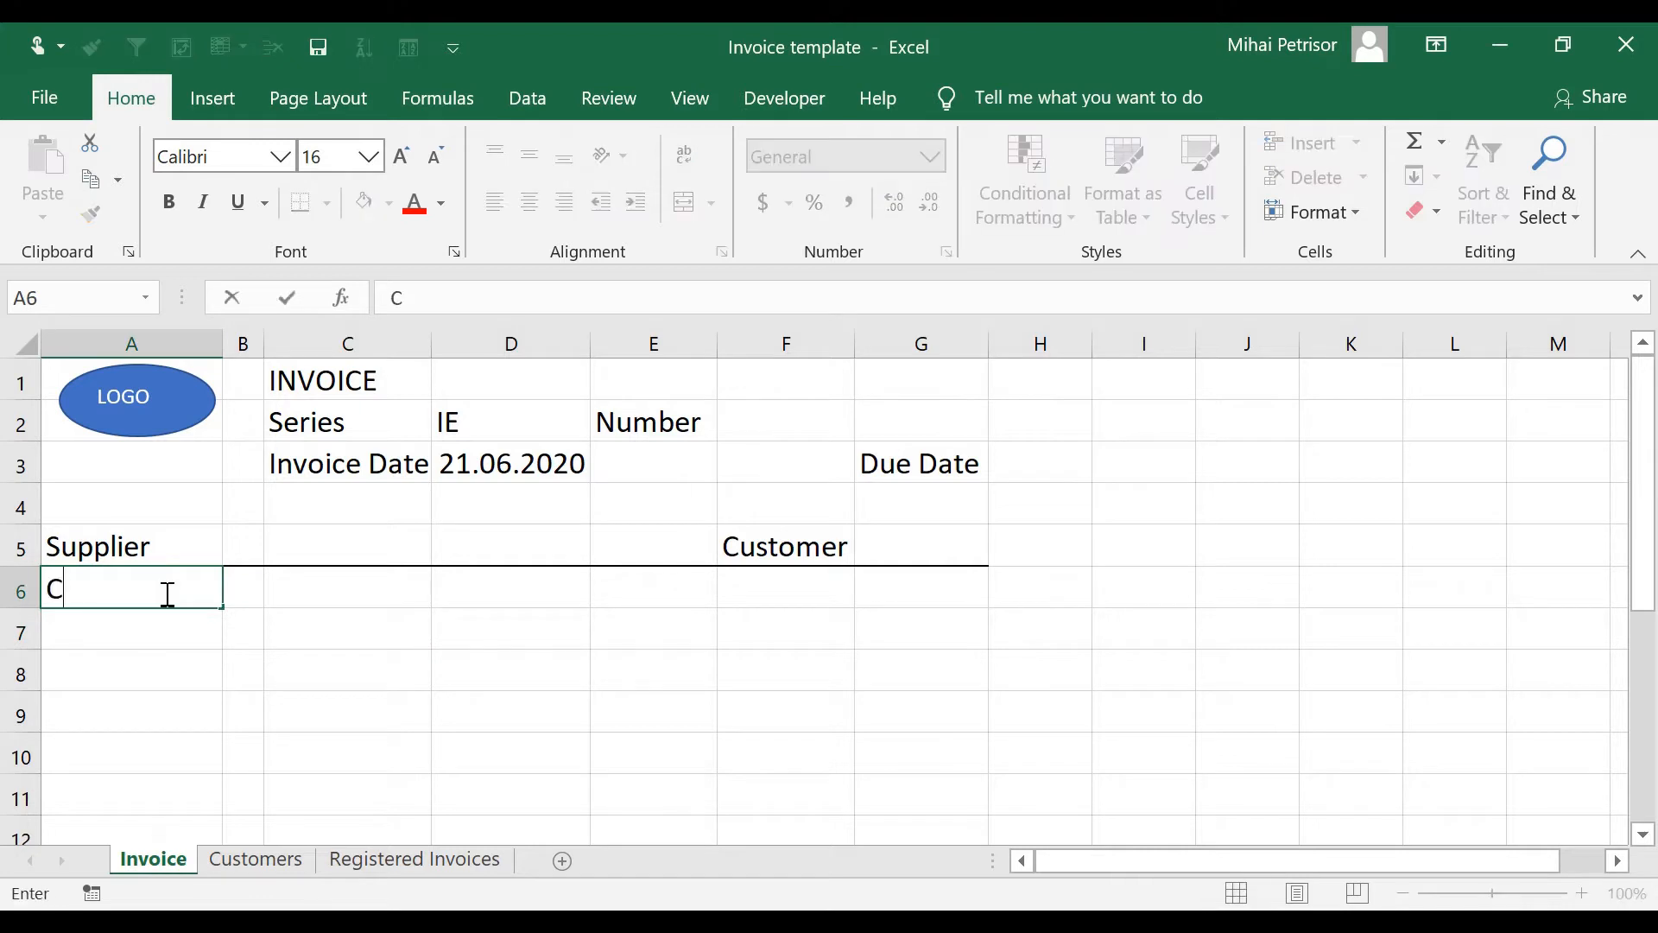
text(ompany Sample)
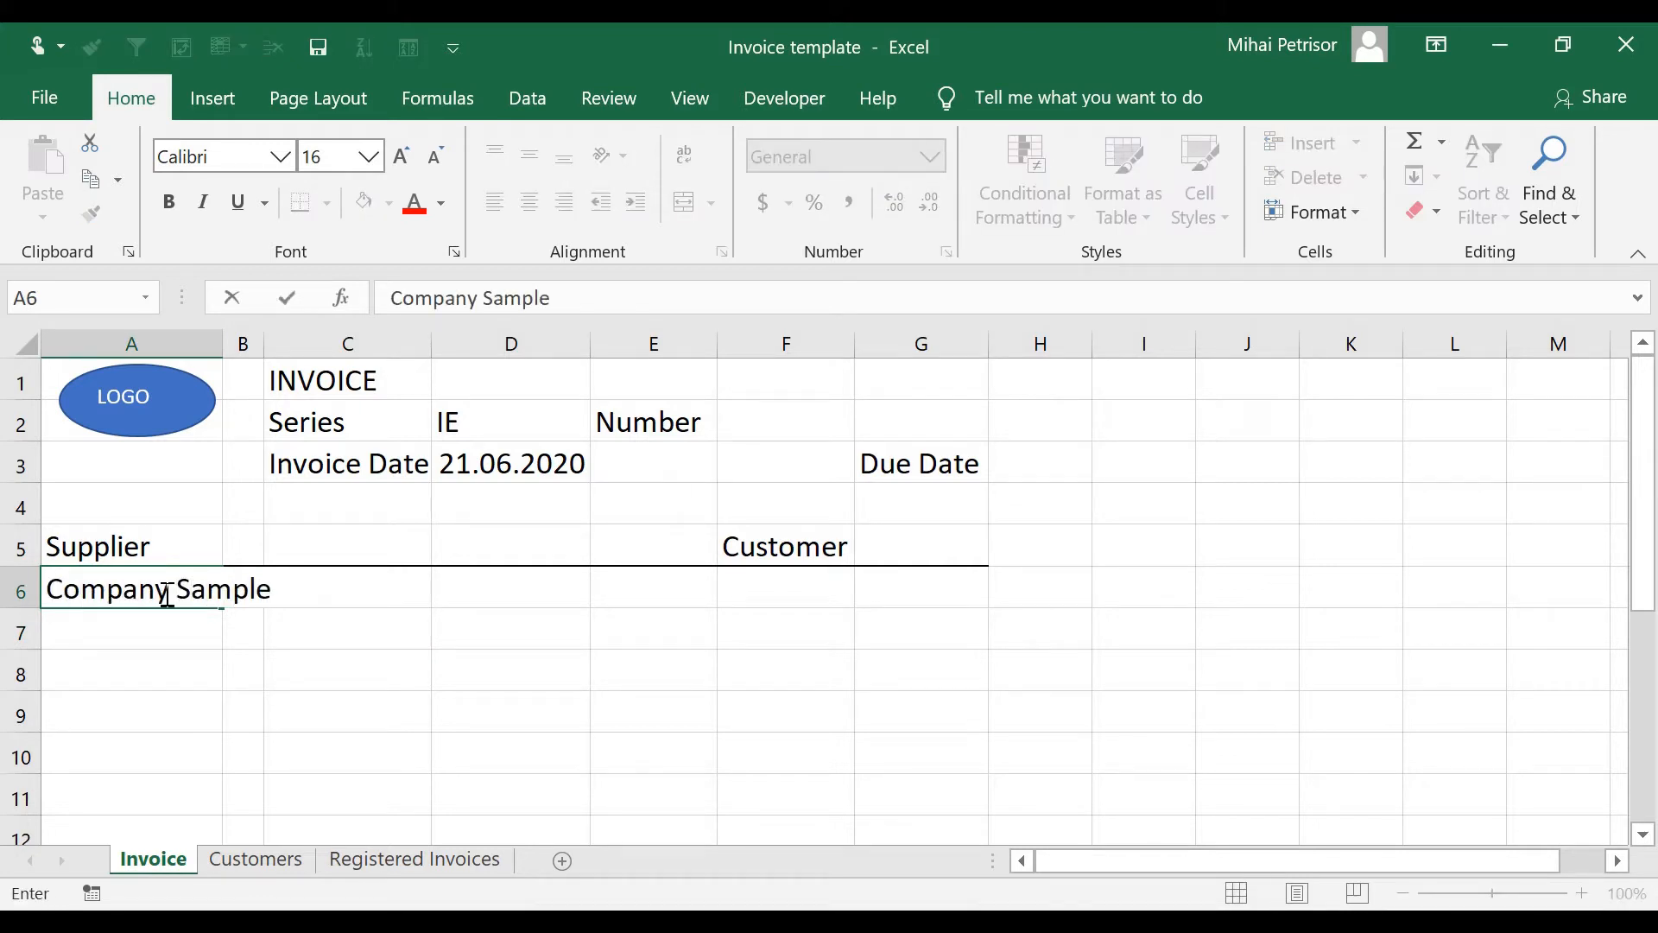
click(183, 657)
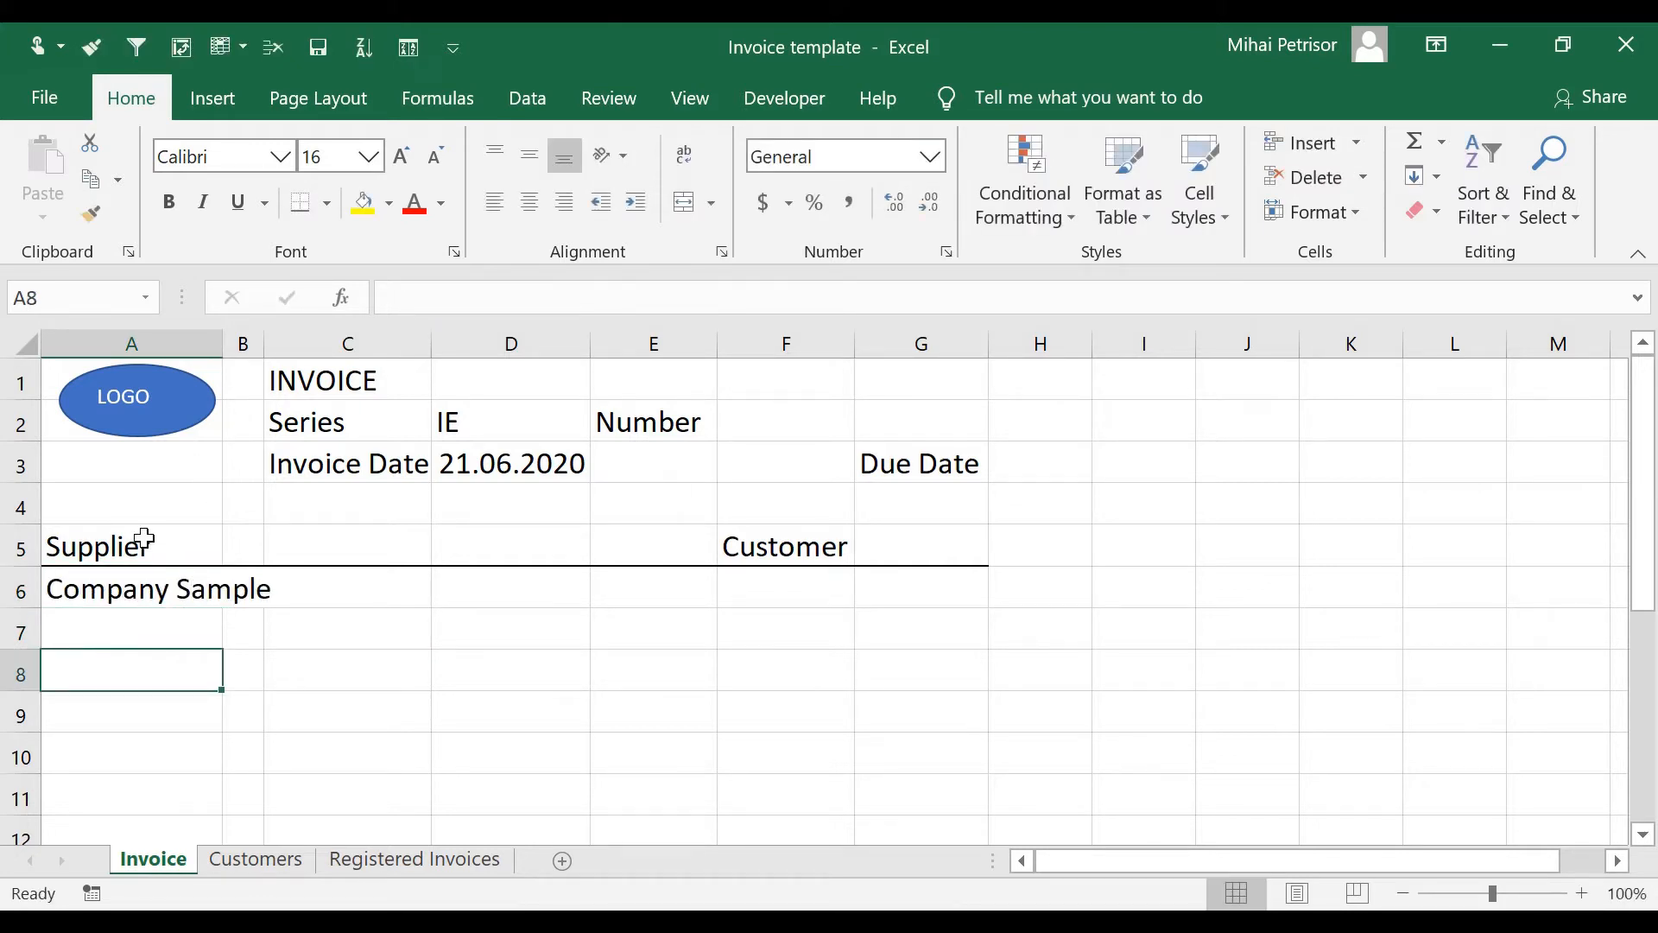
Enter VAT followed by the supplier's VAT number in cell A7.
click(130, 623)
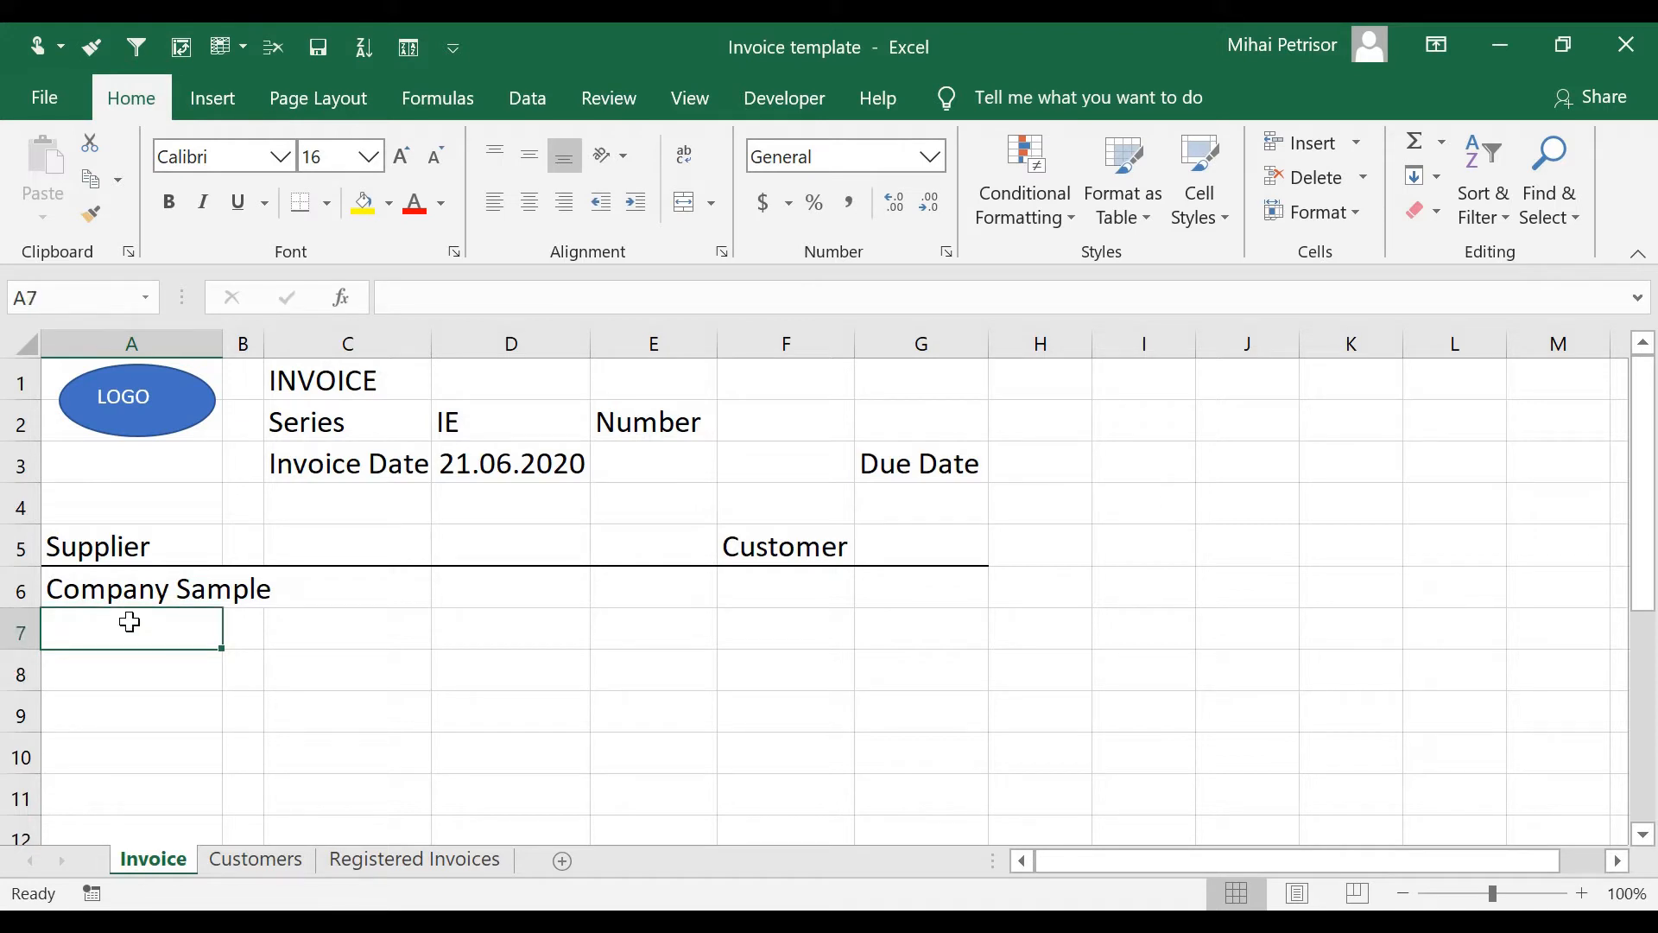
text(VAT)
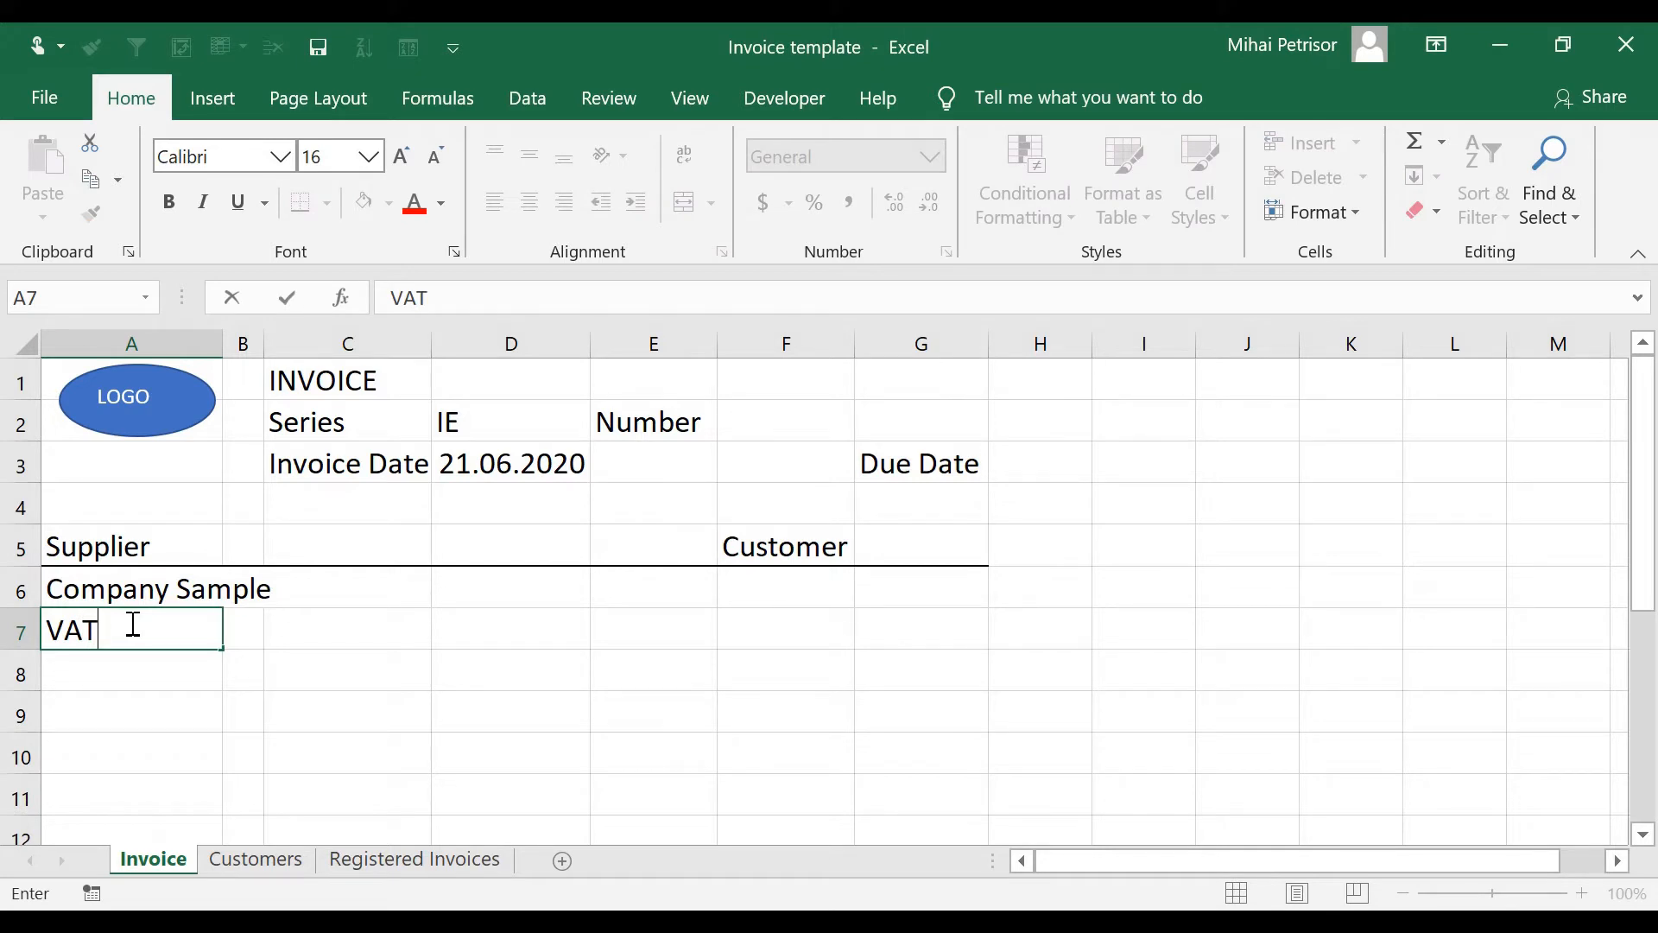
text( 8736271``)
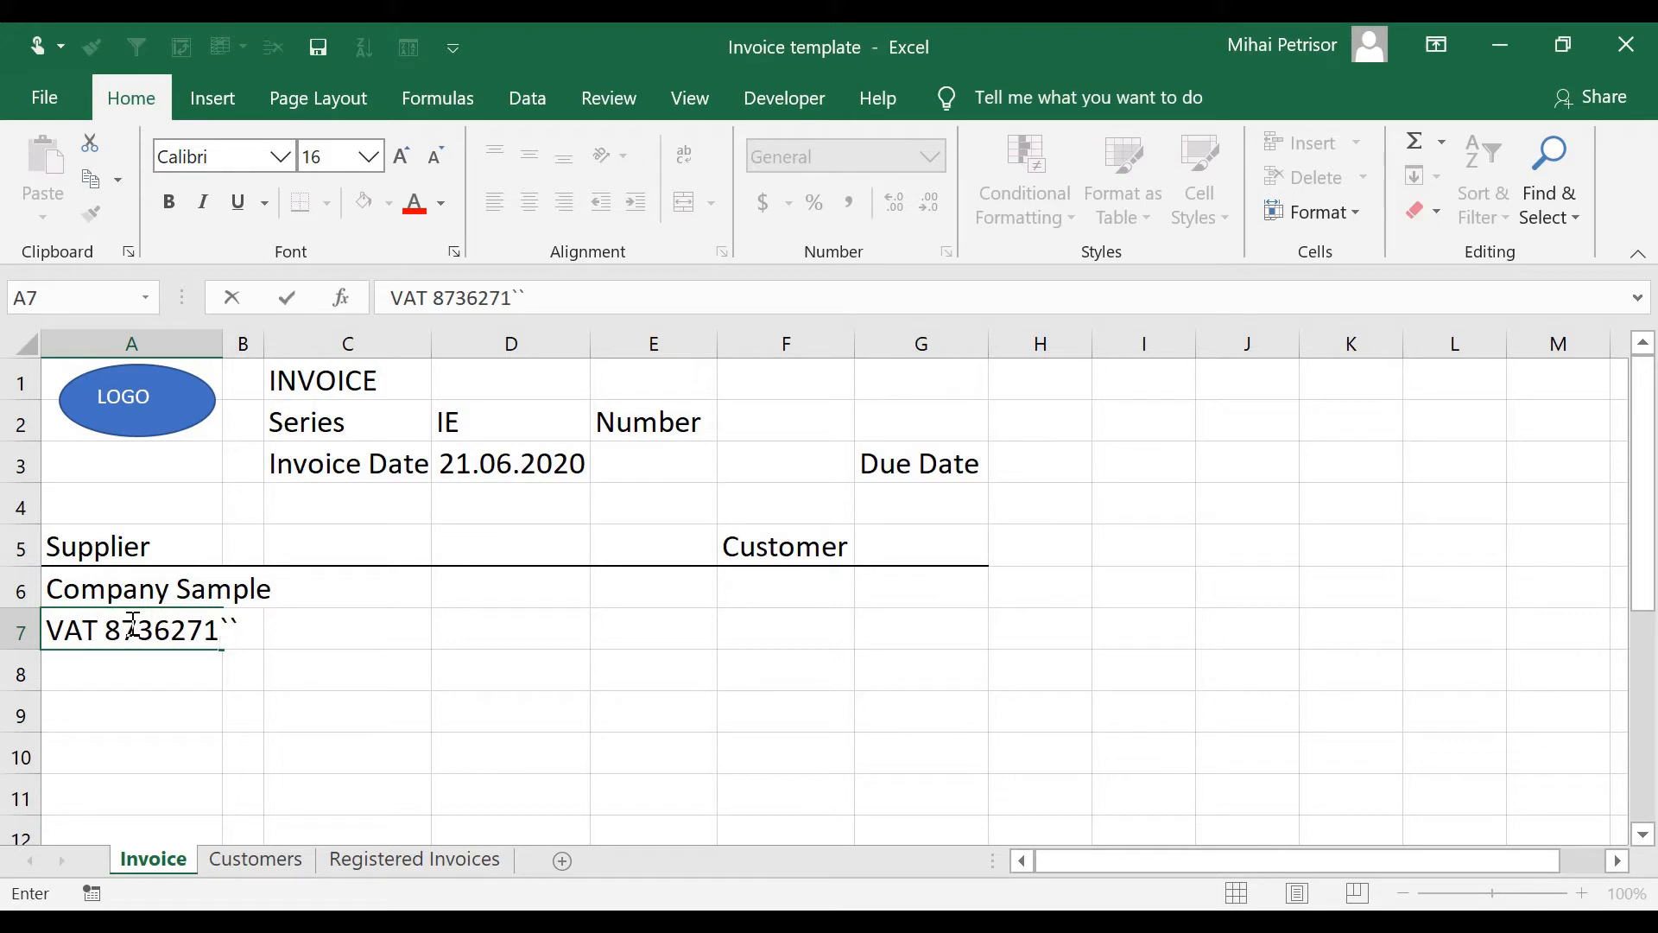
text(1112)
key(Return)
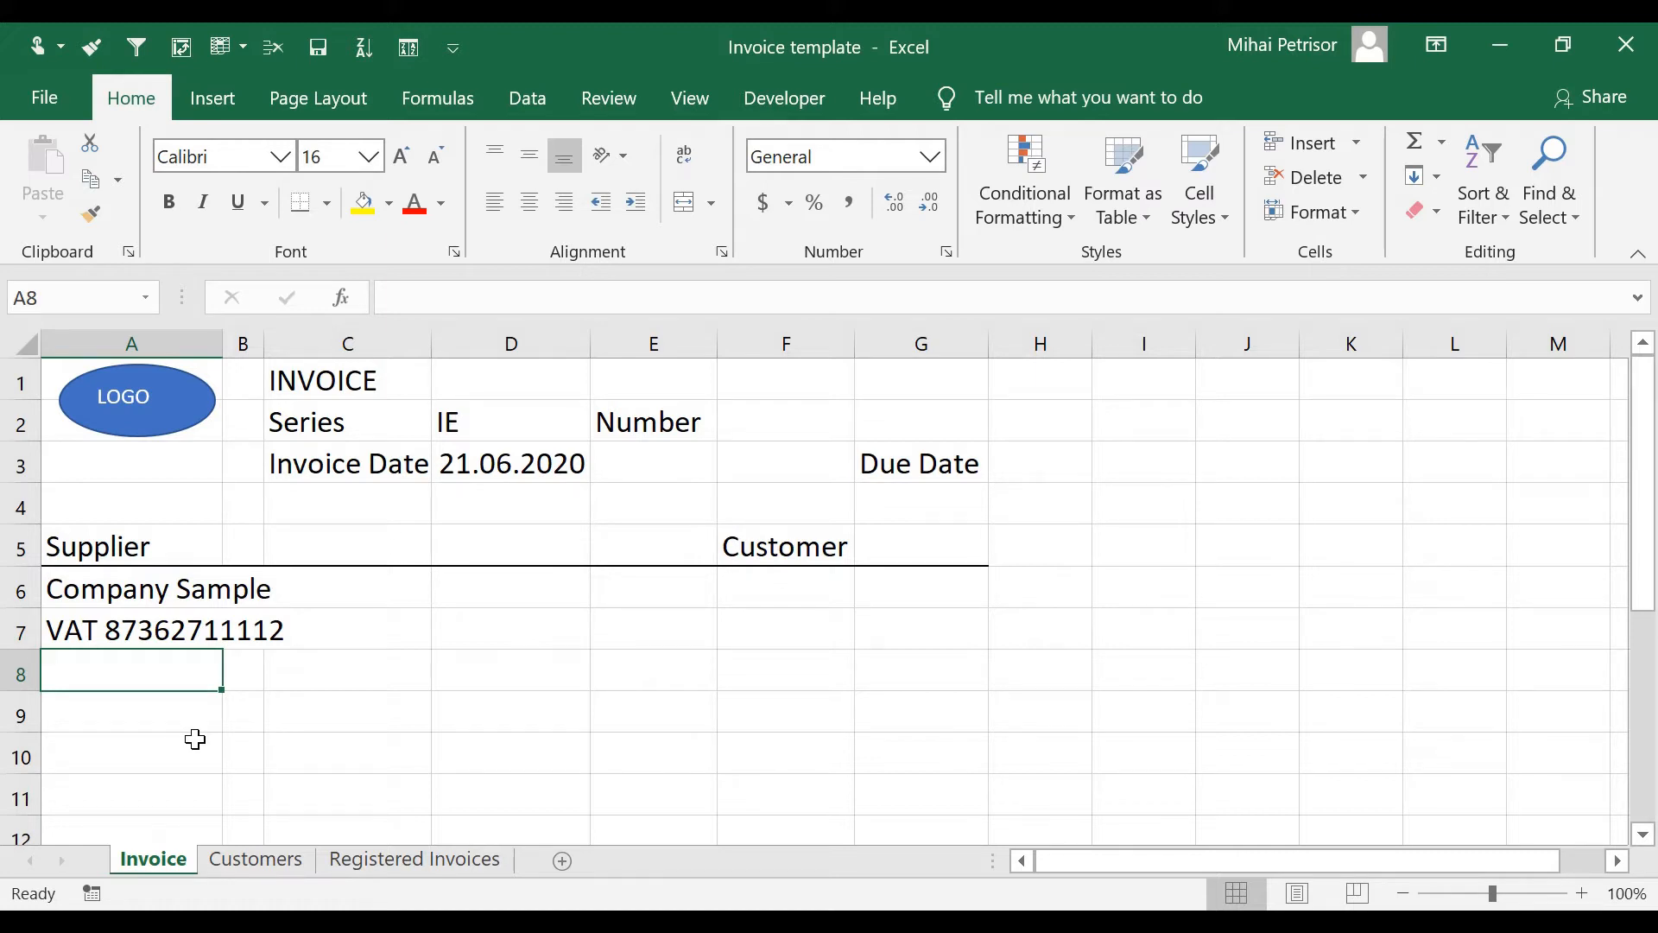
Add the supplier placeholders Address in cell A8 and City in cell A9.
click(195, 743)
click(167, 667)
text(Ad)
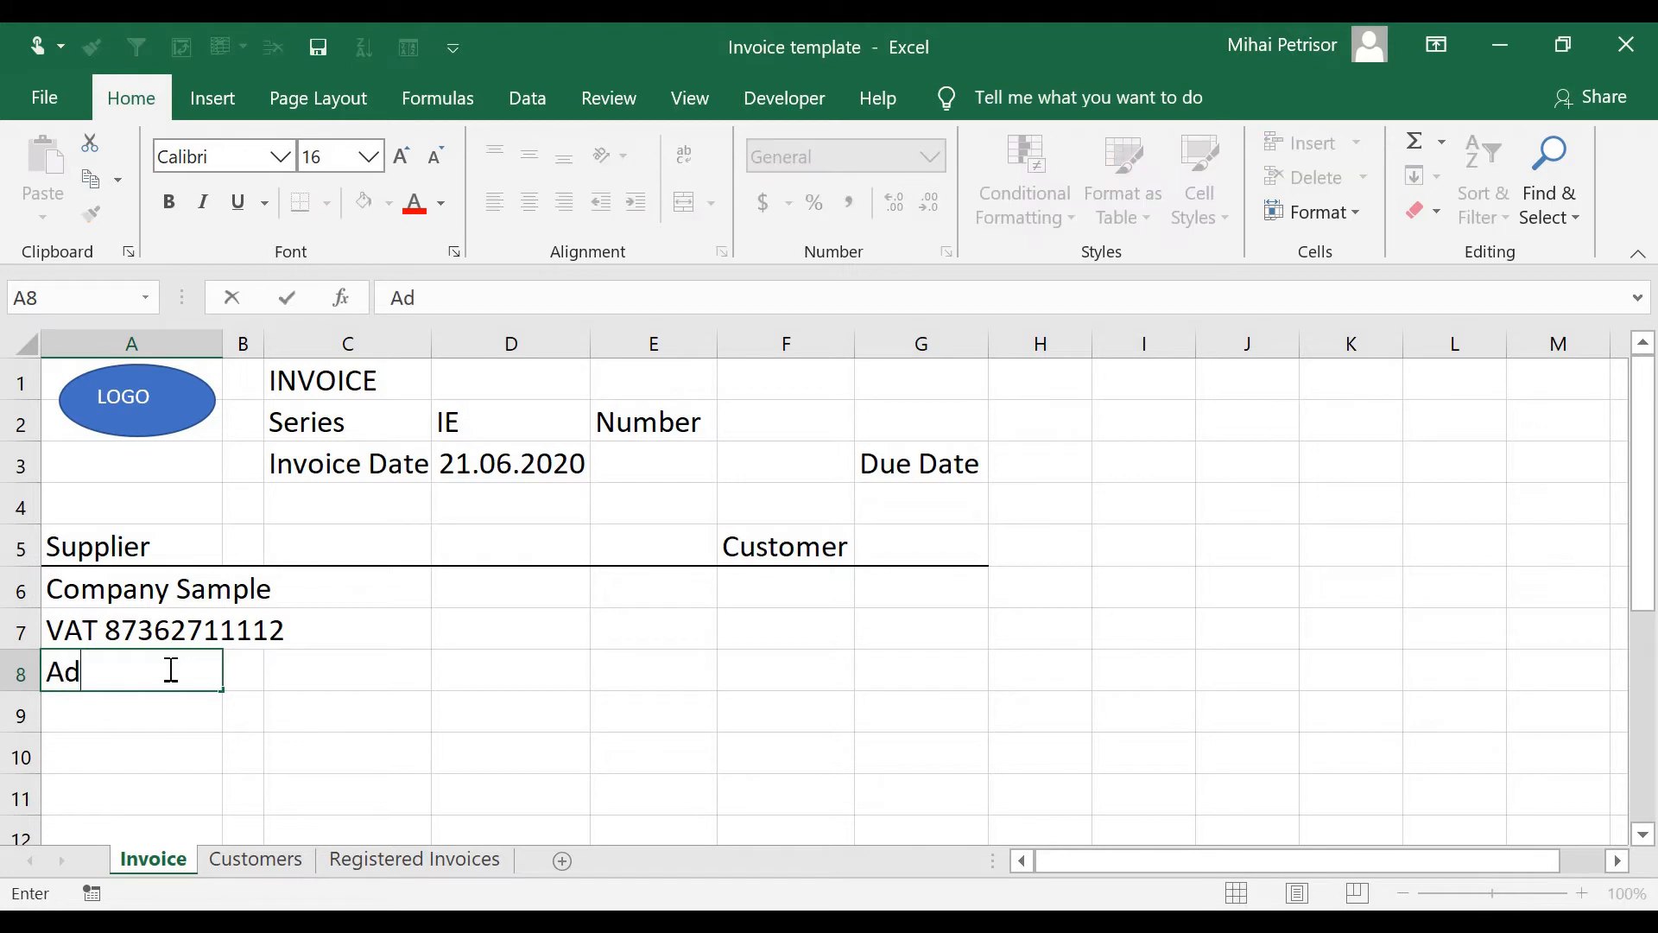
text(dress)
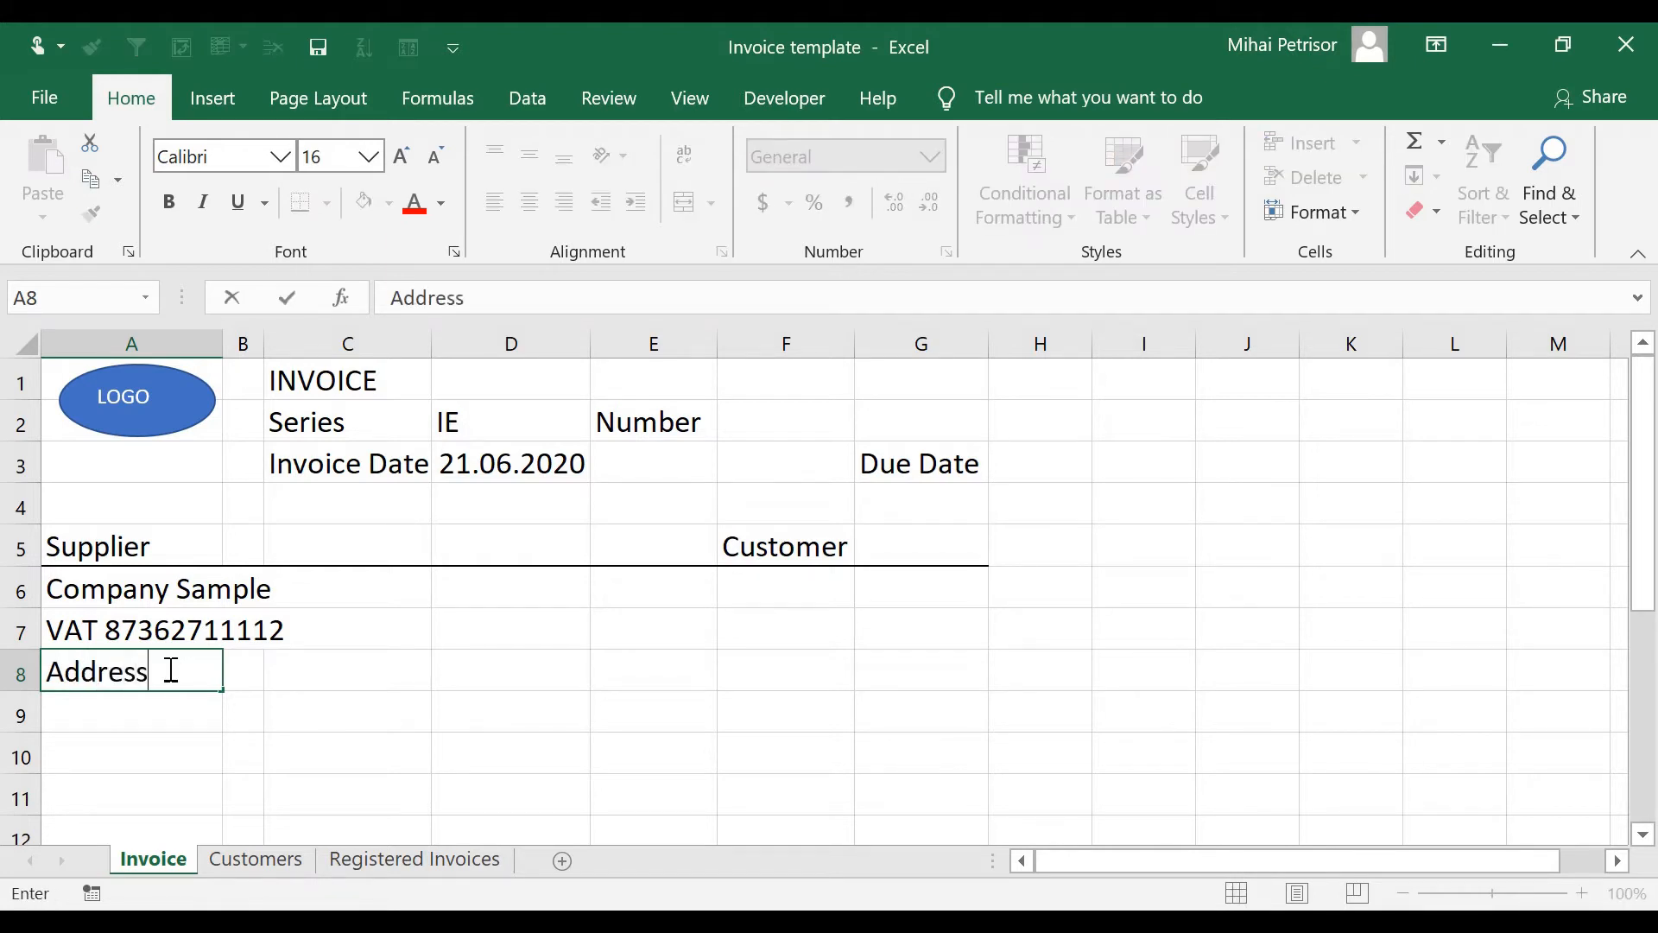
key(Return)
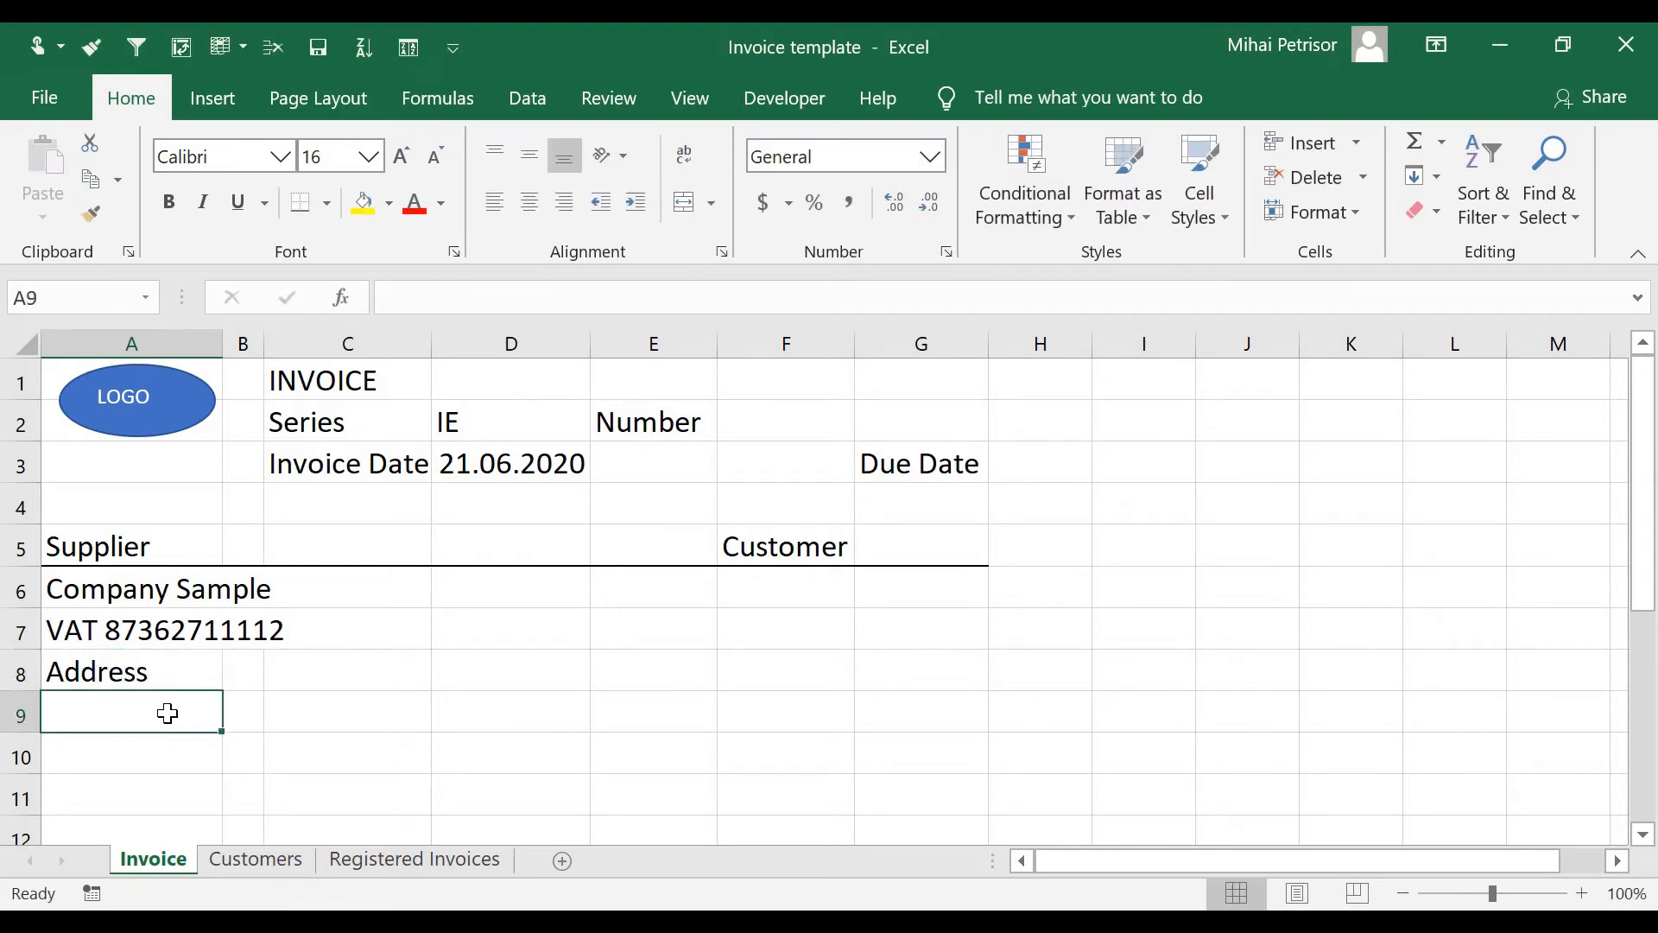
text(City)
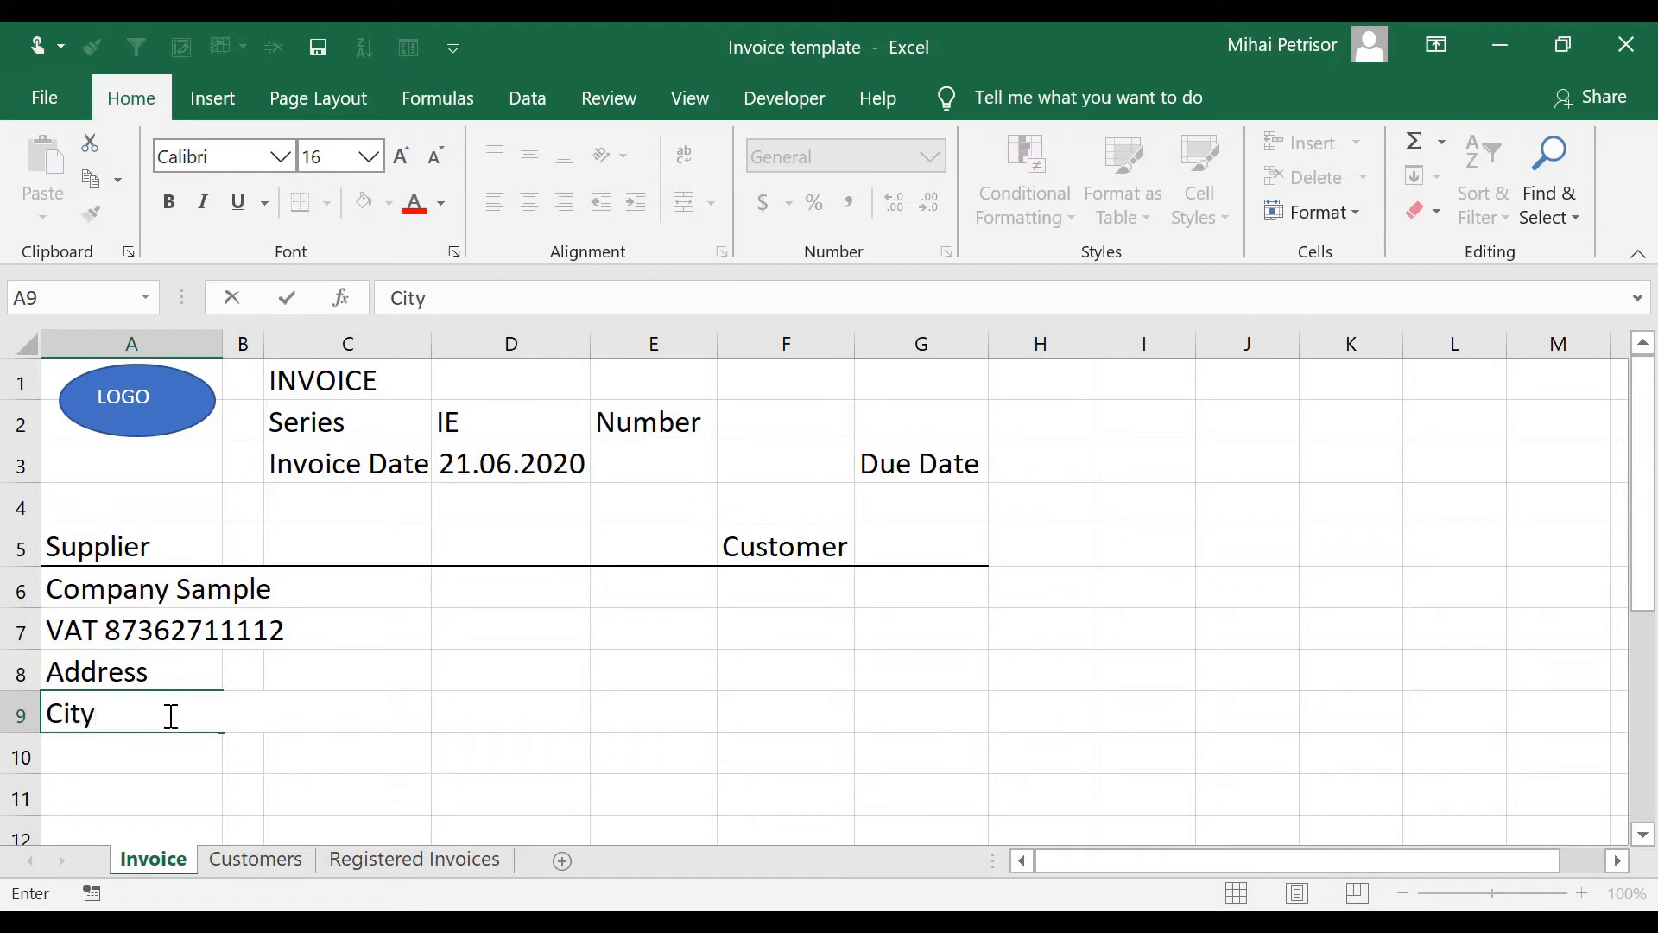
click(160, 753)
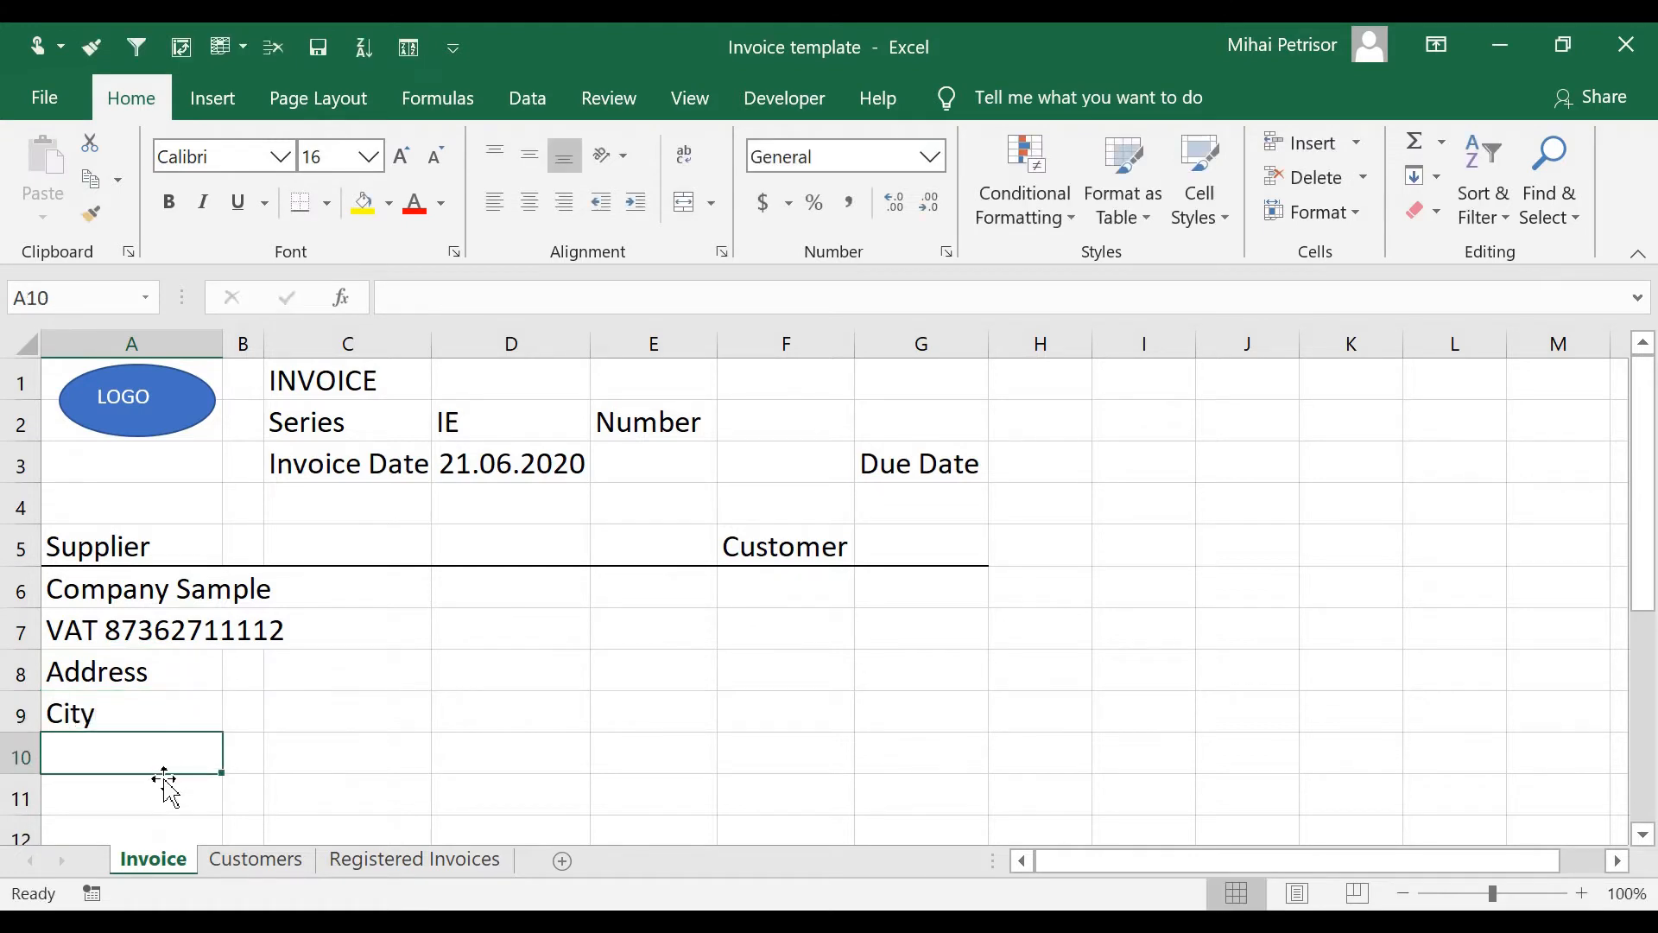
Enter Country in cell A10 with only its first letter capitalised.
text(COuntry)
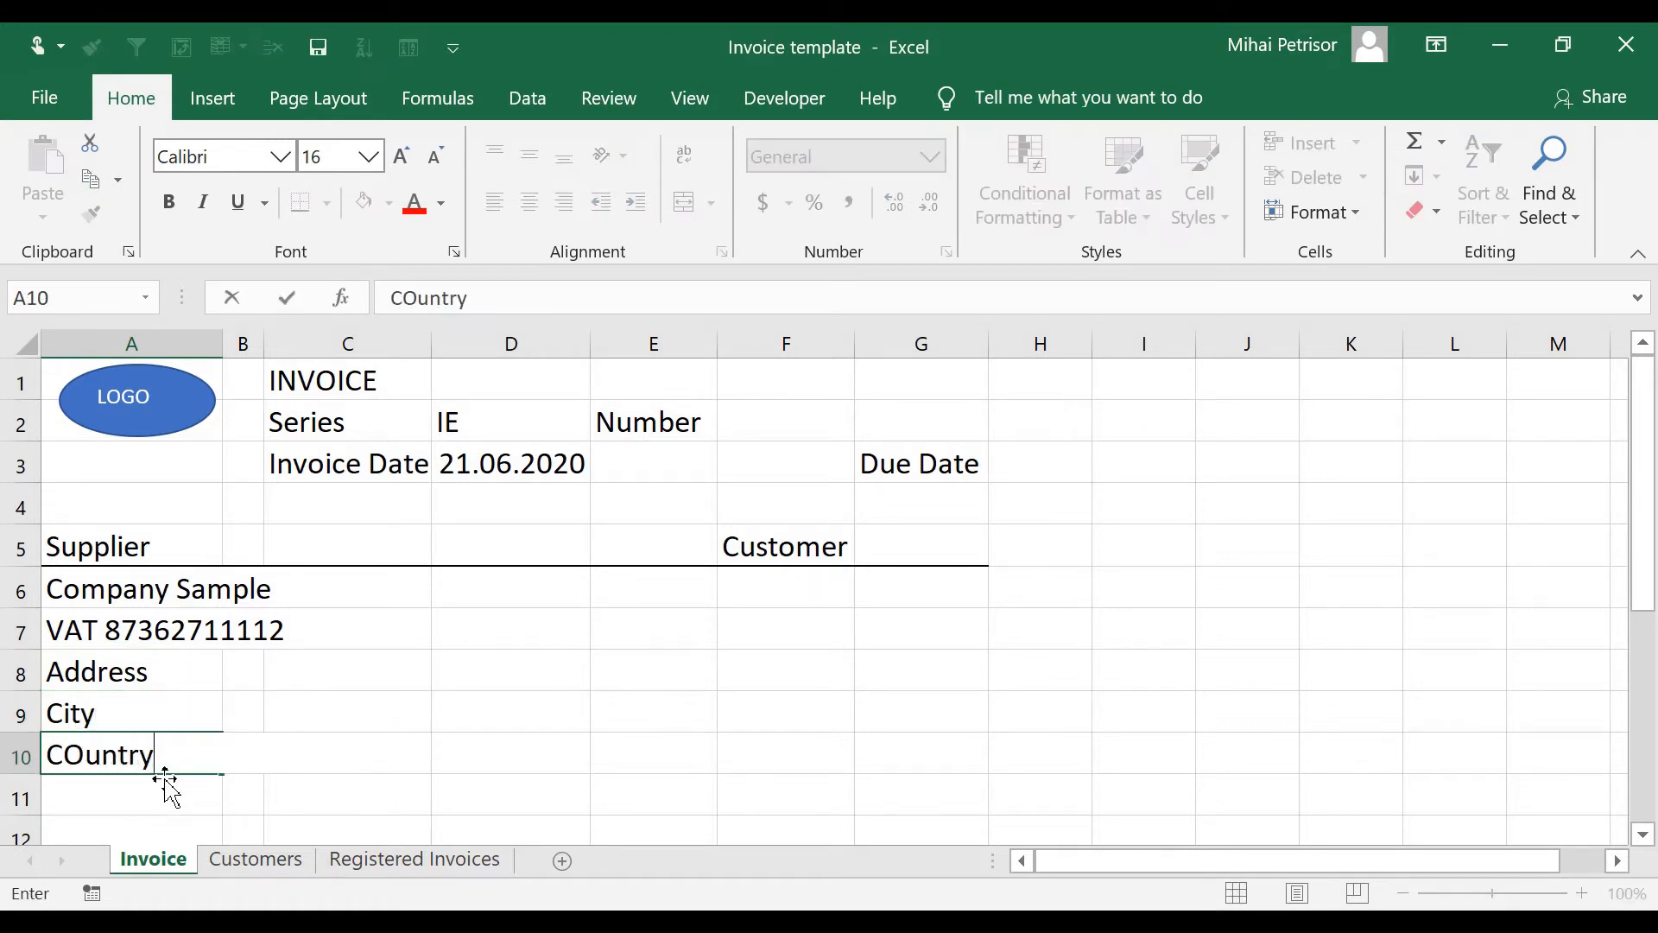
click(85, 753)
key(BackSpace)
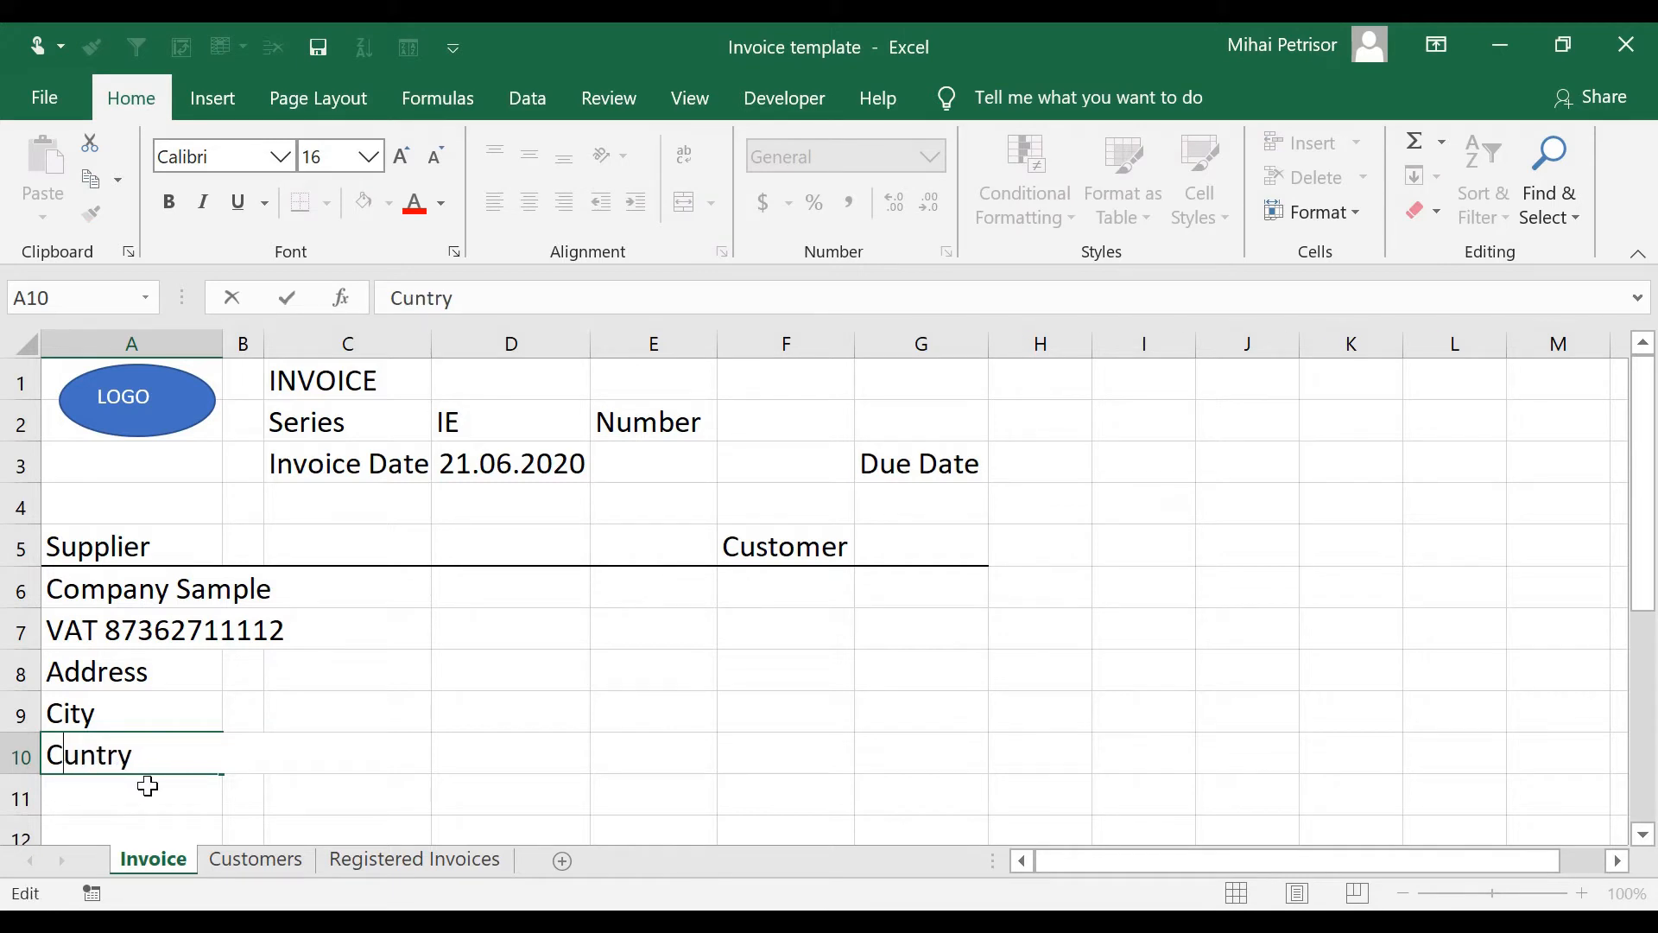
text(o)
click(161, 707)
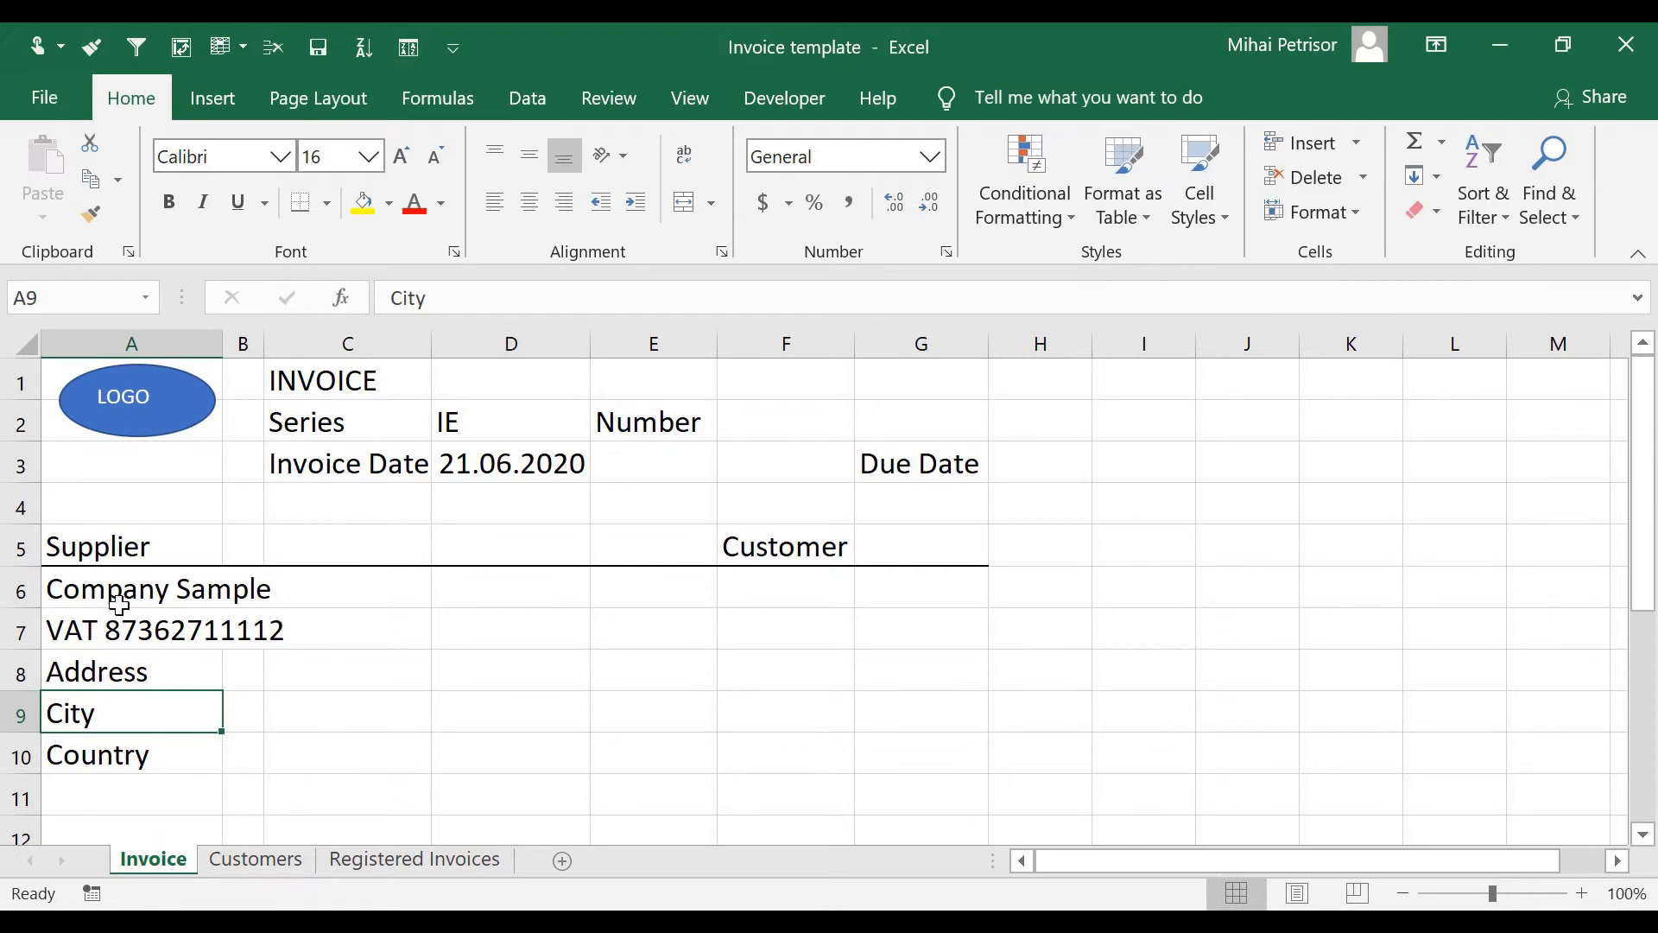
click(127, 591)
drag(127, 591, 139, 739)
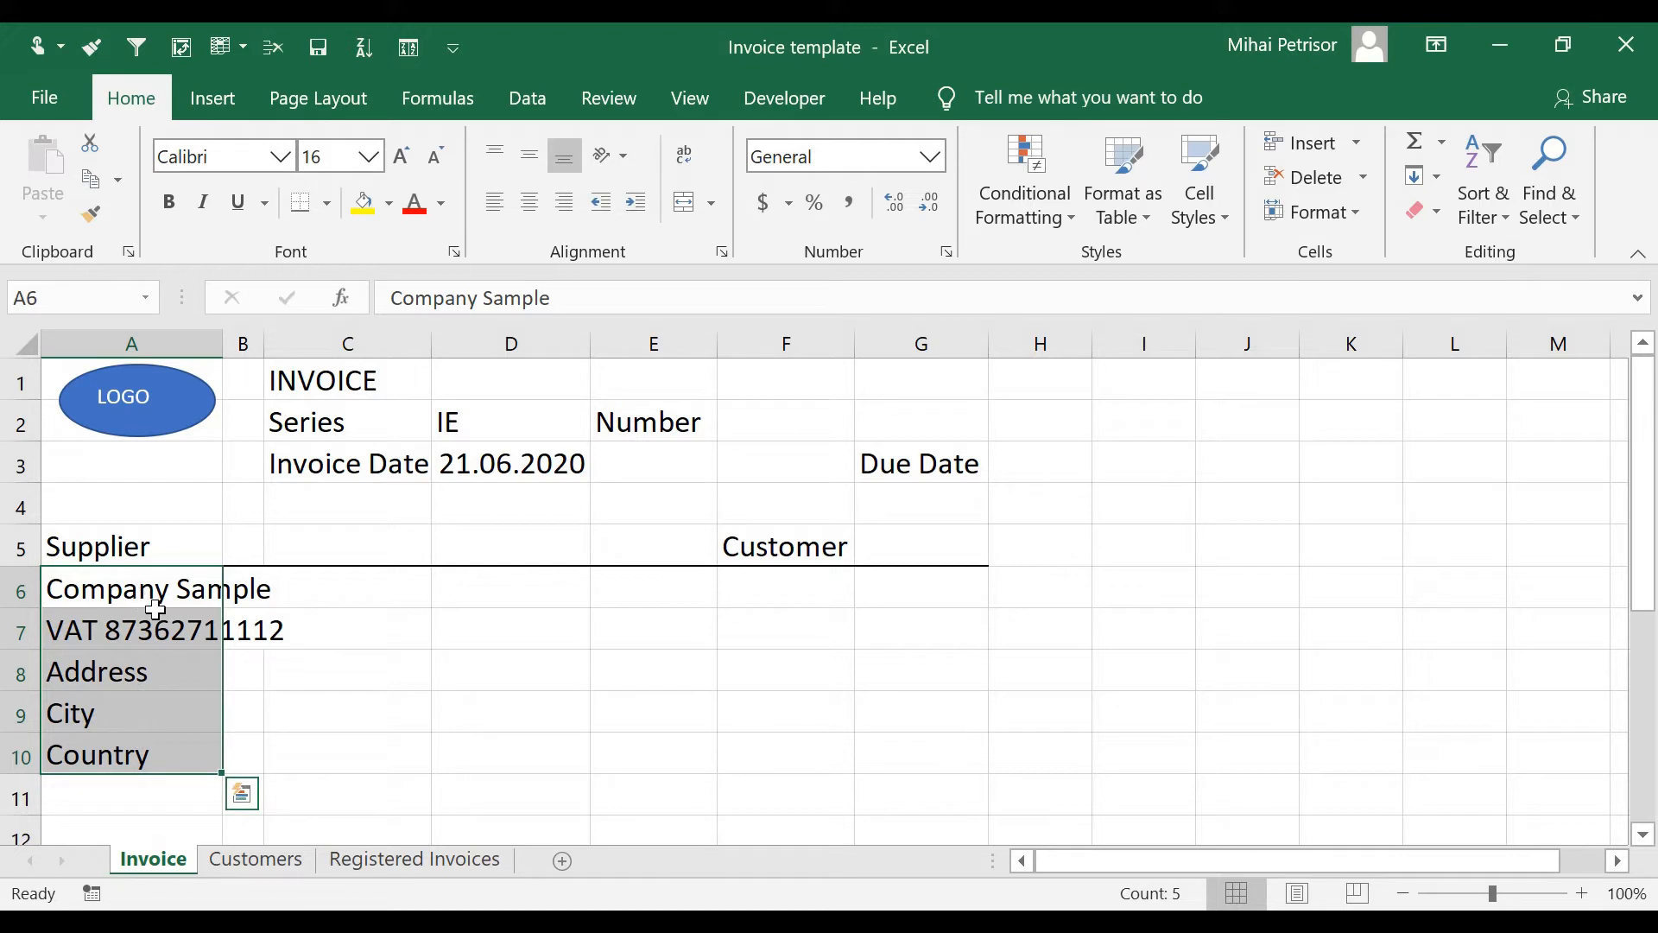
click(817, 675)
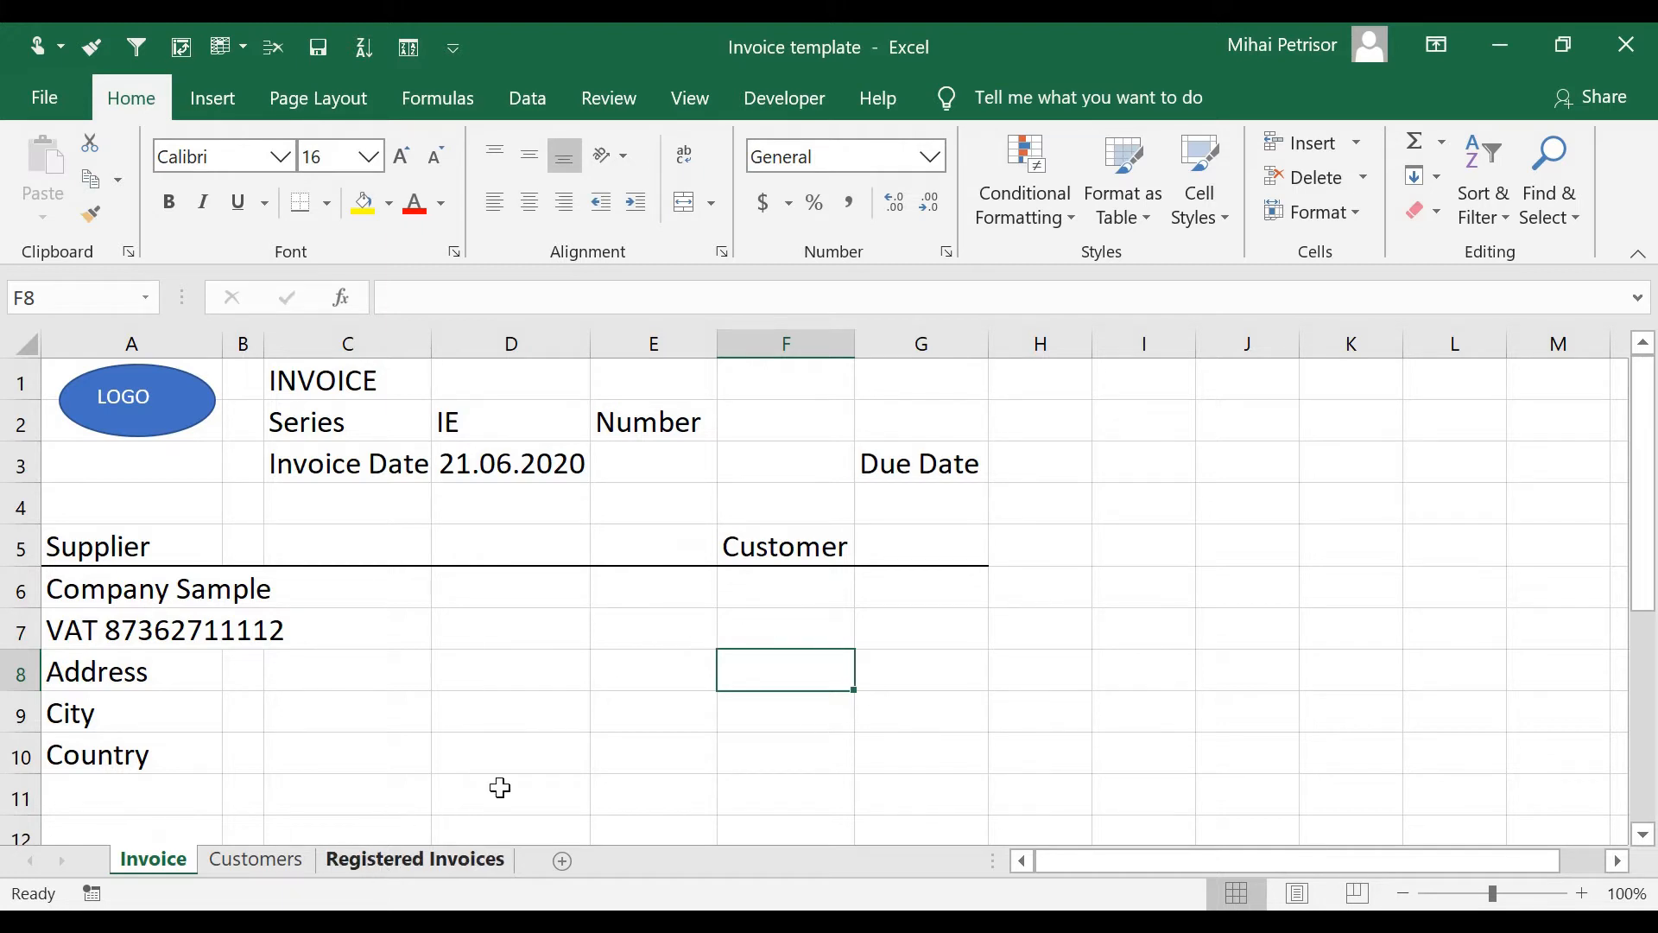
click(788, 602)
click(734, 674)
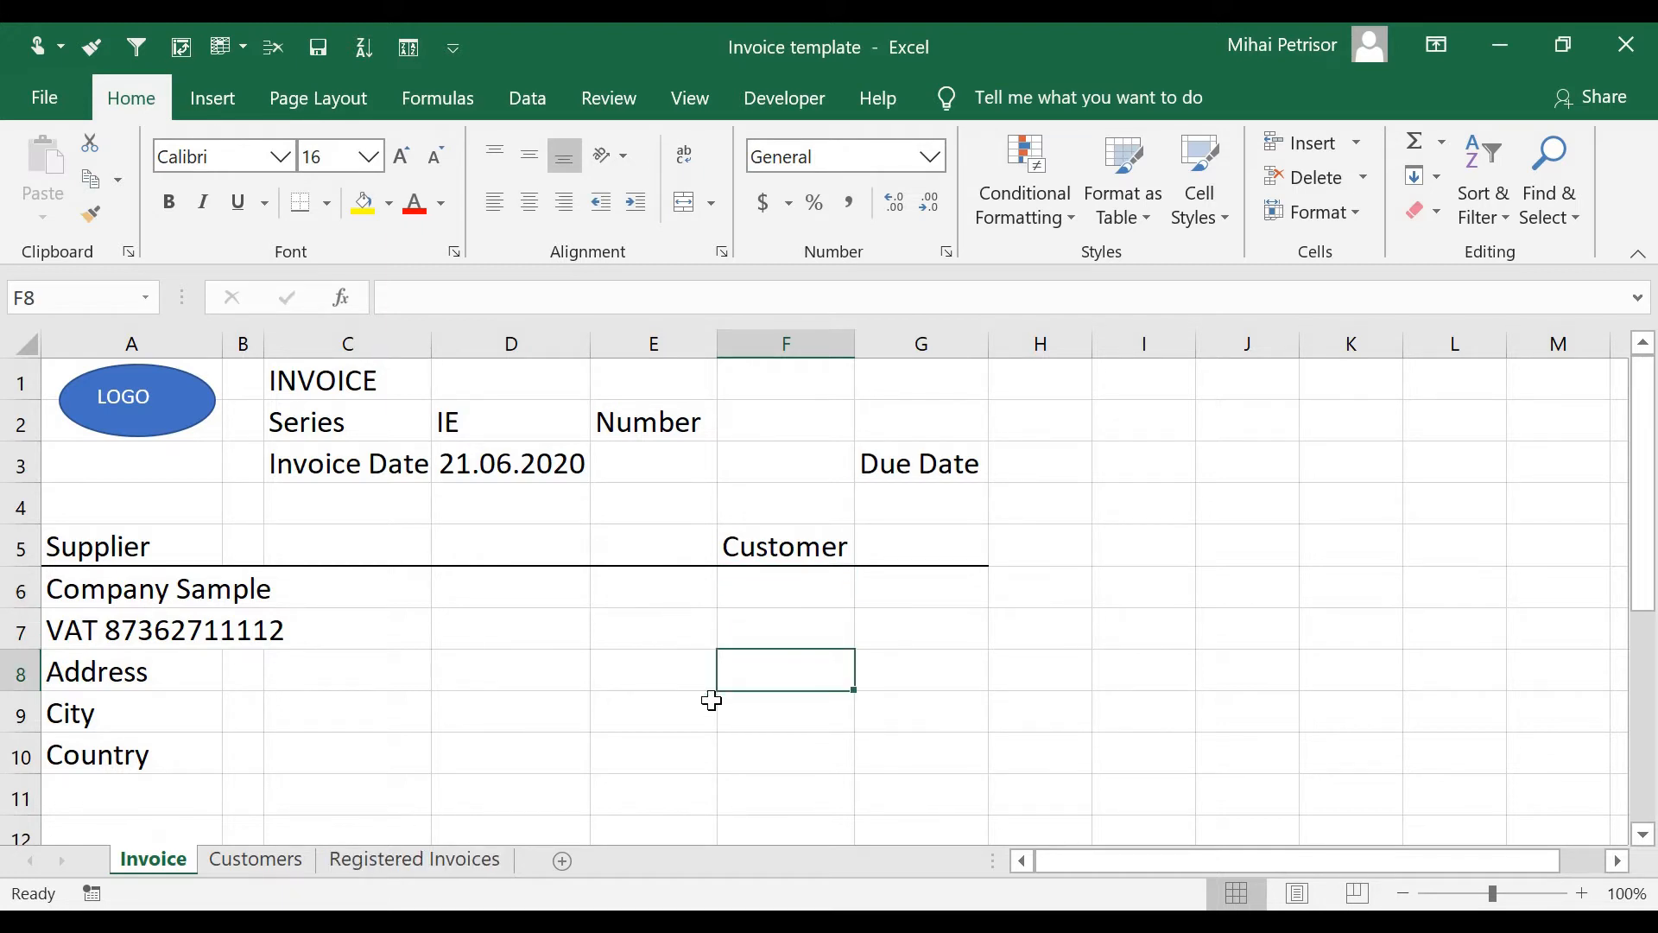
scroll(287, 743, down, 2)
scroll(288, 744, up, 2)
click(545, 687)
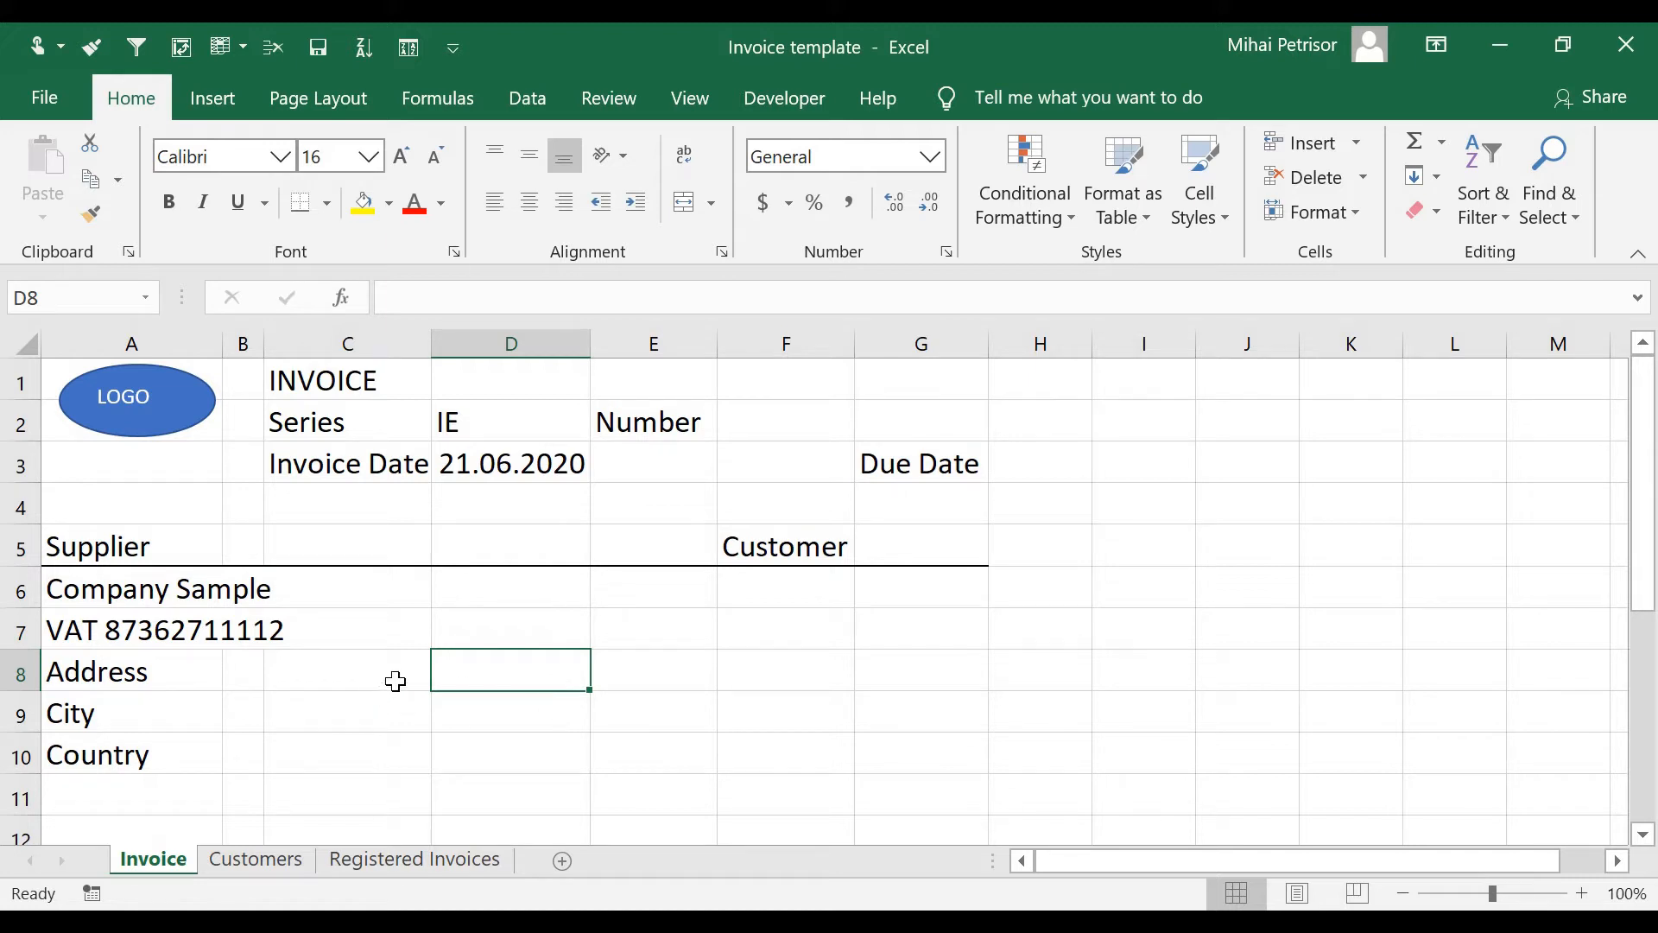
Shrink empty row 4 to a thin spacer and widen column A to fit the supplier's VAT line.
drag(26, 526, 29, 499)
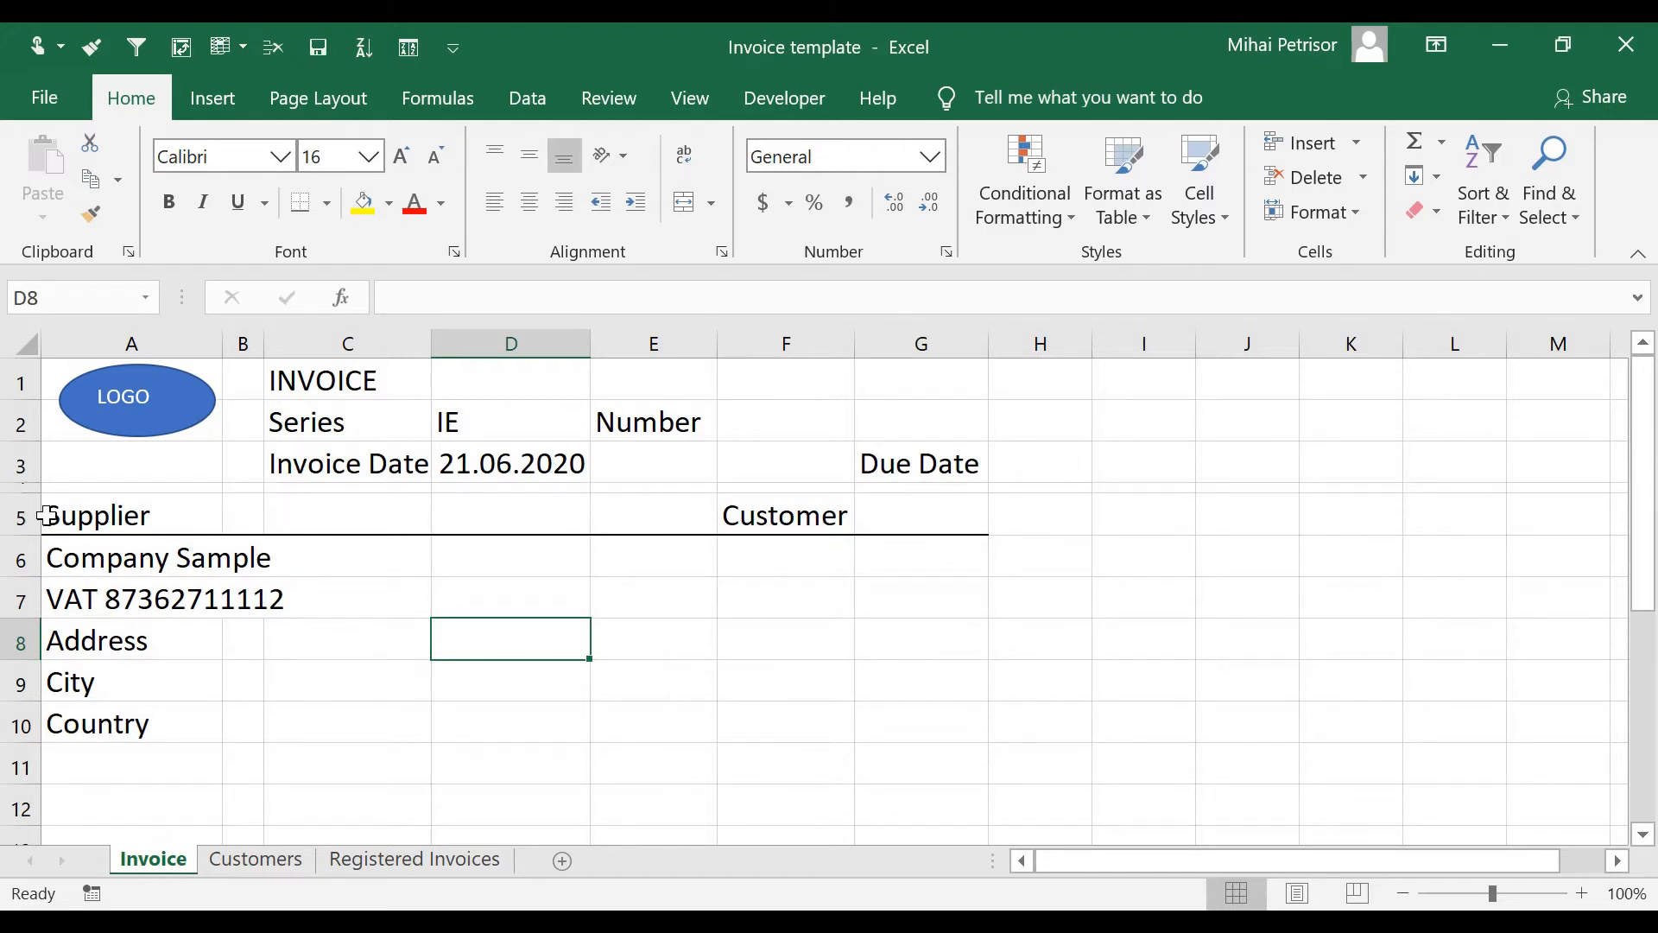
click(281, 596)
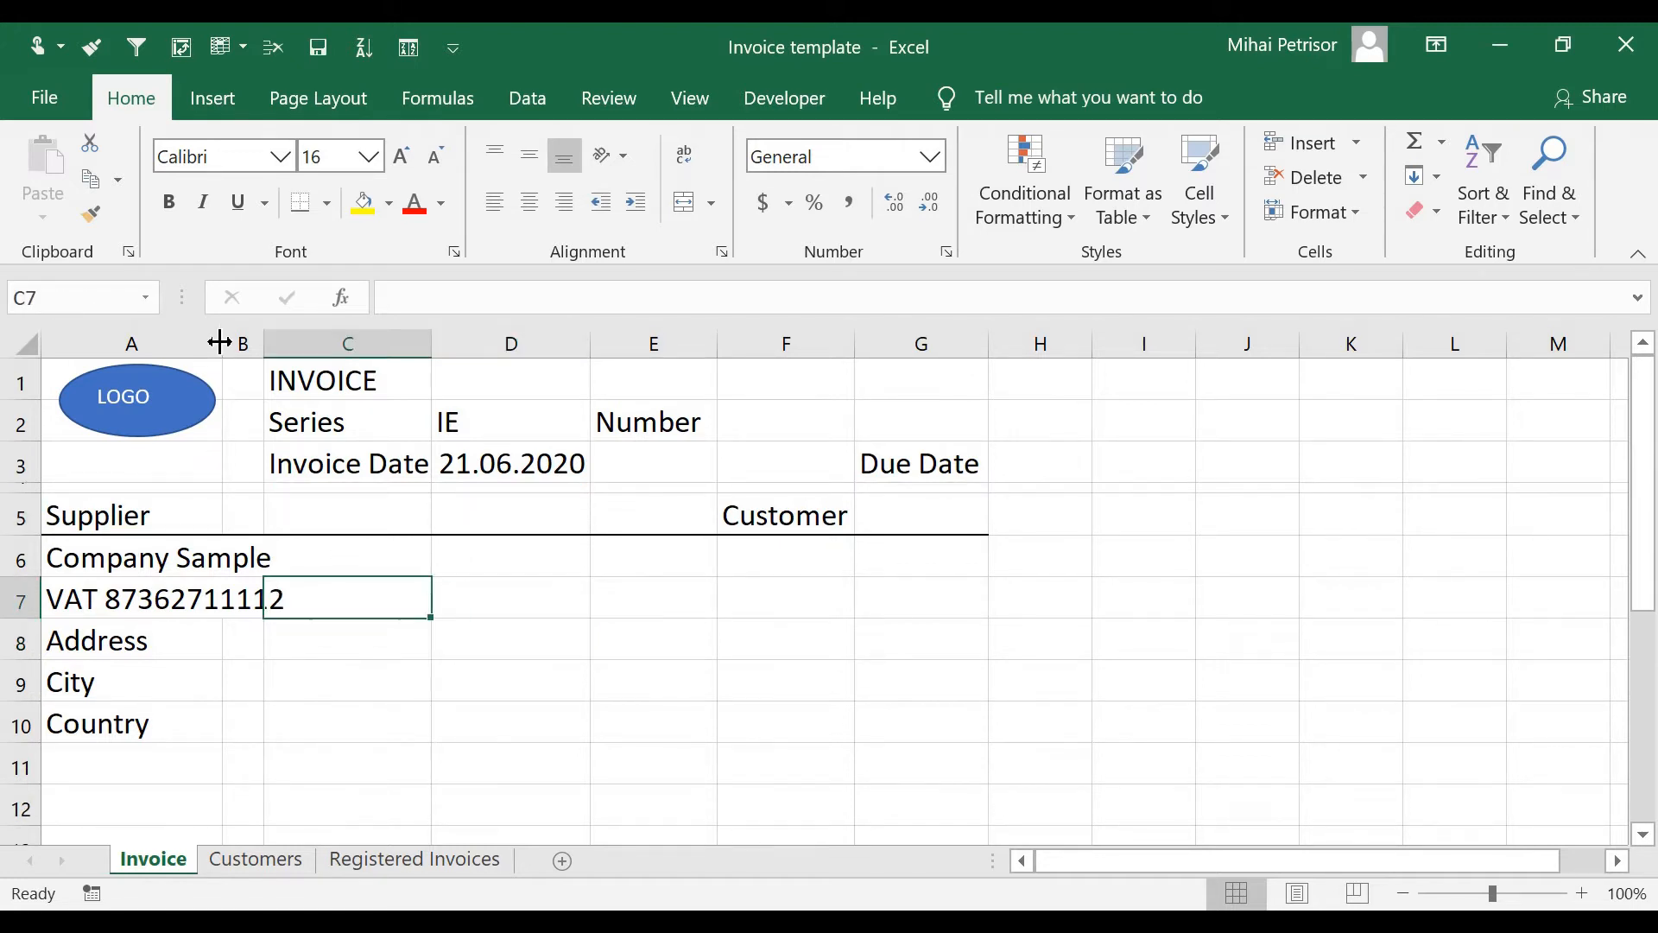
drag(223, 342, 293, 343)
click(419, 655)
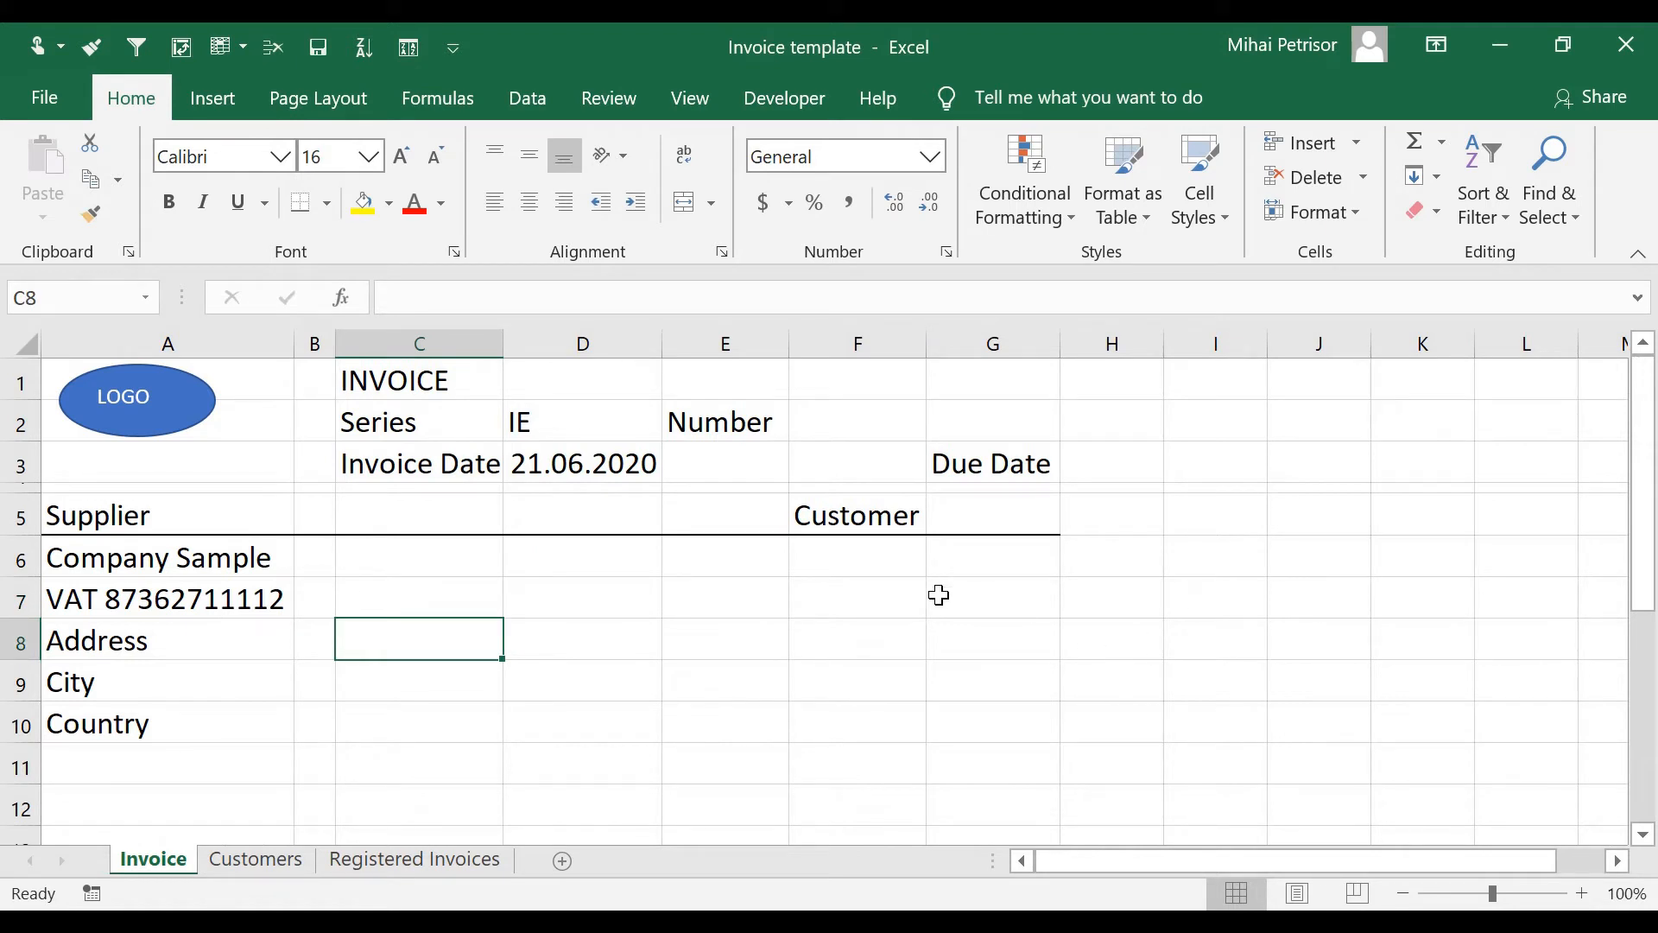
Reduce the font size of the supplier details in cells A6 to A10 to 14.
drag(104, 557, 130, 732)
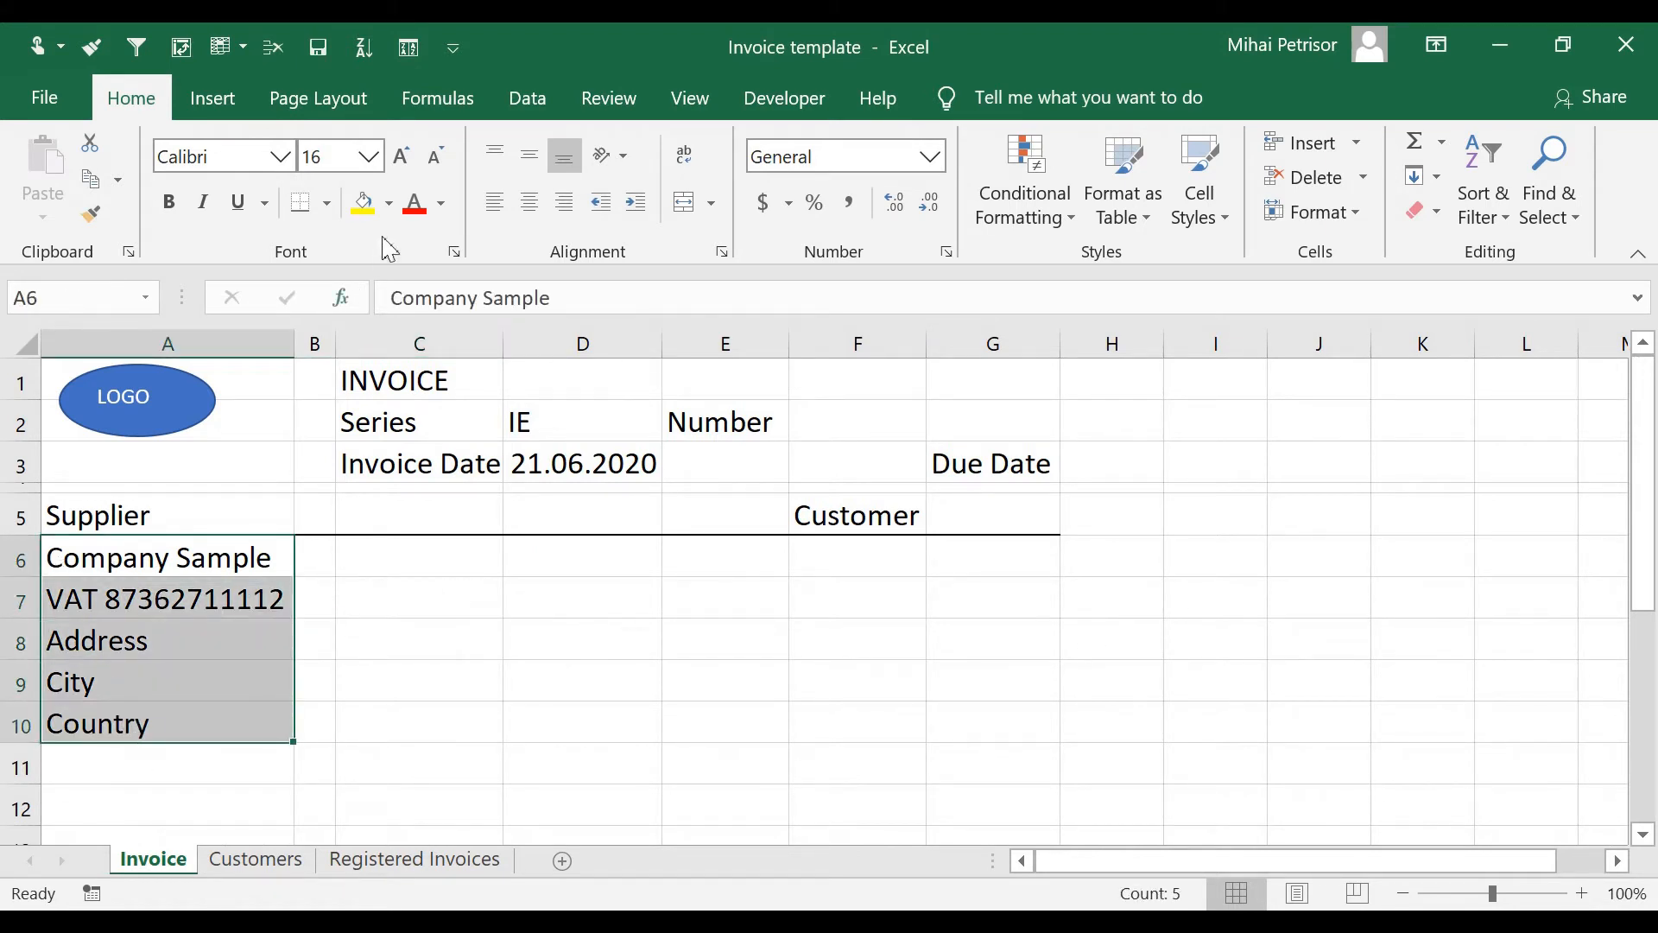
click(435, 160)
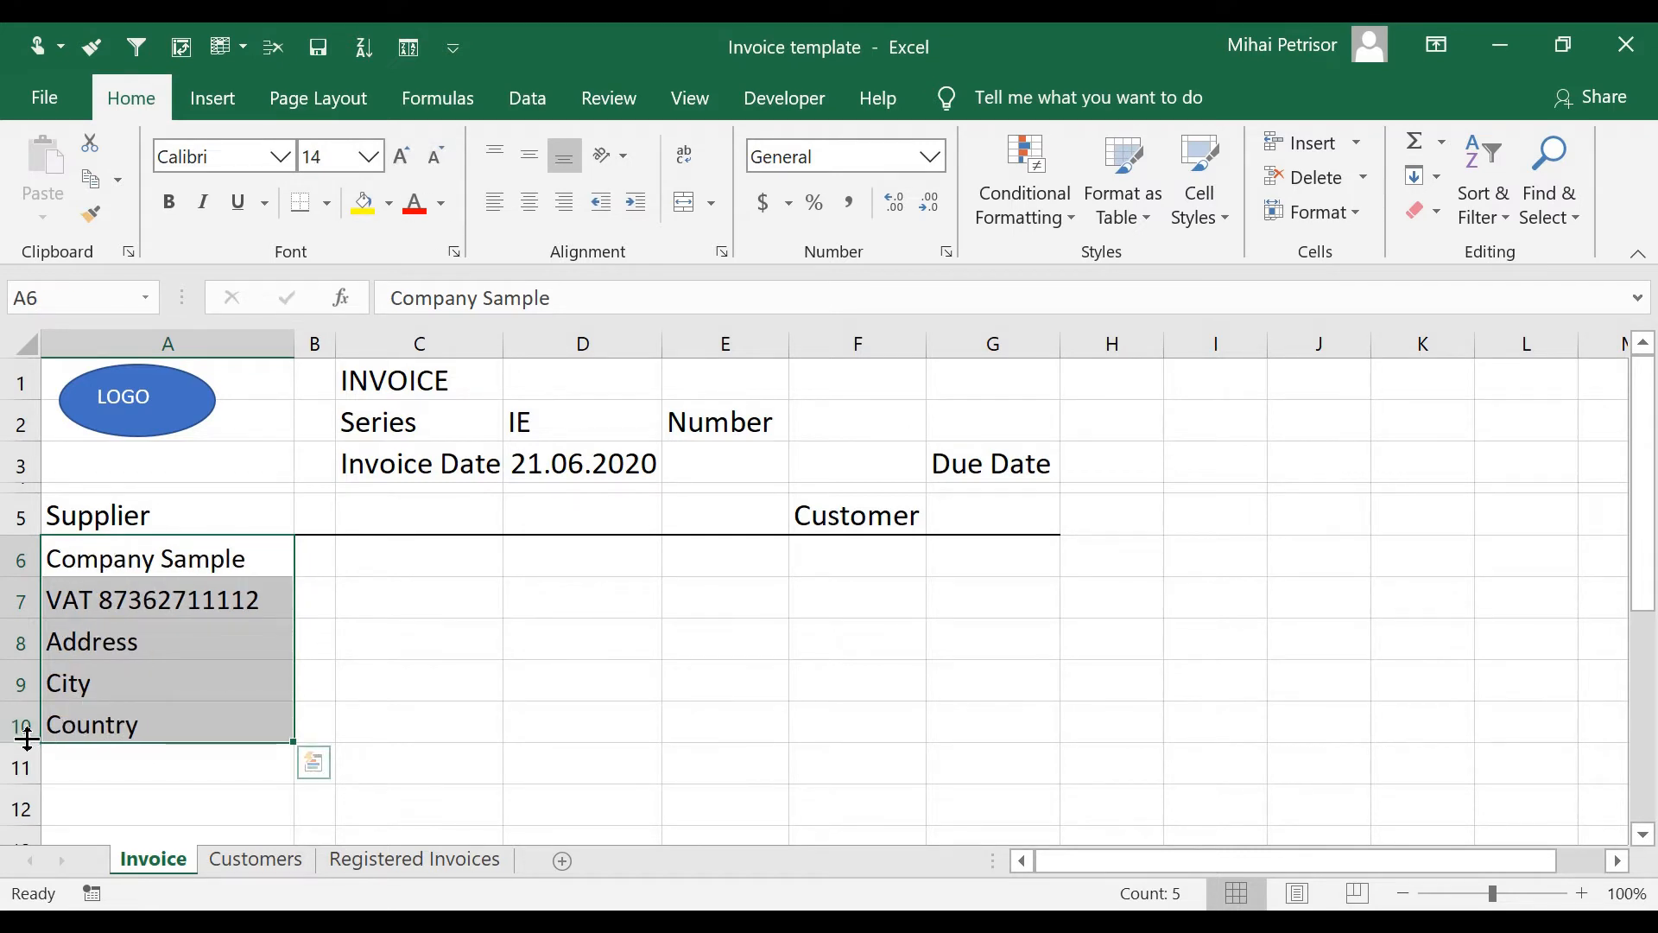
click(74, 637)
Set the row height of the supplier detail rows 6 to 10 to 15.
drag(21, 560, 22, 734)
right_click(17, 663)
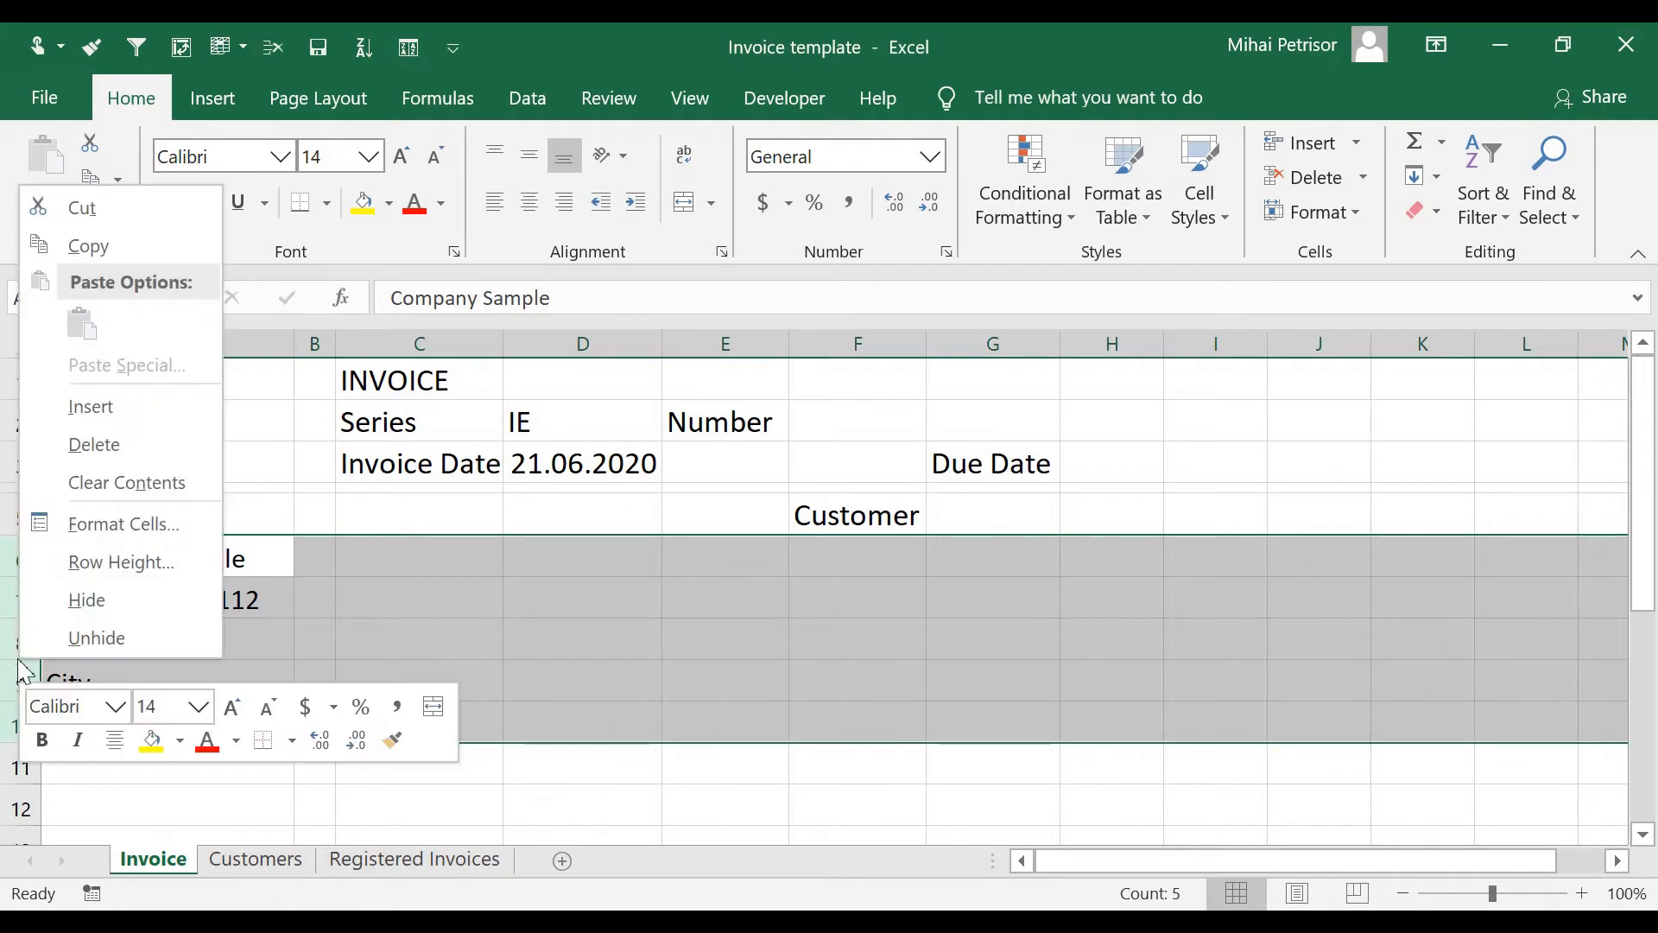
click(110, 571)
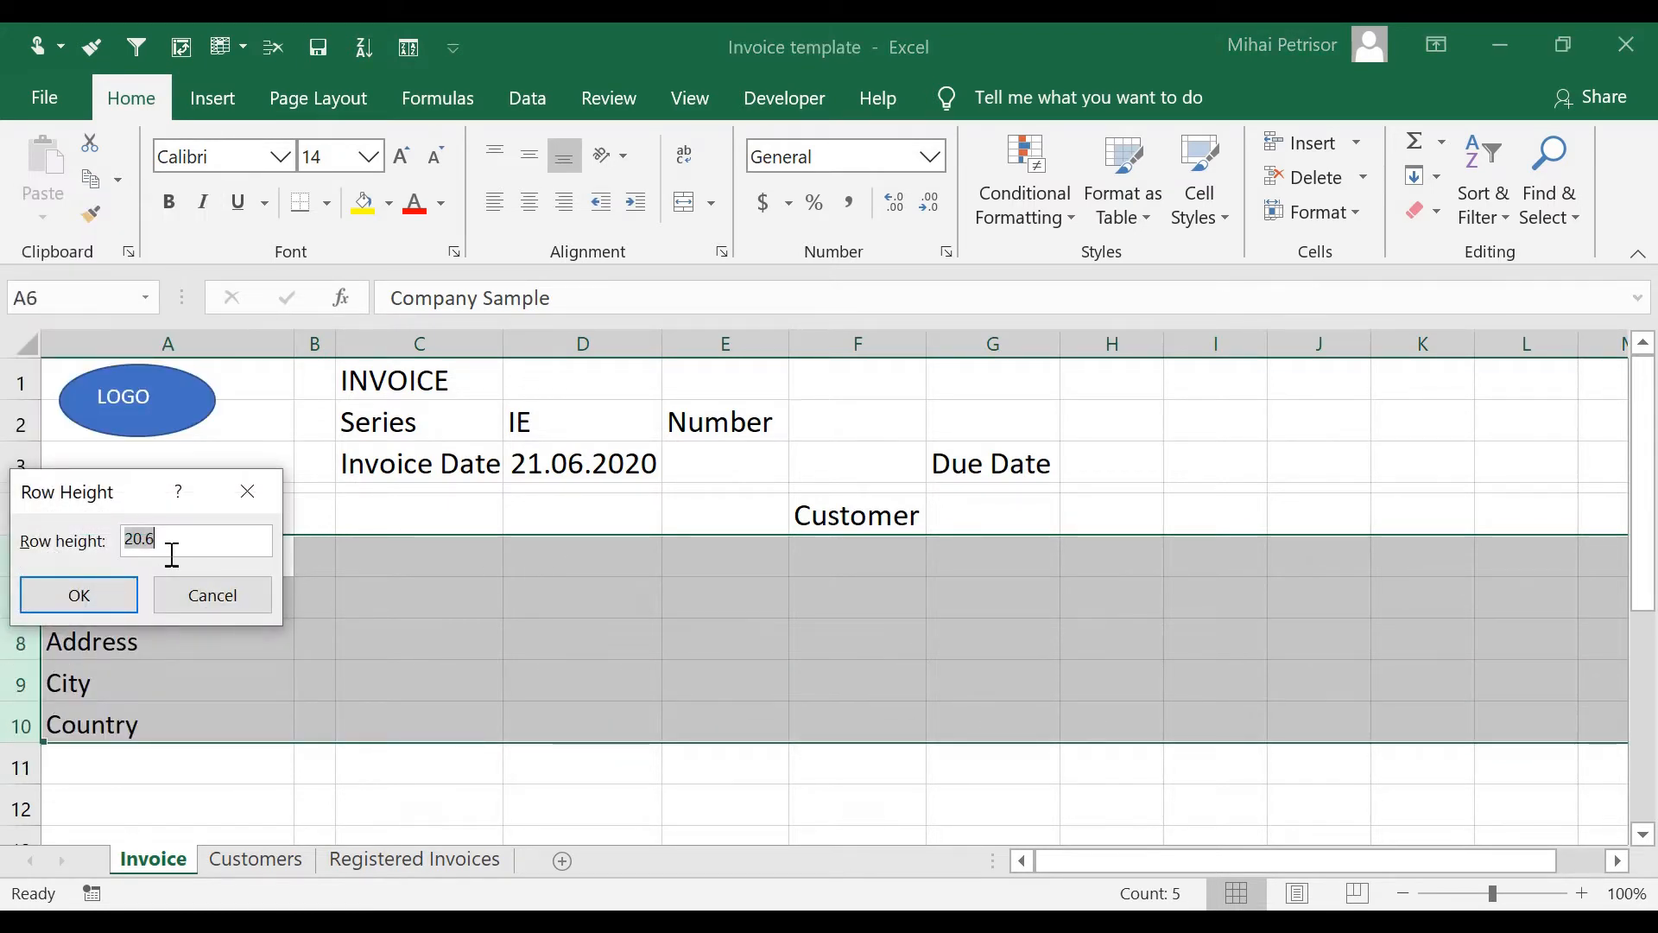
text(15)
click(78, 595)
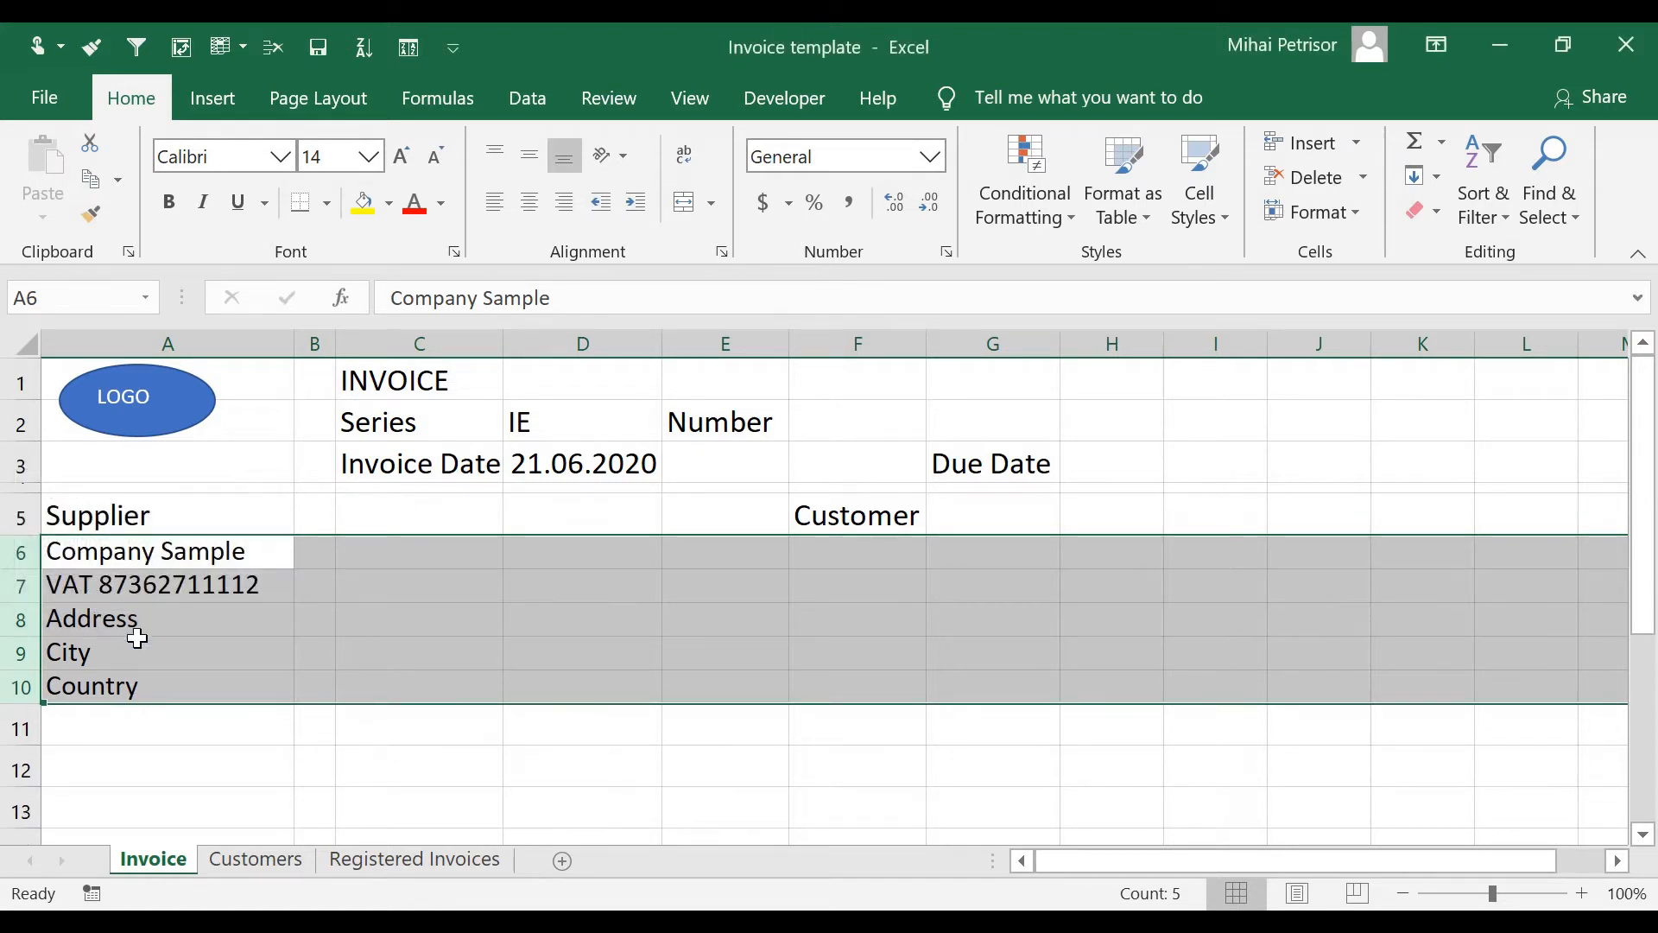
click(309, 723)
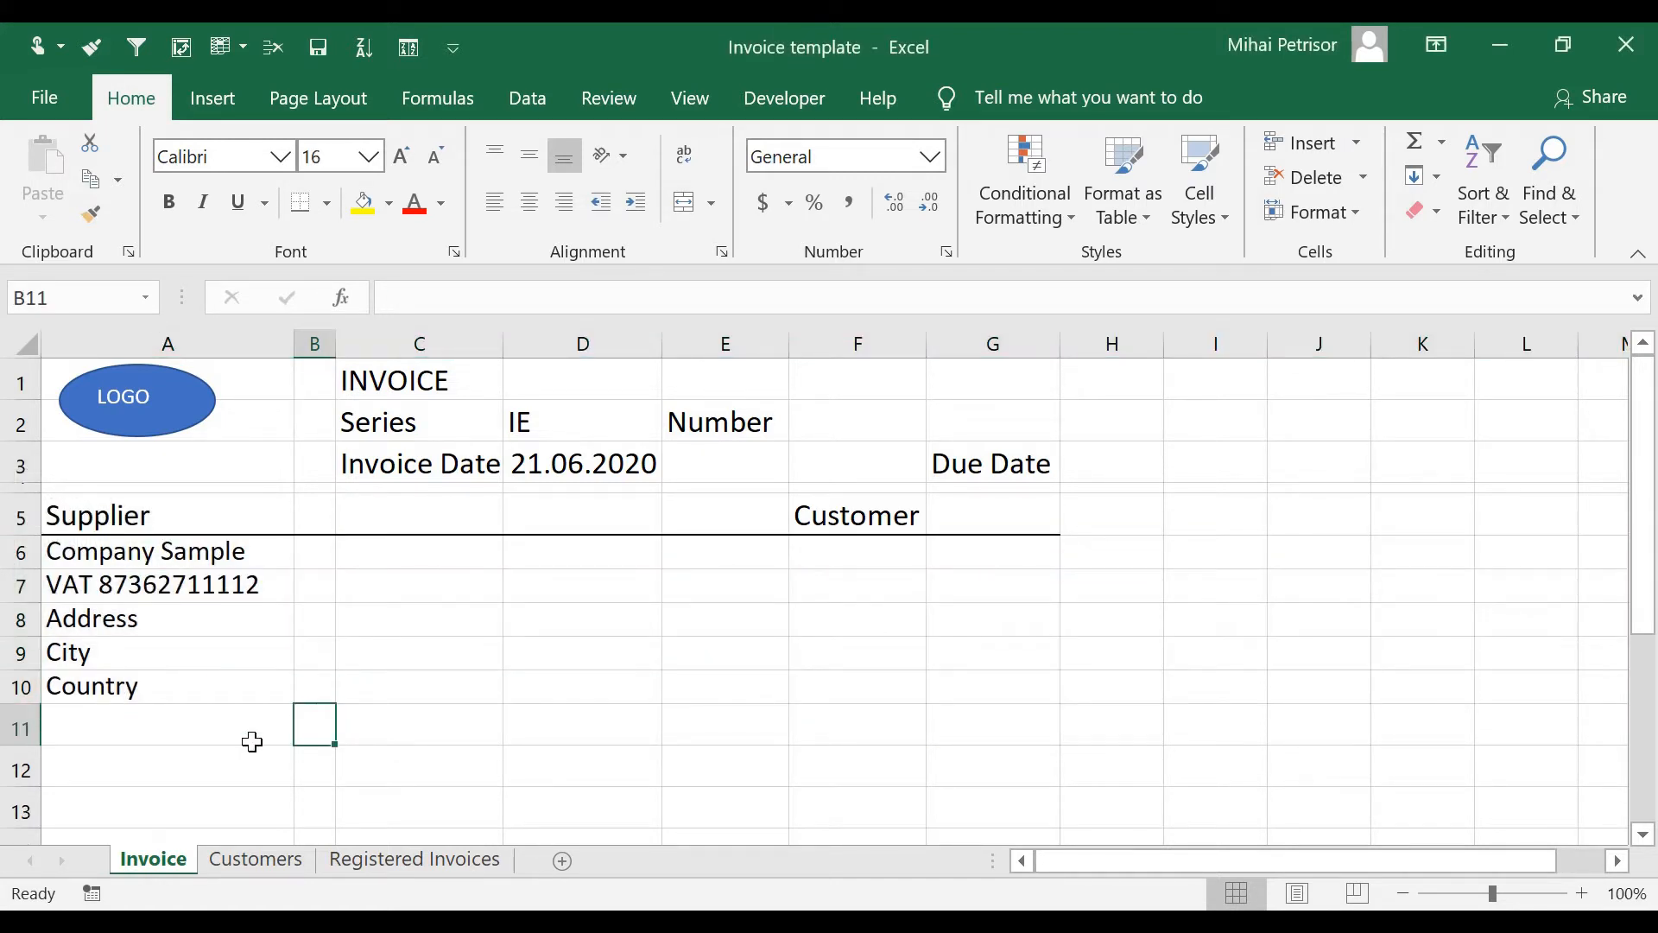
click(226, 769)
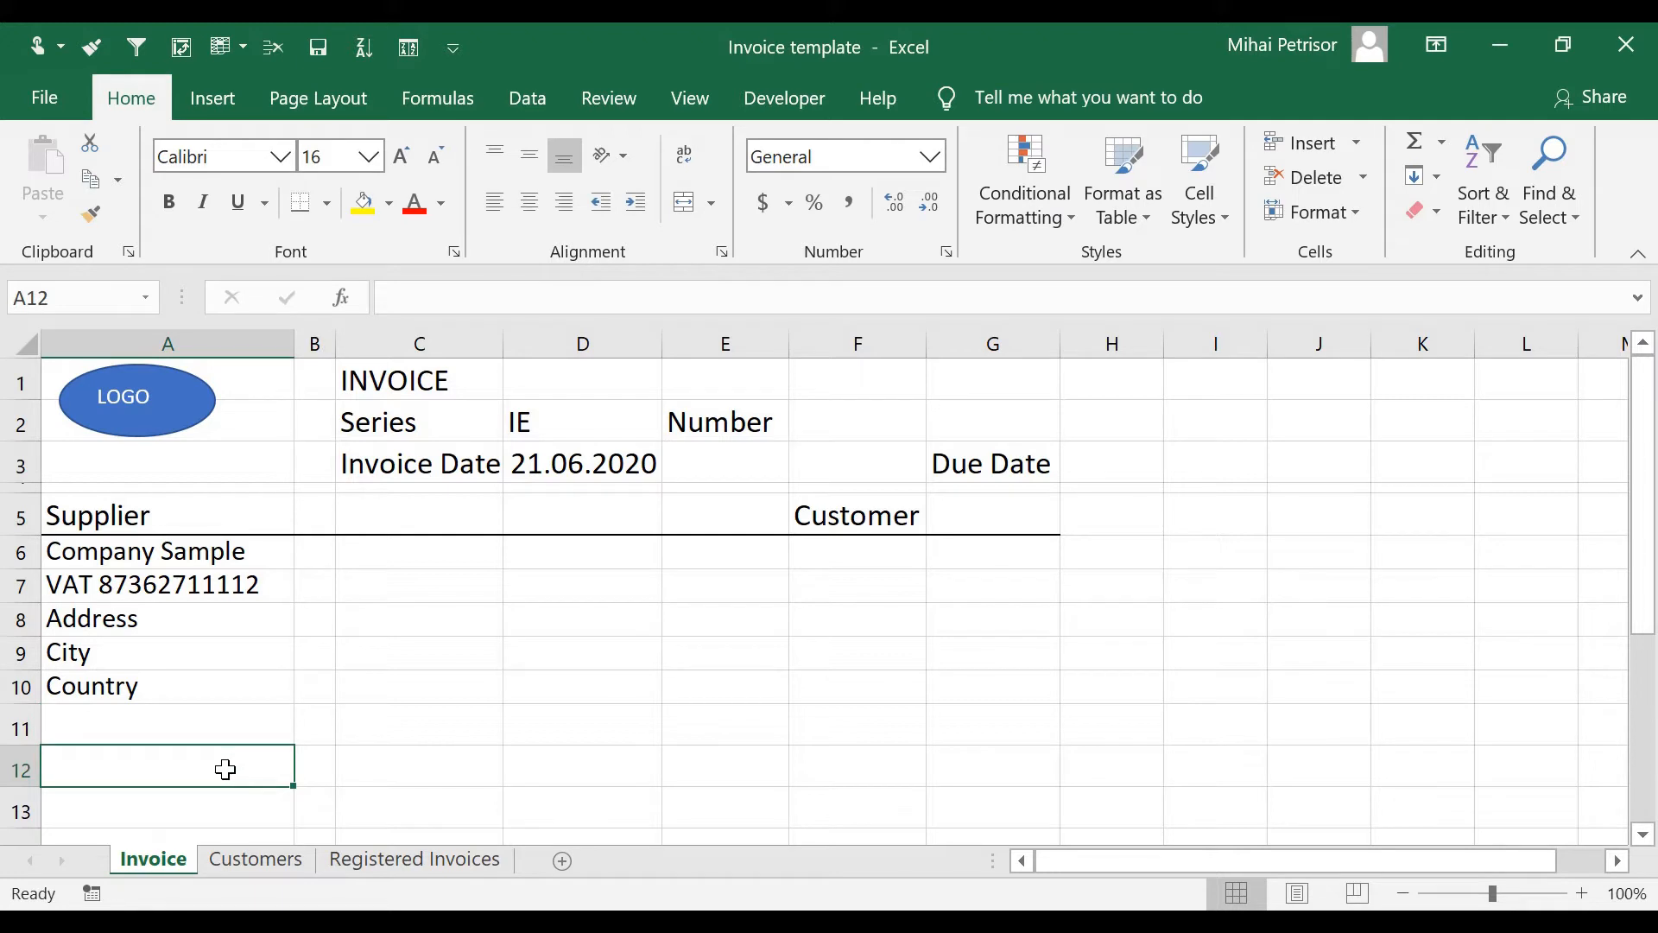
click(402, 759)
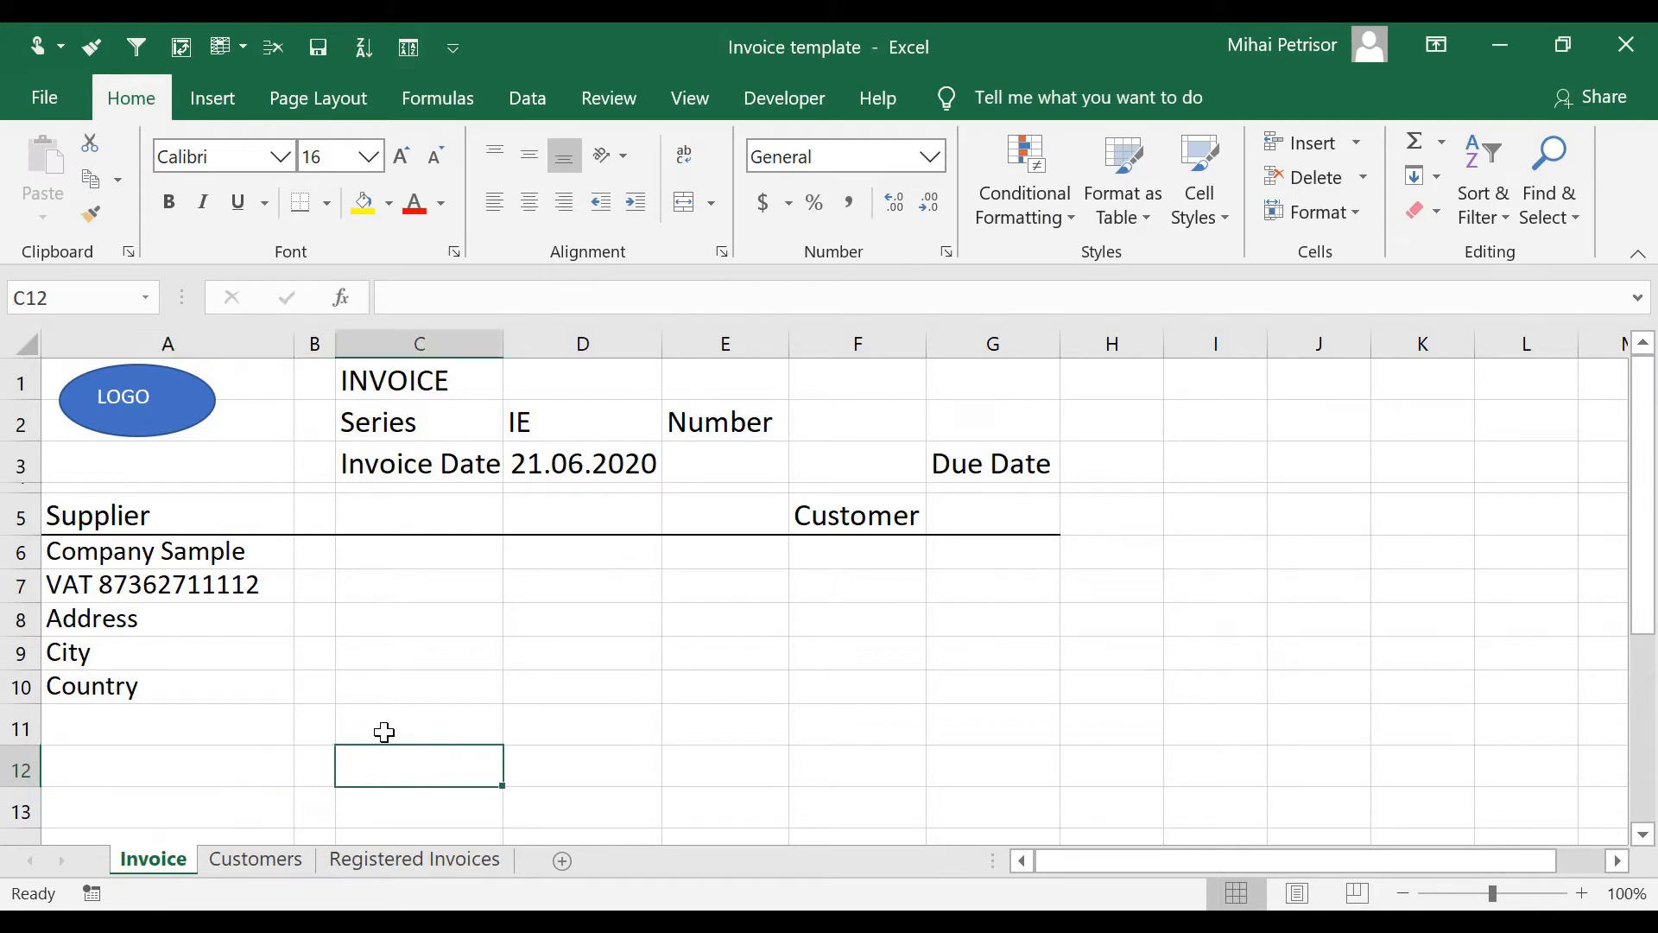
click(385, 733)
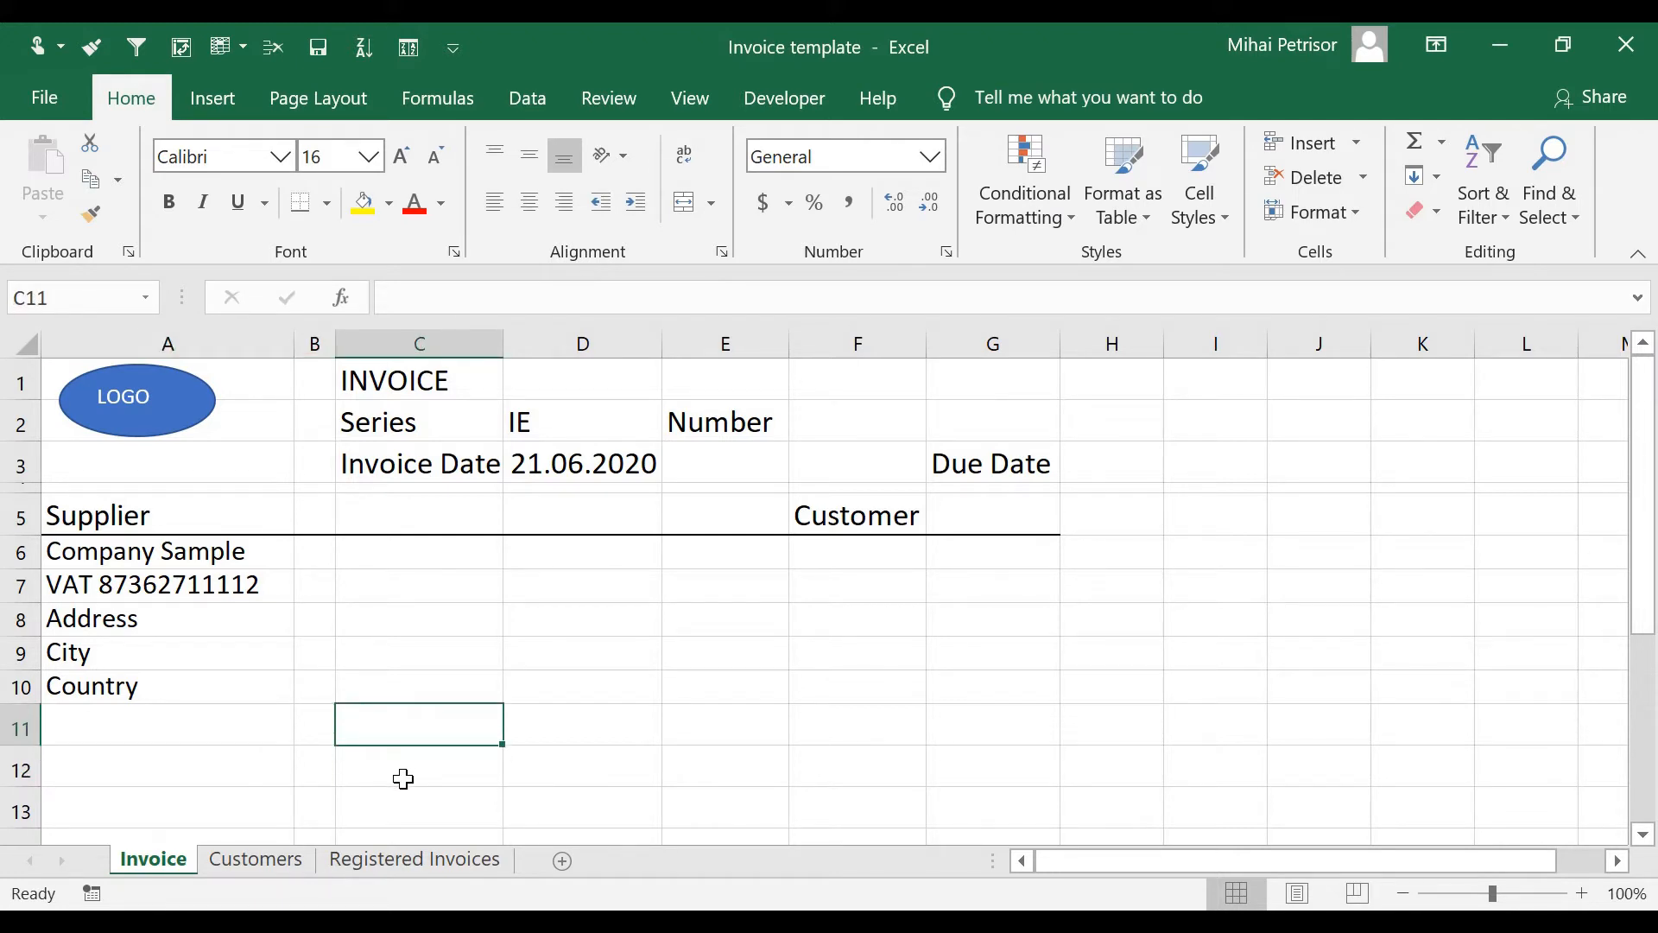
Apply the same bottom border used under the Supplier and Customer headings to the Country row, cells A10 to G10.
drag(166, 722, 969, 728)
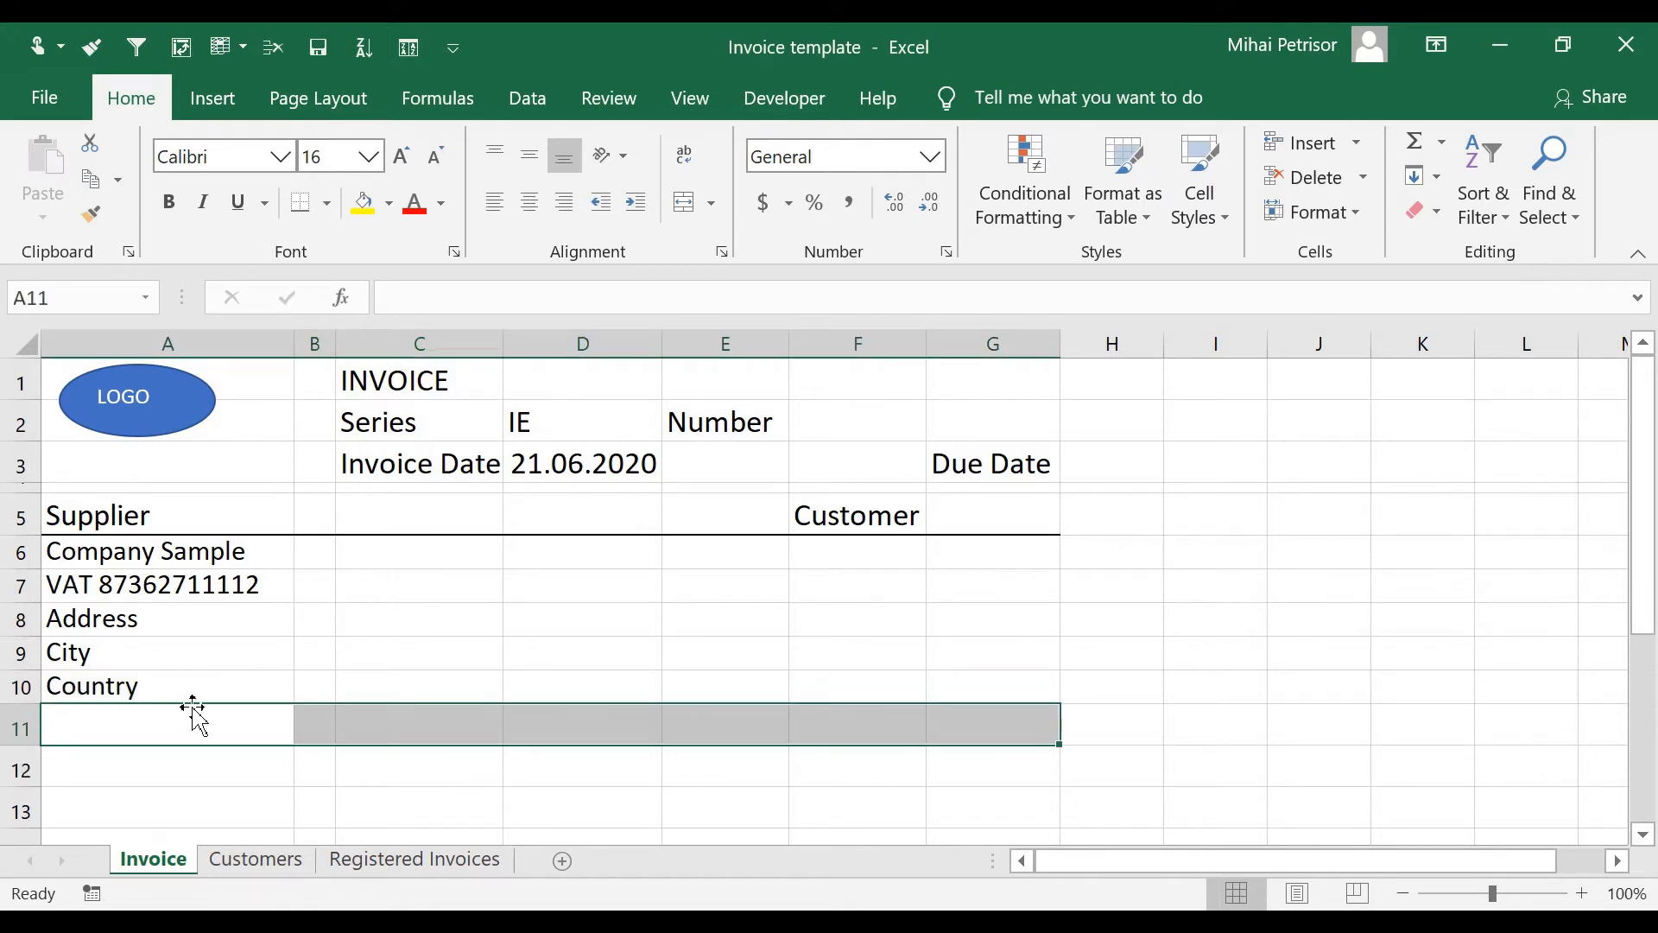
drag(149, 689, 993, 690)
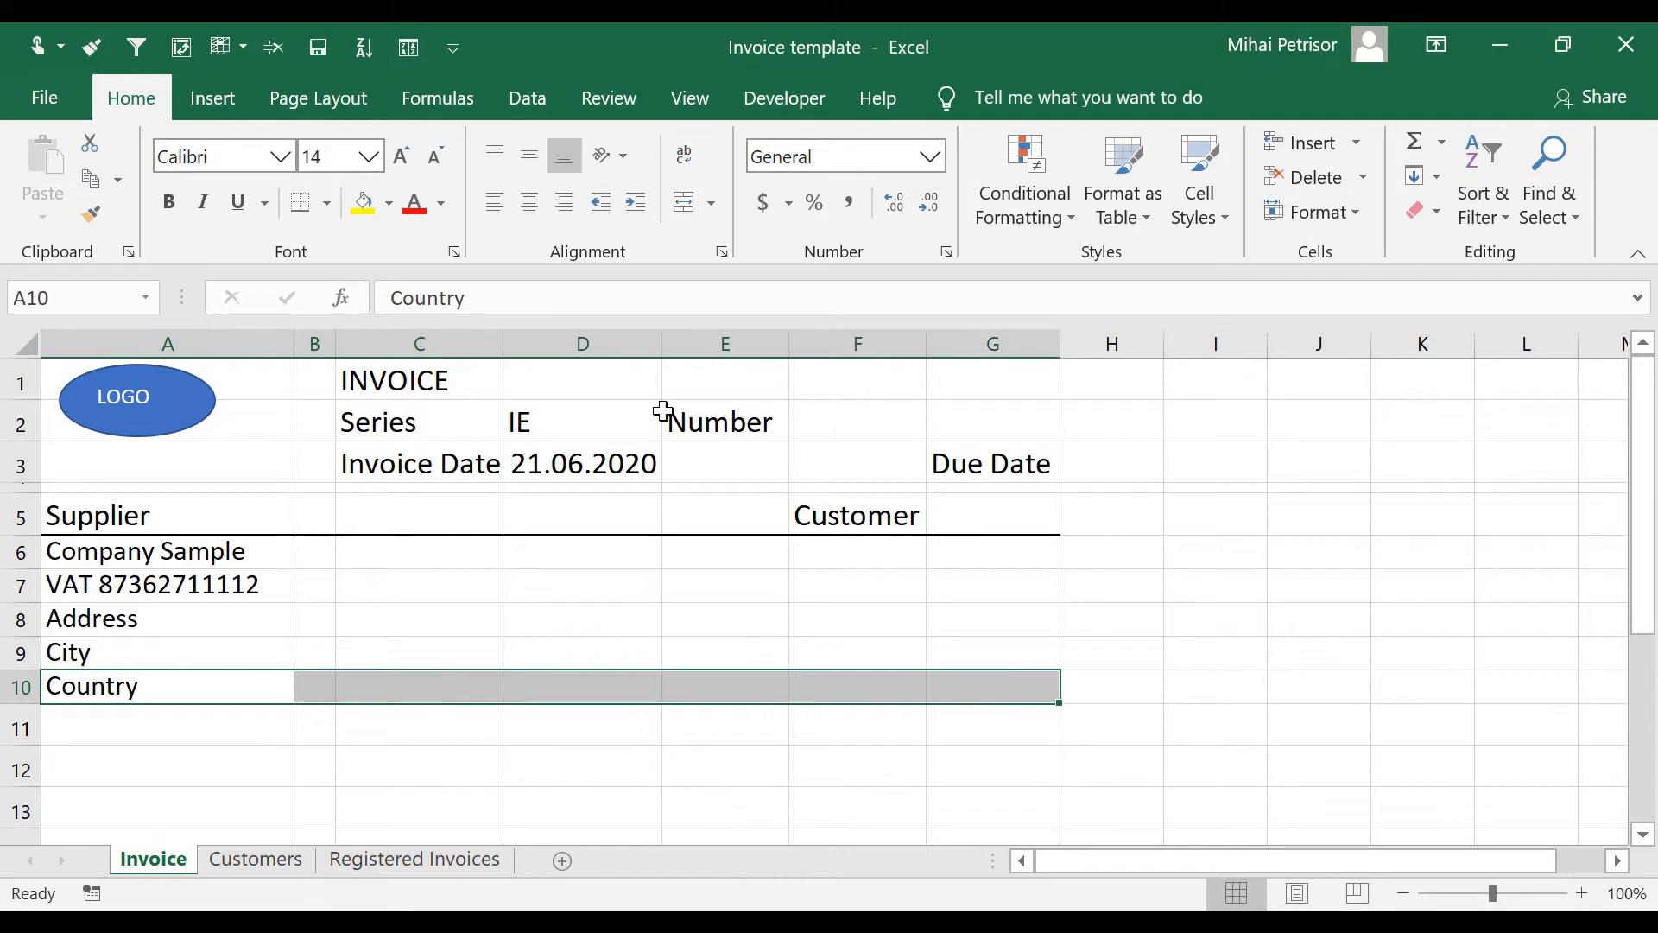
click(327, 204)
click(328, 207)
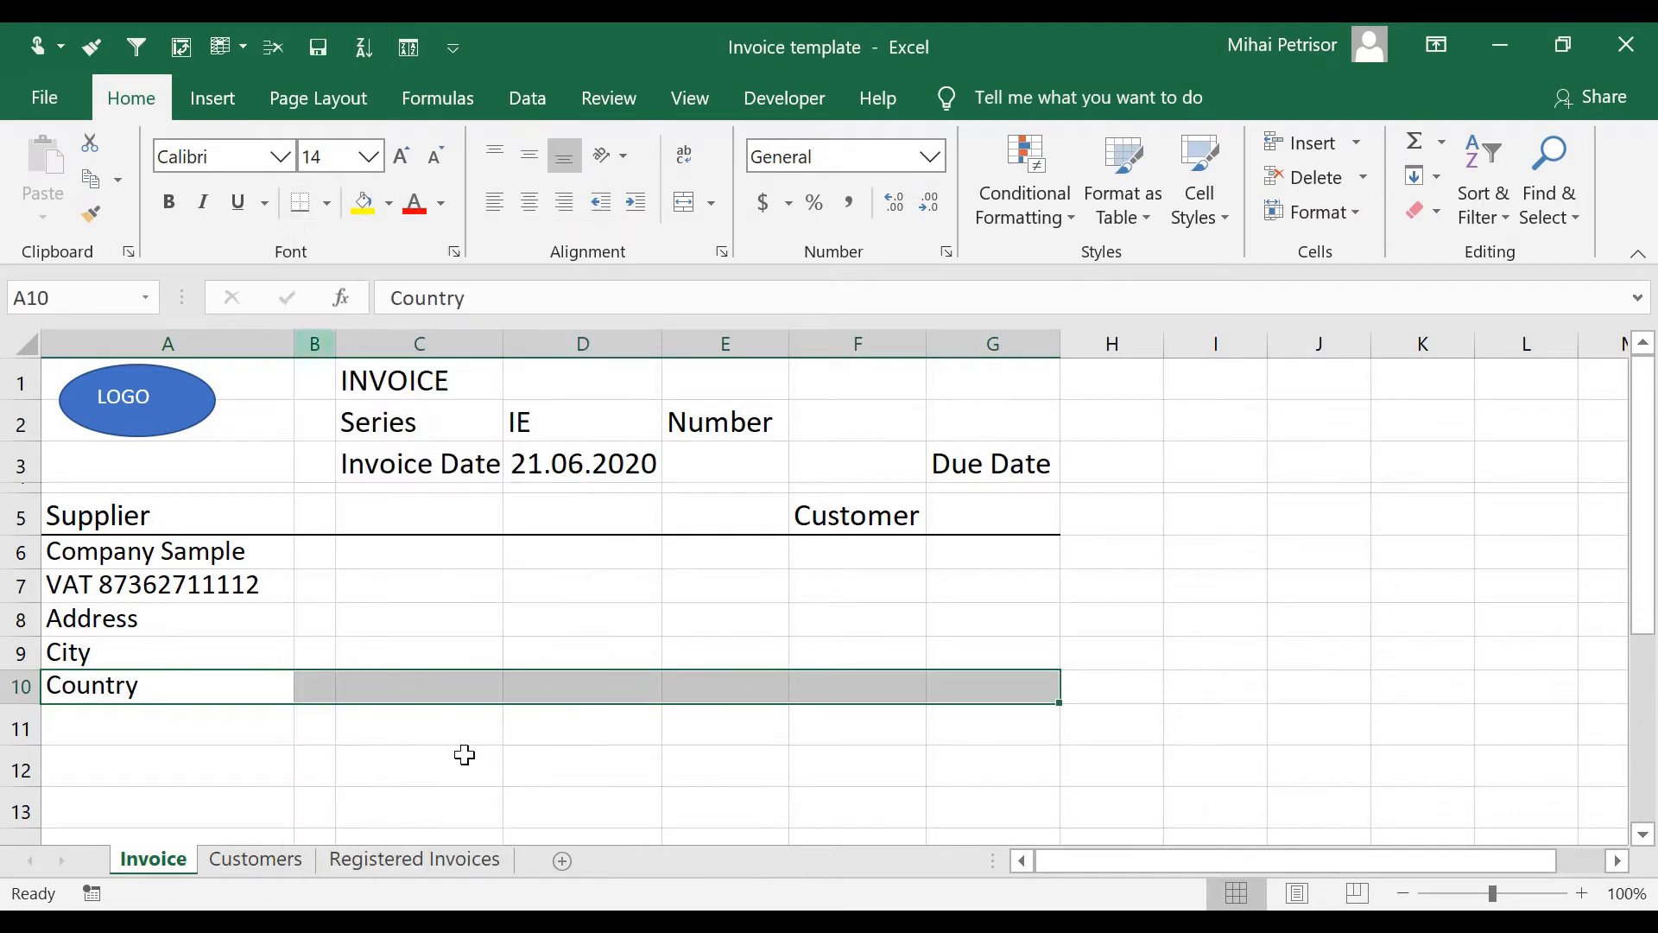
click(304, 203)
click(319, 685)
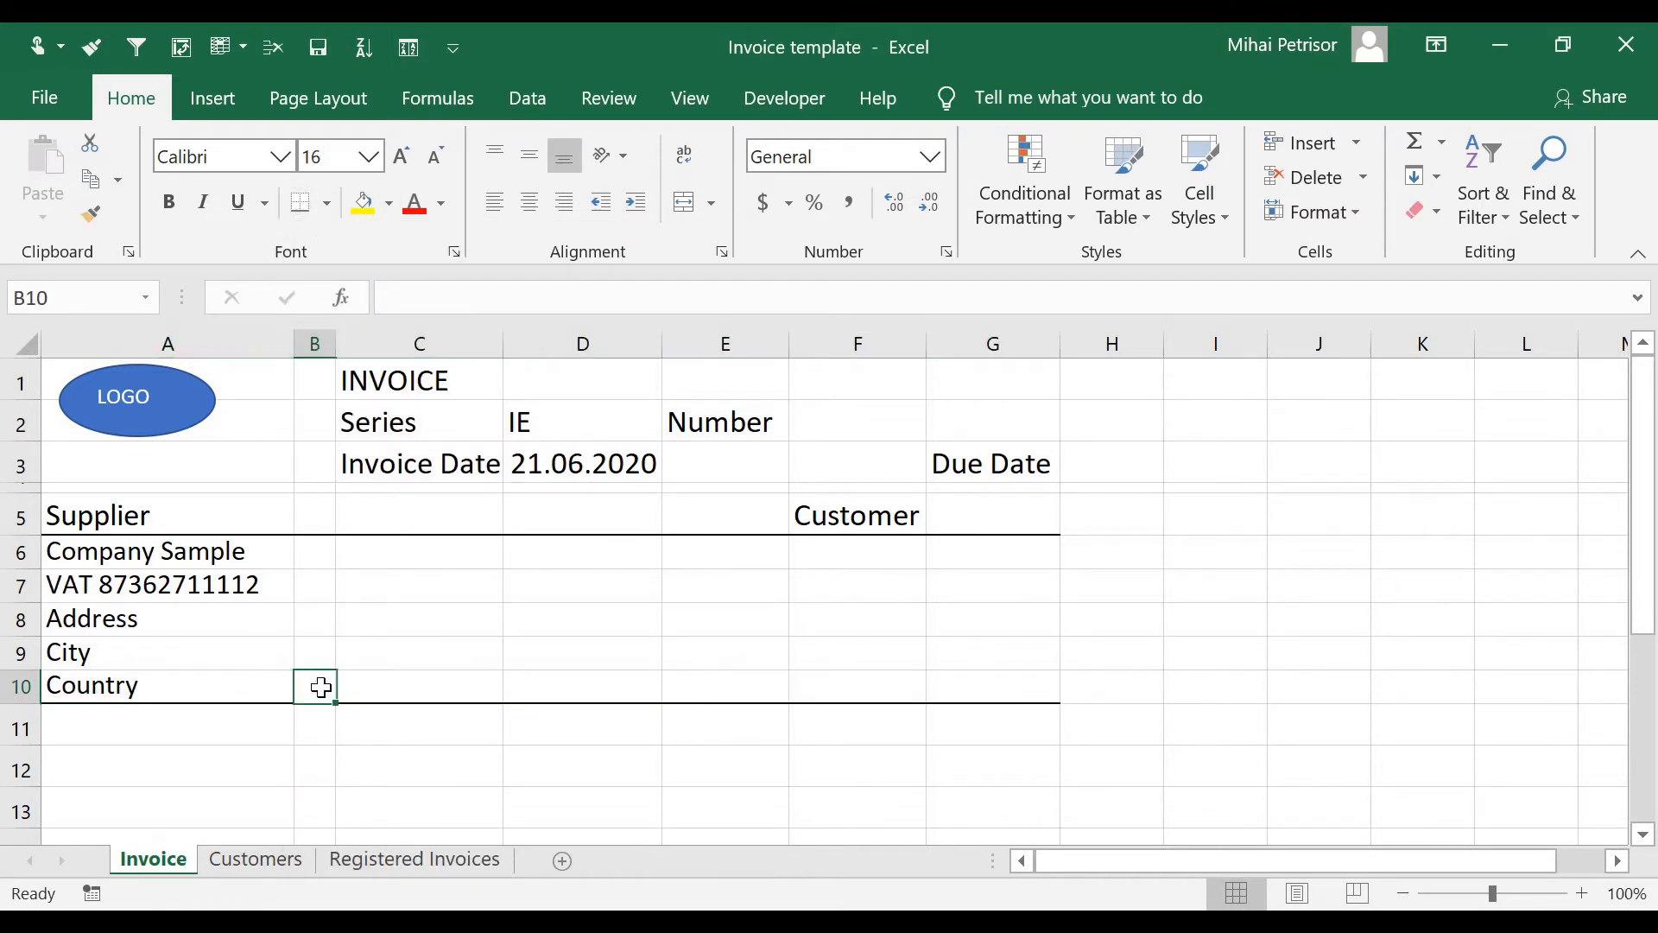
Enter a horizontally centred heading "No" in A11 and the first line number 1 in A12.
click(270, 775)
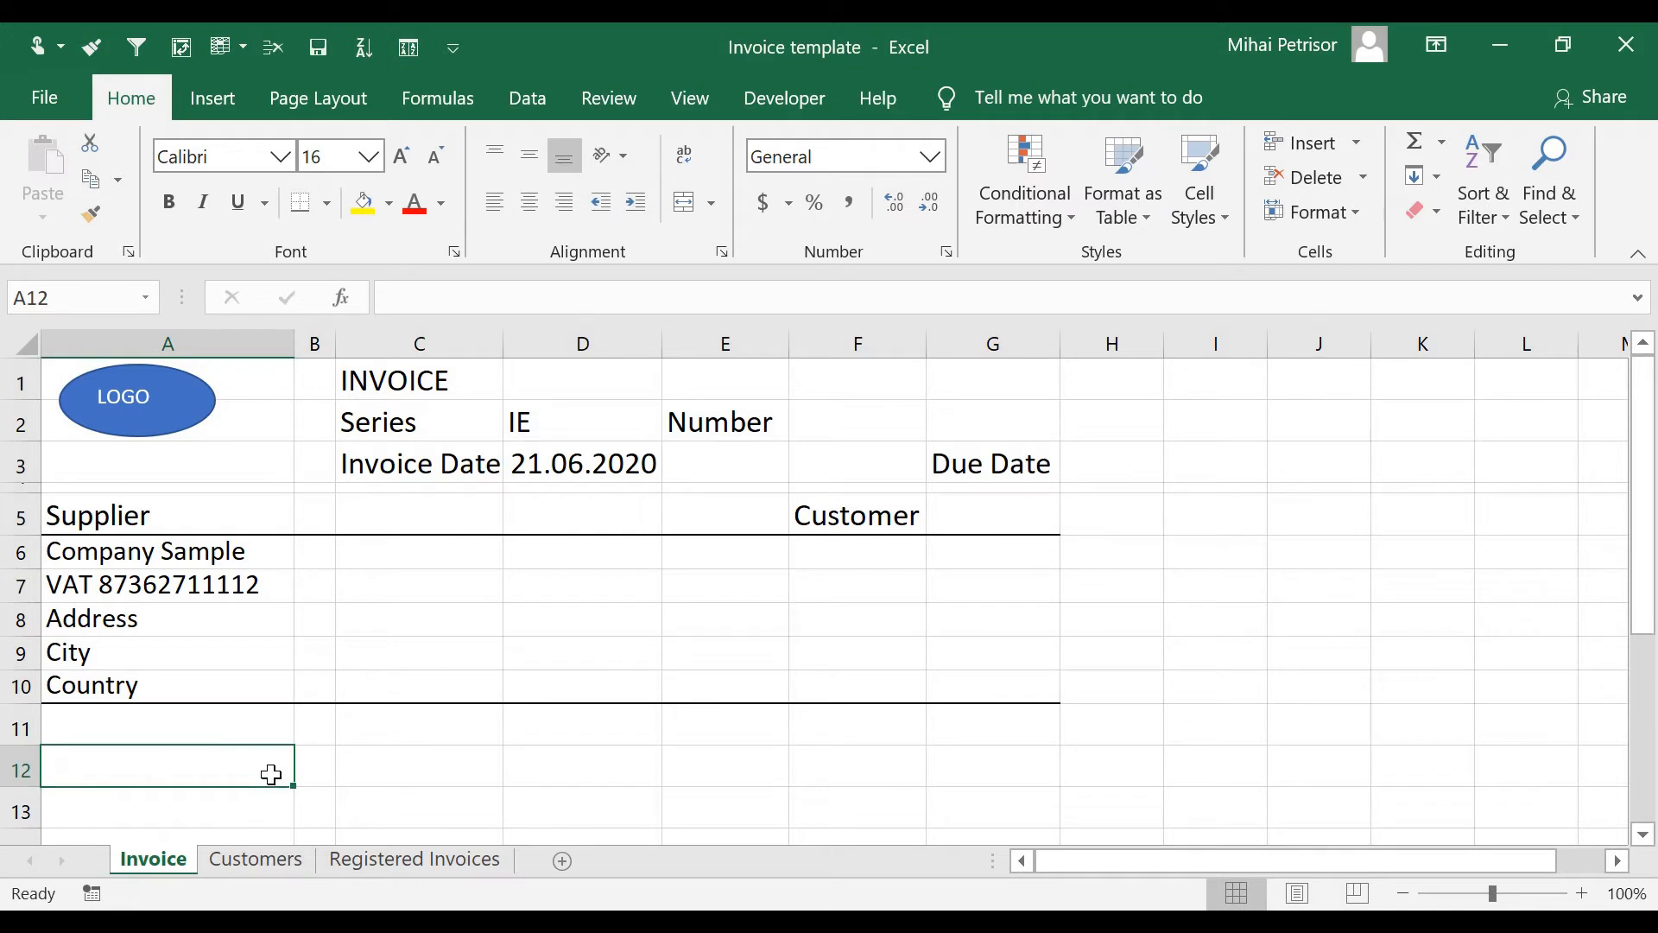
click(255, 728)
text(No)
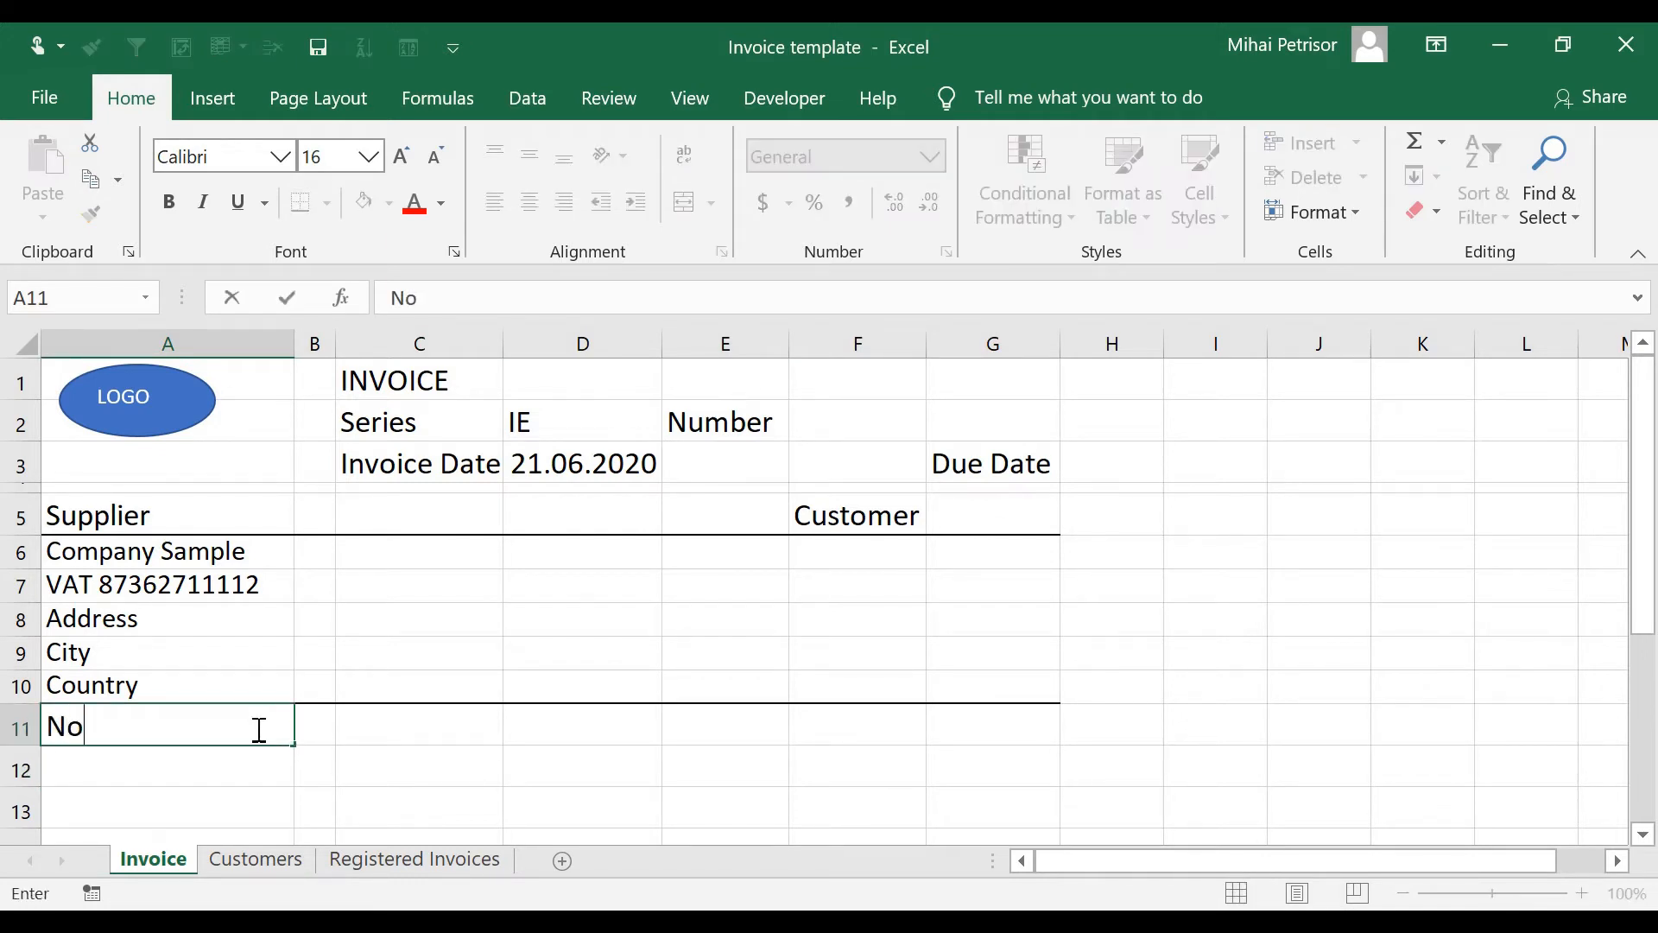
key(Return)
key(Up)
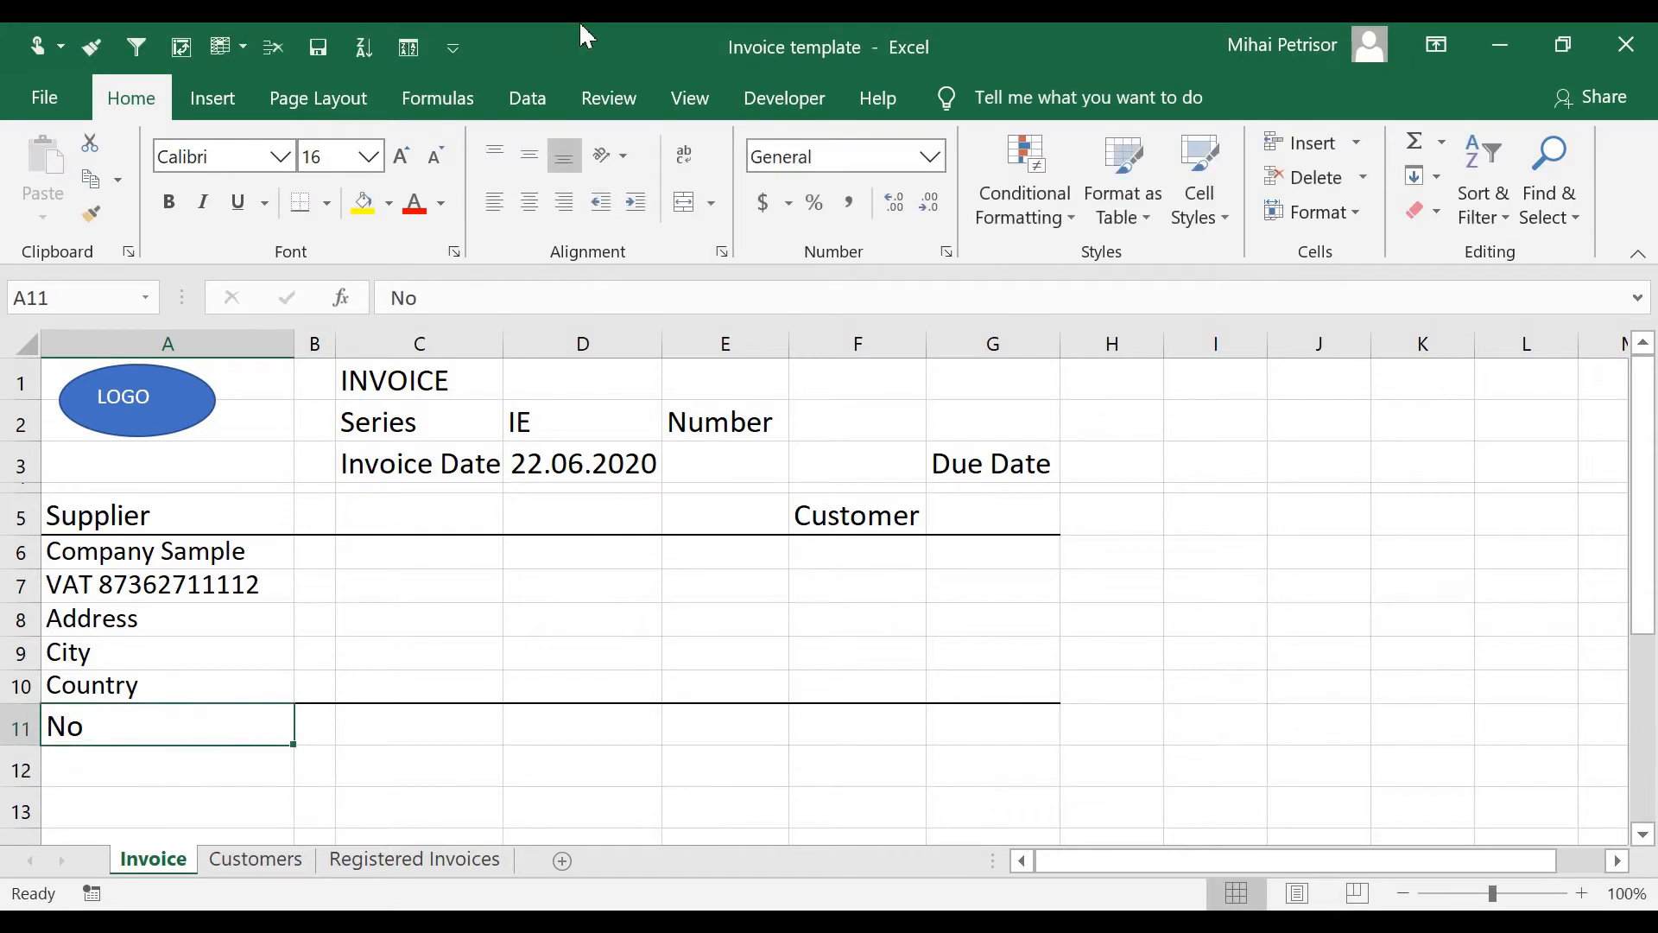
click(530, 202)
key(Down)
text(1)
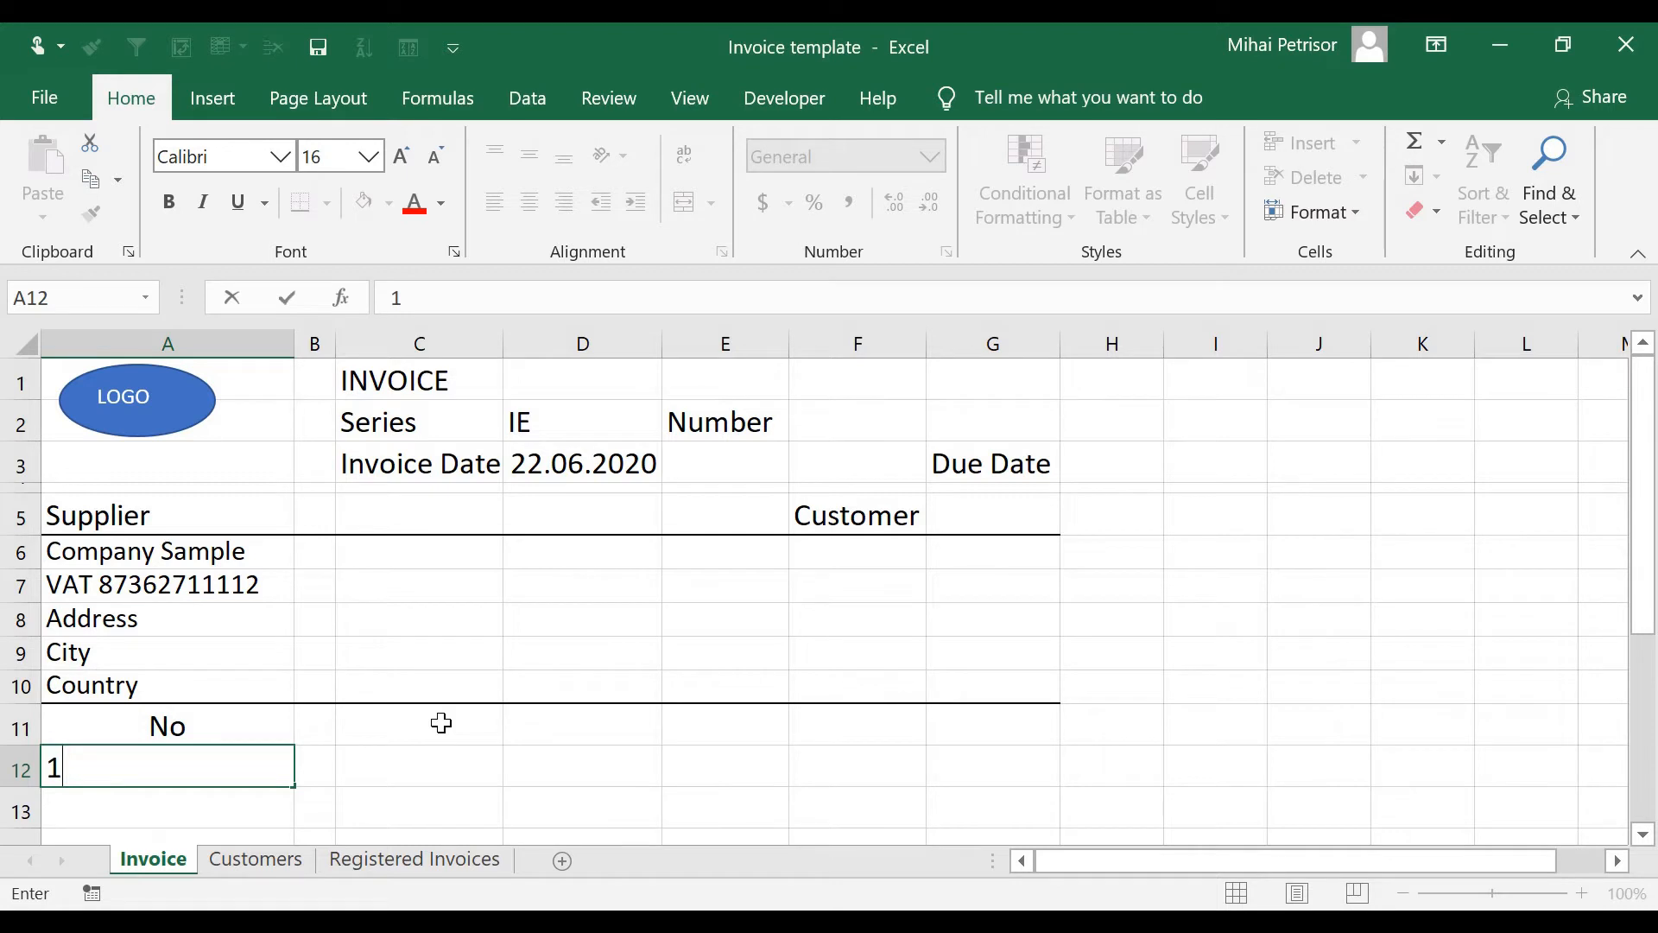
Enter the heading "Product/Service" in C11 and widen column C to fit it.
click(441, 723)
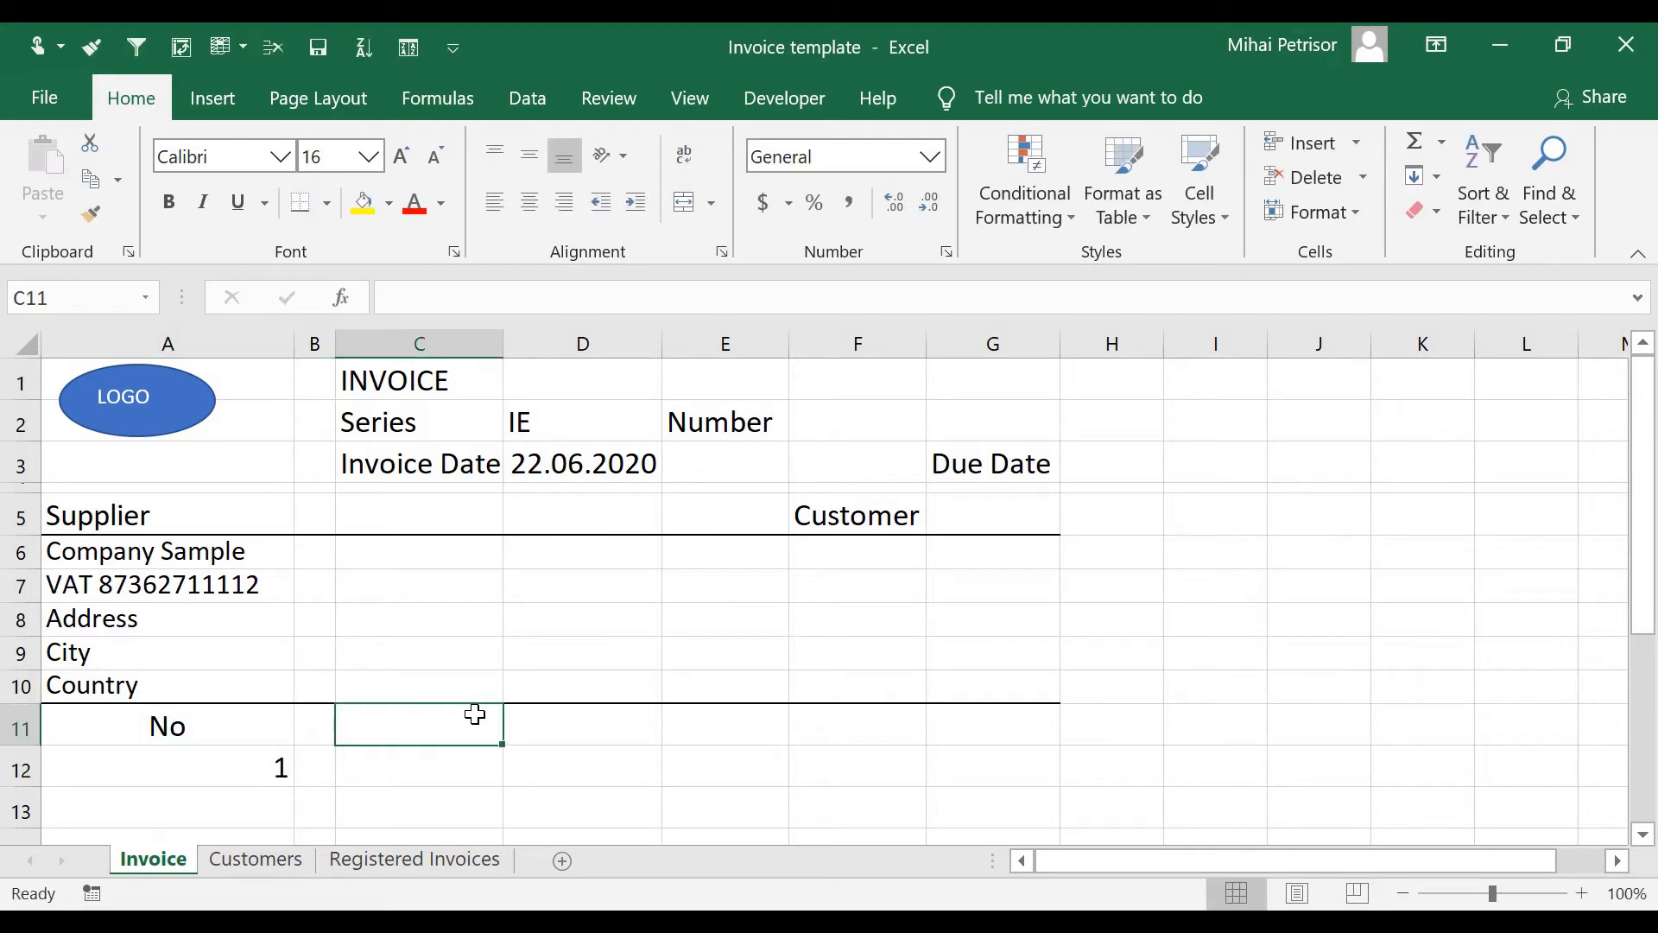
text(Product)
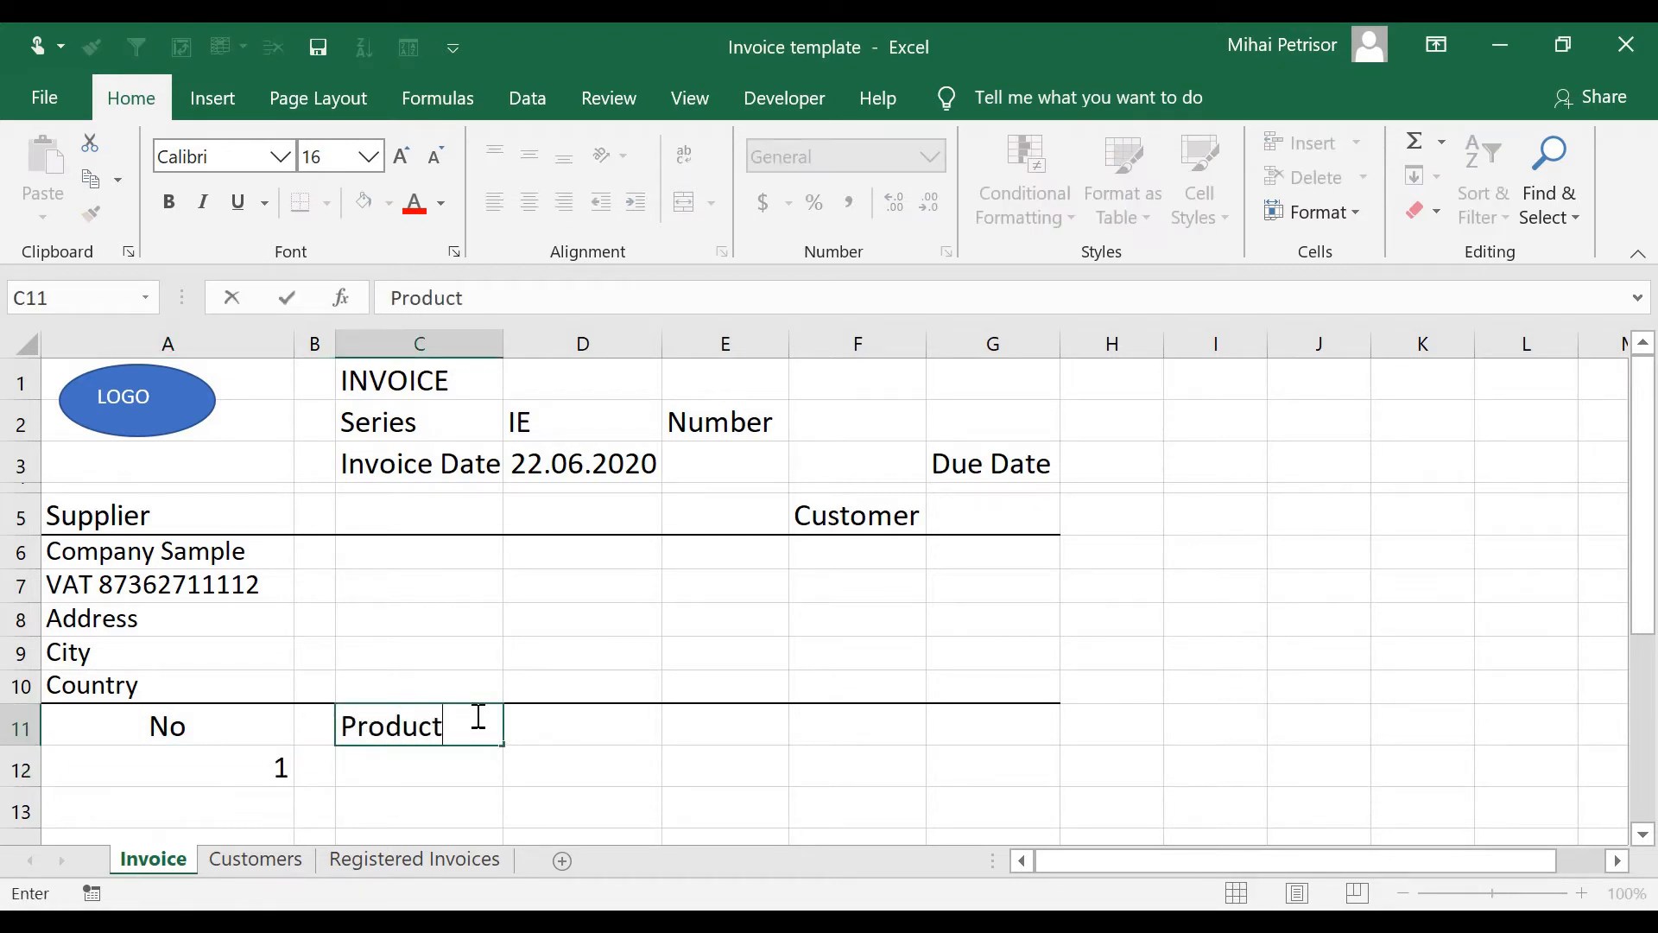
text(/Service)
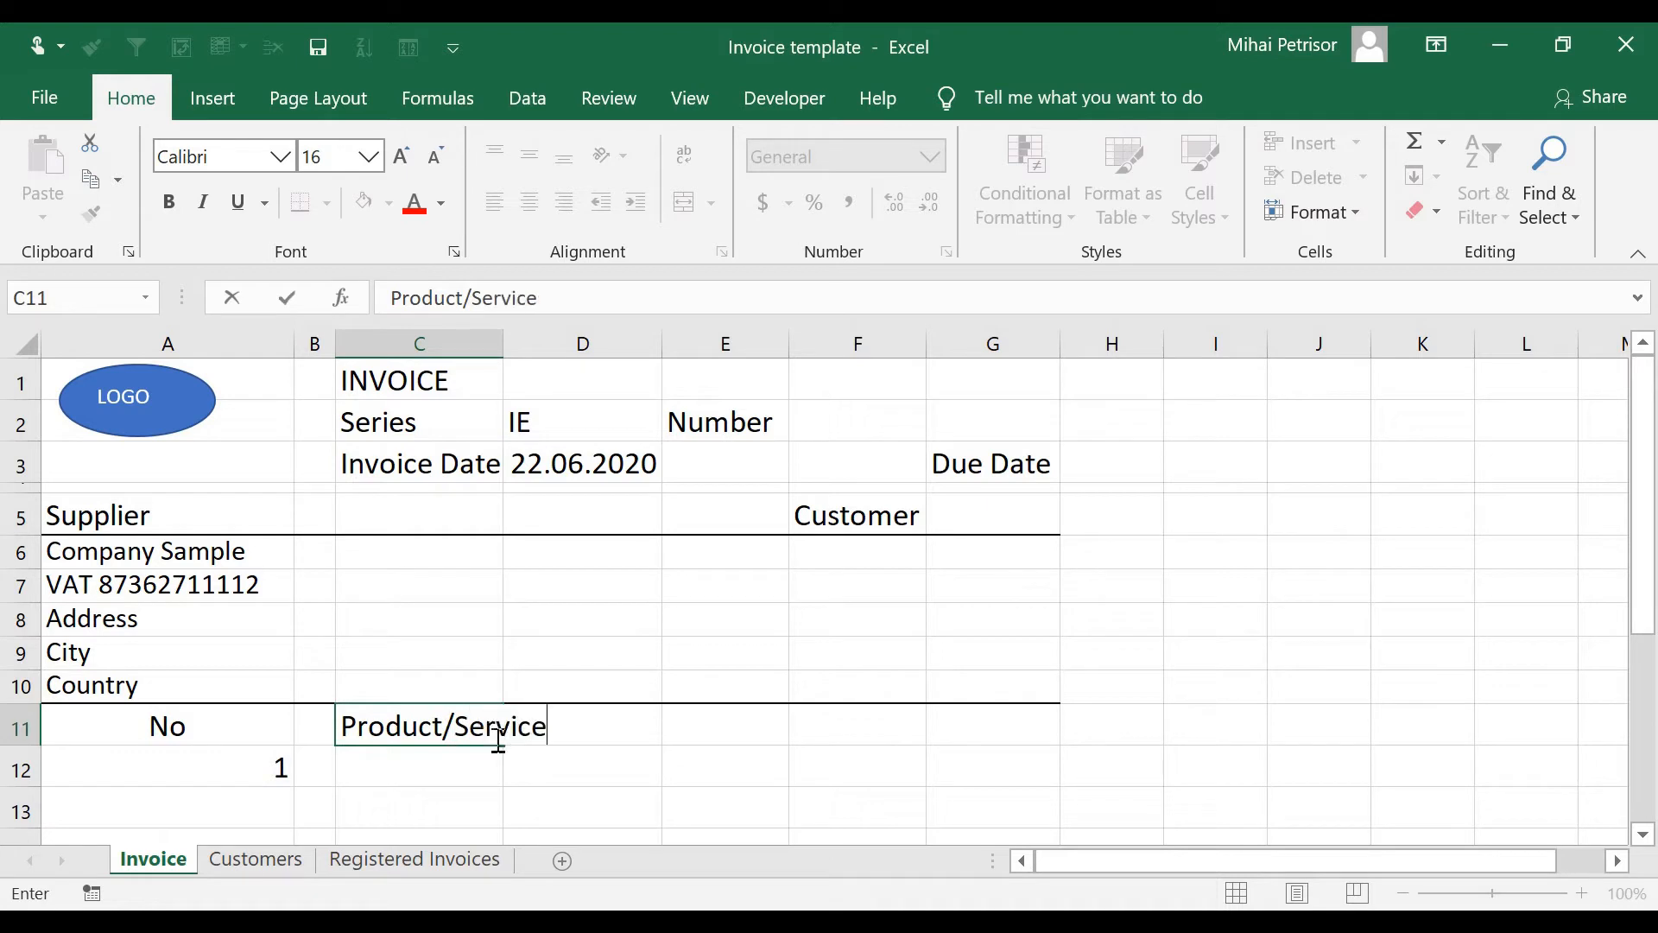
key(Return)
drag(504, 344, 561, 351)
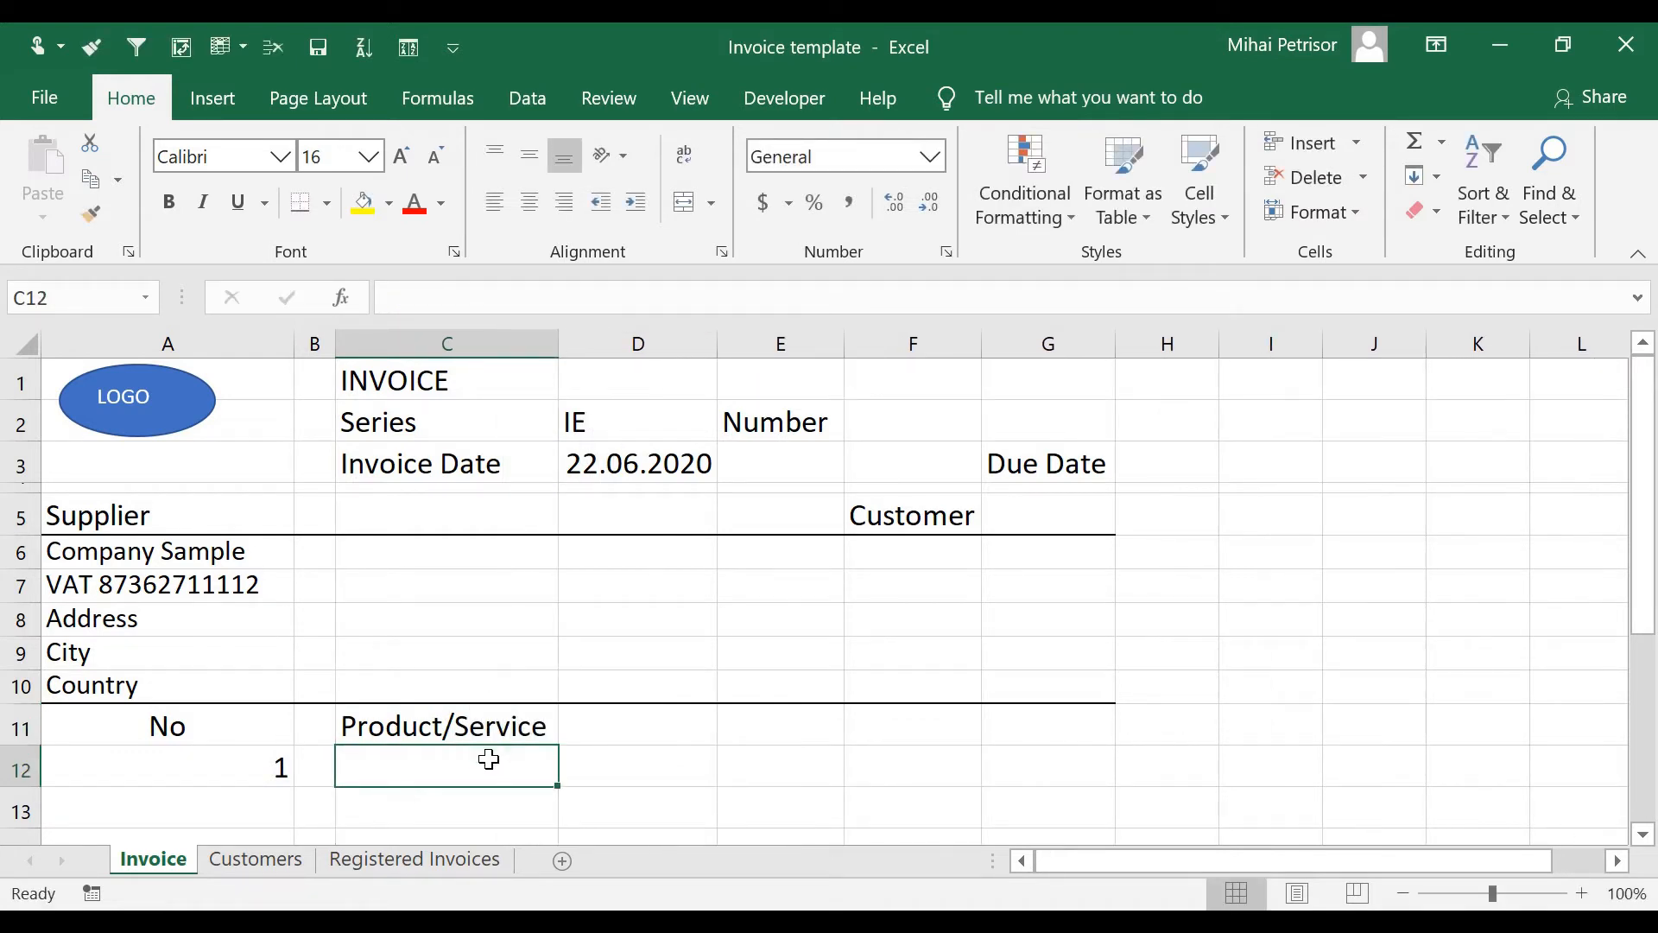
Add the headings "Quantity" in D11 and "Amount" in F11.
click(662, 727)
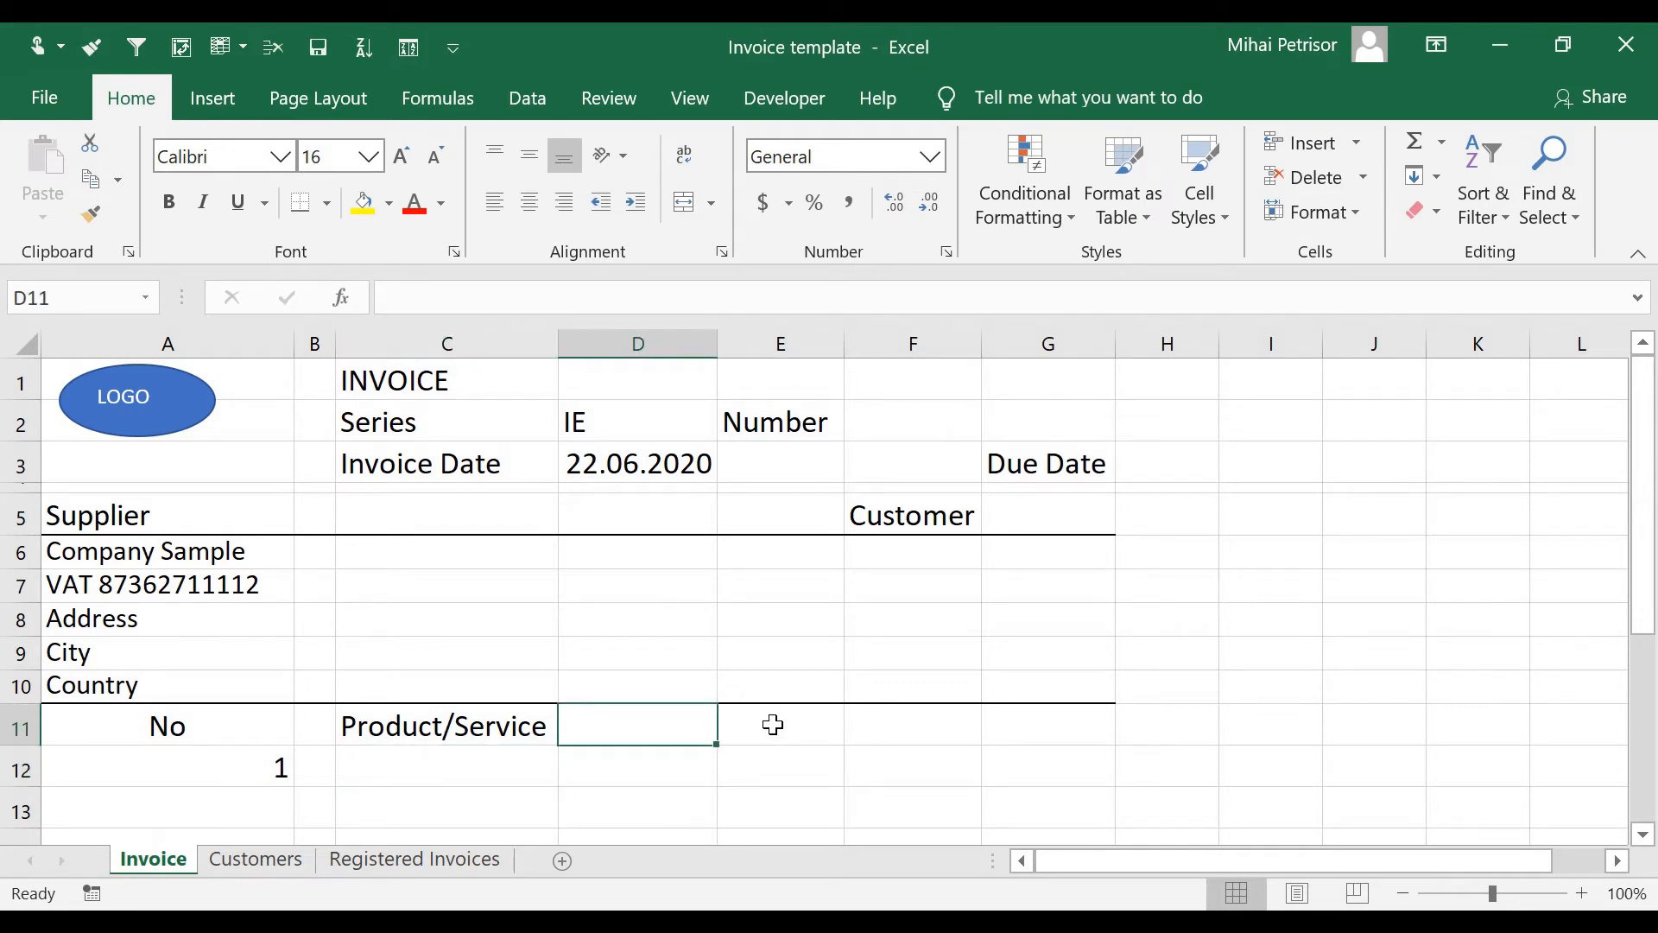
text(Quna)
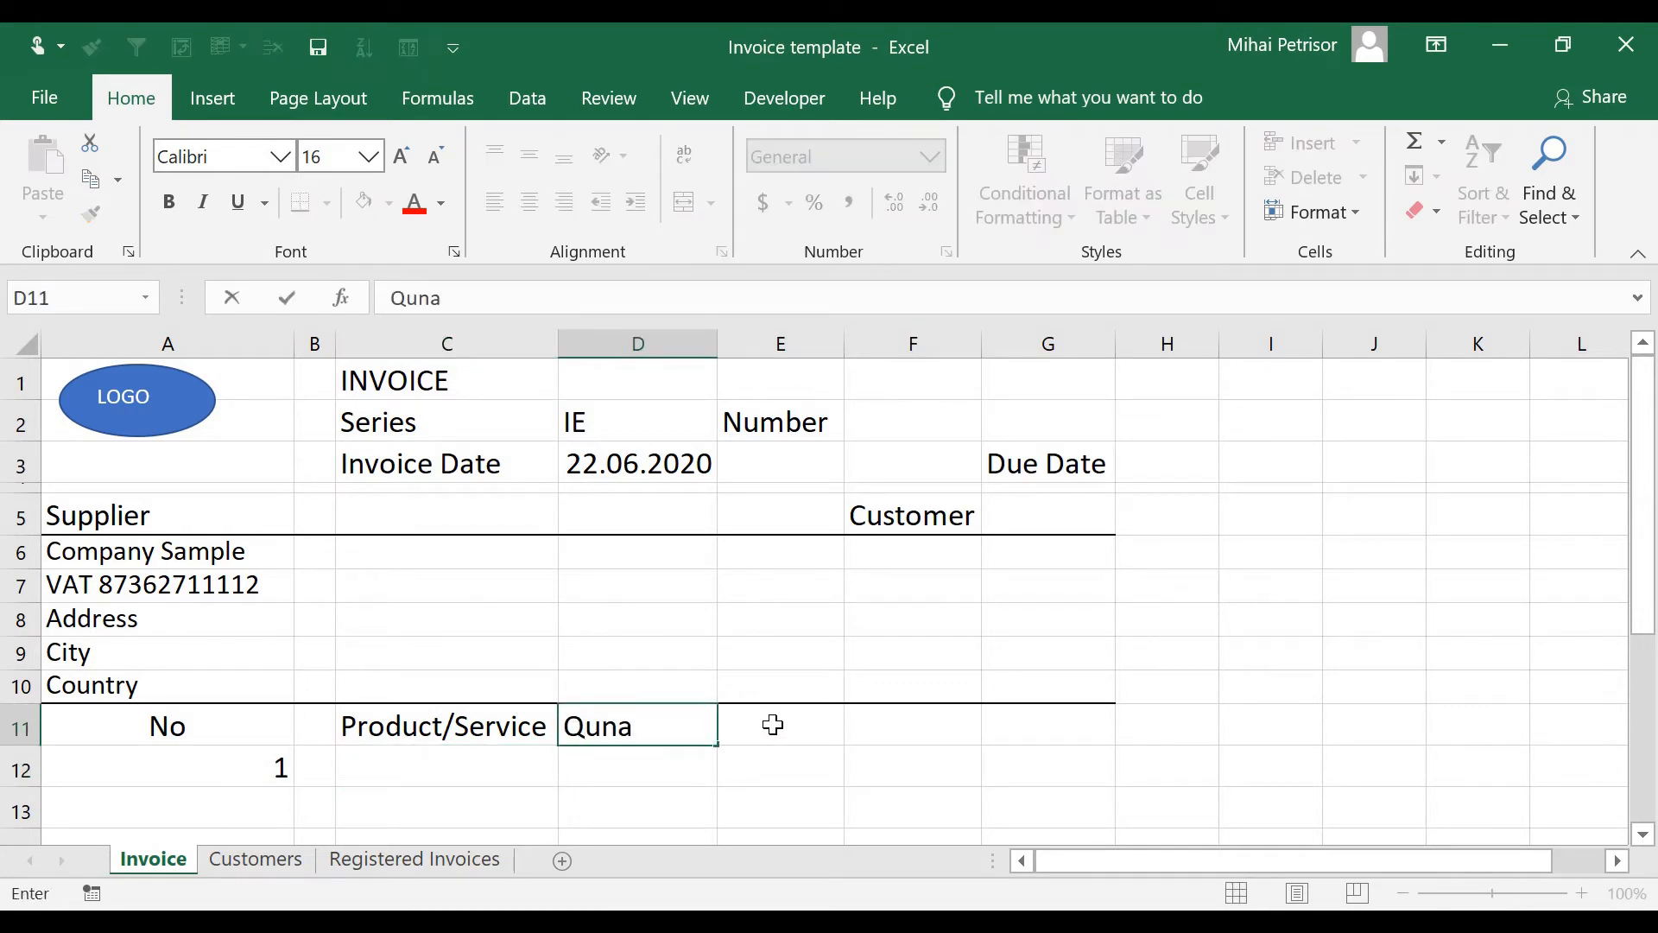
key(BackSpace)
key(BackSpace)
text(antity)
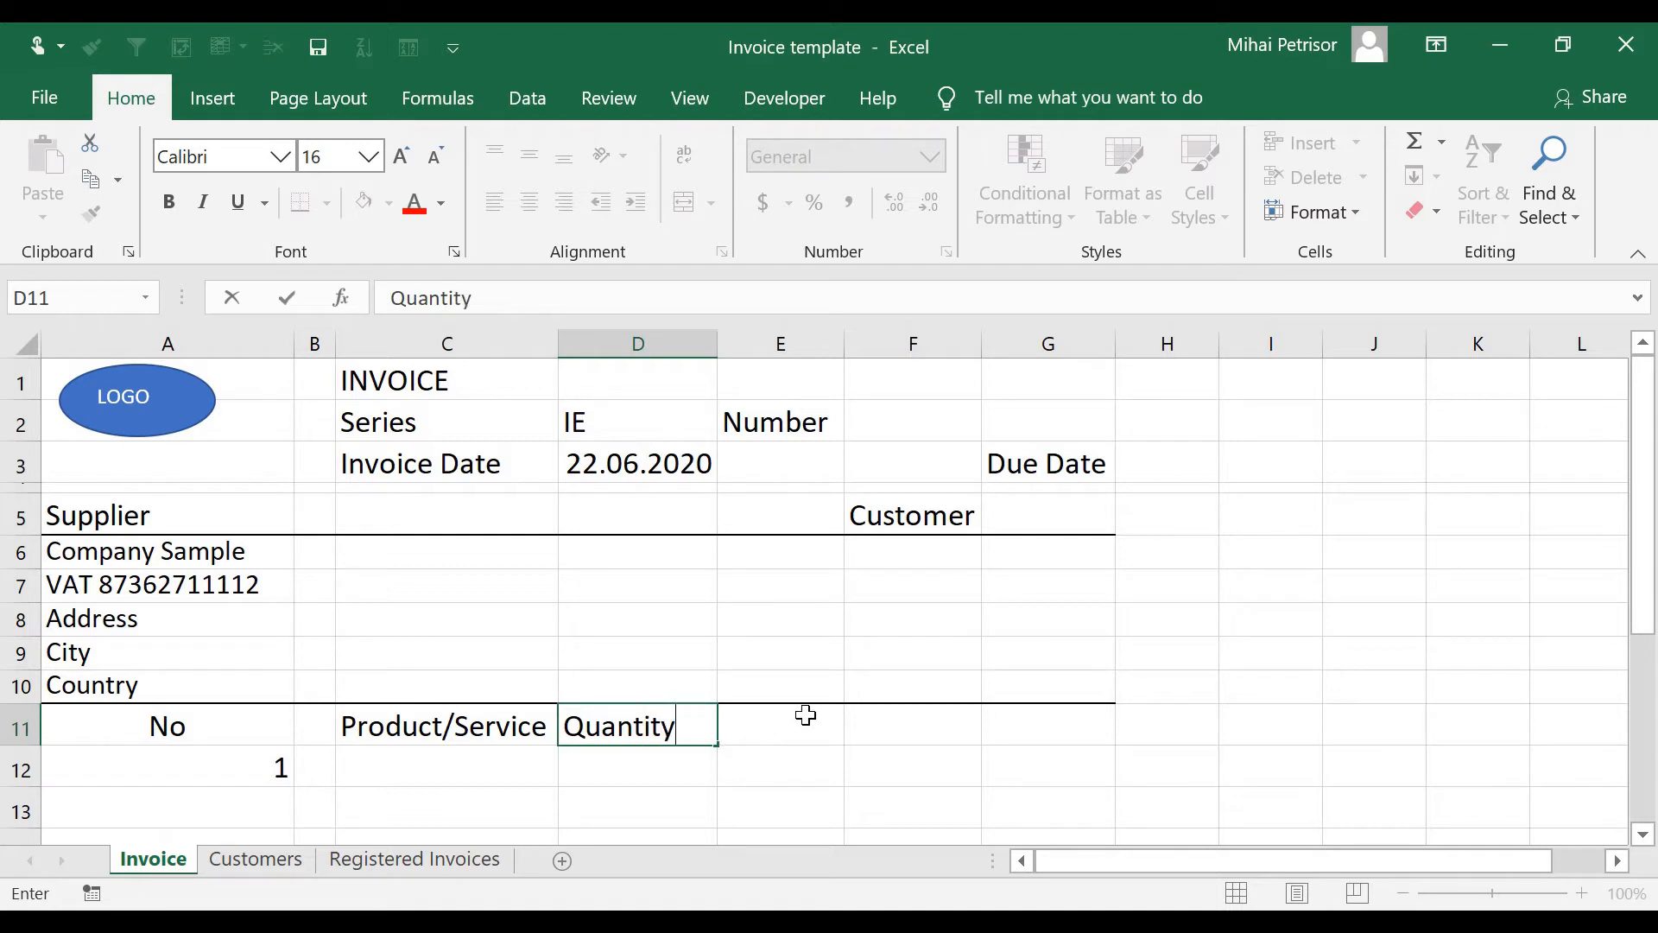
click(805, 715)
click(914, 719)
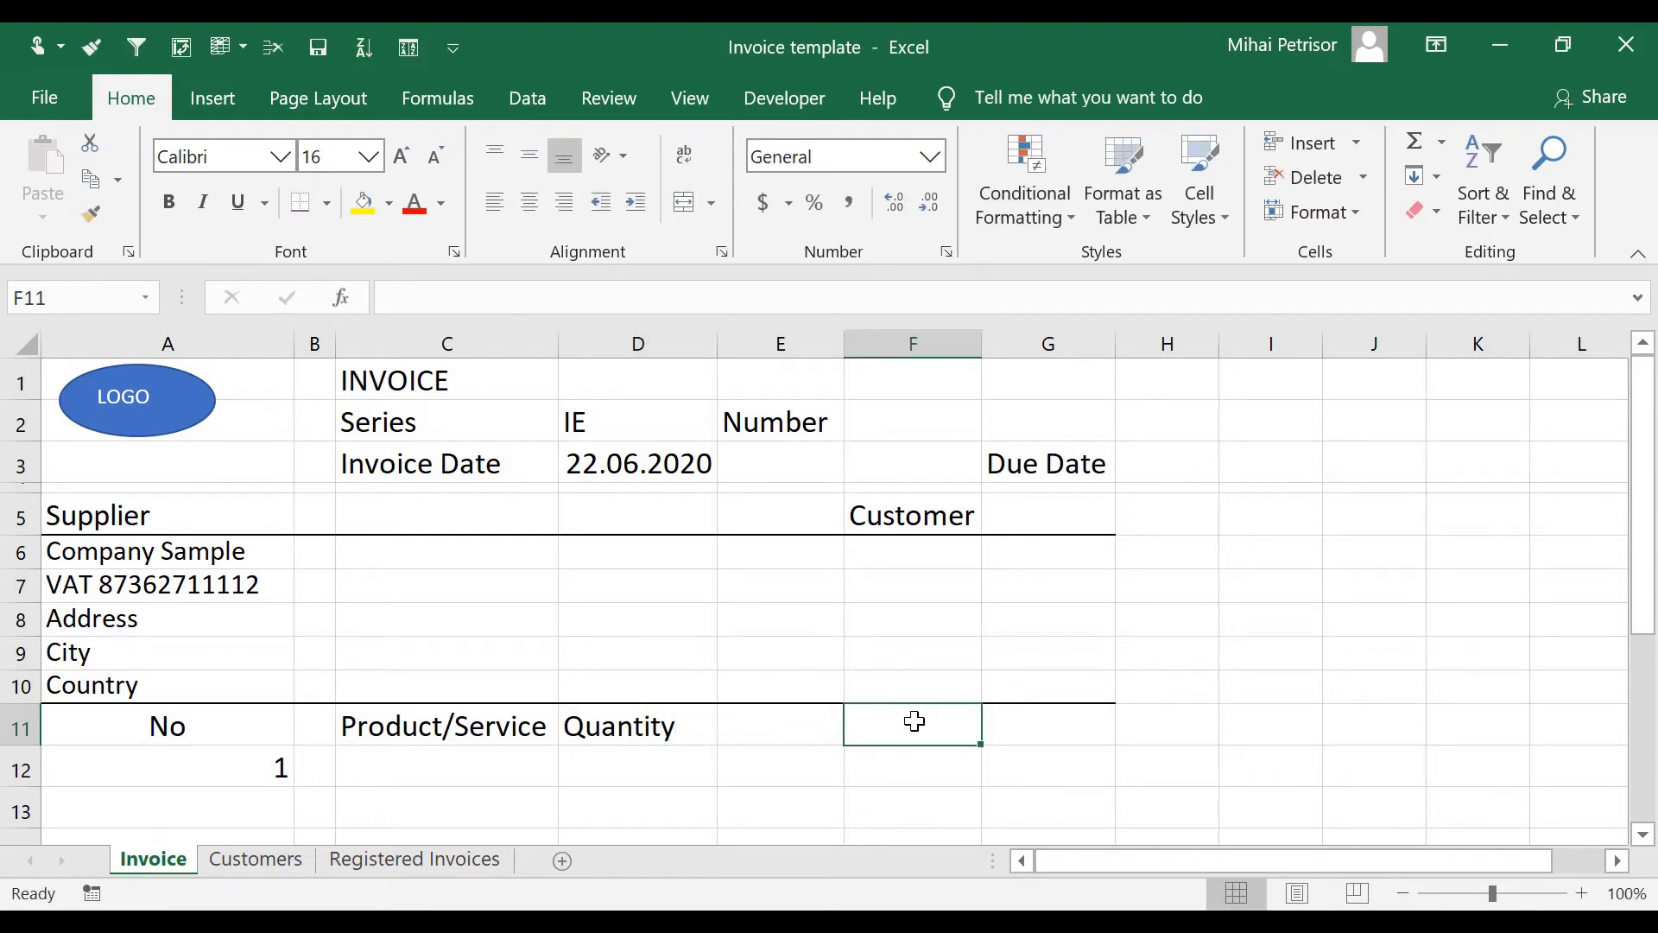
text(Amount)
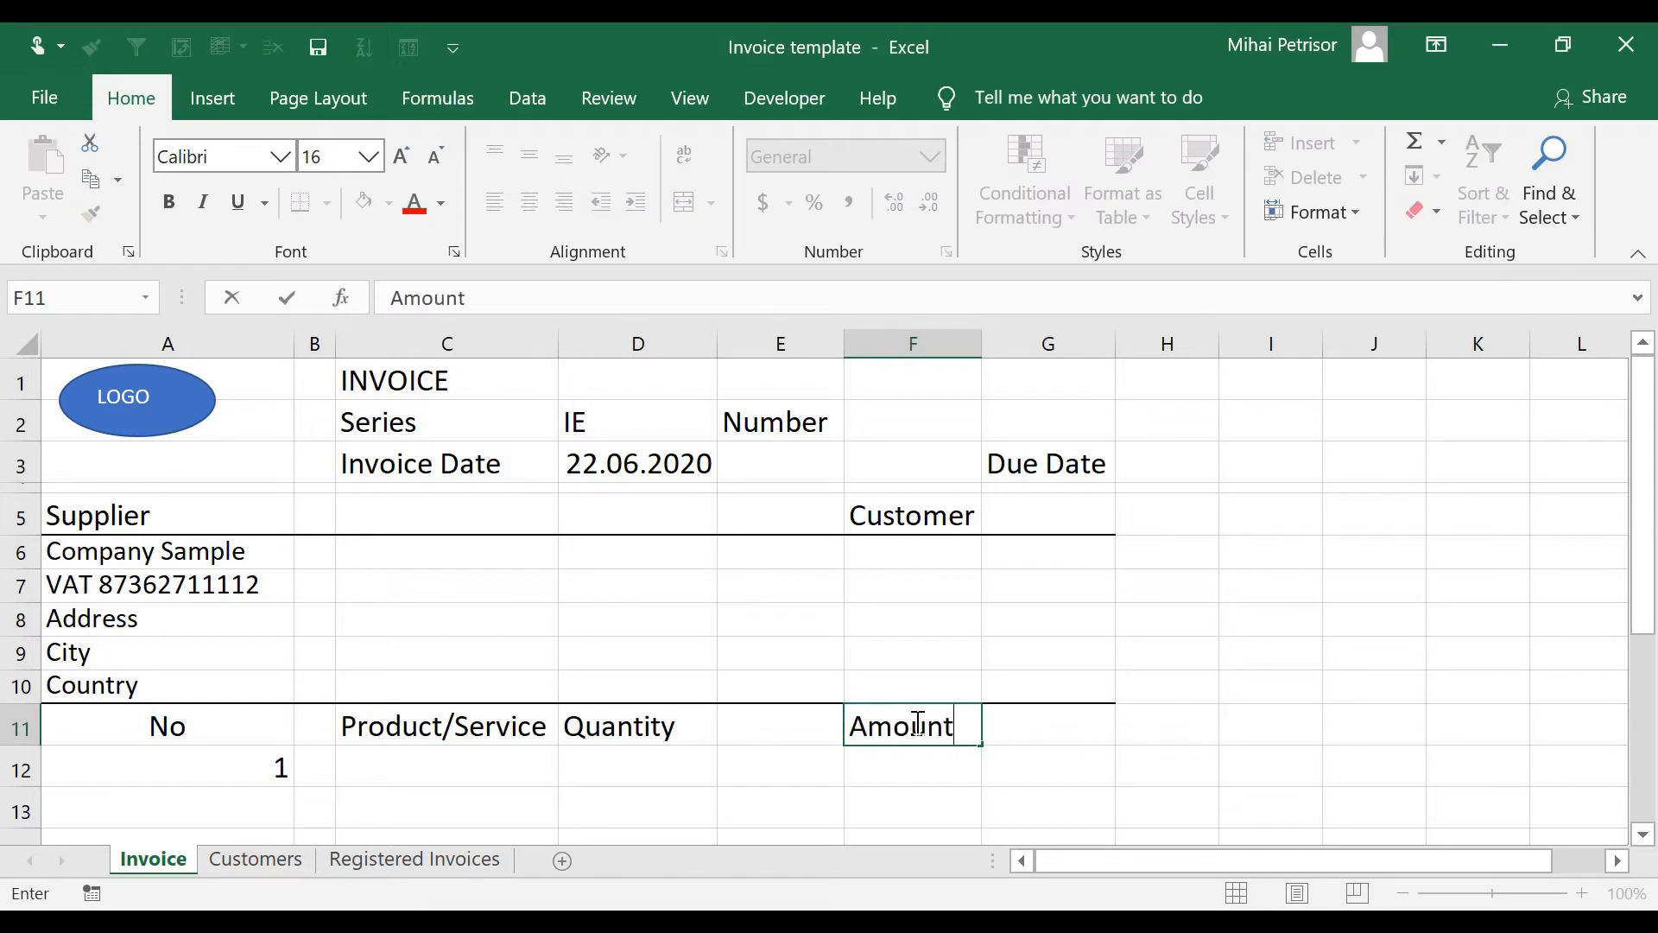
click(1077, 770)
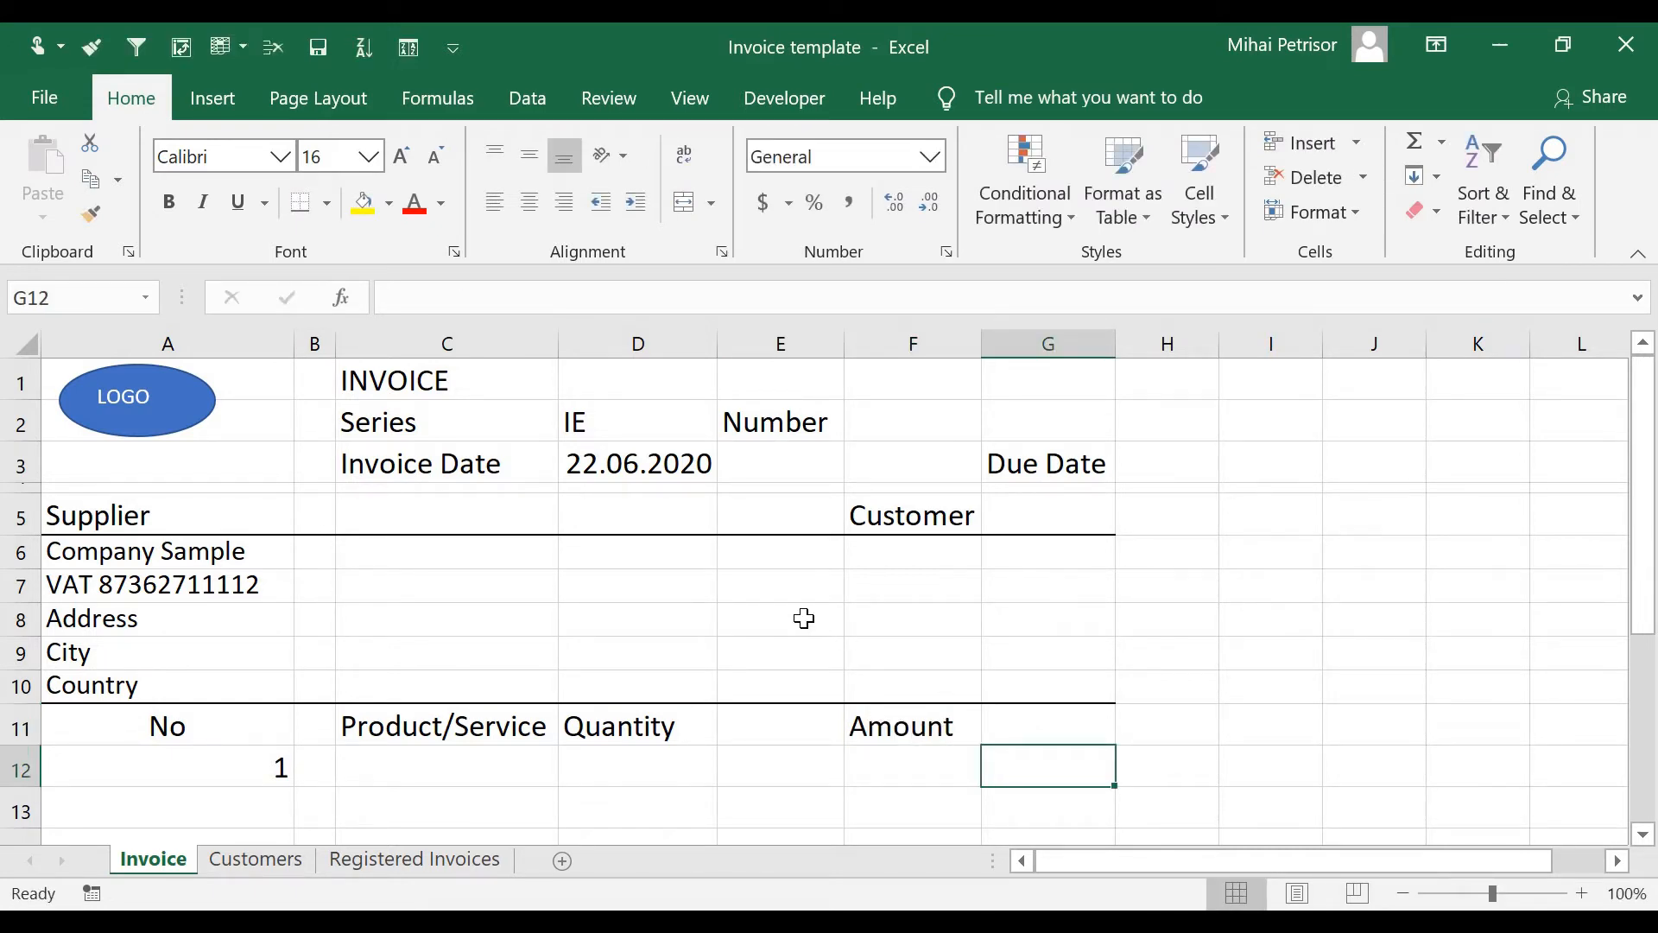
Copy the formatting of the City row 9 onto rows 11 and 12 with Format Painter.
click(21, 654)
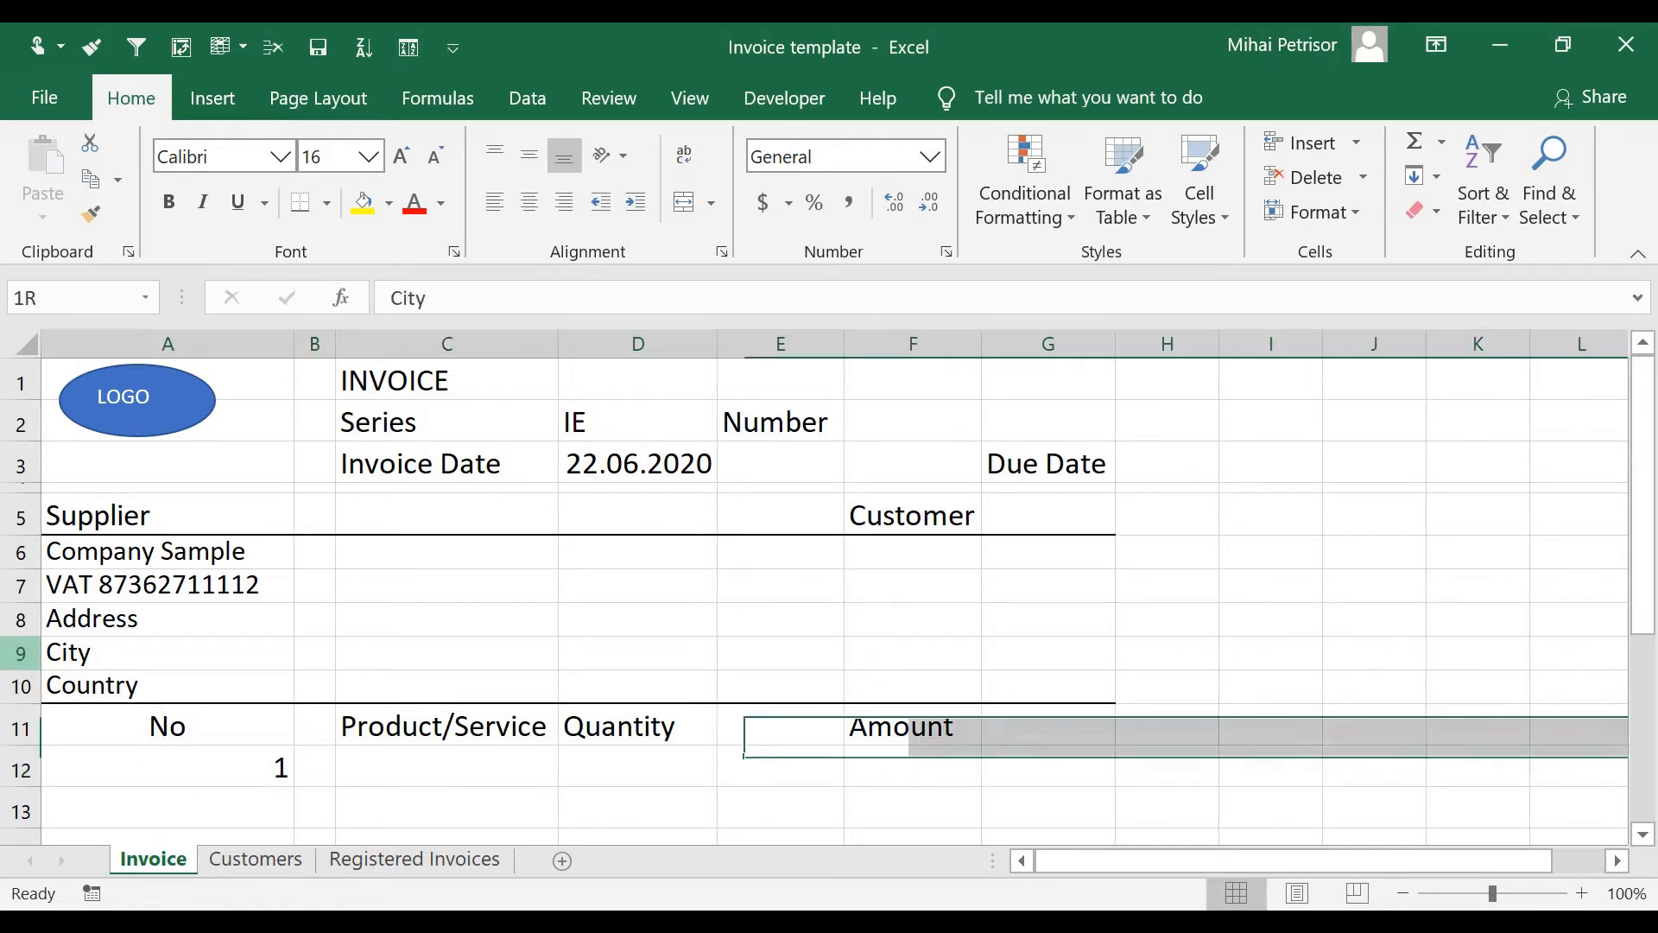
key(alt+2)
click(23, 739)
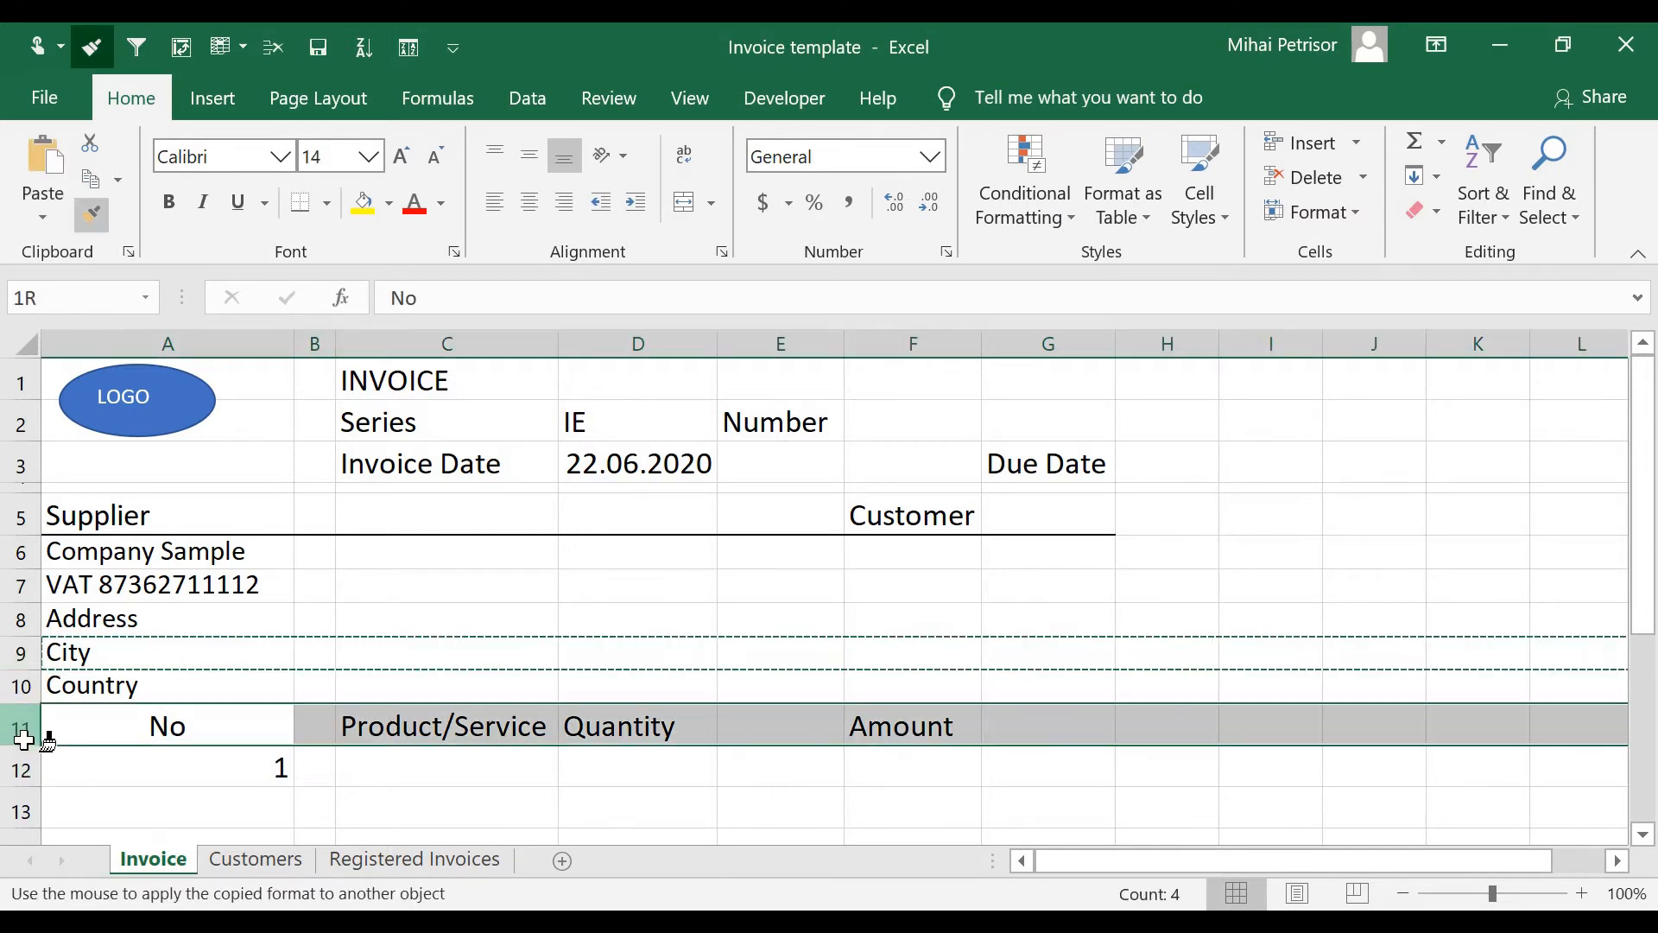
drag(23, 739, 29, 769)
Make the item table headings in A11 to F11 bold and centre them horizontally.
drag(233, 730, 933, 729)
click(169, 204)
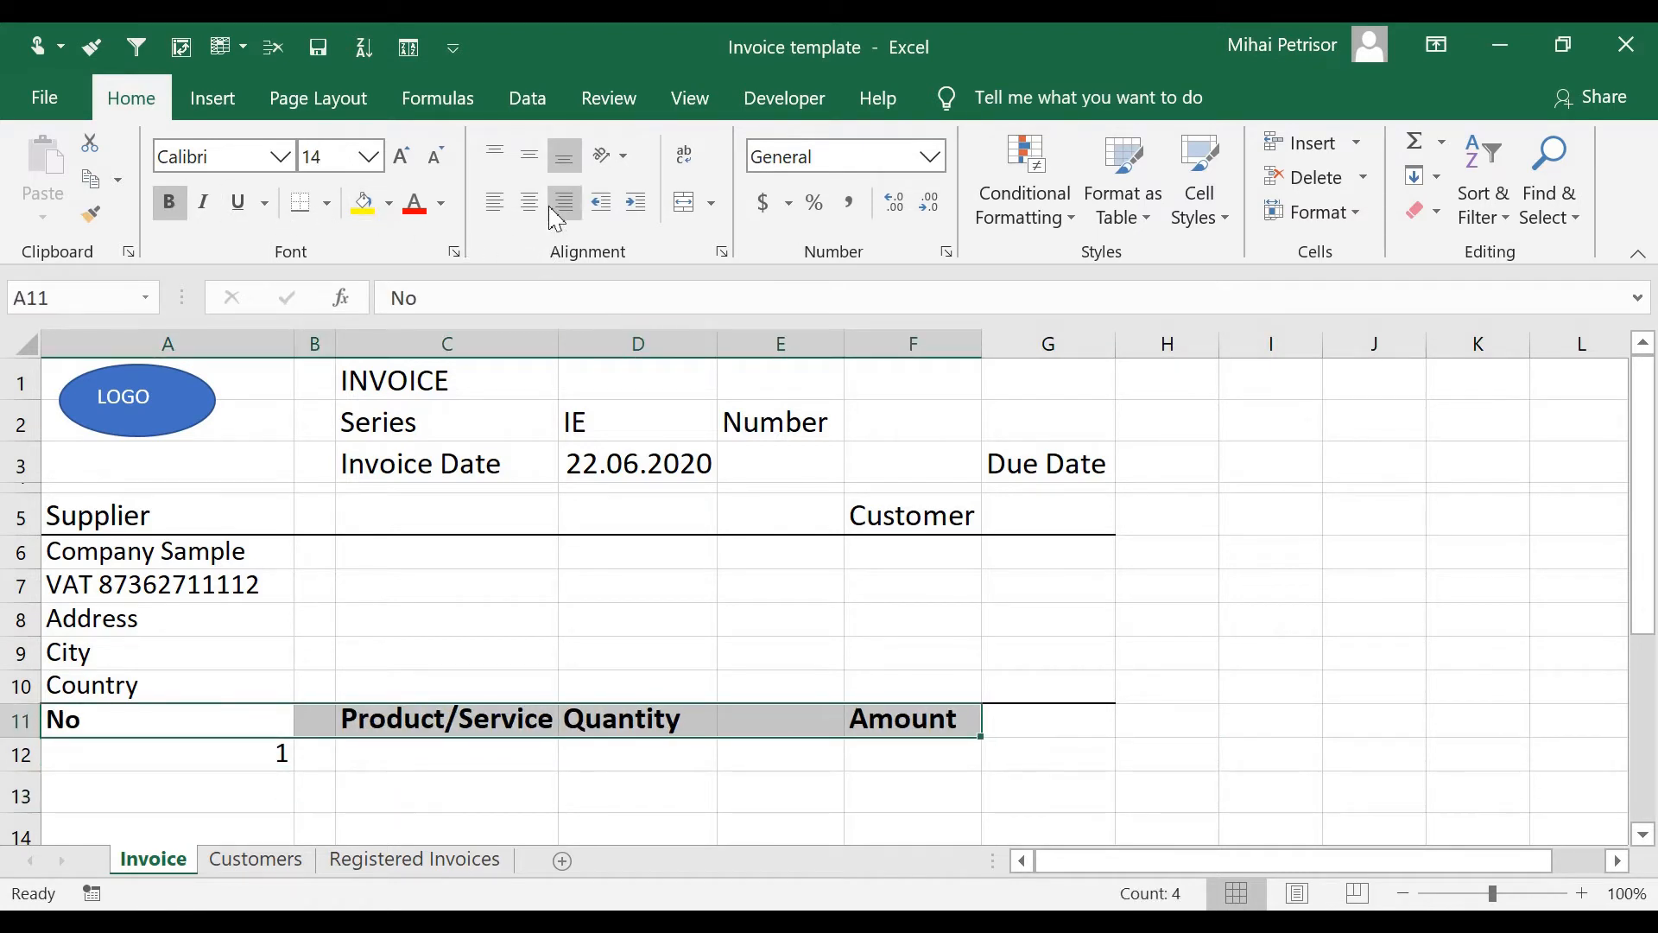
click(529, 202)
click(521, 549)
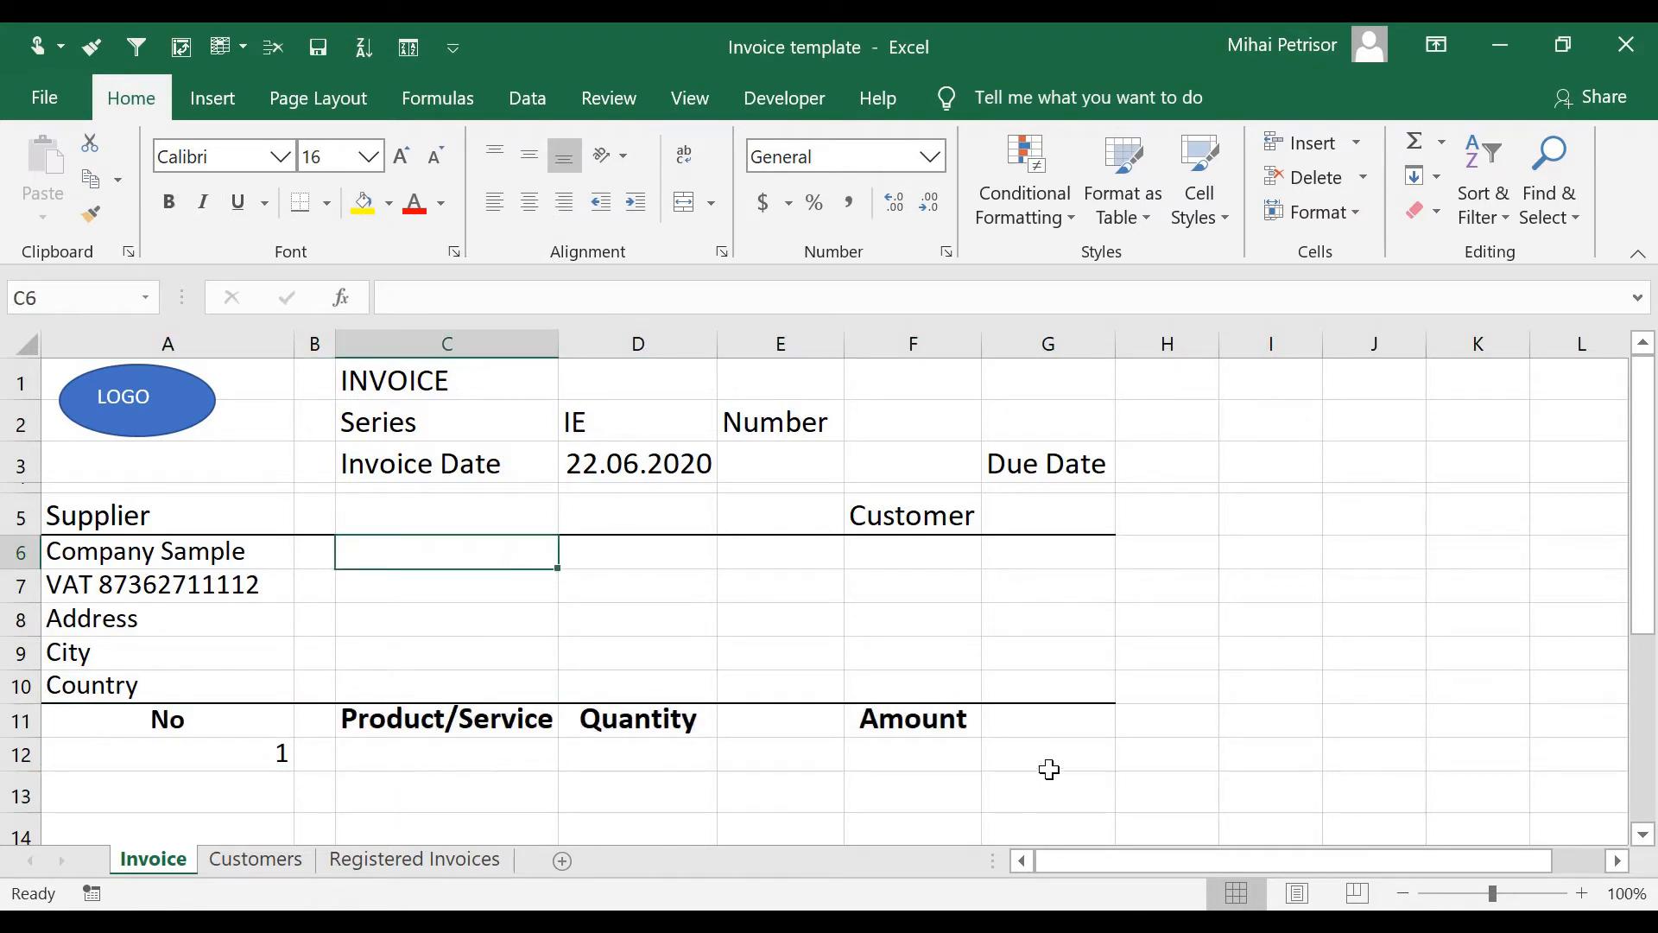
Centre the line number in cell A12 horizontally.
click(248, 775)
click(182, 749)
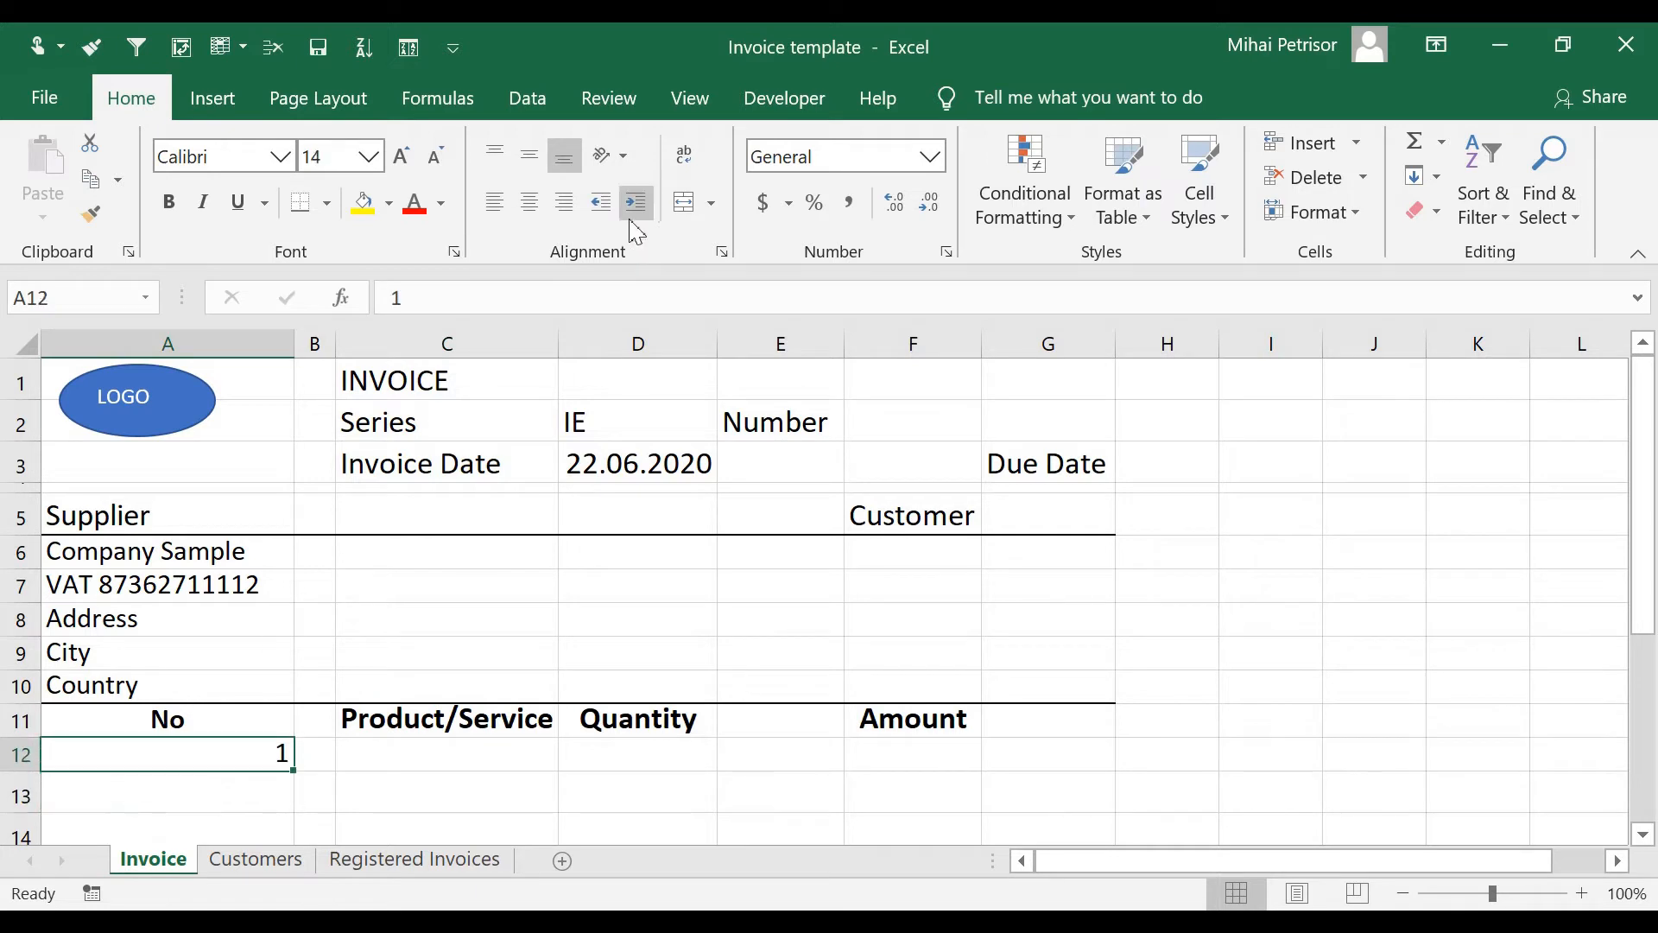
click(530, 202)
click(458, 756)
click(643, 652)
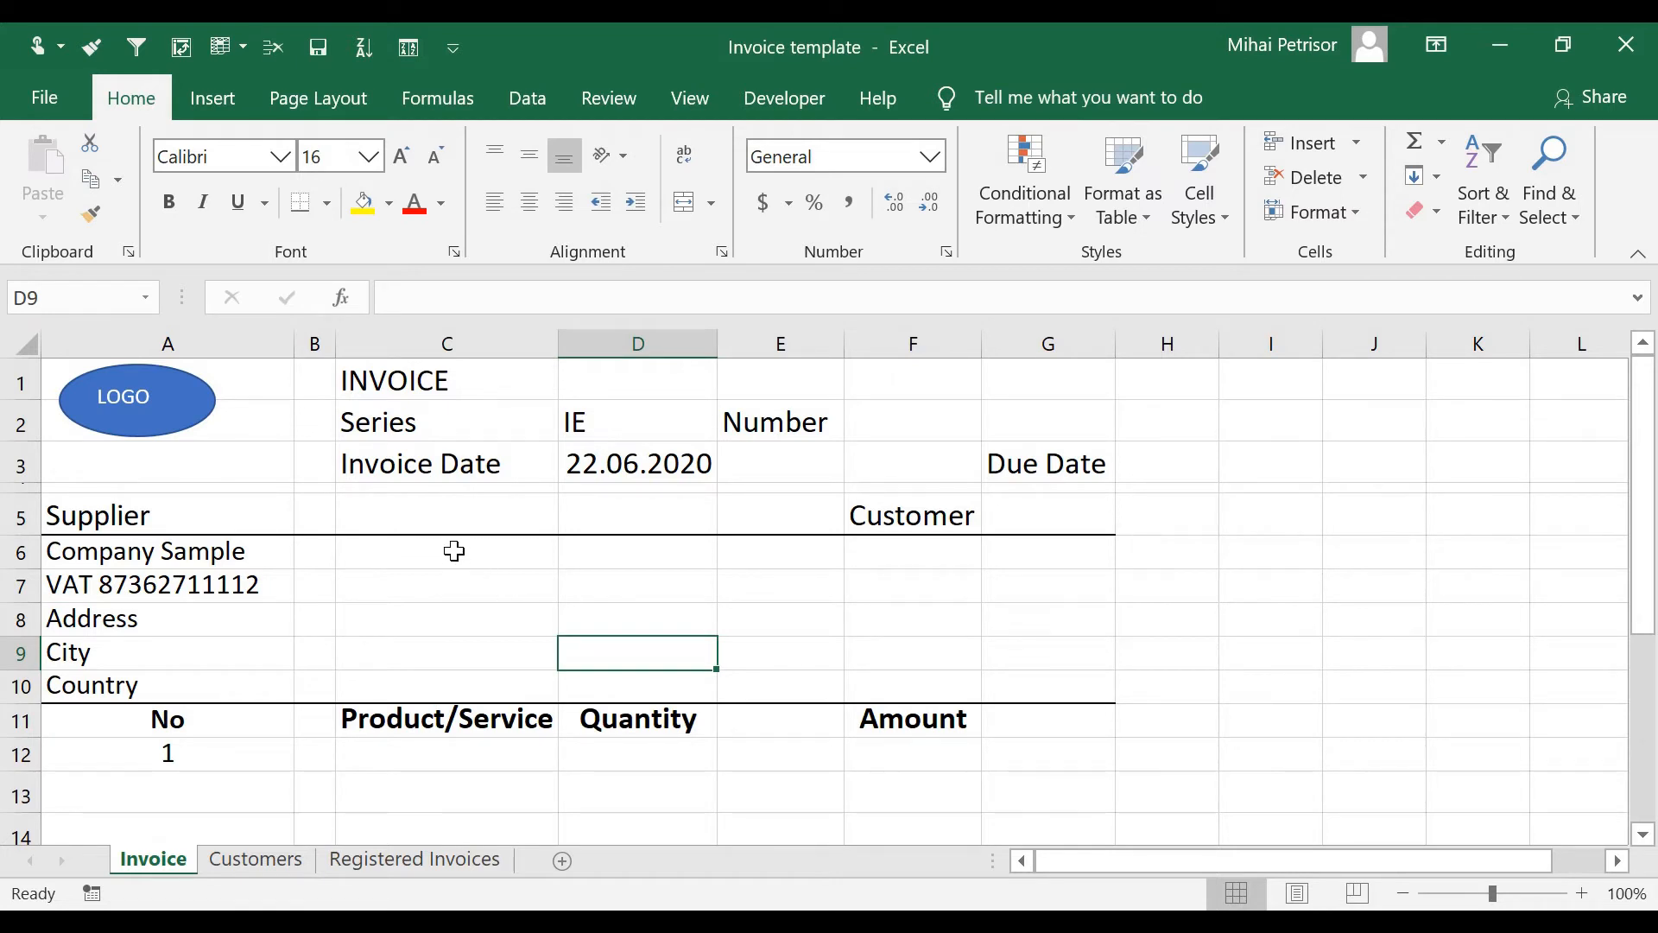
Hide the gridlines on the Invoice sheet.
click(25, 345)
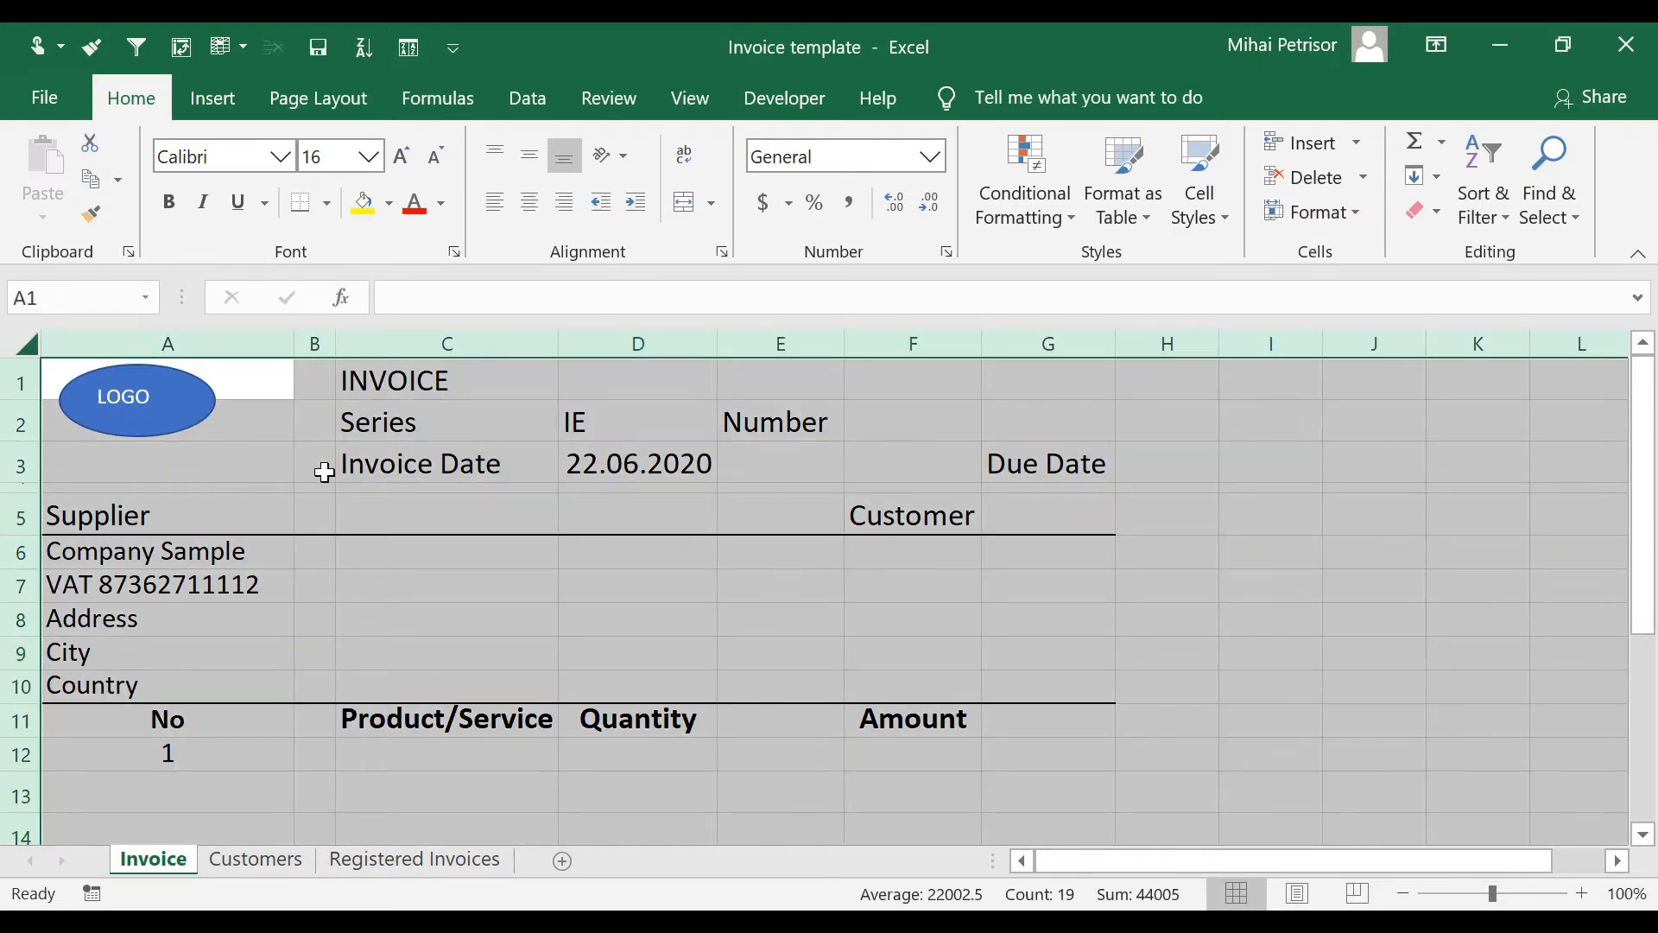
click(489, 518)
click(1248, 557)
click(551, 598)
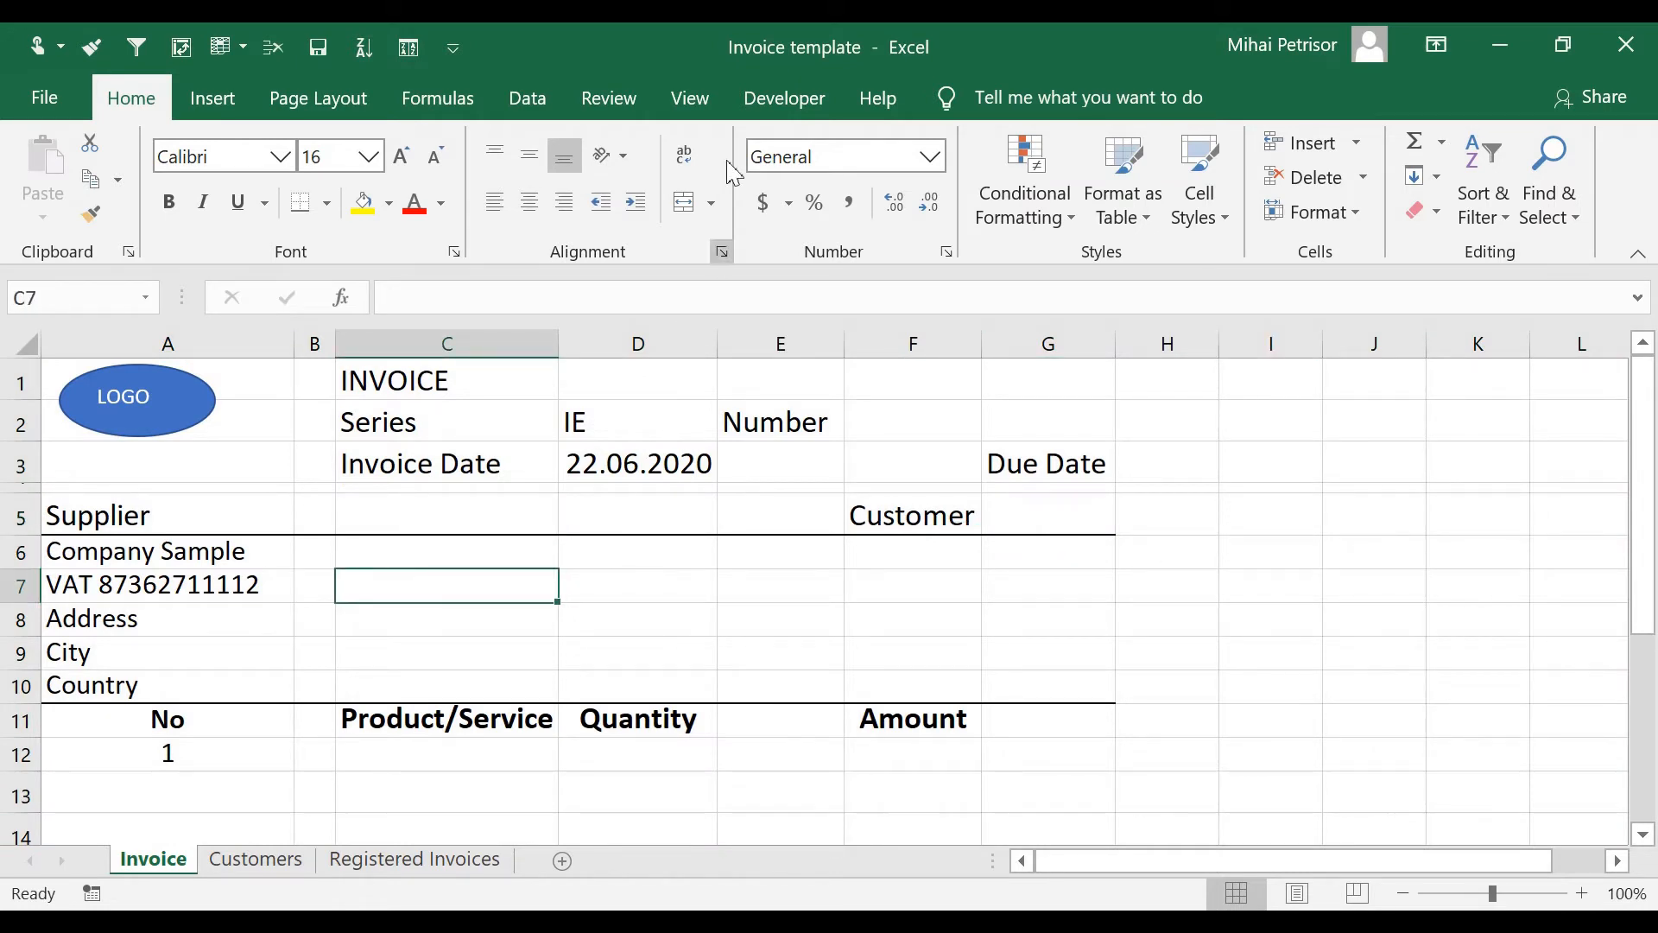
click(695, 102)
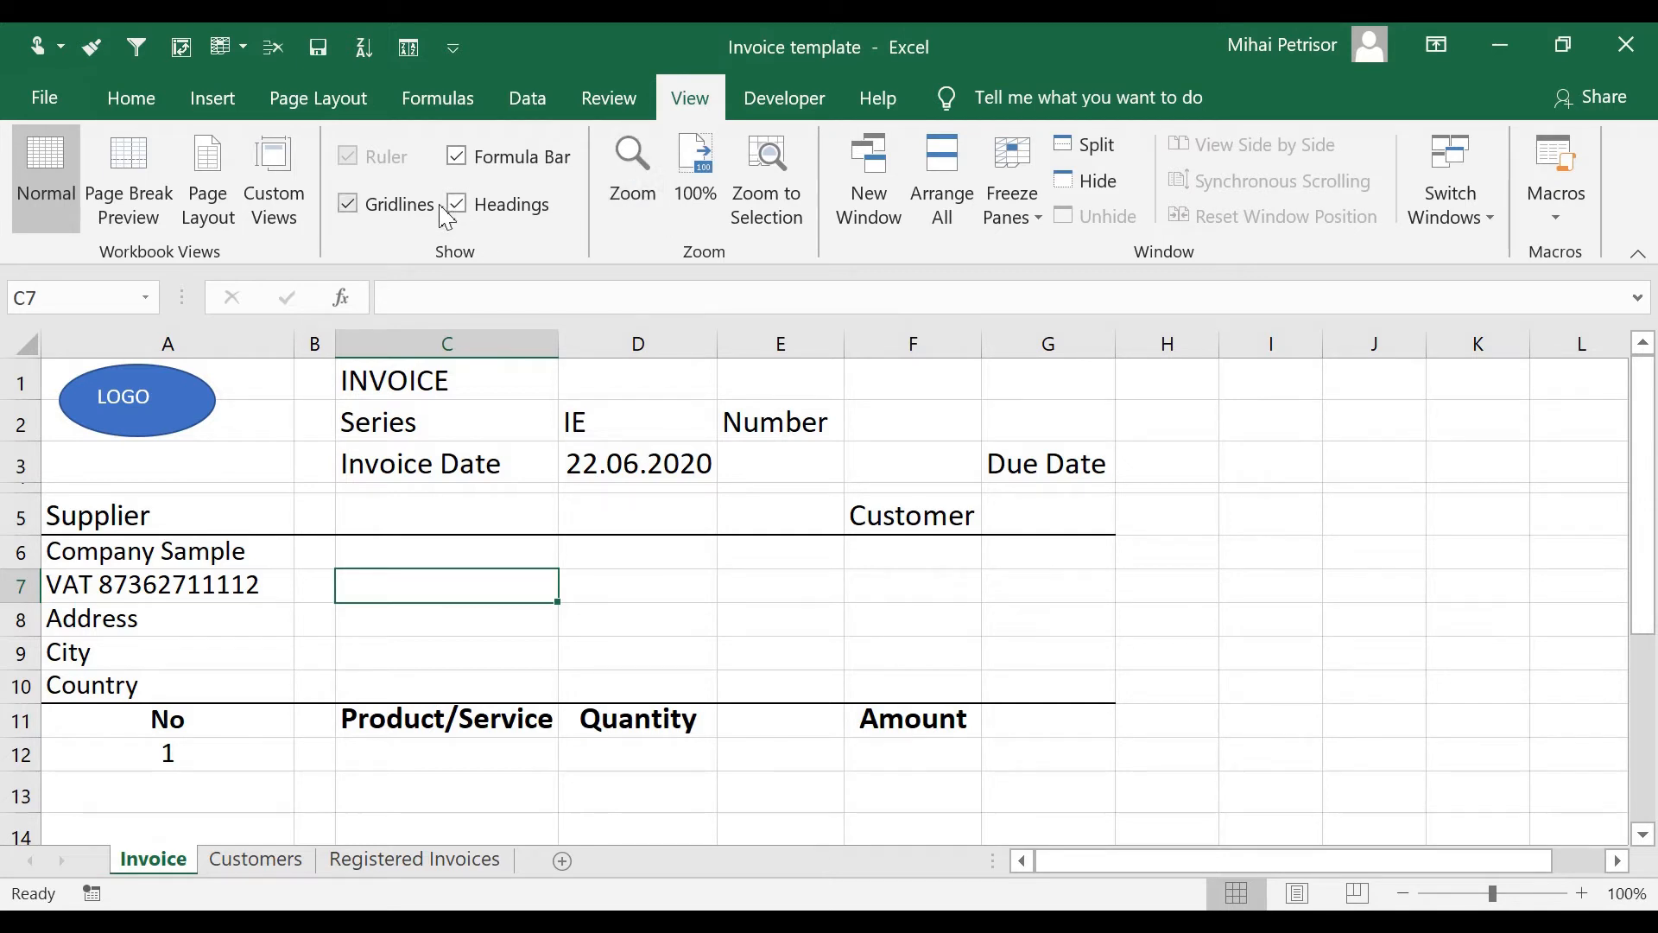
click(352, 205)
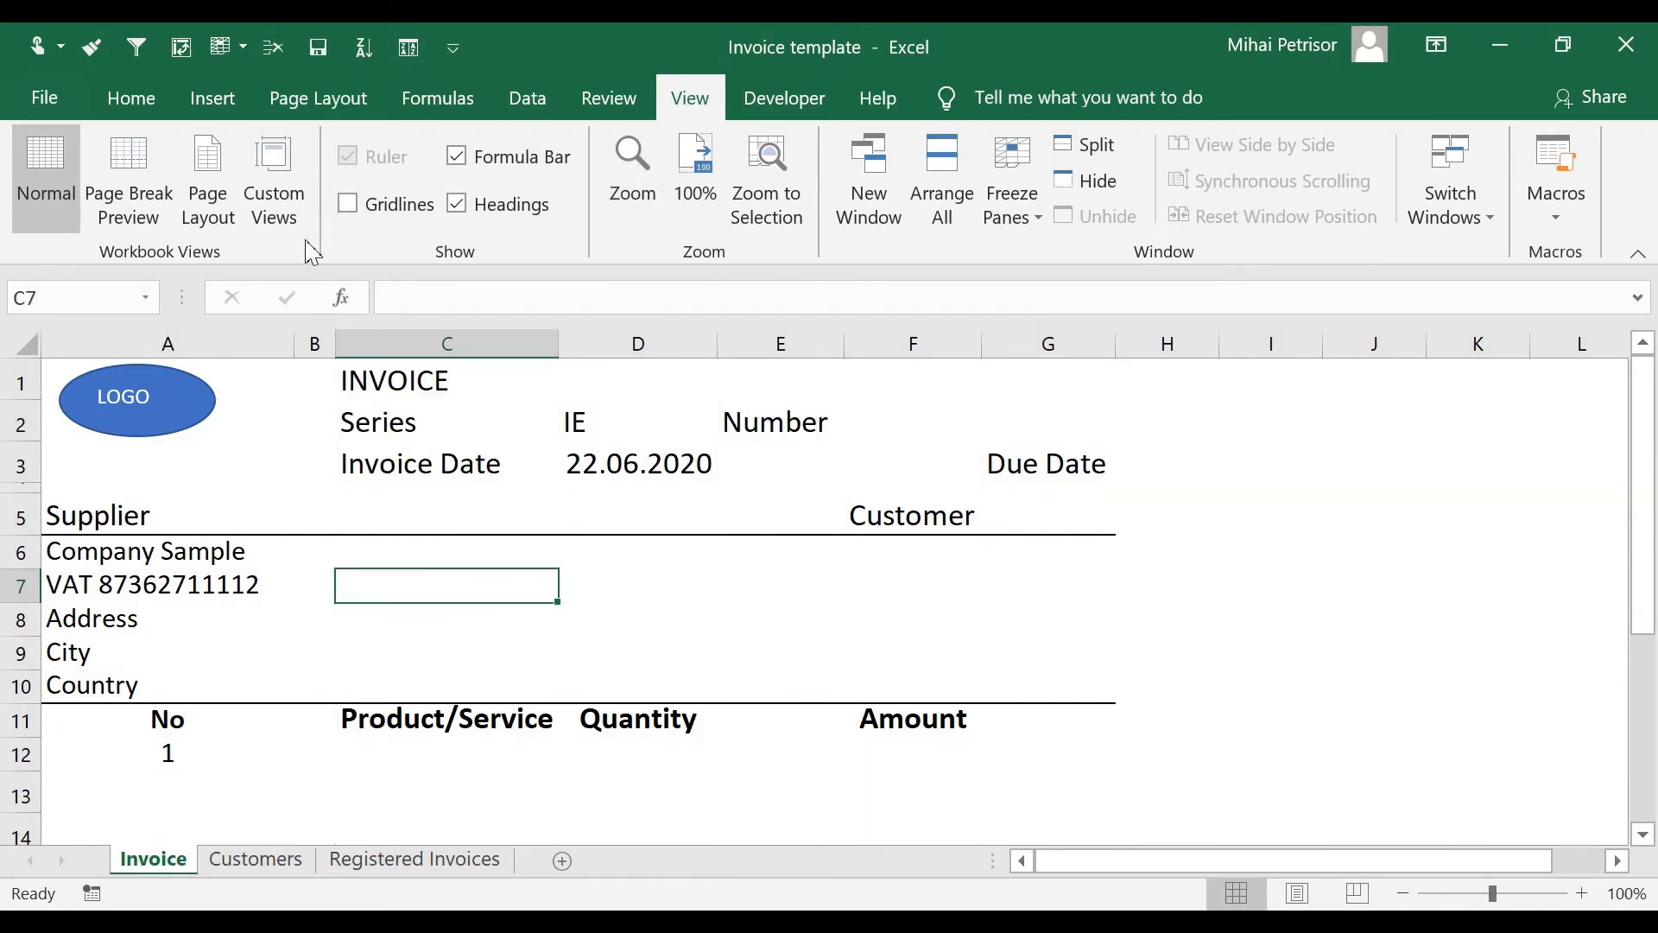
click(618, 648)
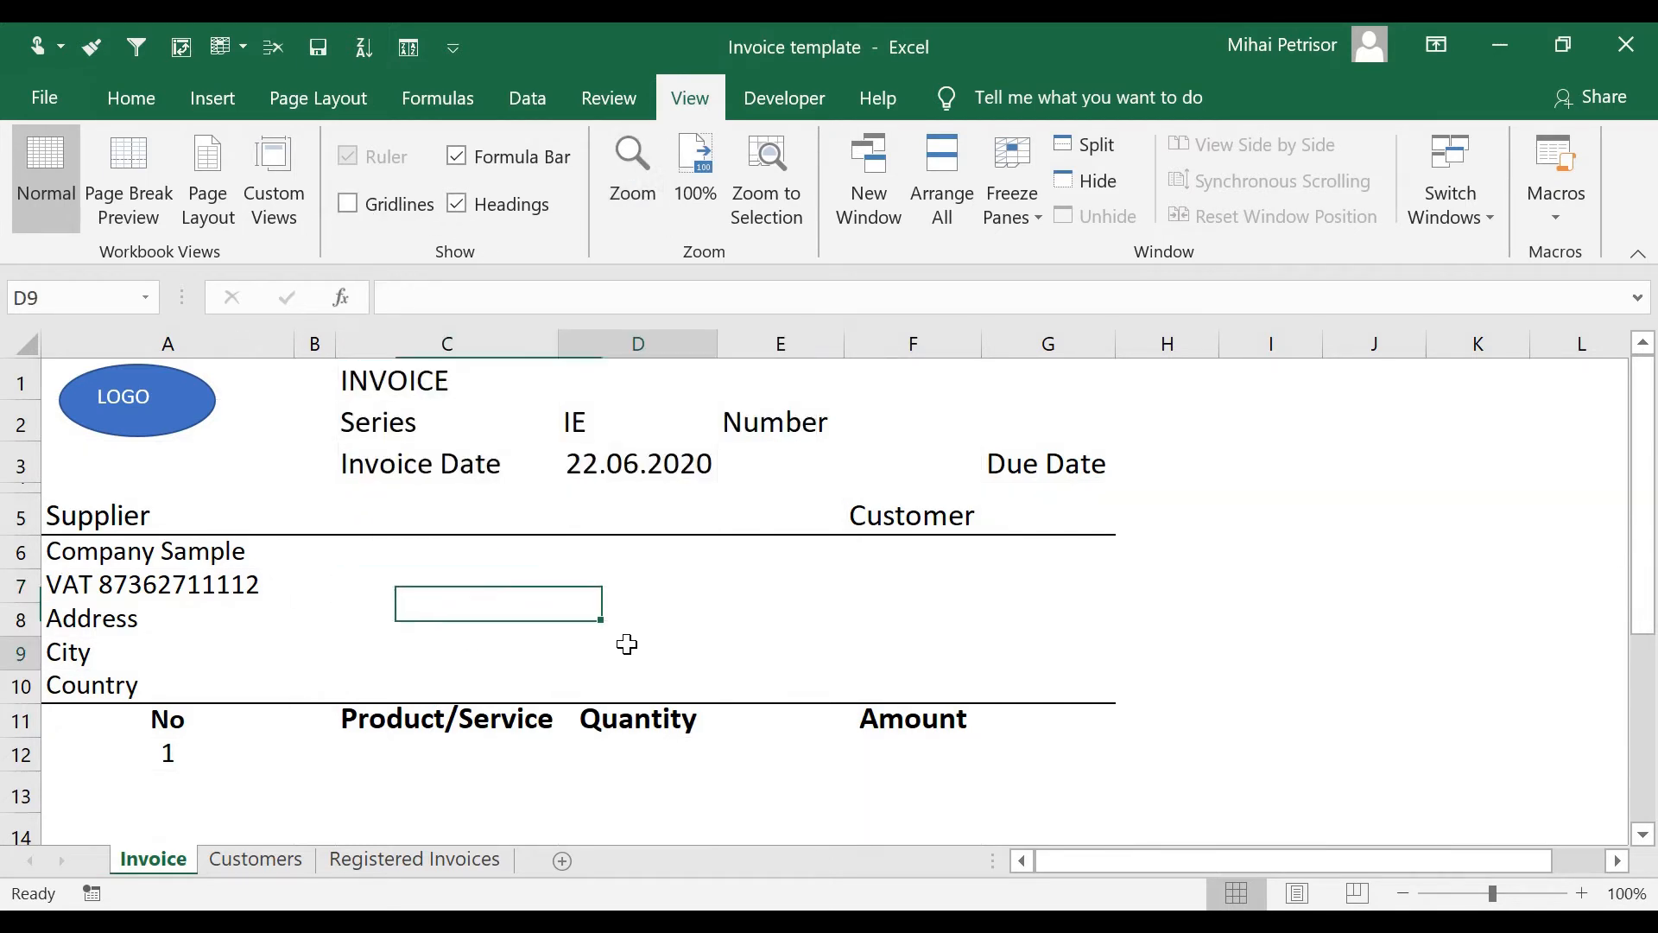
click(120, 105)
click(903, 522)
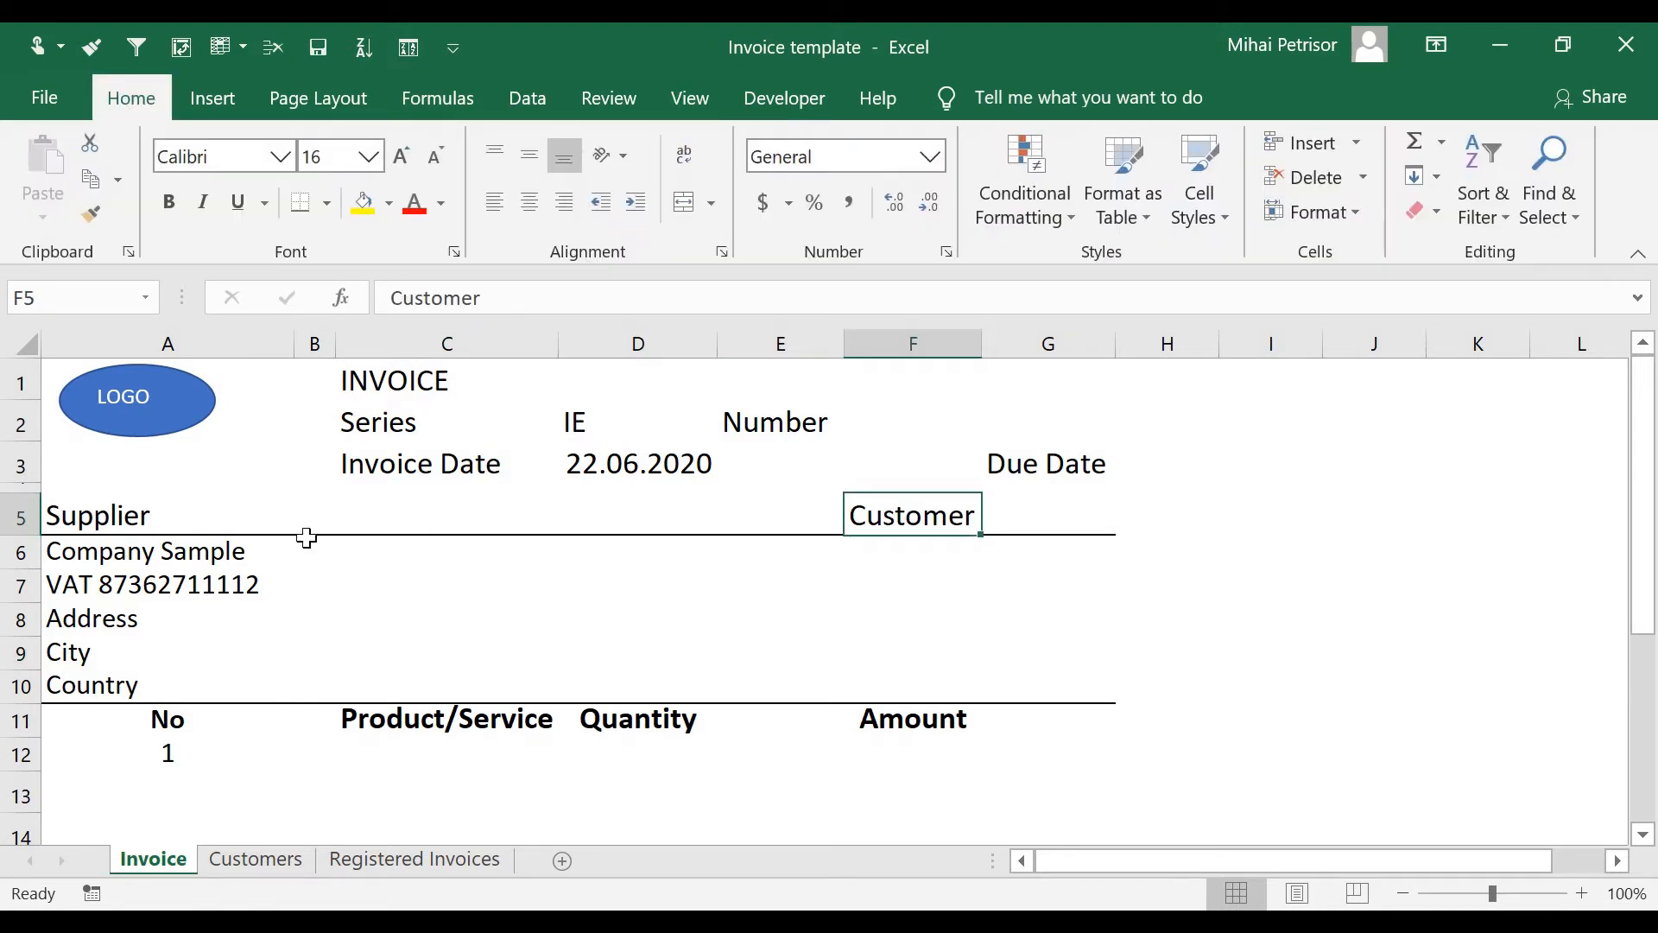
click(414, 653)
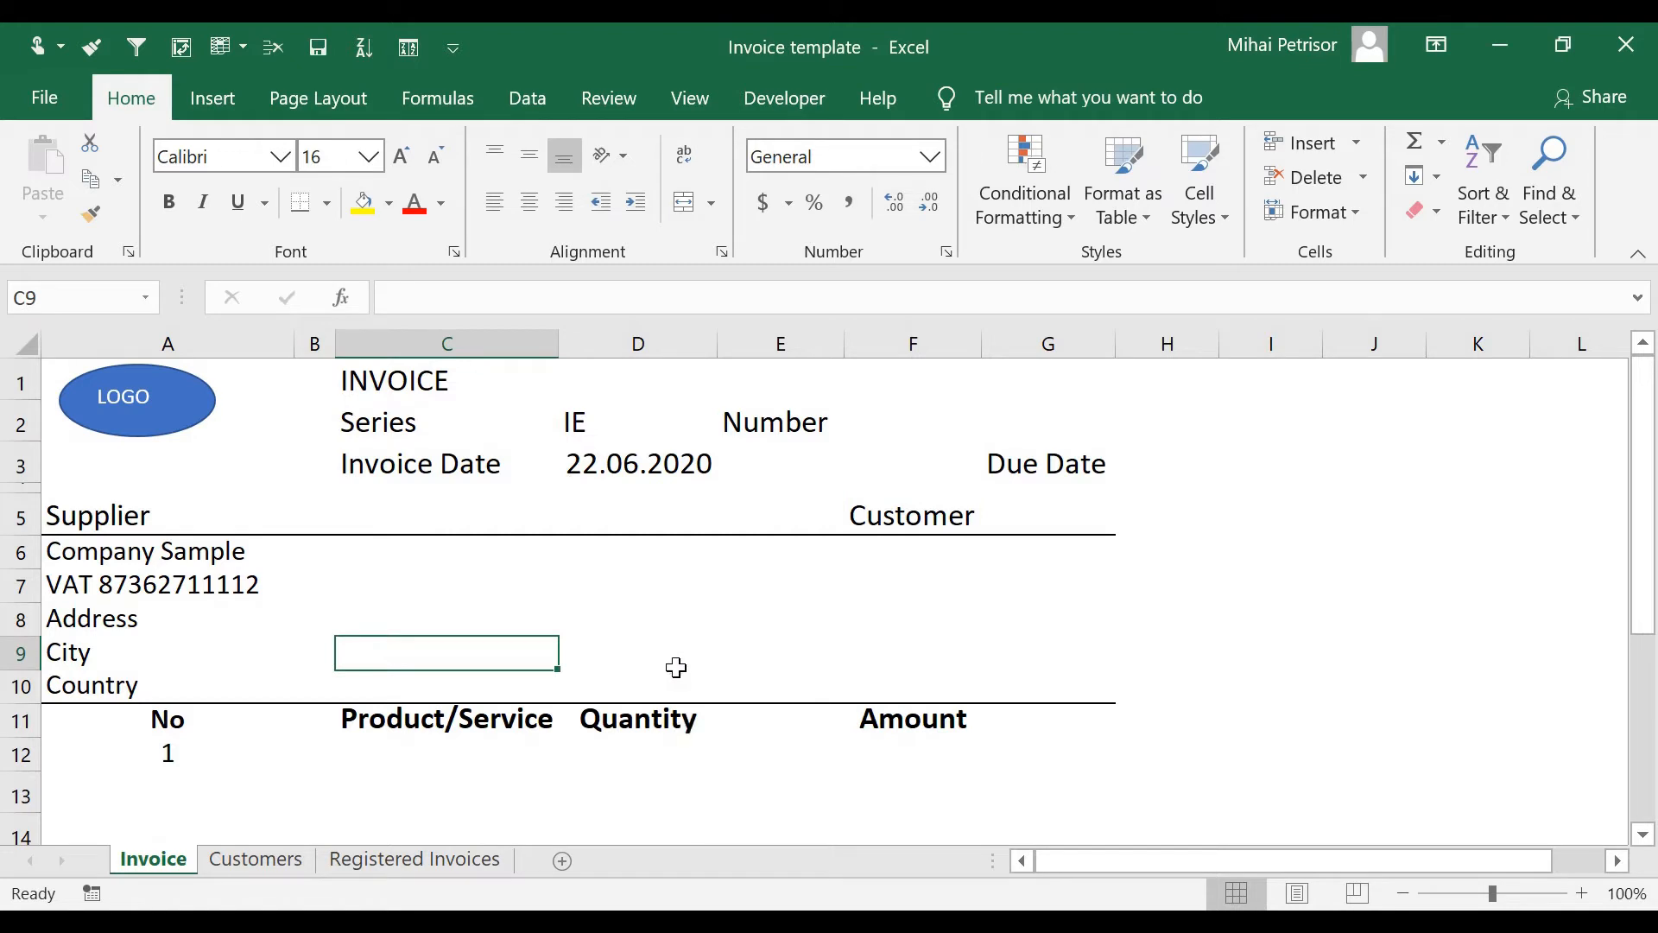
click(134, 399)
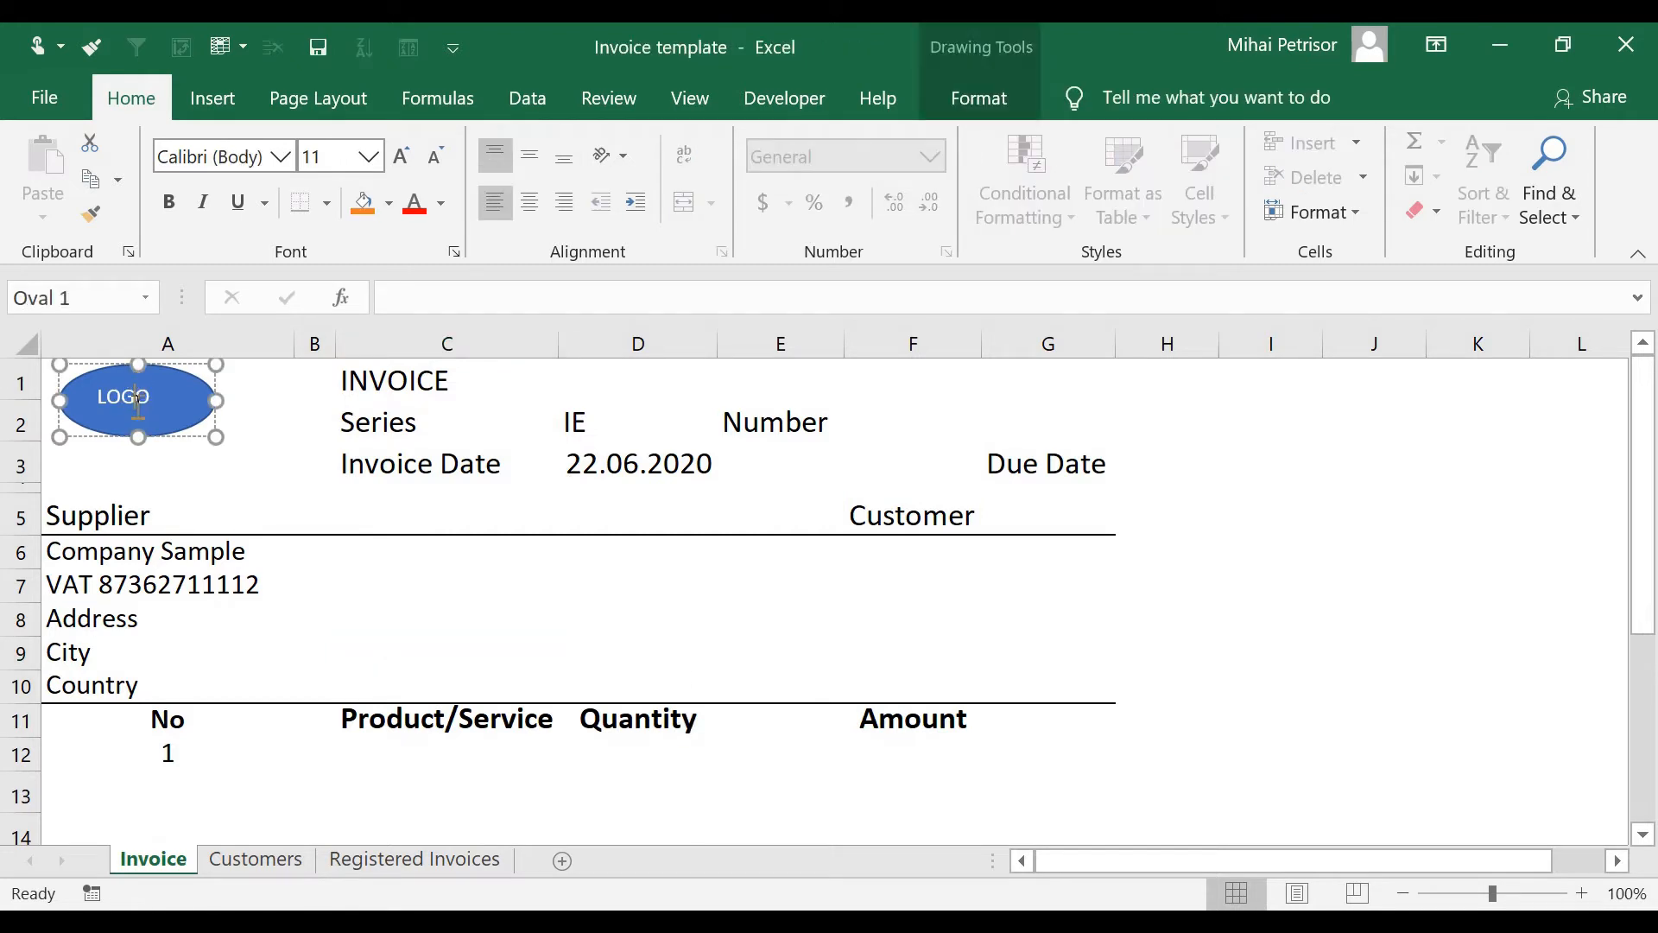
click(411, 561)
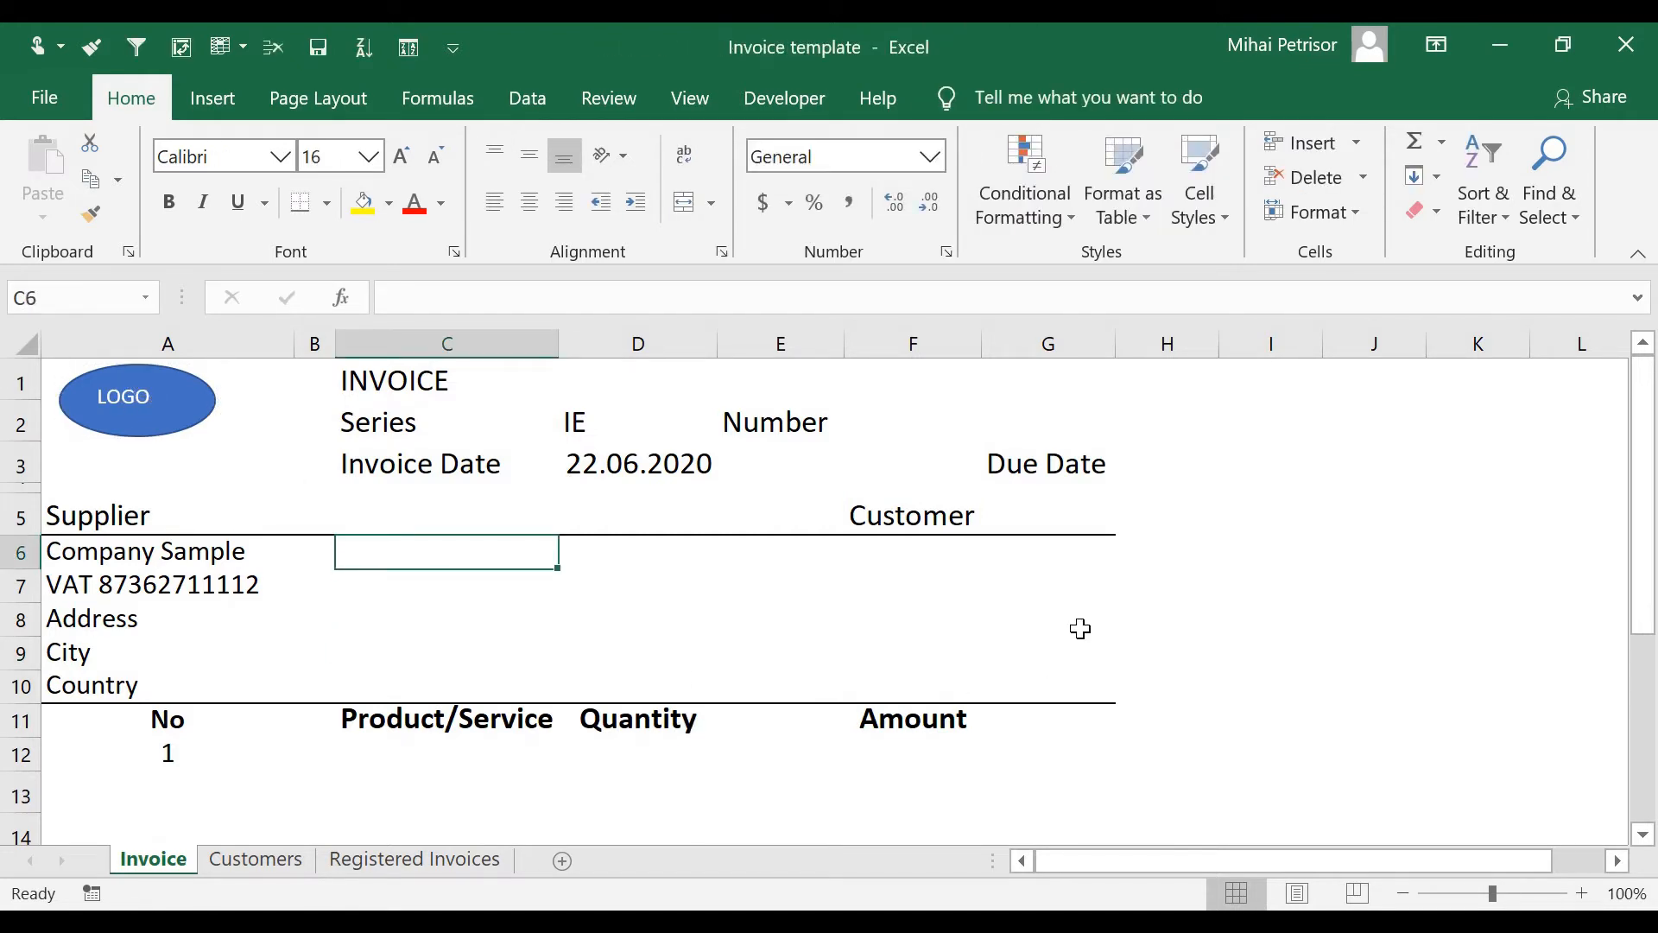
On the Customers sheet, enter the column headings Name, Address, City and Country in cells A1 to D1.
click(257, 858)
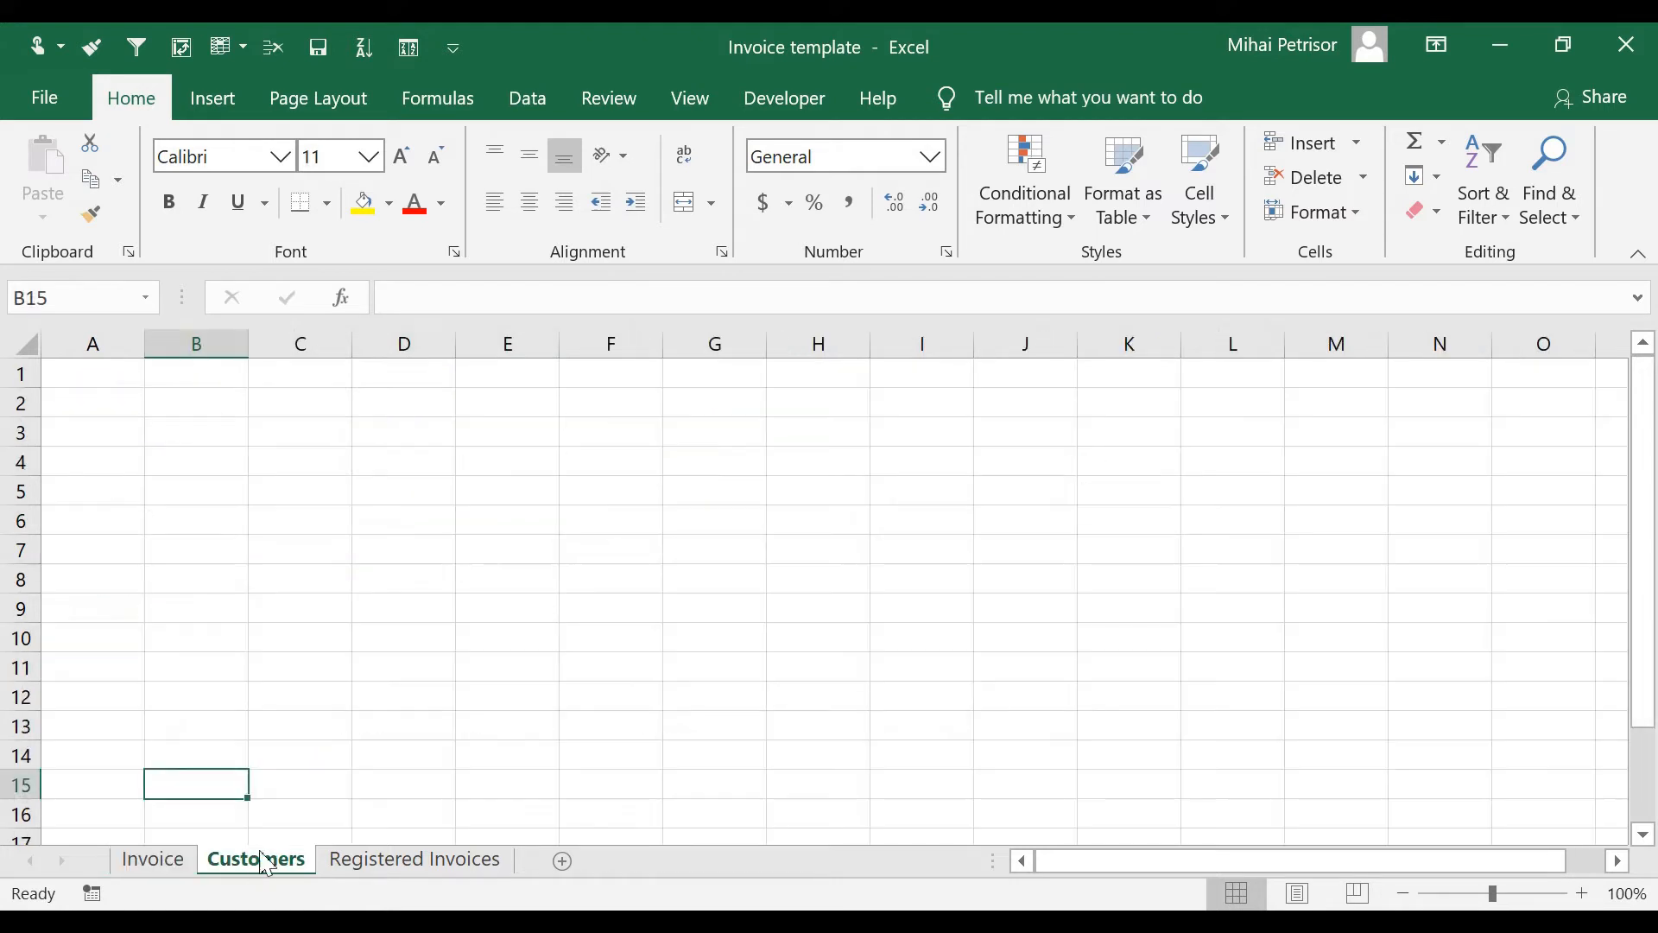
click(97, 344)
click(102, 373)
text(Name)
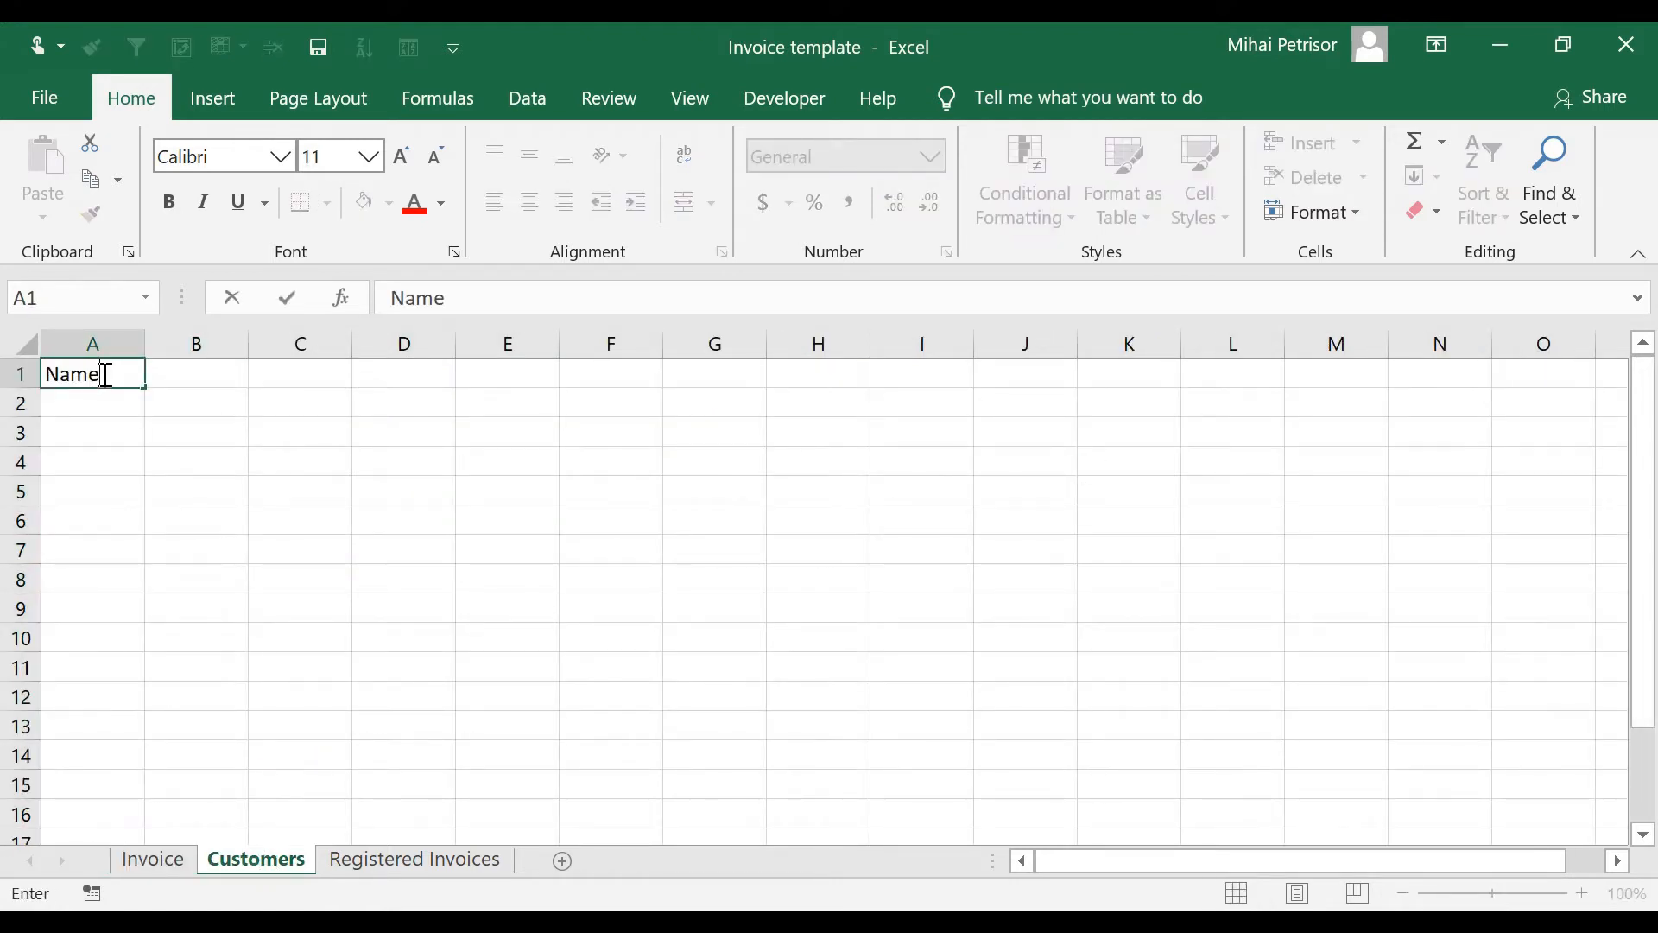
key(Tab)
text(A)
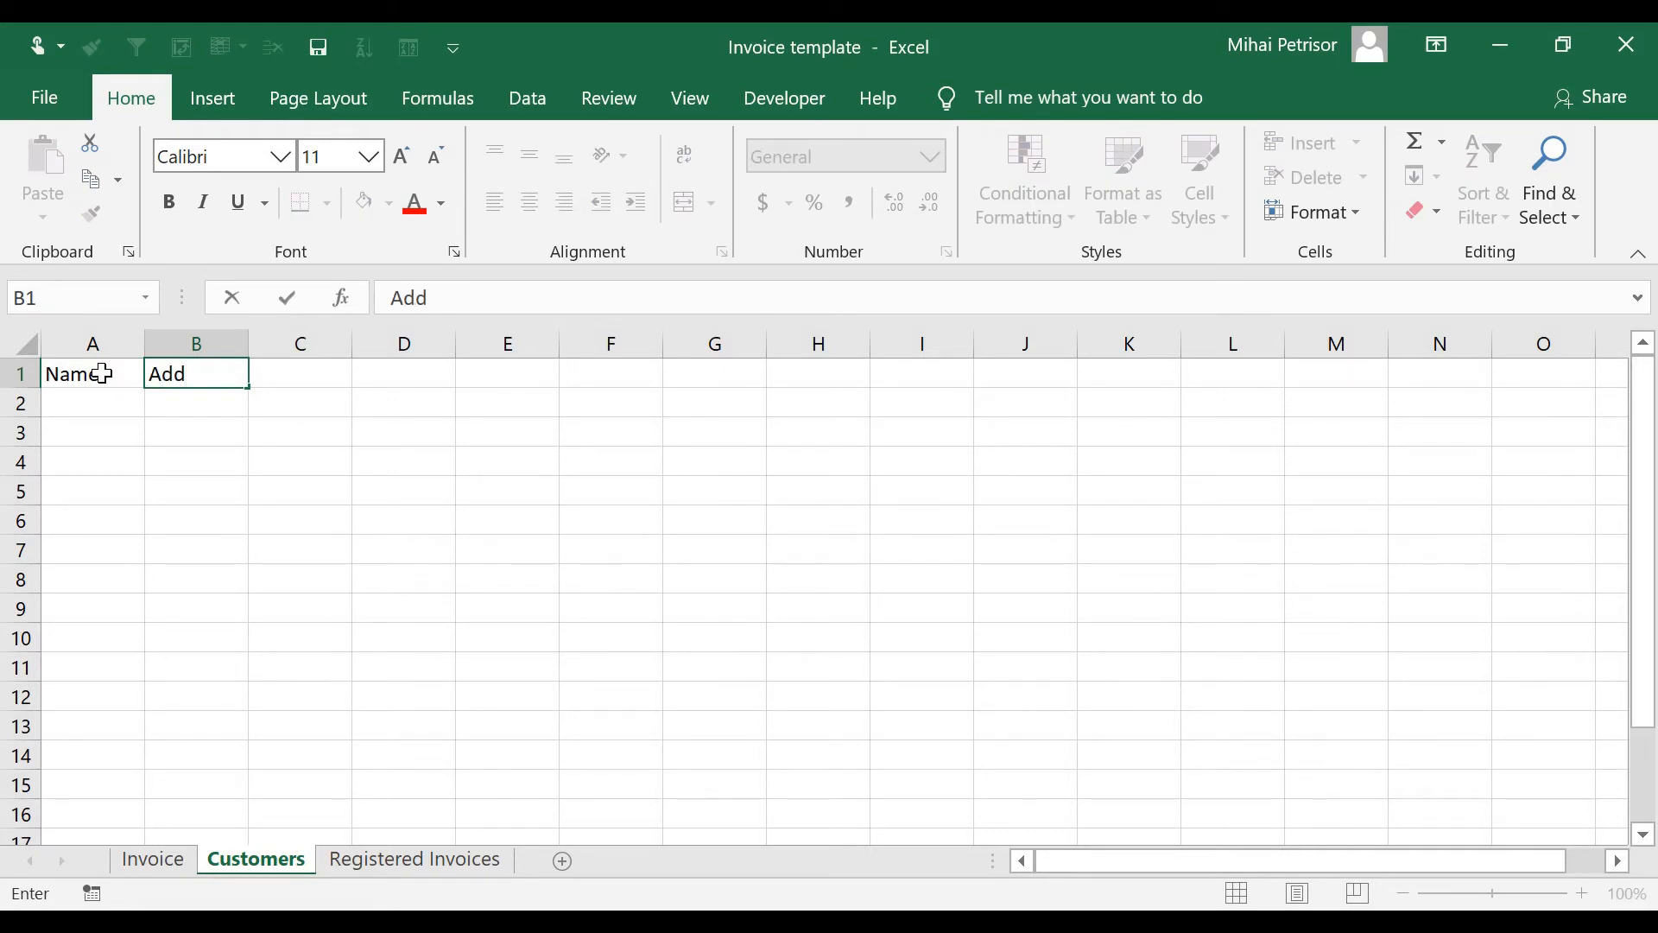
key(Tab)
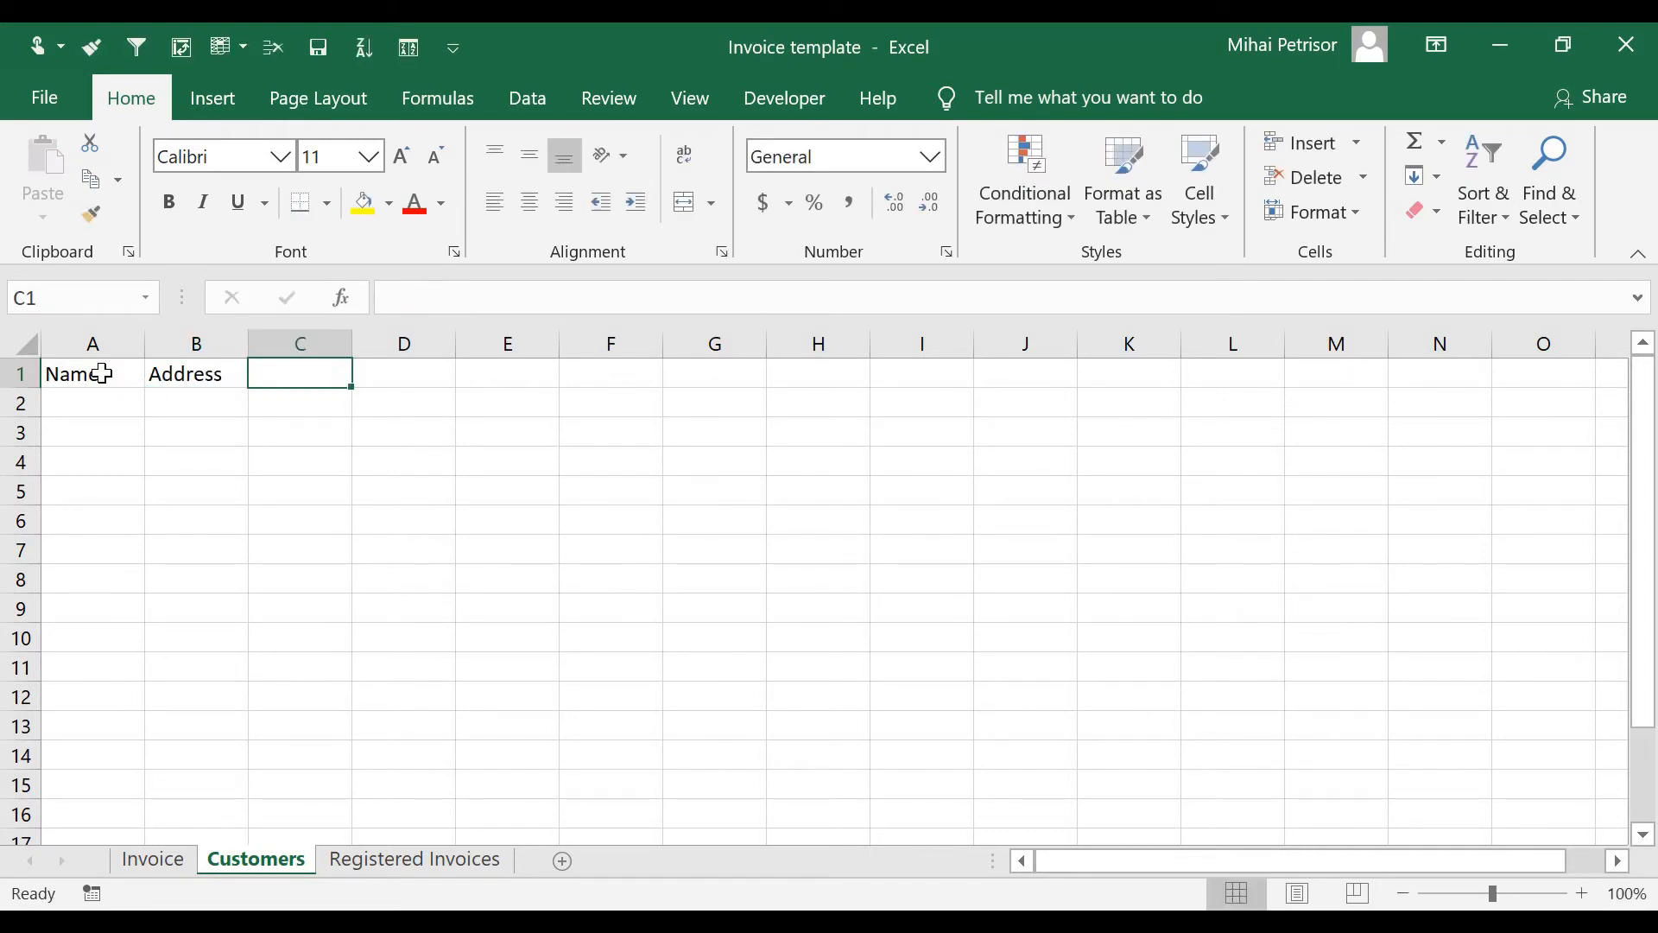
text(City)
key(Tab)
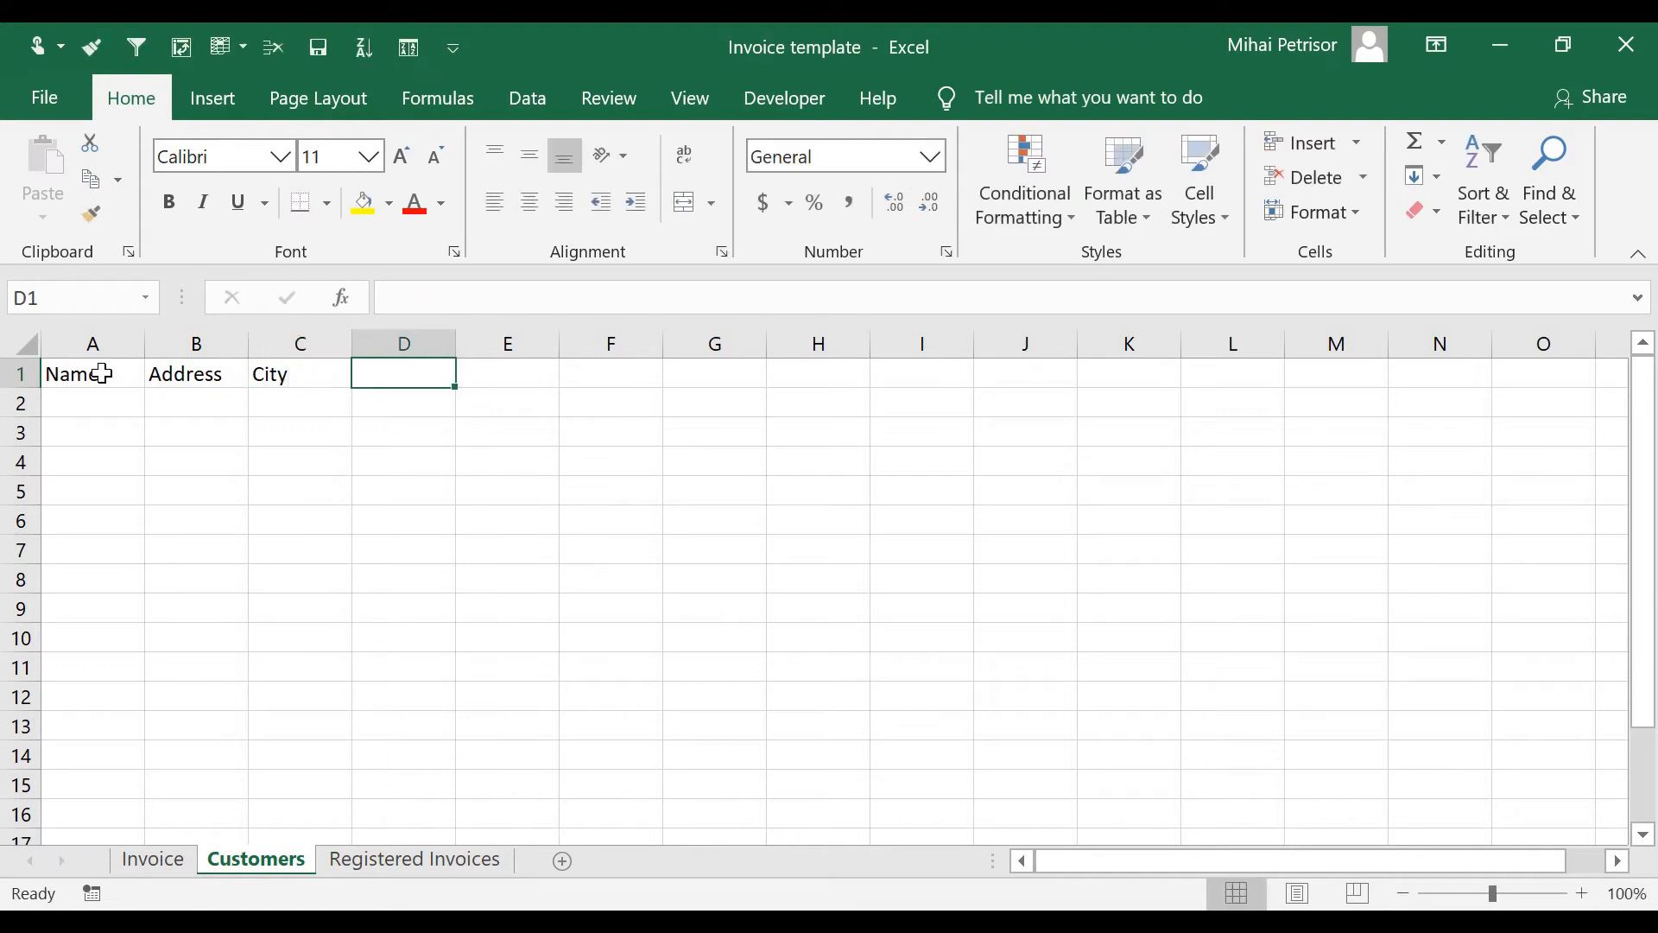
text(COuntry)
key(Return)
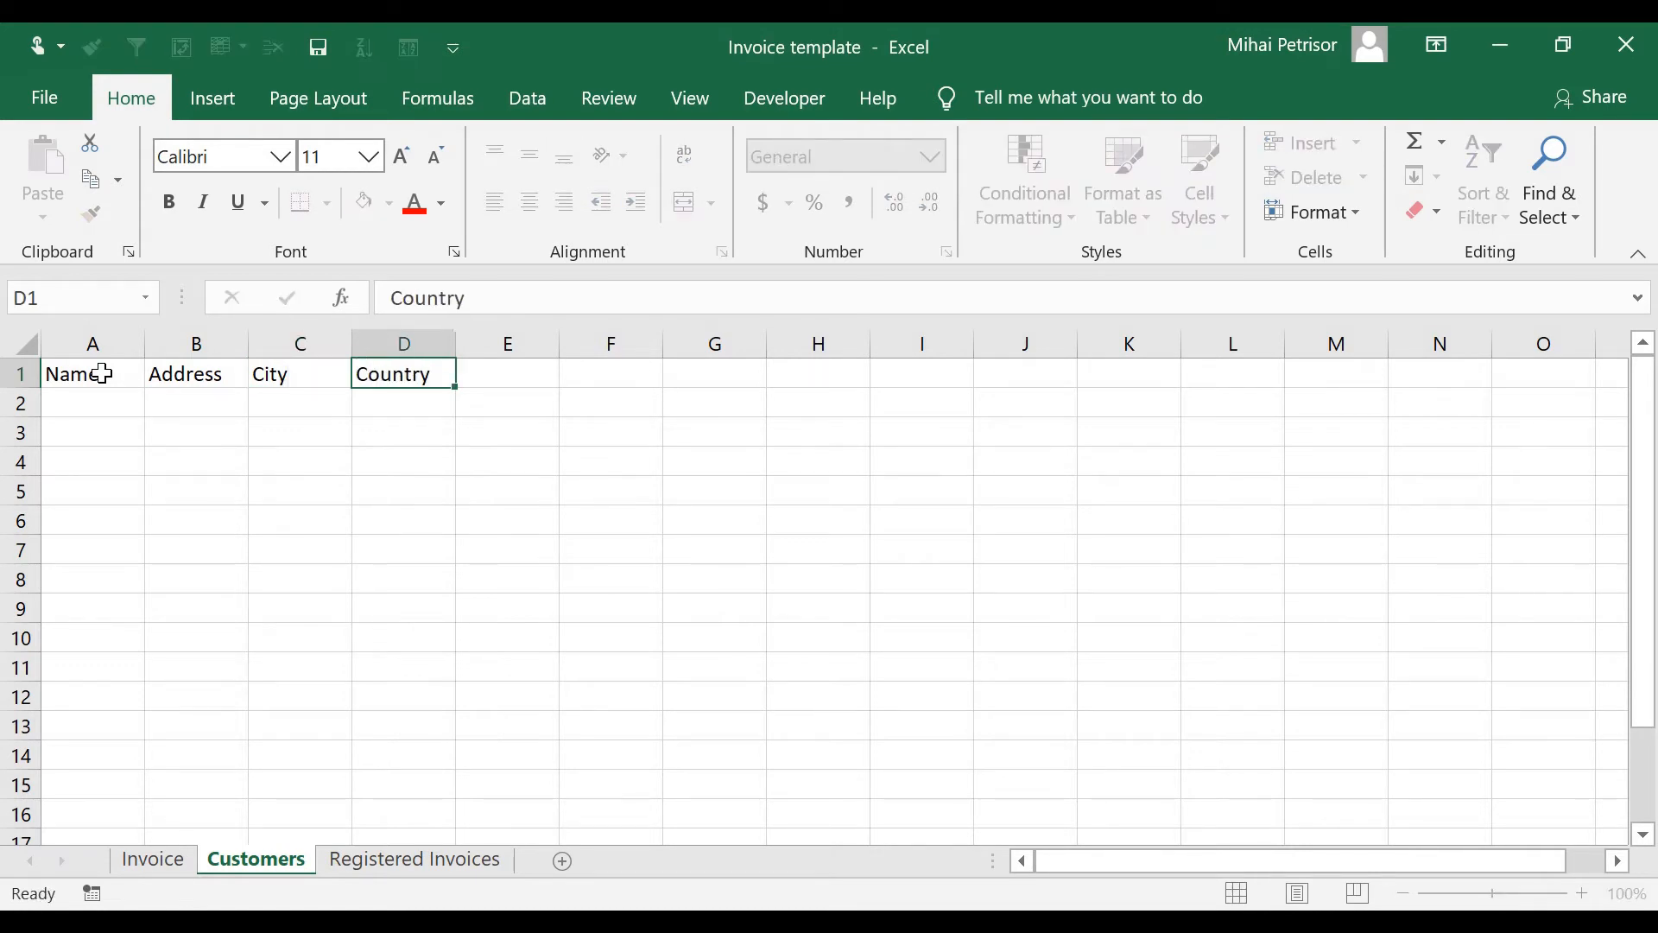
Insert a new column before City on the Customers sheet and enter the heading VAT in cell C1.
right_click(303, 344)
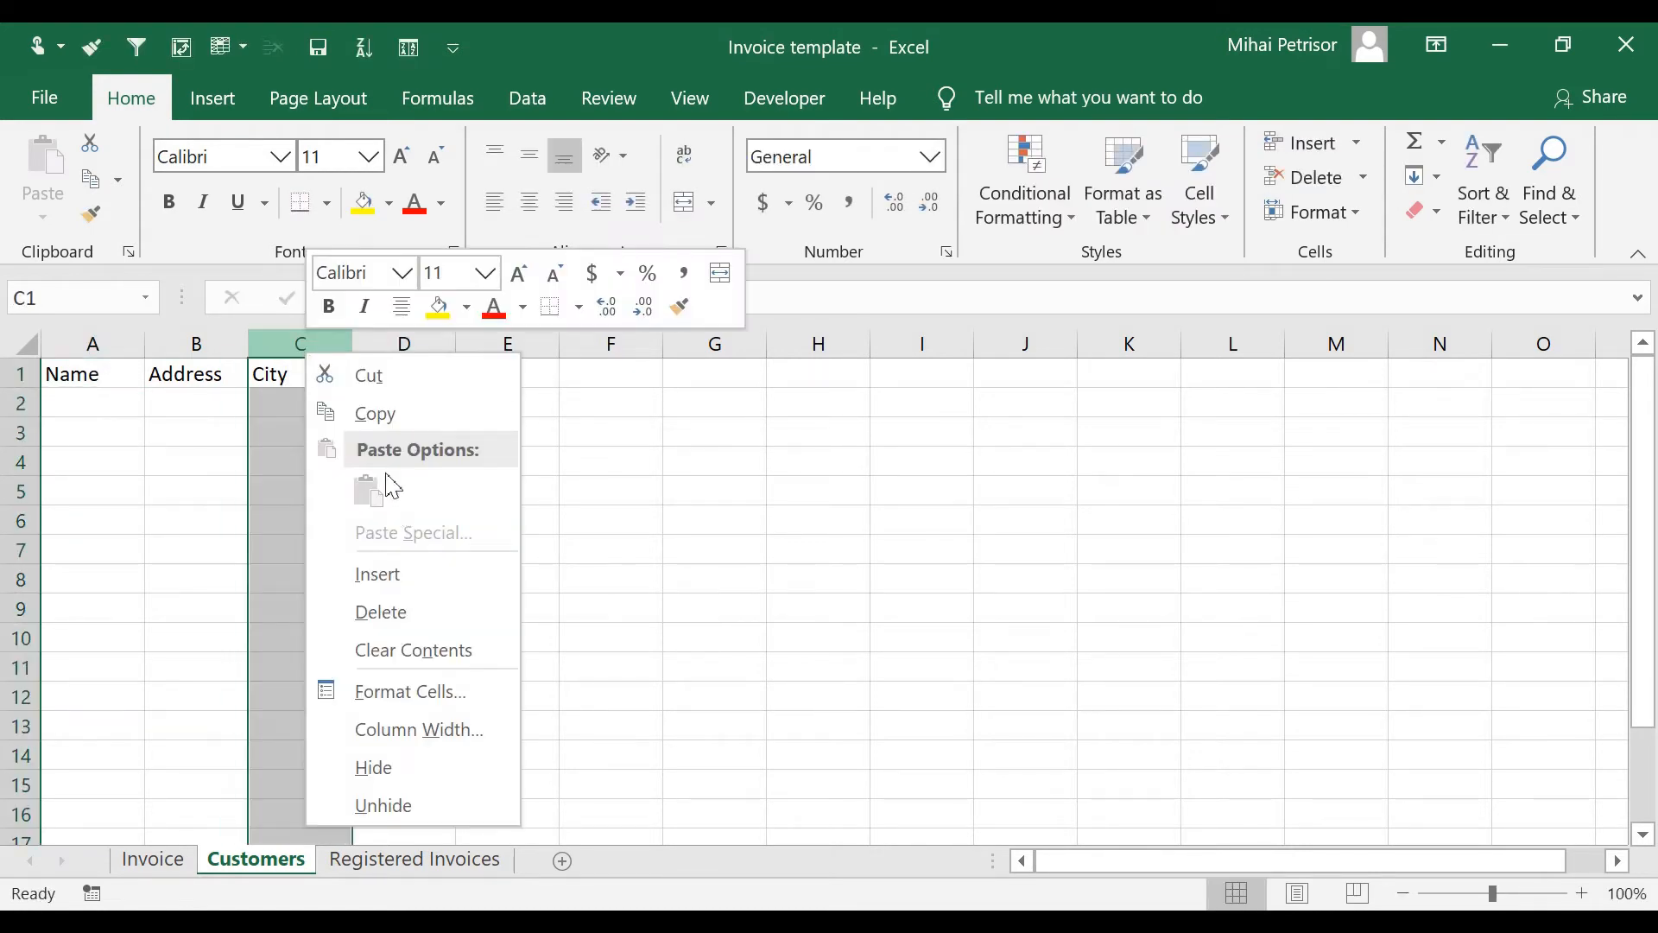
click(397, 574)
click(294, 378)
text(VAT)
click(322, 462)
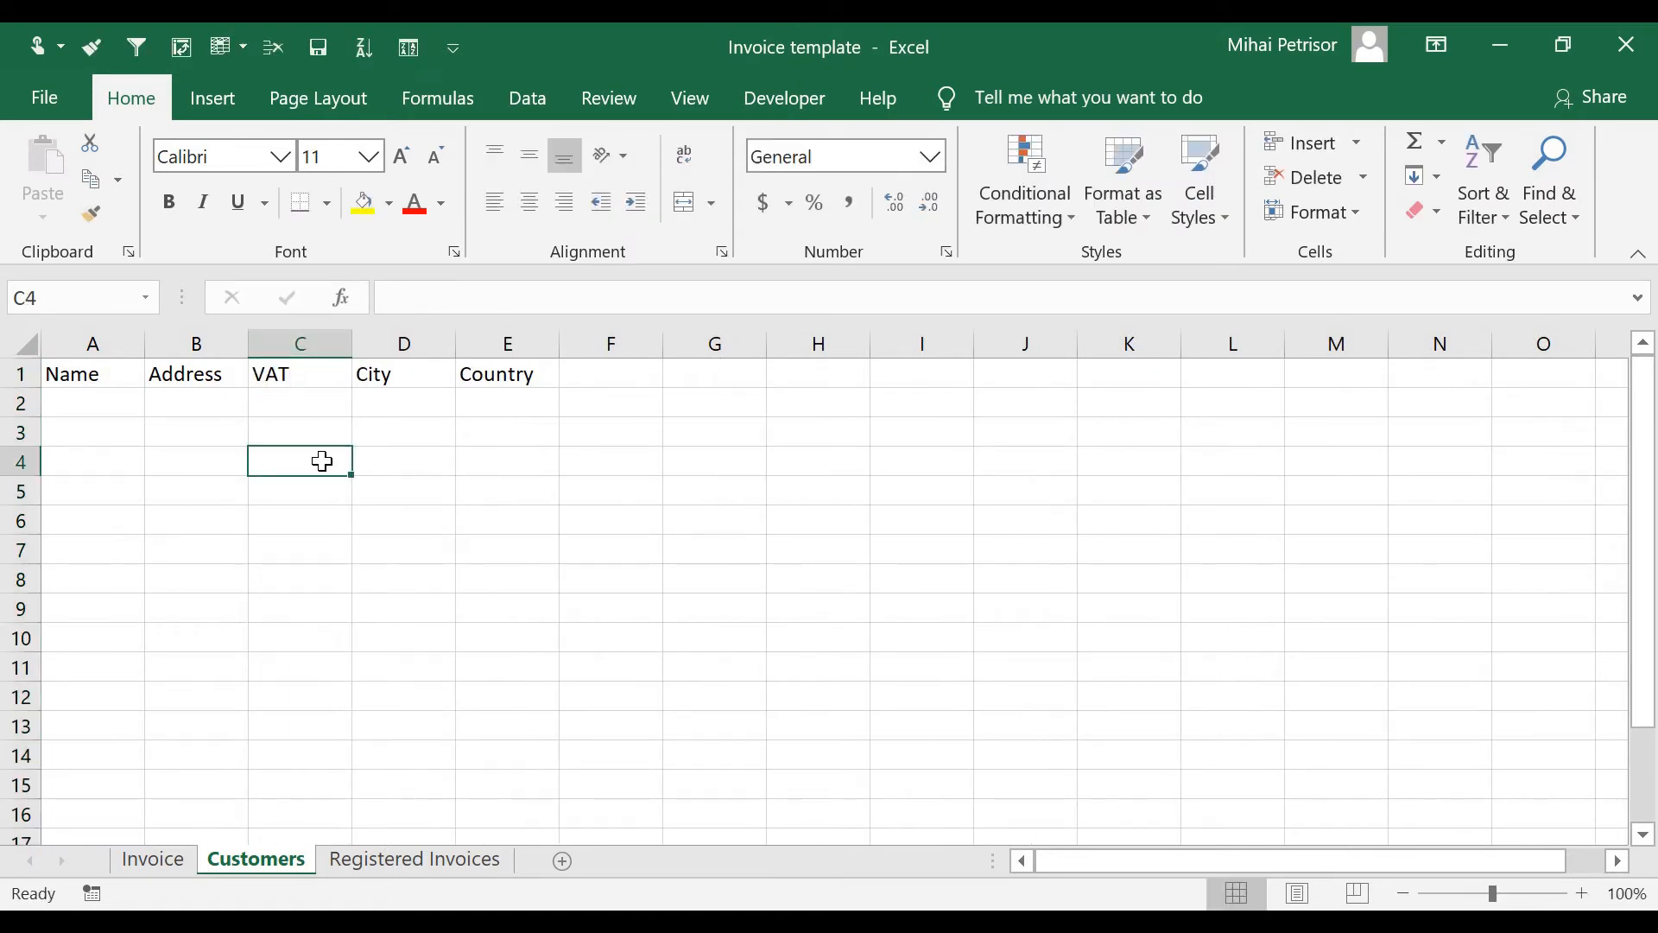
click(155, 857)
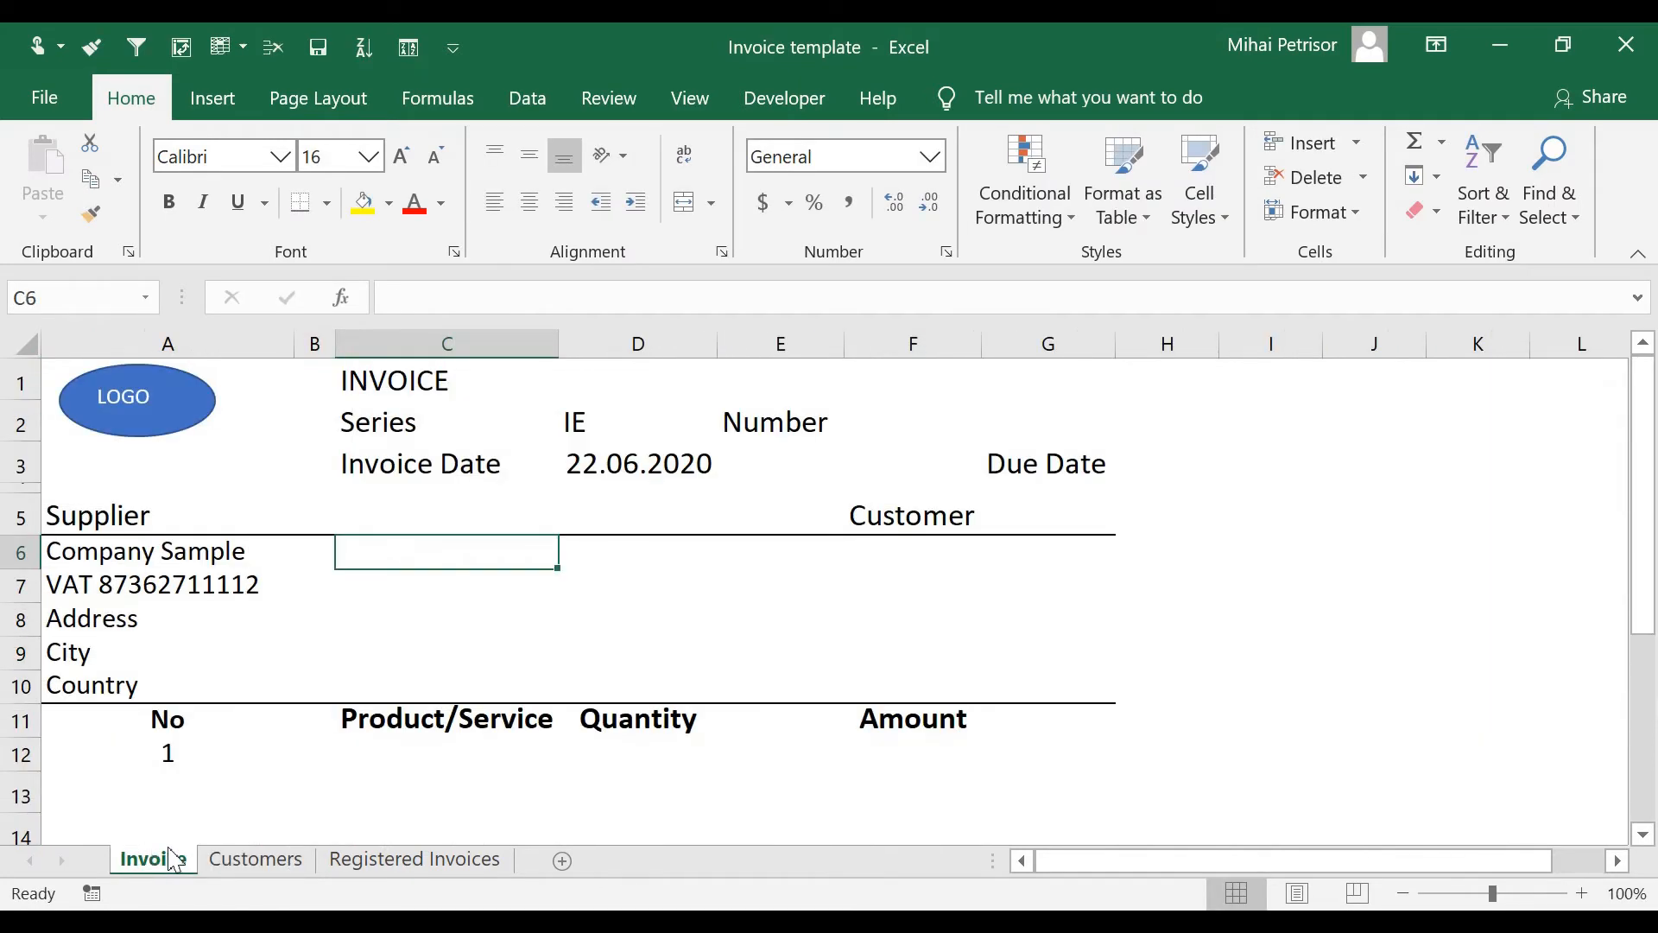
click(264, 861)
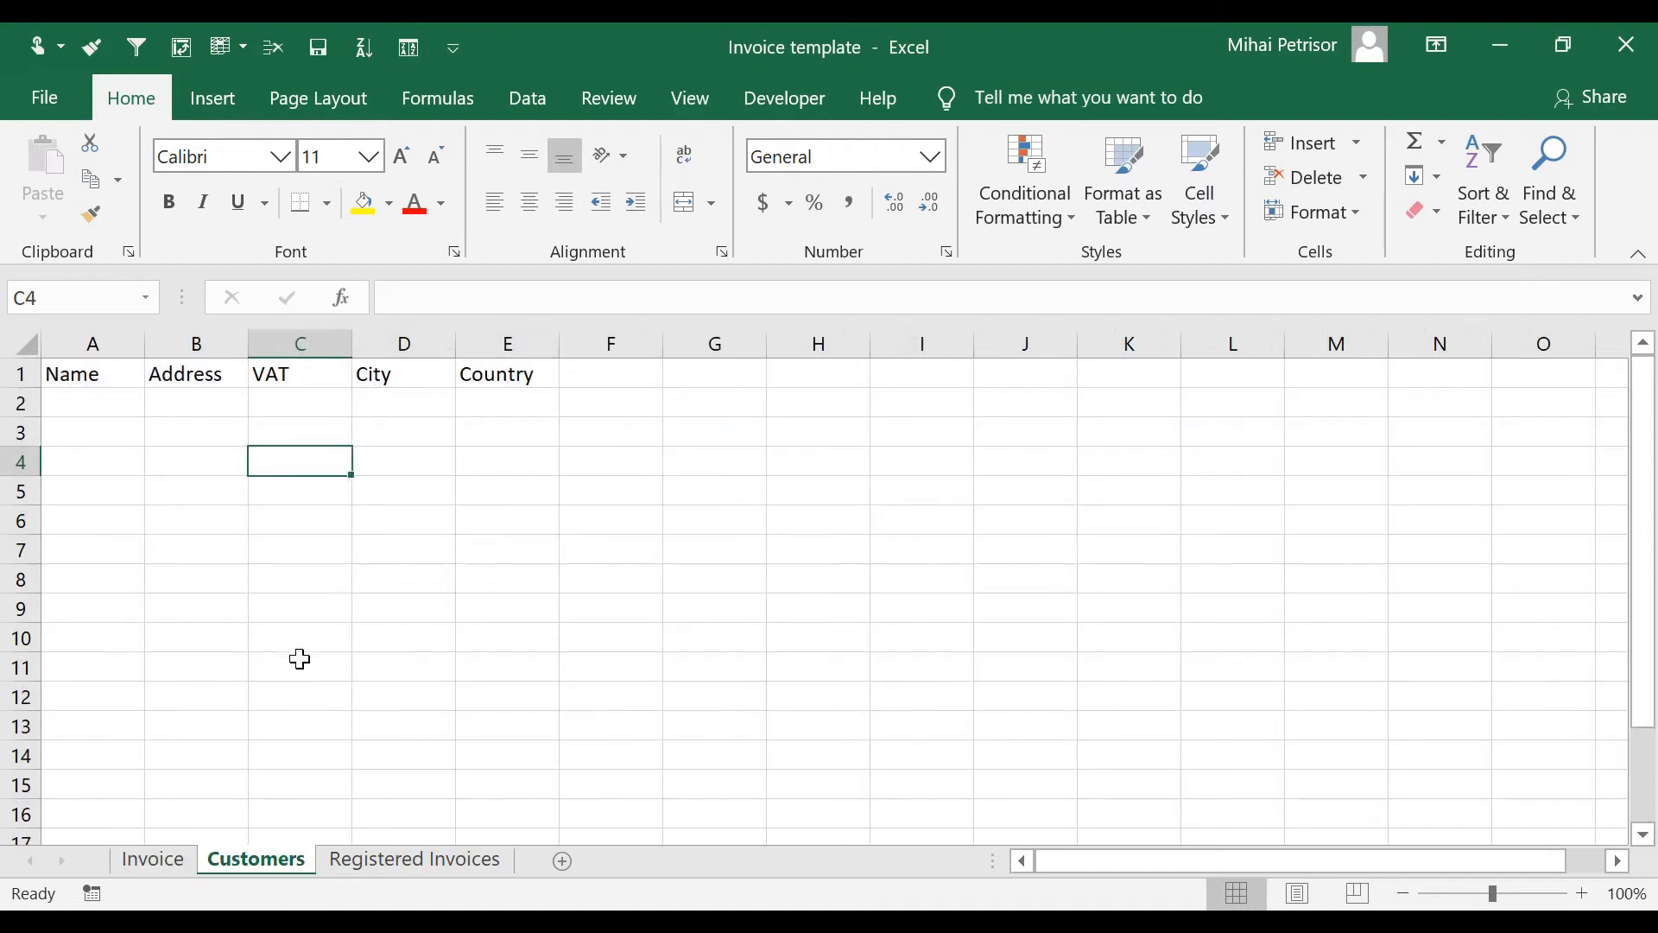
click(299, 639)
Enter Customer1 in cell A2, fill the series down to A4, and fit column A's width to its contents.
click(82, 399)
text(Customer1)
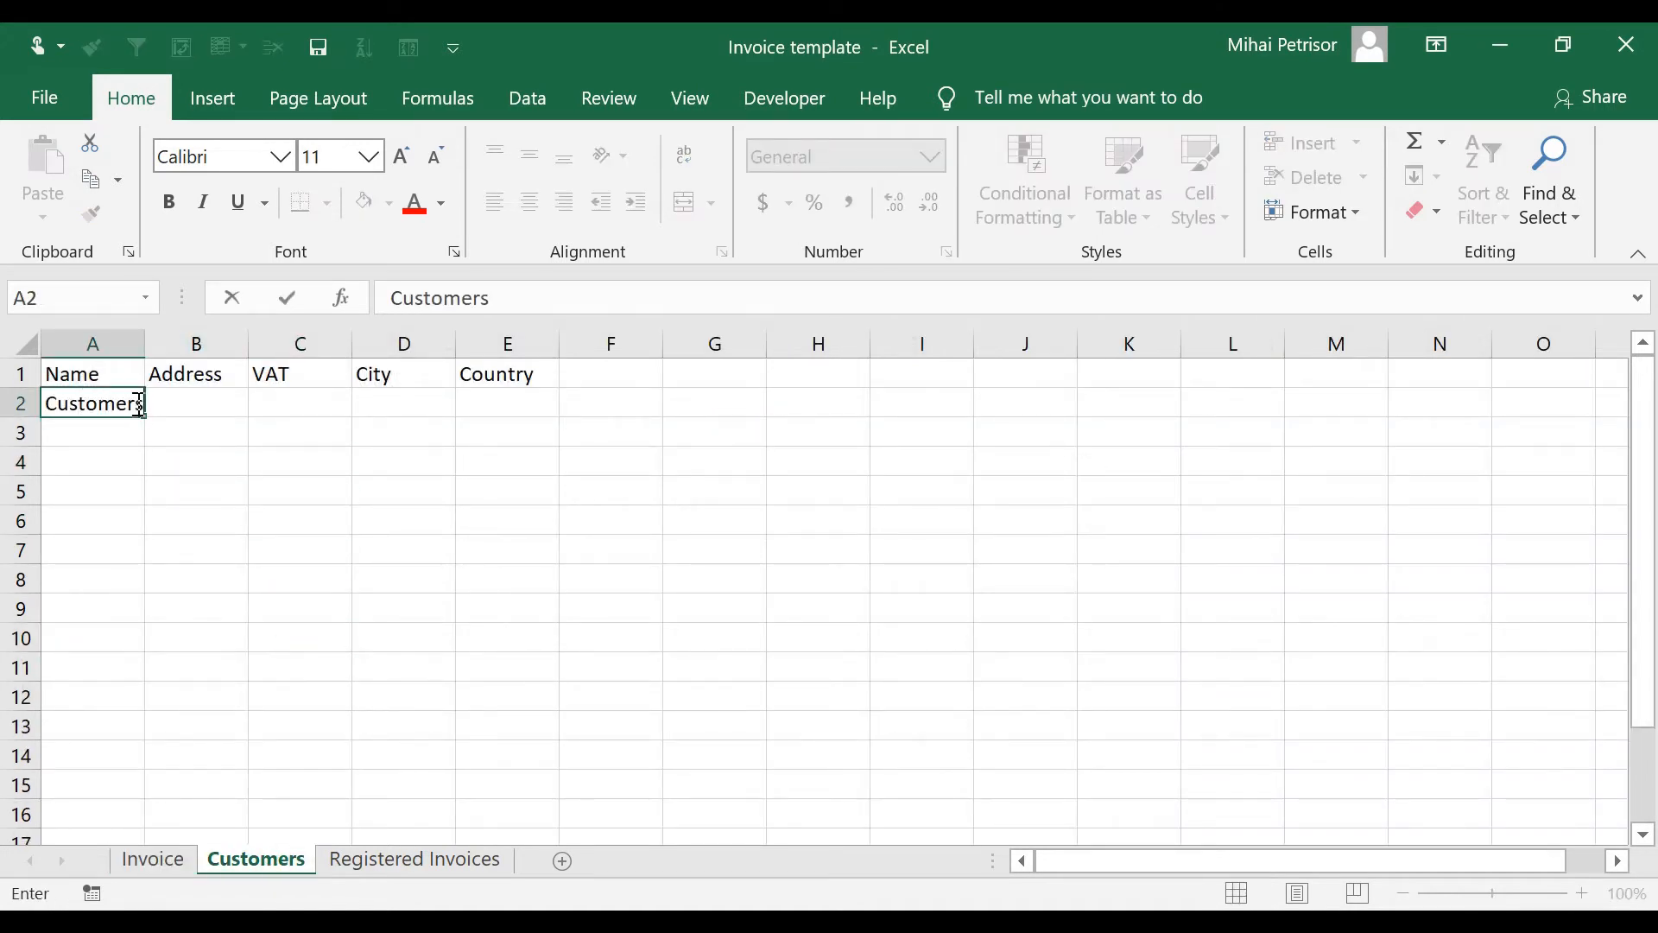
click(156, 465)
double_click(145, 343)
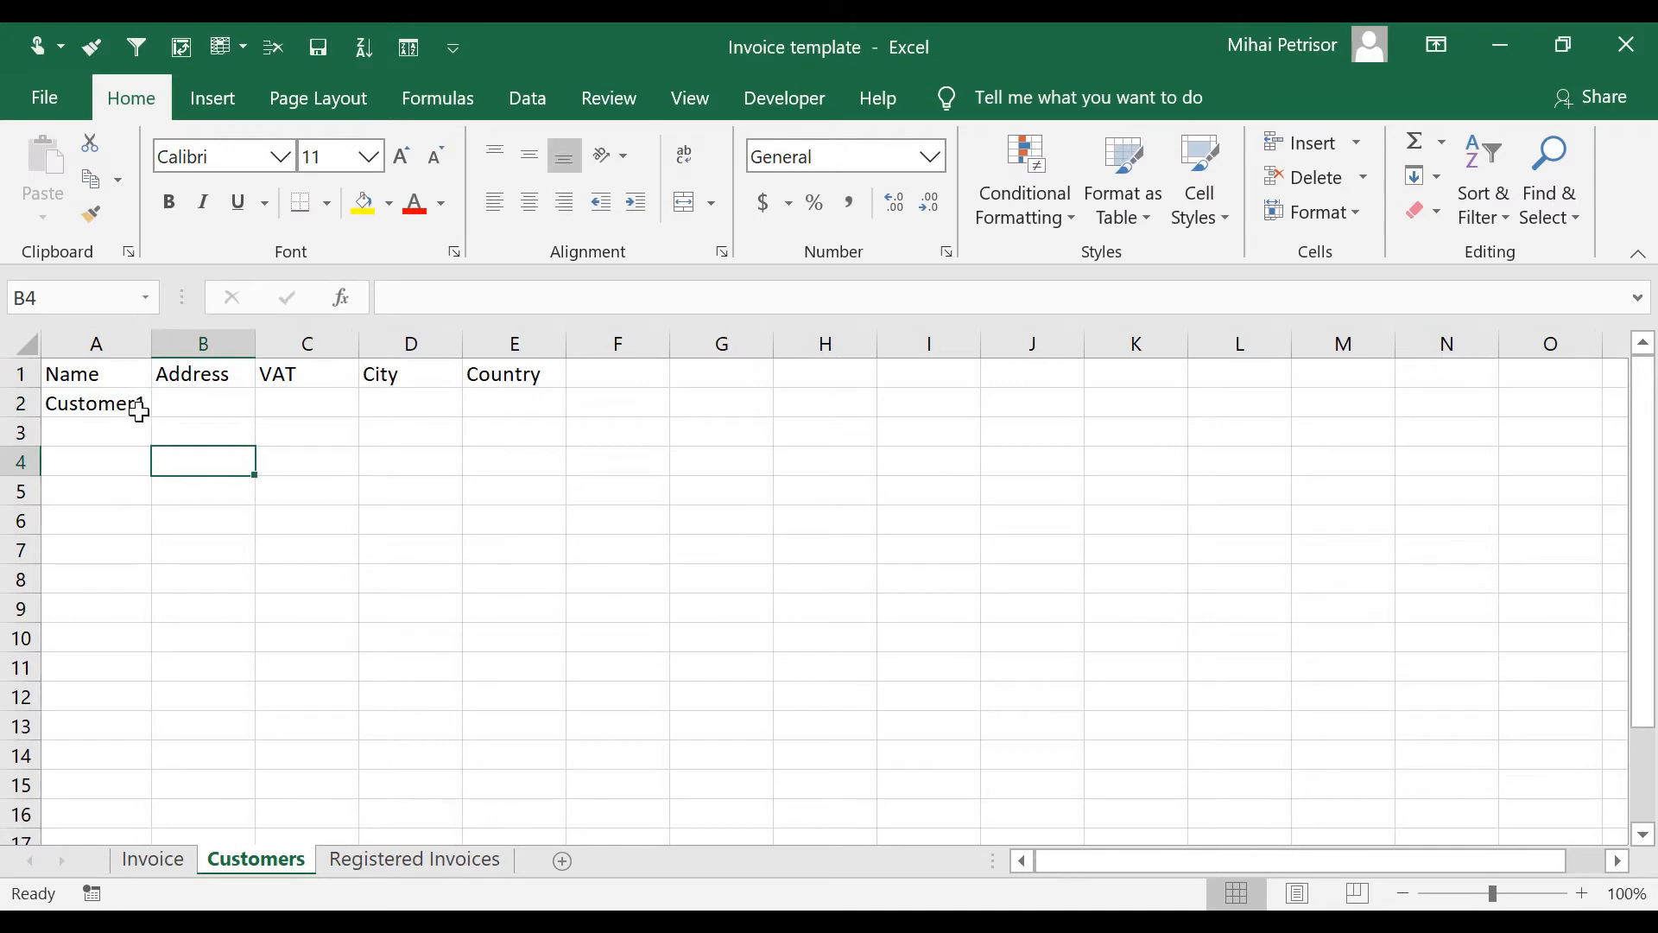
click(139, 411)
drag(152, 418, 156, 478)
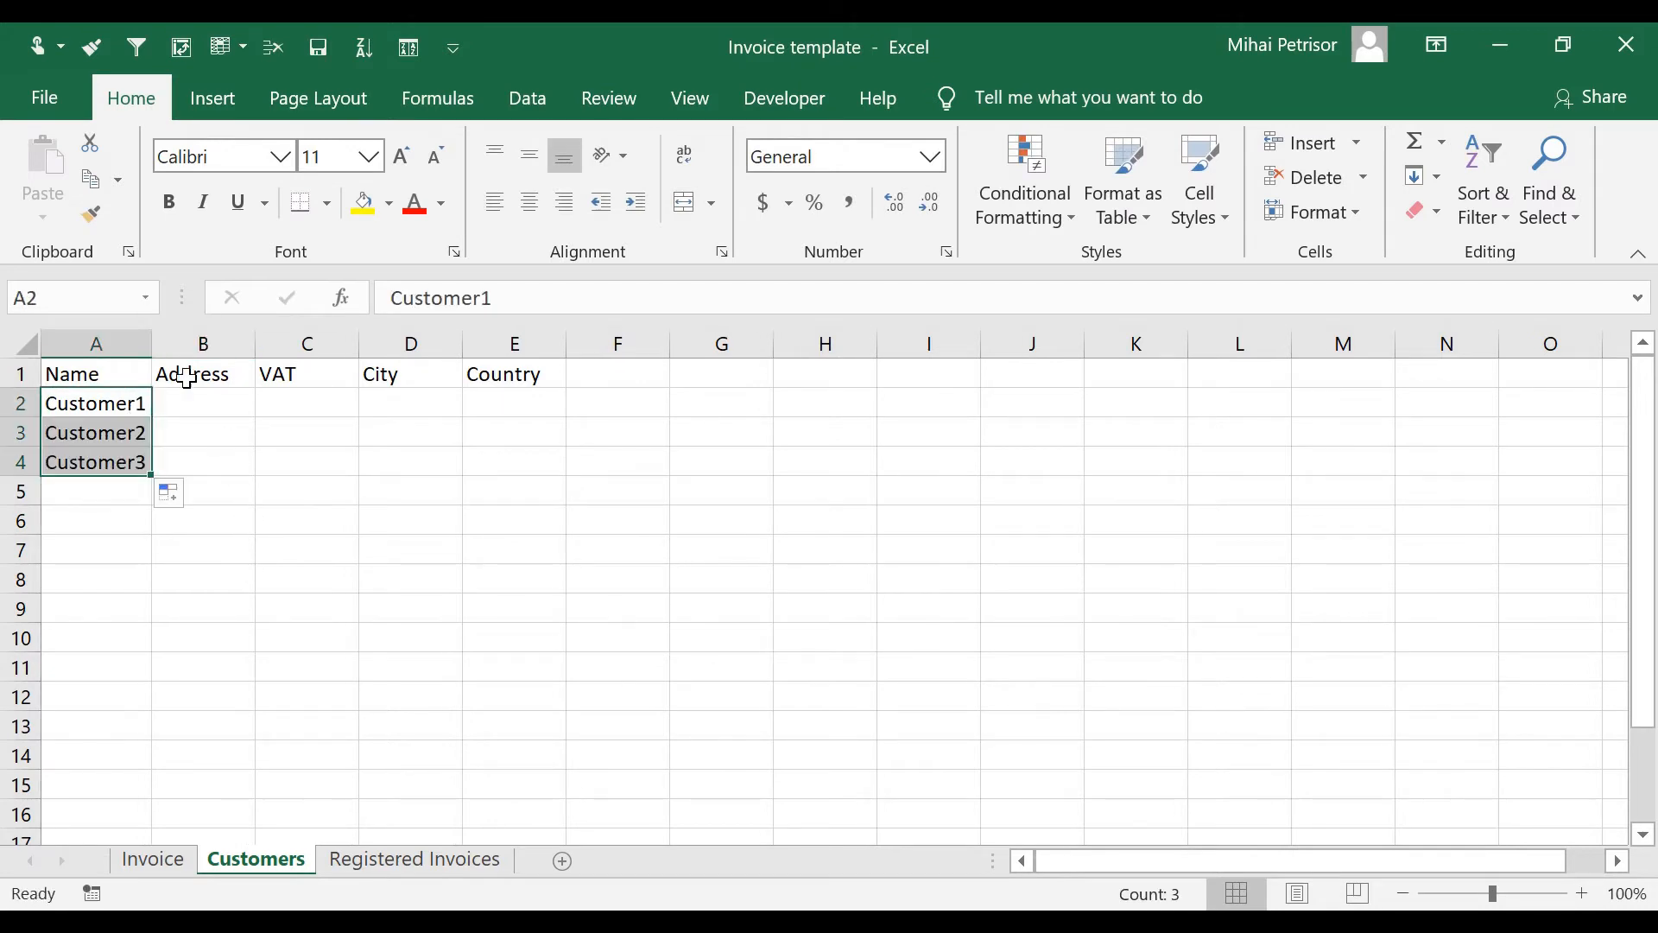
double_click(151, 344)
Enter the first customer's street address in B2, fill it as a series down to B4, and widen columns A and B slightly.
click(194, 405)
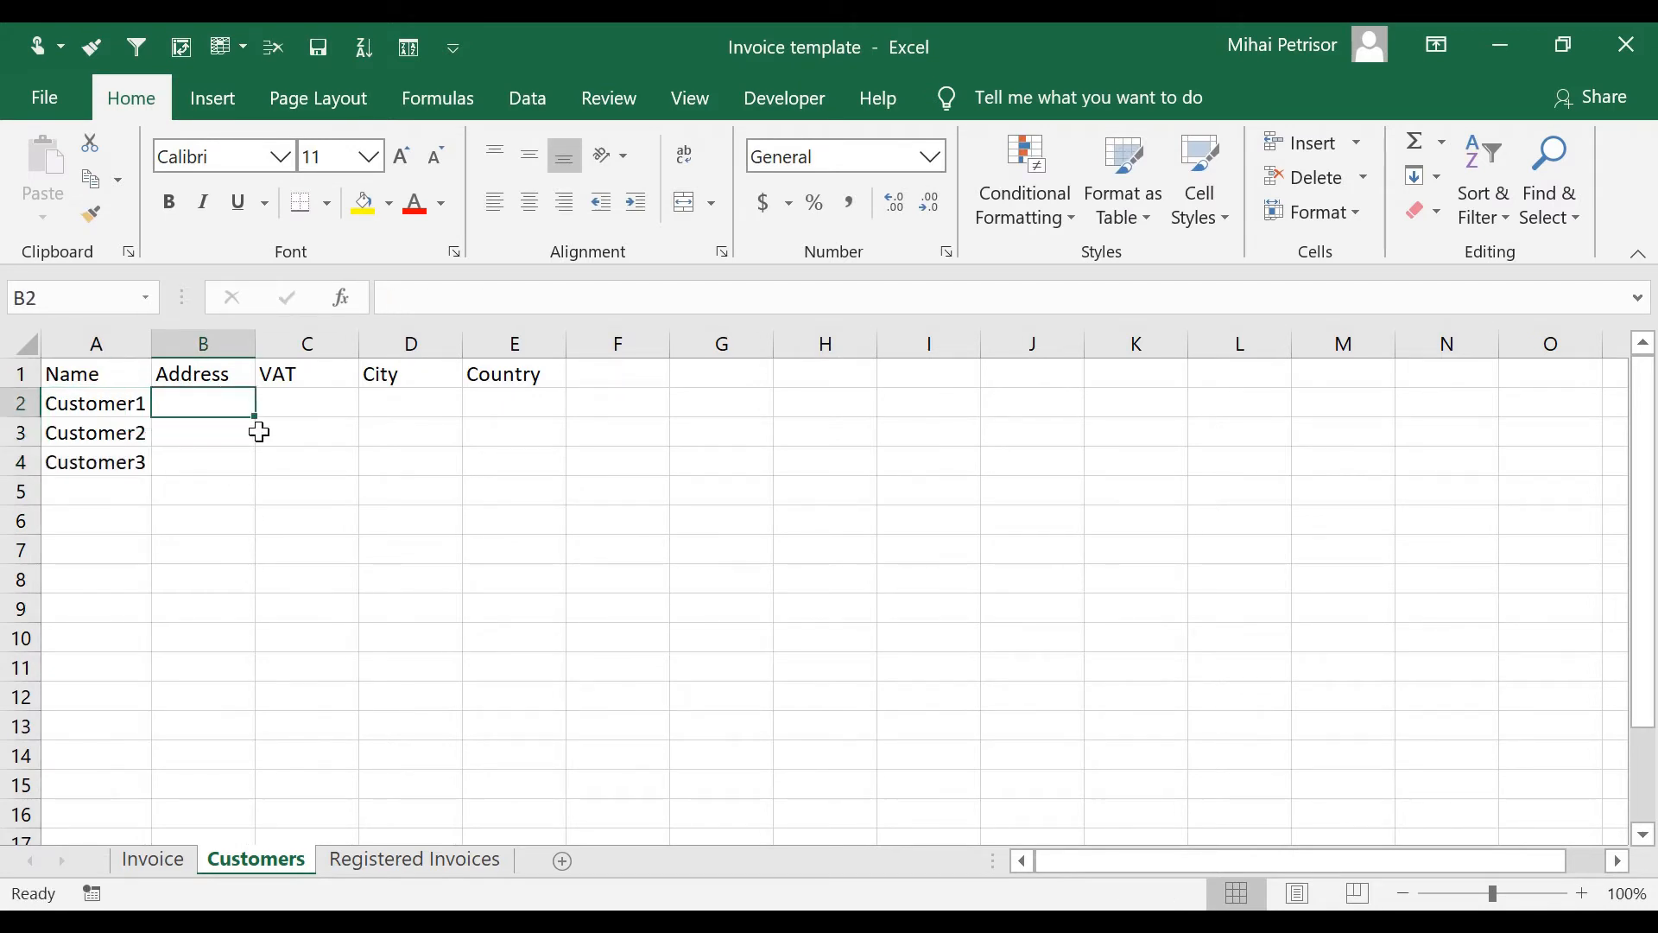
text(S)
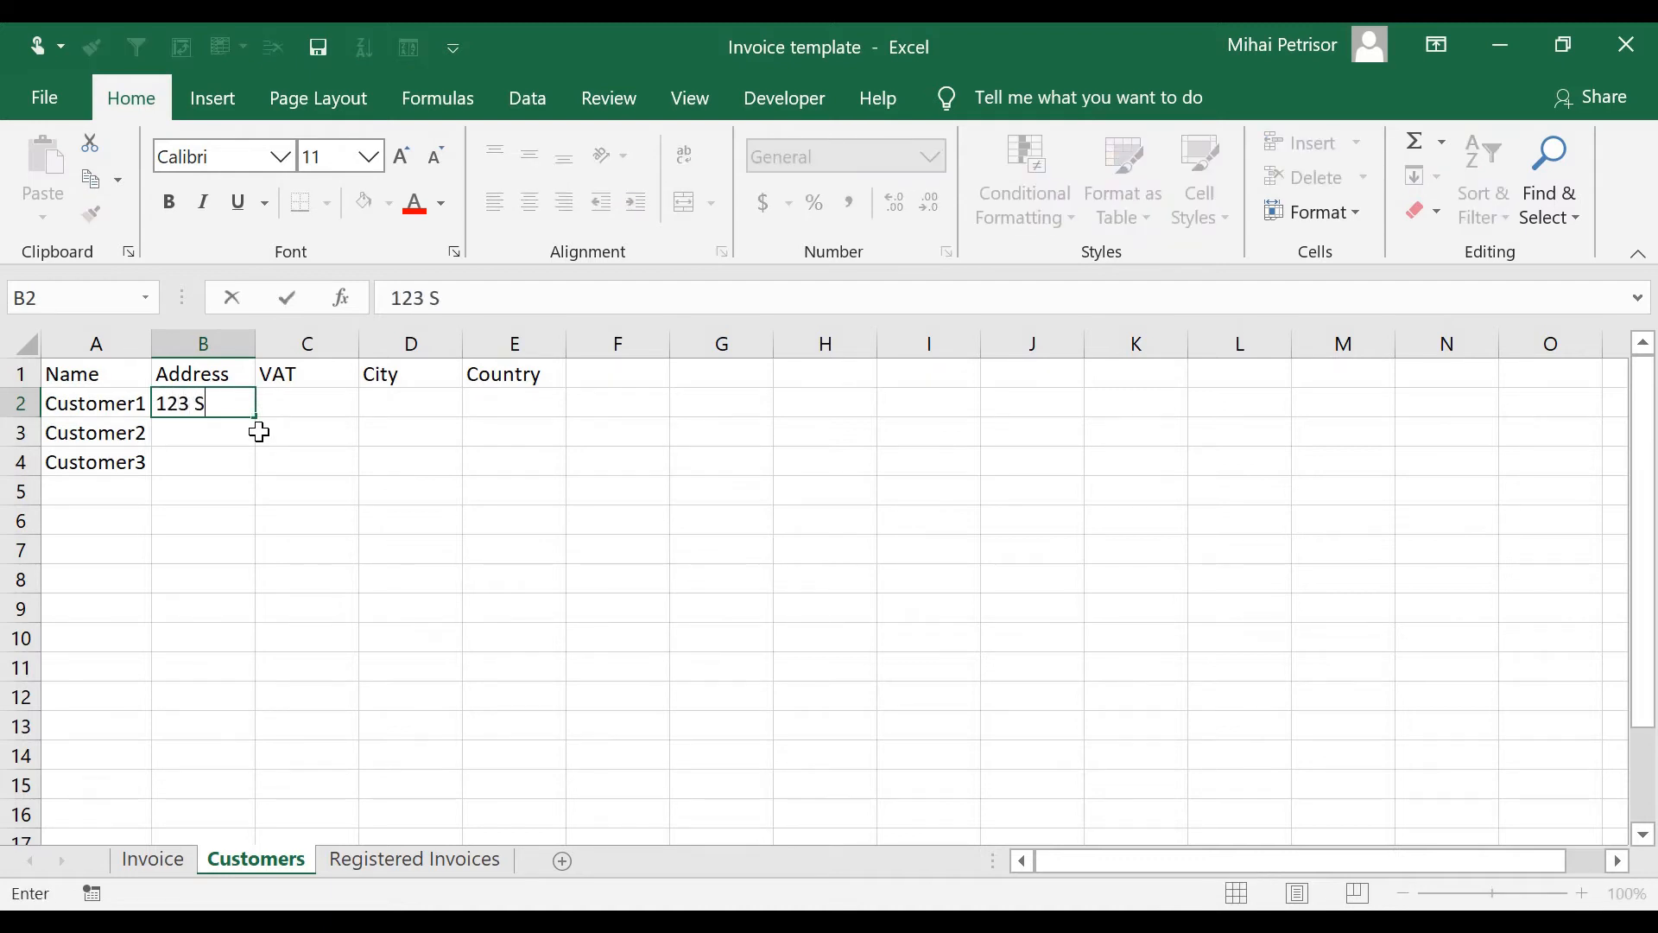
text(Treet)
click(244, 469)
click(223, 403)
drag(255, 417, 256, 473)
click(340, 426)
drag(255, 343, 276, 343)
drag(153, 343, 164, 343)
Enter the first customer's VAT number in cell C2 and copy it down to C4.
click(373, 403)
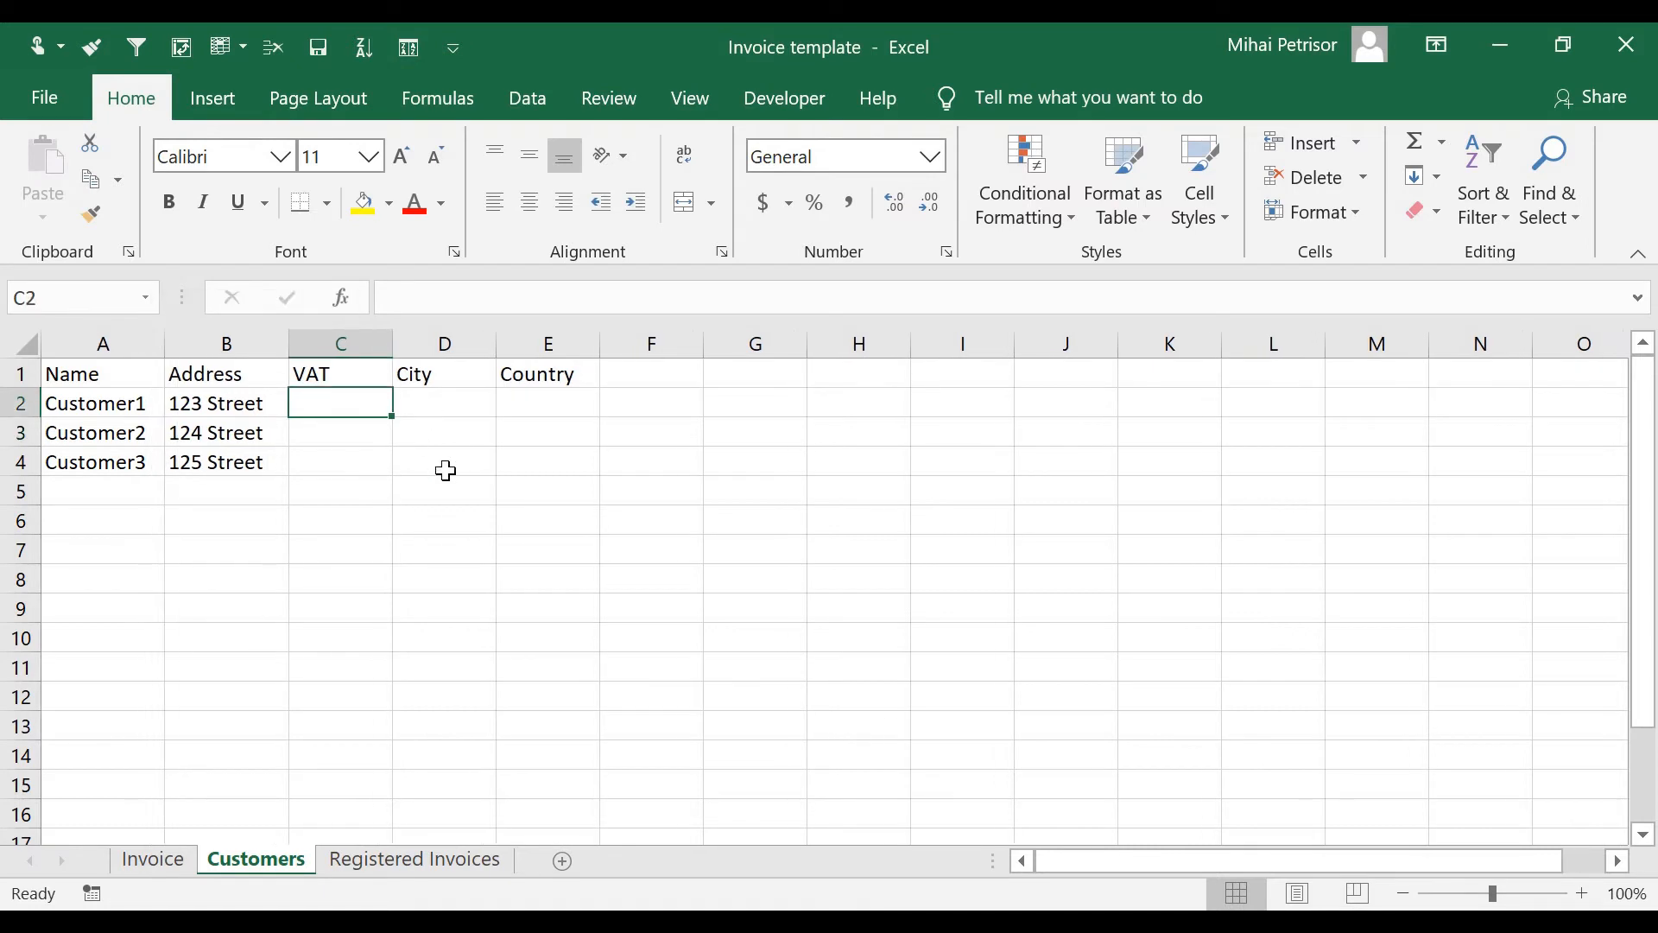
text(1234)
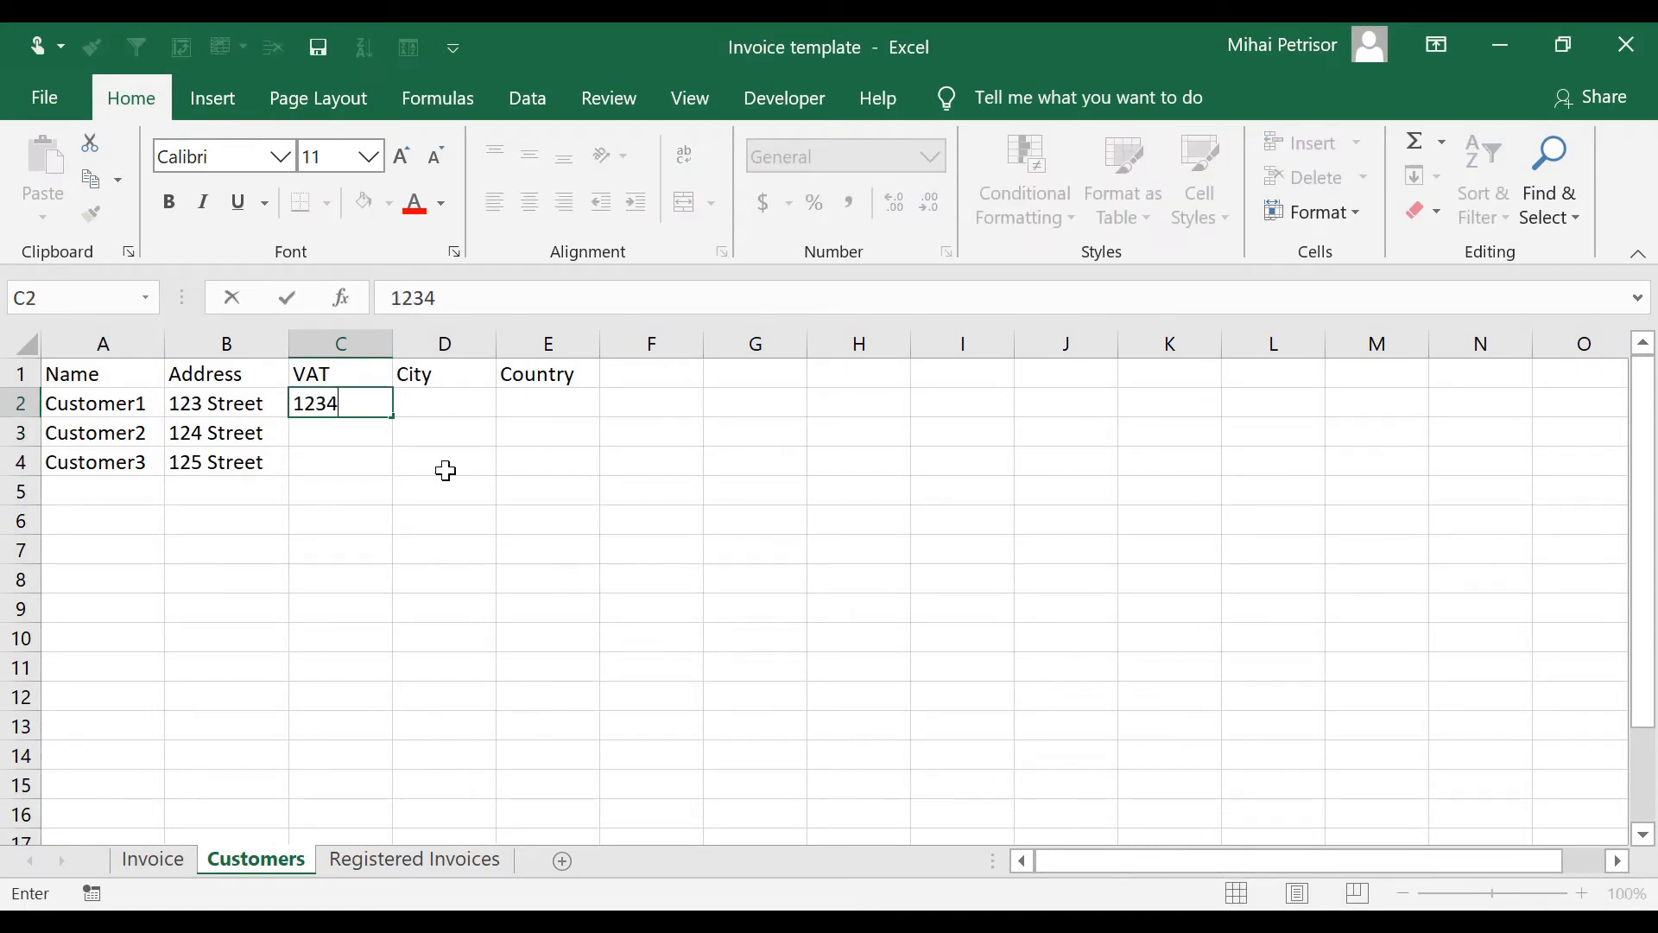
text(56)
click(446, 471)
click(385, 409)
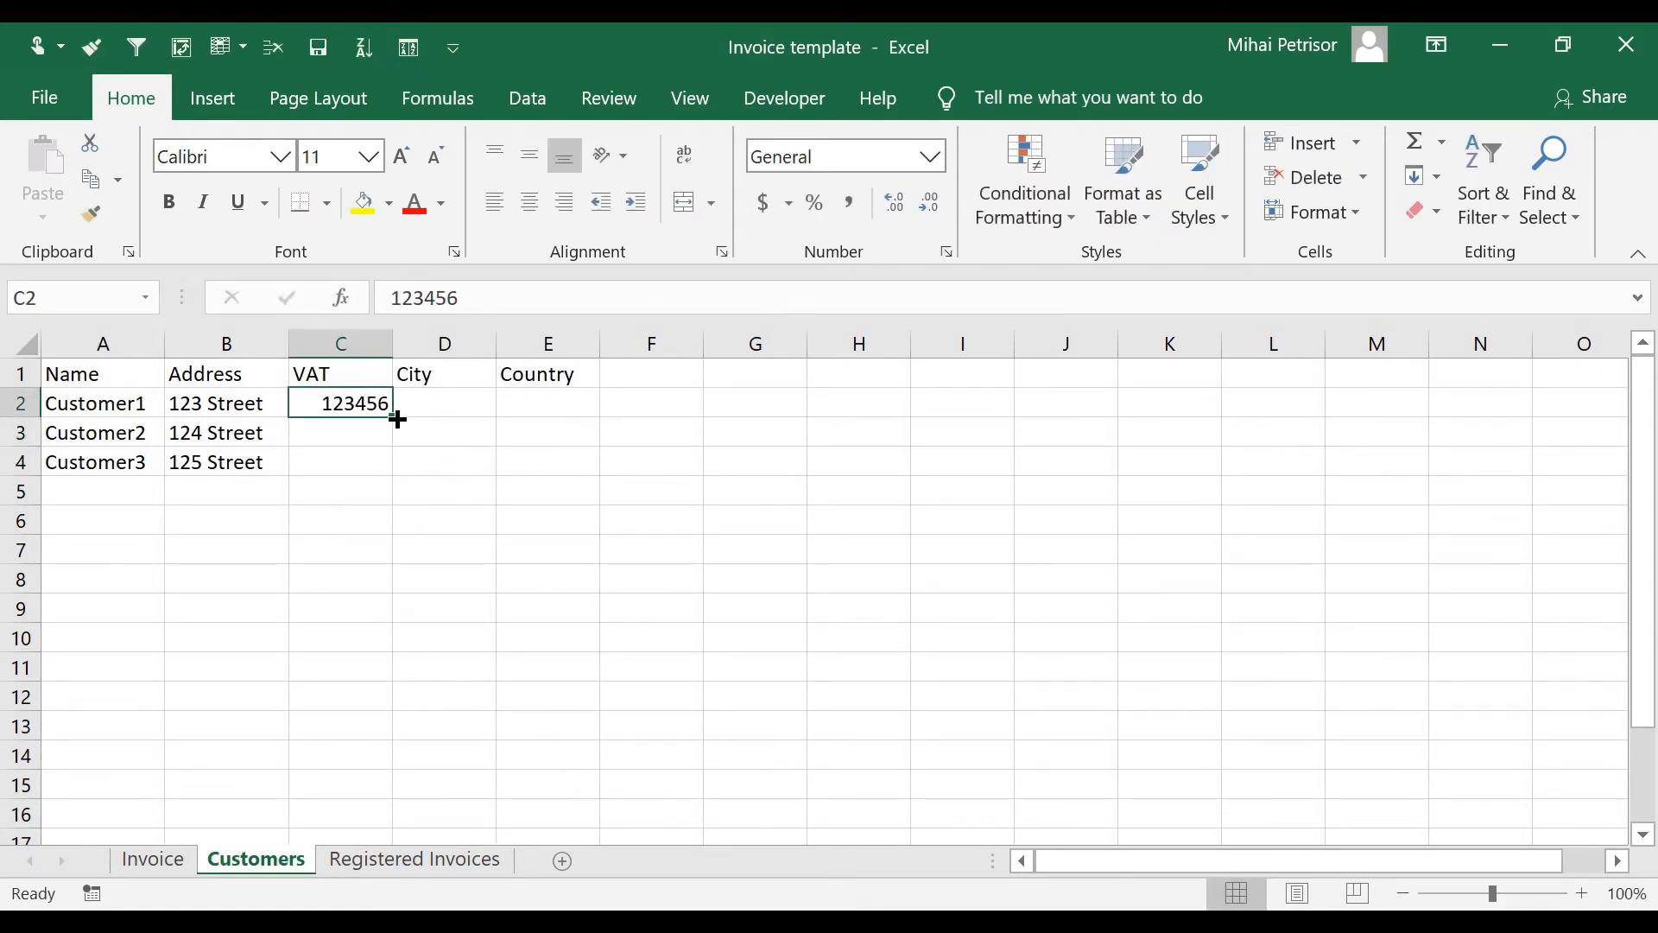
drag(393, 418, 397, 482)
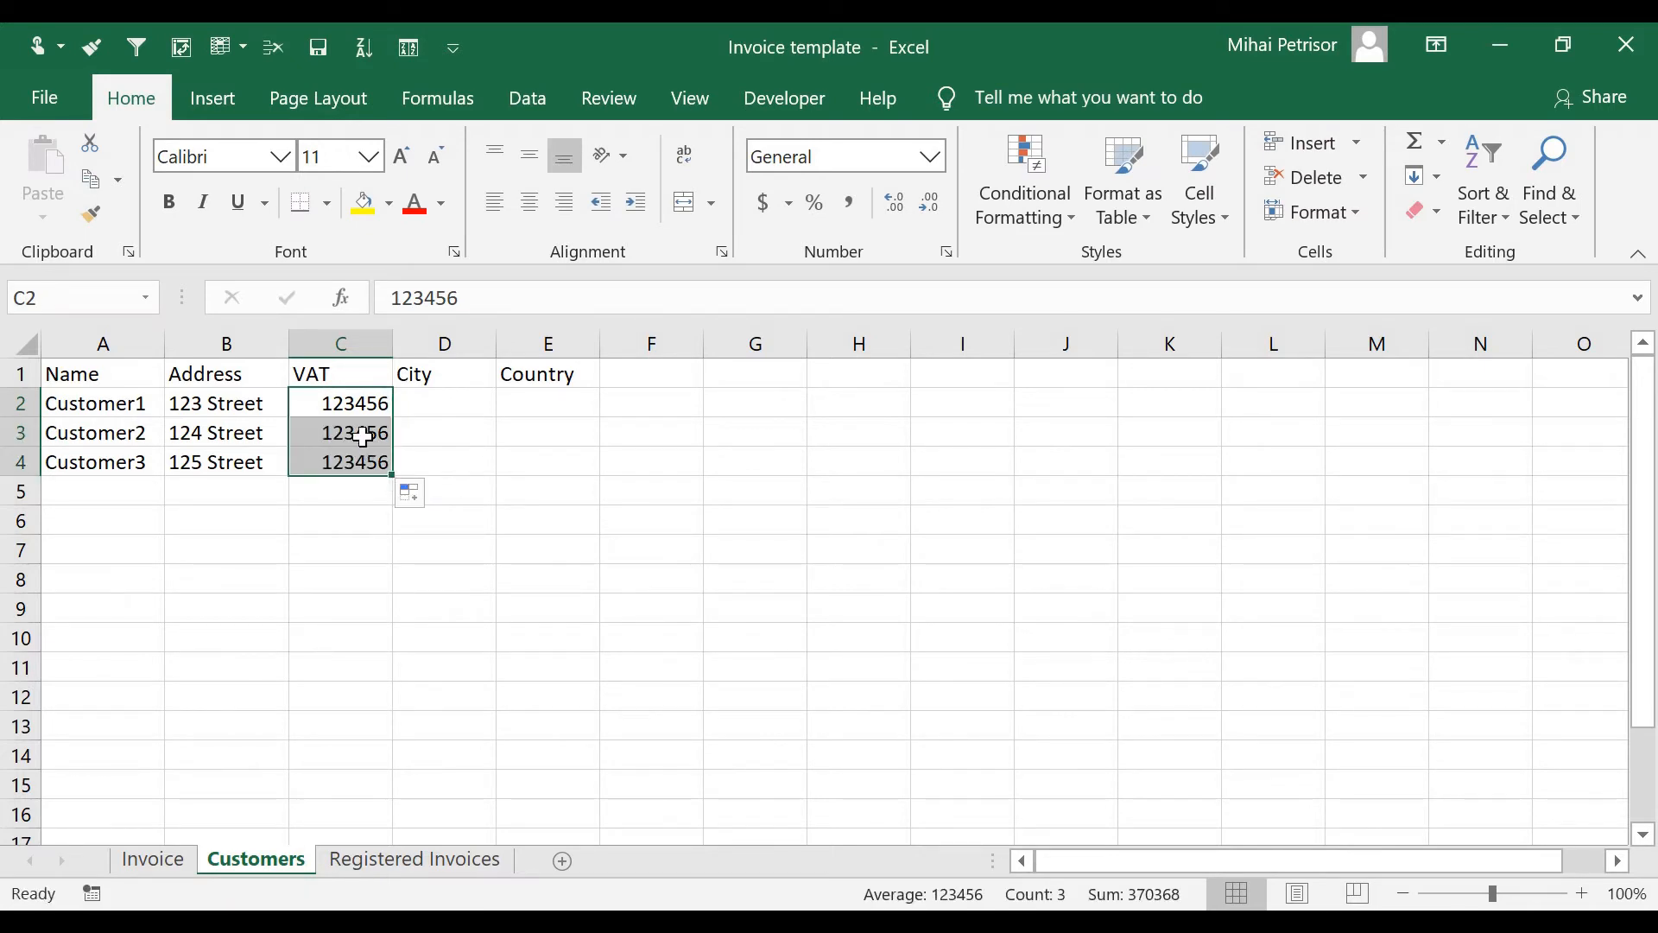
Replace the copied VAT numbers in cells C3 and C4 with different ones for Customer2 and Customer3.
click(370, 433)
click(460, 301)
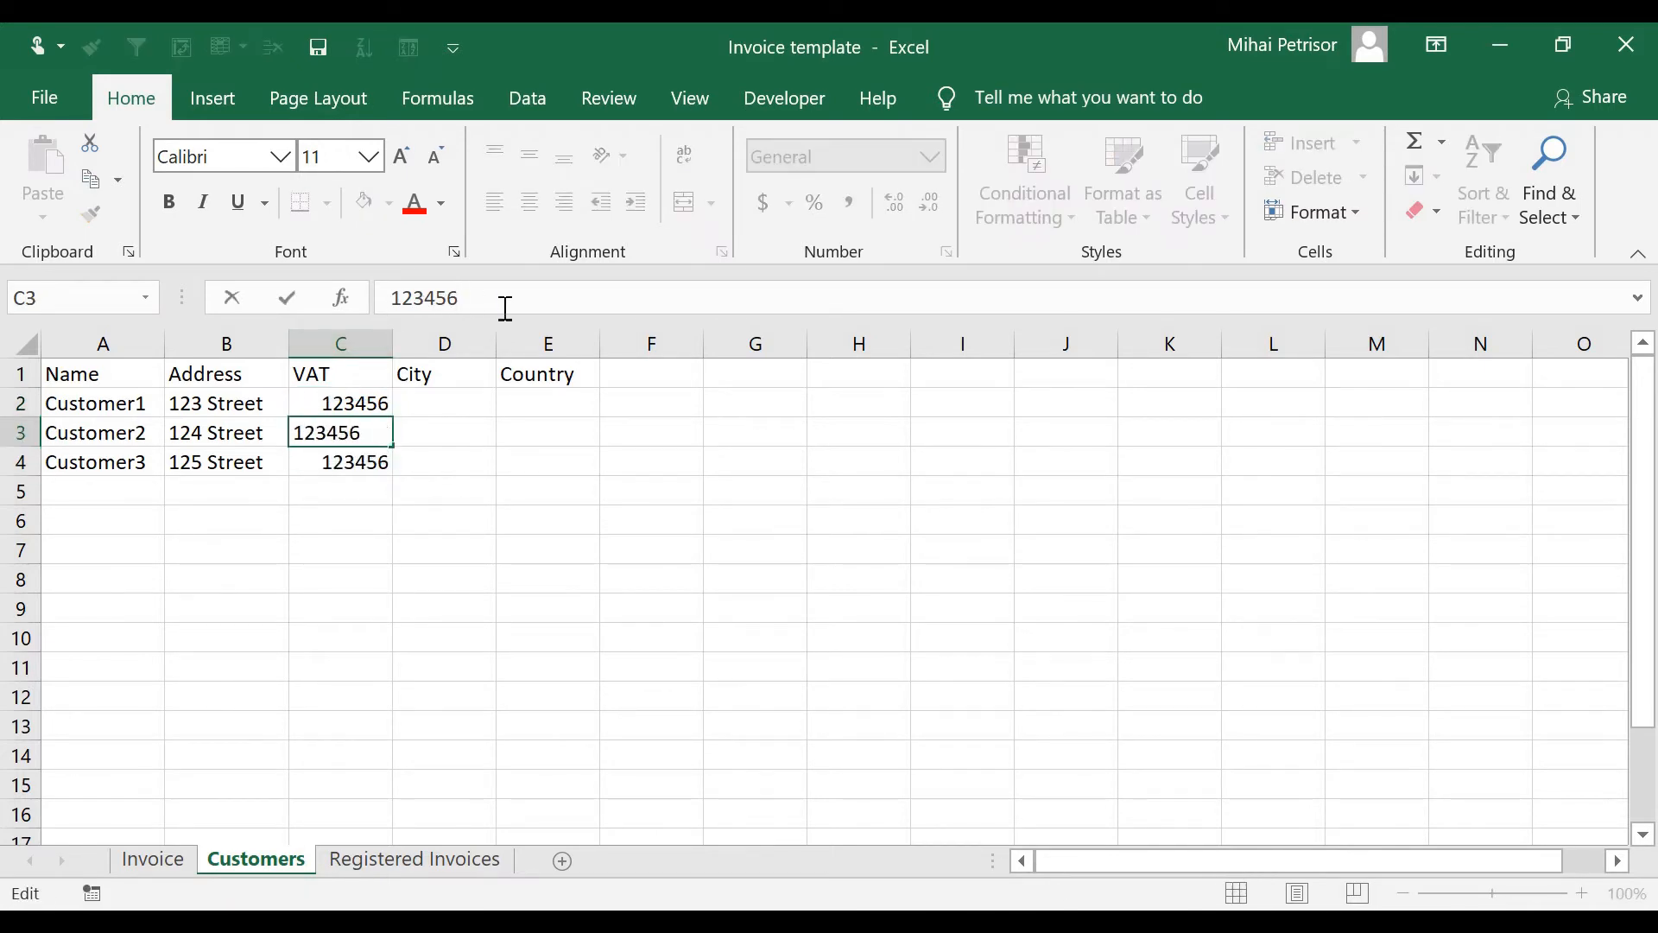
key(BackSpace)
key(BackSpace)
key(BackSpace)
key(BackSpace)
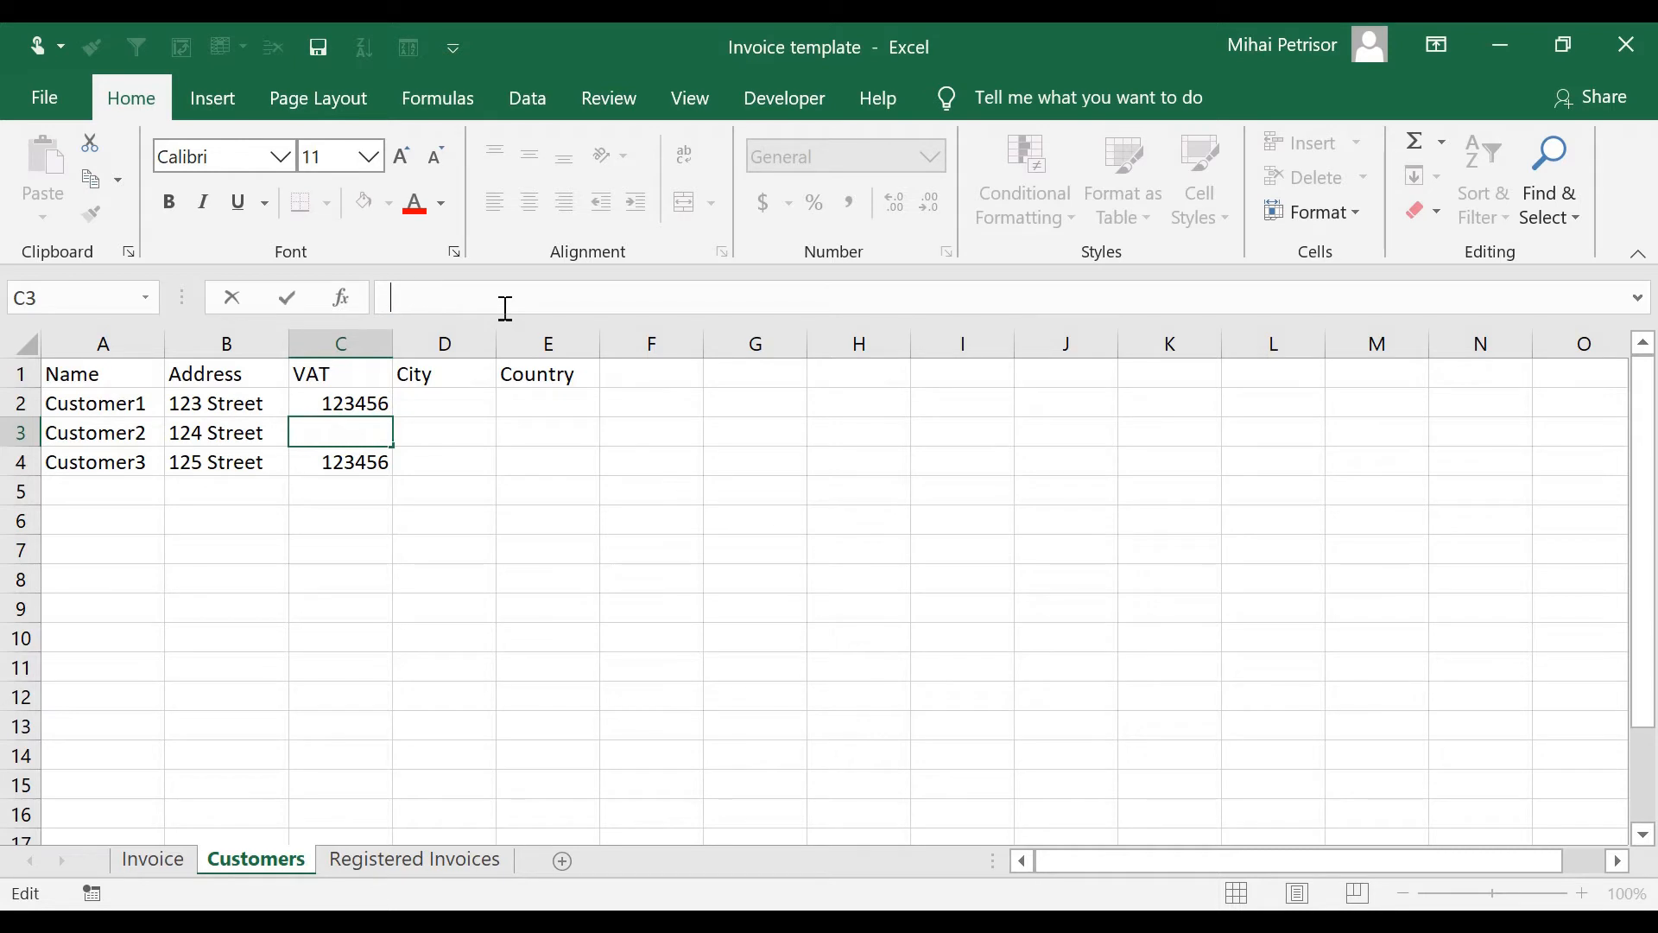
text(654321)
click(372, 464)
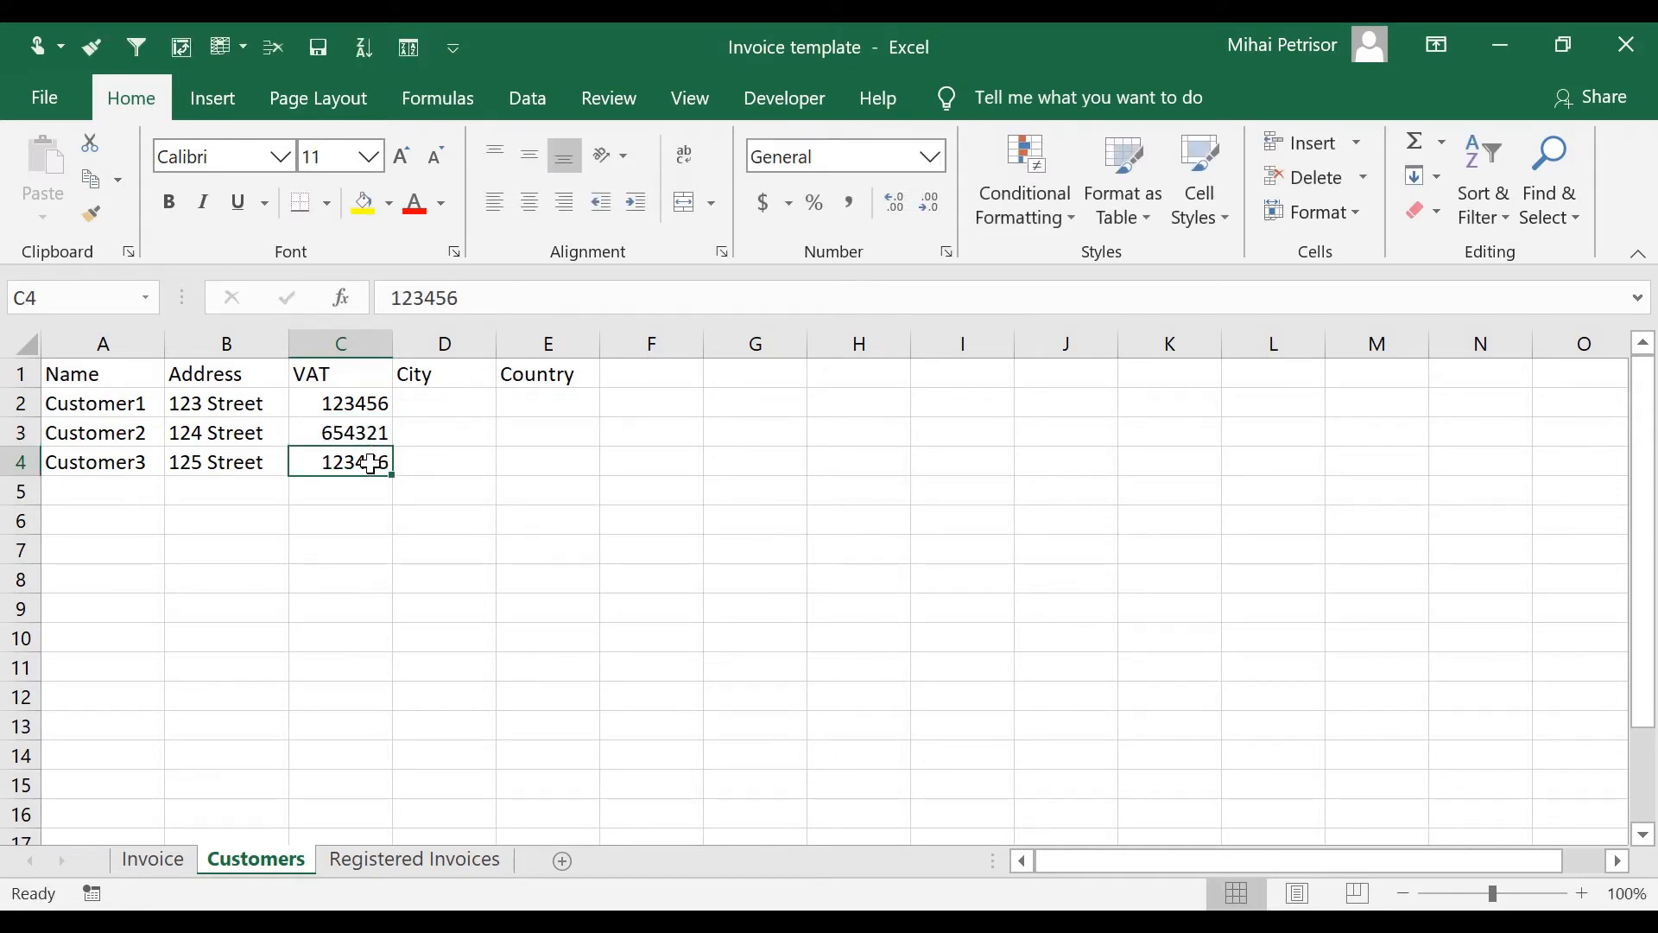
text(10101010)
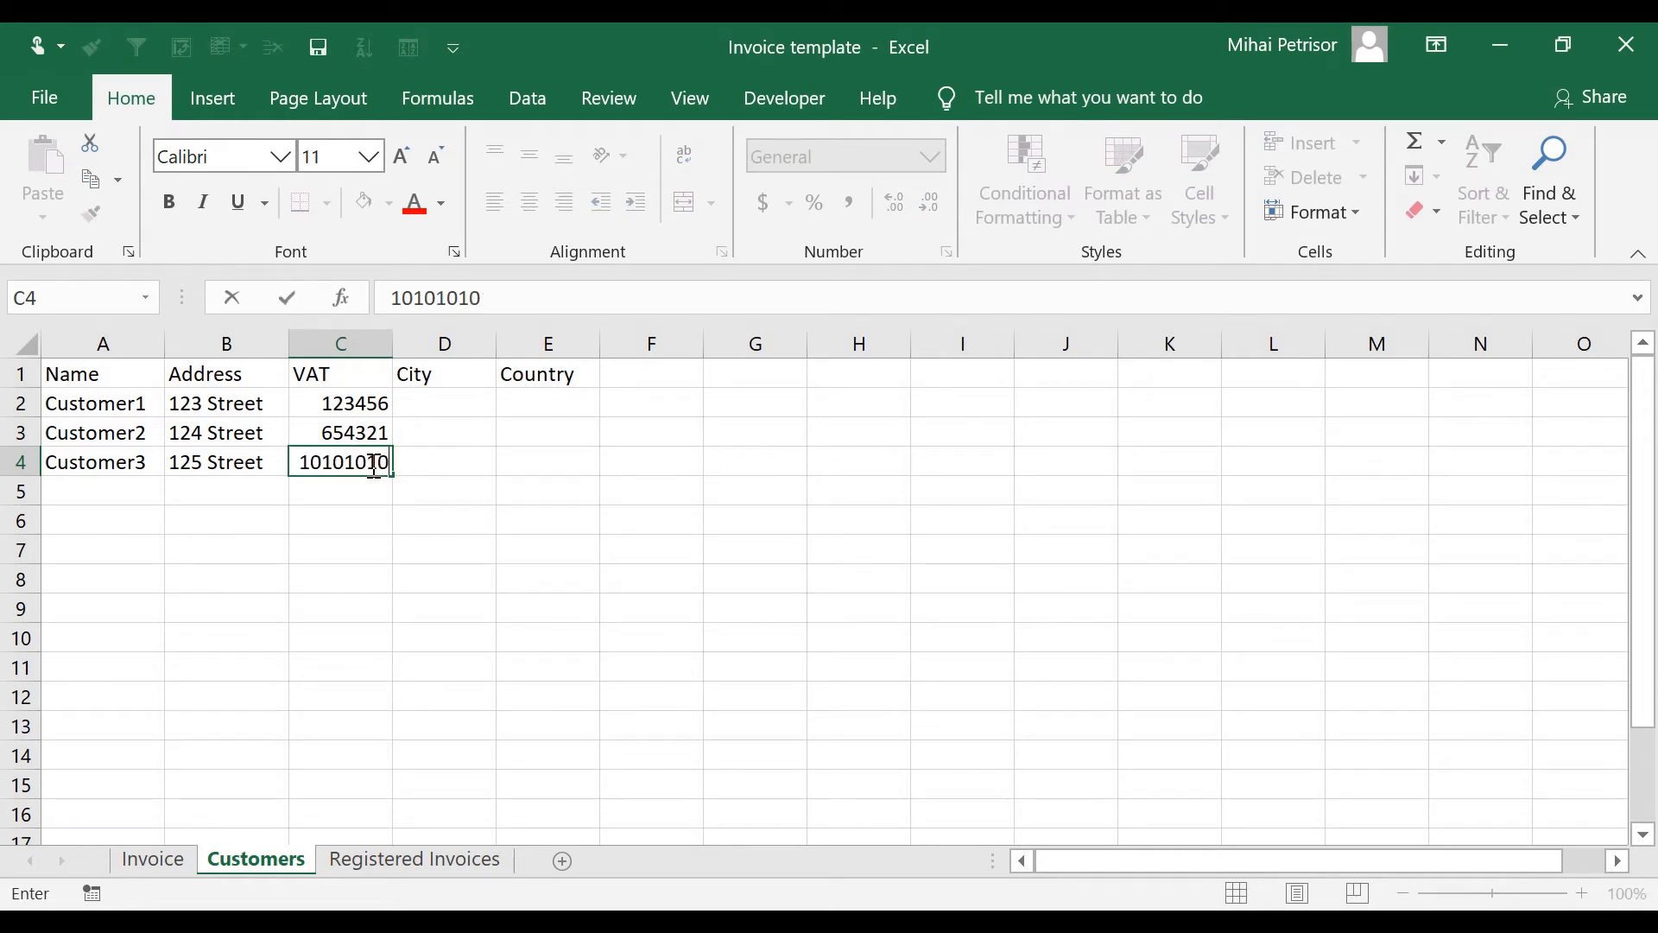
click(467, 664)
Enter the cities New York, Paris and Dubai in cells D2 to D4.
click(468, 405)
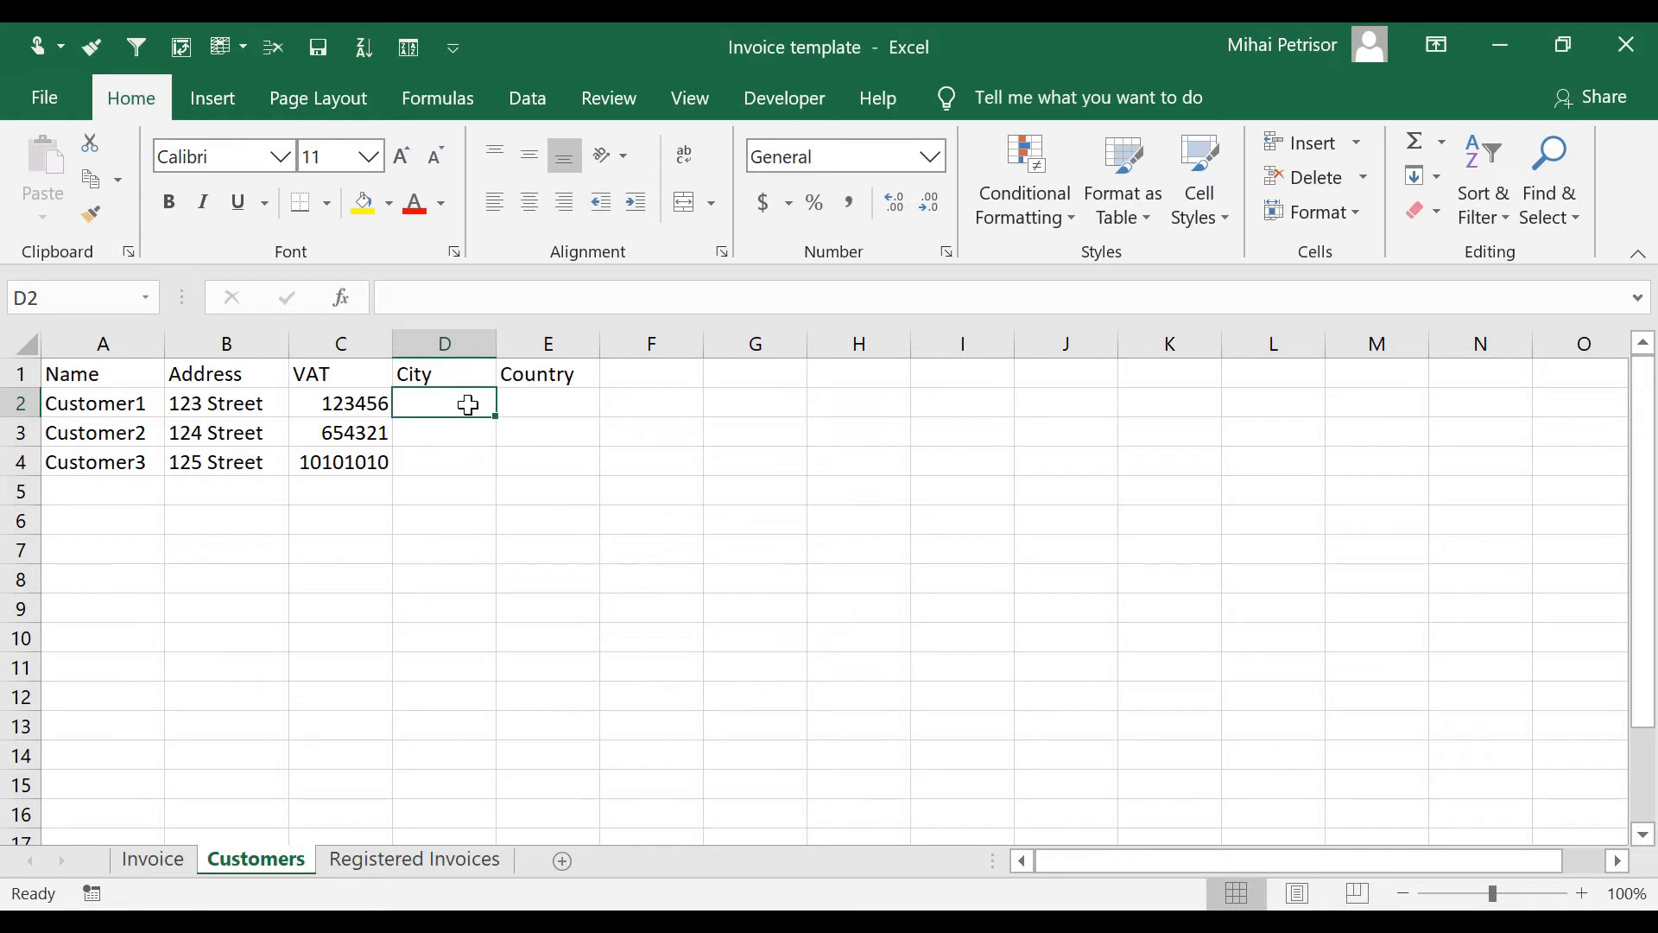
text(New)
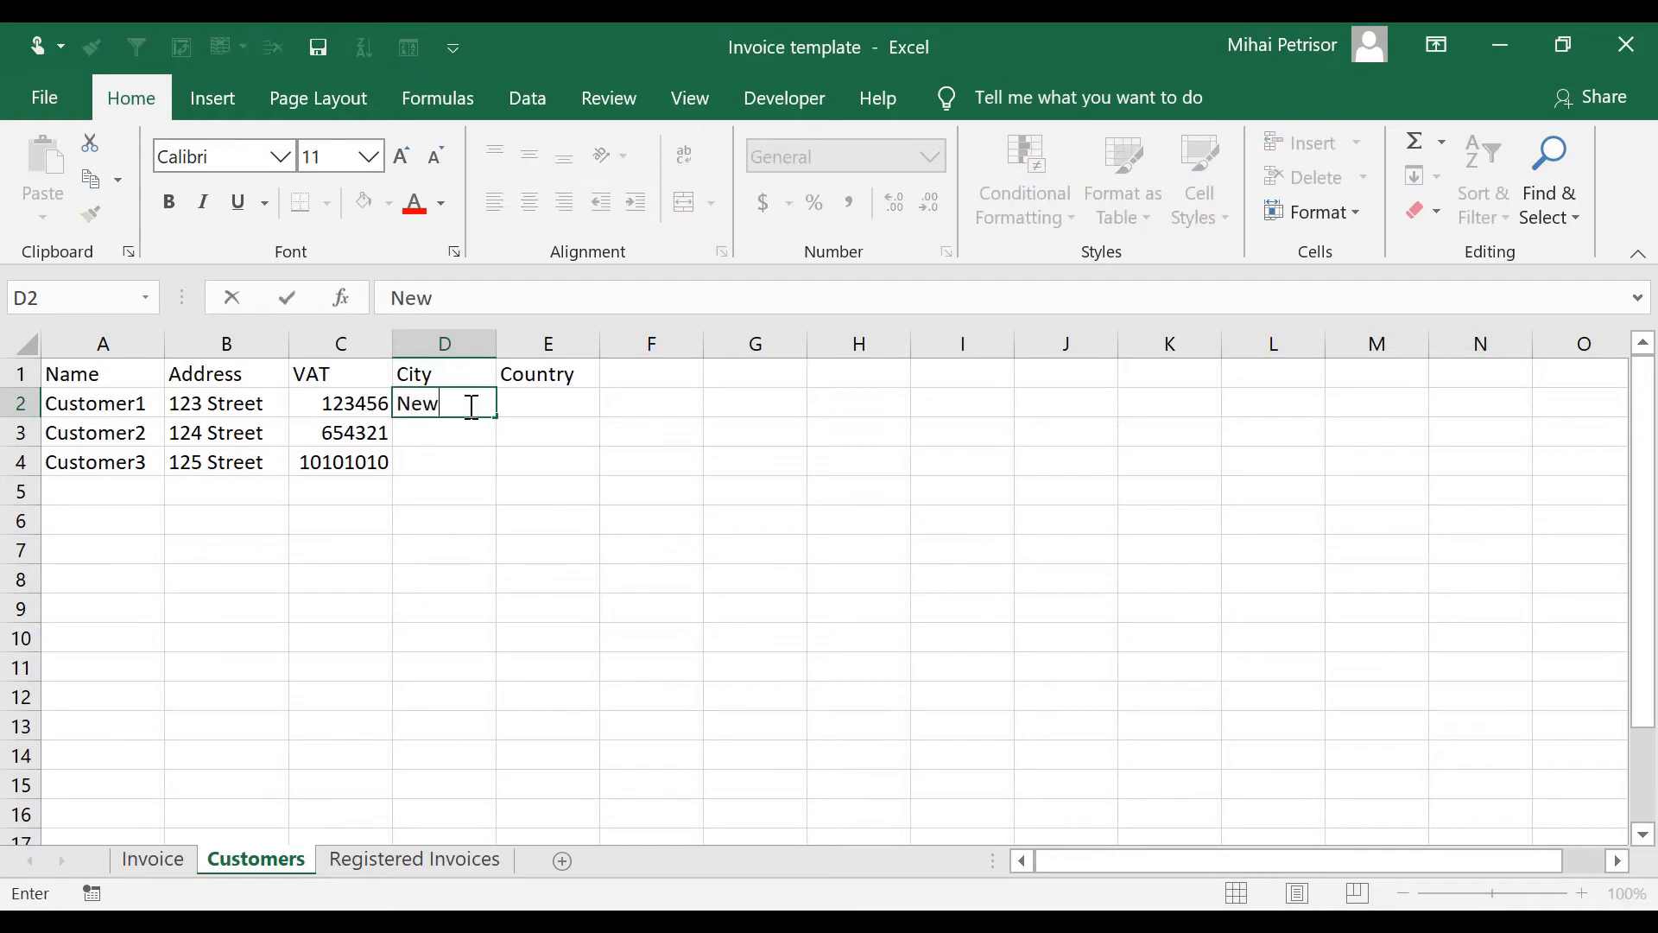
text( York)
key(Return)
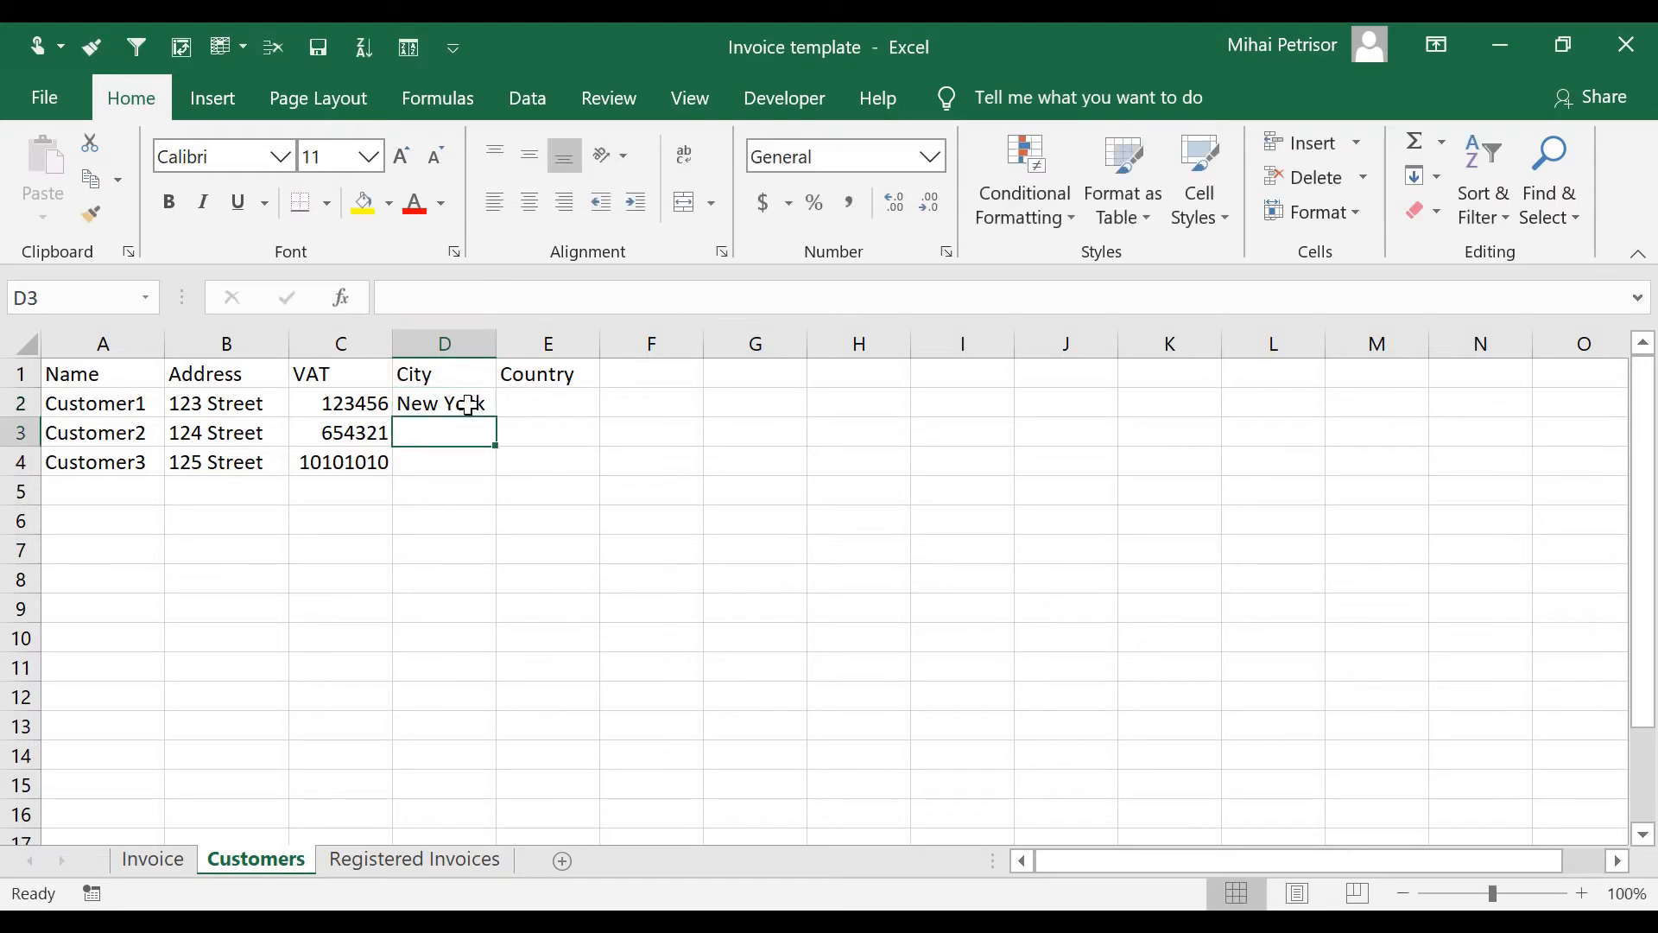
text(Paris)
key(Return)
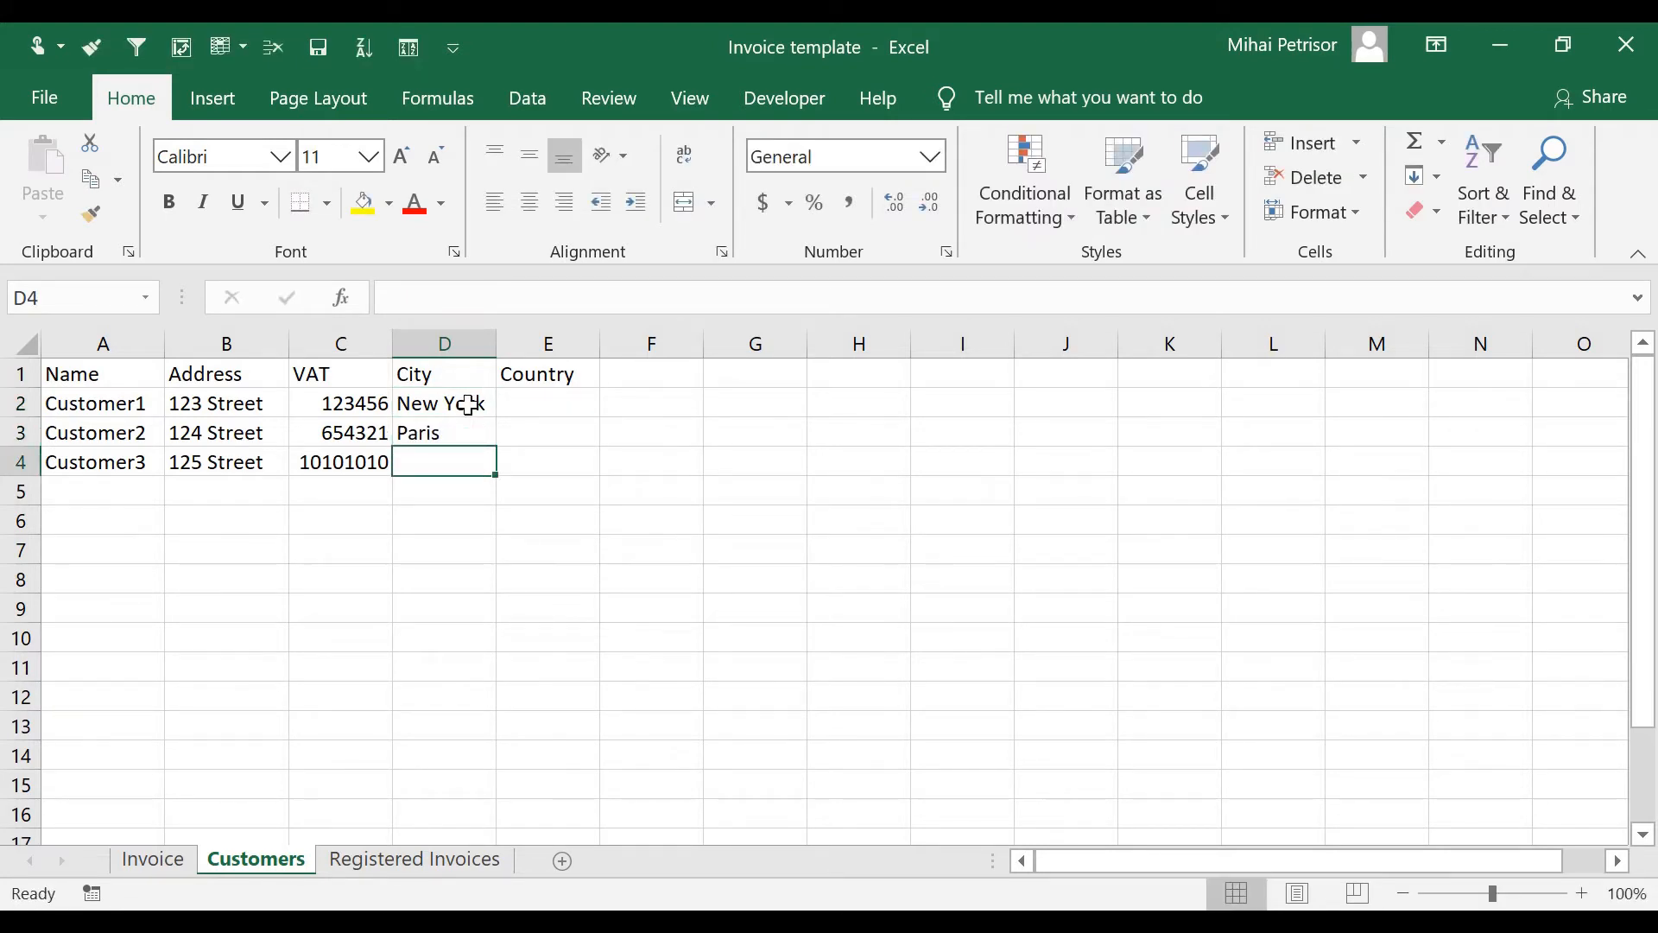
text(Dubai)
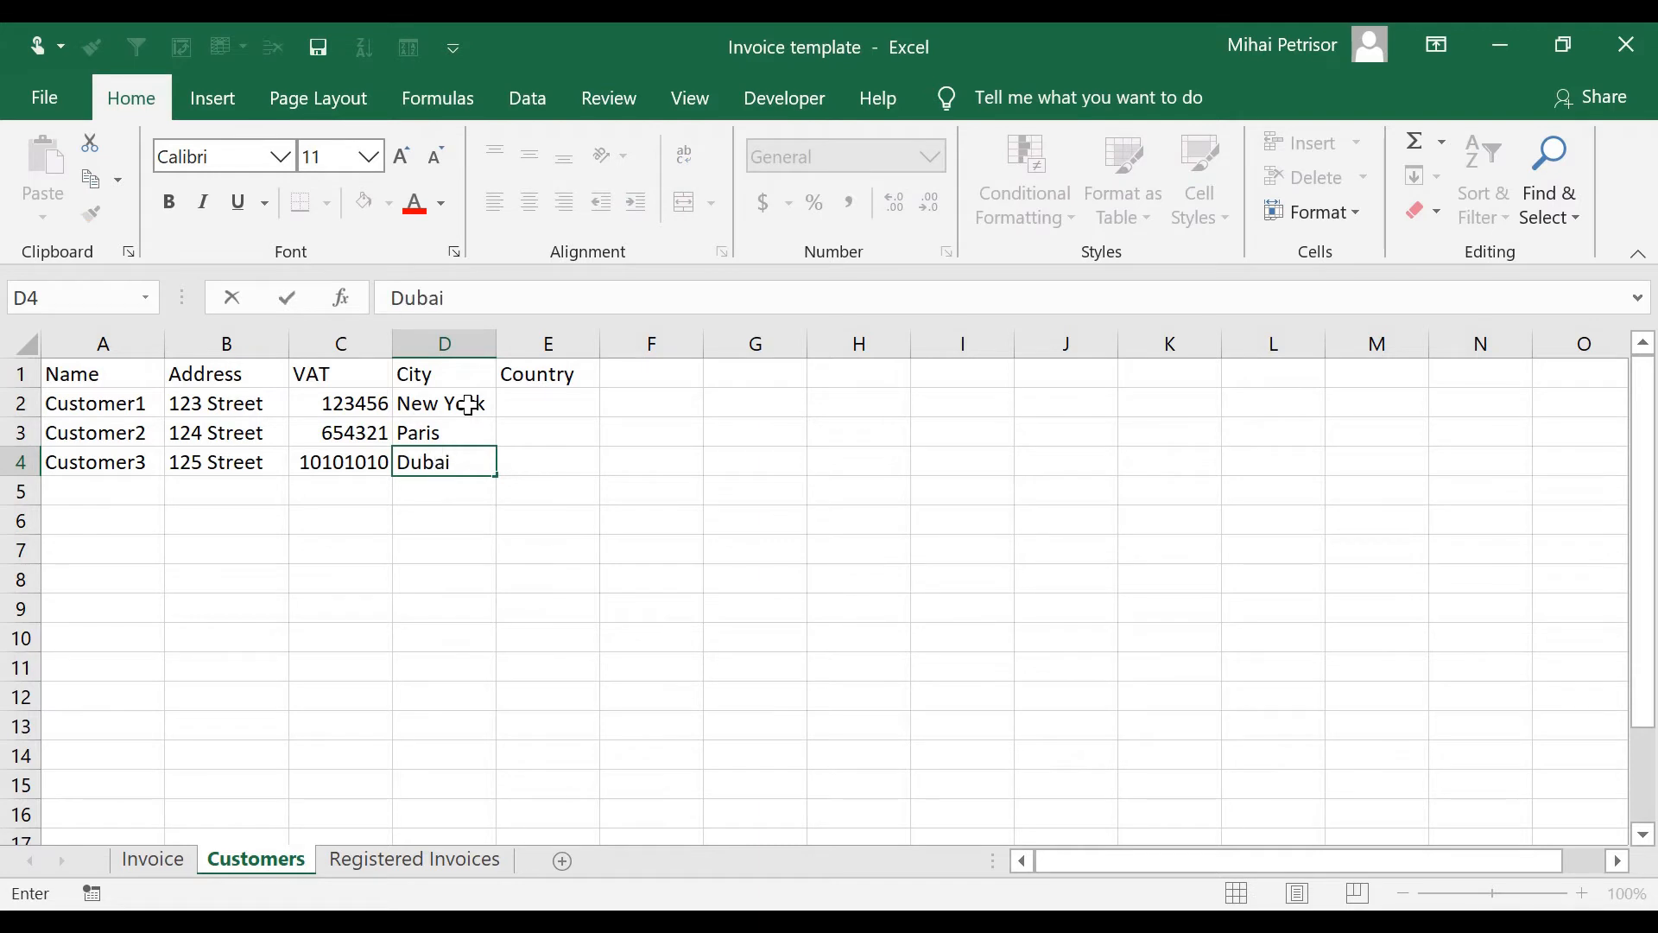
Enter the countries USA, France and UAE in cells E2 to E4.
click(536, 396)
text(USA)
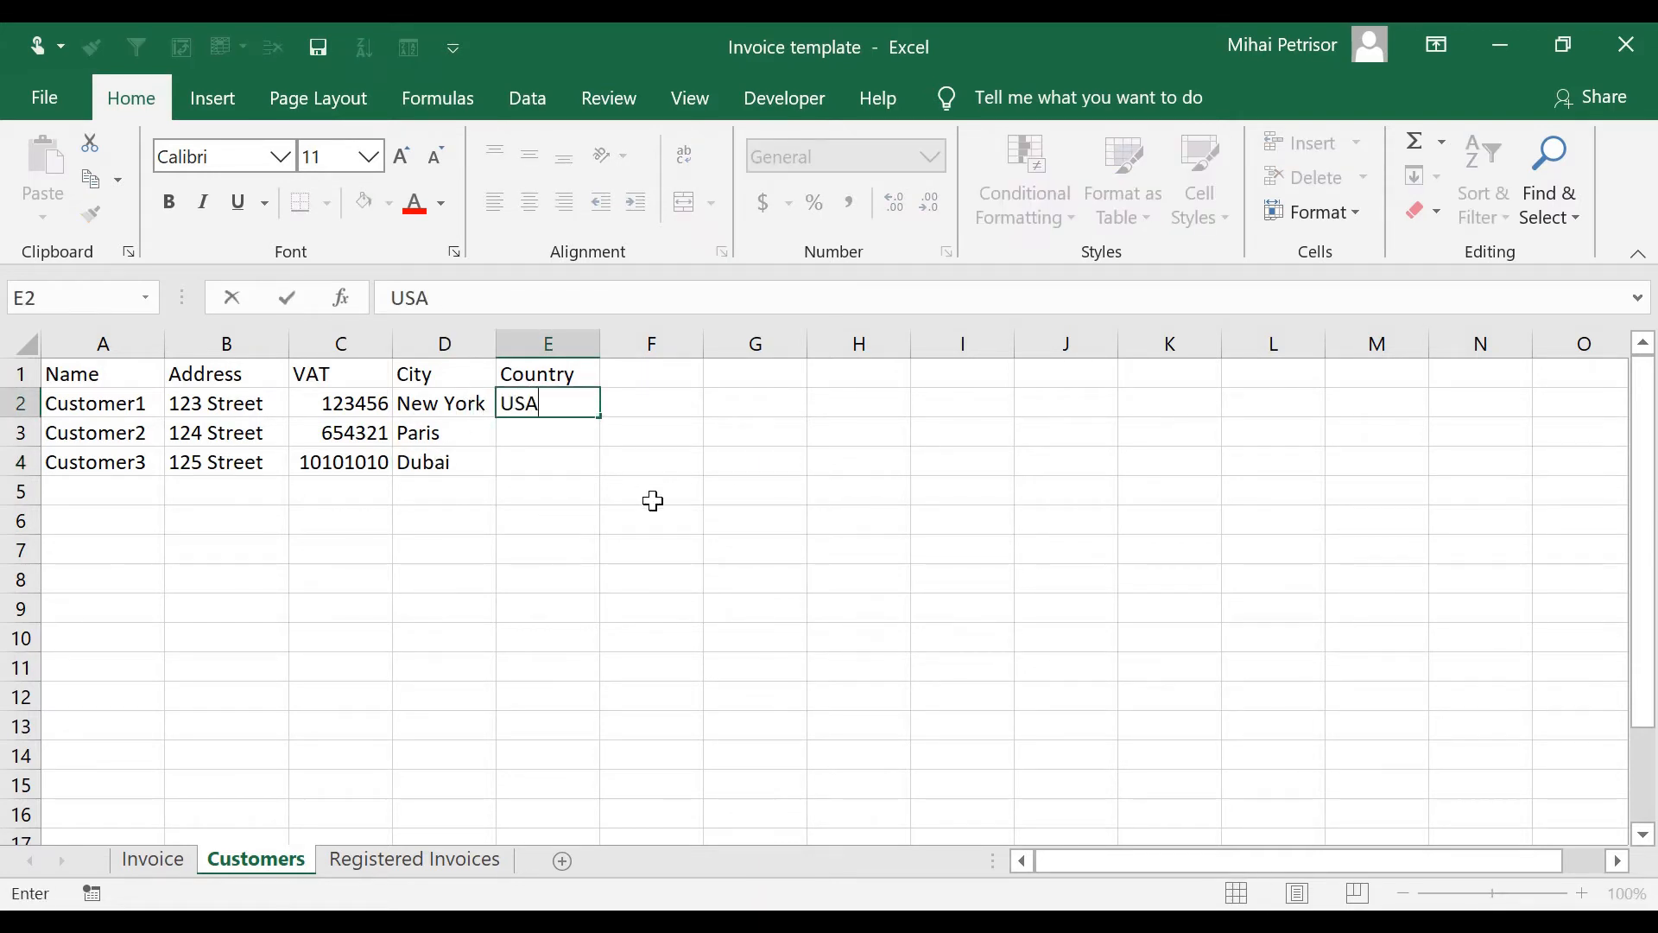
key(Return)
text(France)
key(Return)
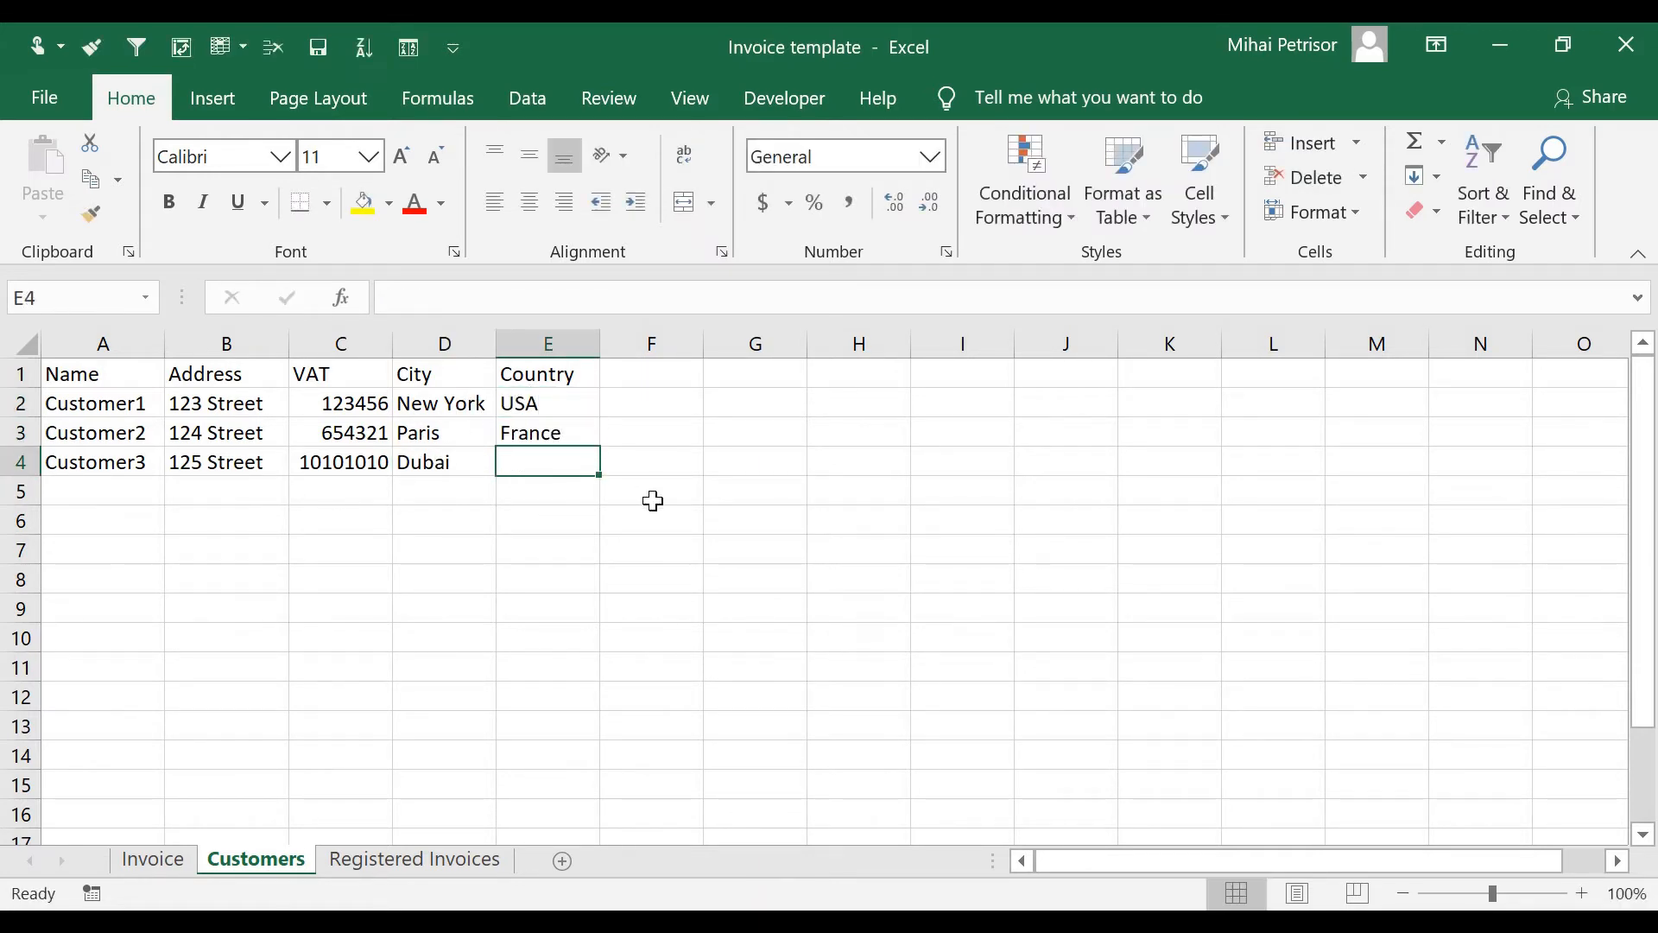
text(U)
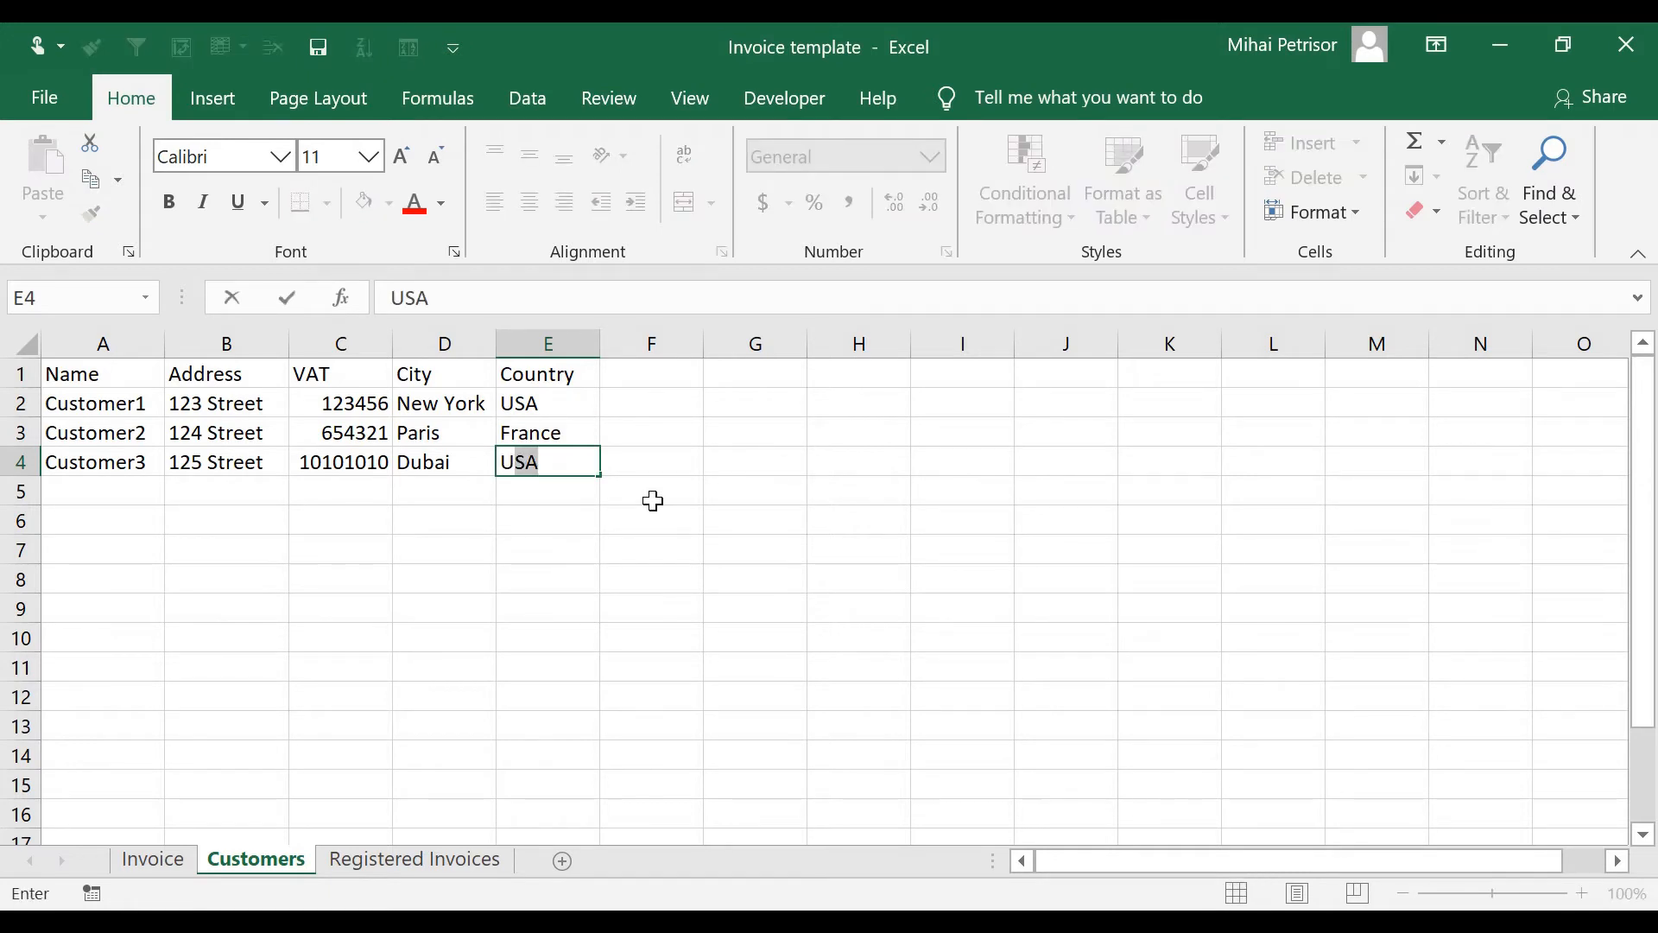
text(EE)
key(Return)
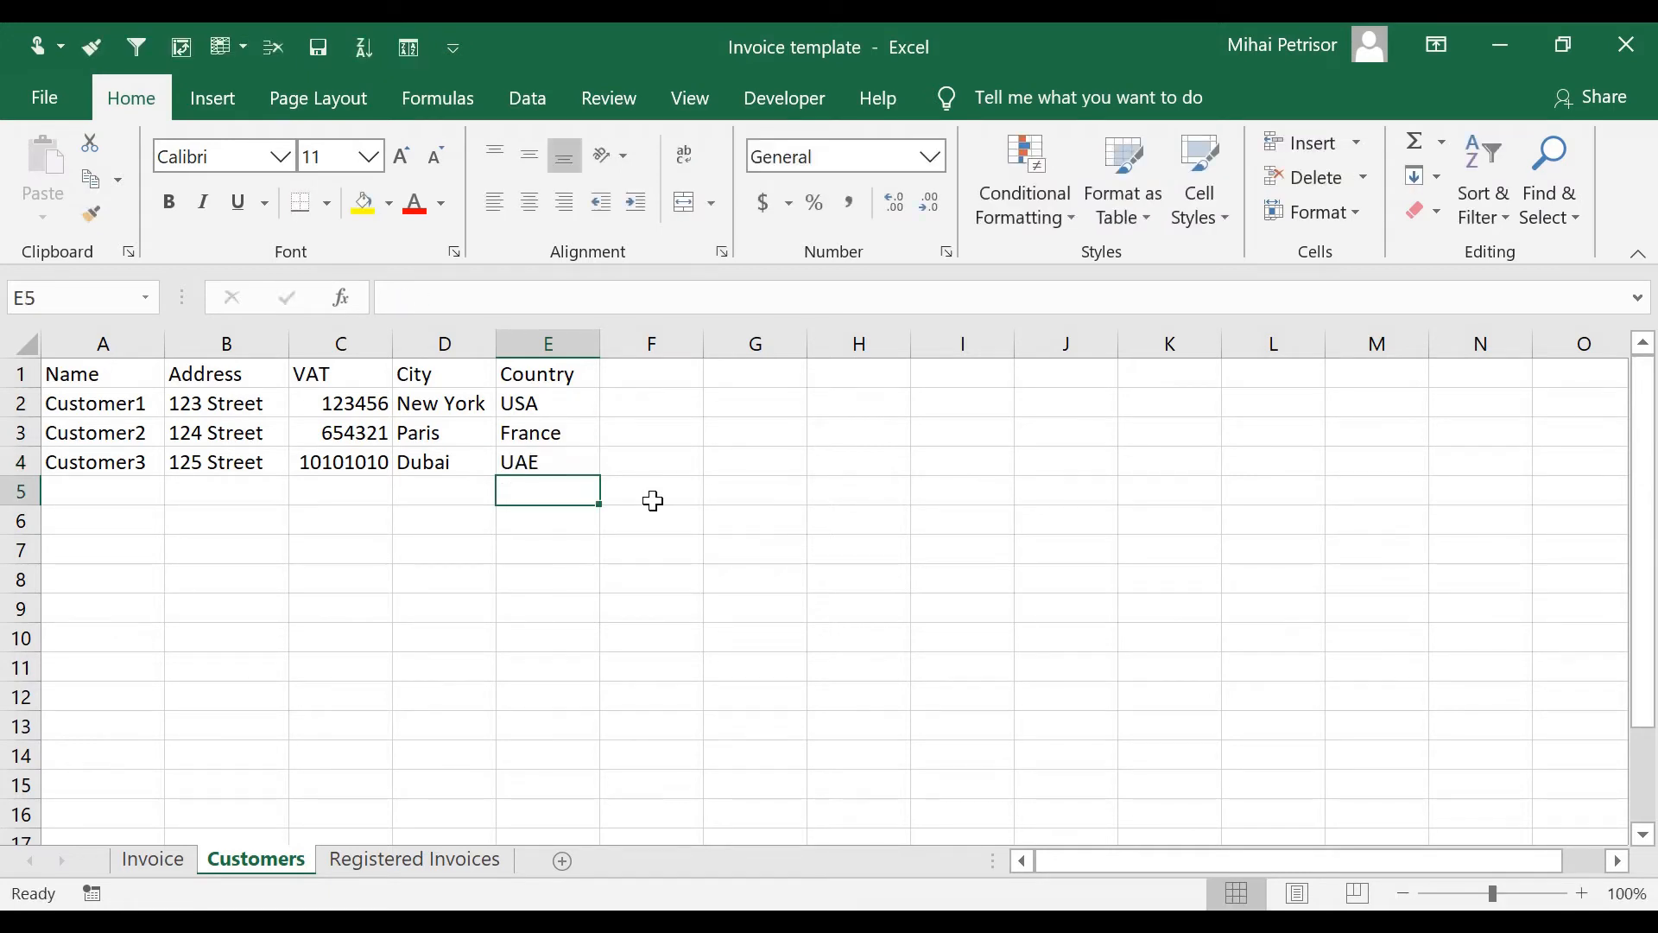
click(652, 500)
click(548, 458)
click(536, 561)
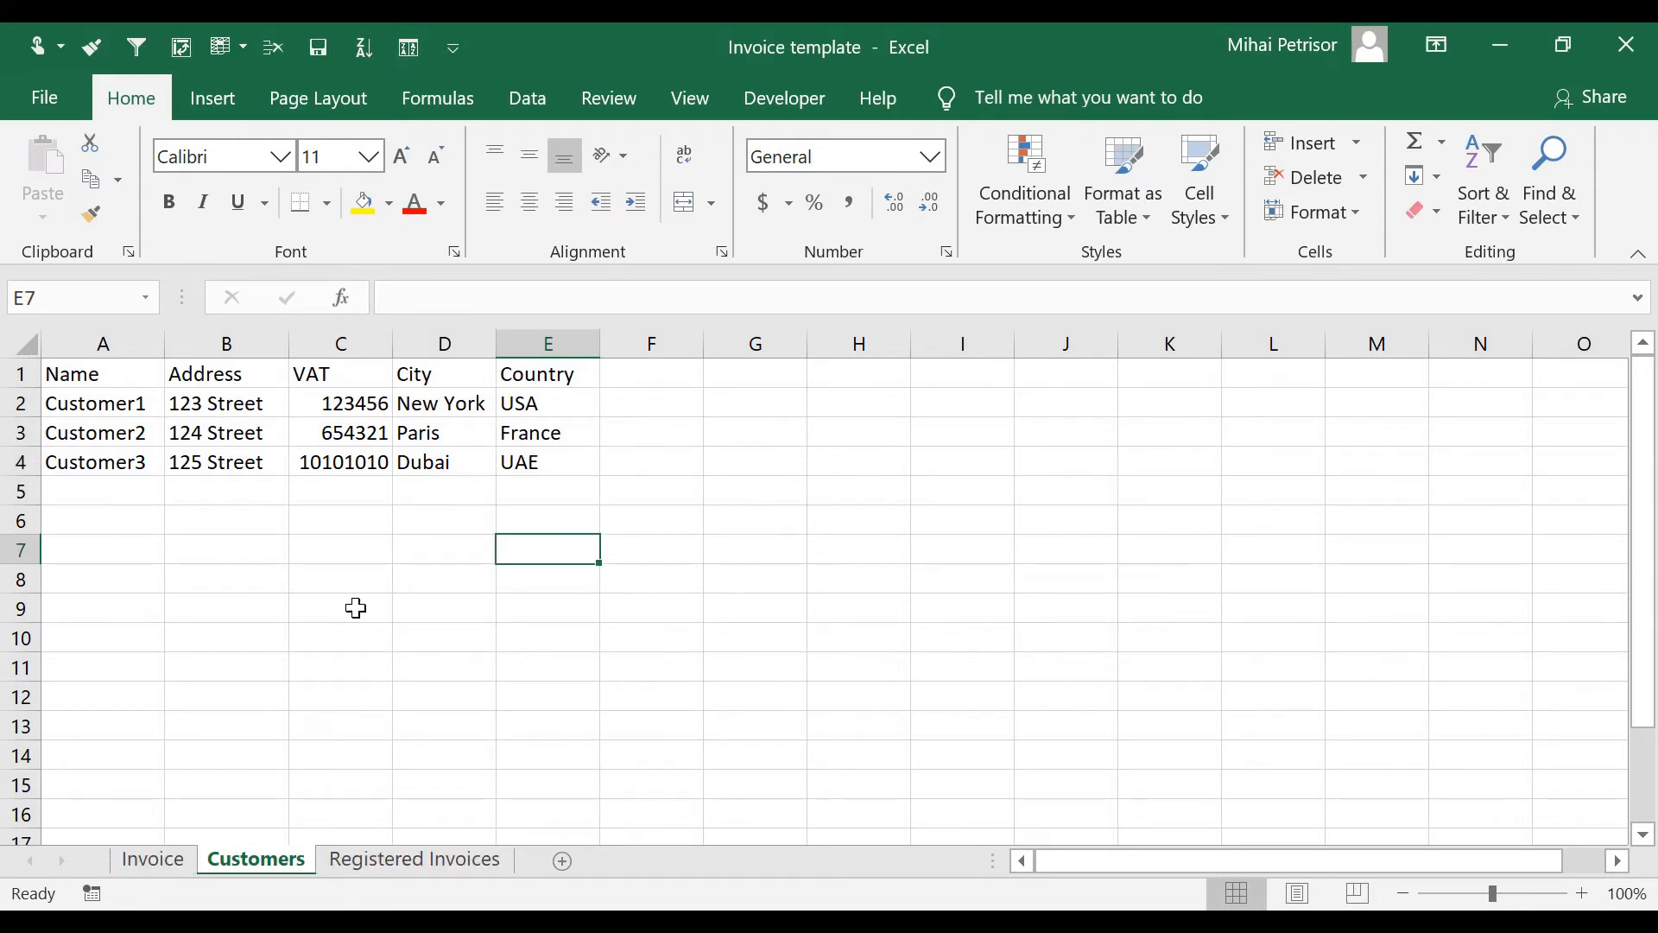
click(398, 518)
click(299, 658)
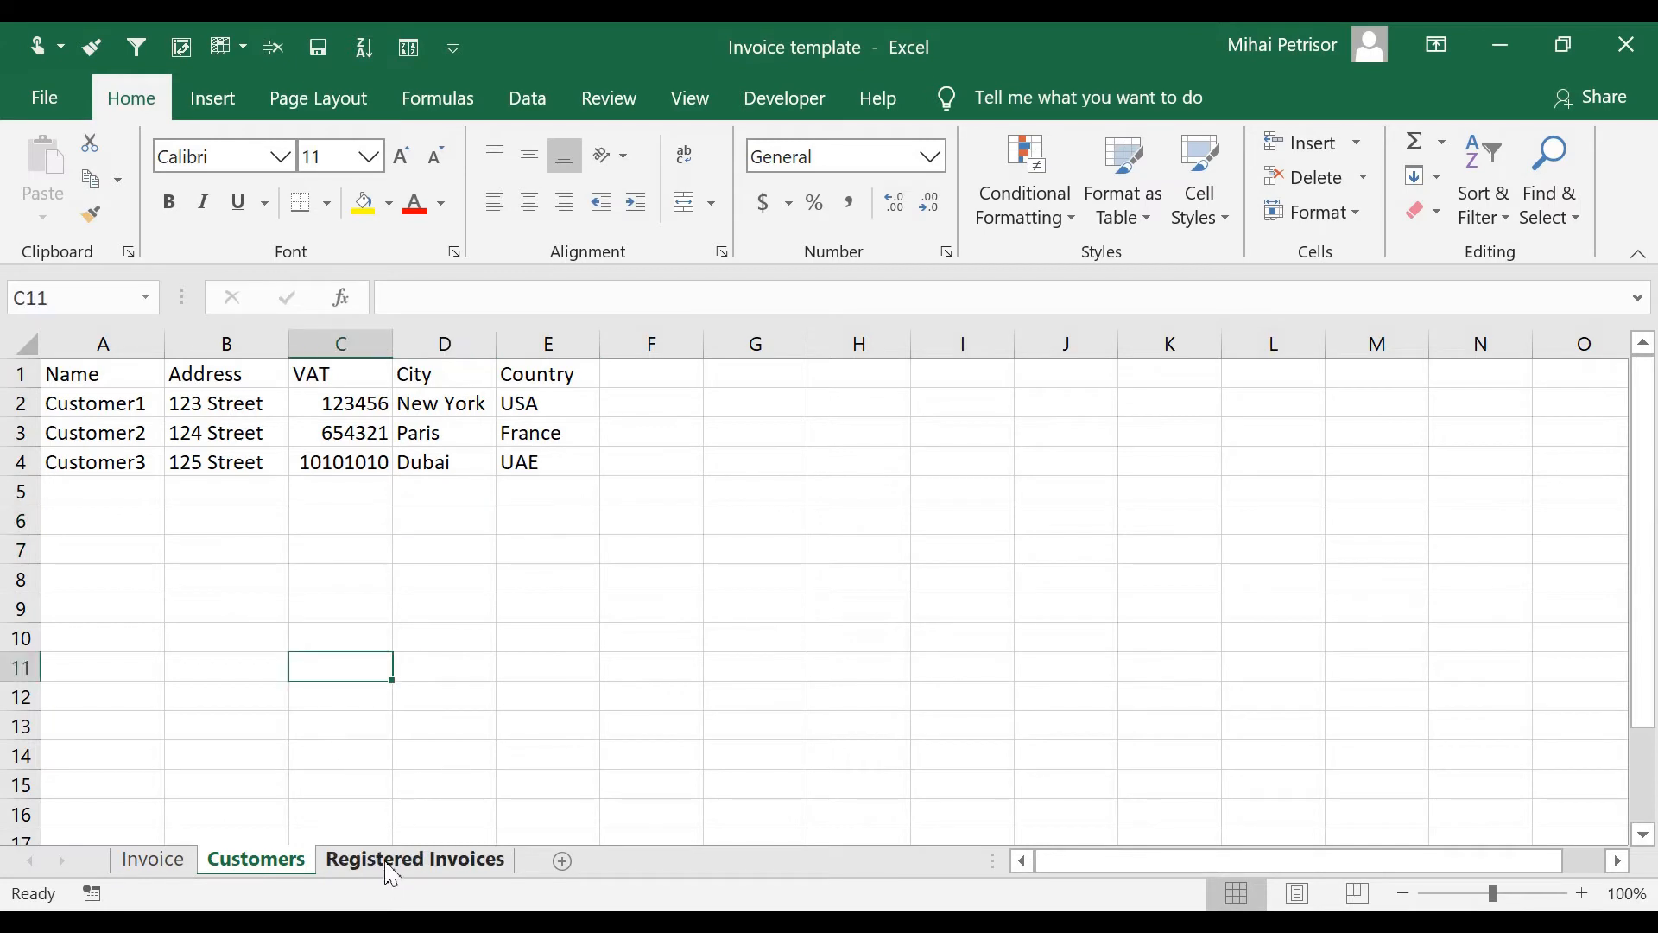
Examine the Registered Invoices sheet, then the header and customer fields on the Invoice sheet.
click(393, 860)
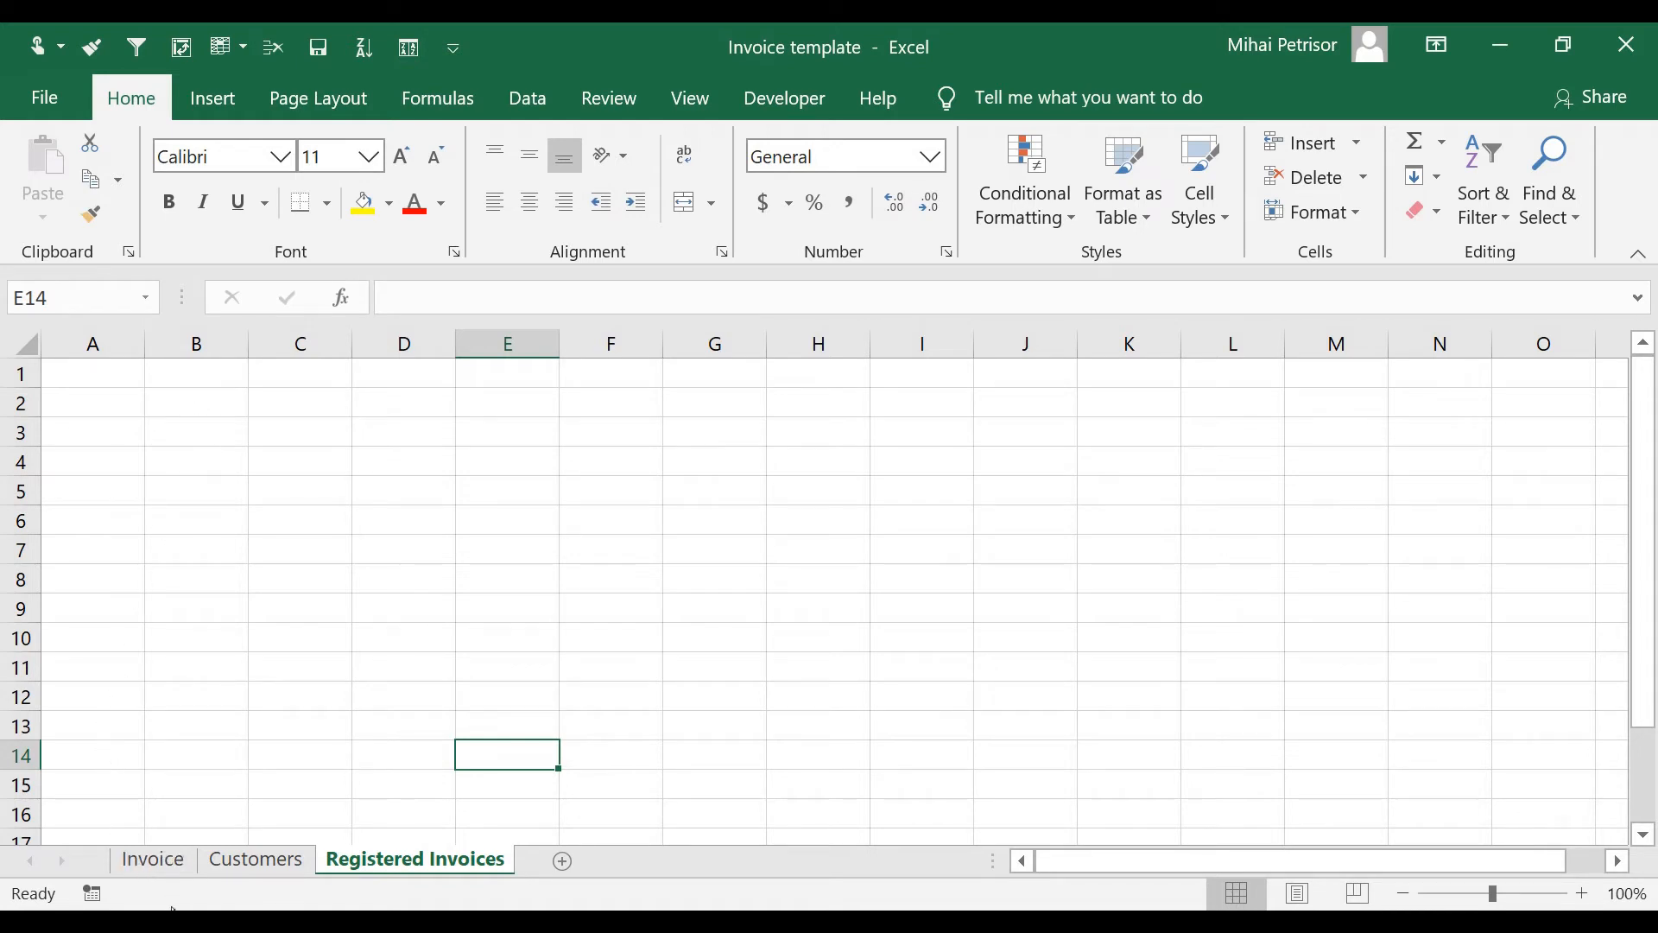
click(154, 860)
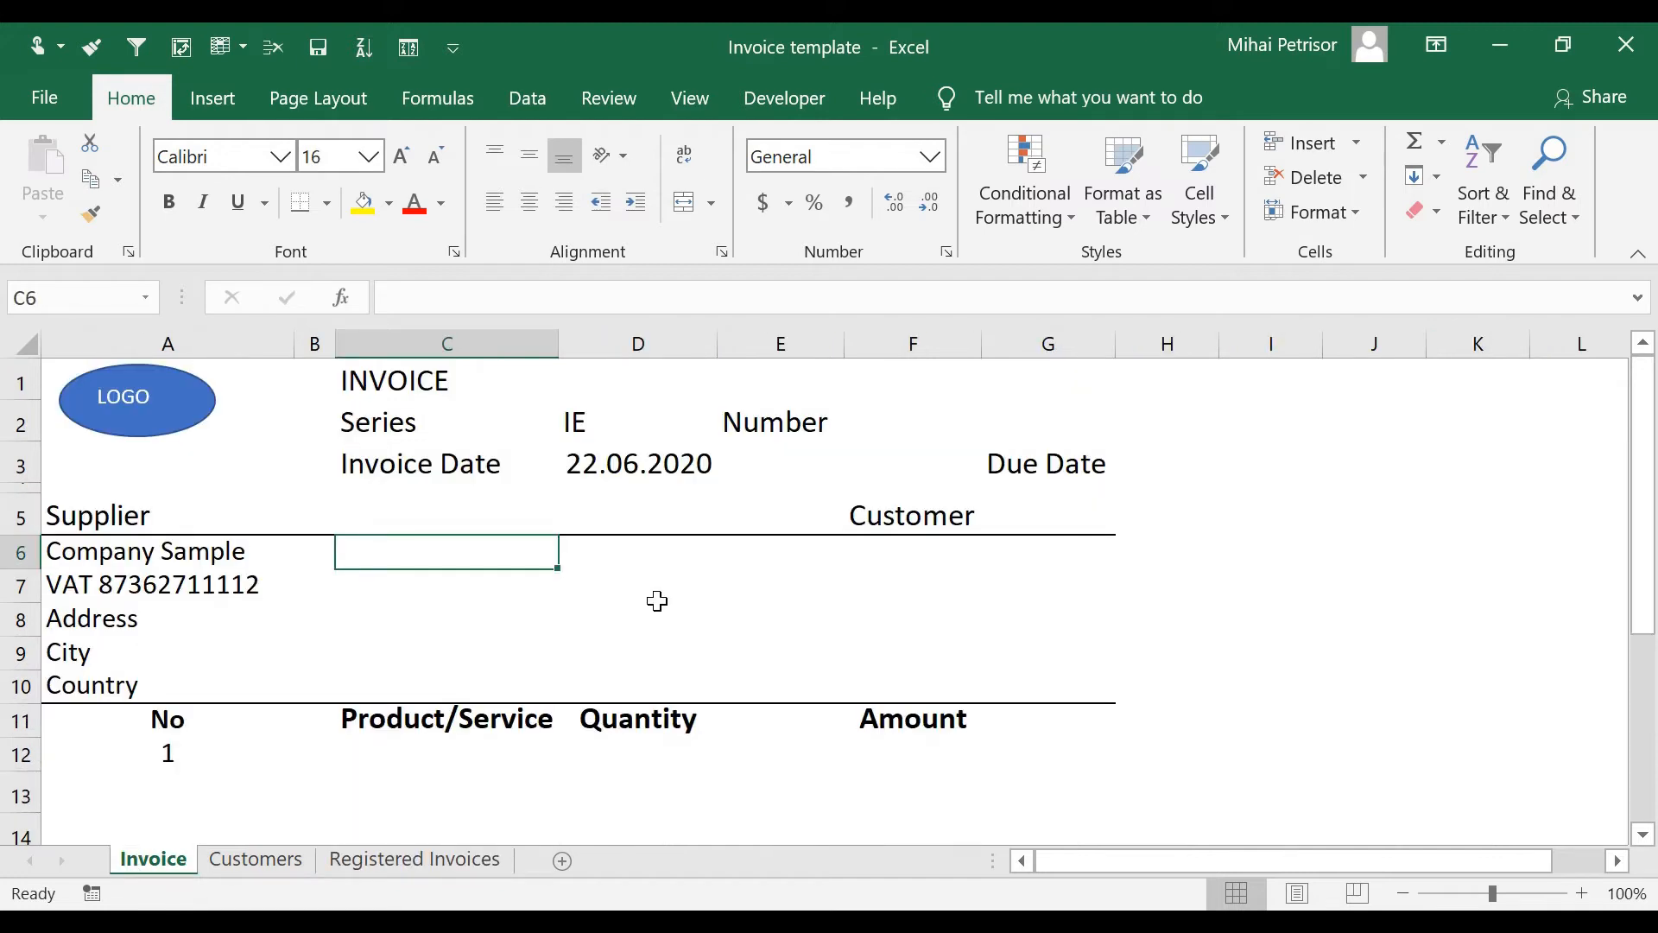
click(908, 557)
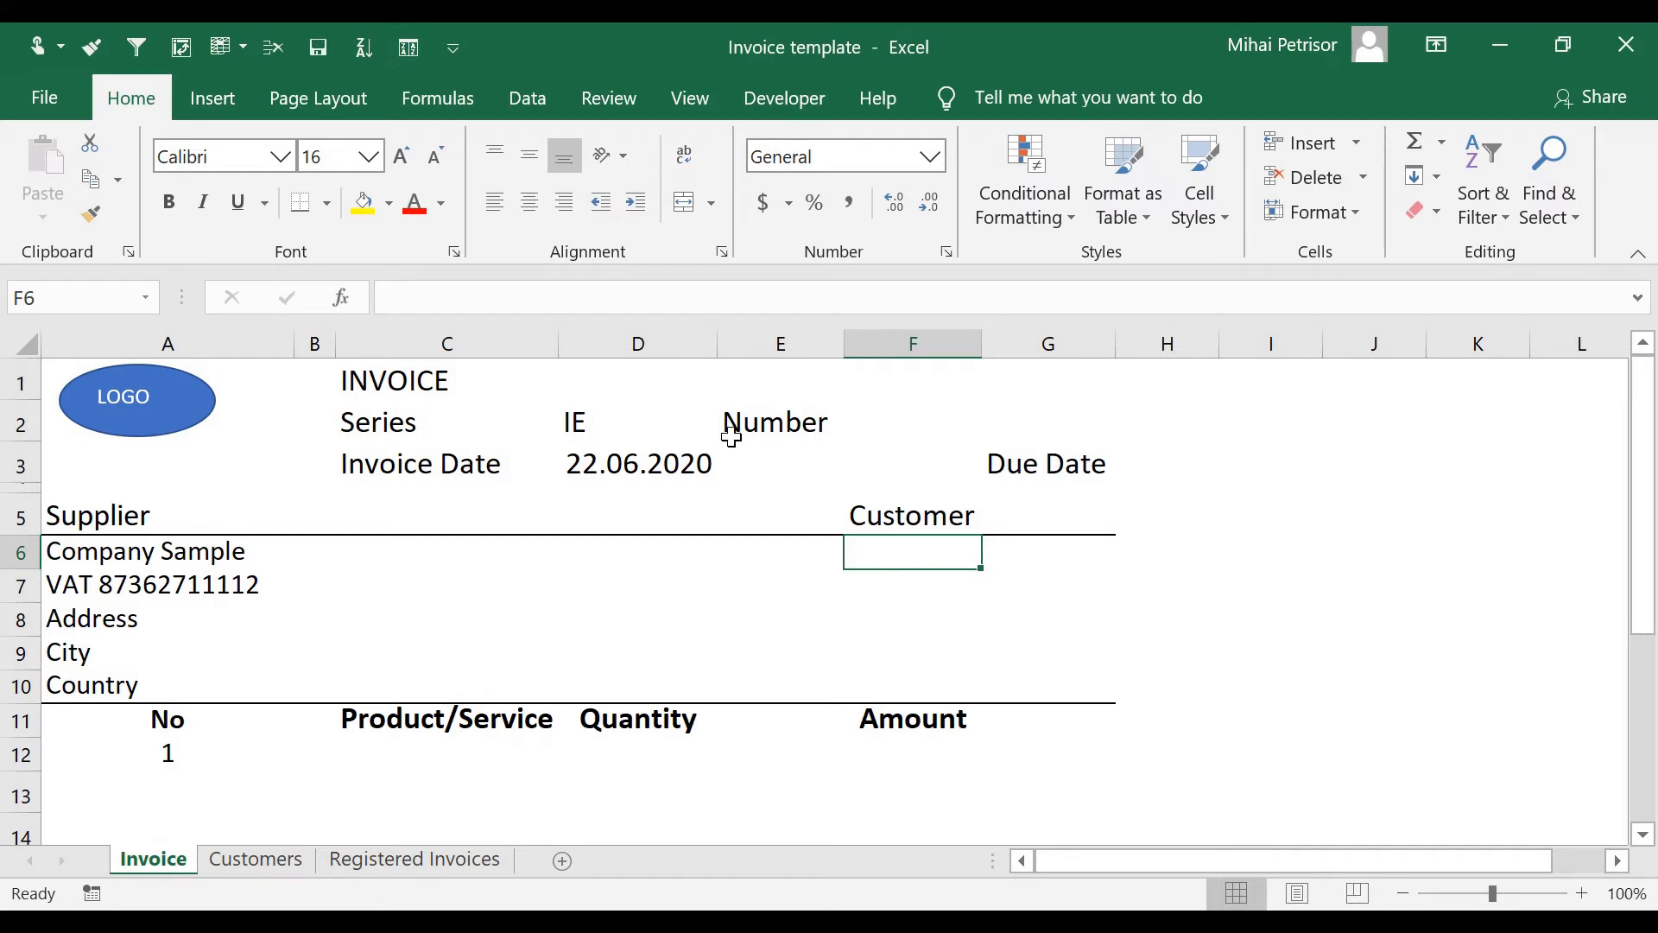
click(604, 419)
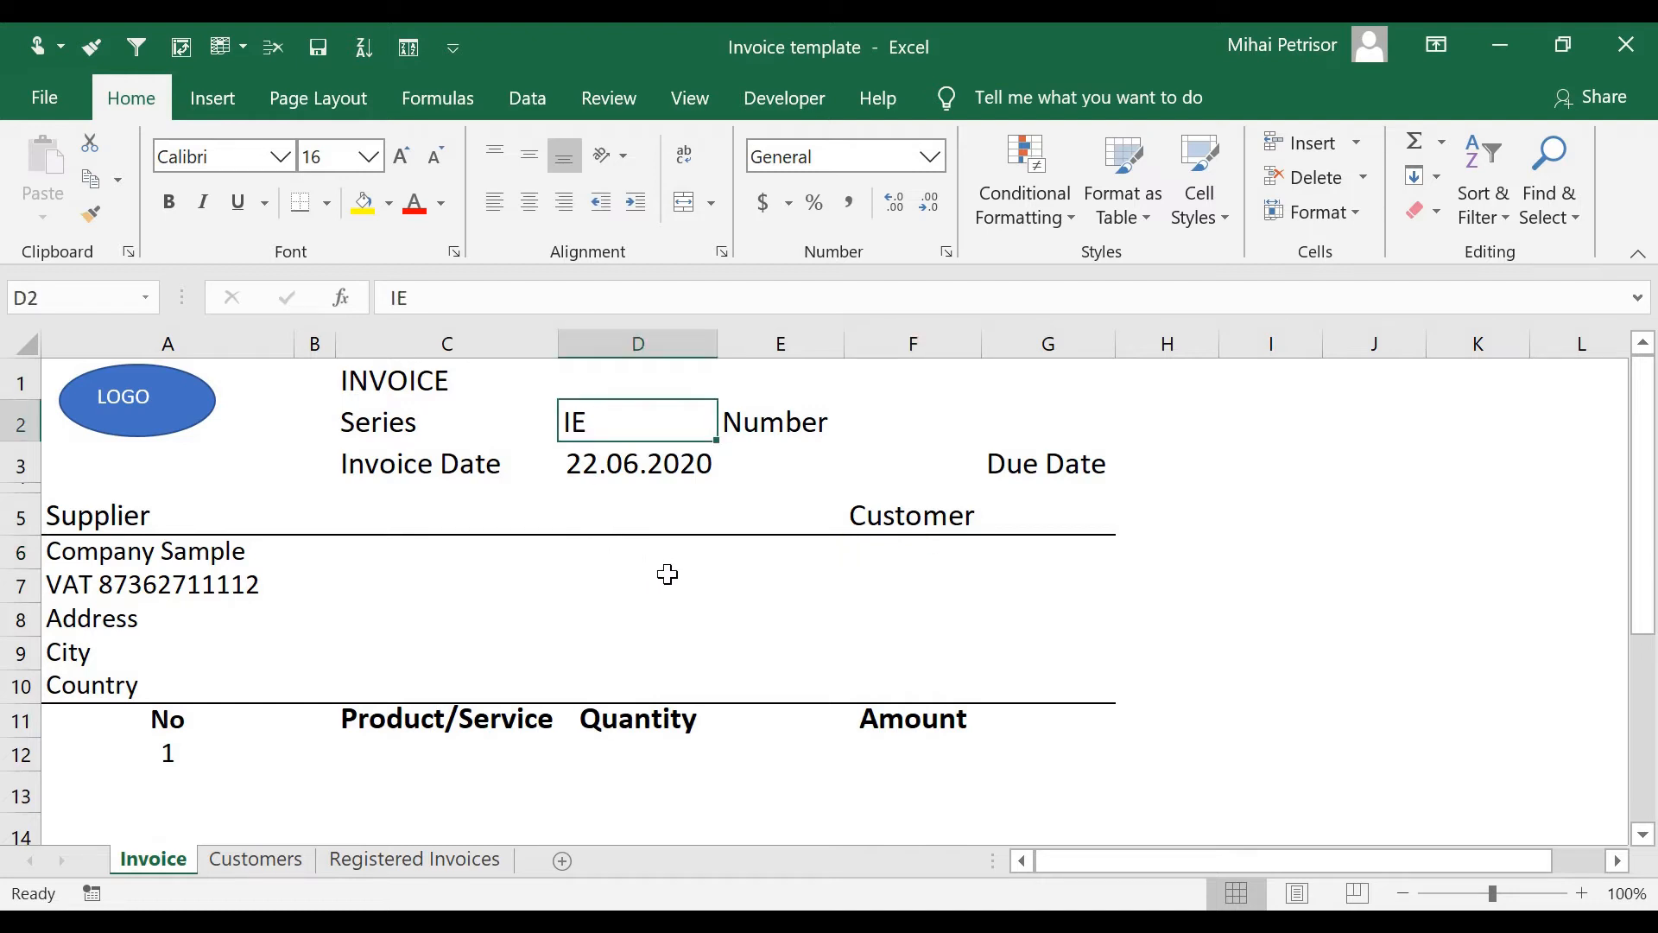
click(470, 402)
key(Right)
click(621, 620)
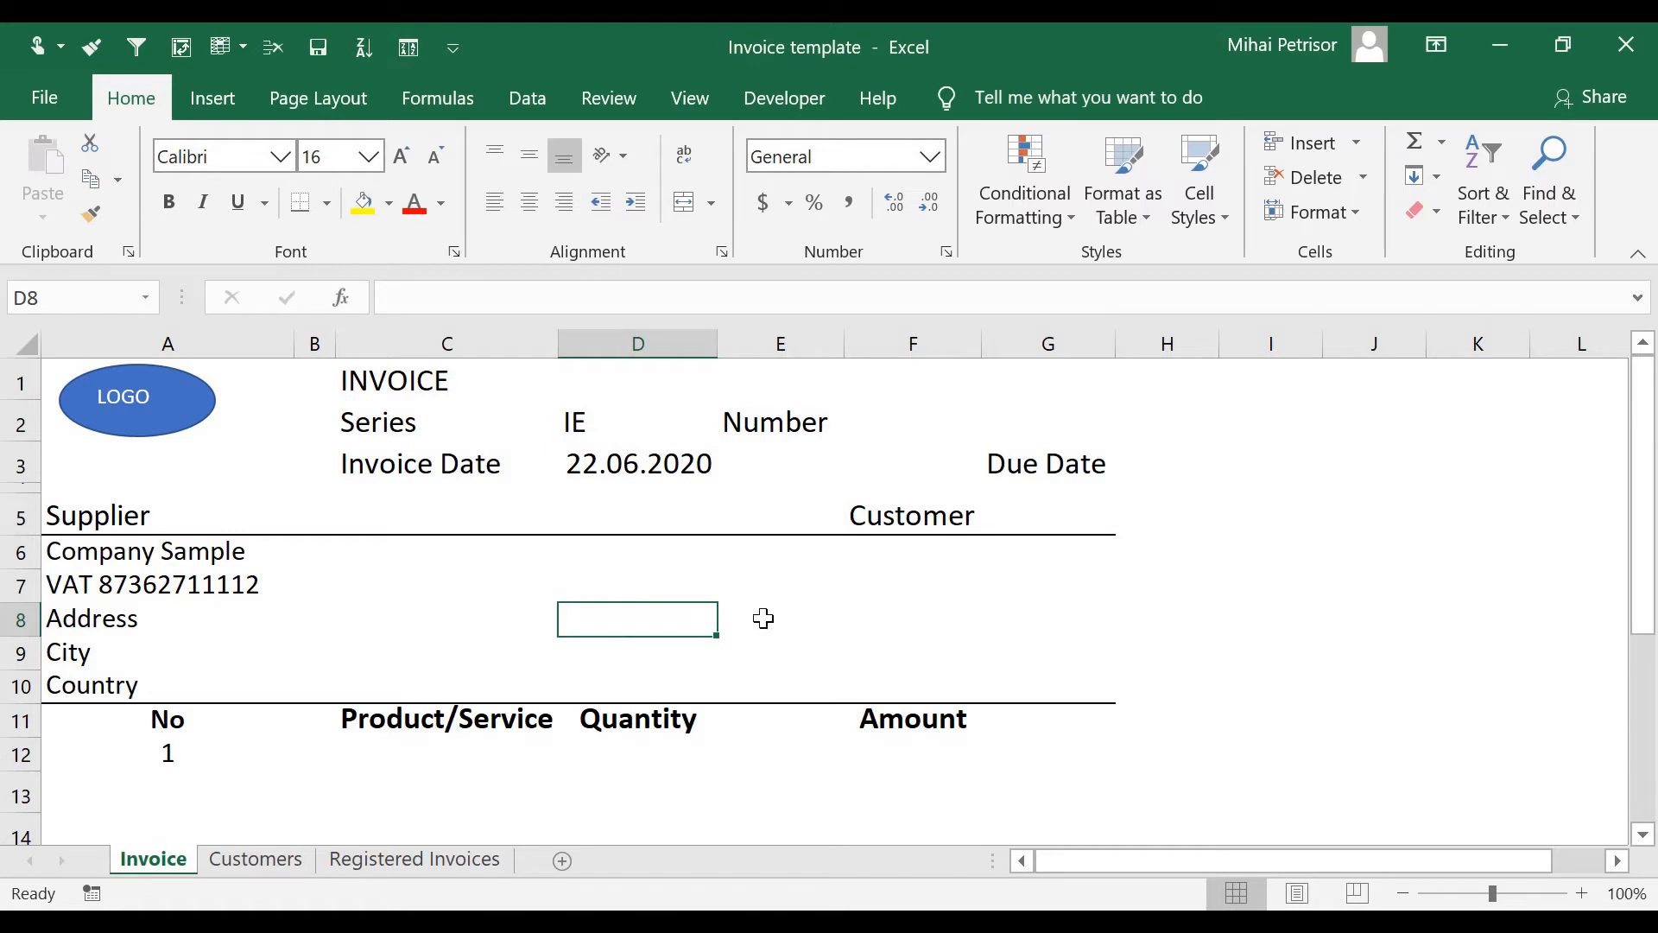
click(898, 561)
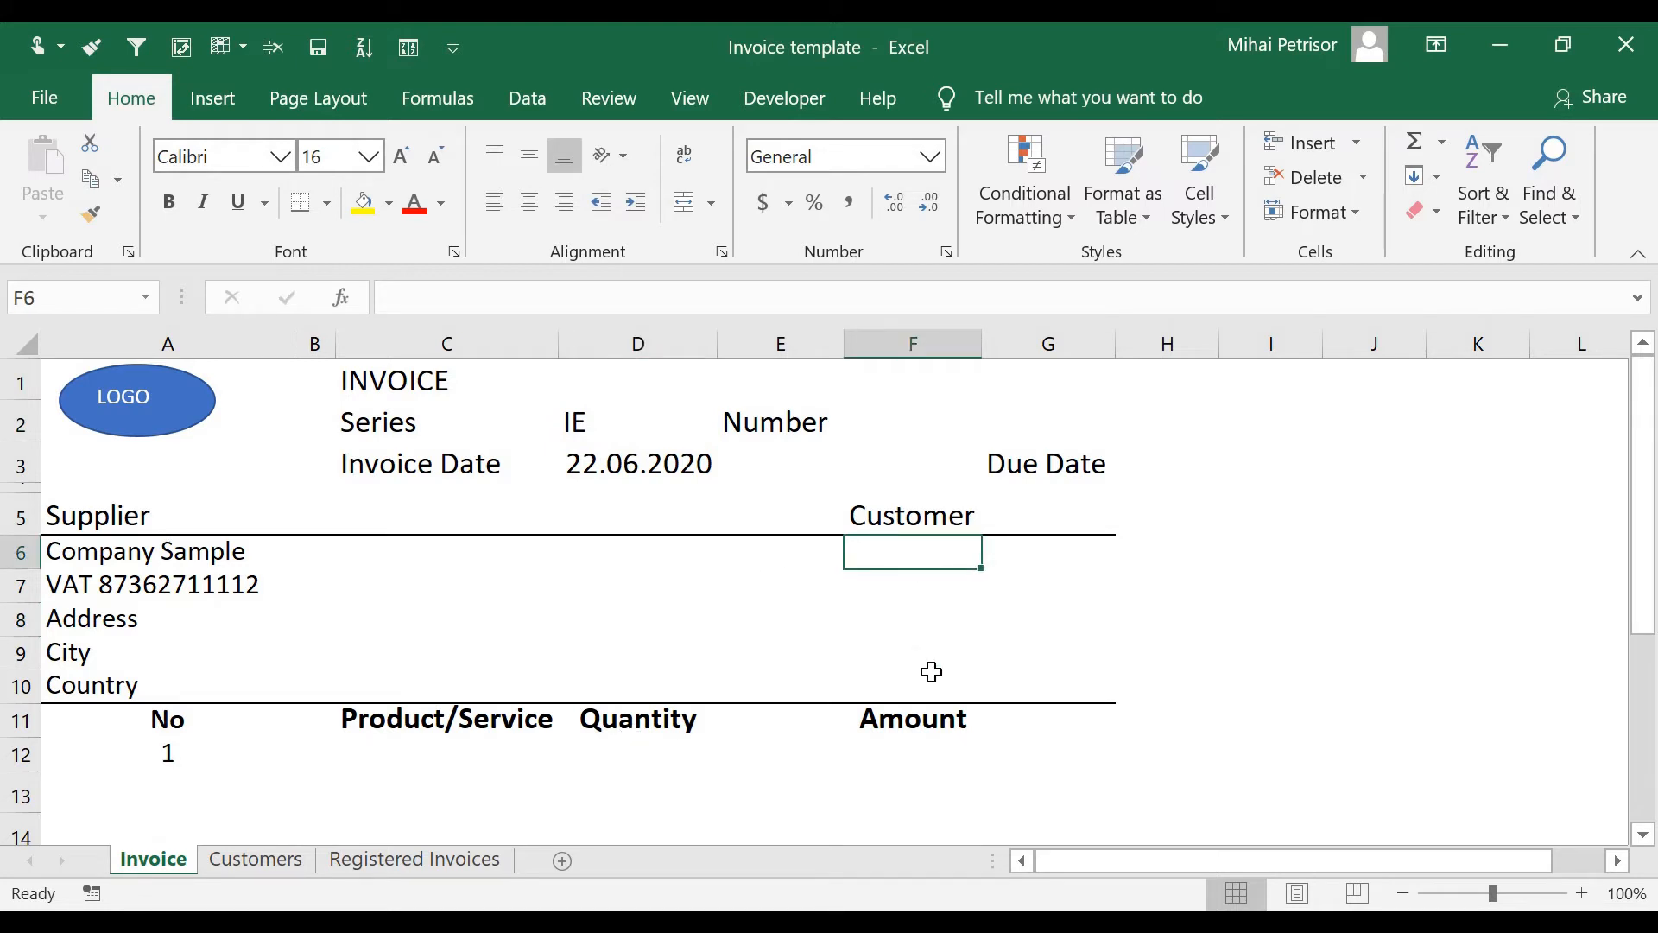
click(932, 659)
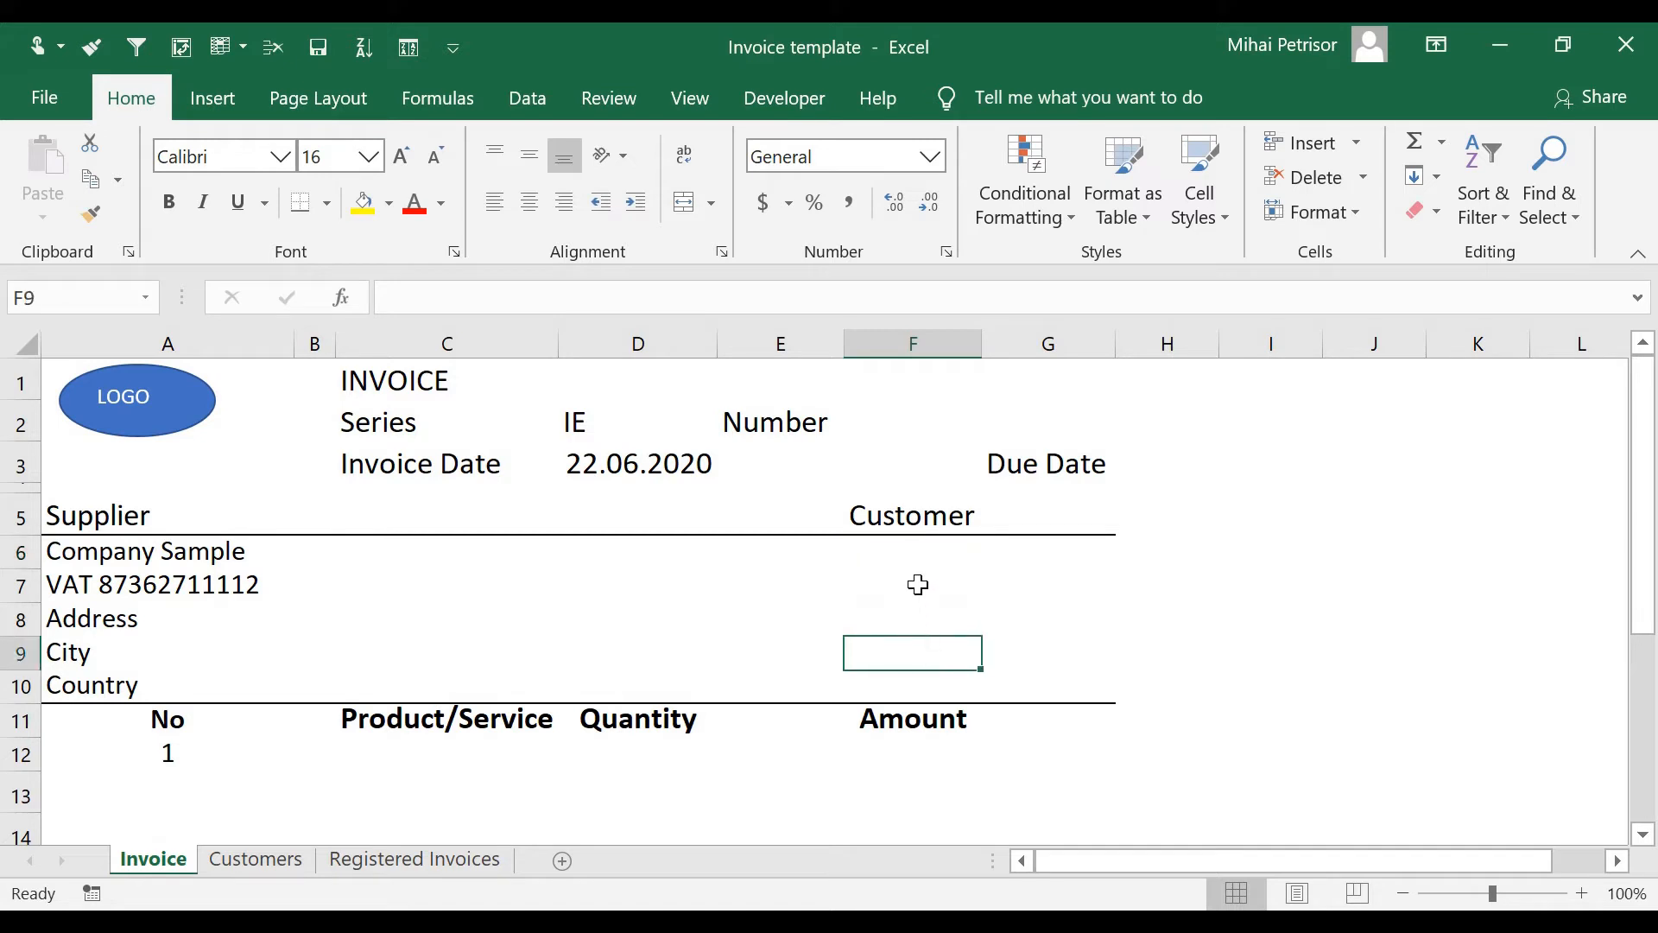
Add list data validation to the customer cell F6 on the Invoice sheet, using Customers!$A$2:$A$4 as the source.
click(918, 557)
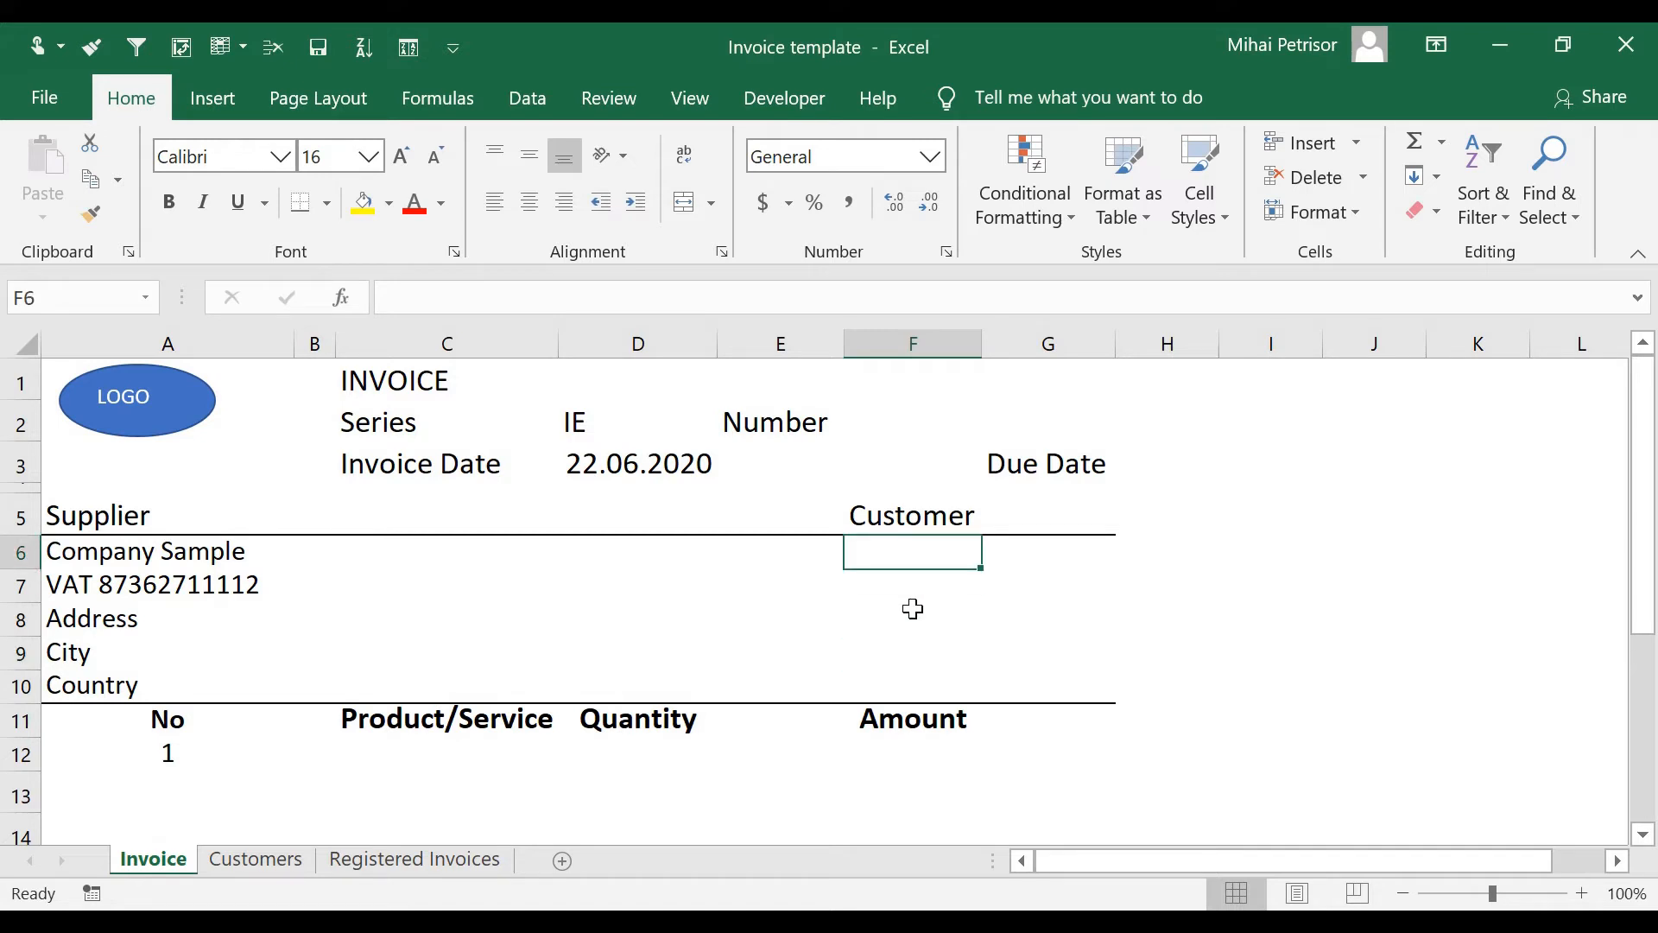
click(912, 609)
click(909, 550)
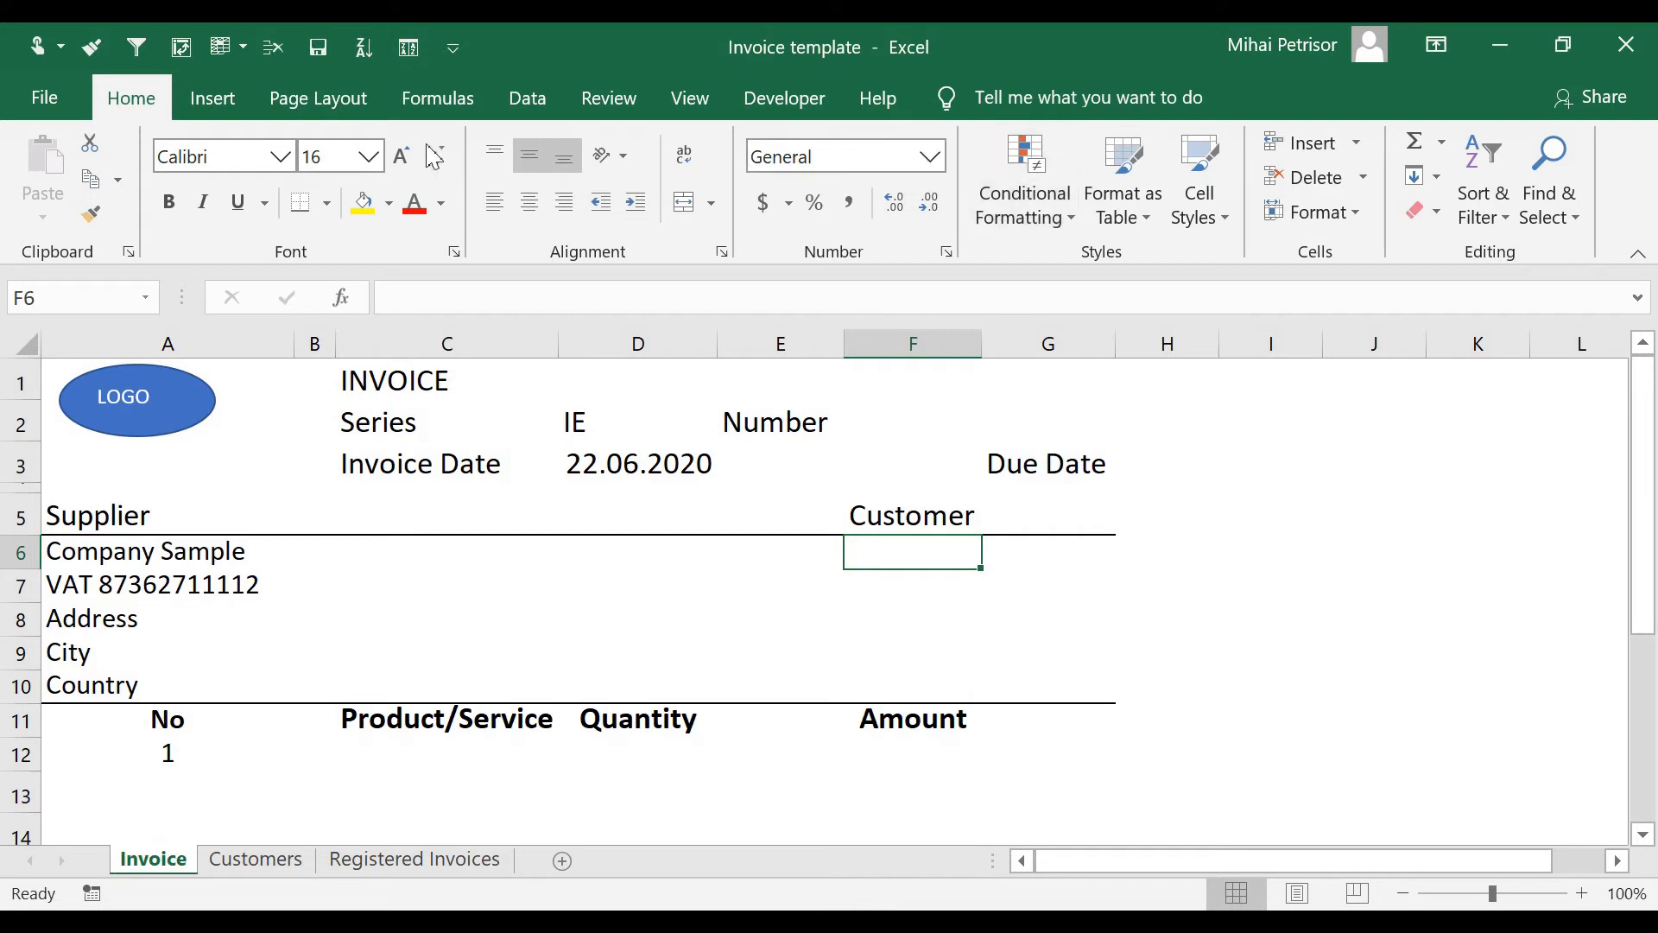
click(523, 93)
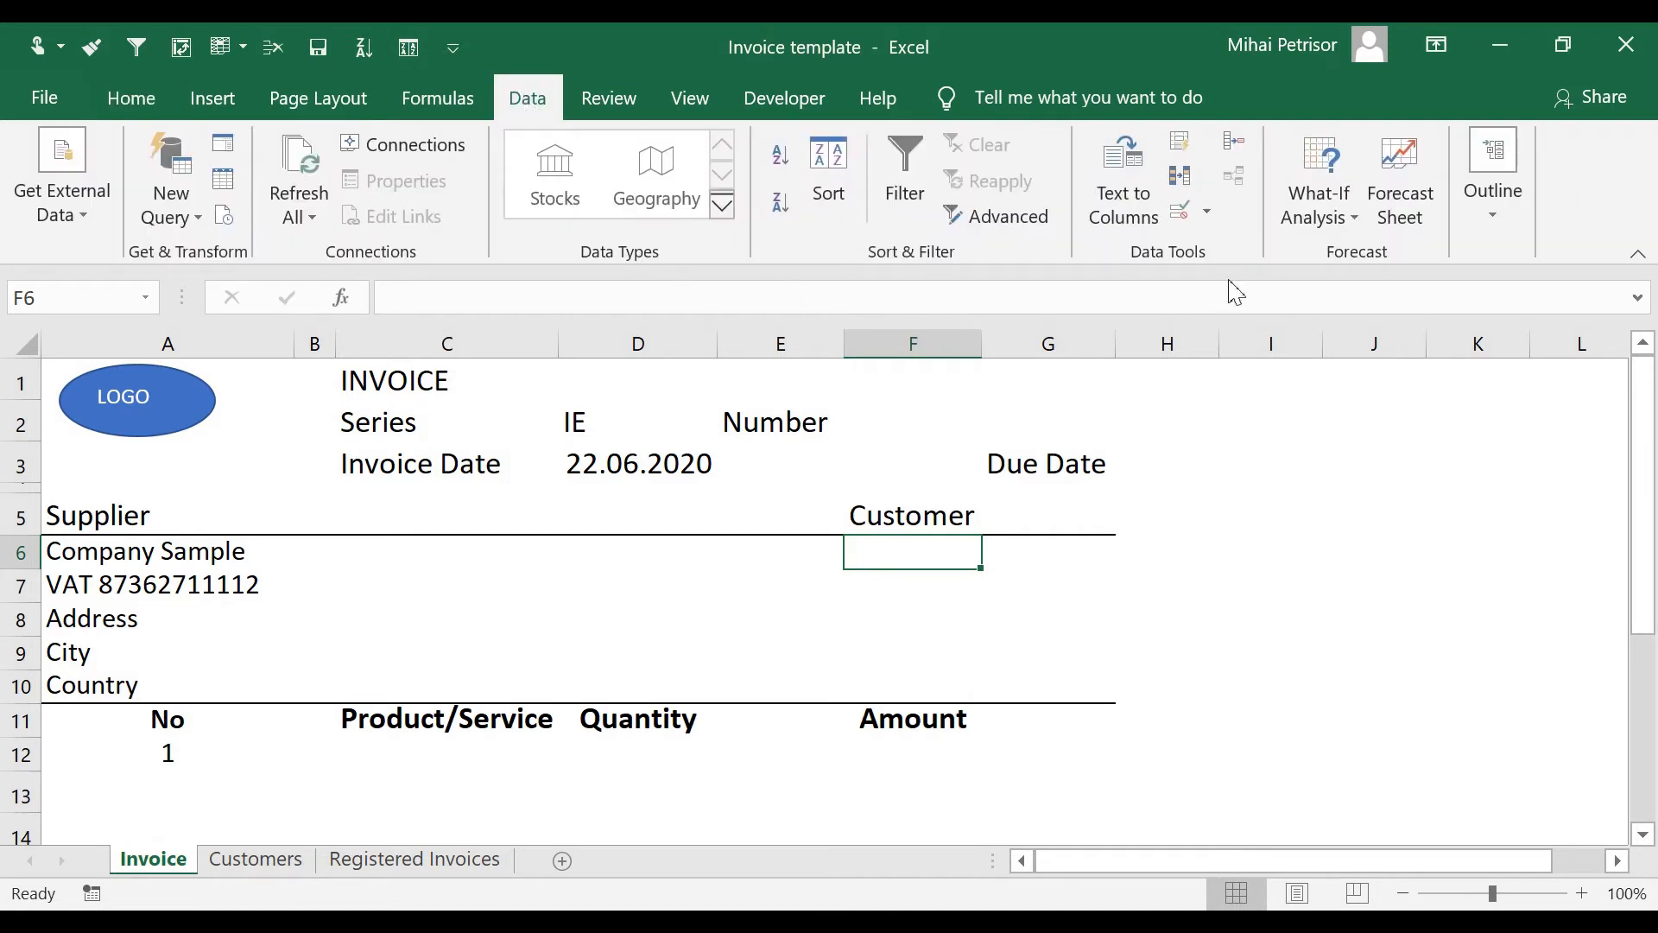
click(1206, 212)
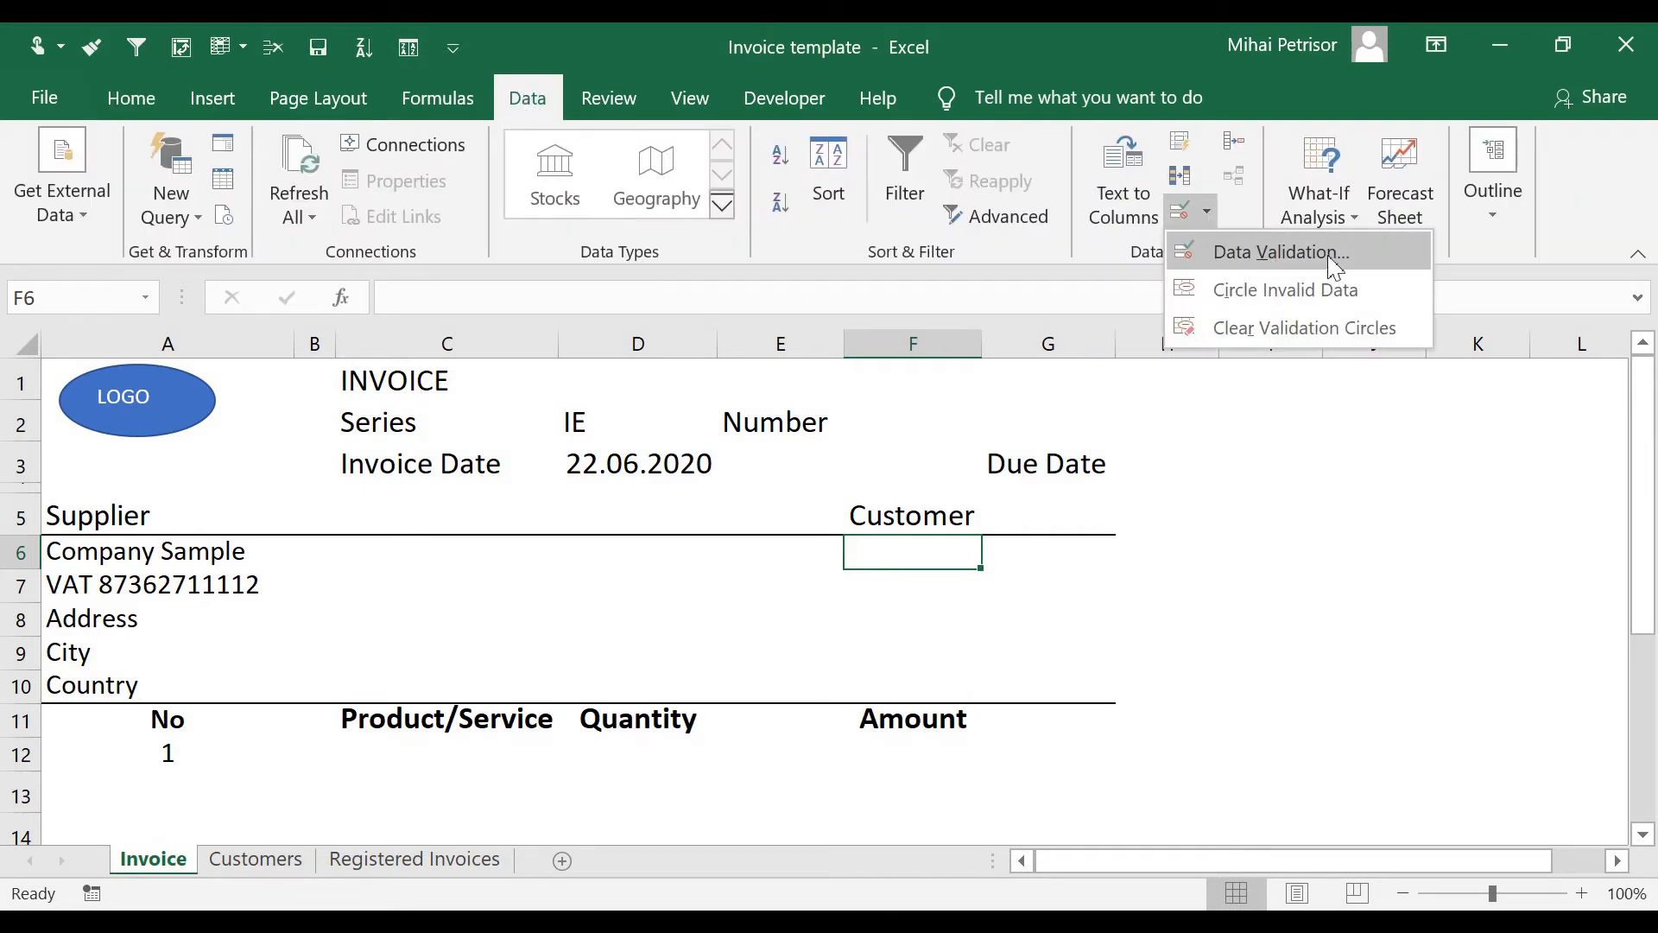
click(1334, 259)
click(420, 308)
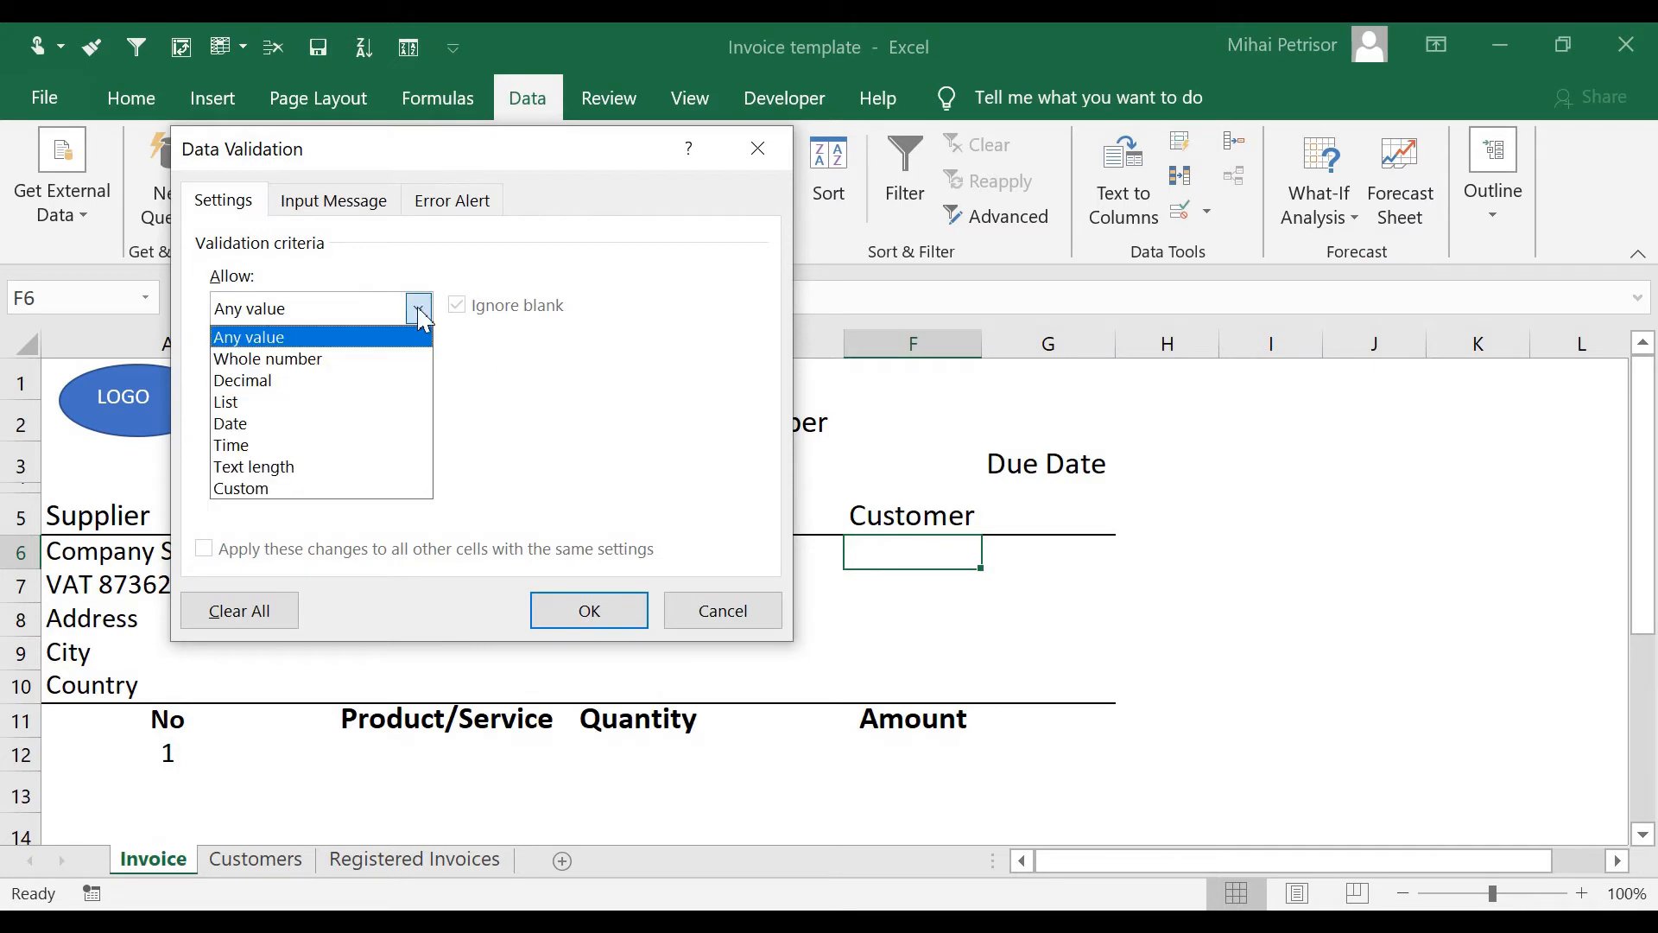
click(289, 403)
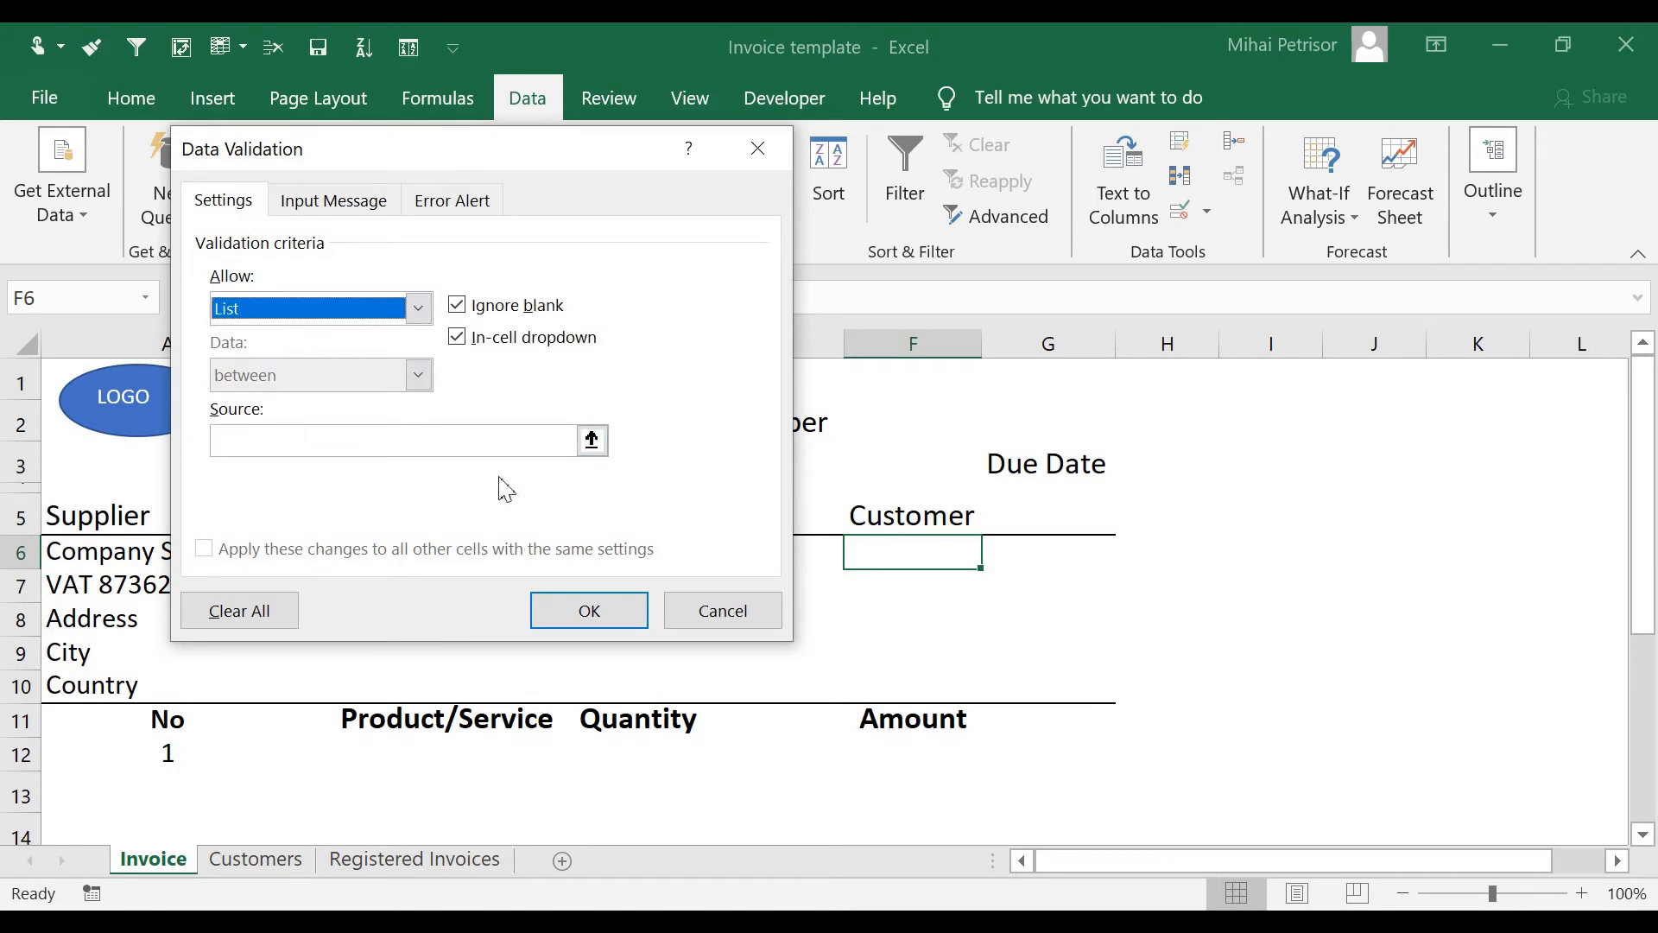
click(496, 441)
click(259, 860)
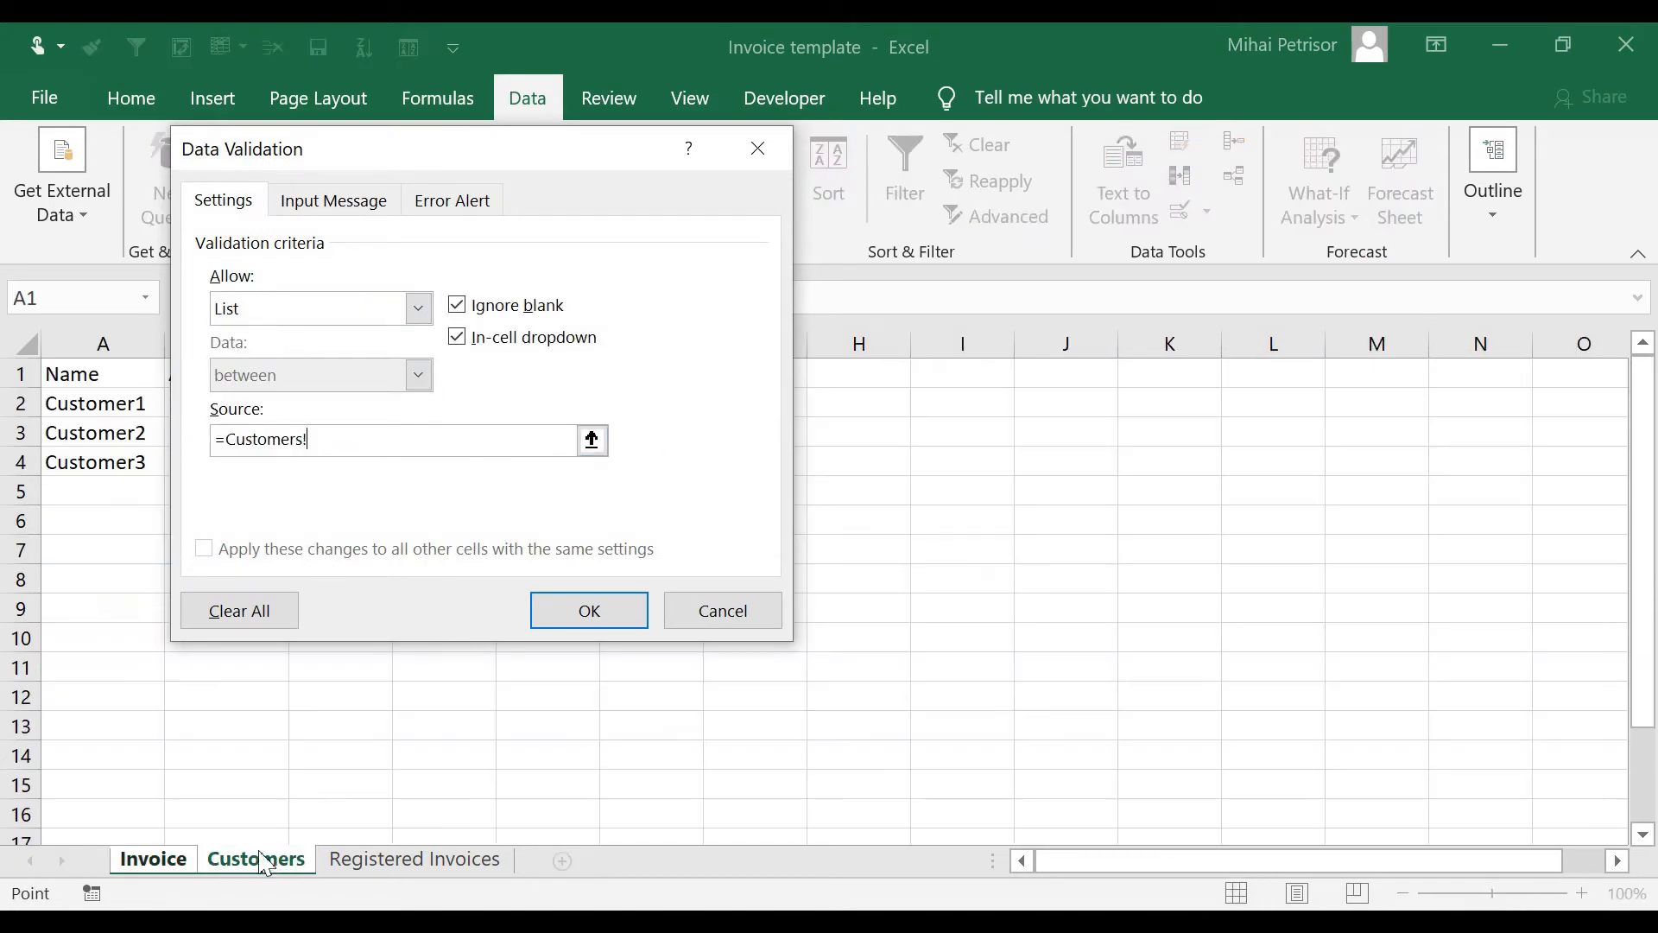
drag(117, 398, 124, 458)
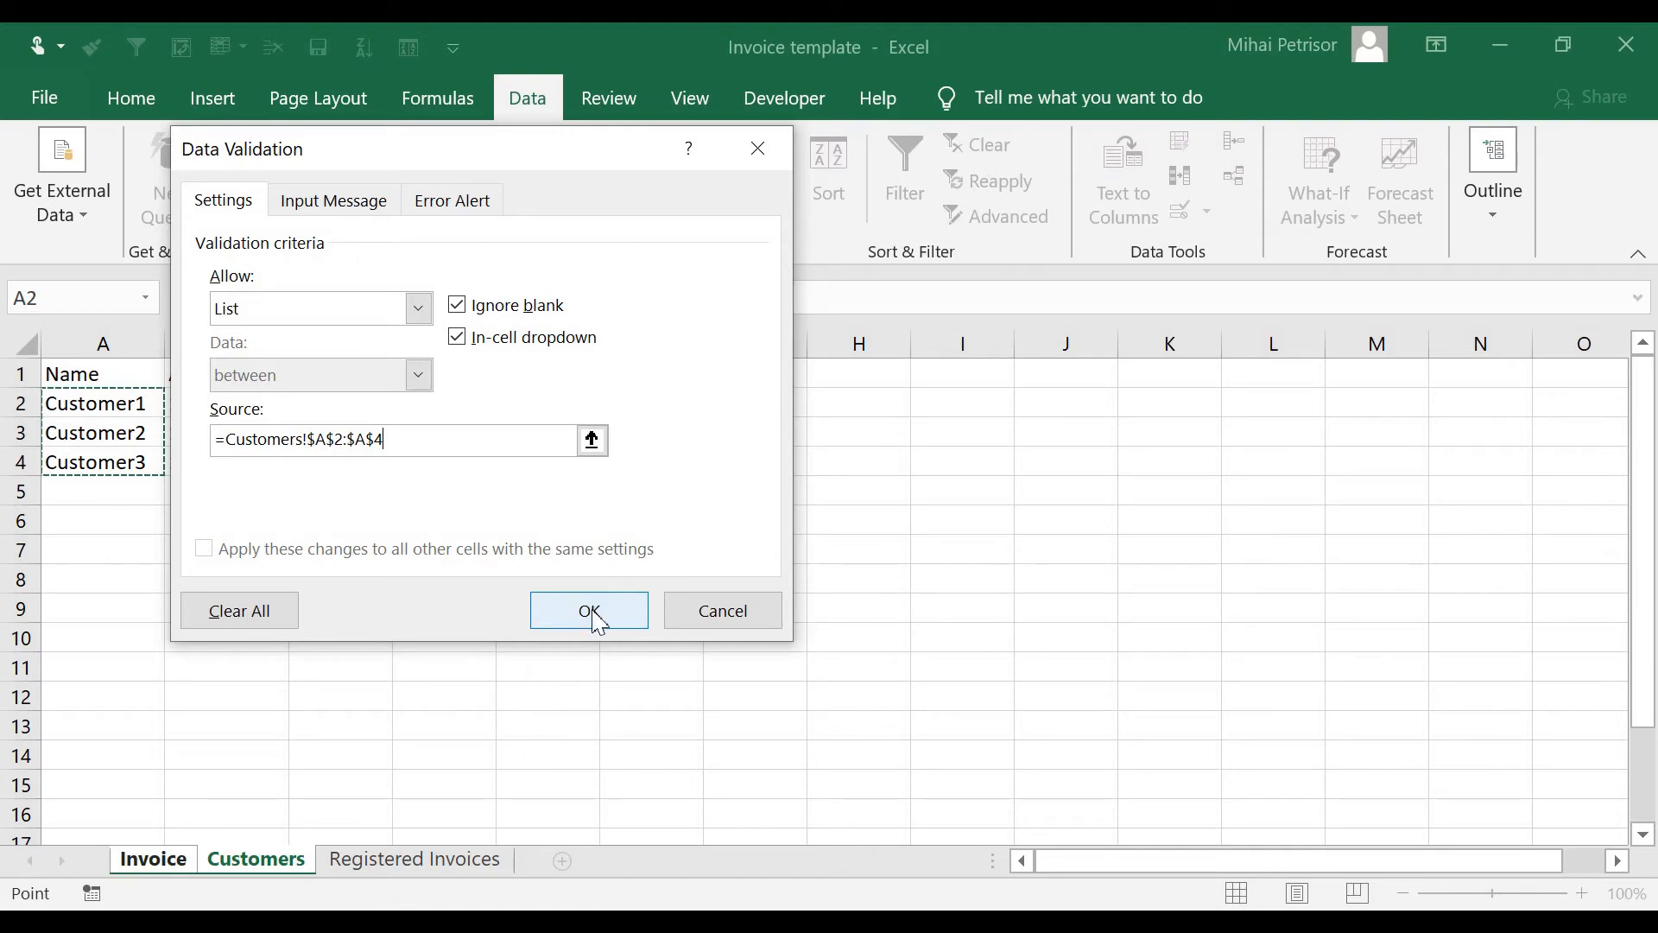
click(588, 613)
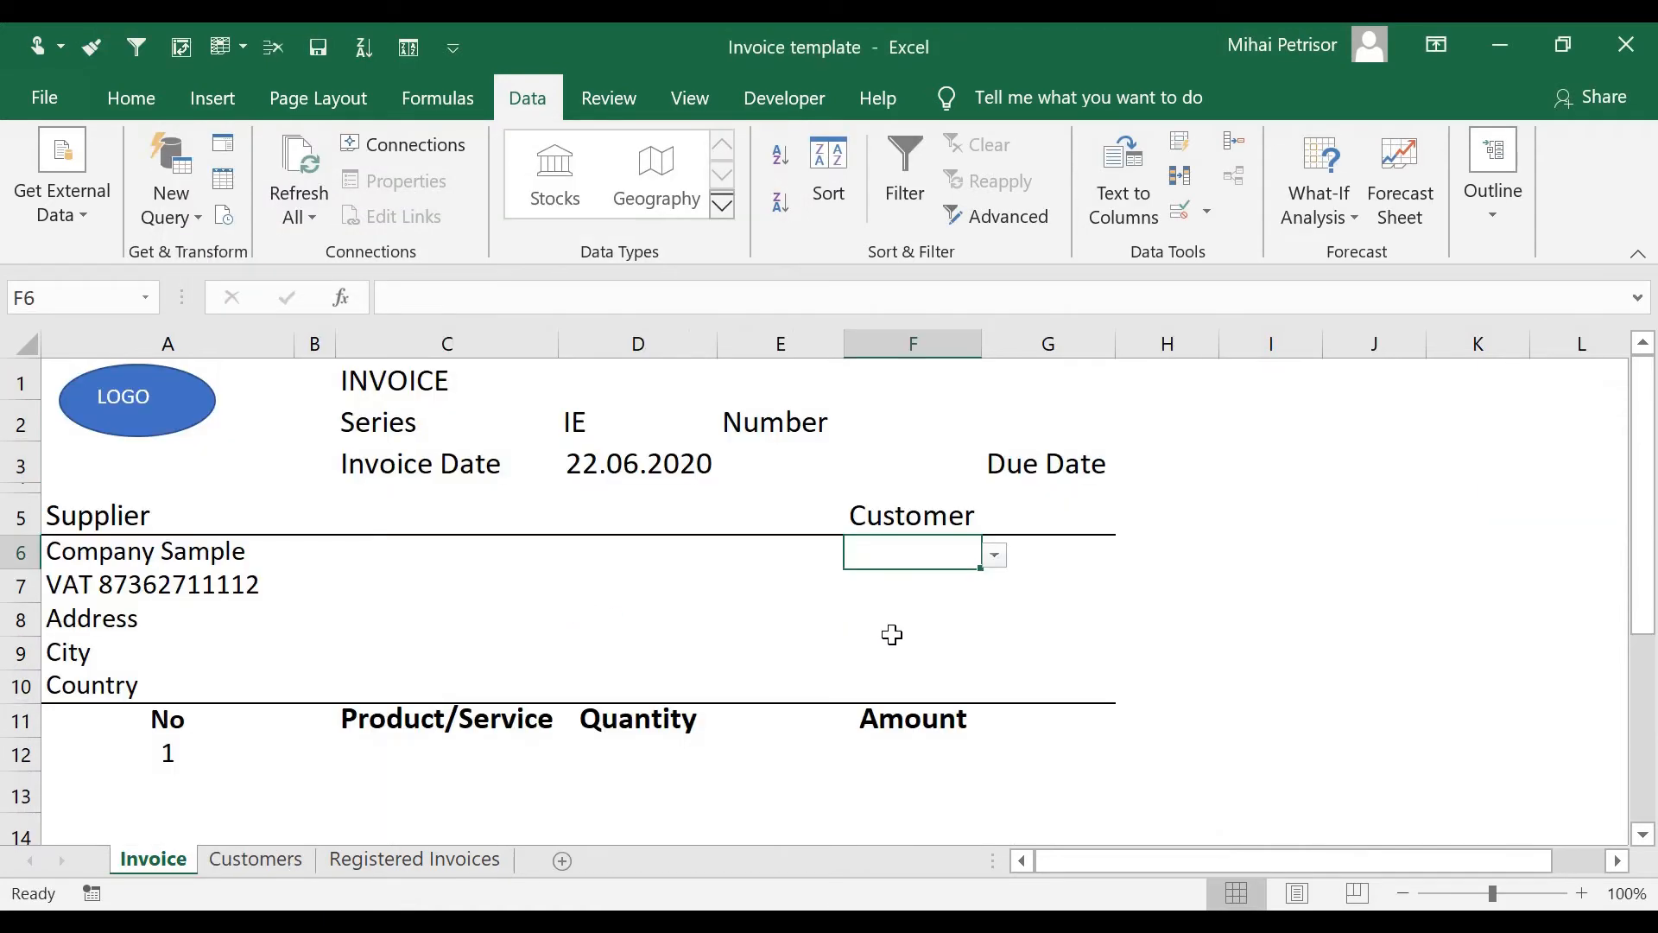
Check the customer choices offered by the in-cell drop-down list in F6.
click(995, 556)
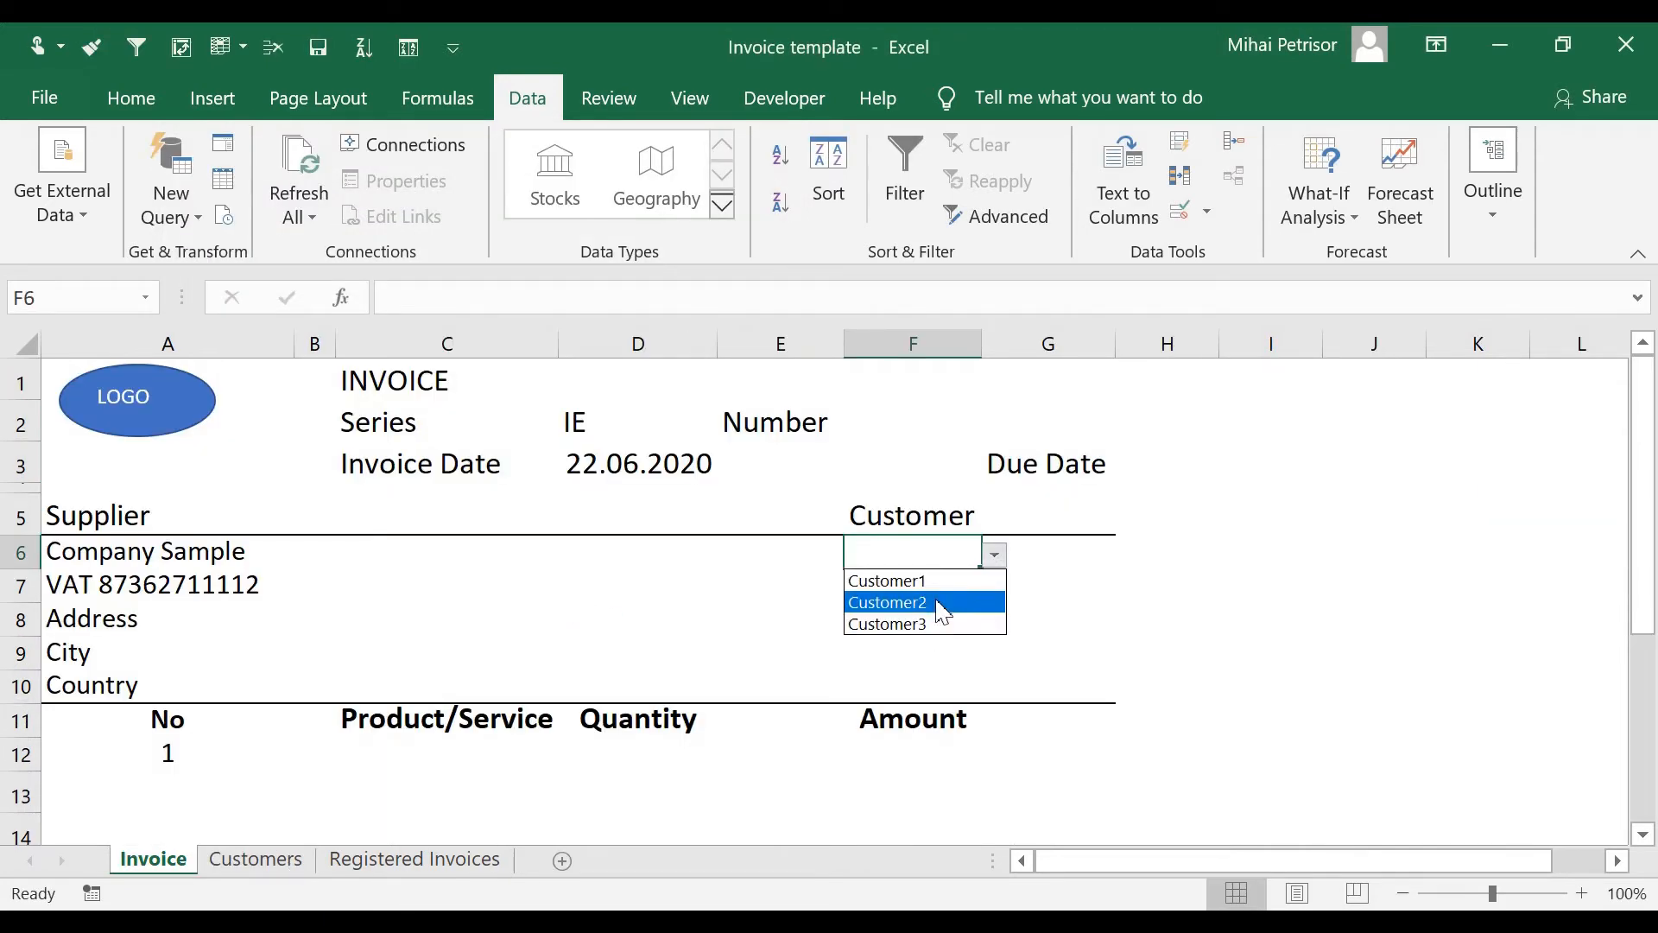
click(912, 655)
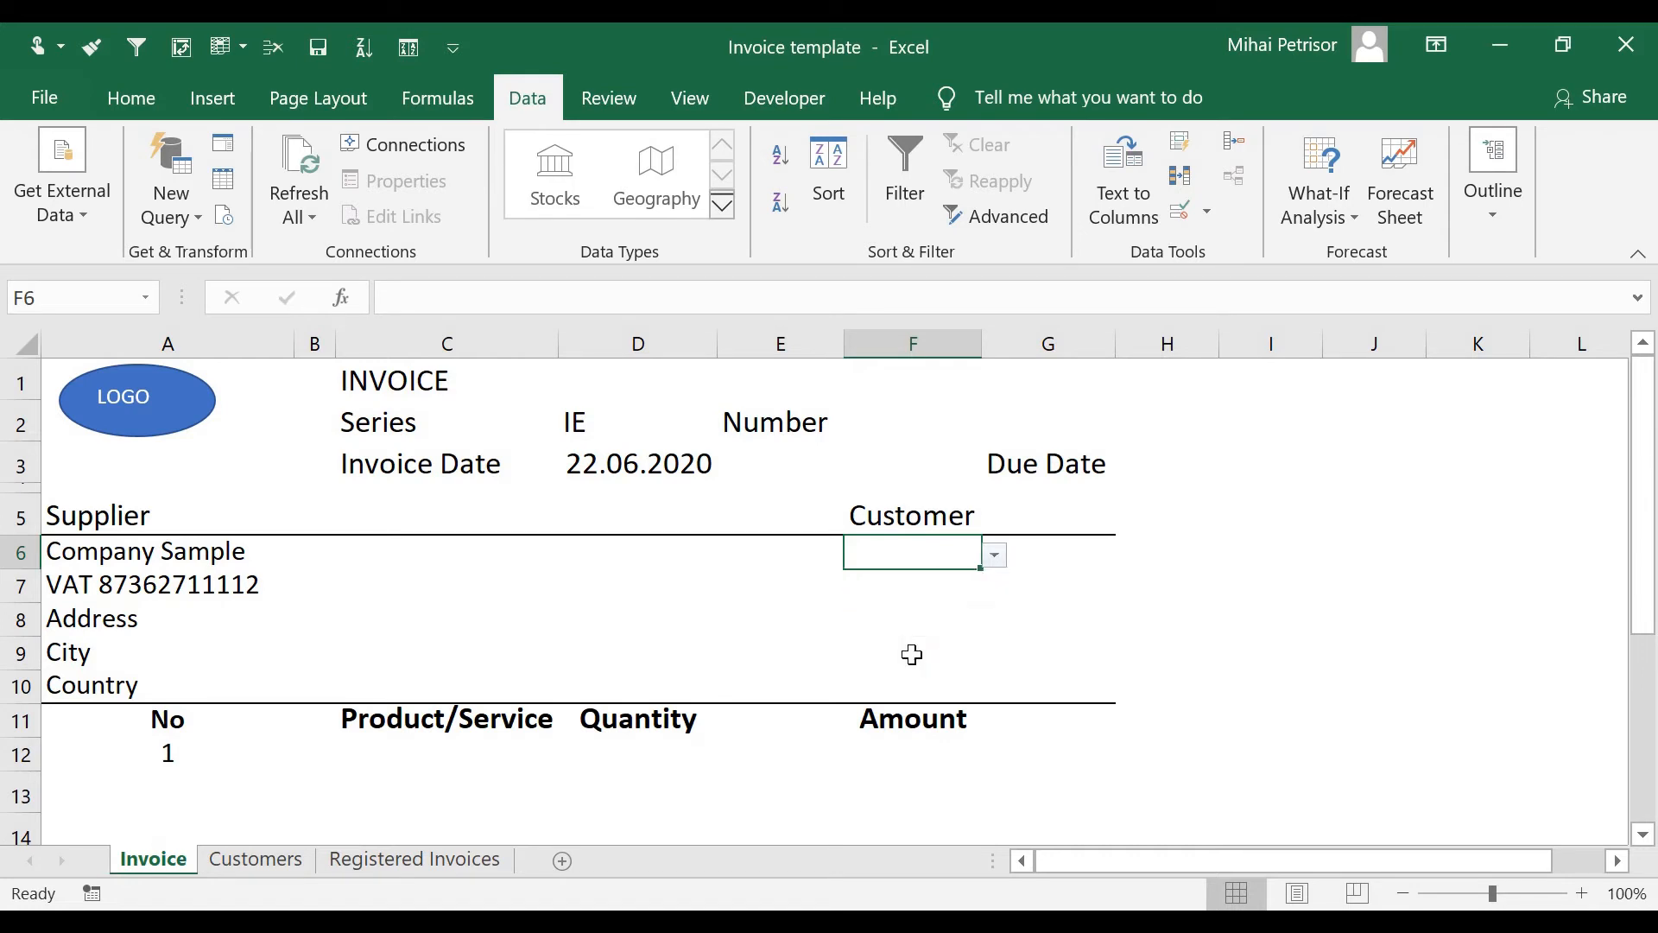
click(916, 579)
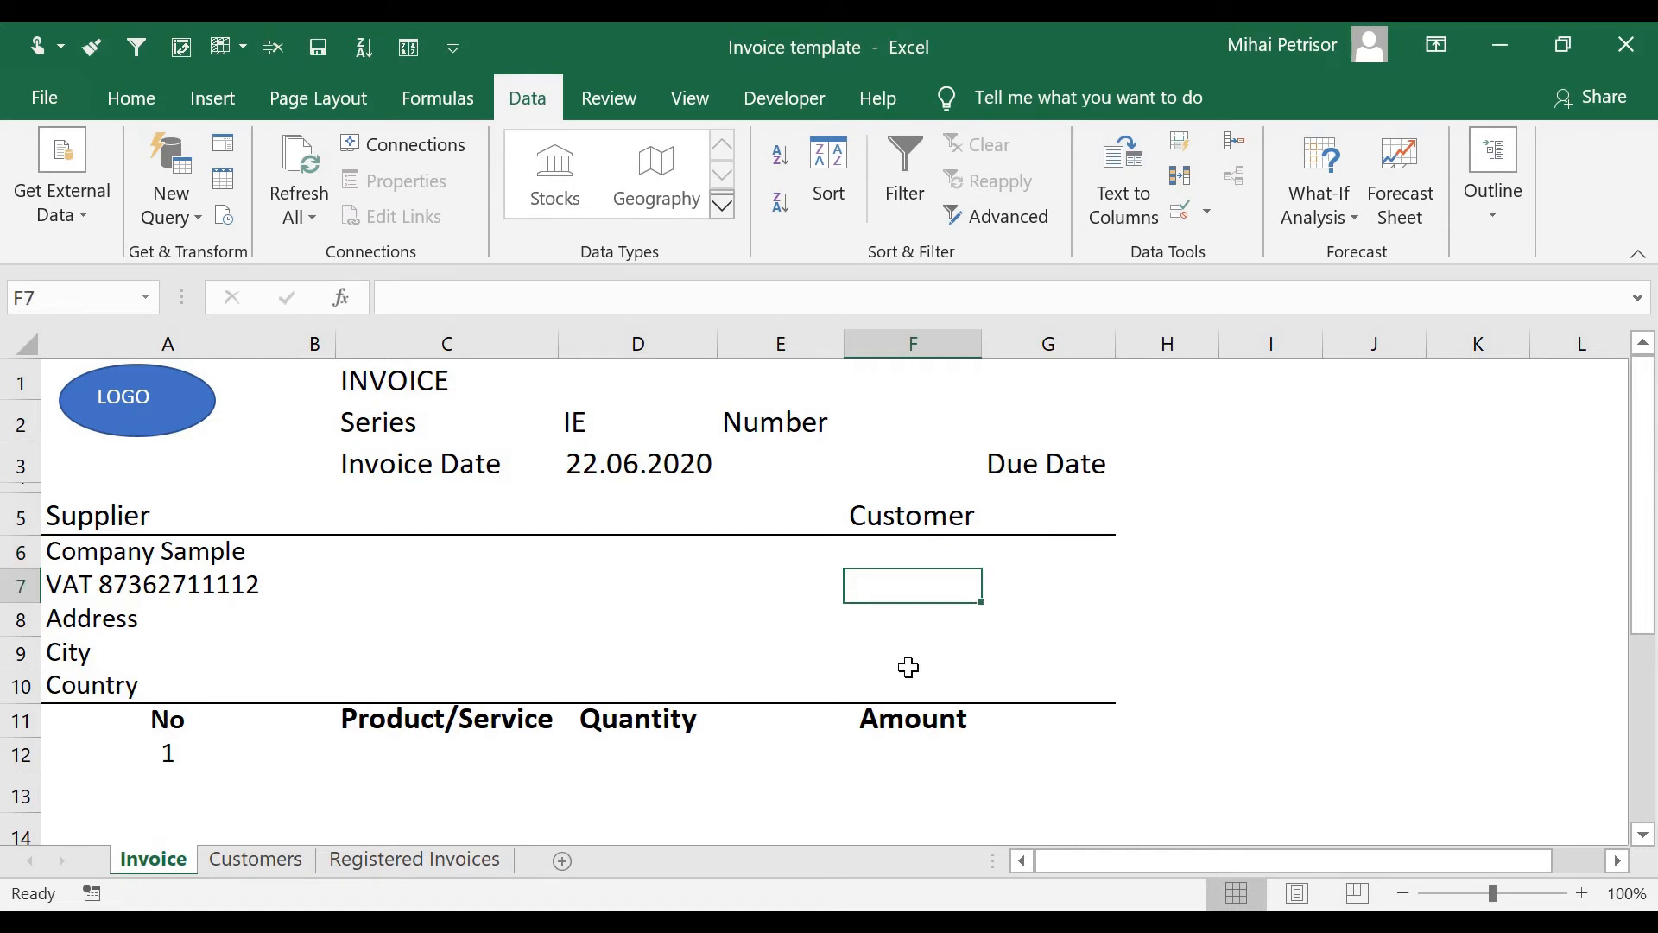
click(791, 552)
click(770, 591)
click(770, 558)
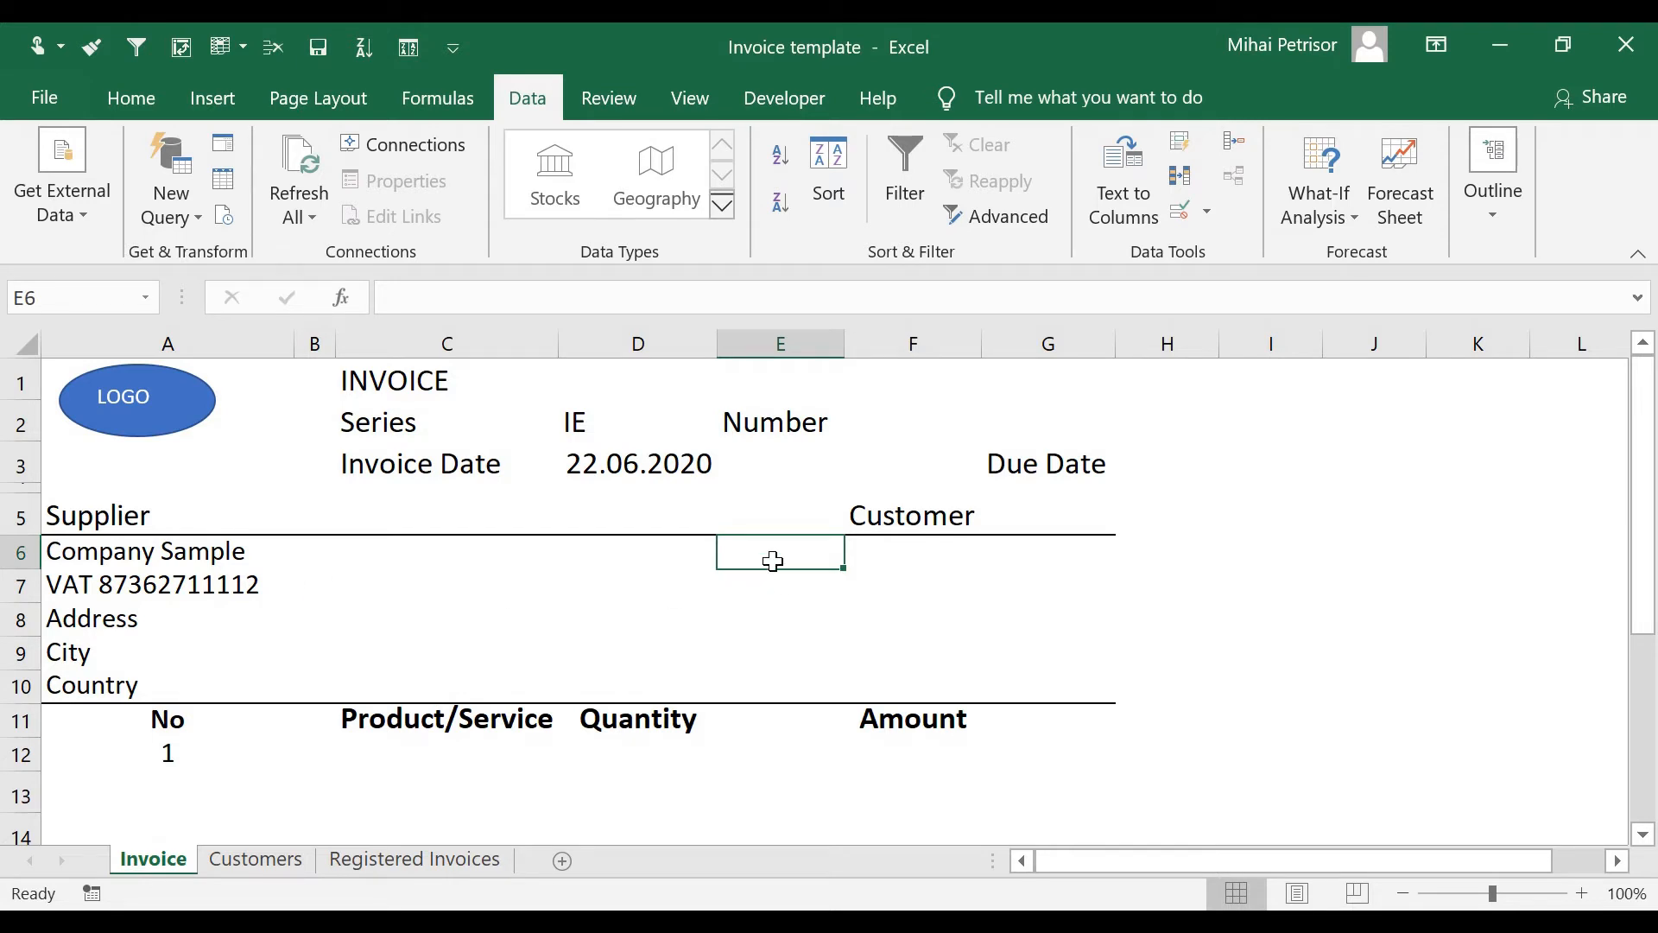
click(791, 591)
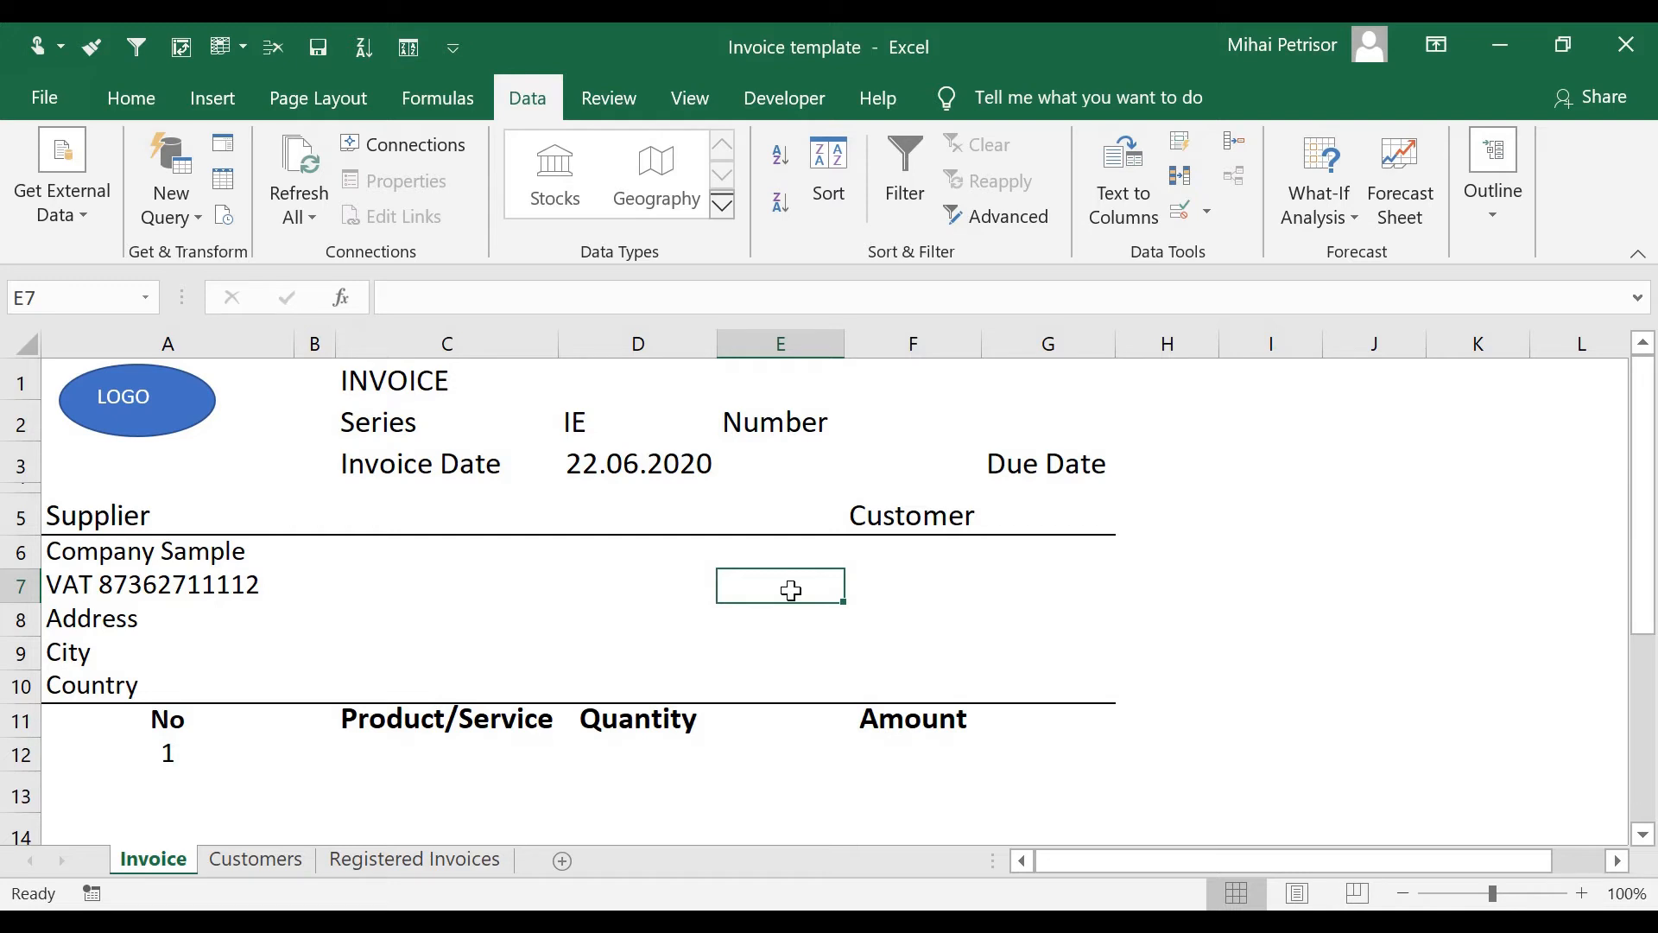
Choose Customer1 from the drop-down list in cell F6.
click(937, 551)
click(925, 590)
click(939, 549)
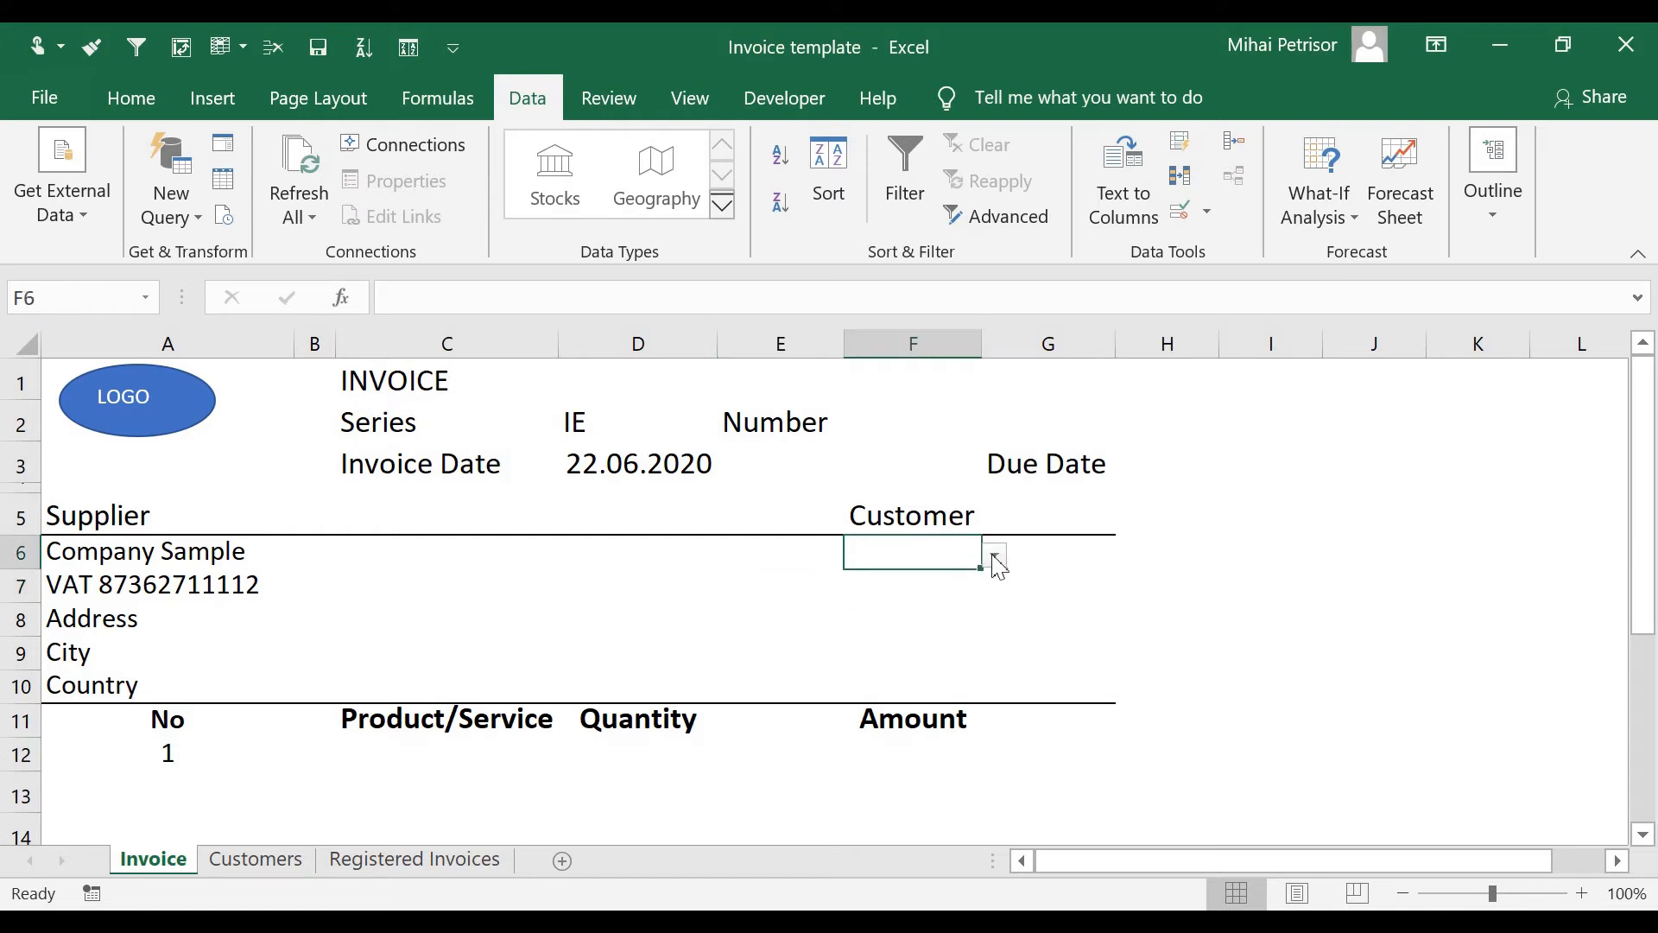
click(994, 556)
click(960, 579)
click(965, 598)
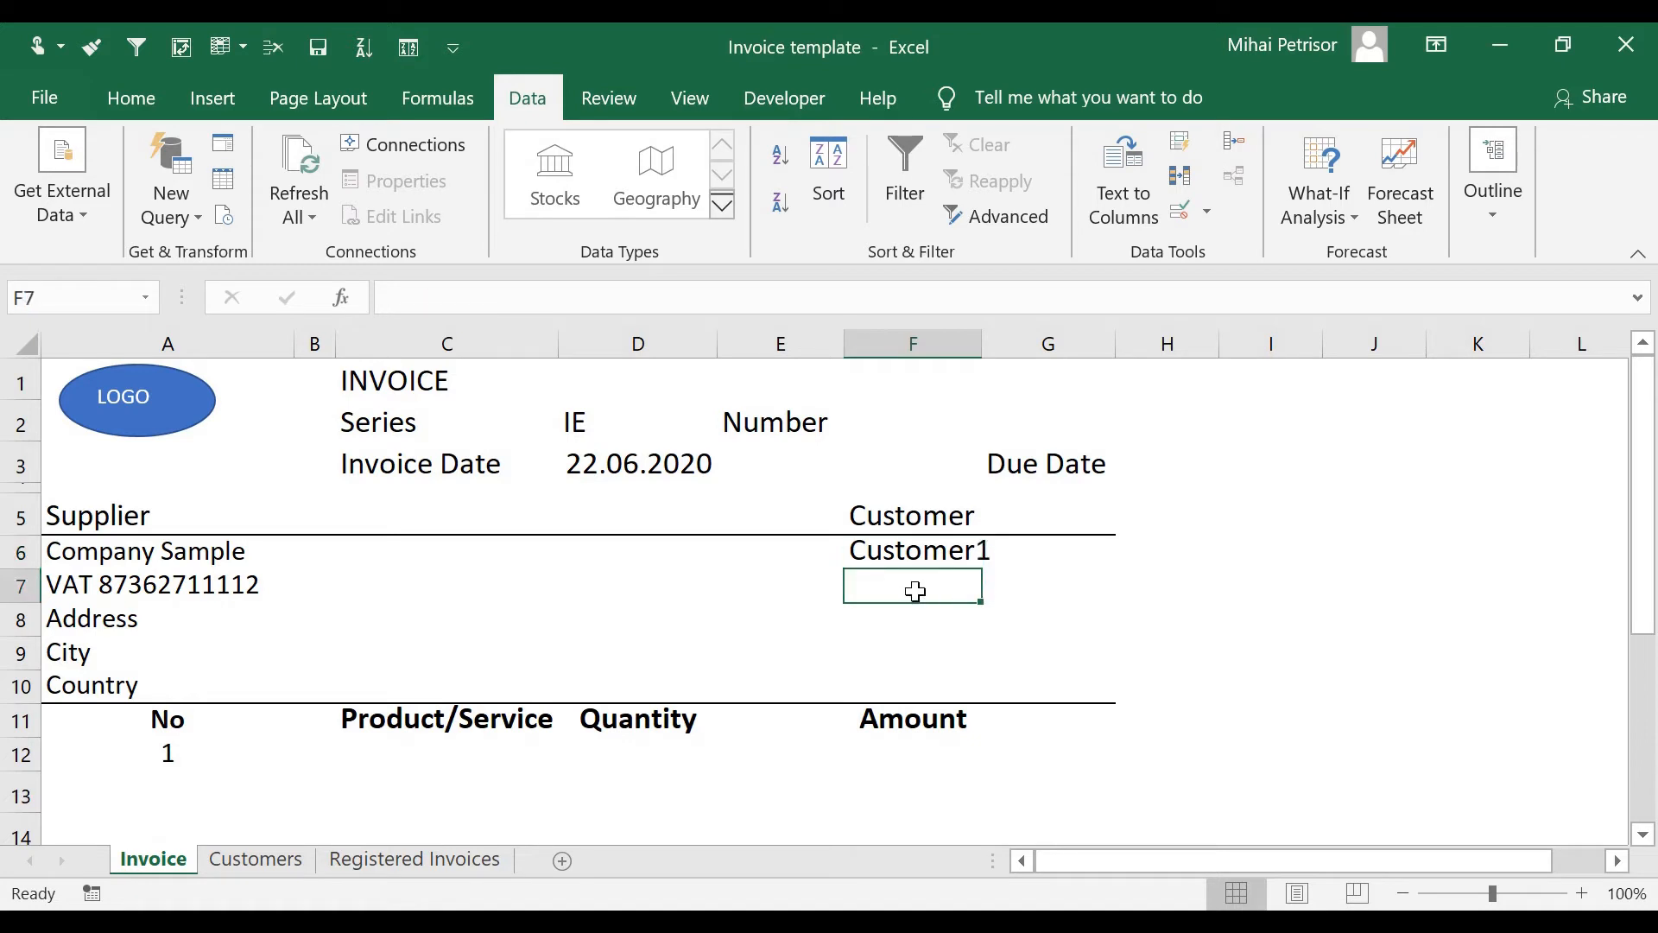
Make the supplier and customer names in row 6, cells A6 to F6, bold.
drag(894, 542, 140, 549)
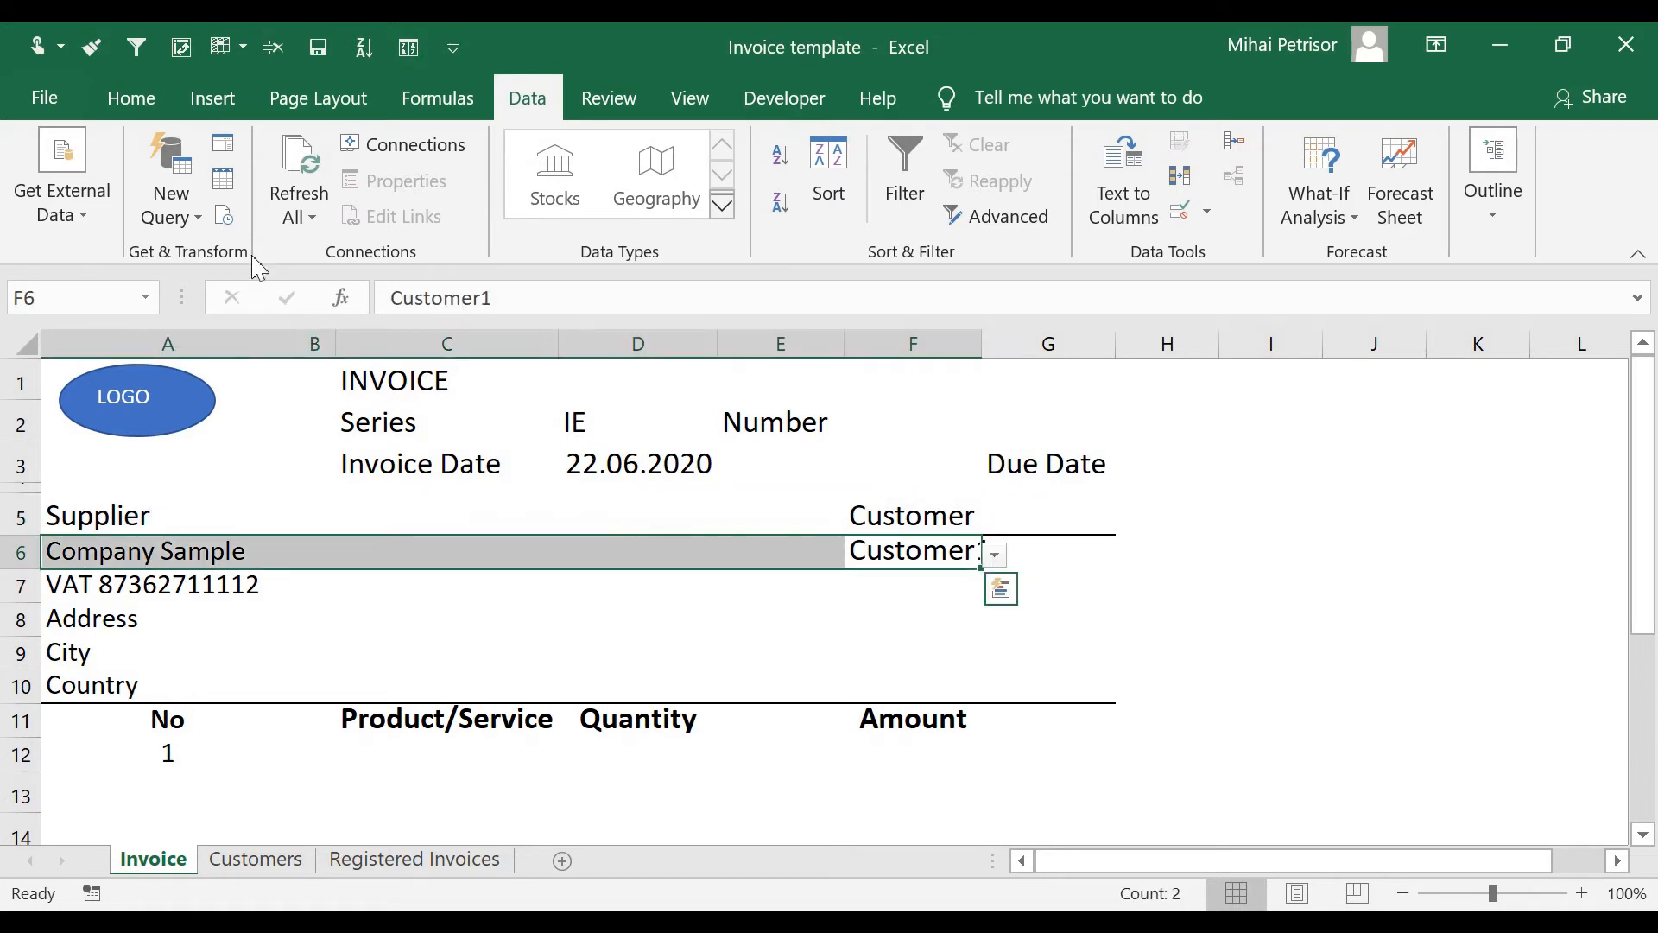
click(127, 108)
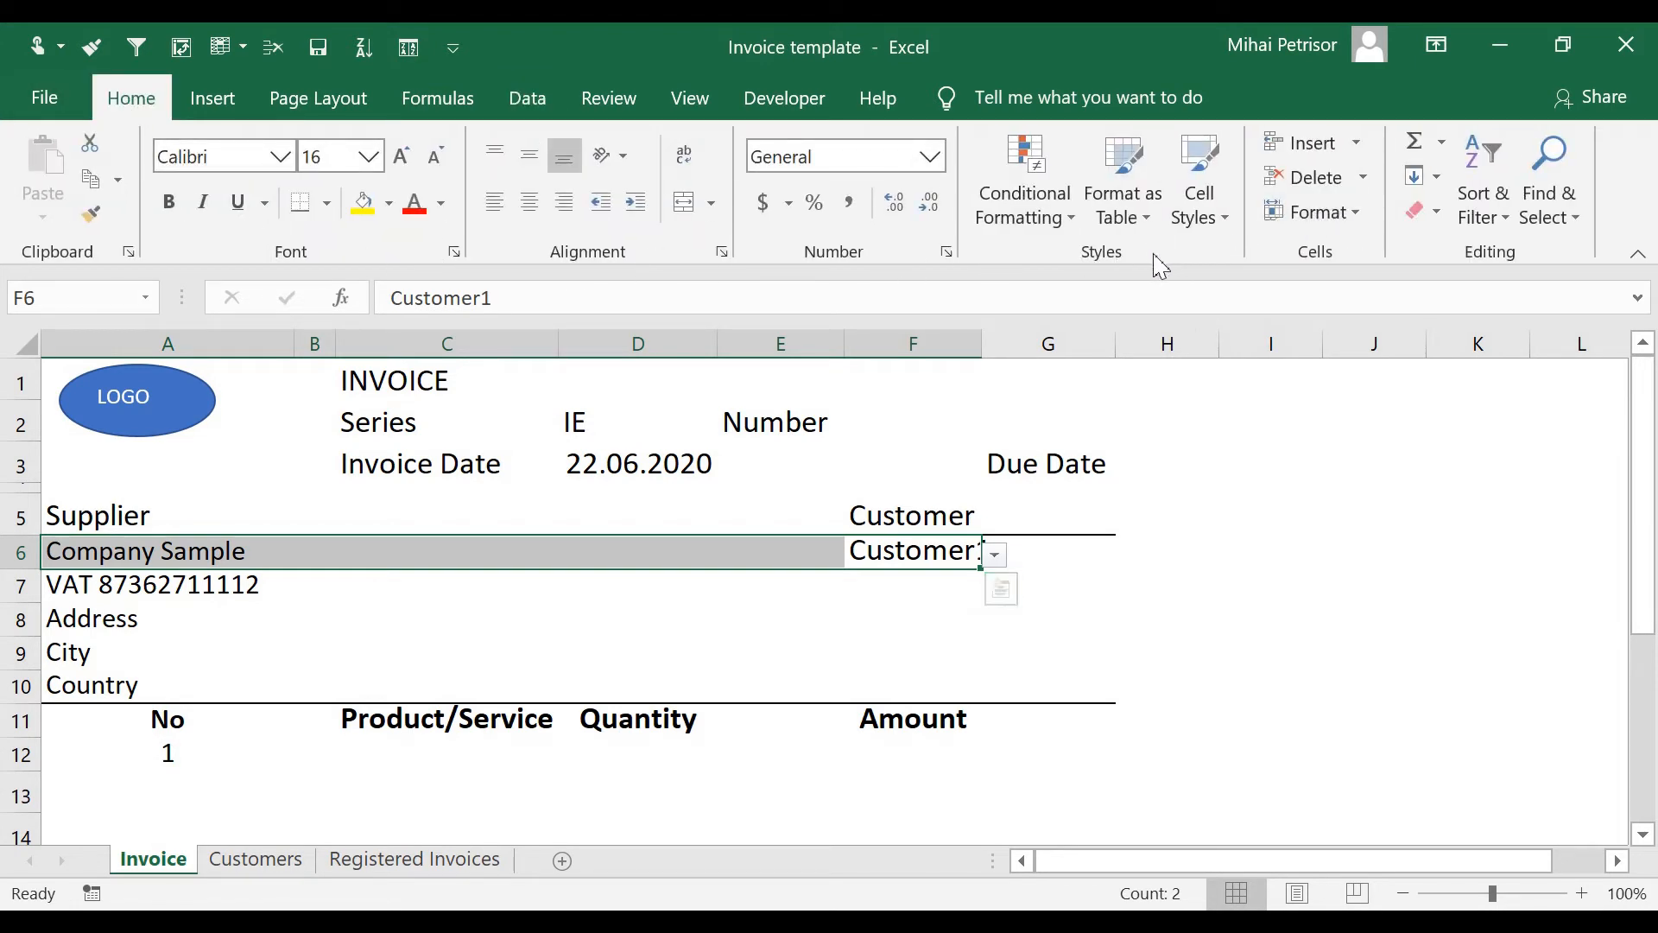
click(168, 202)
click(724, 643)
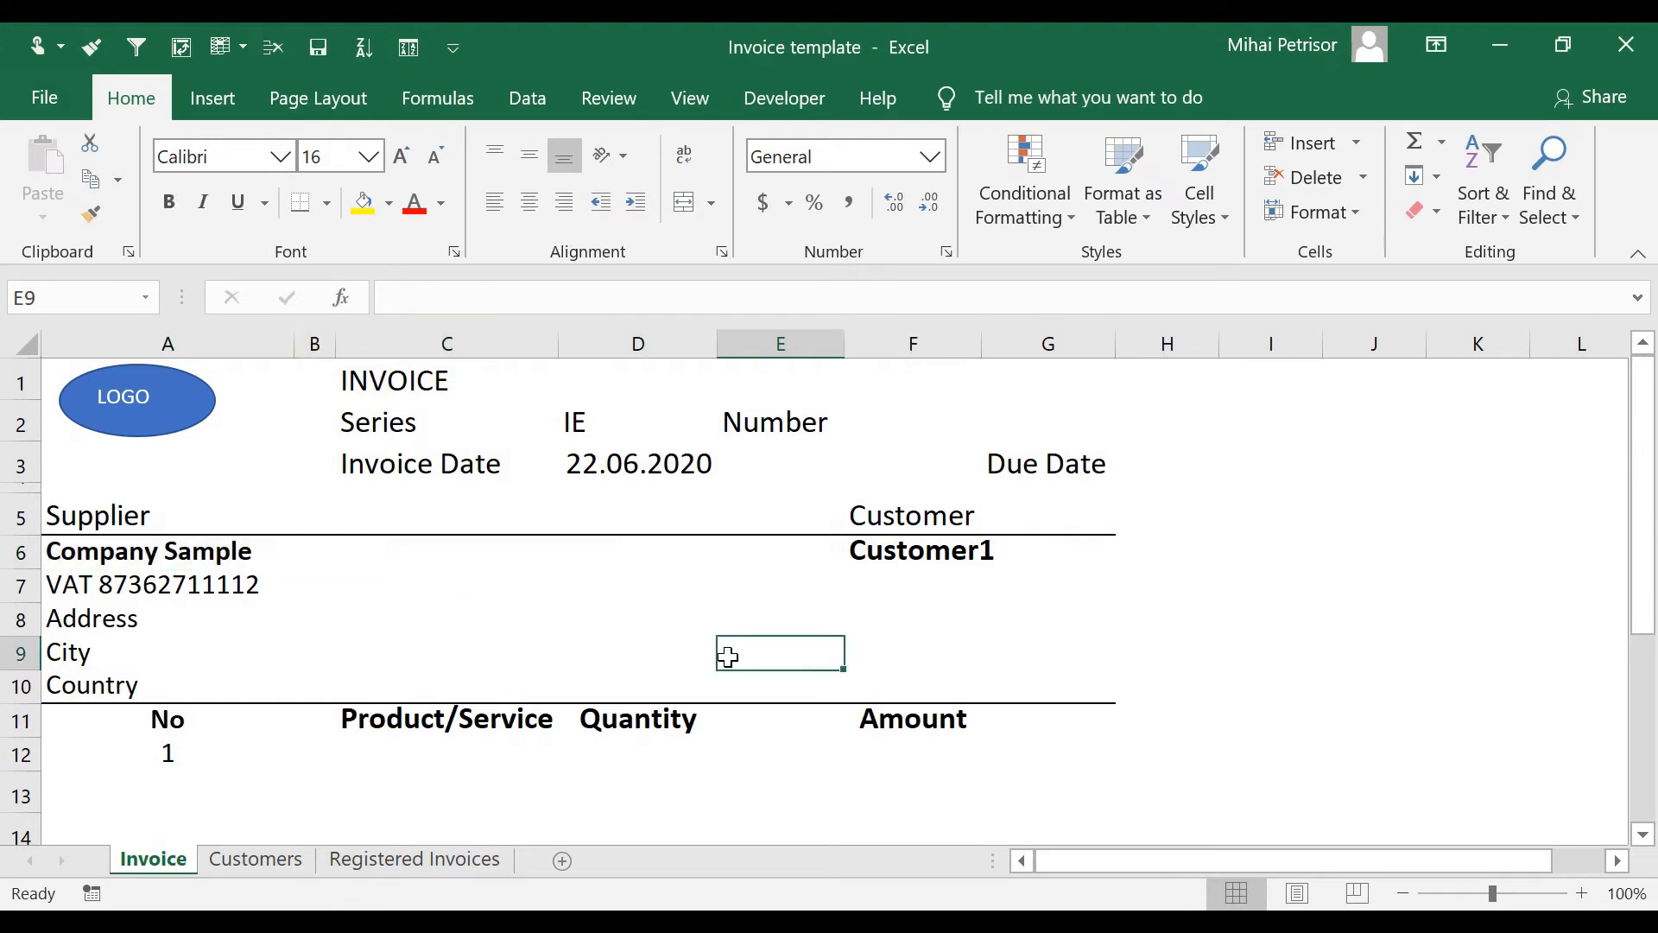
click(1024, 596)
click(889, 593)
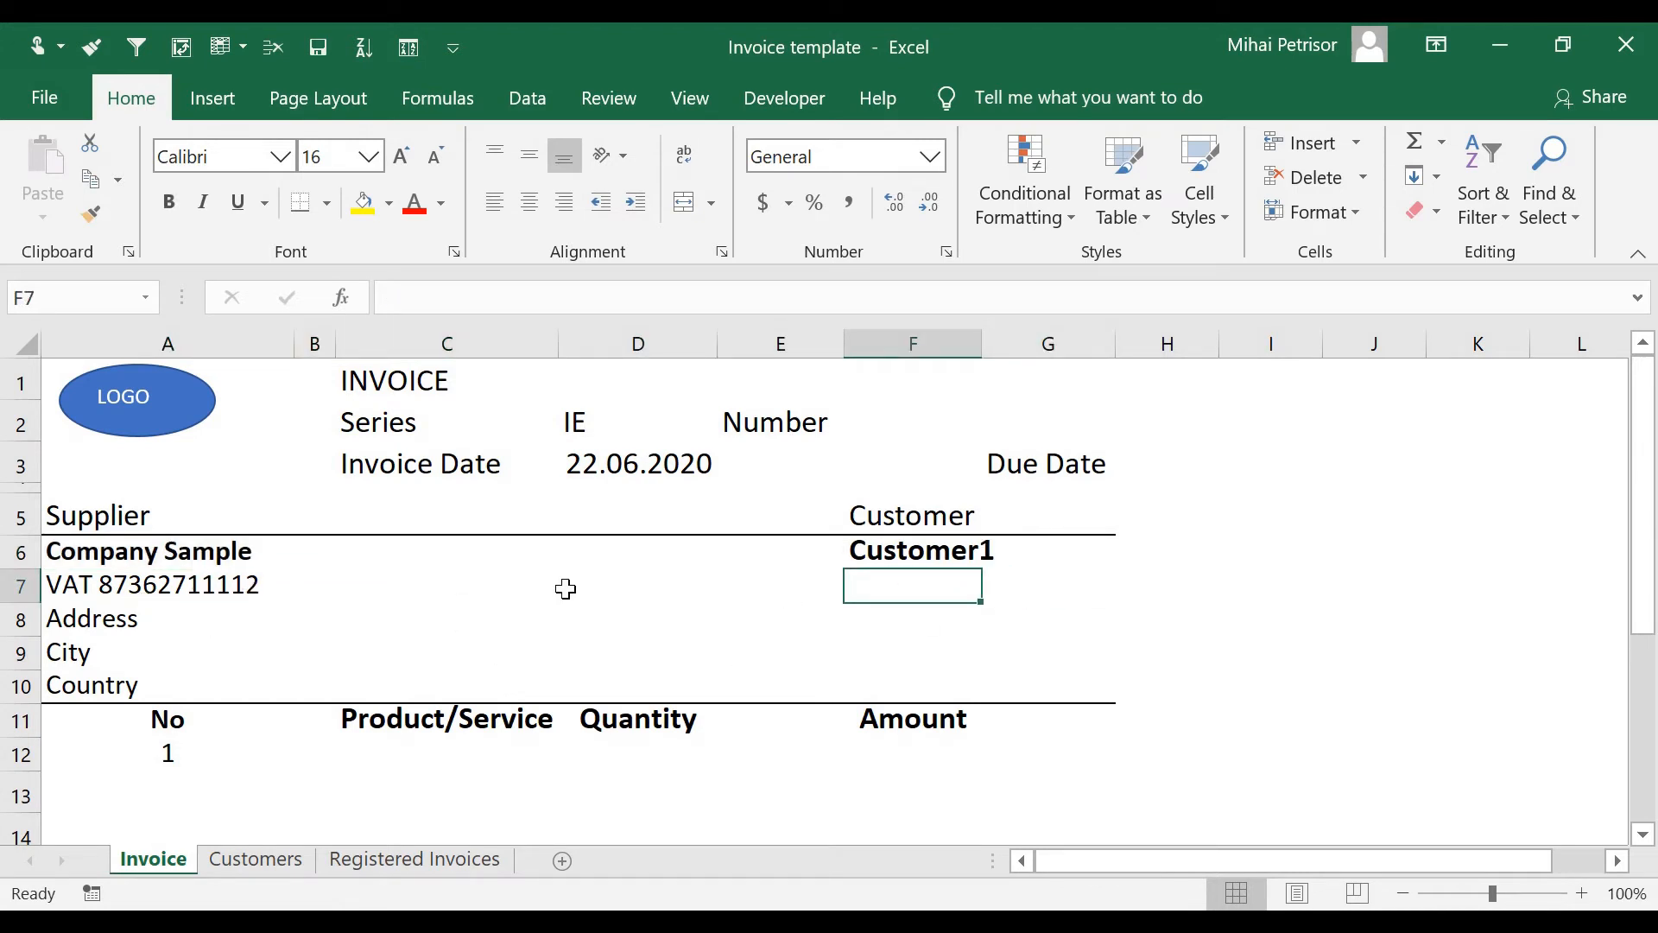
click(884, 616)
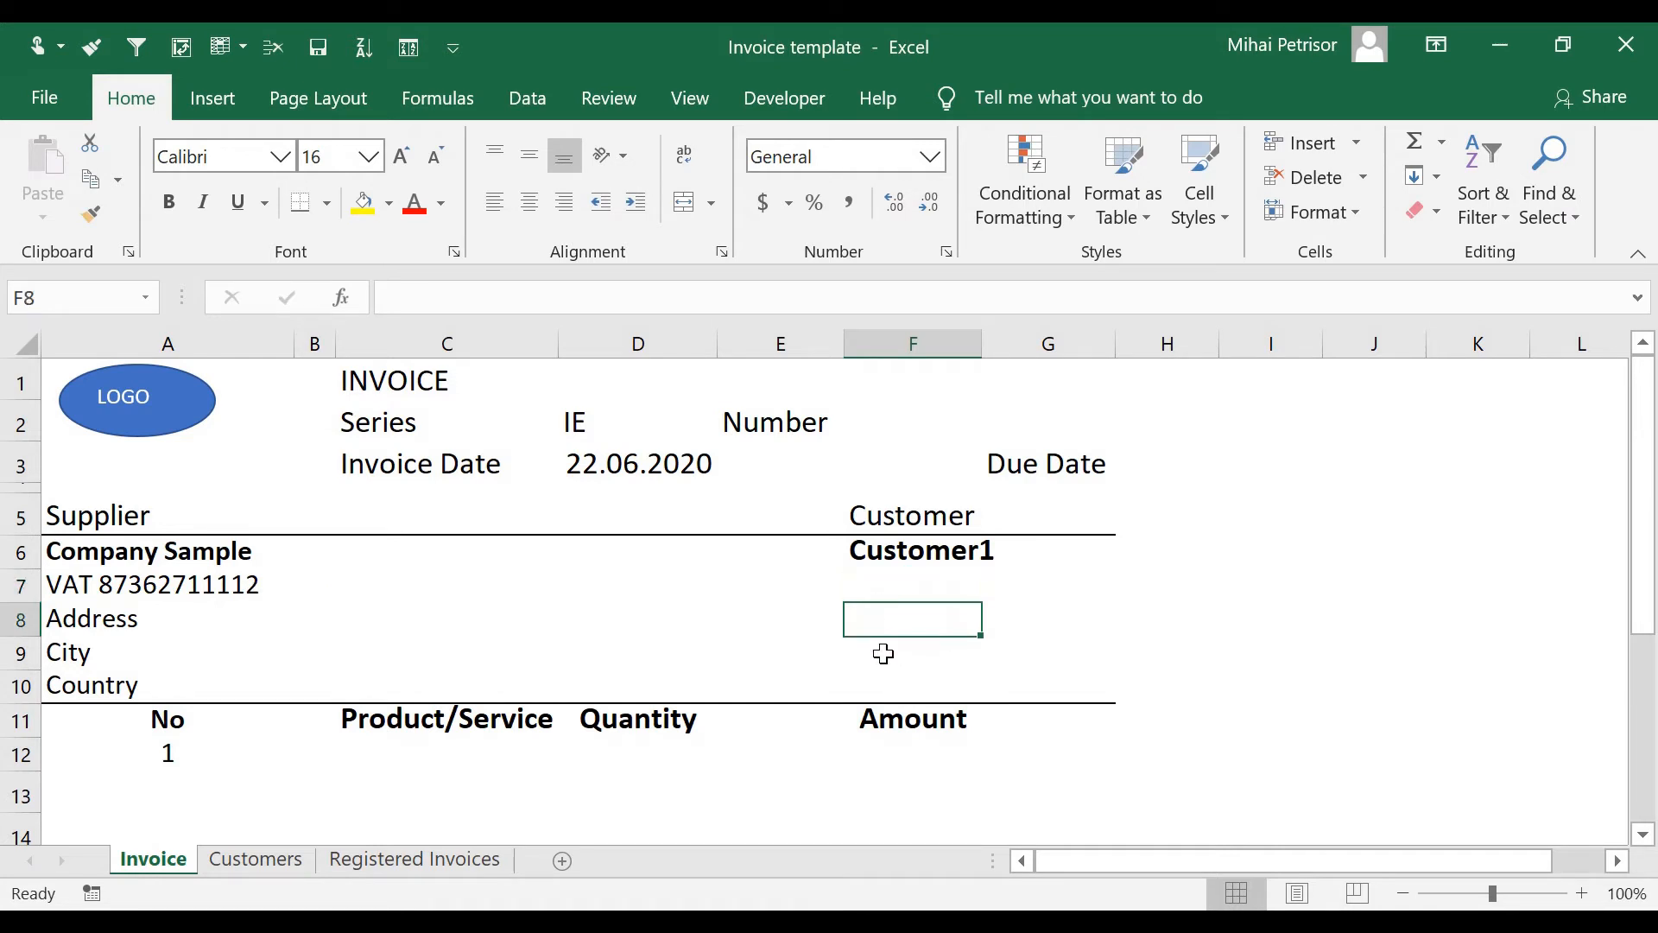
click(885, 651)
click(887, 686)
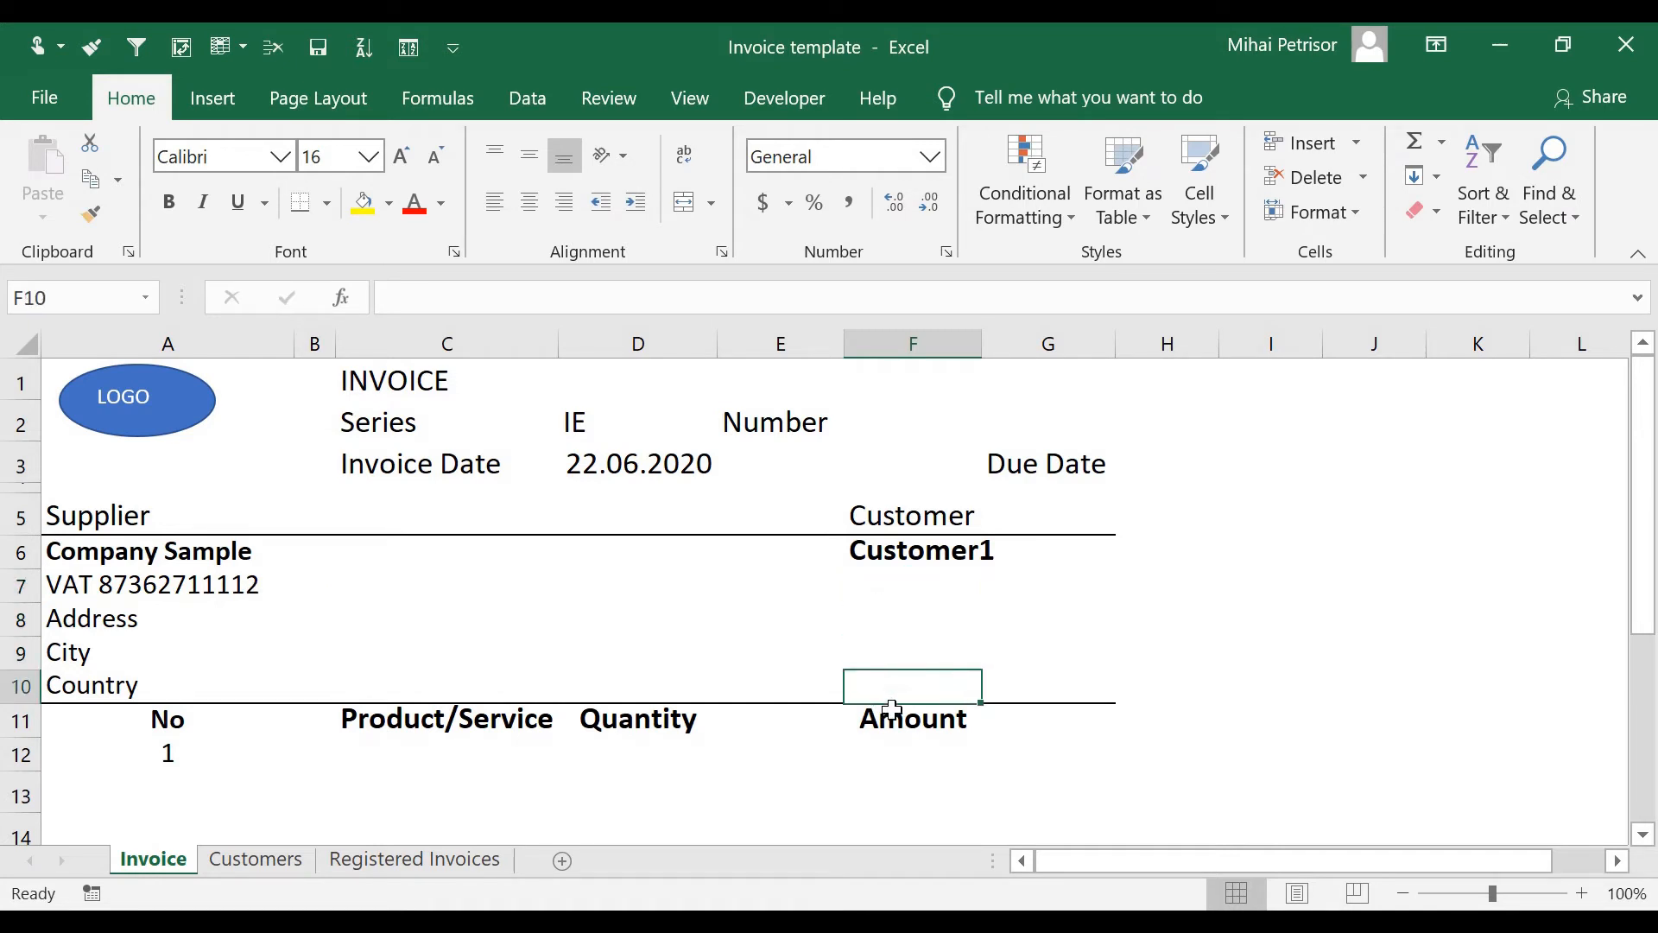
click(900, 561)
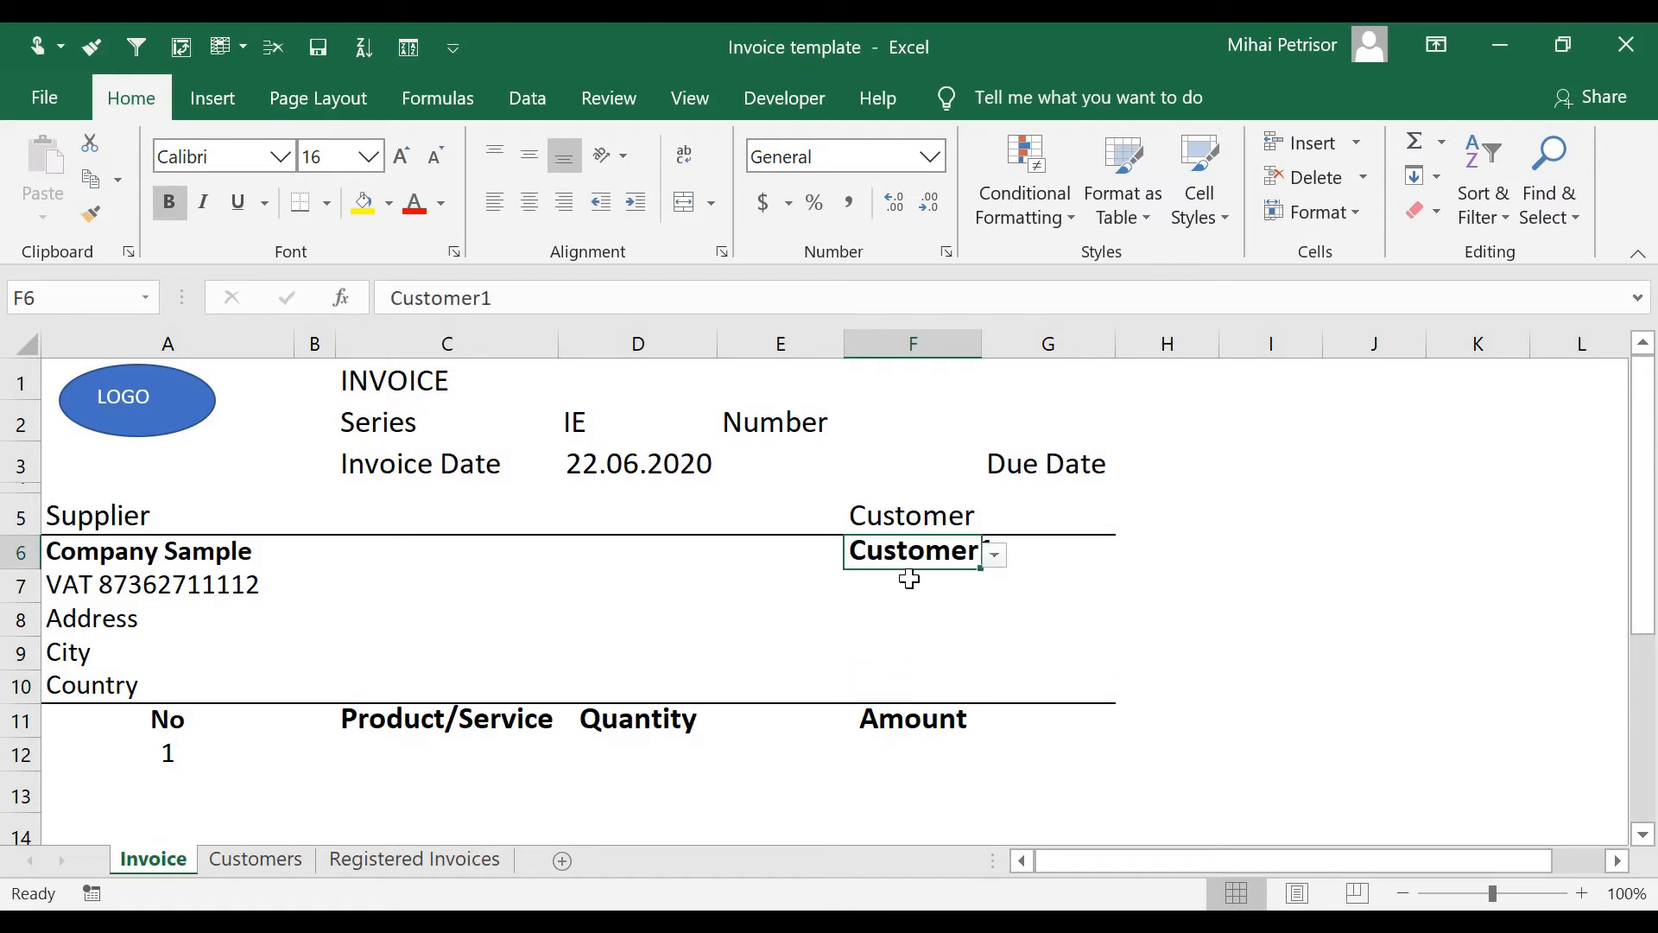
click(907, 589)
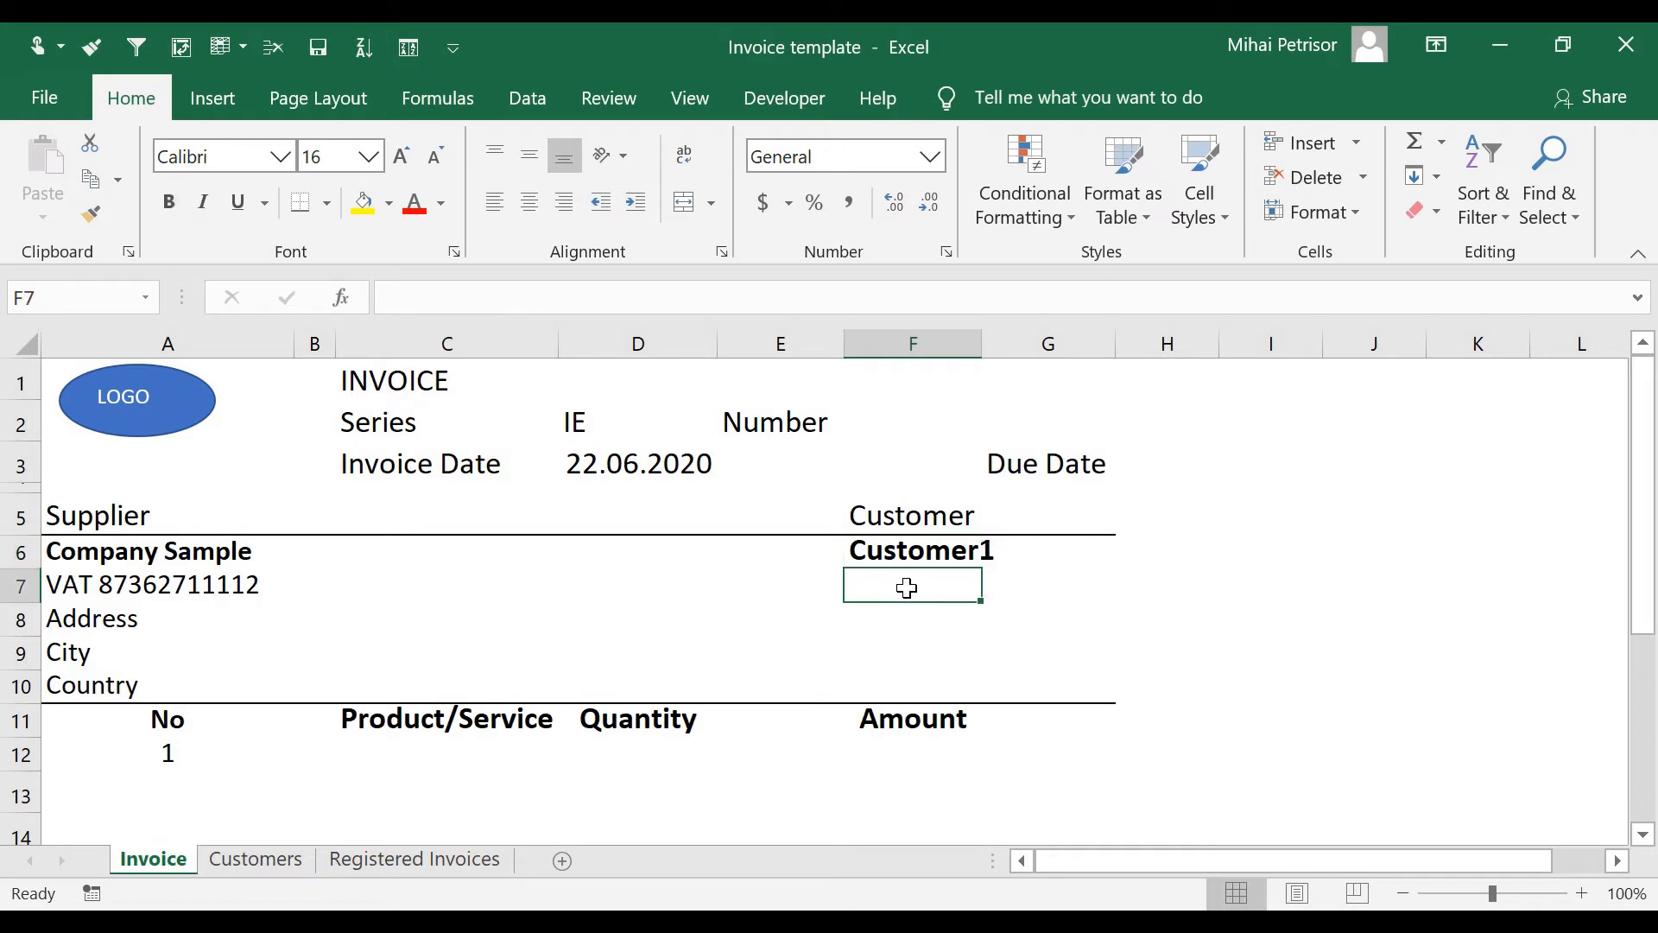
click(901, 654)
Start an IFERROR formula in cell F7 containing a VLOOKUP with F6 as the lookup value.
click(917, 579)
text(=)
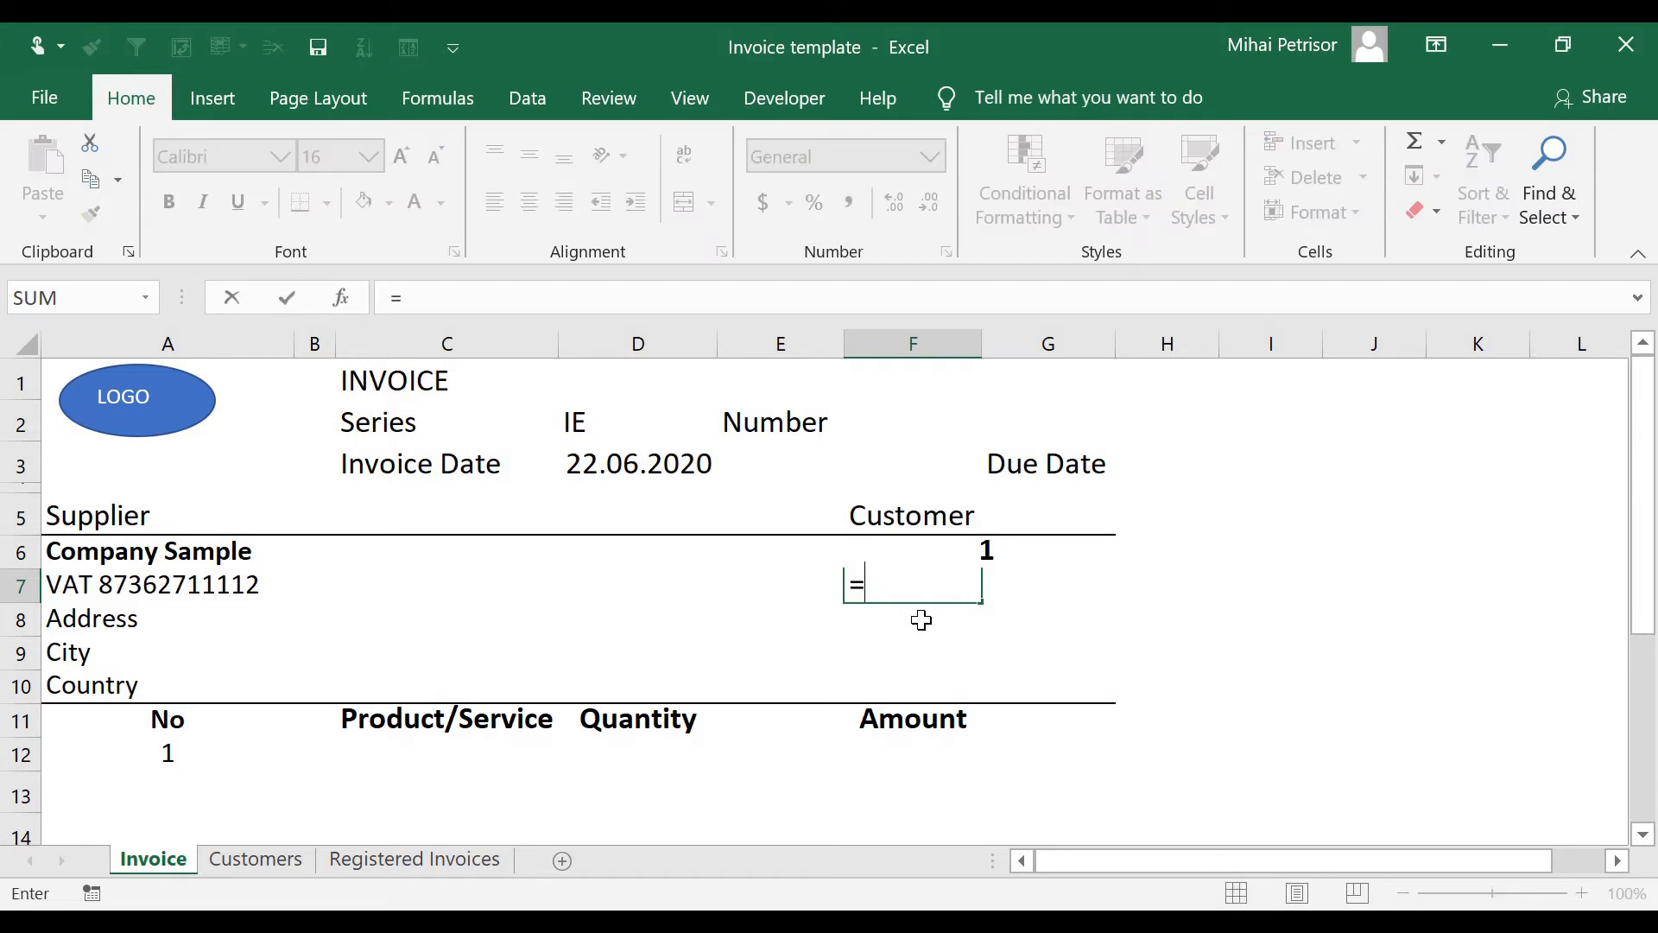
text(ifer)
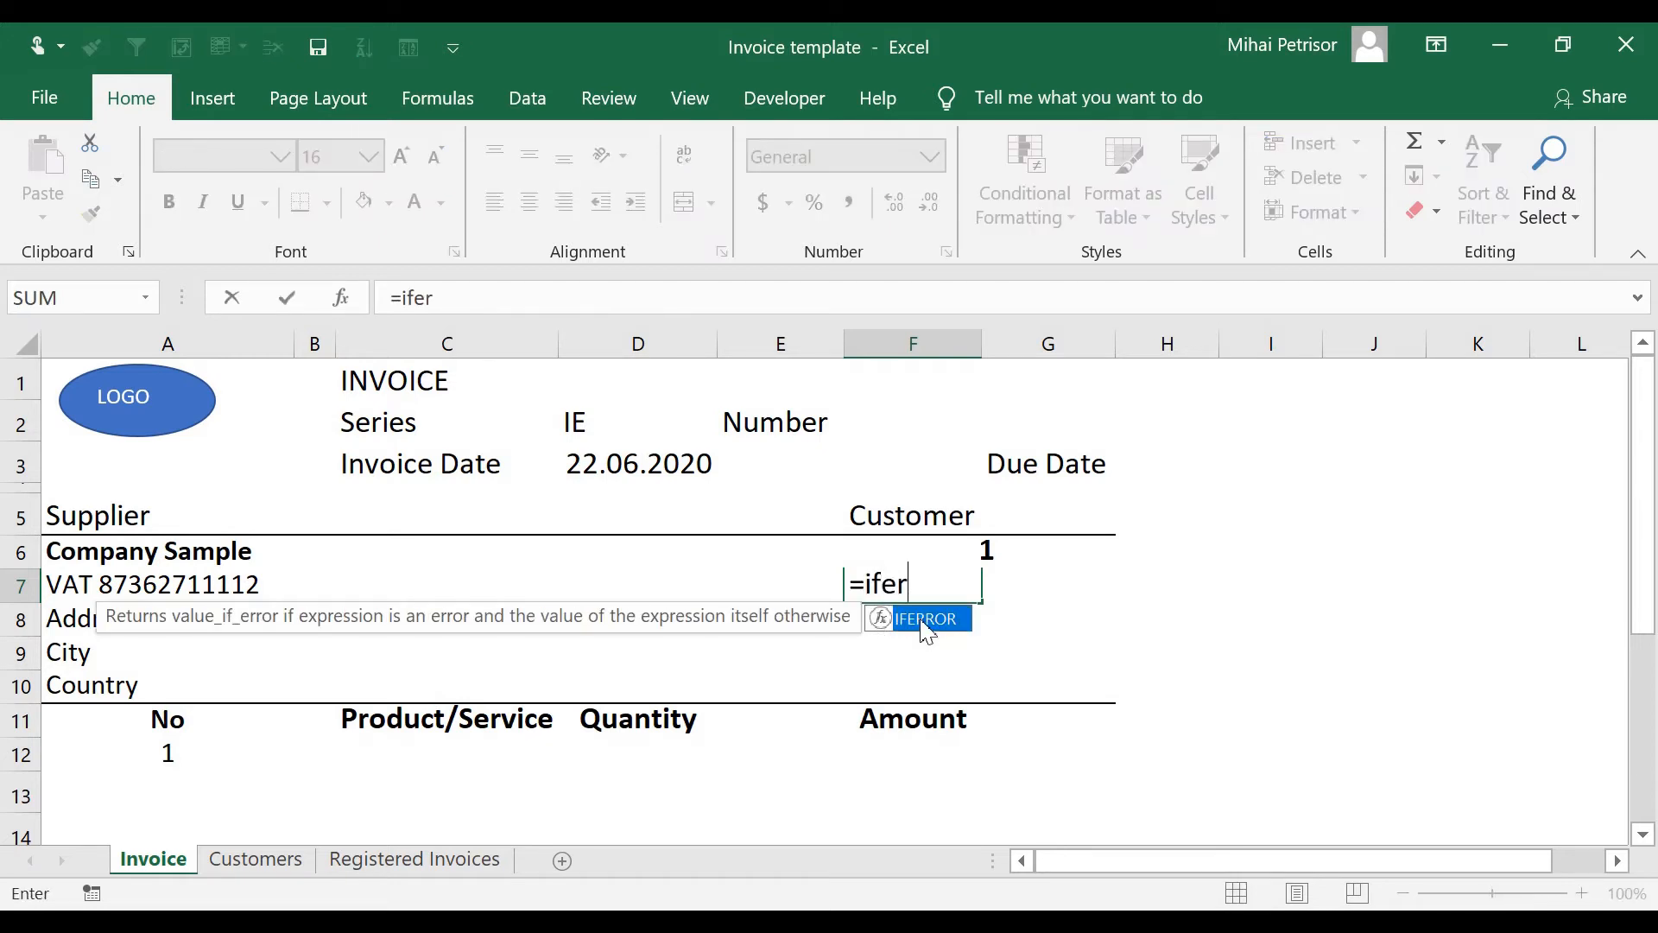
double_click(926, 619)
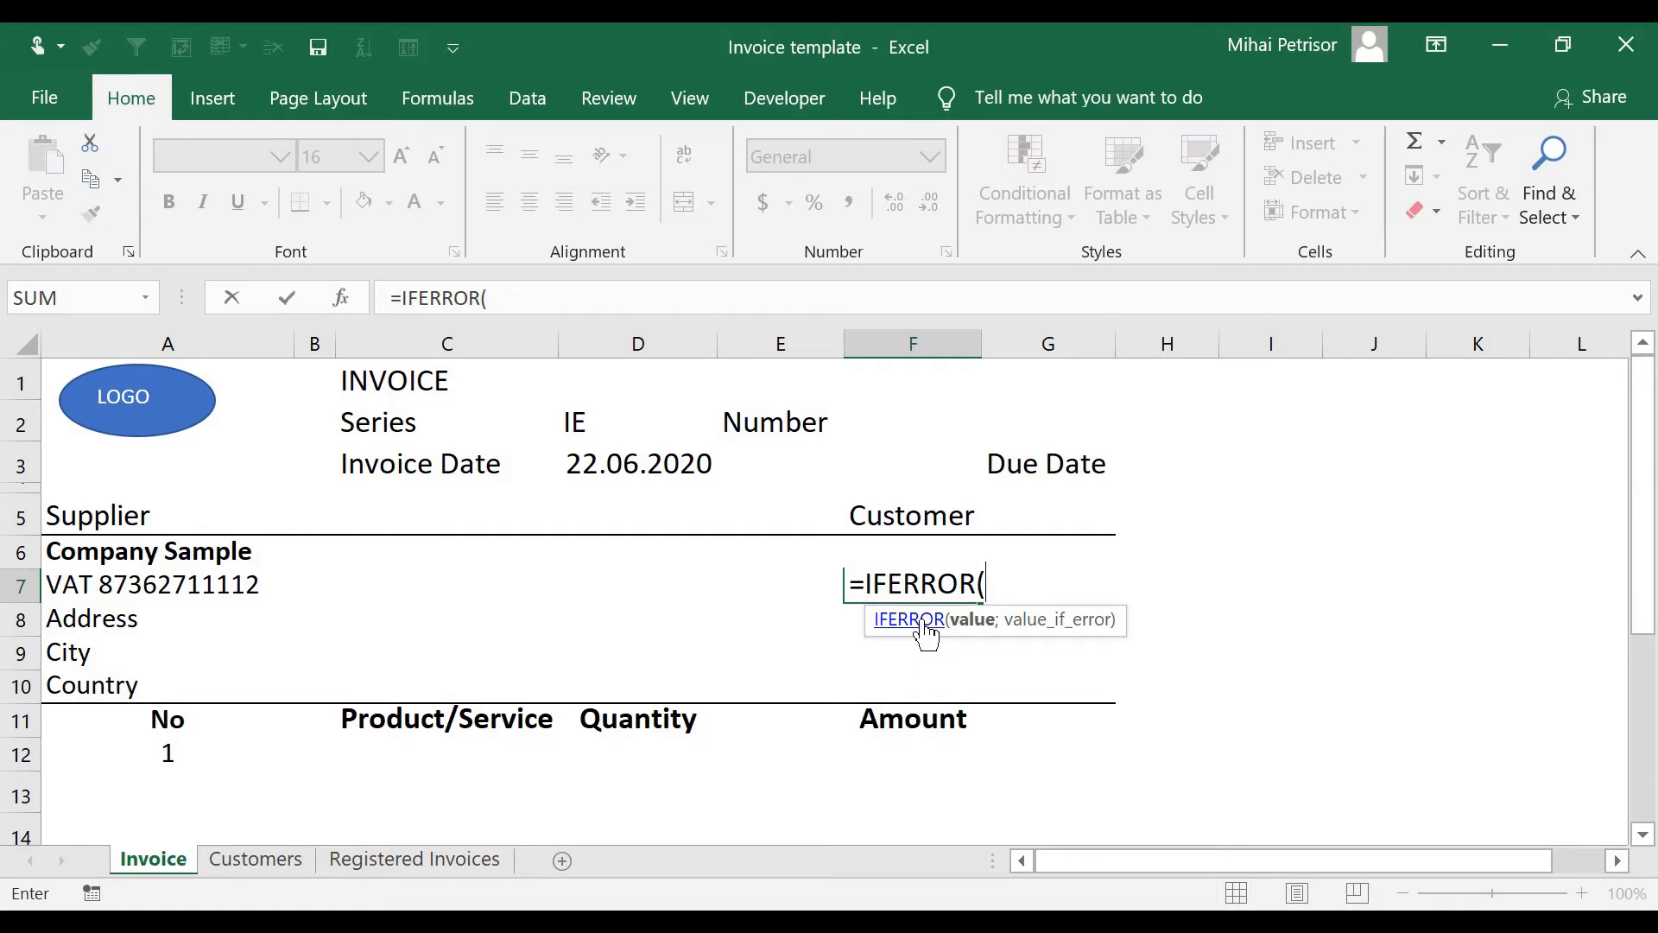
text(vlo)
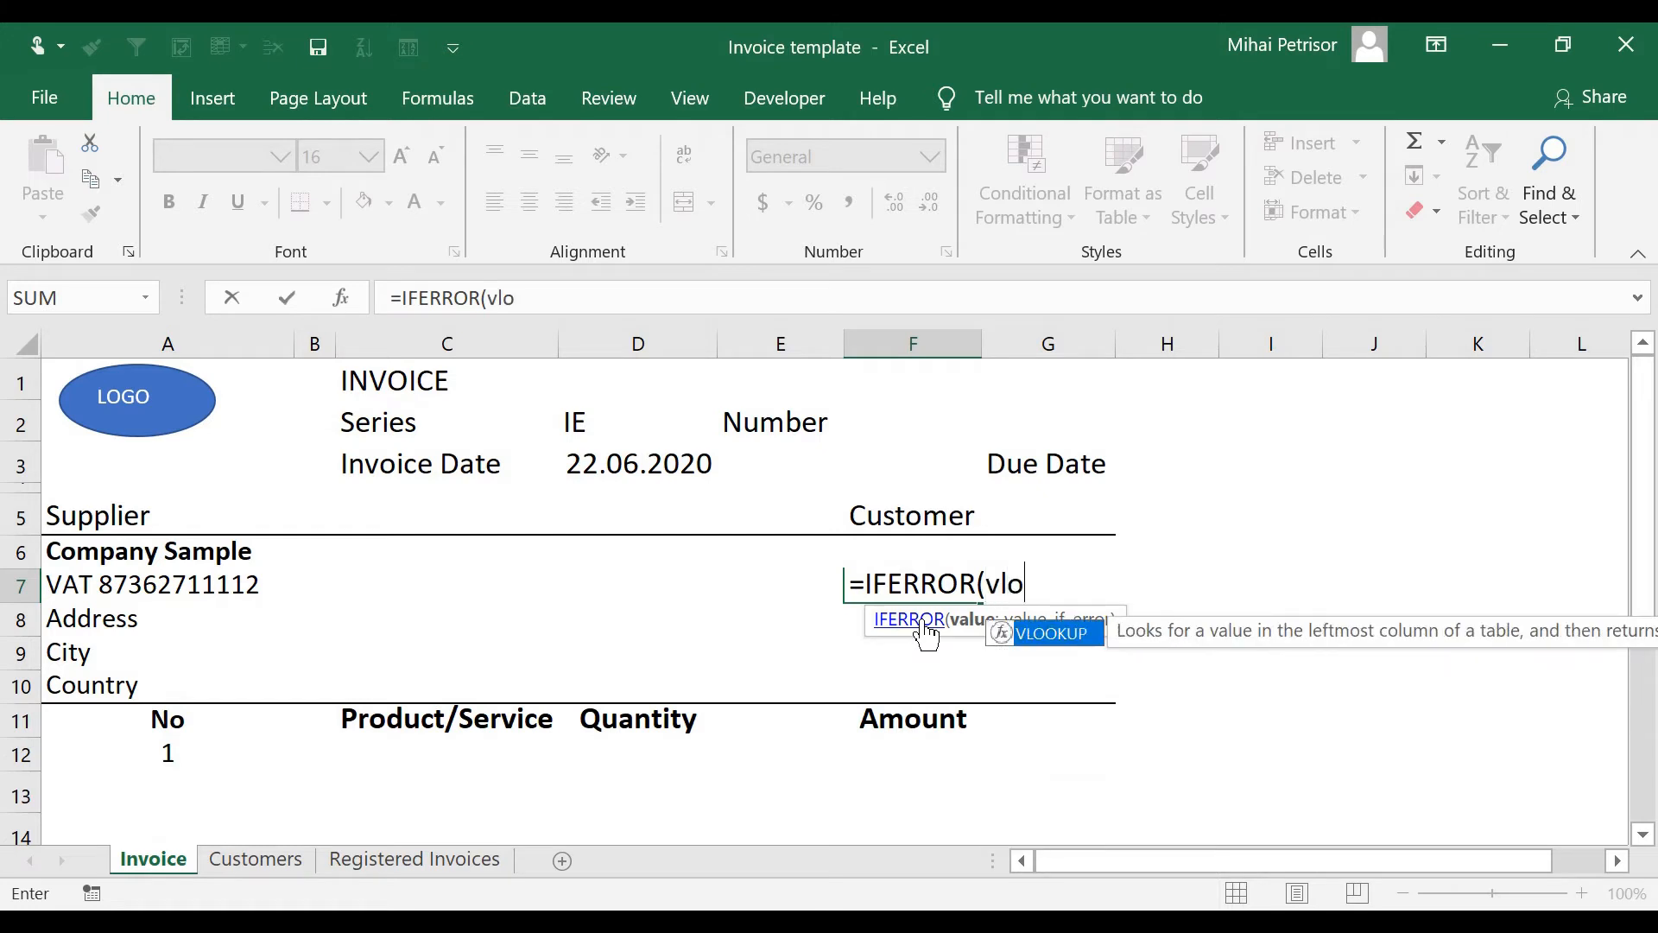
key(Tab)
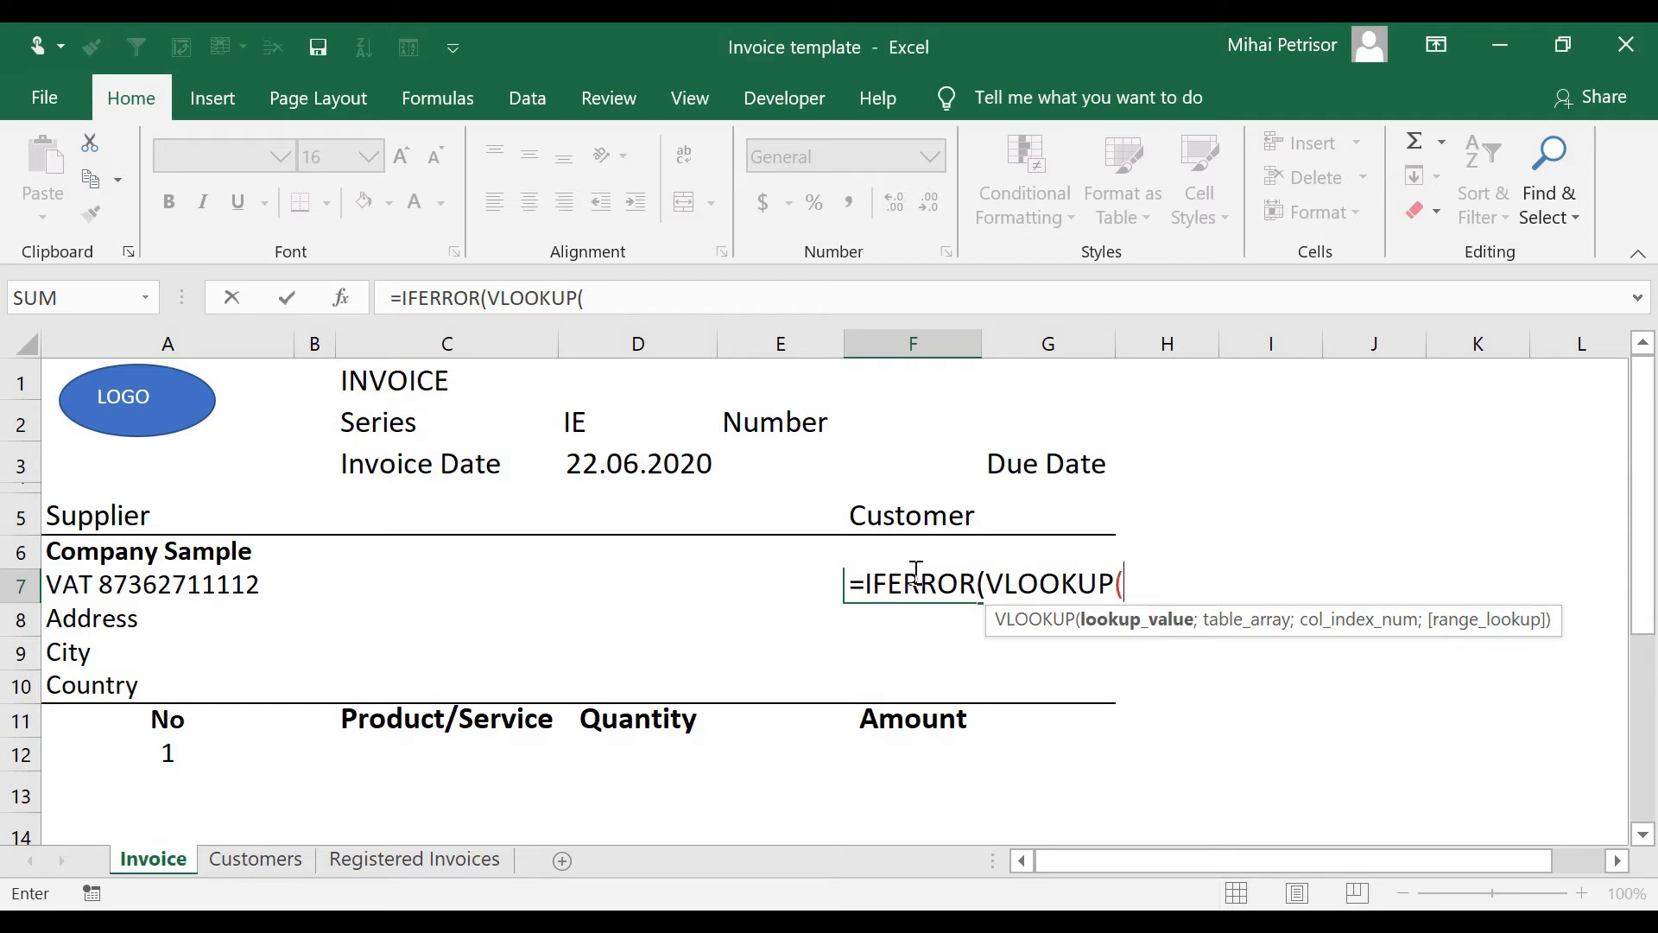
key(Up)
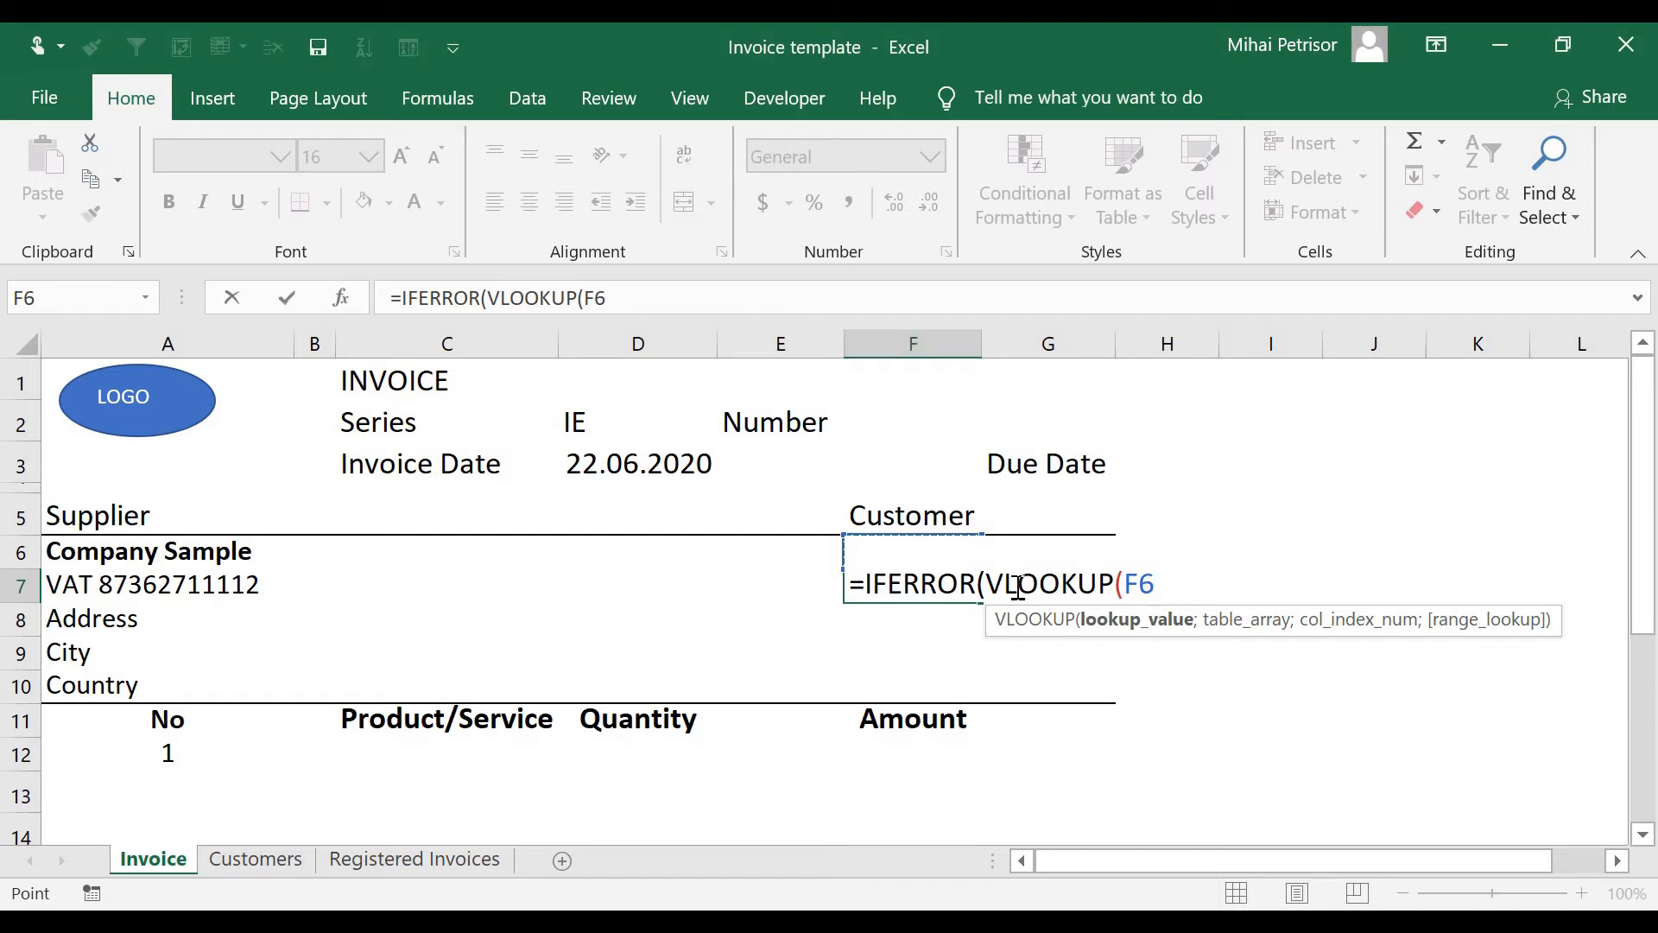
text(;)
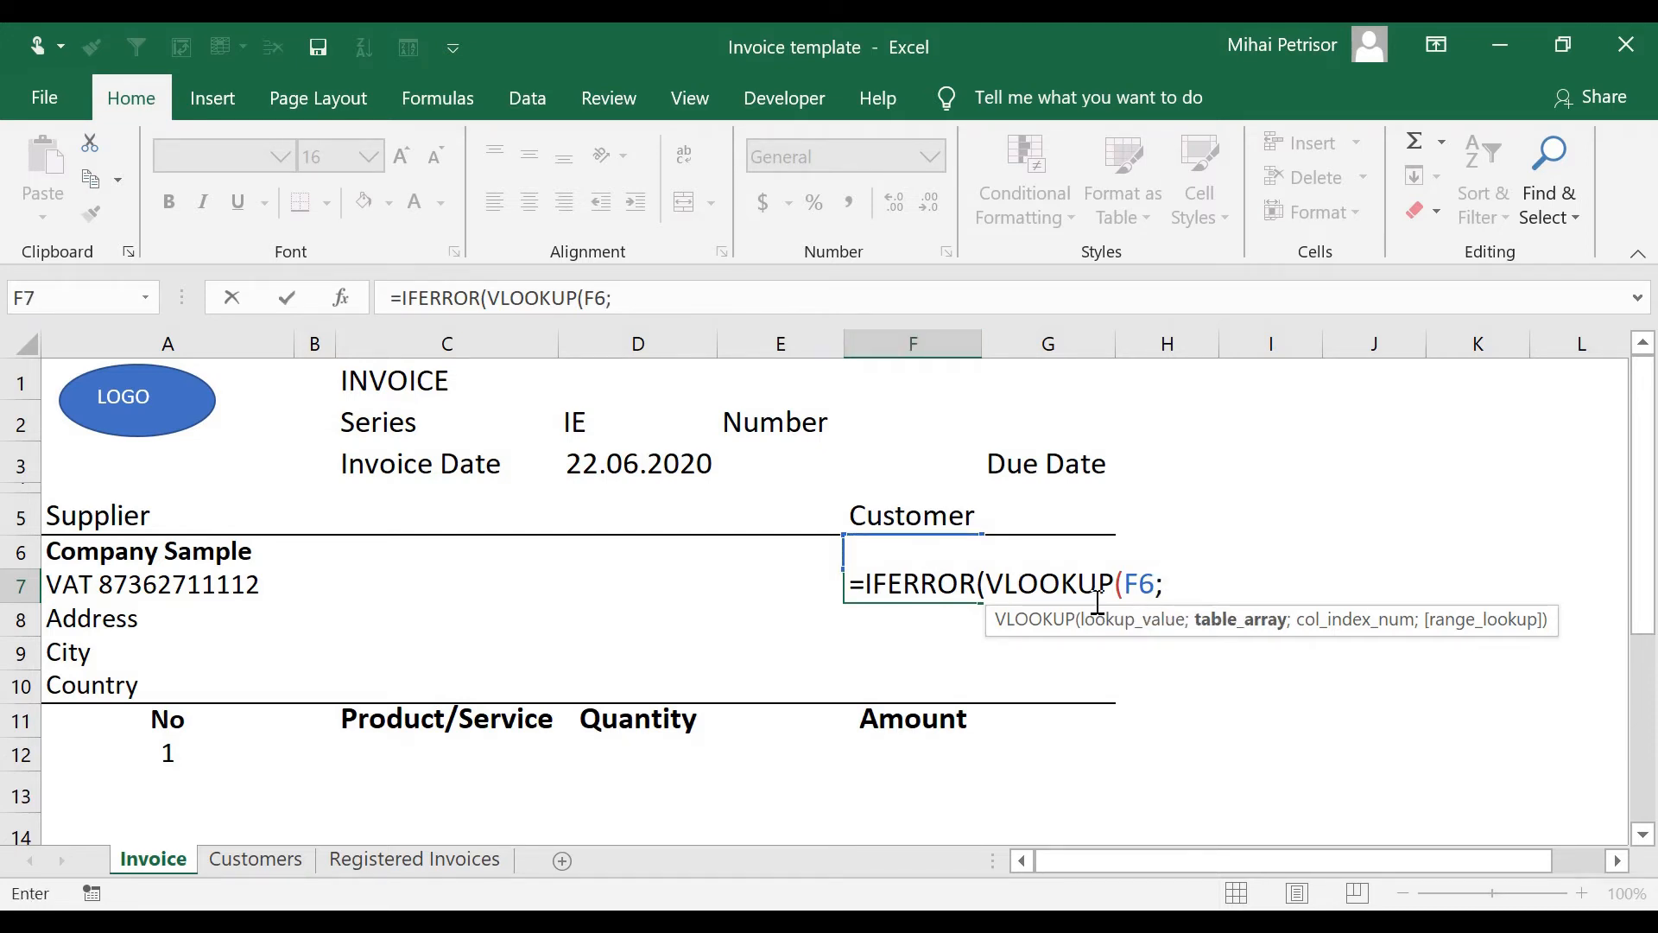
Complete the VLOOKUP in F7 with columns A:E of the Customers sheet, column index 3 and range lookup 0.
click(278, 862)
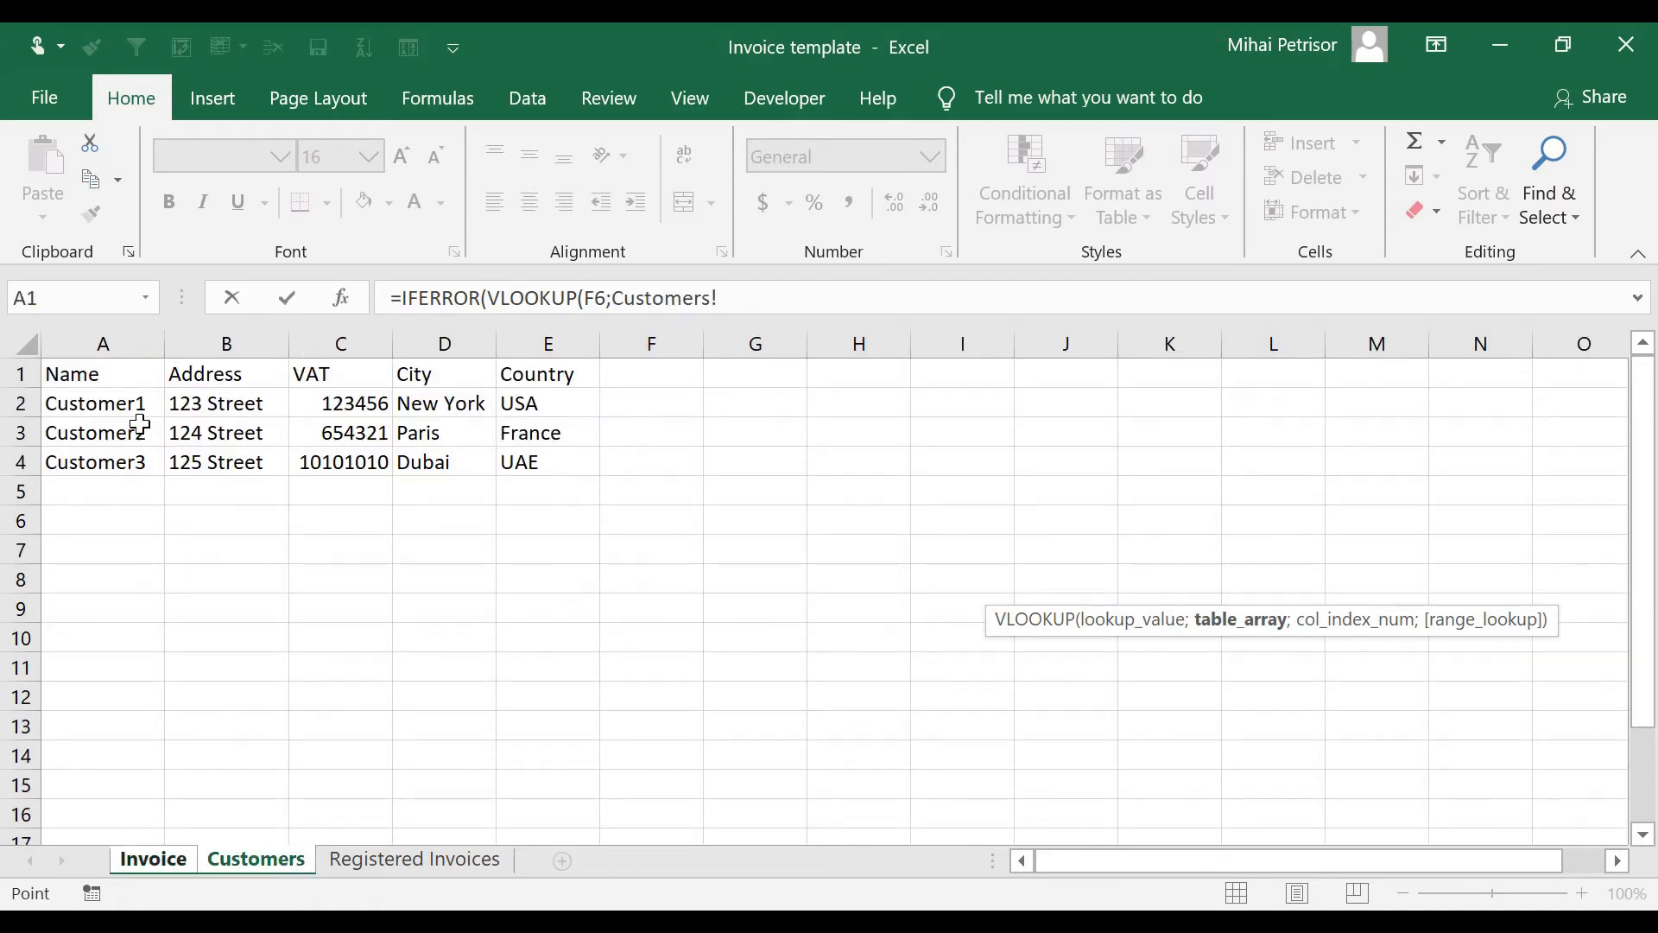
click(119, 342)
drag(118, 342, 547, 349)
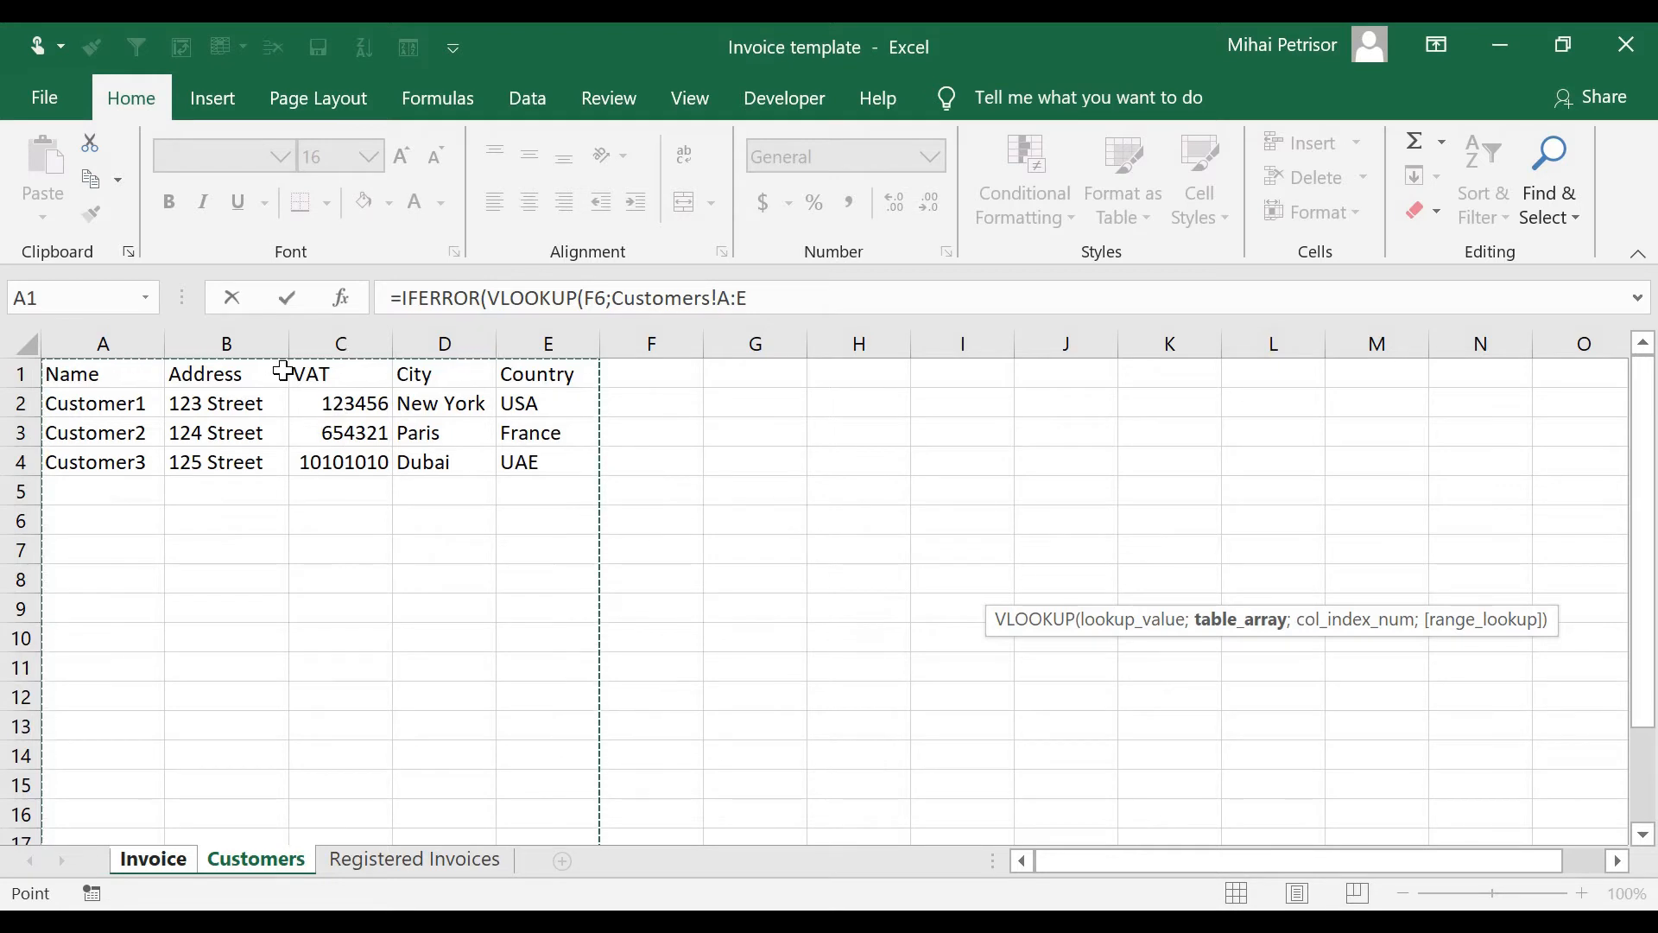
text(;3)
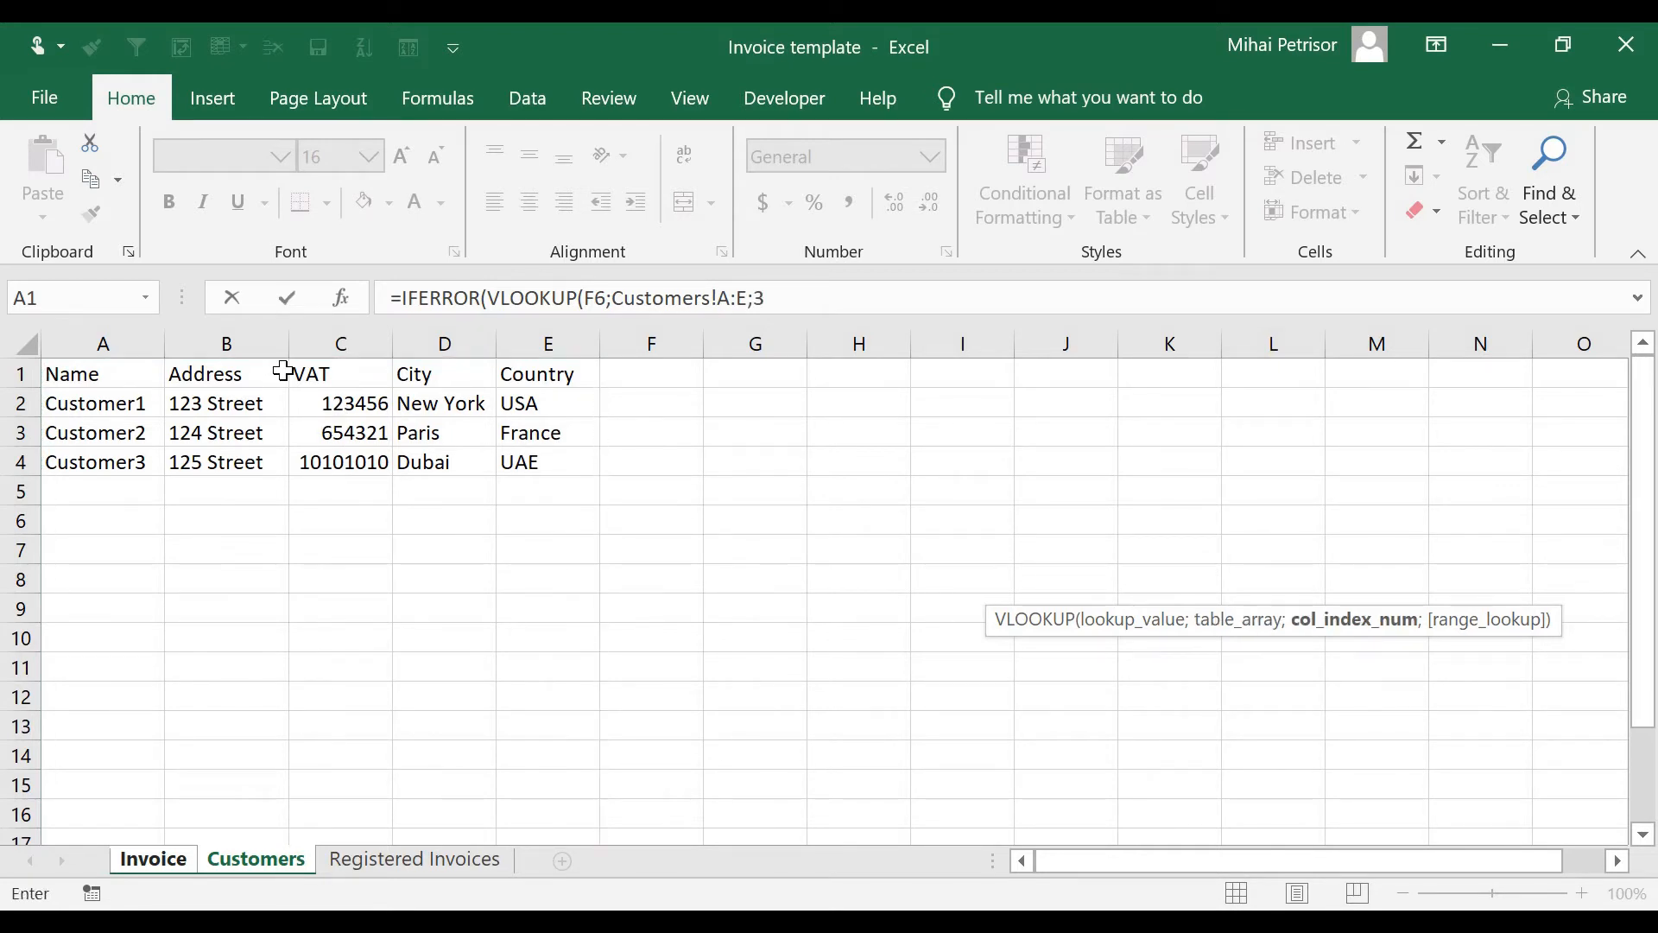
text(;0)
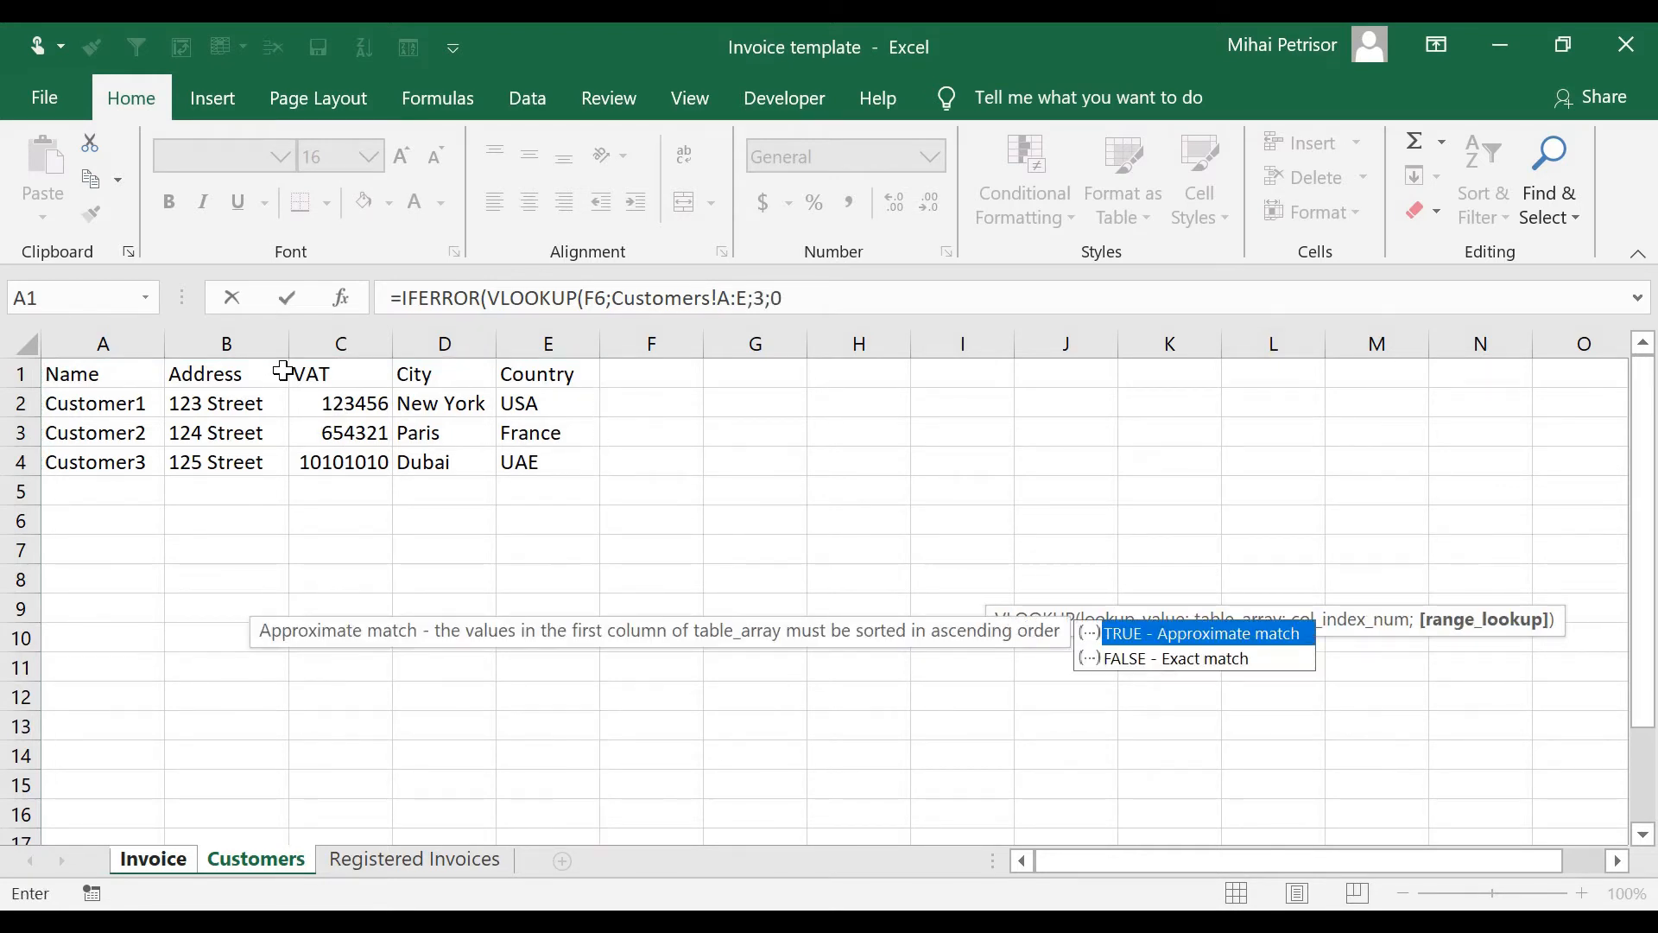
text())
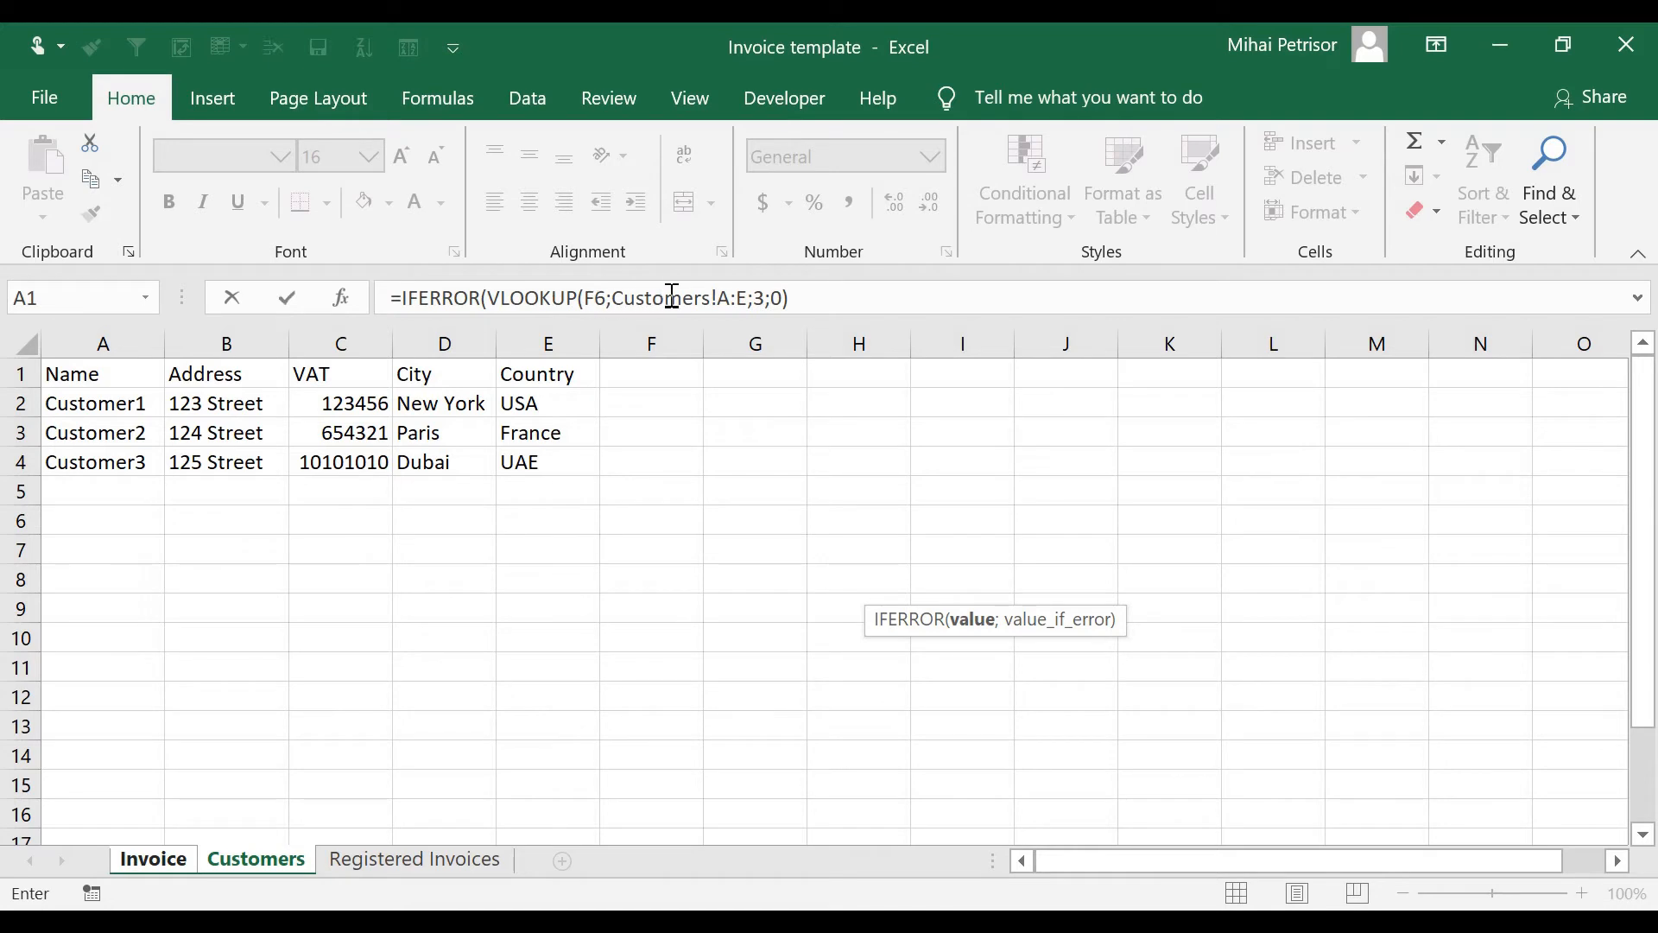
Give the IFERROR formula in F7 an empty text ("") as its error value and enter the formula.
click(815, 300)
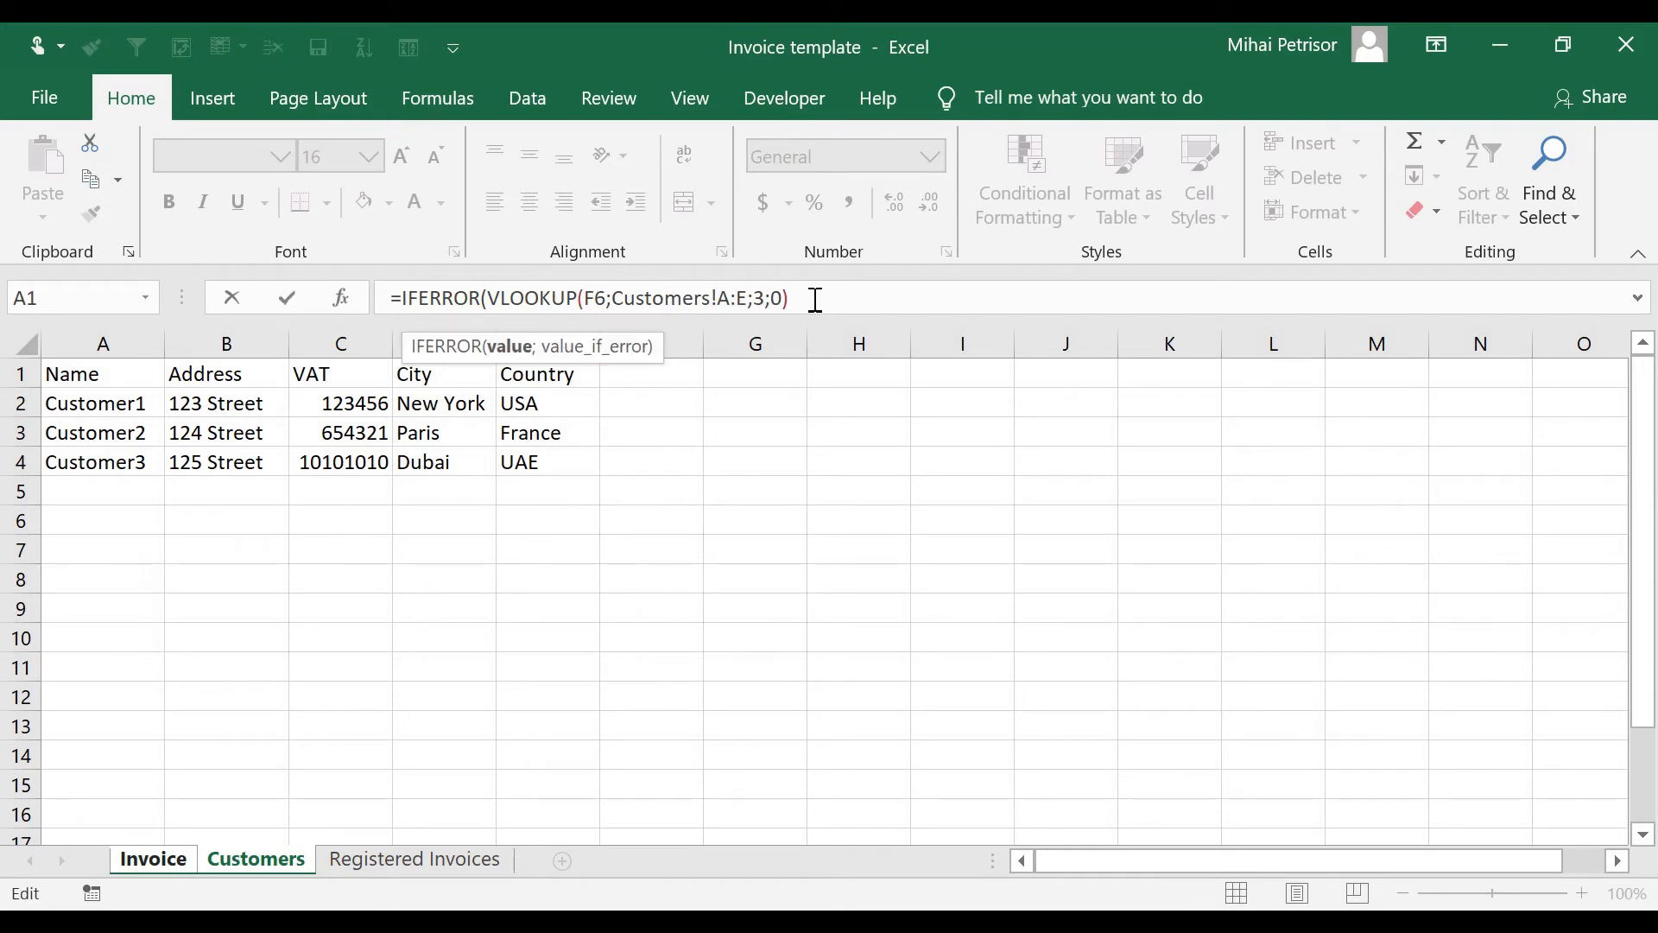
text(;)
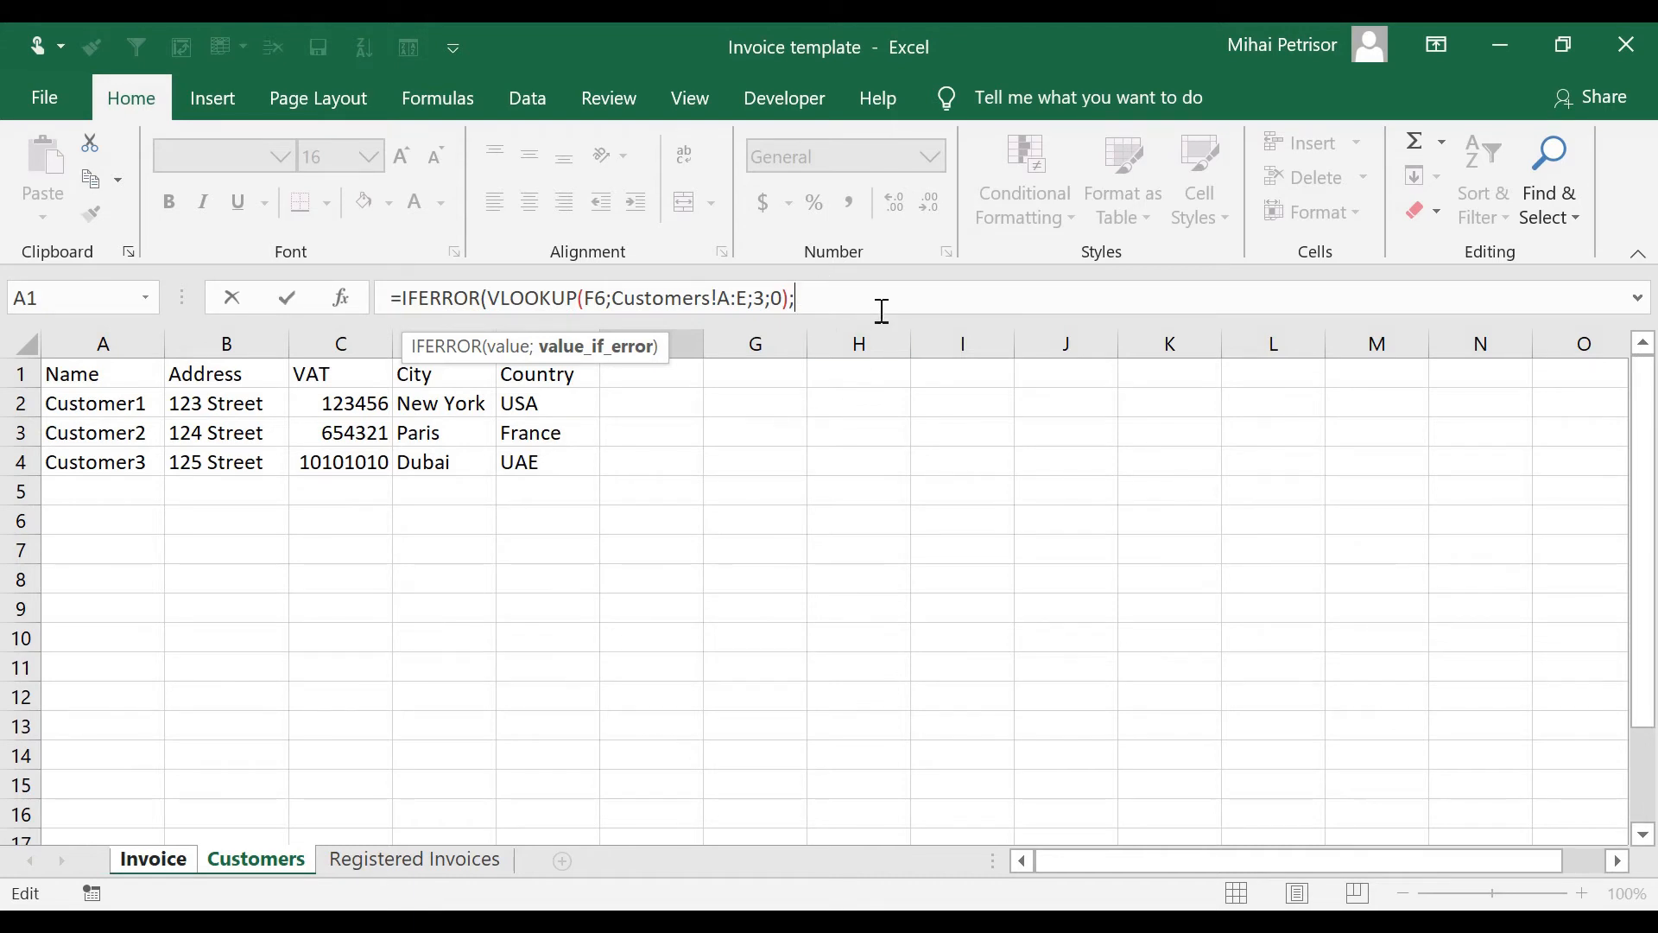
text(""))
key(Return)
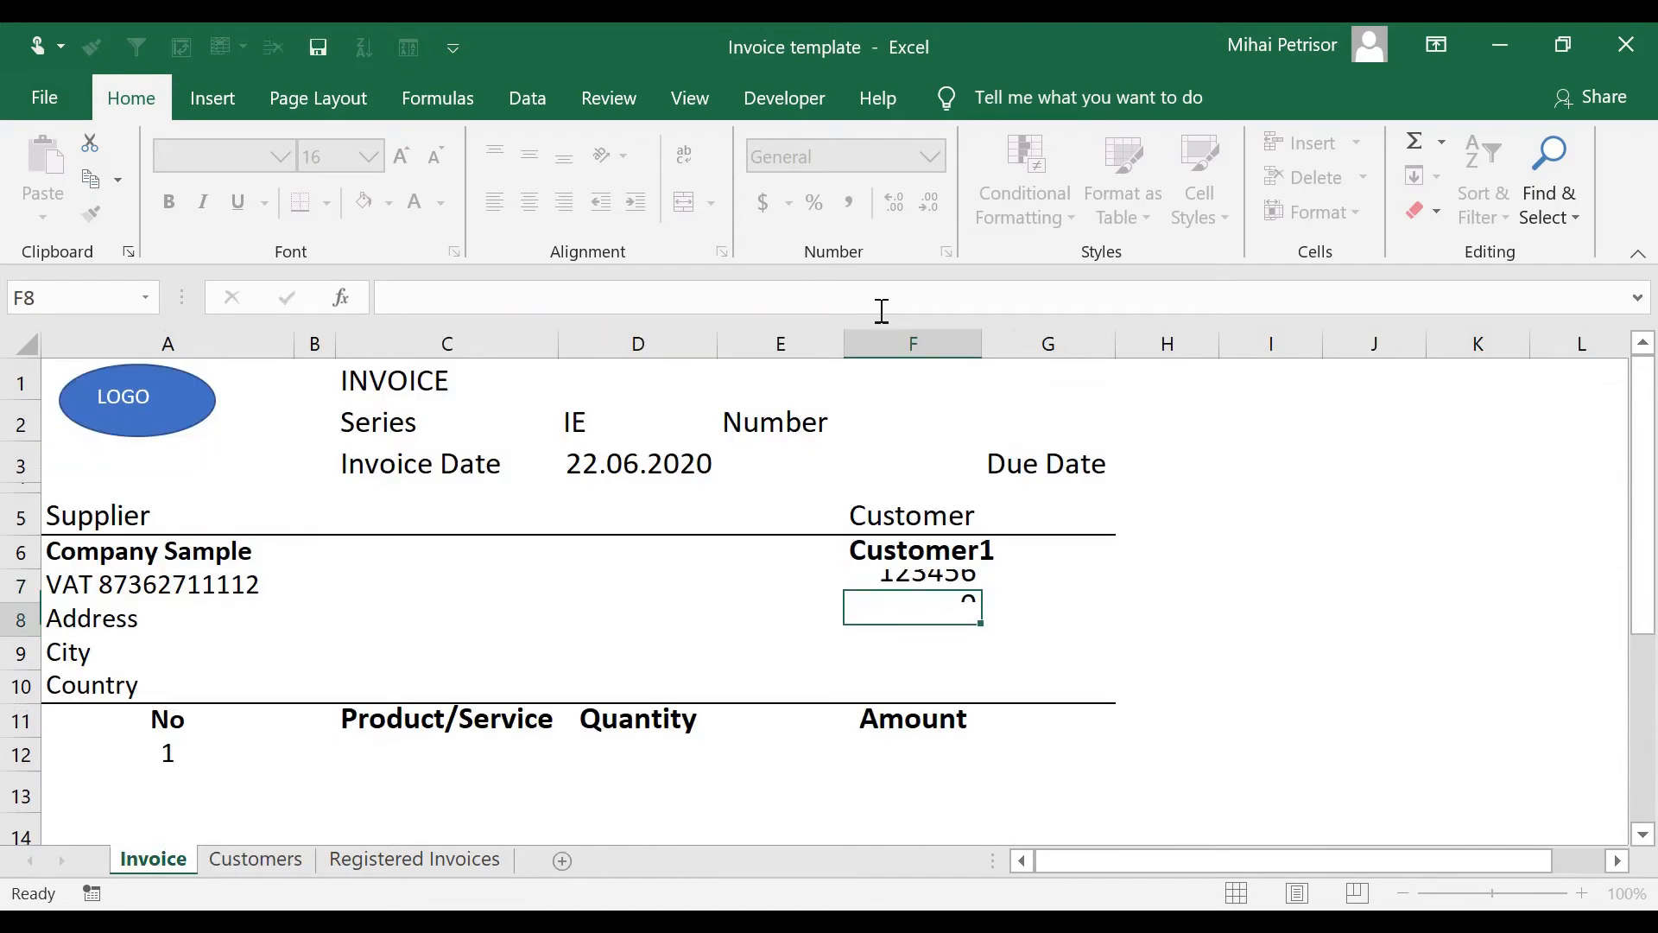
click(927, 585)
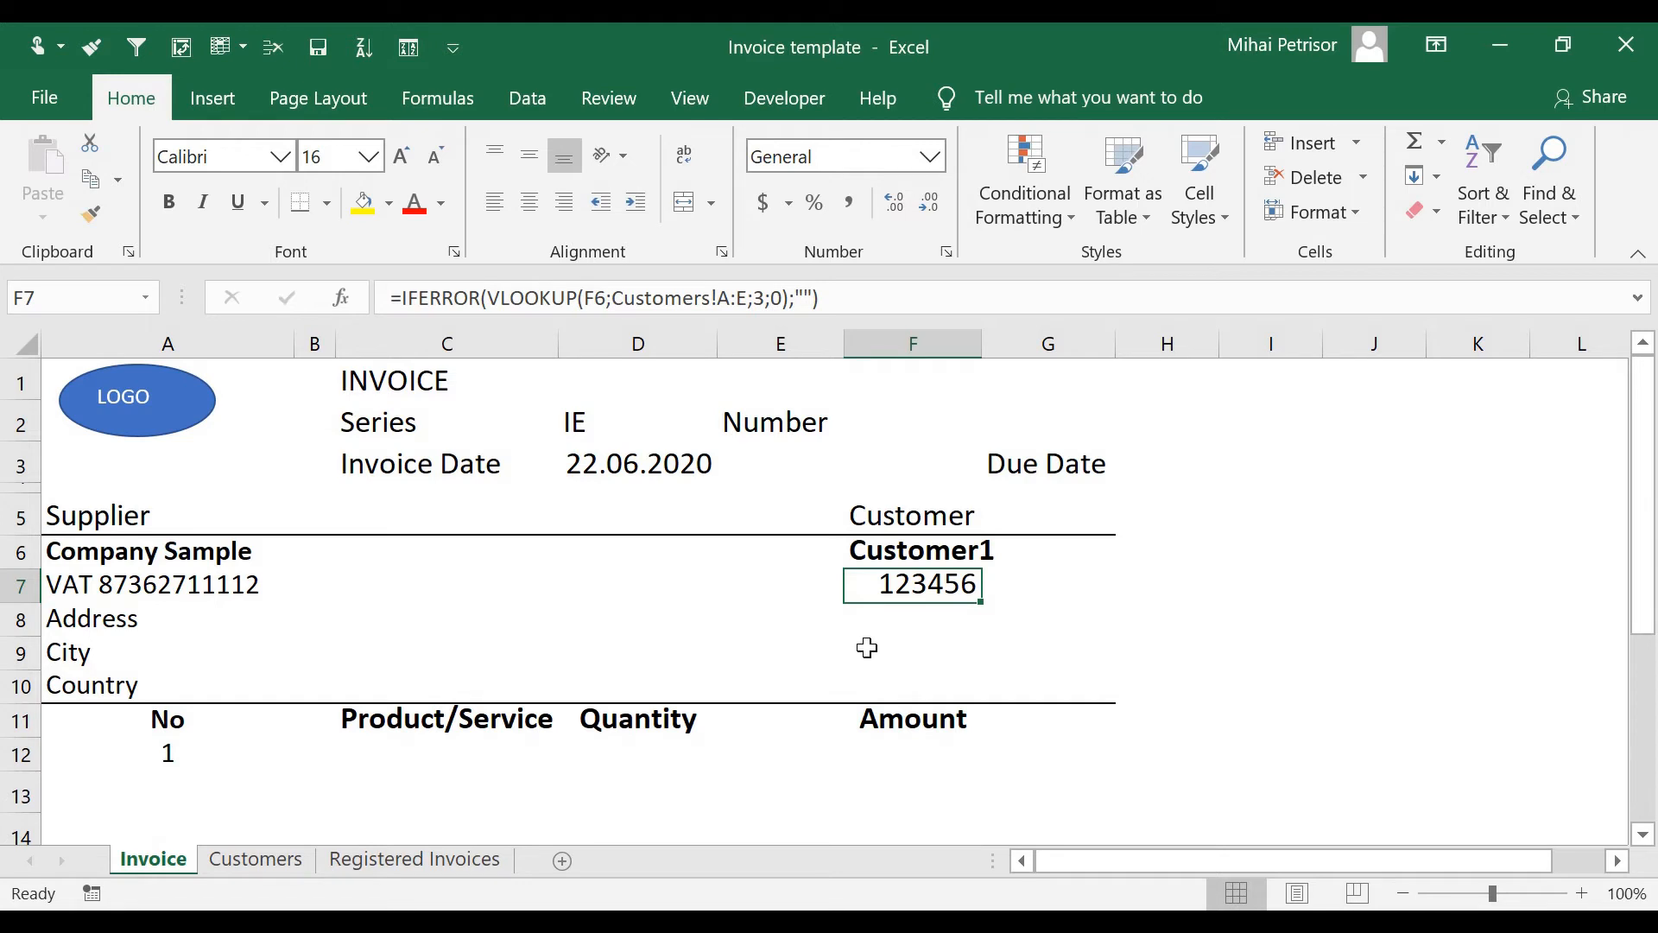
click(938, 615)
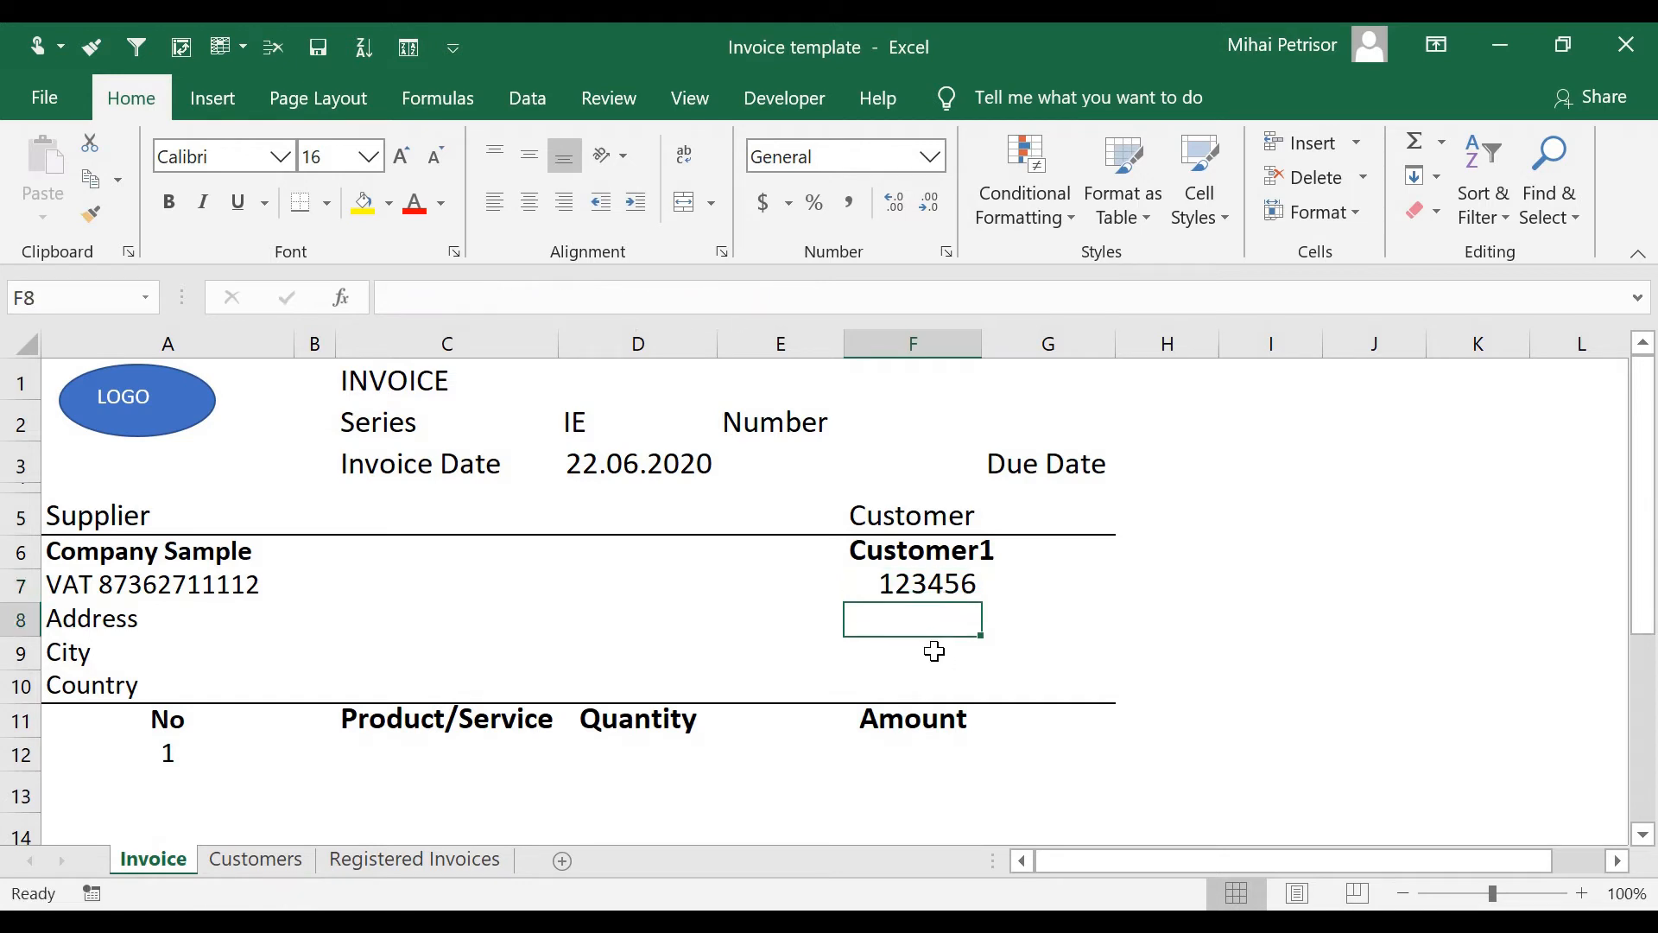
click(933, 650)
click(933, 683)
click(933, 618)
click(926, 589)
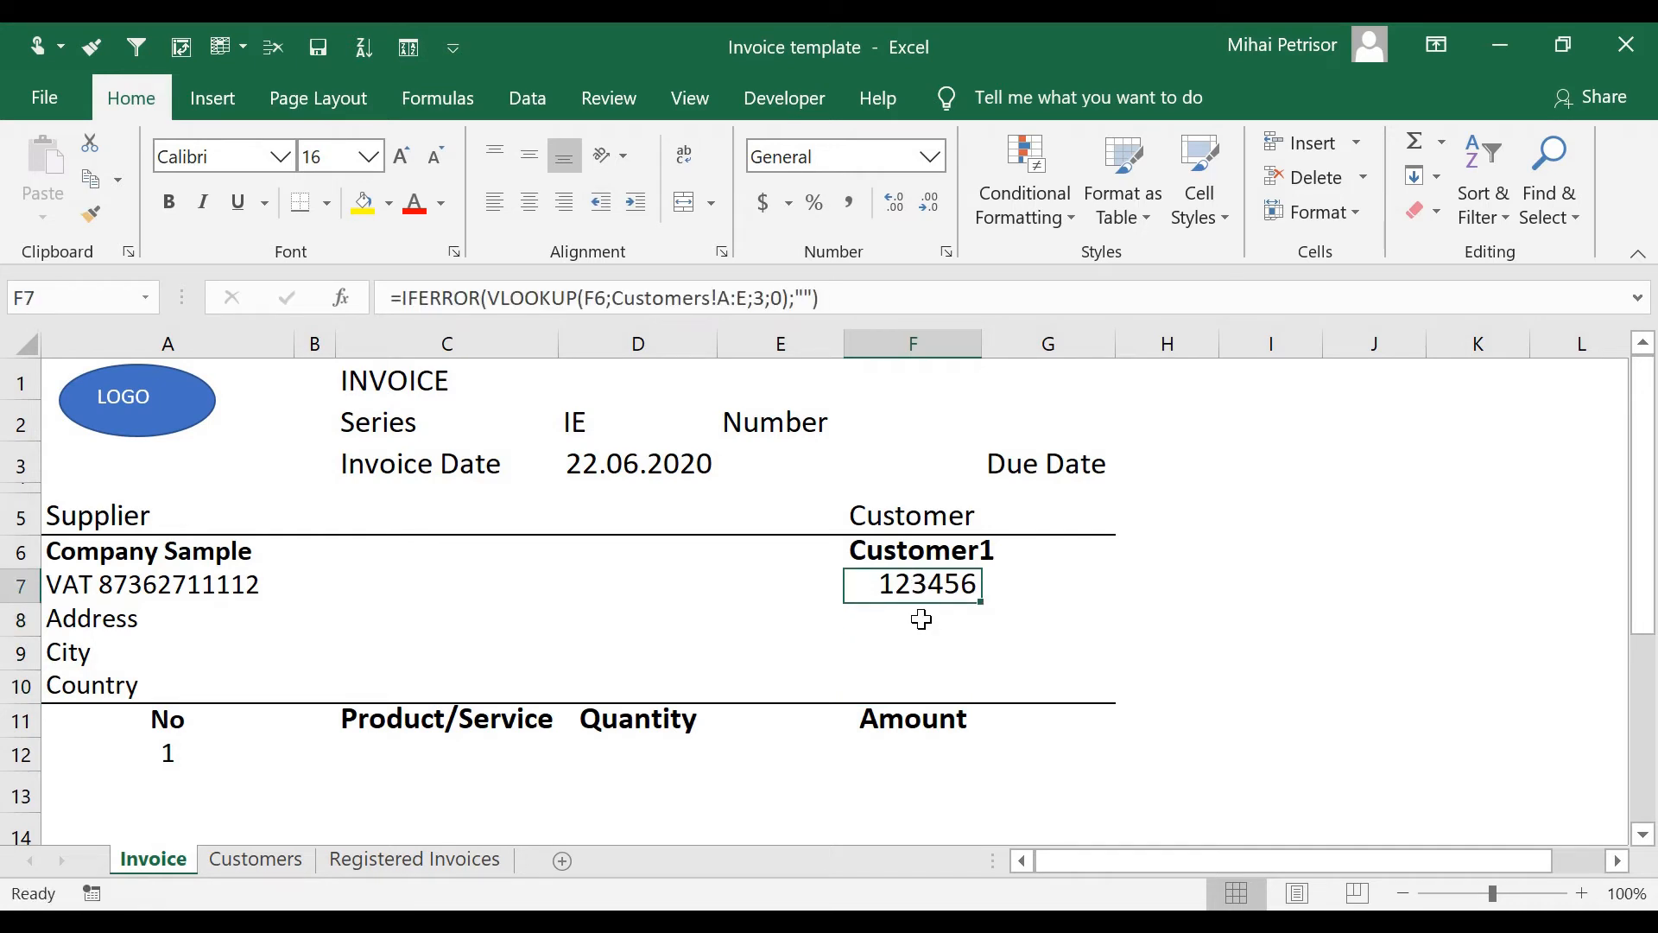
Start an IFERROR formula in cell F8 containing a VLOOKUP with F6 as the lookup value.
click(921, 619)
text(=)
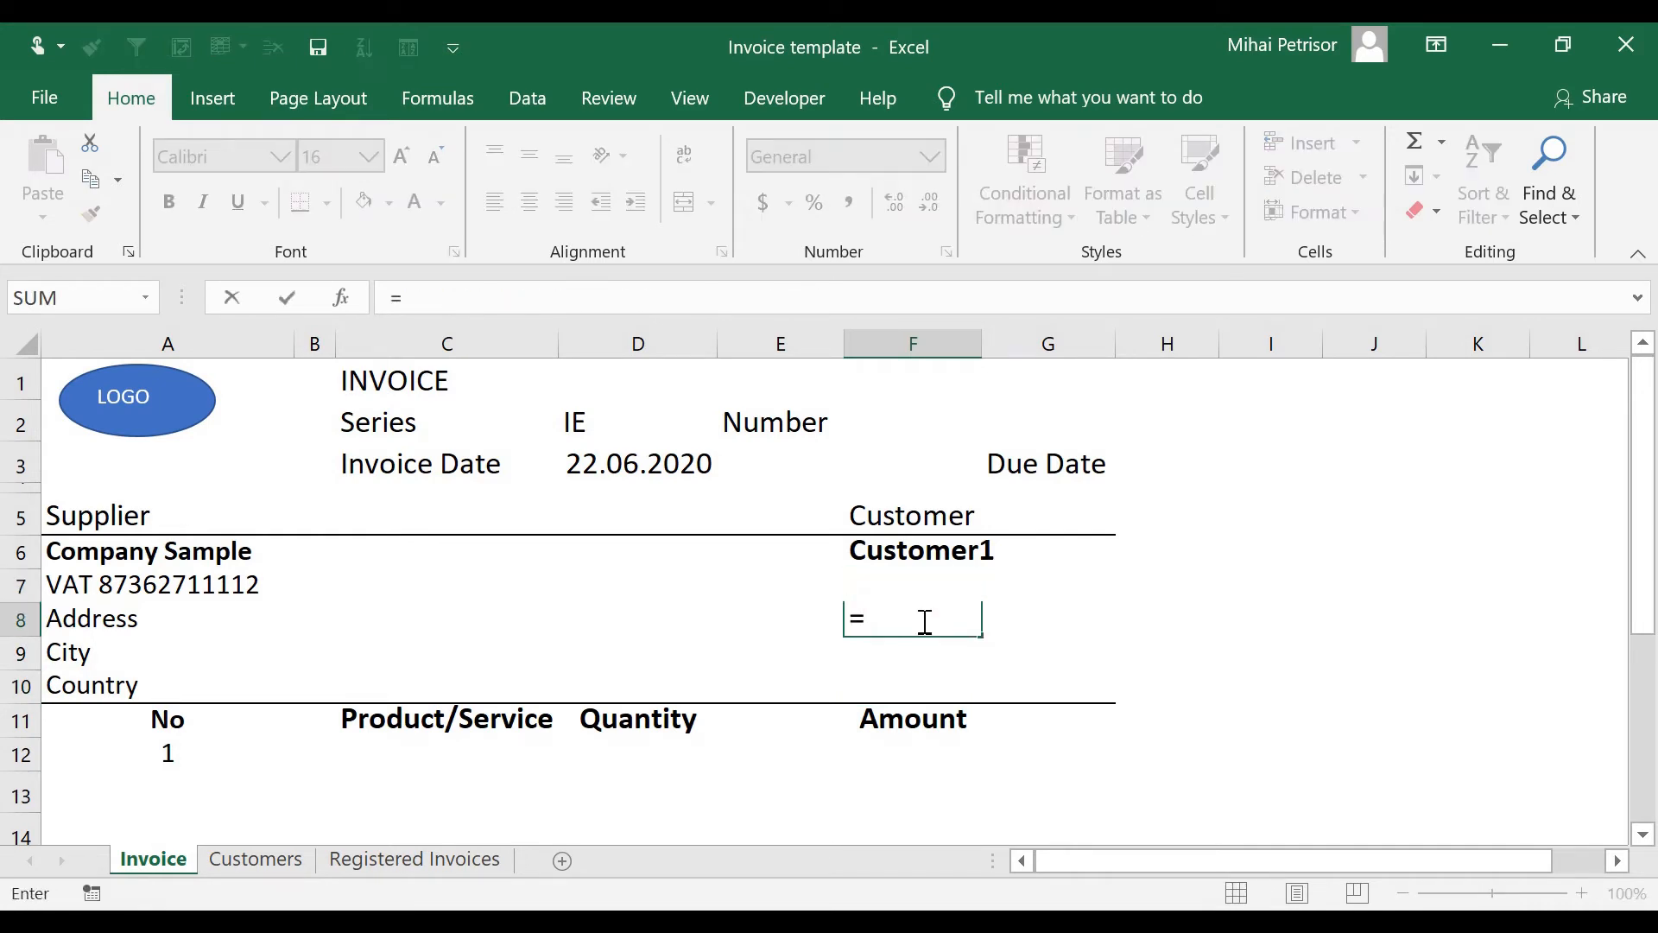
text(ifer)
key(Tab)
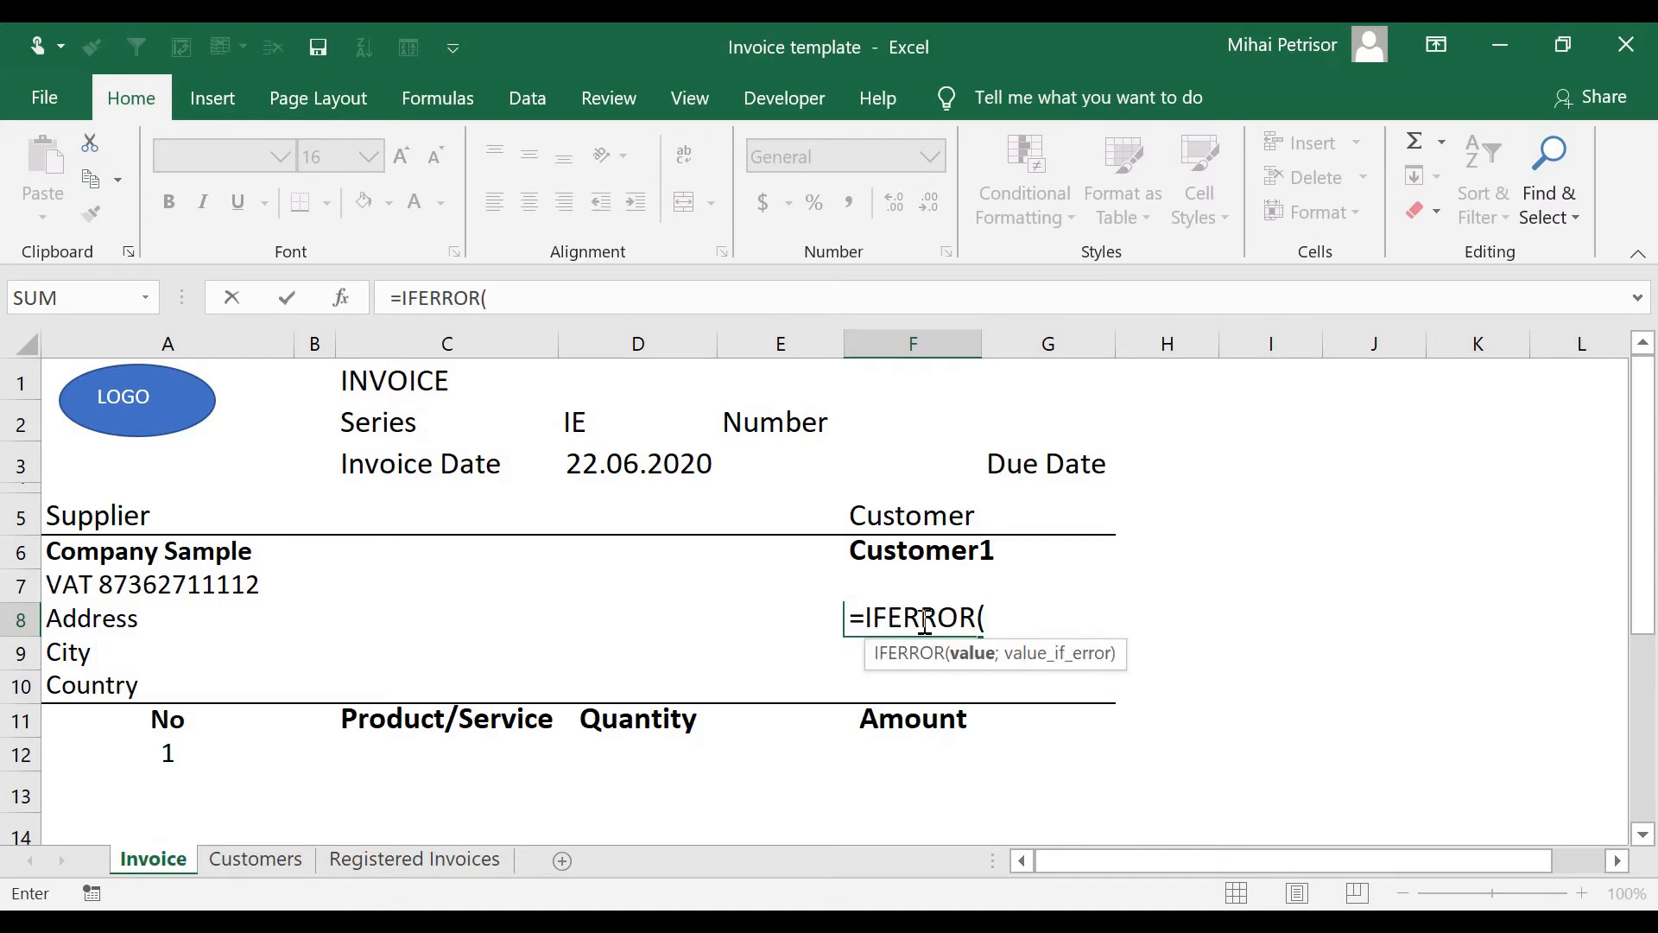
text(vlo)
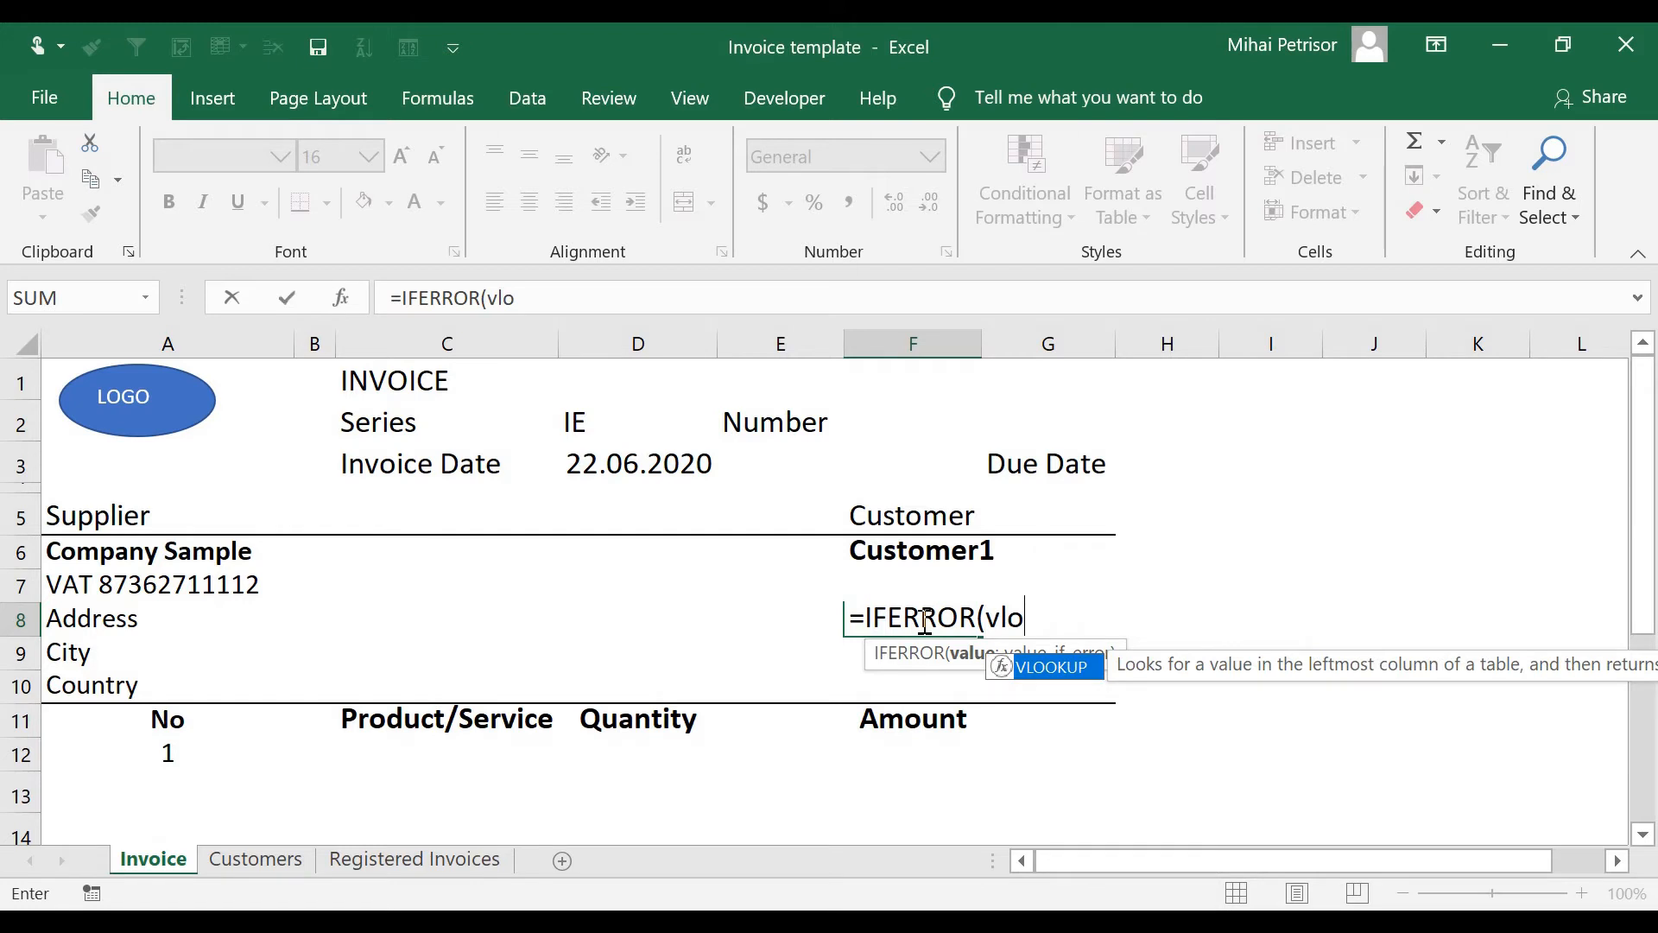
key(Tab)
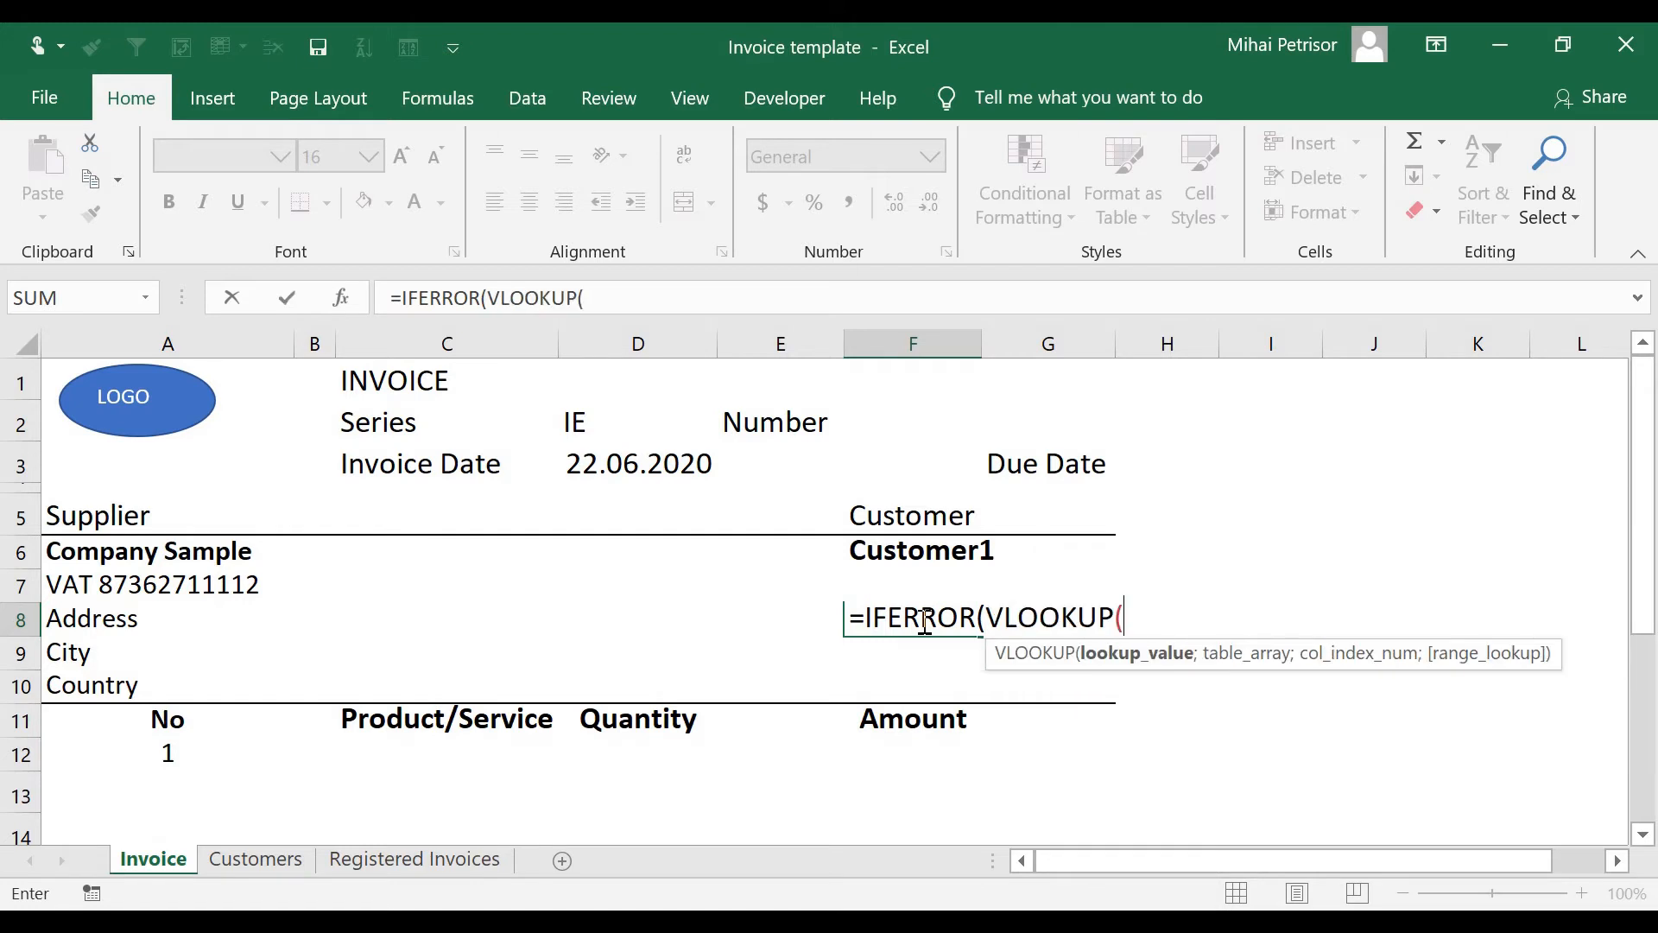
click(899, 551)
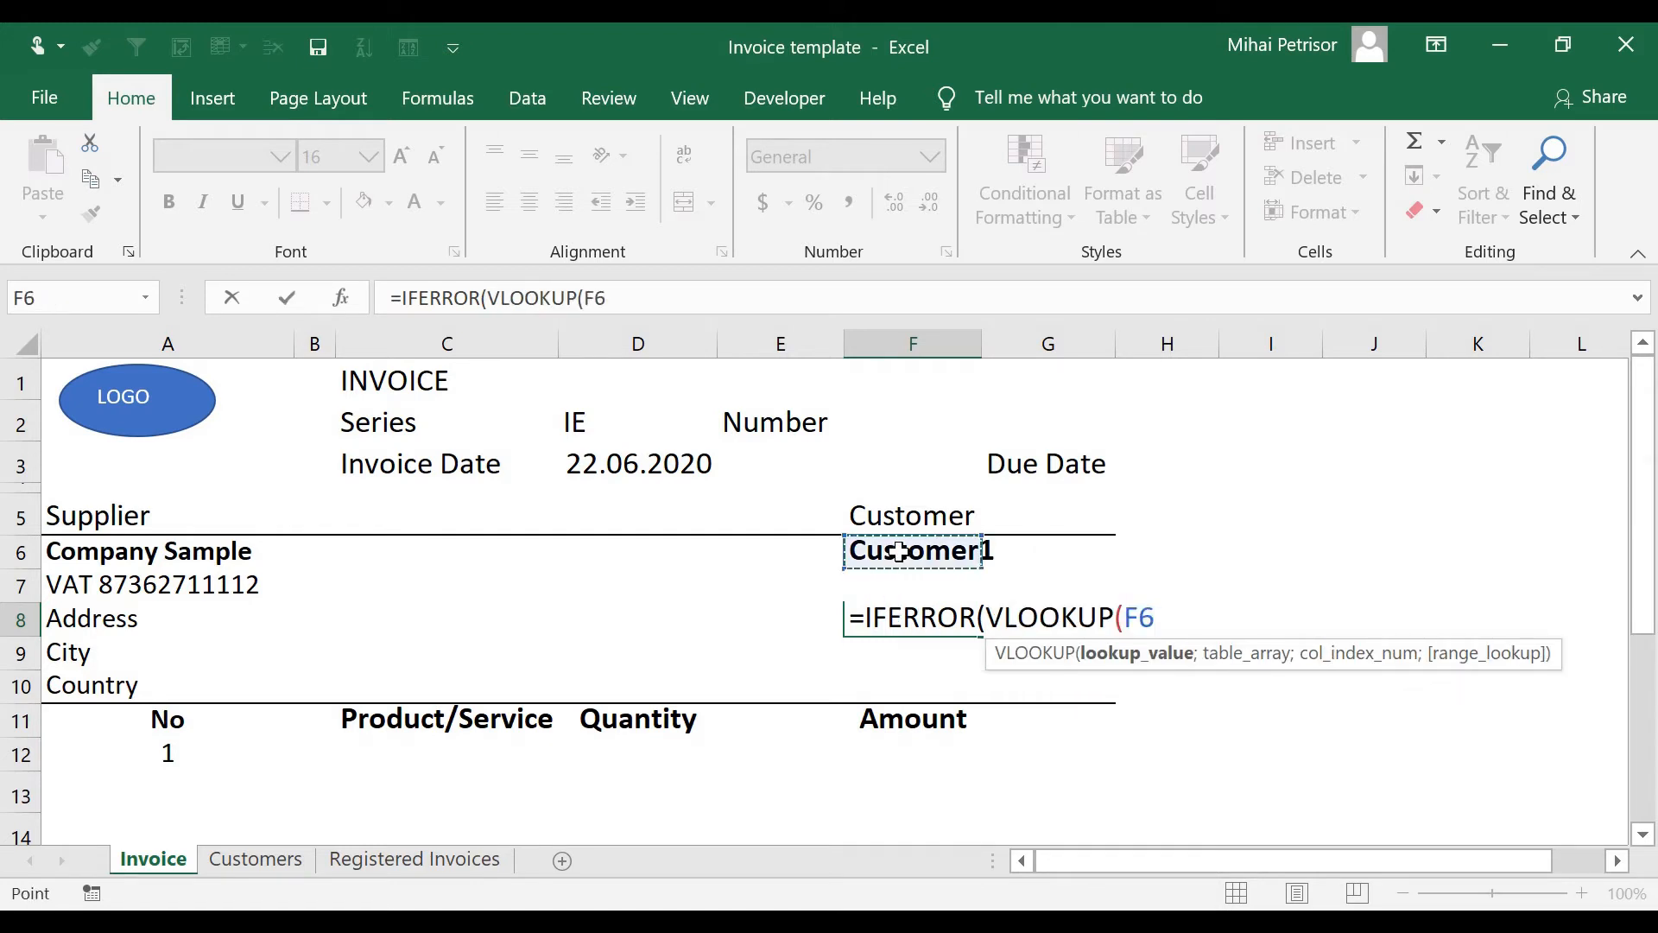
text(;)
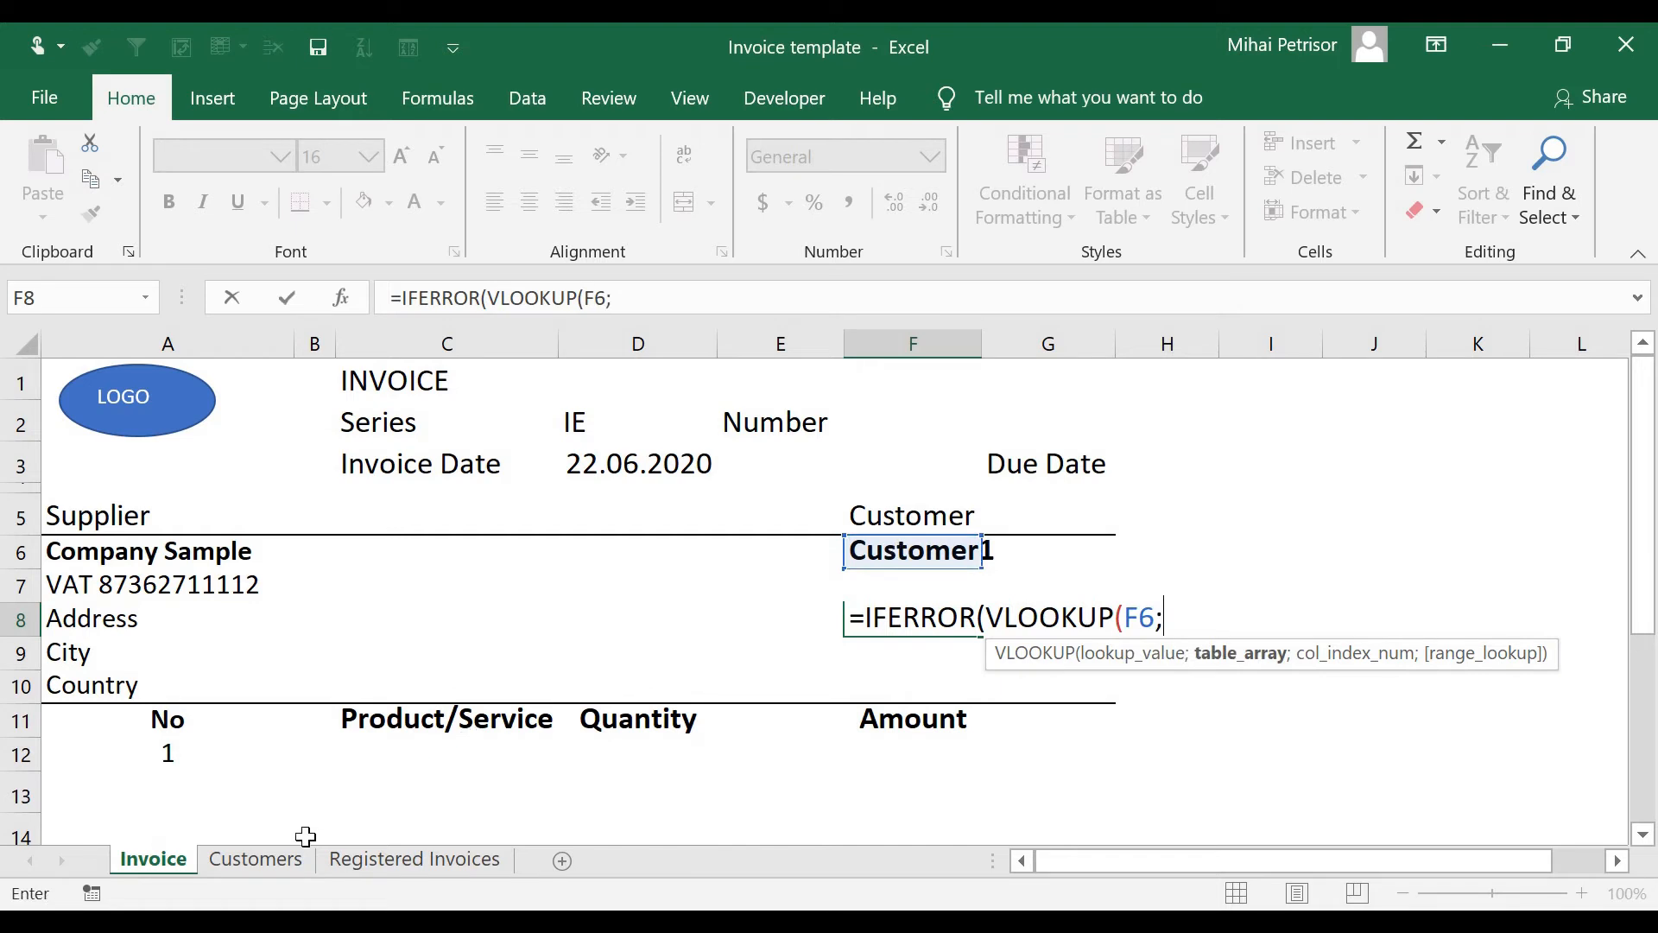
Complete the F8 formula with Customers!A:E as table, column index 2, range lookup 0 and empty text ("") as error value.
click(257, 859)
drag(130, 344, 549, 340)
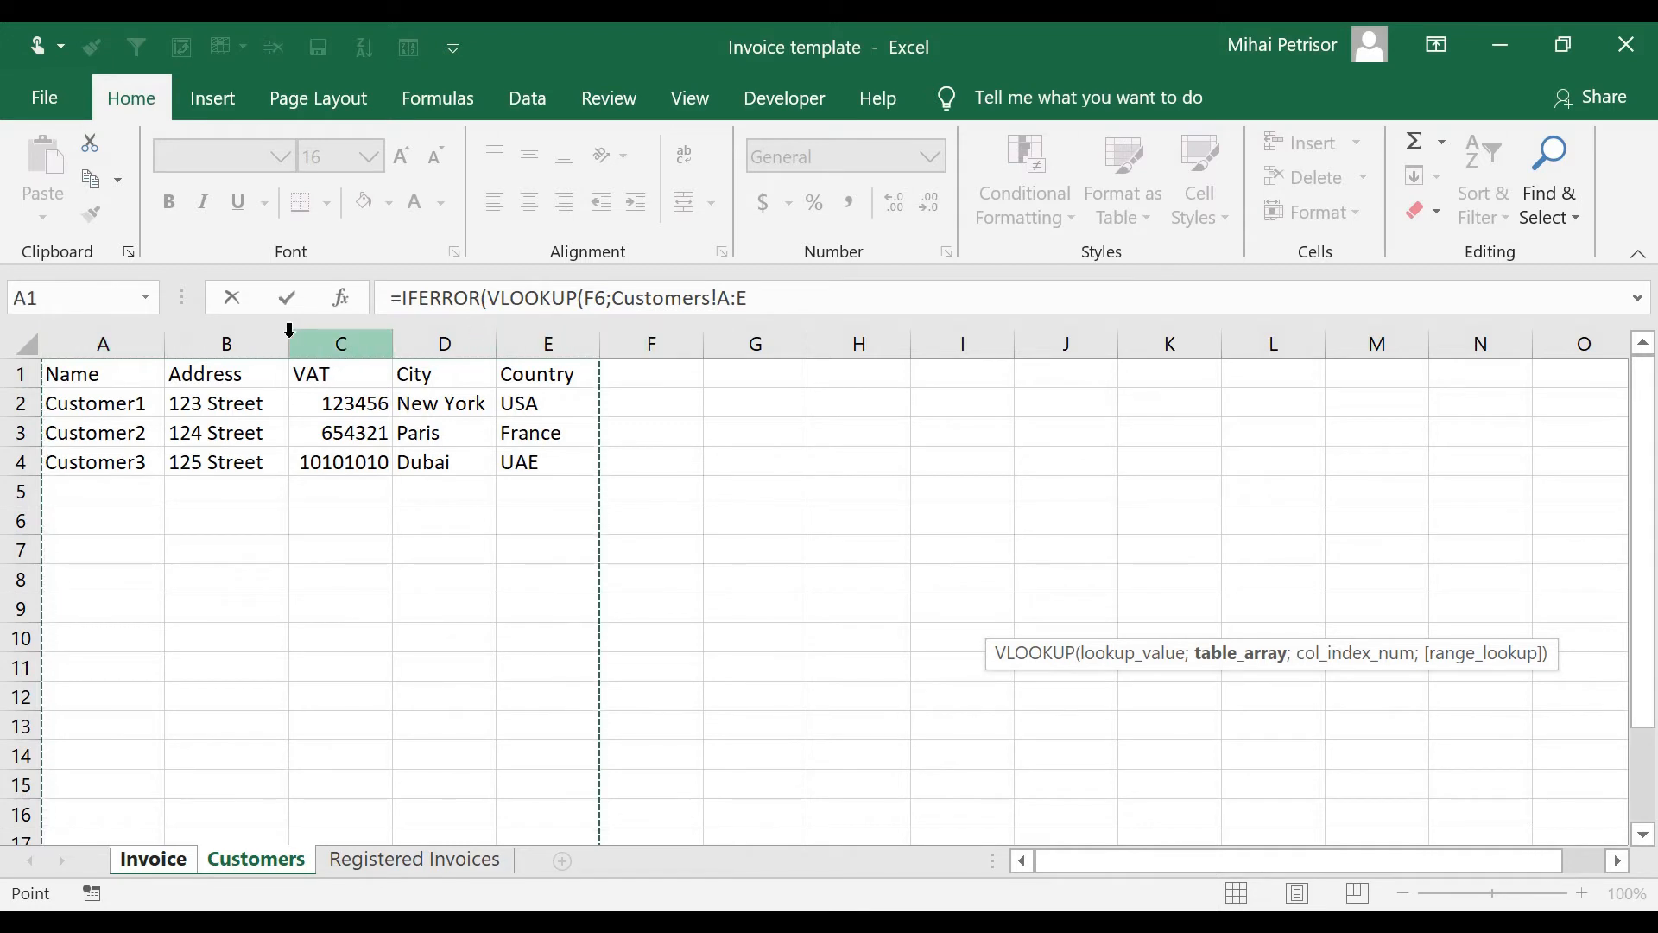
text(;2;)
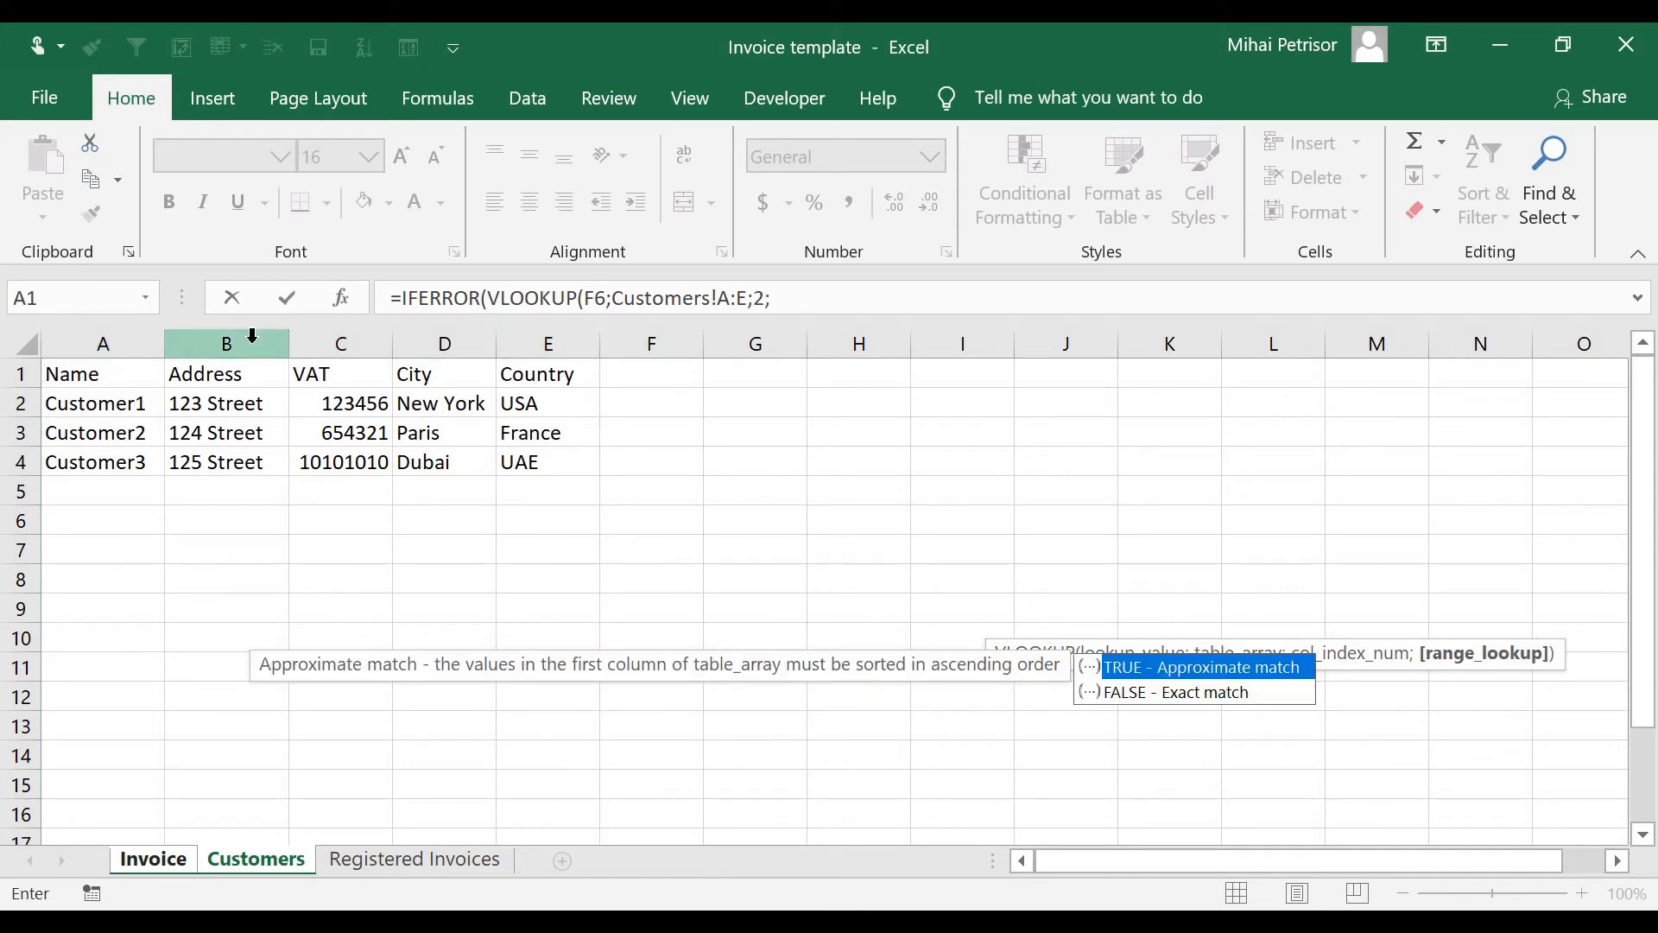
text())
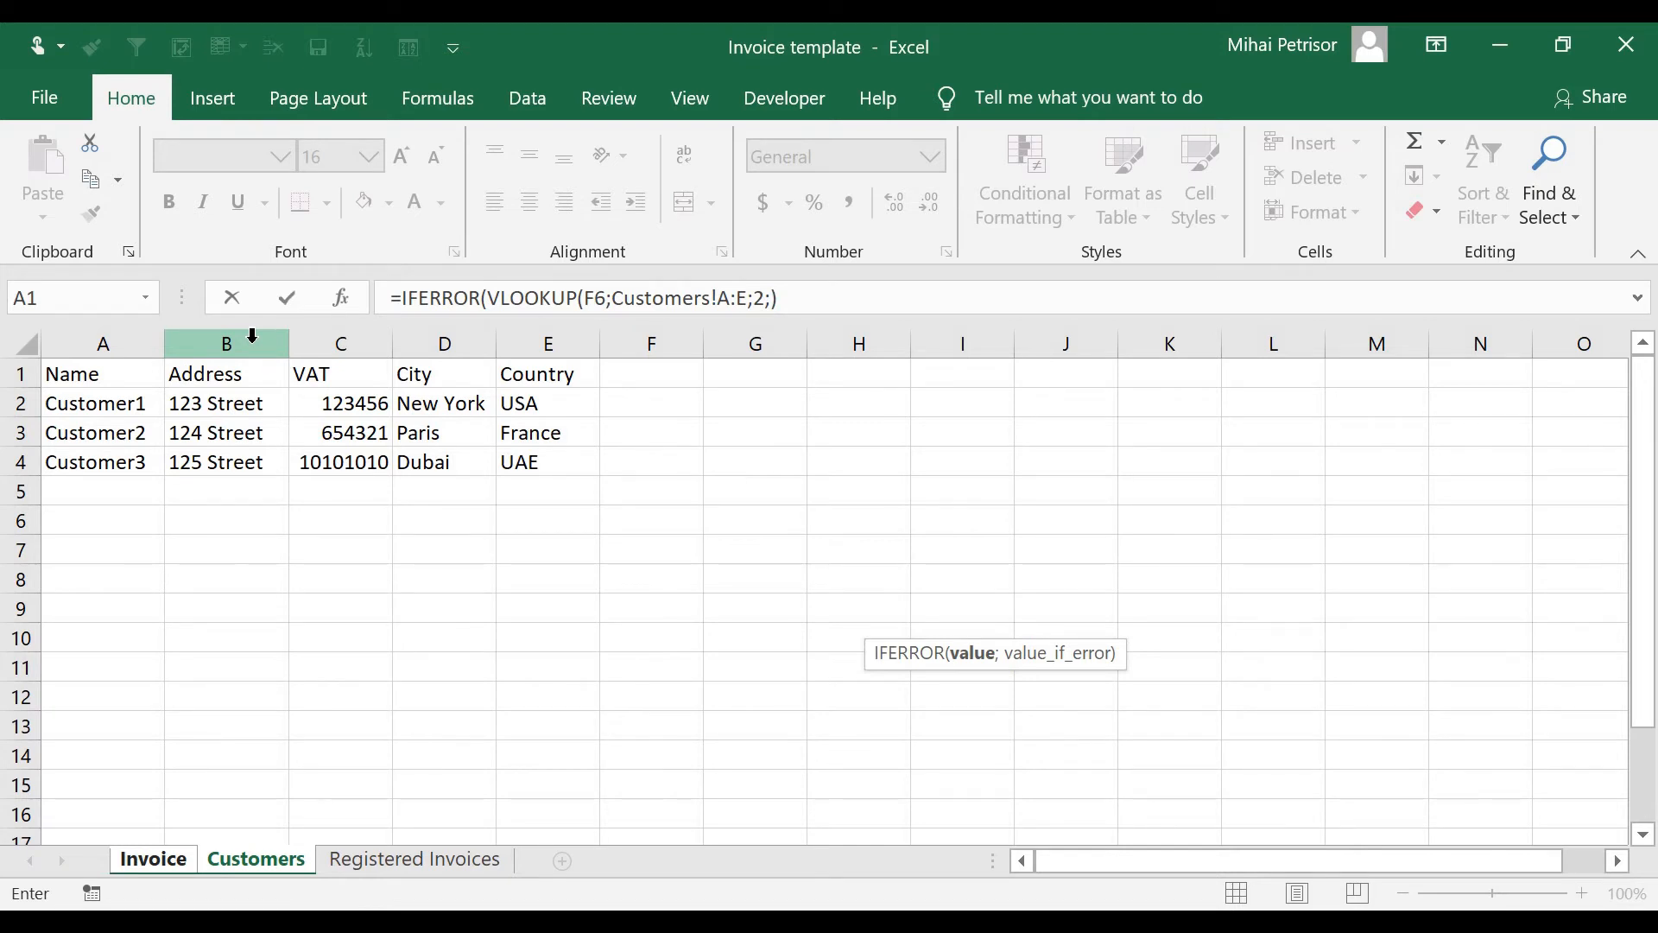
key(BackSpace)
text(0);)
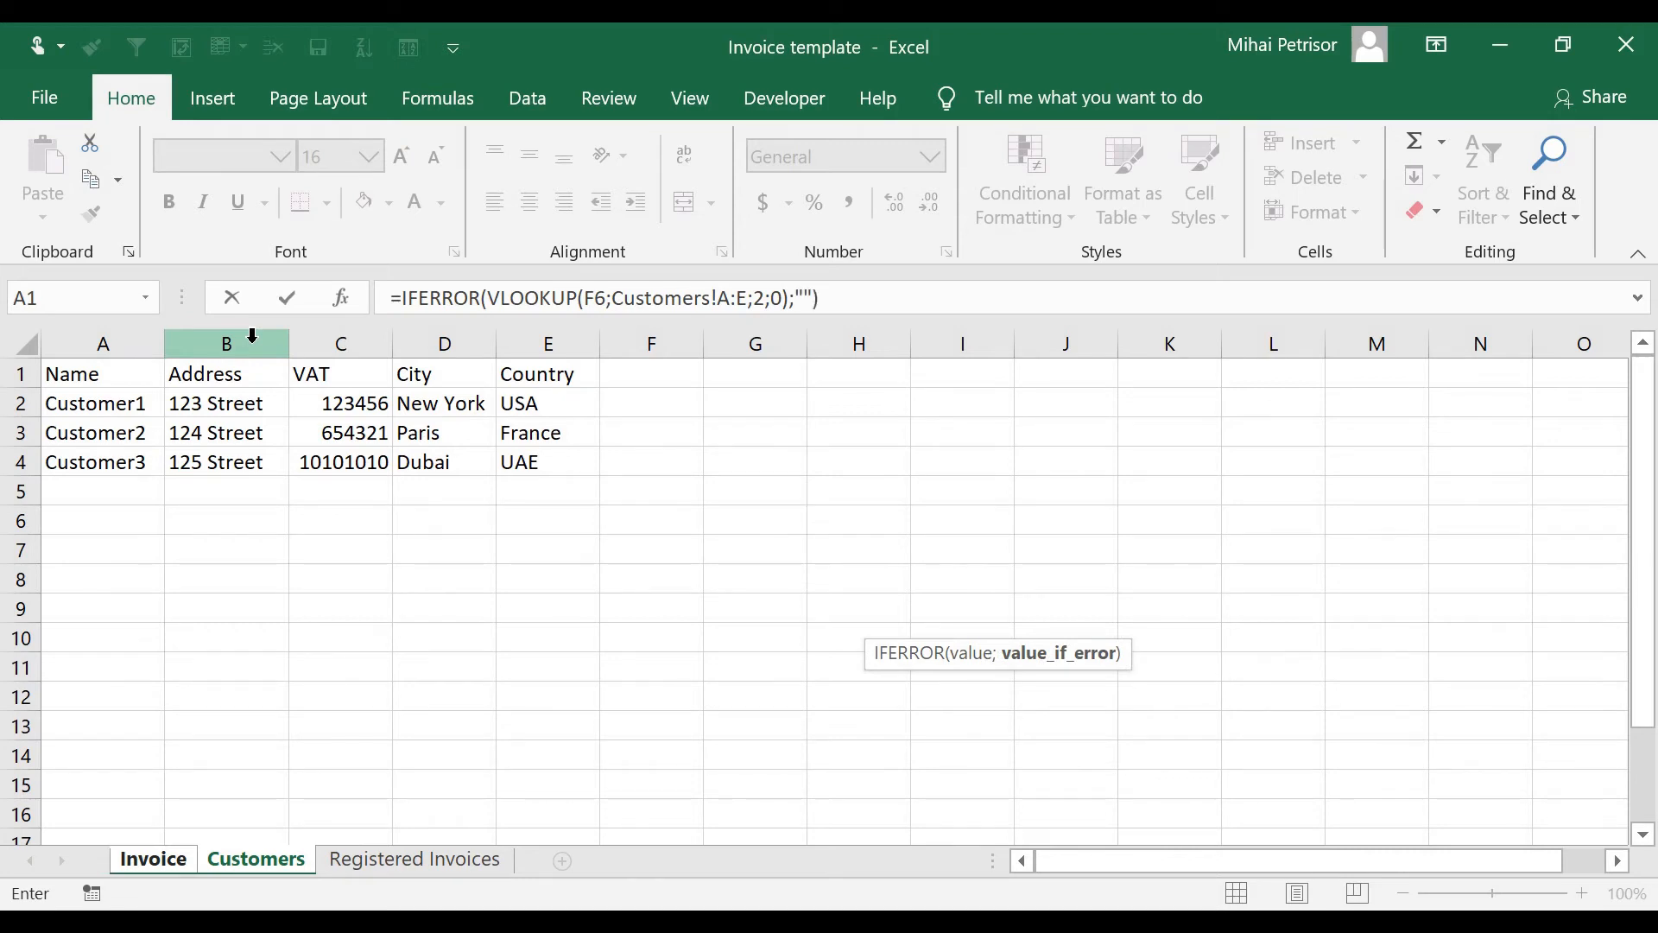
key(Return)
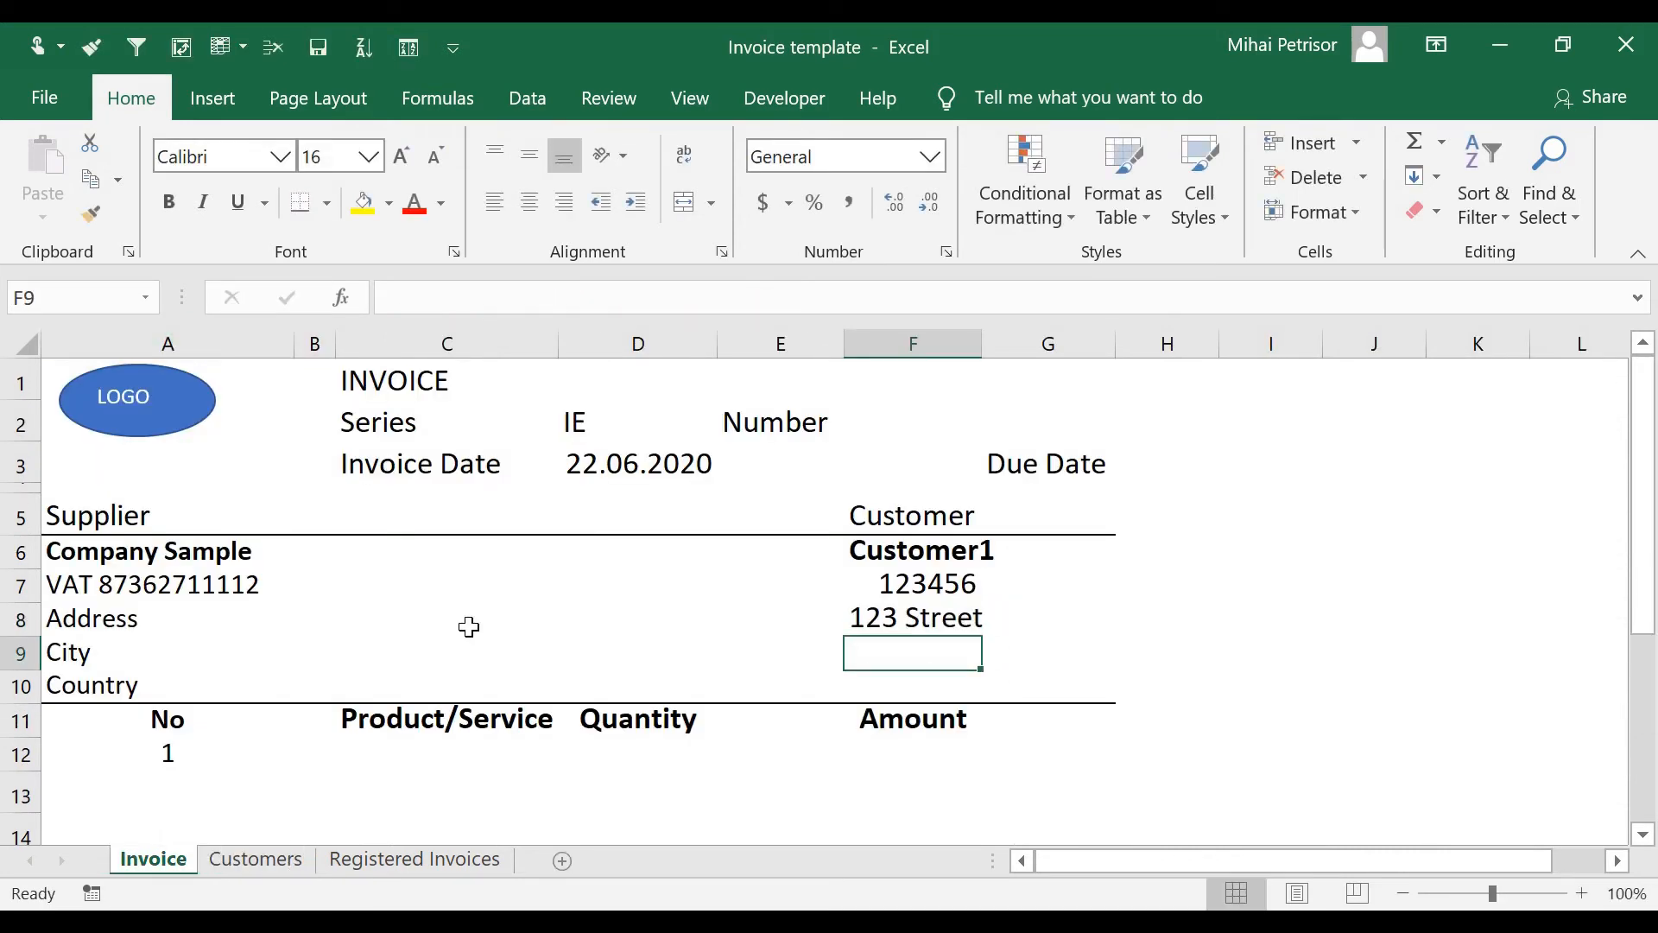
Start an IFERROR formula in cell F9 for the customer's city.
text(=)
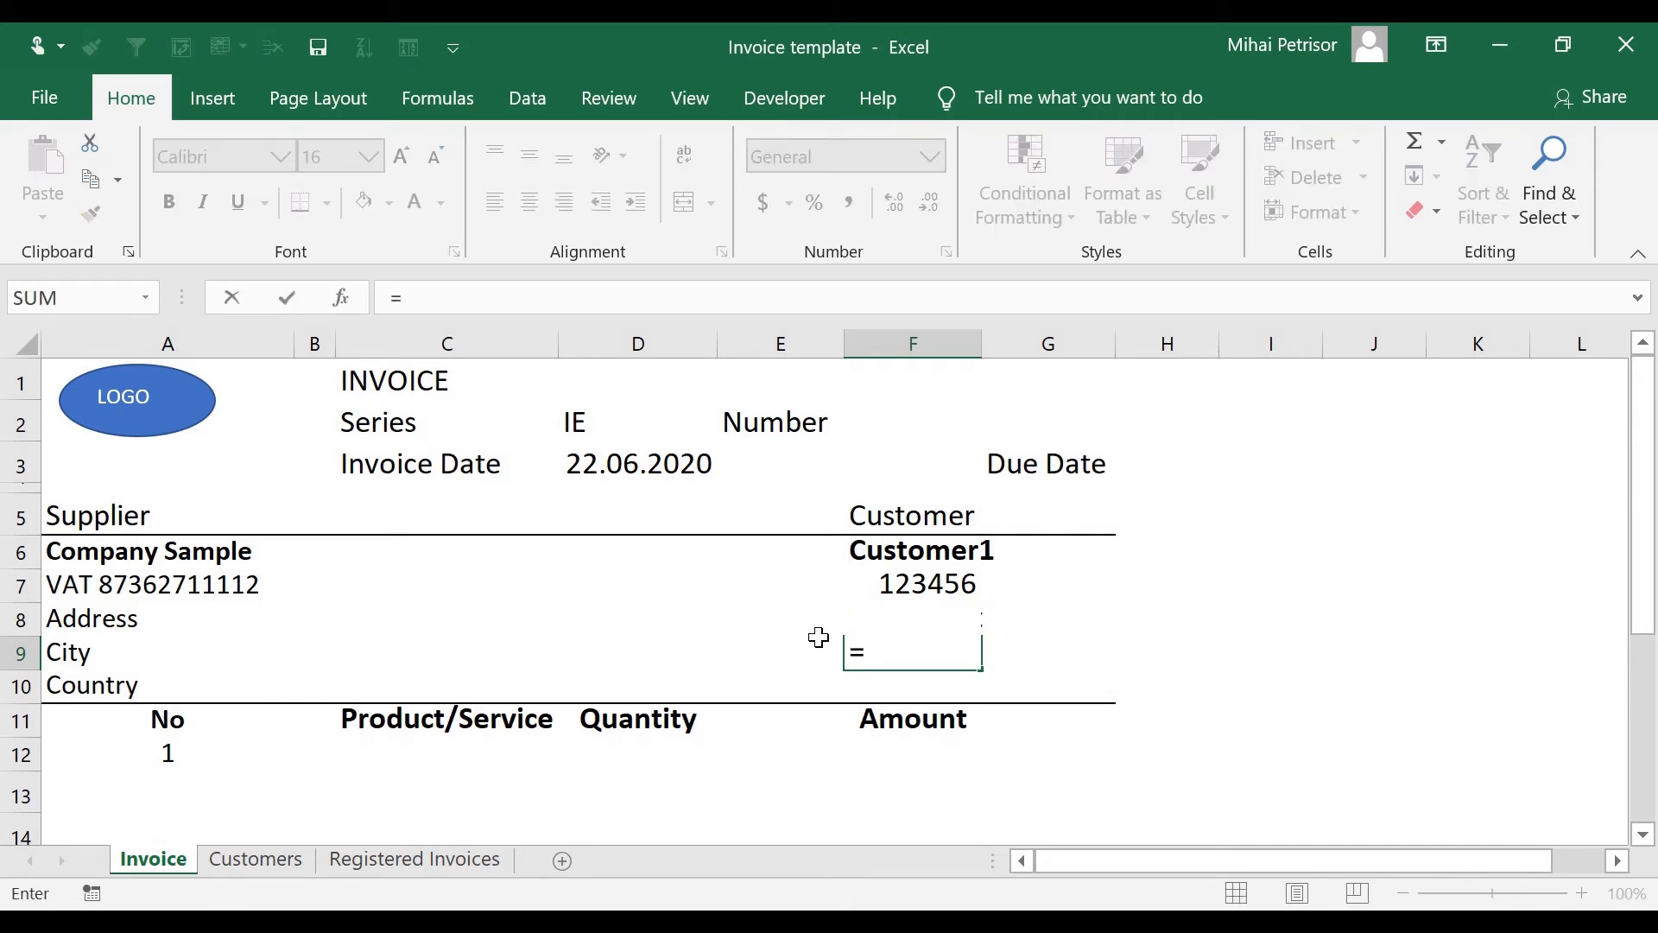
text(ifer)
key(Tab)
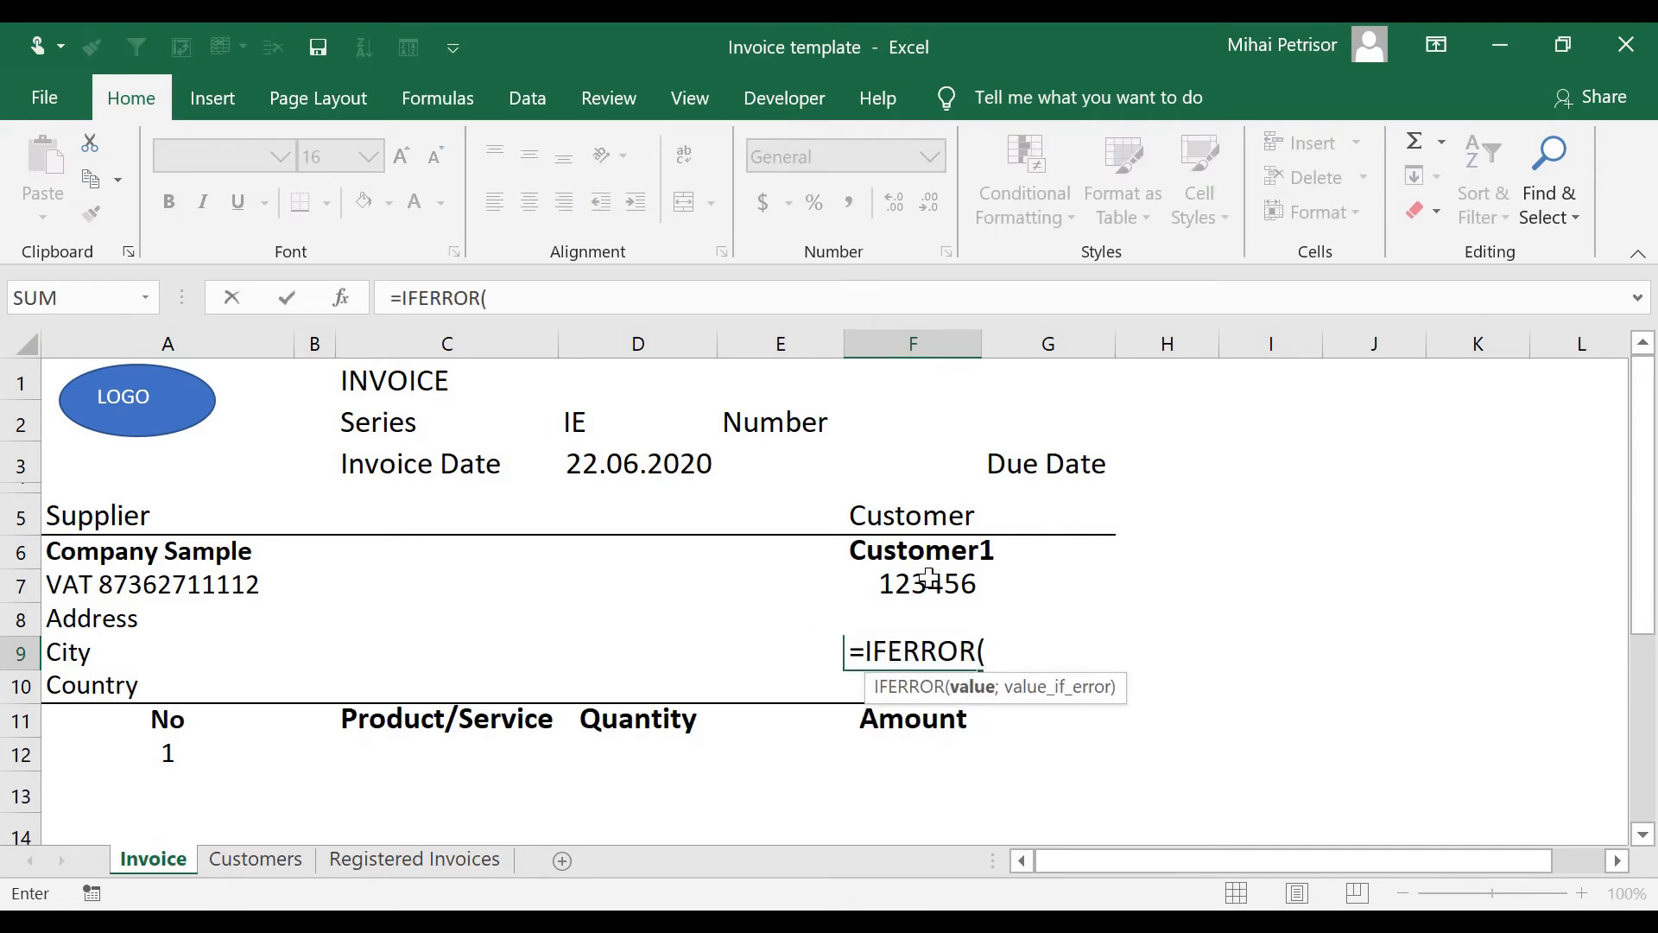
click(950, 552)
text(;)
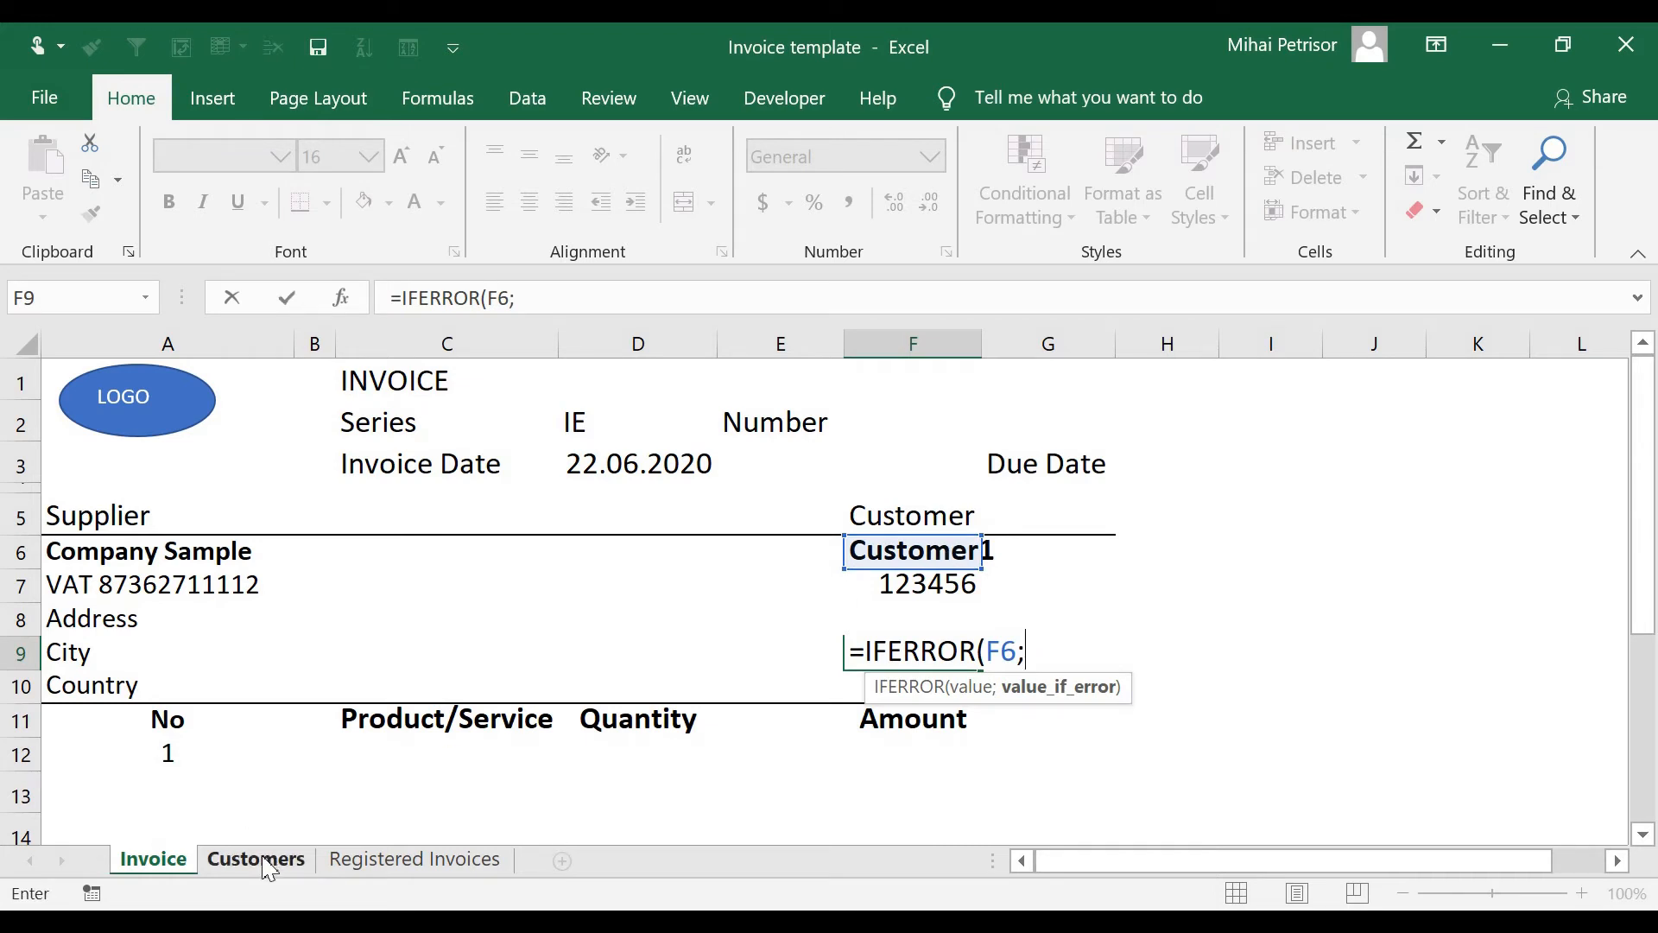
key(BackSpace)
key(BackSpace)
key(BackSpace)
Nest a VLOOKUP with F6 as the lookup value inside the IFERROR formula in F9.
text(vl)
key(Tab)
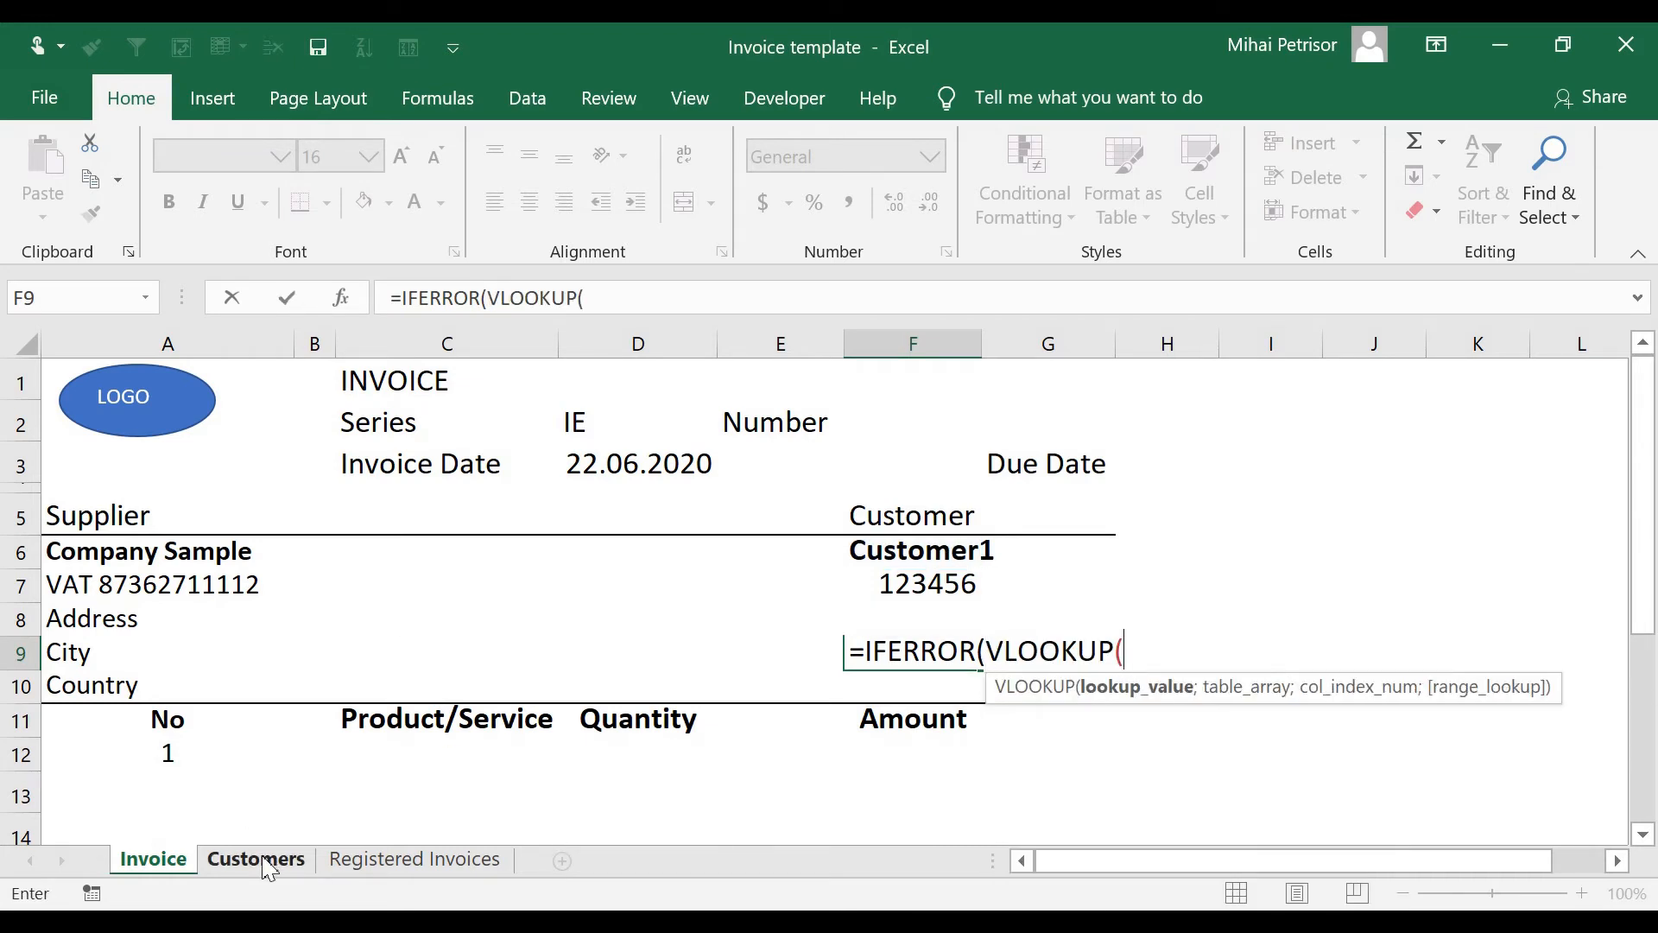
click(931, 553)
text(;)
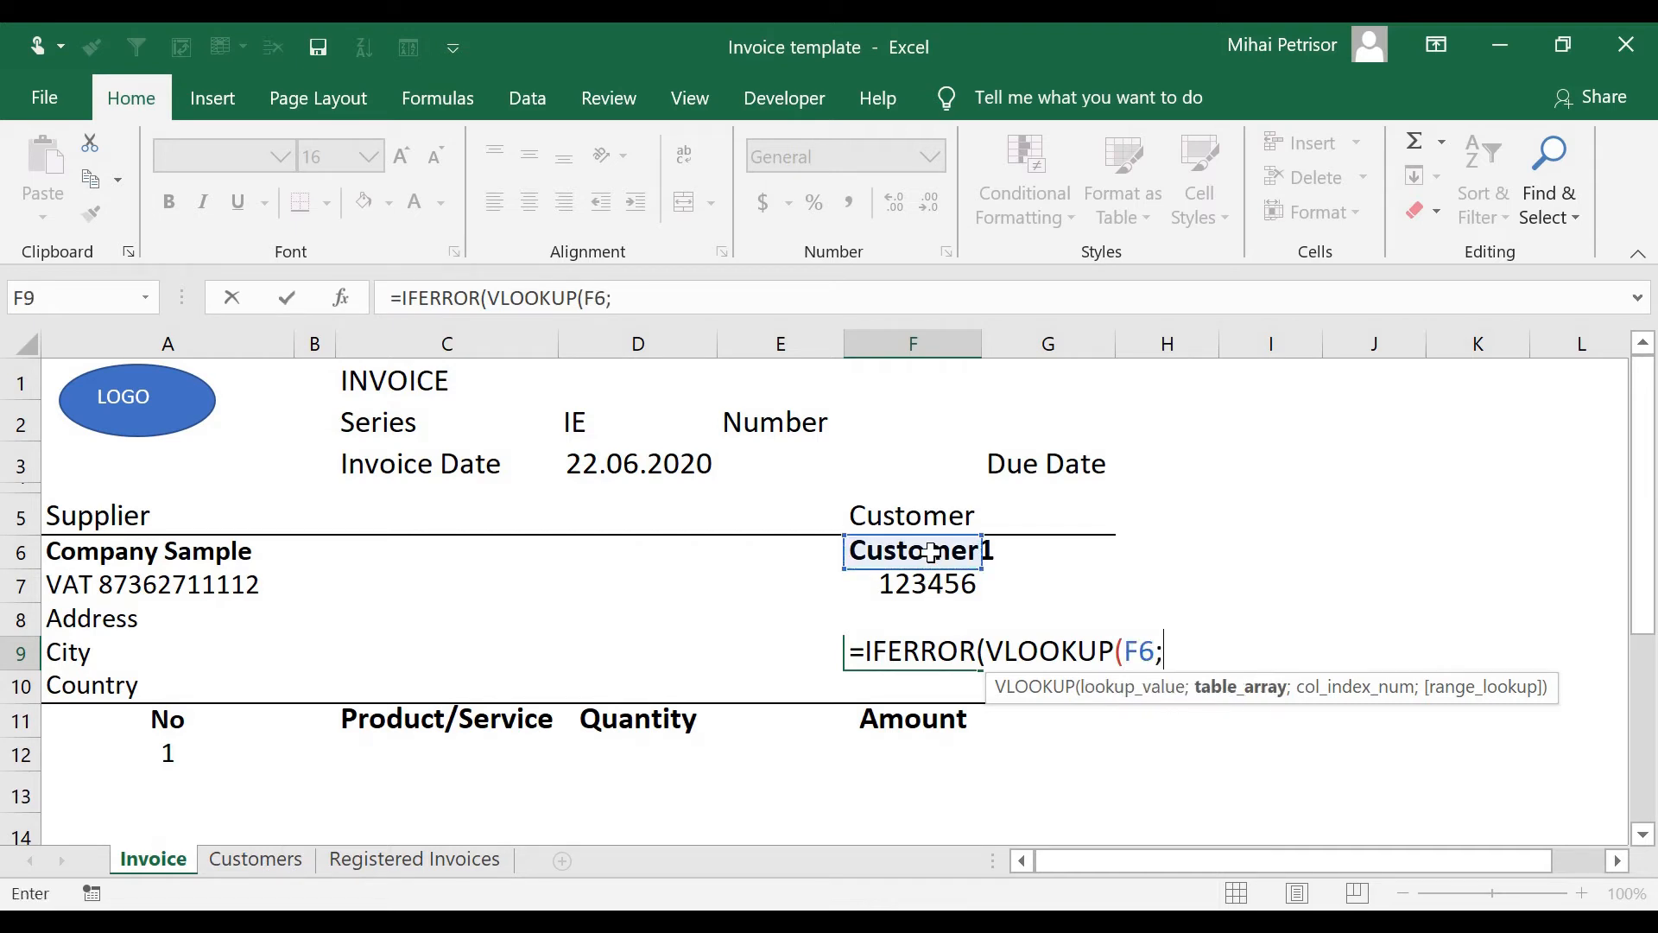
Complete the F9 formula with Customers!A:E as table, column index 4, a blank range lookup and empty text ("") as error value.
click(229, 864)
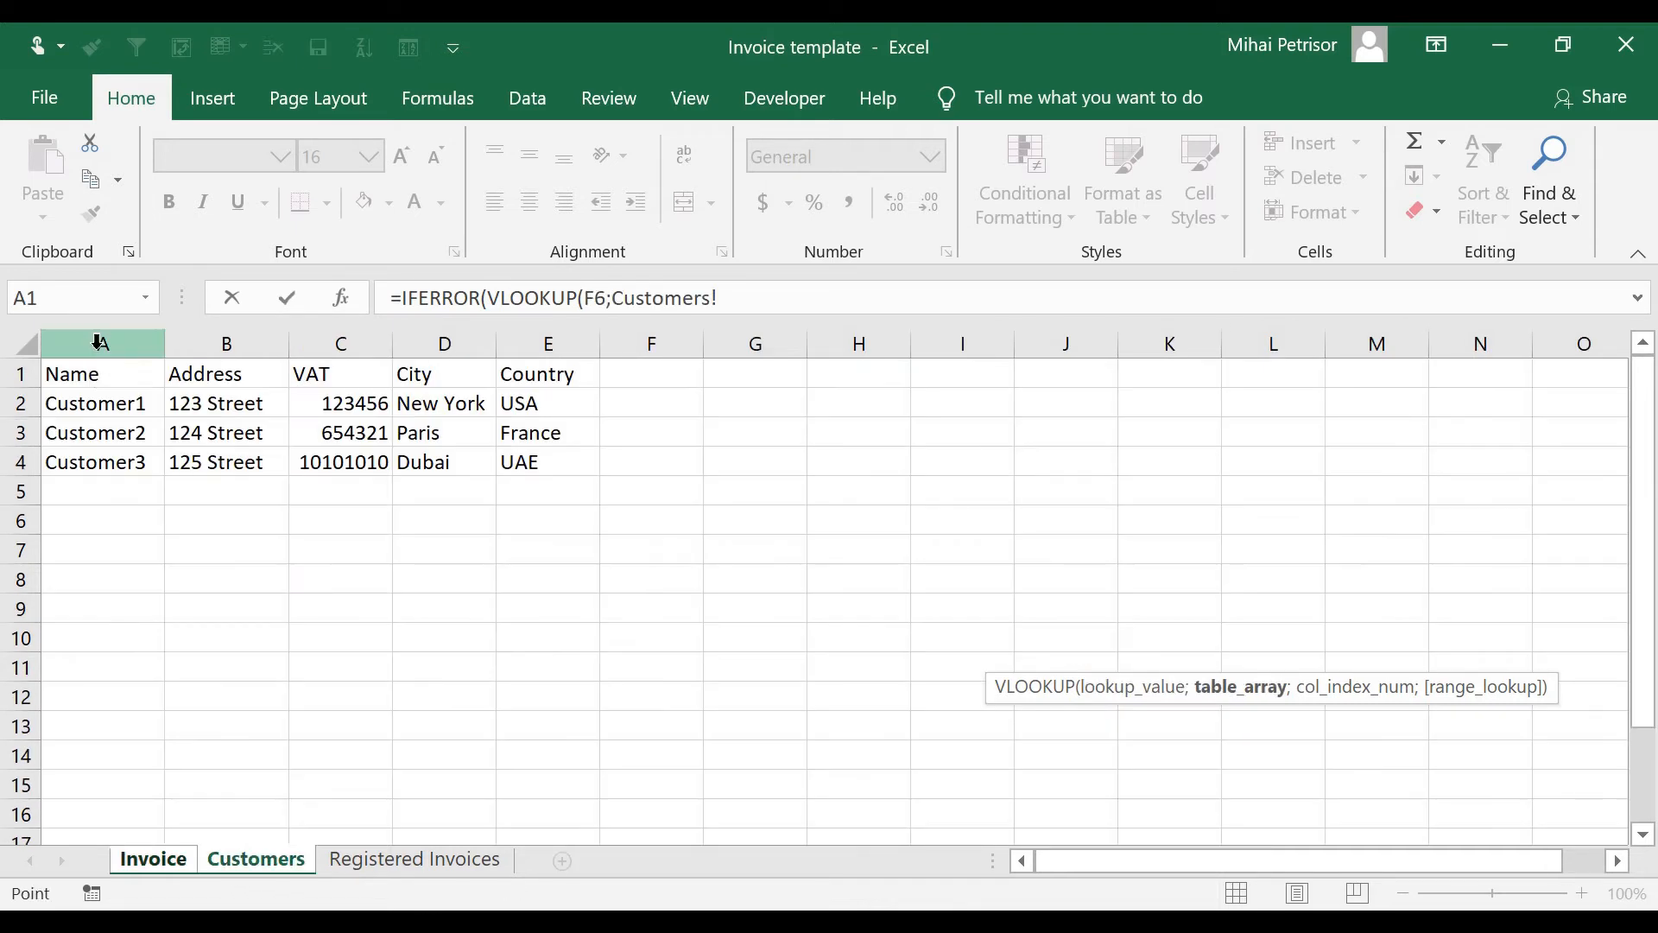
click(136, 349)
drag(136, 349, 537, 348)
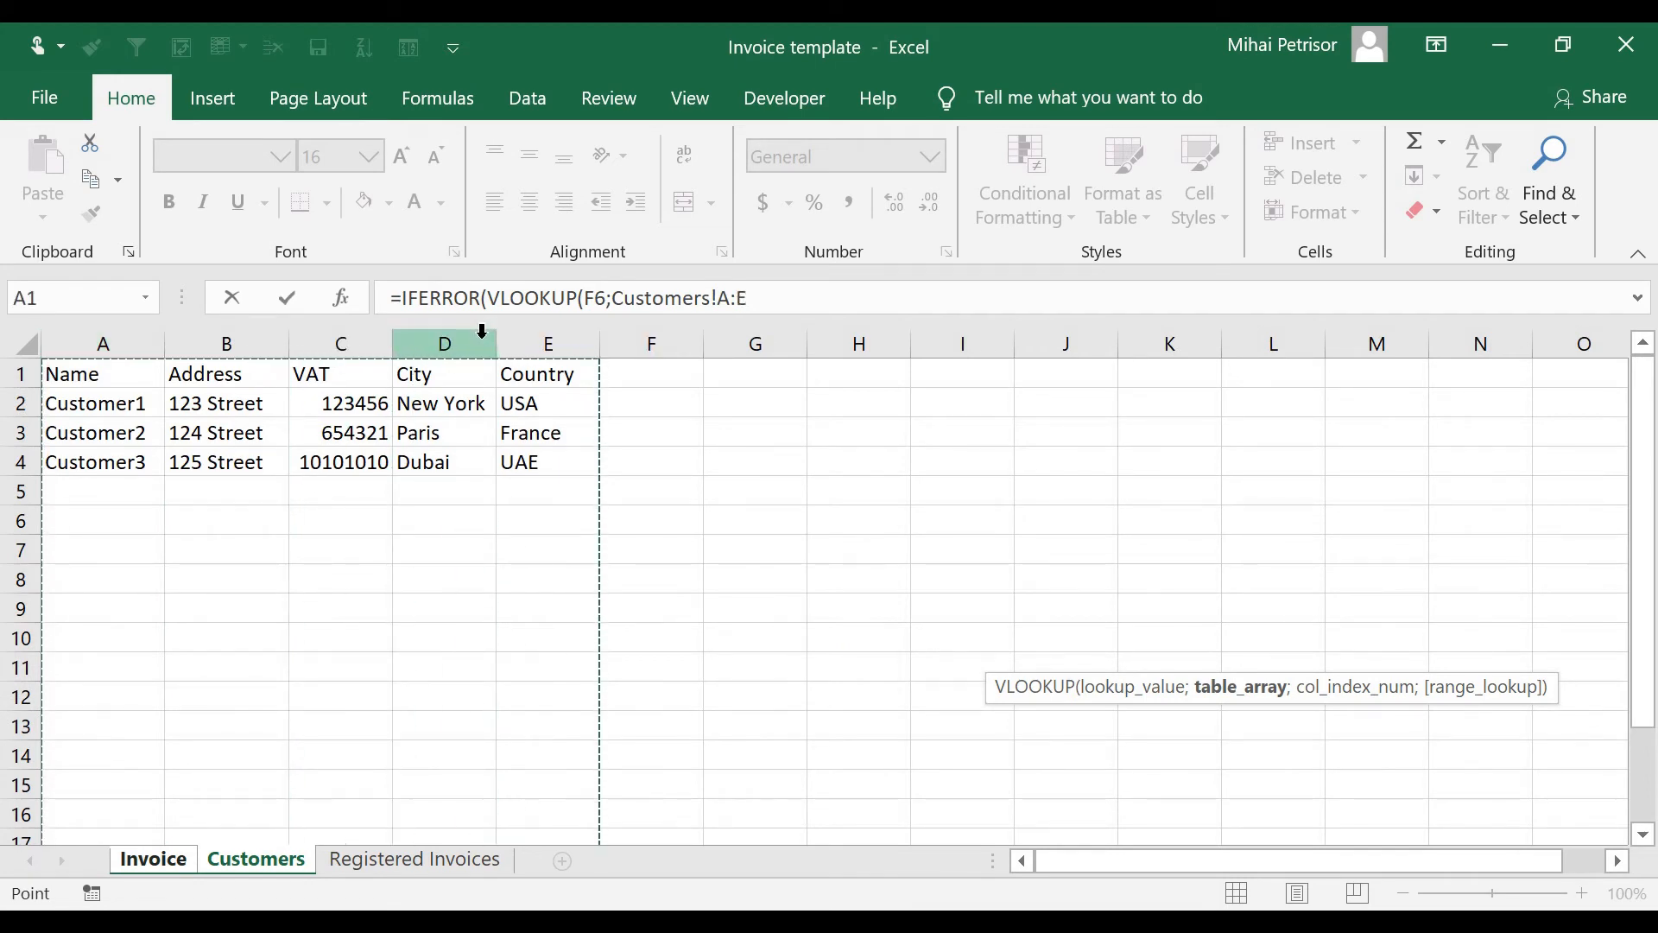
text(;4;)
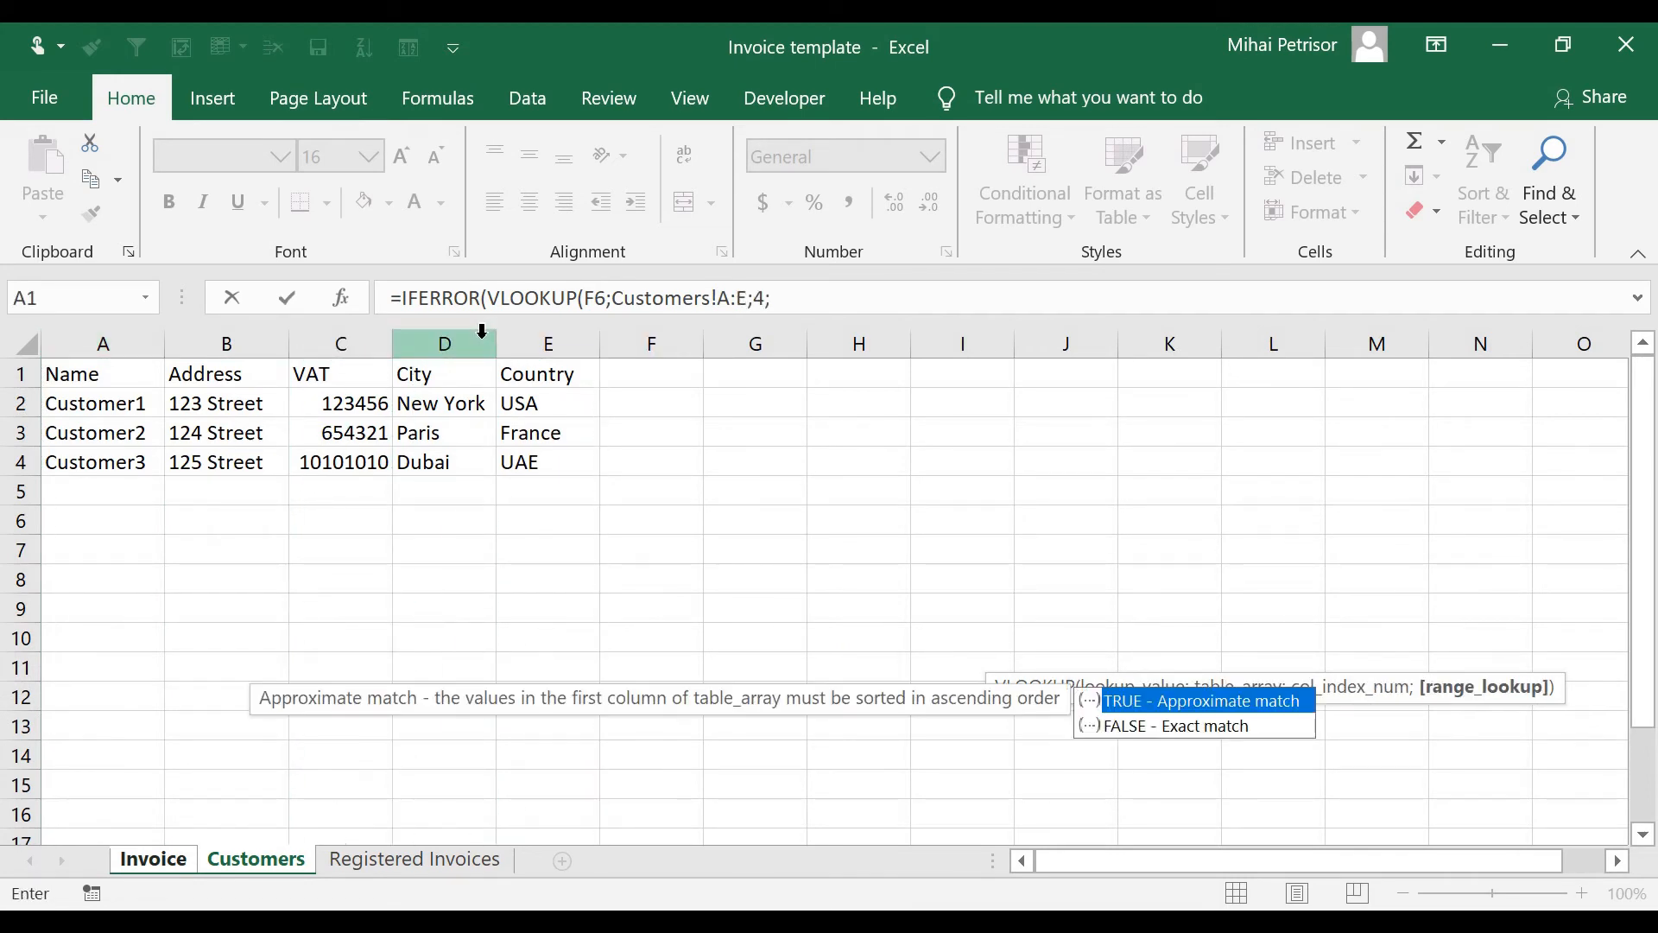
text())
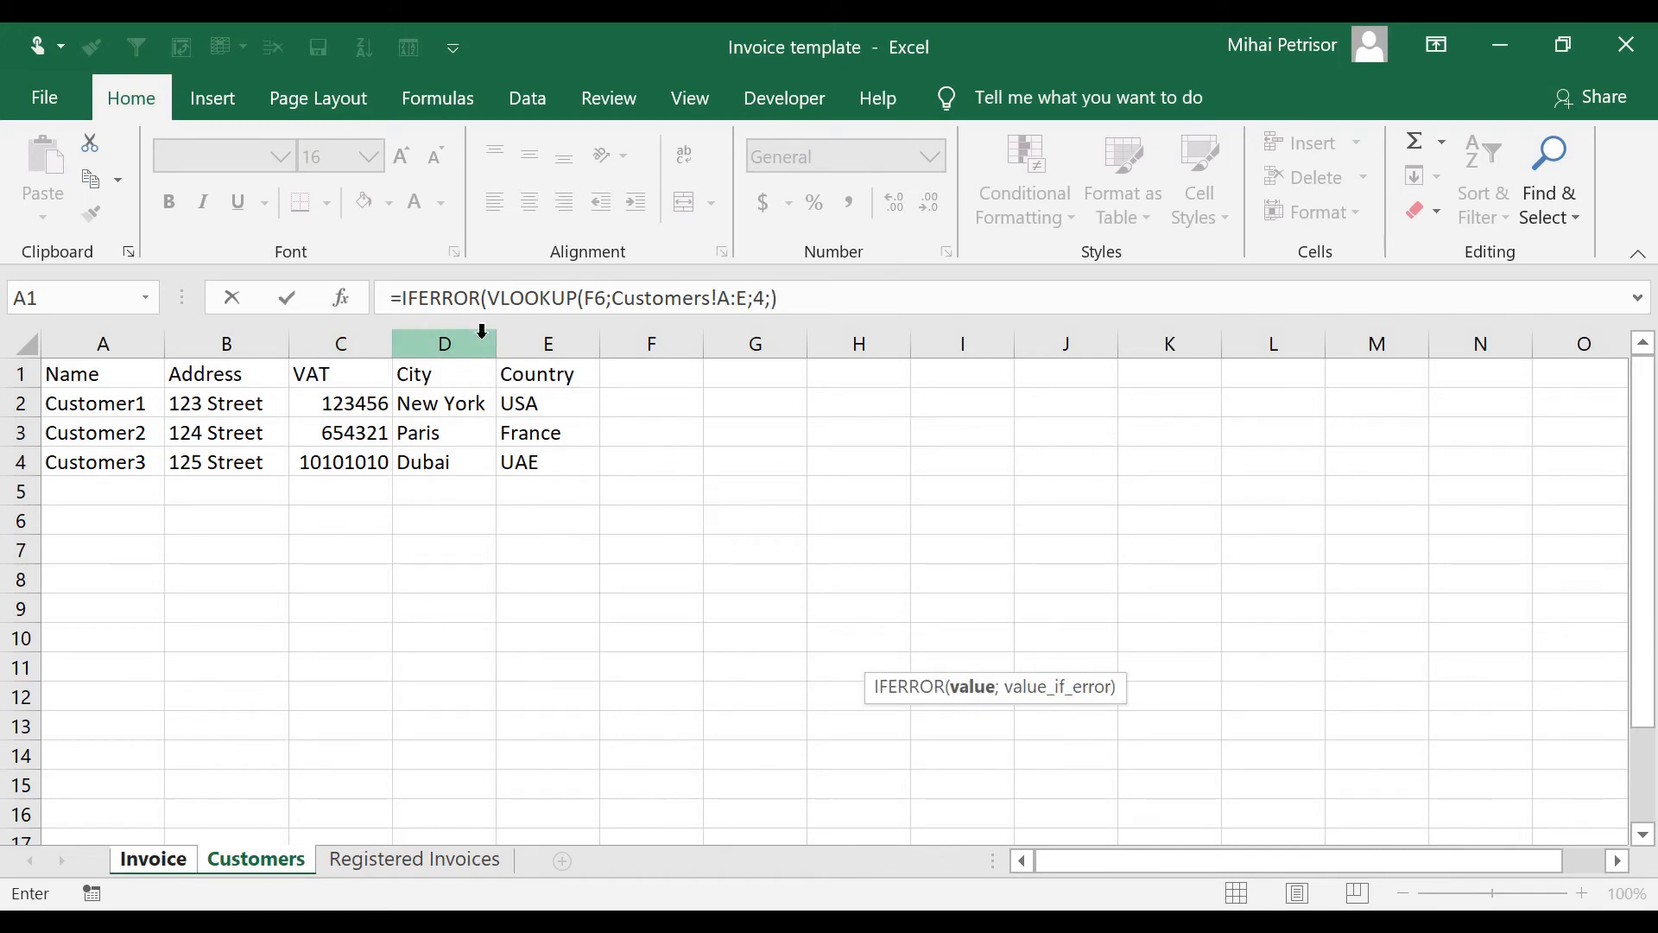
text(;""))
key(Return)
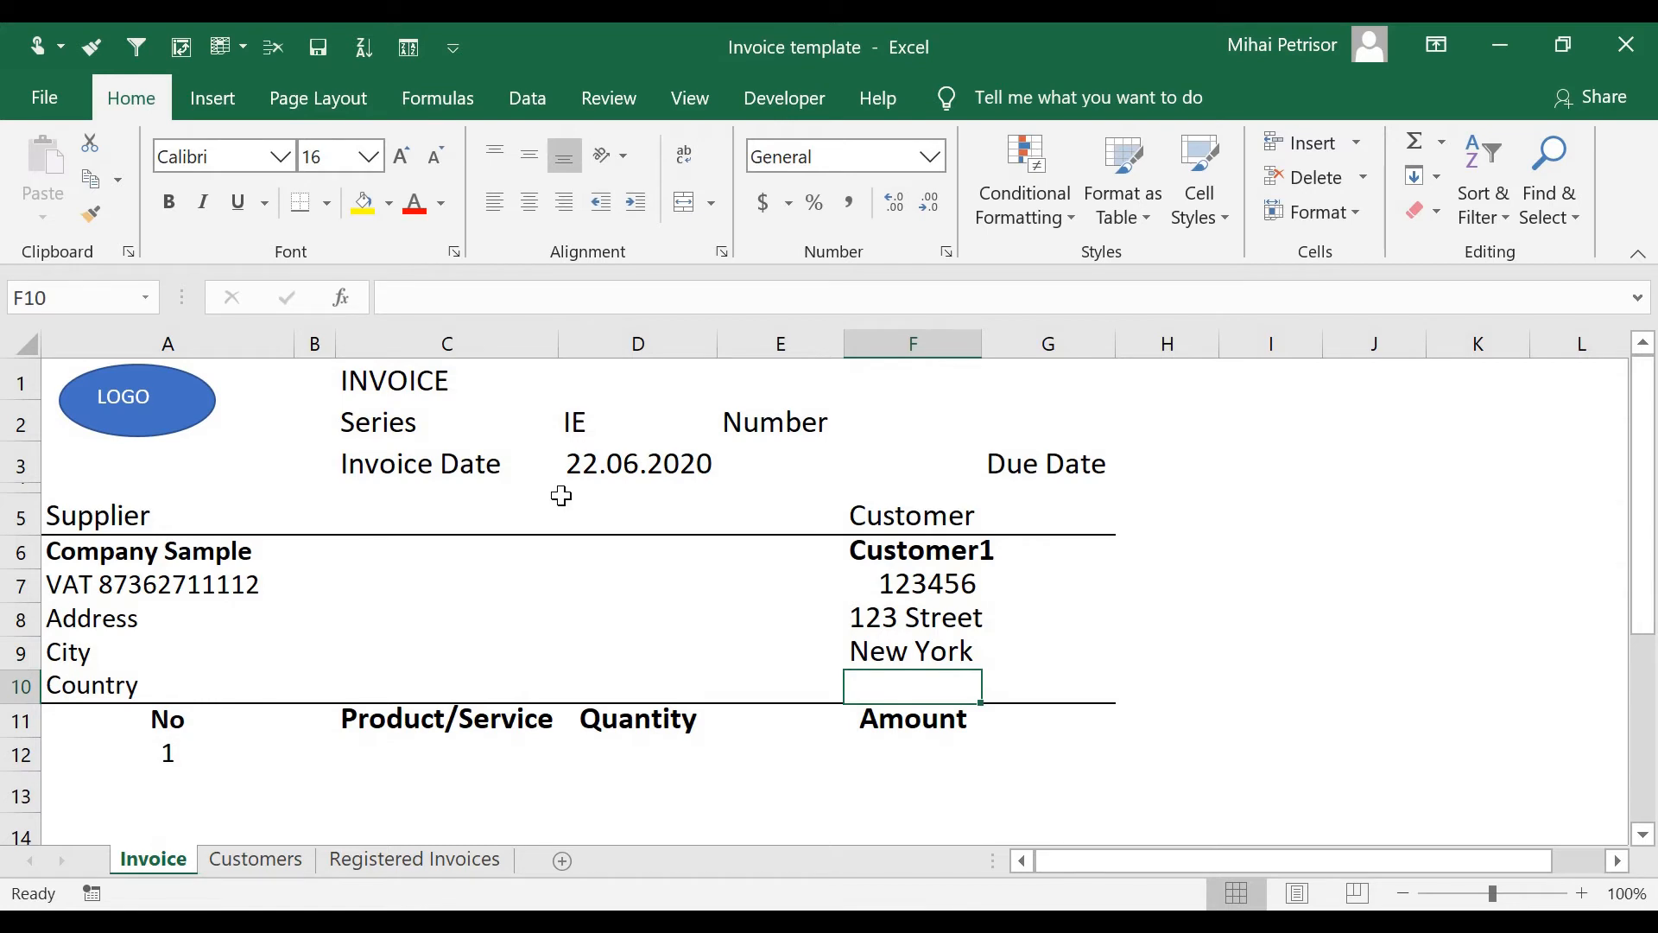
Start an IFERROR formula in cell F10 with a nested VLOOKUP that uses F6 as its lookup value.
text(=v)
key(BackSpace)
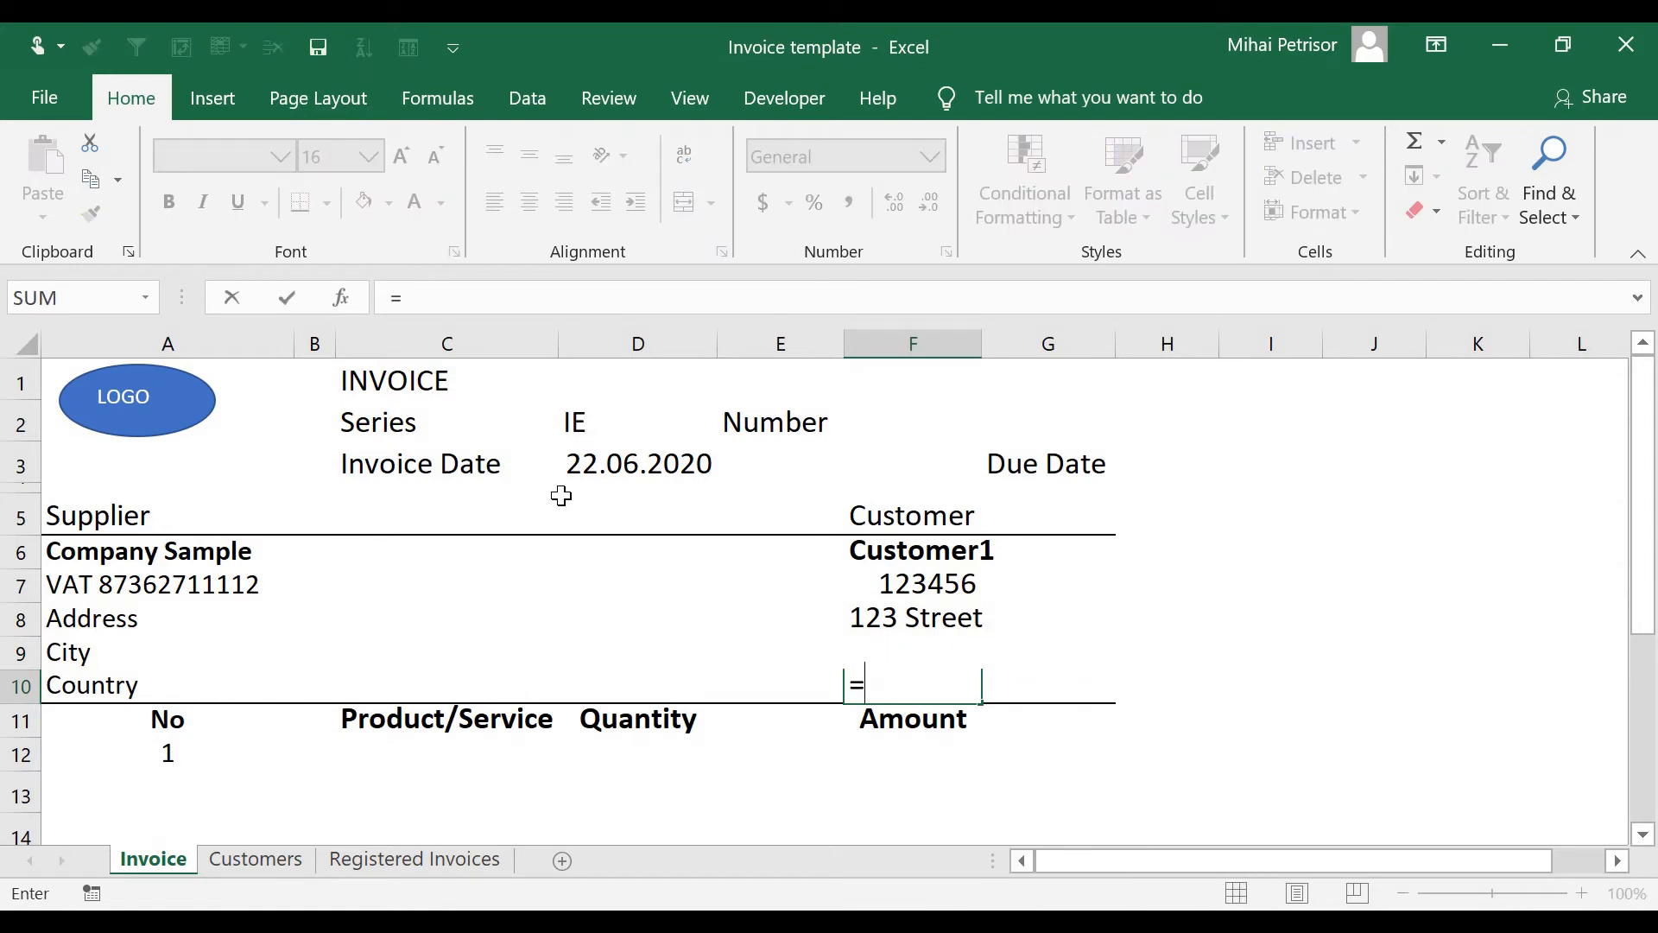
text(if)
key(Tab)
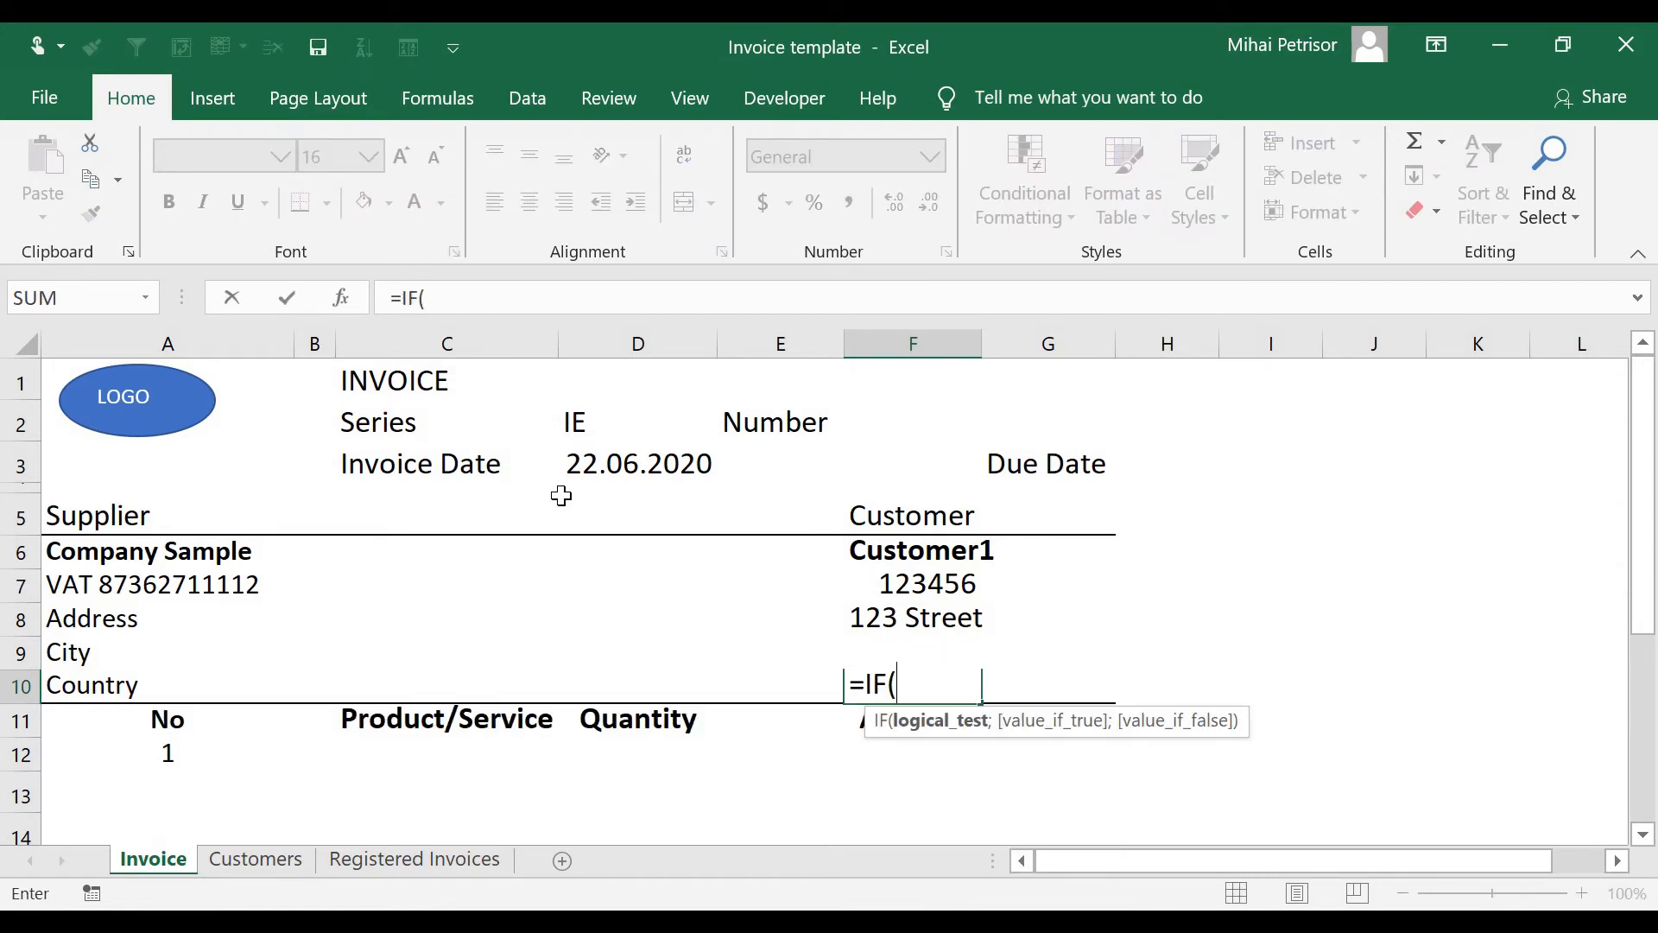
key(BackSpace)
key(BackSpace)
text(fer)
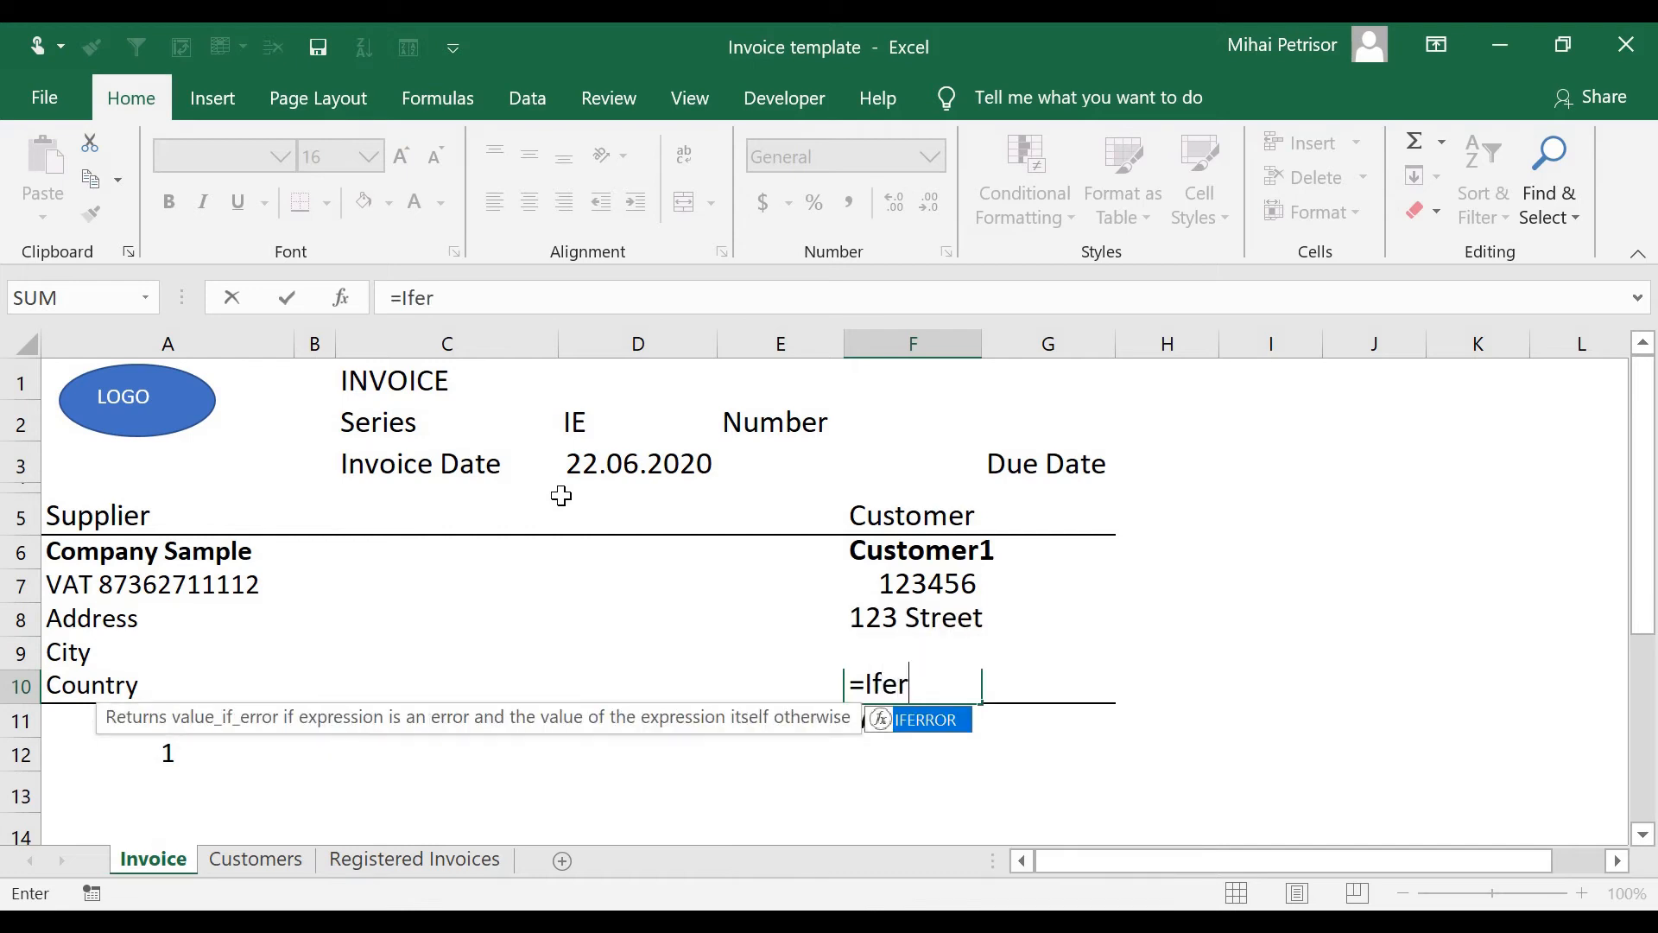
key(Tab)
text(vl)
key(Tab)
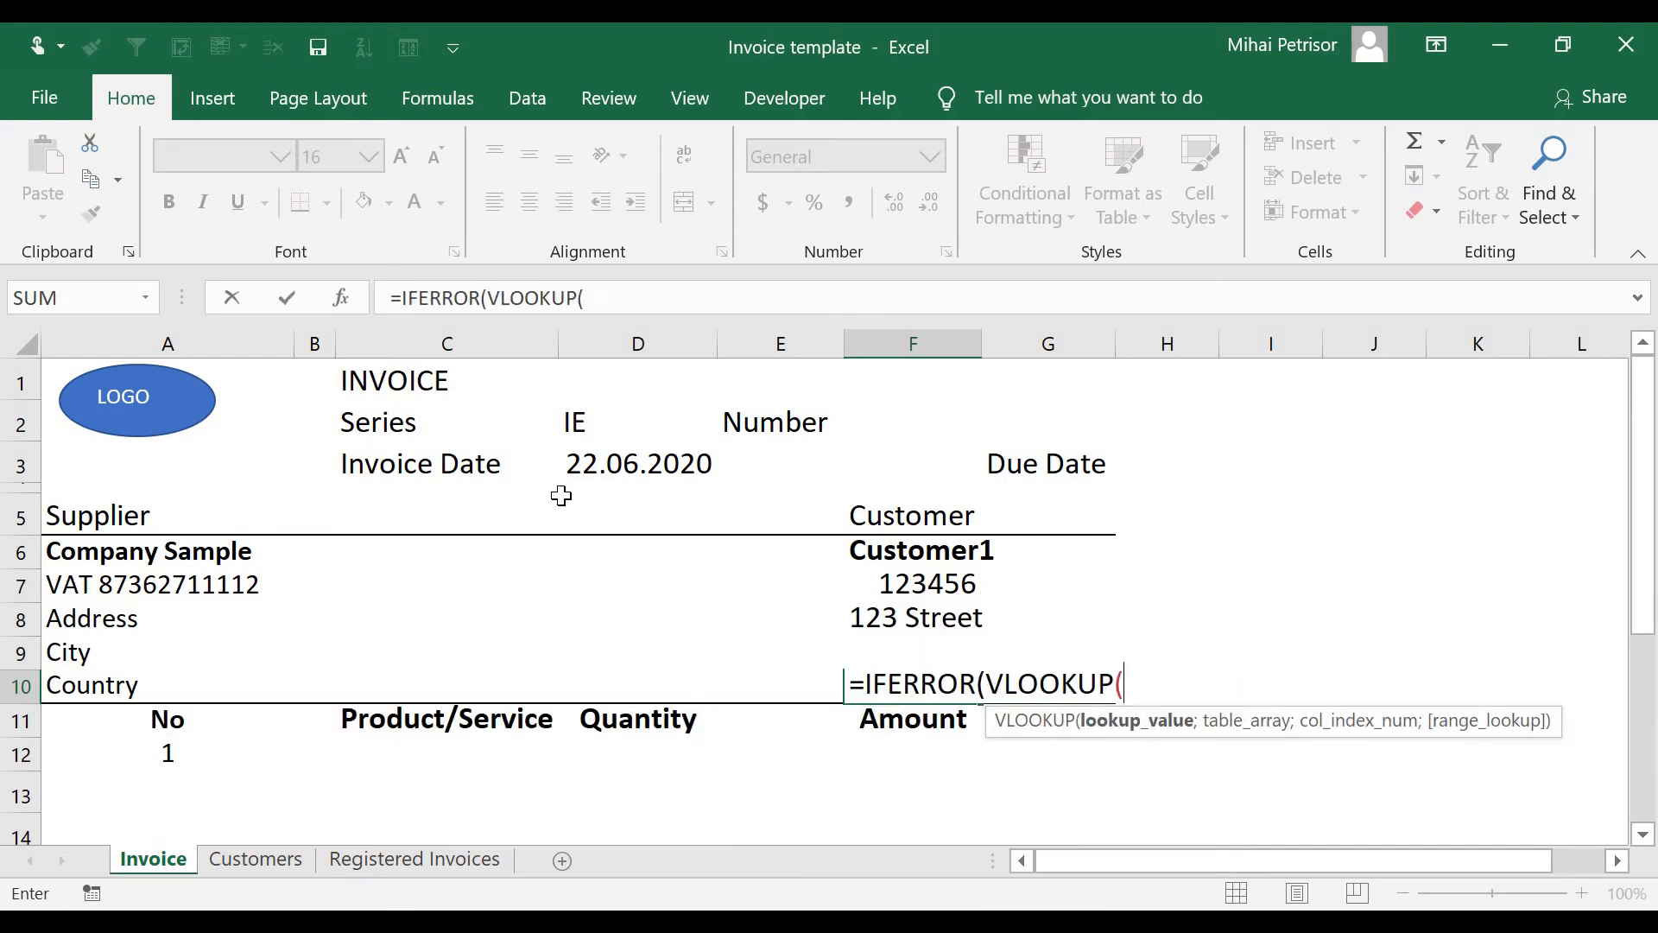
click(915, 549)
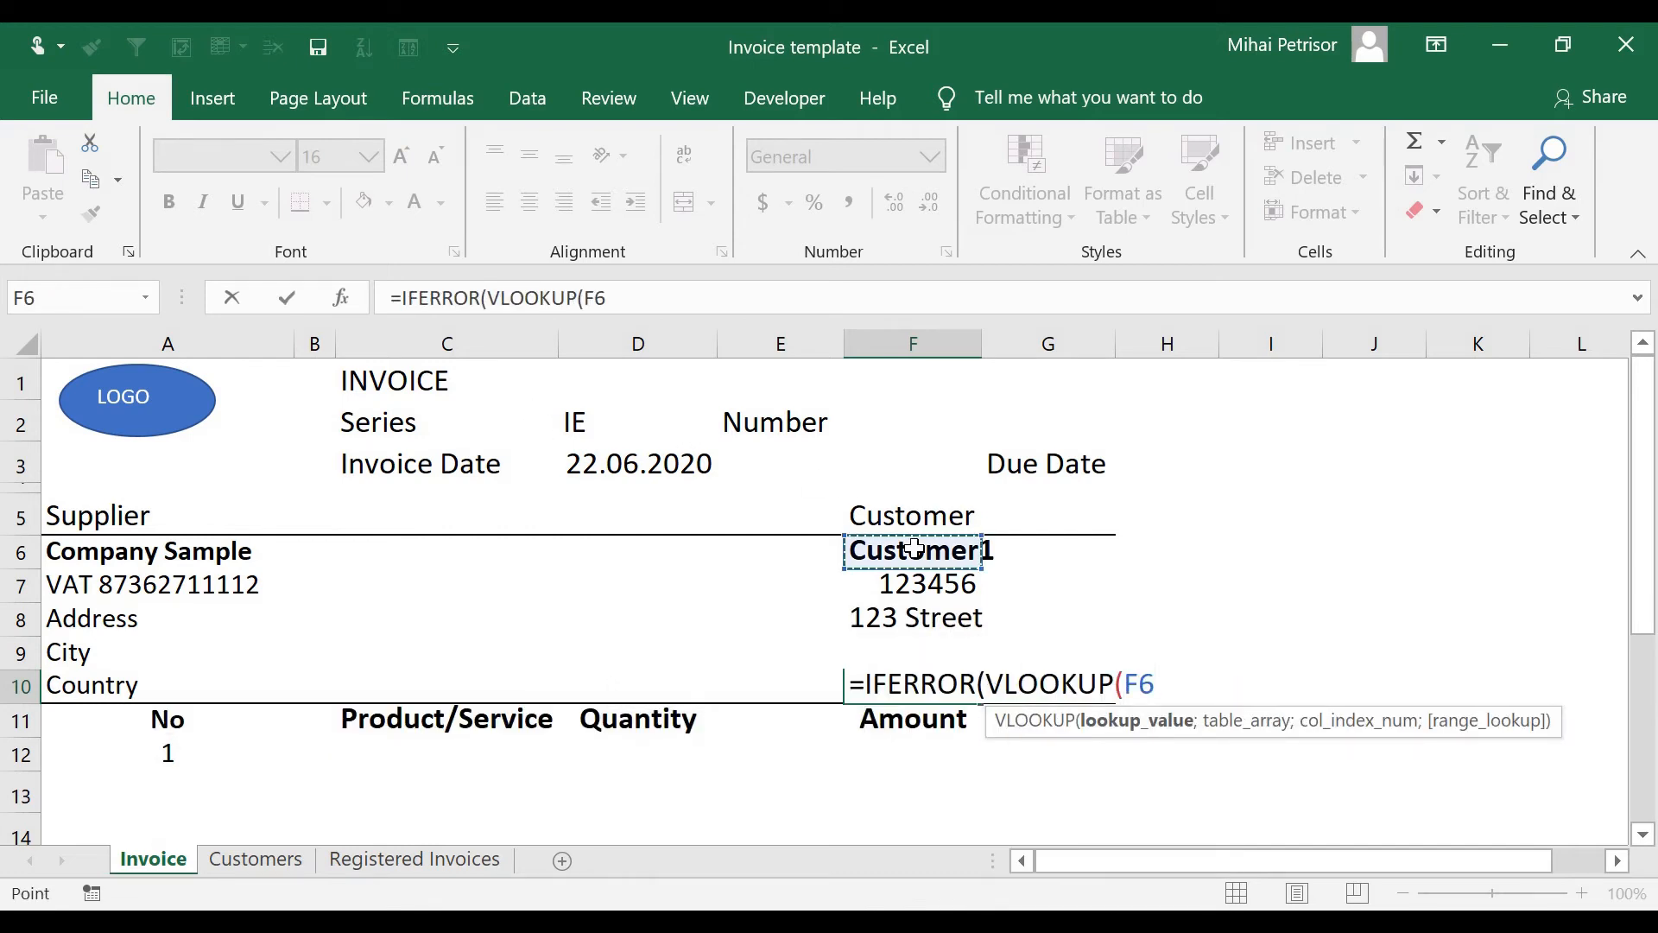
text(;)
Complete the F10 formula with Customers!A:E as table, column index 5, range lookup 0 and empty text ("") as error value.
click(259, 857)
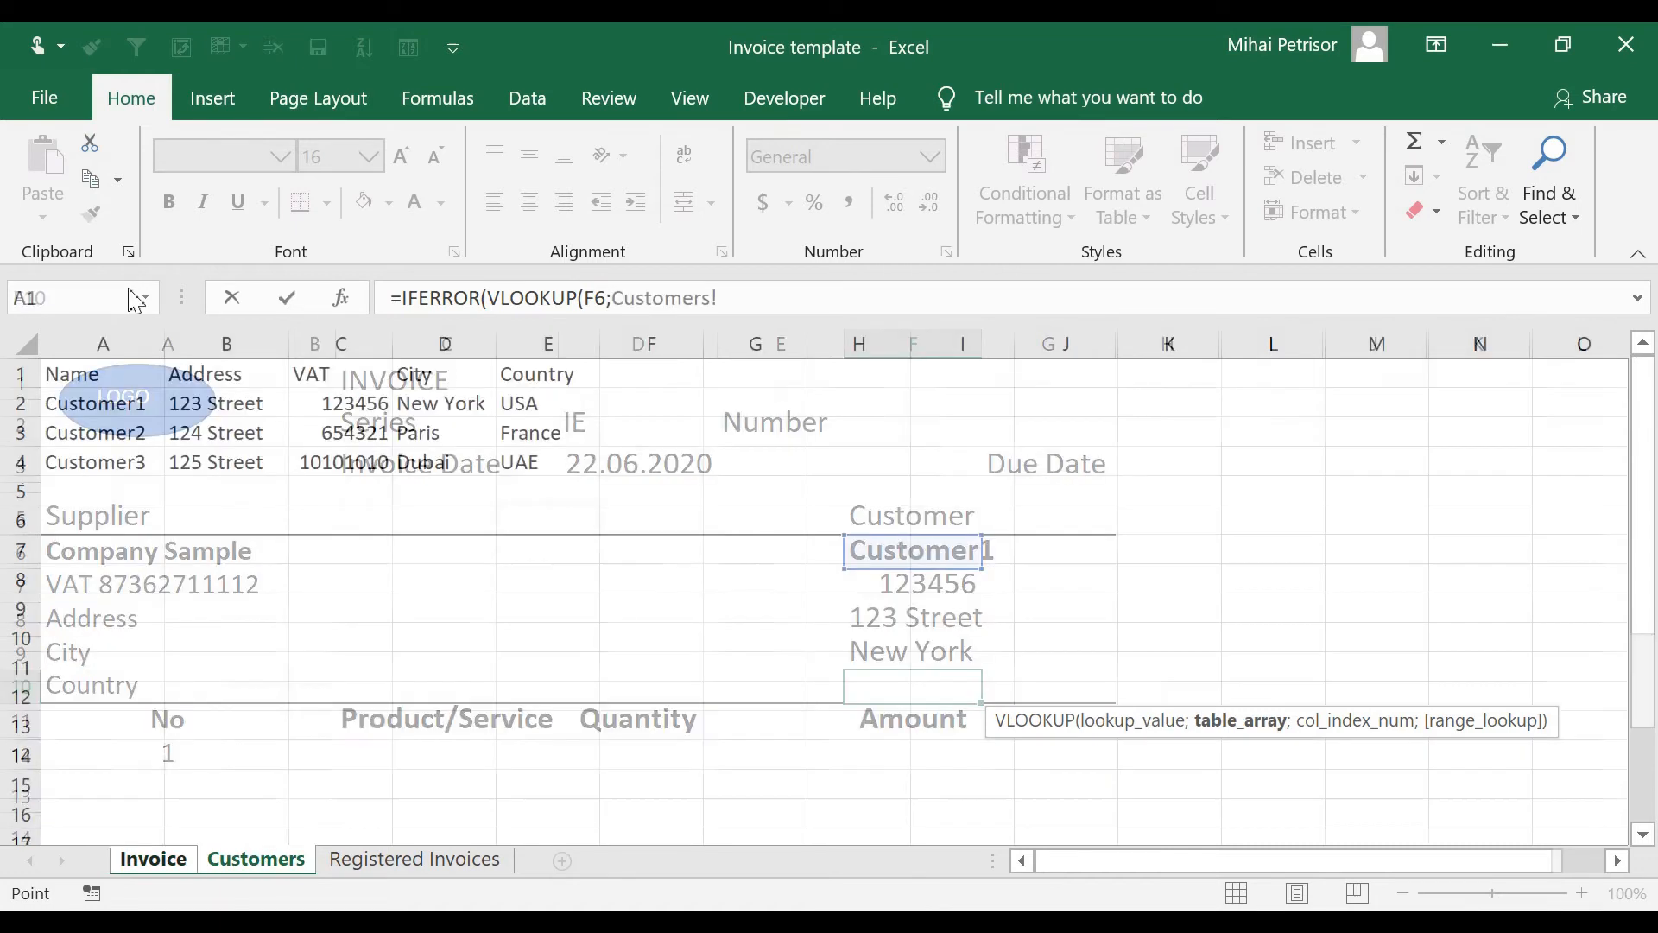
drag(105, 333, 532, 338)
text(;)
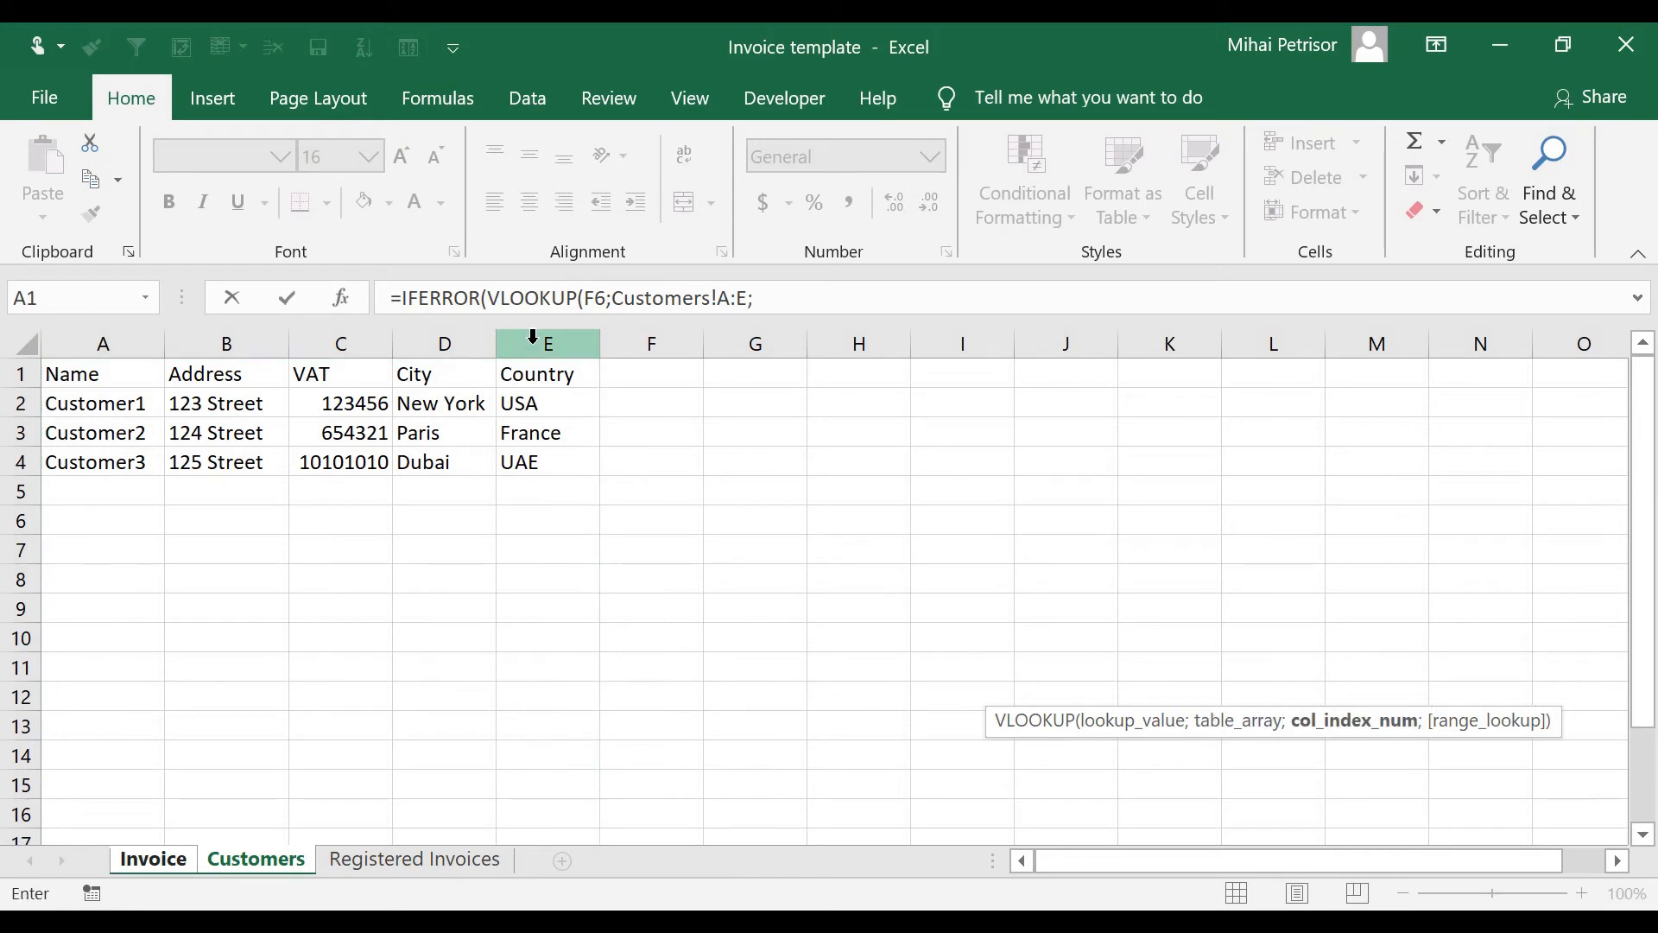
text(5;0))
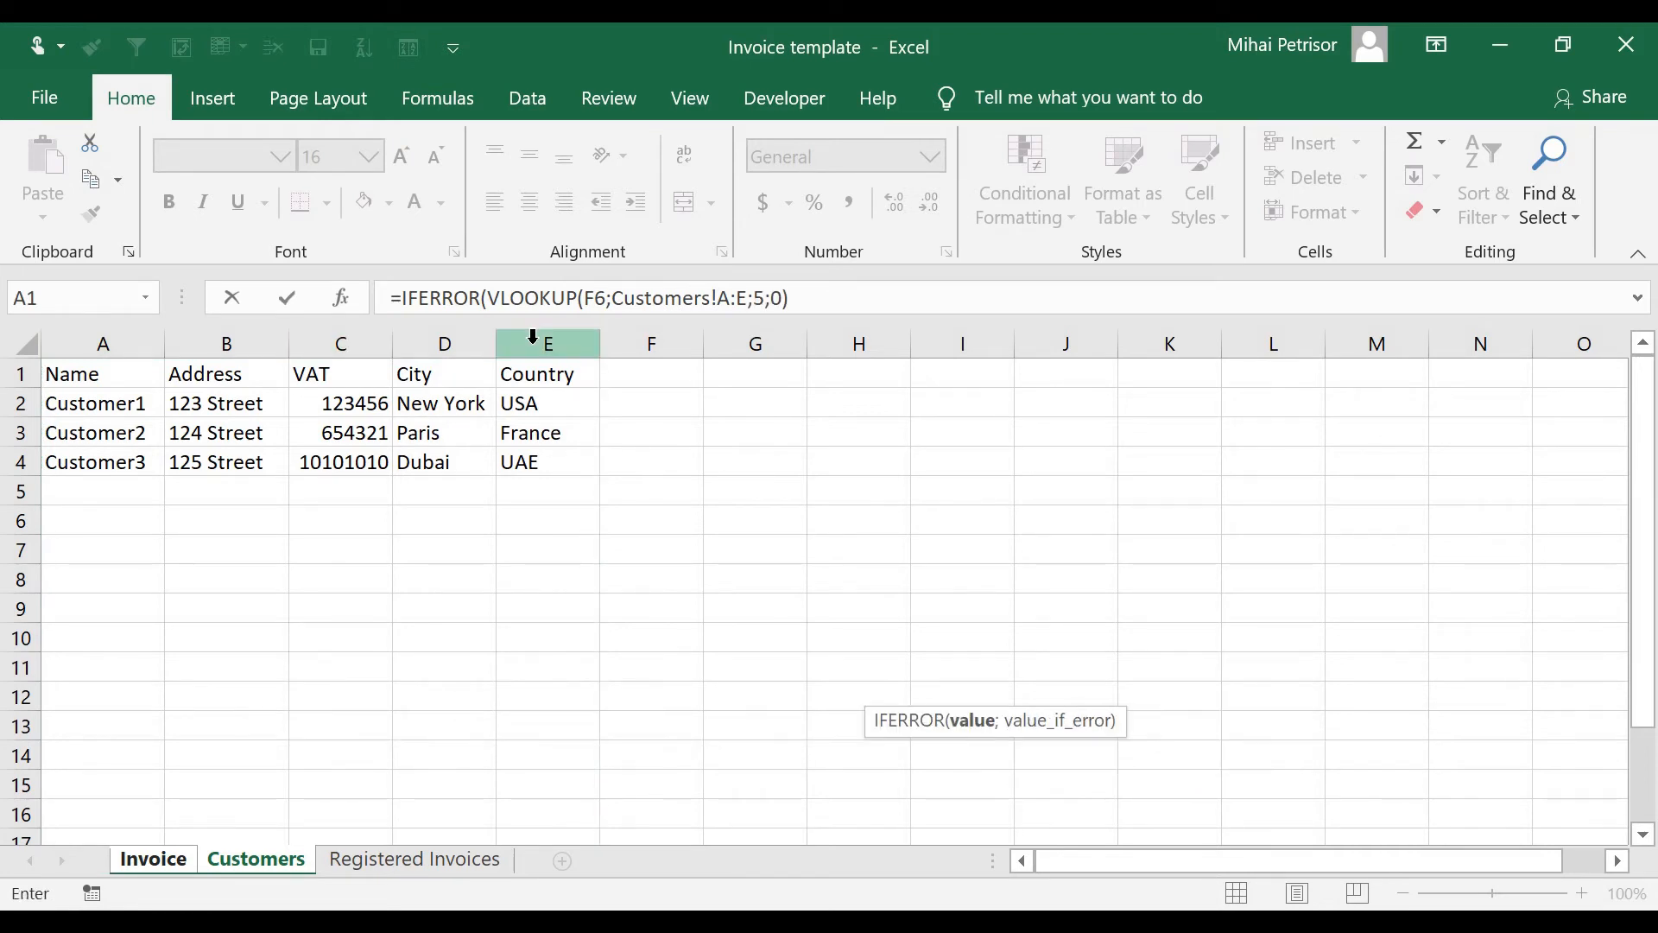
text(;"")
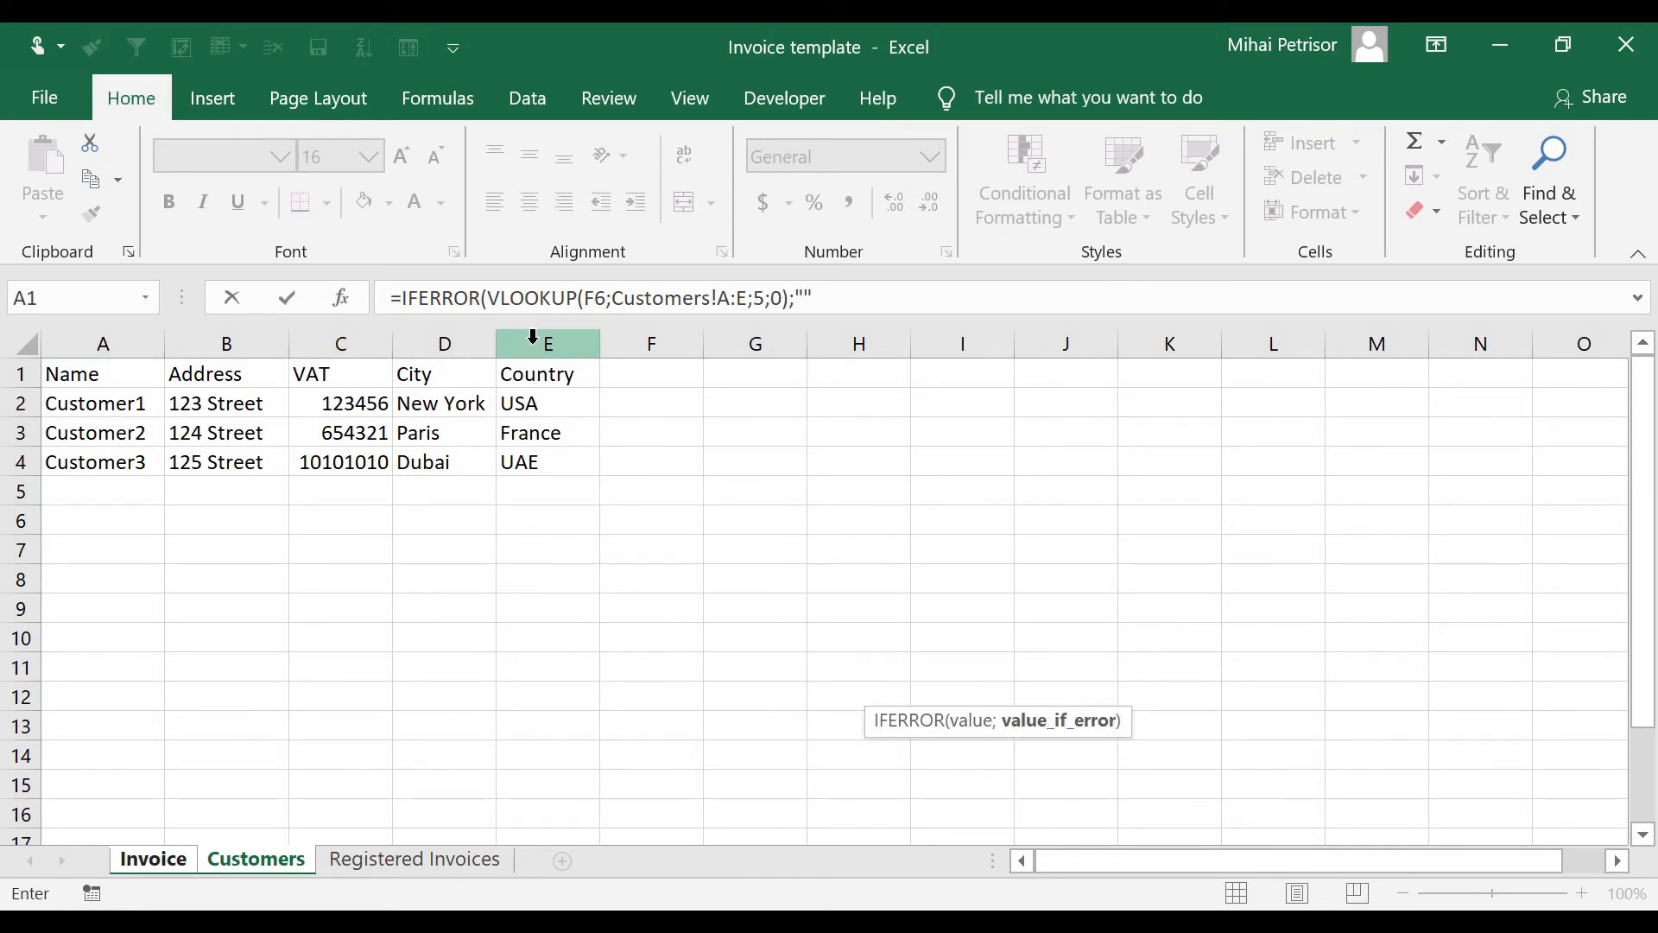
key(Return)
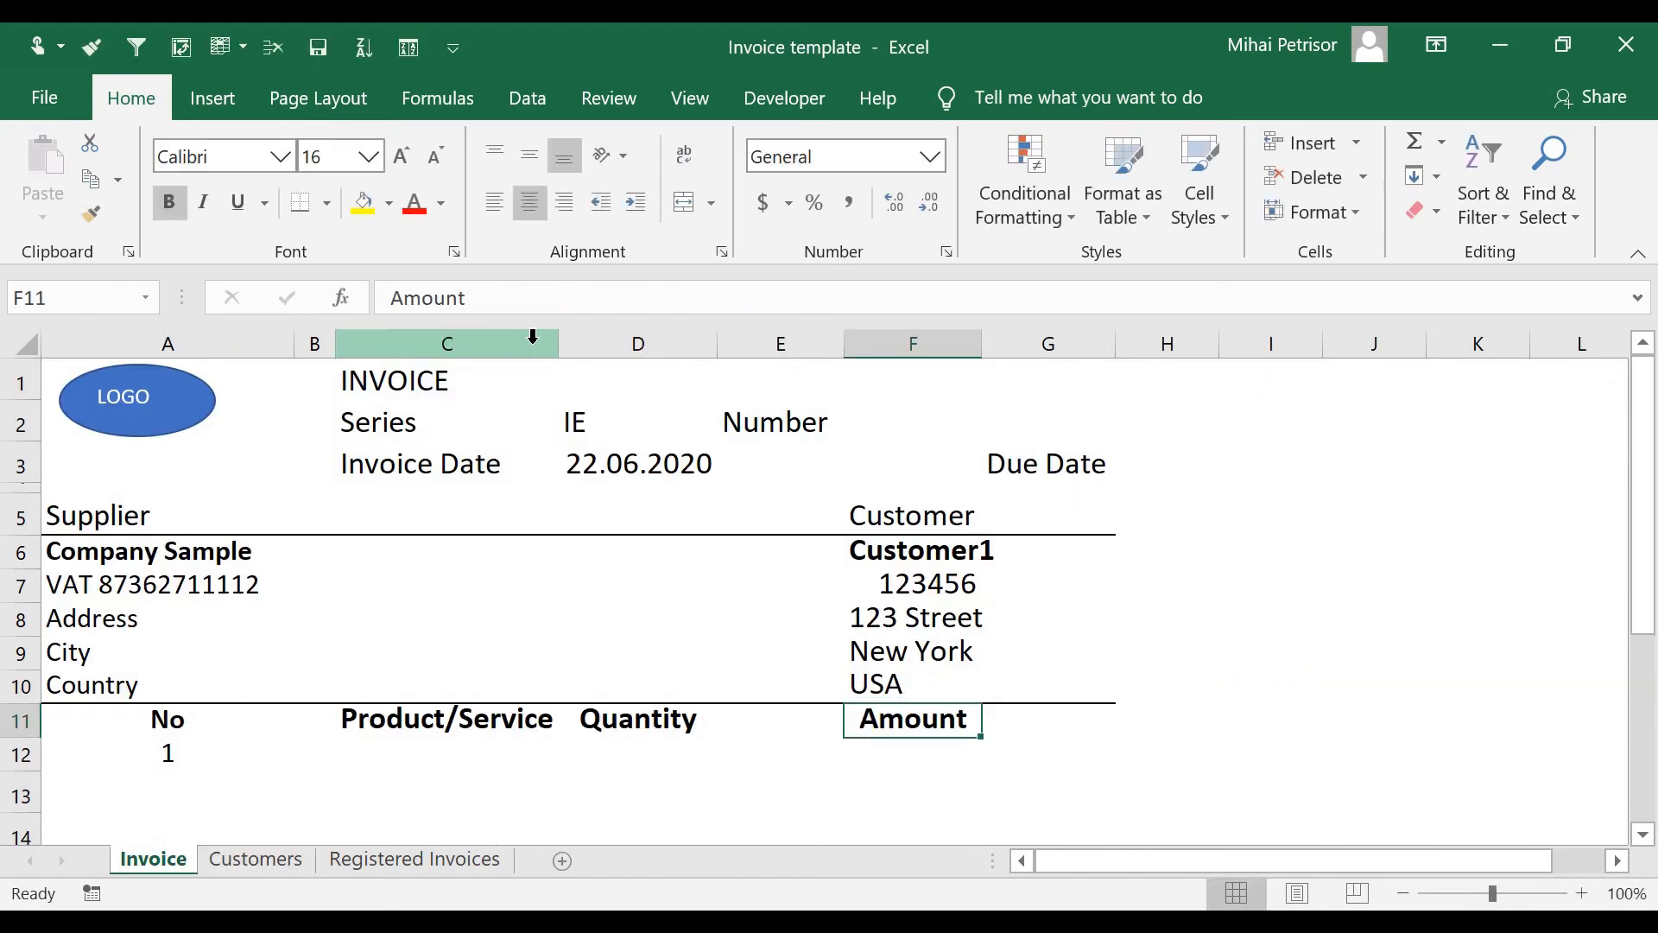
Clear the customer name from cell F6 to test the lookups without a customer.
click(1023, 577)
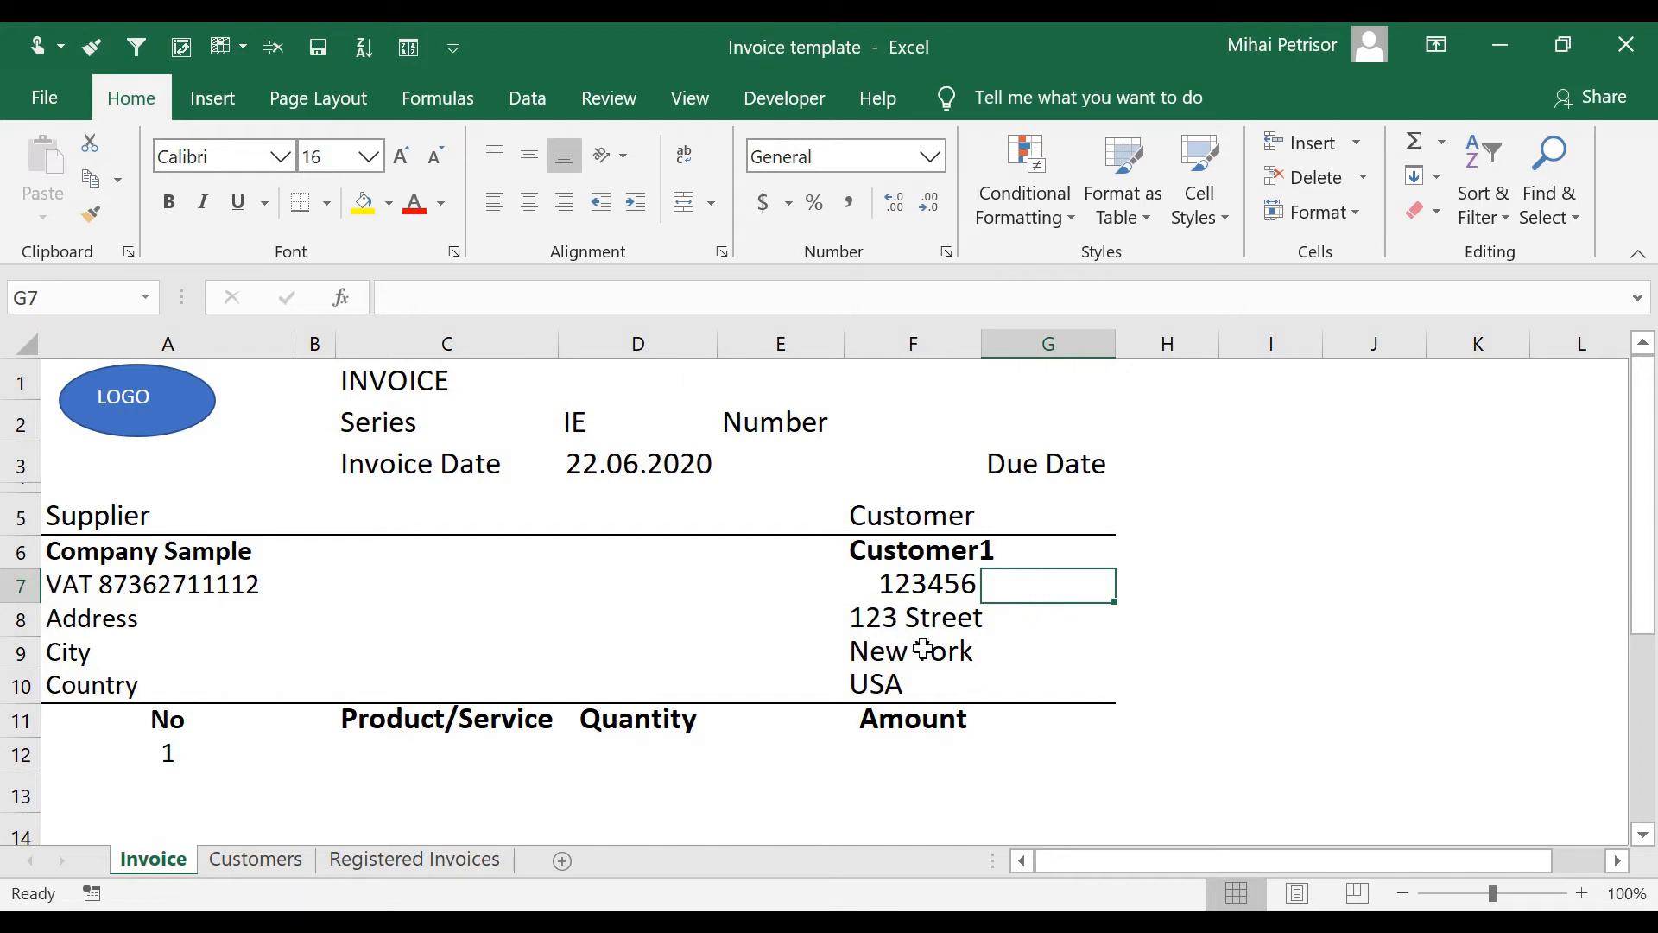
click(931, 556)
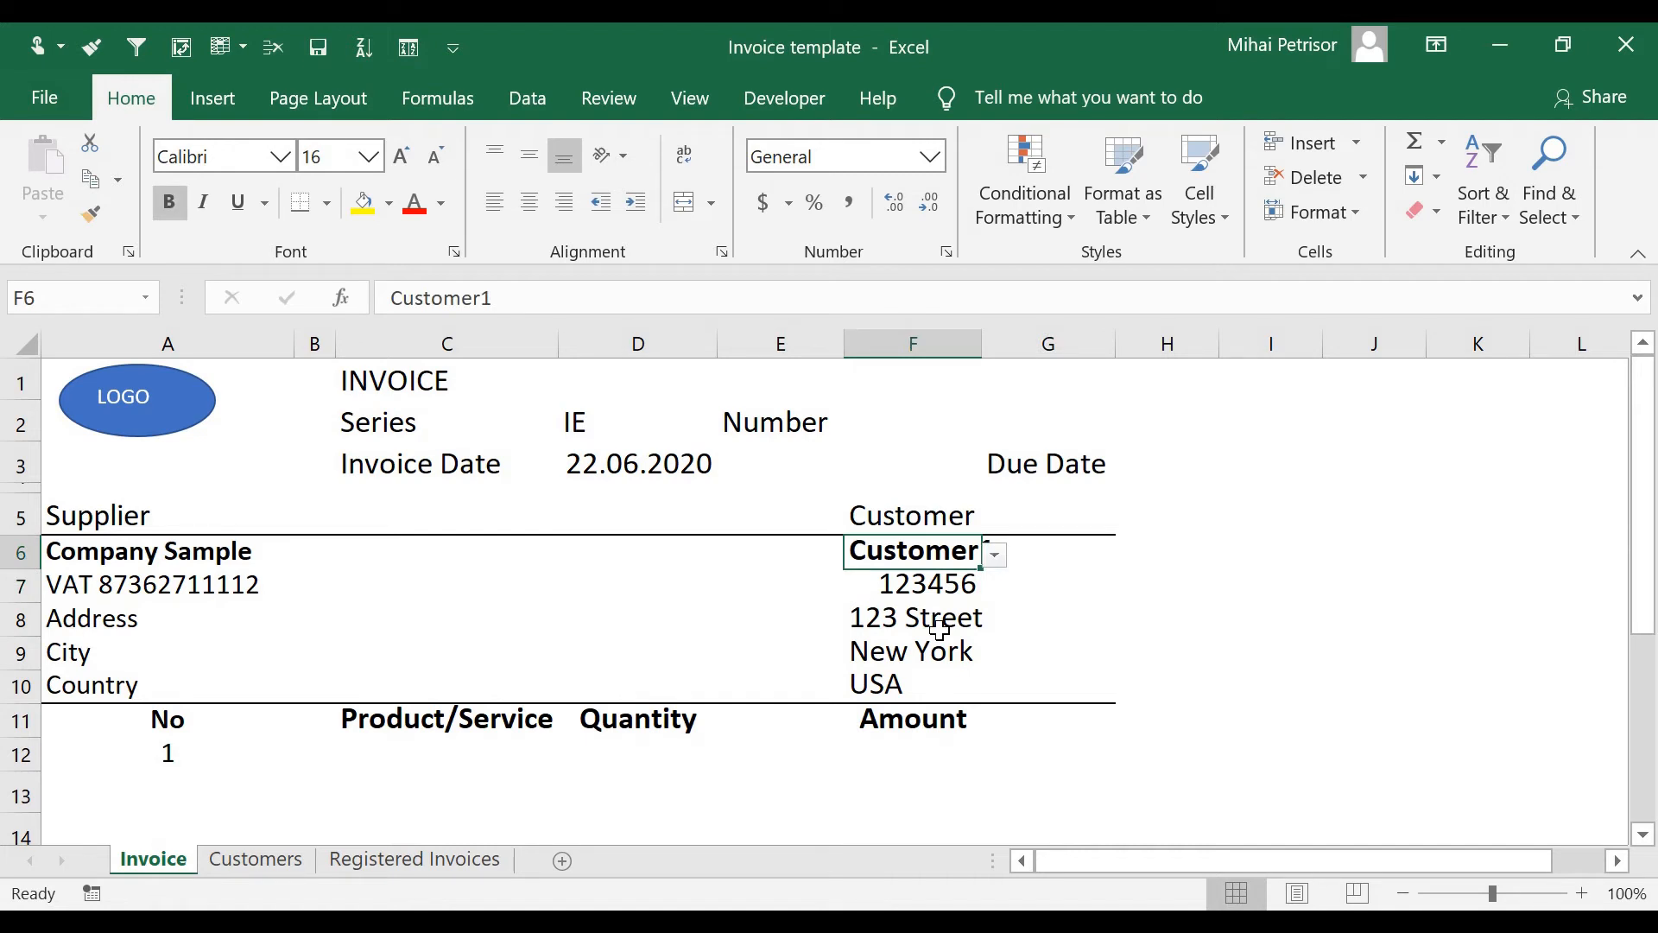
key(Delete)
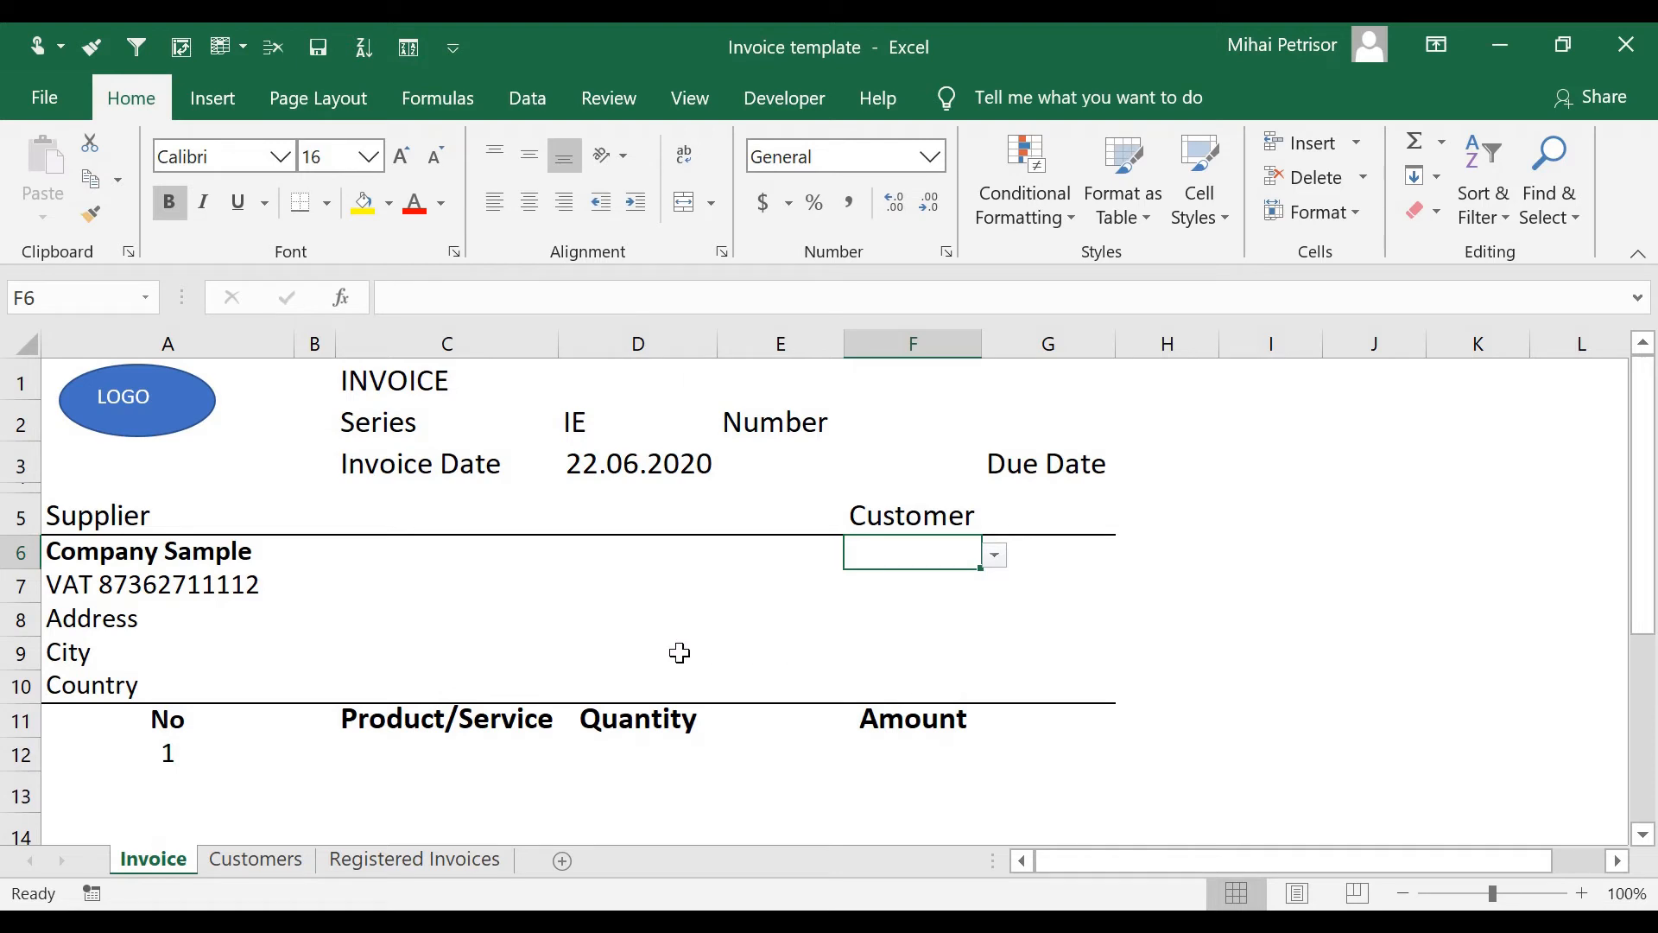
Examine the customer lookup formulas in cells F7 to F10 while the customer cell is empty.
click(898, 595)
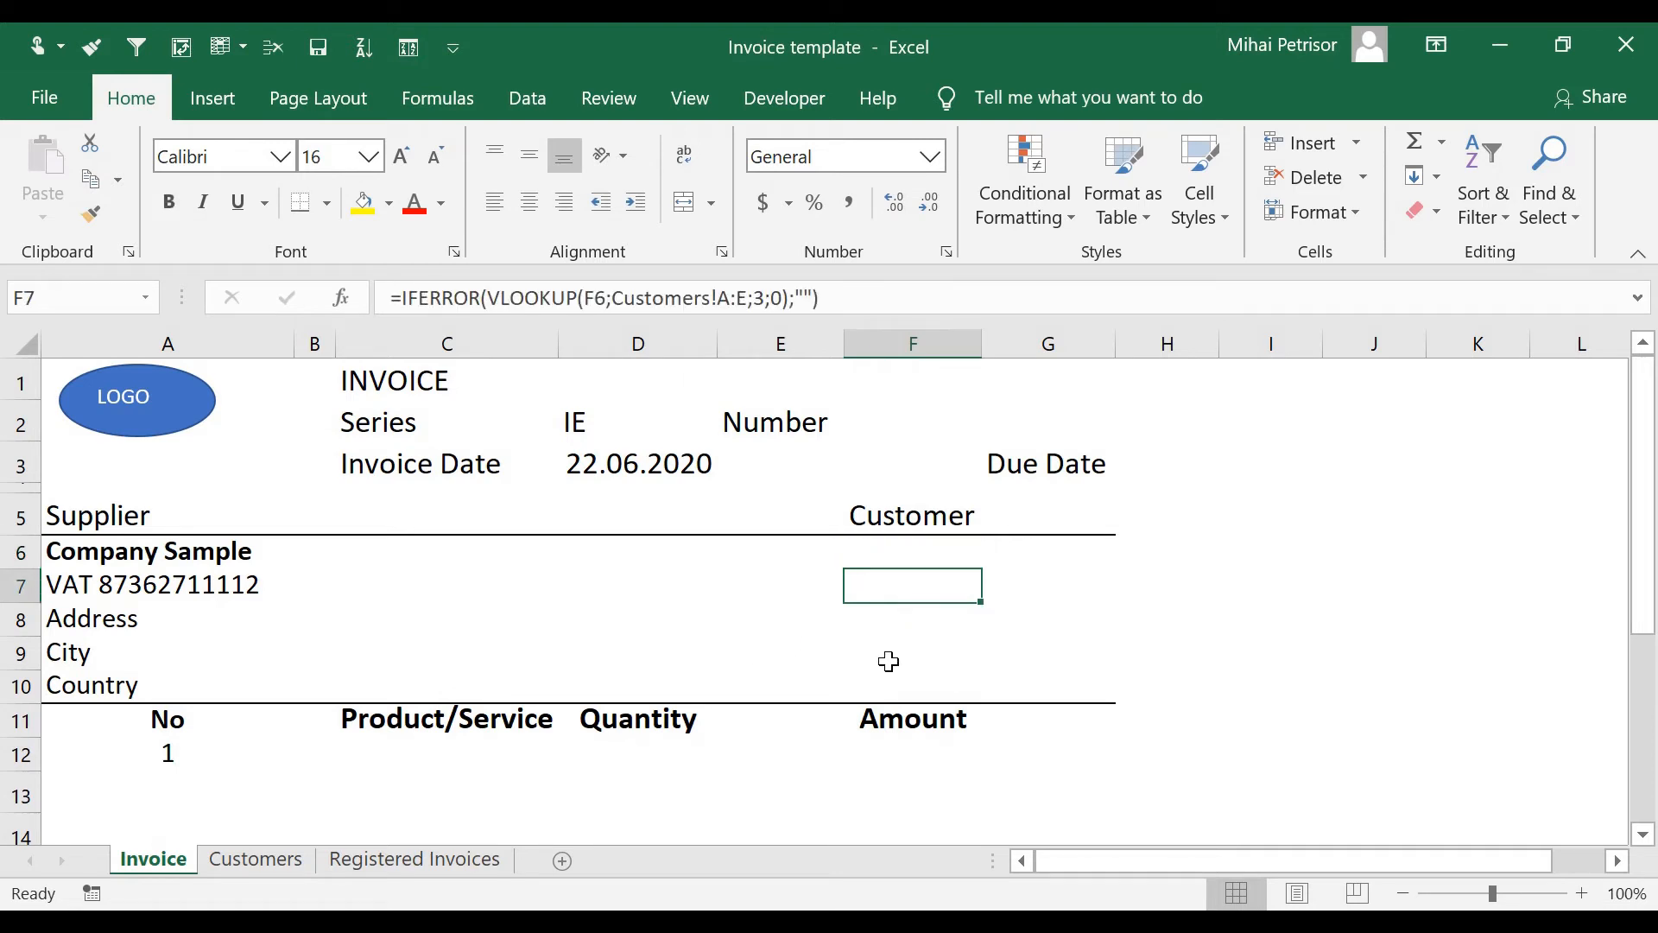
click(889, 662)
click(903, 693)
click(910, 652)
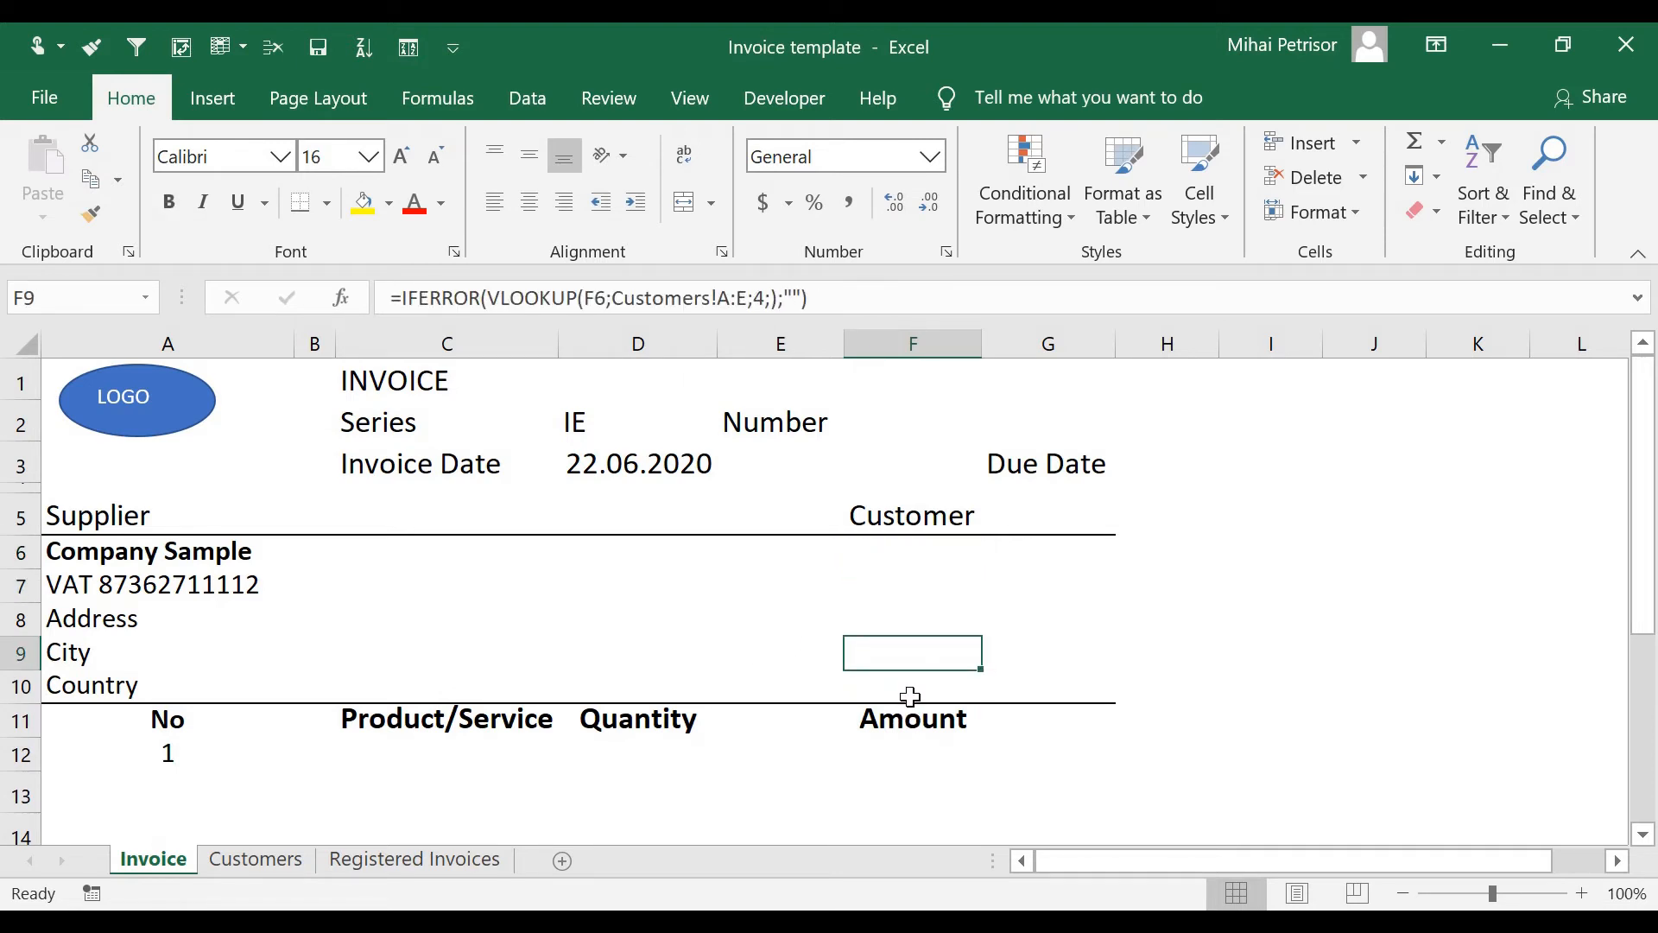
click(910, 696)
click(914, 627)
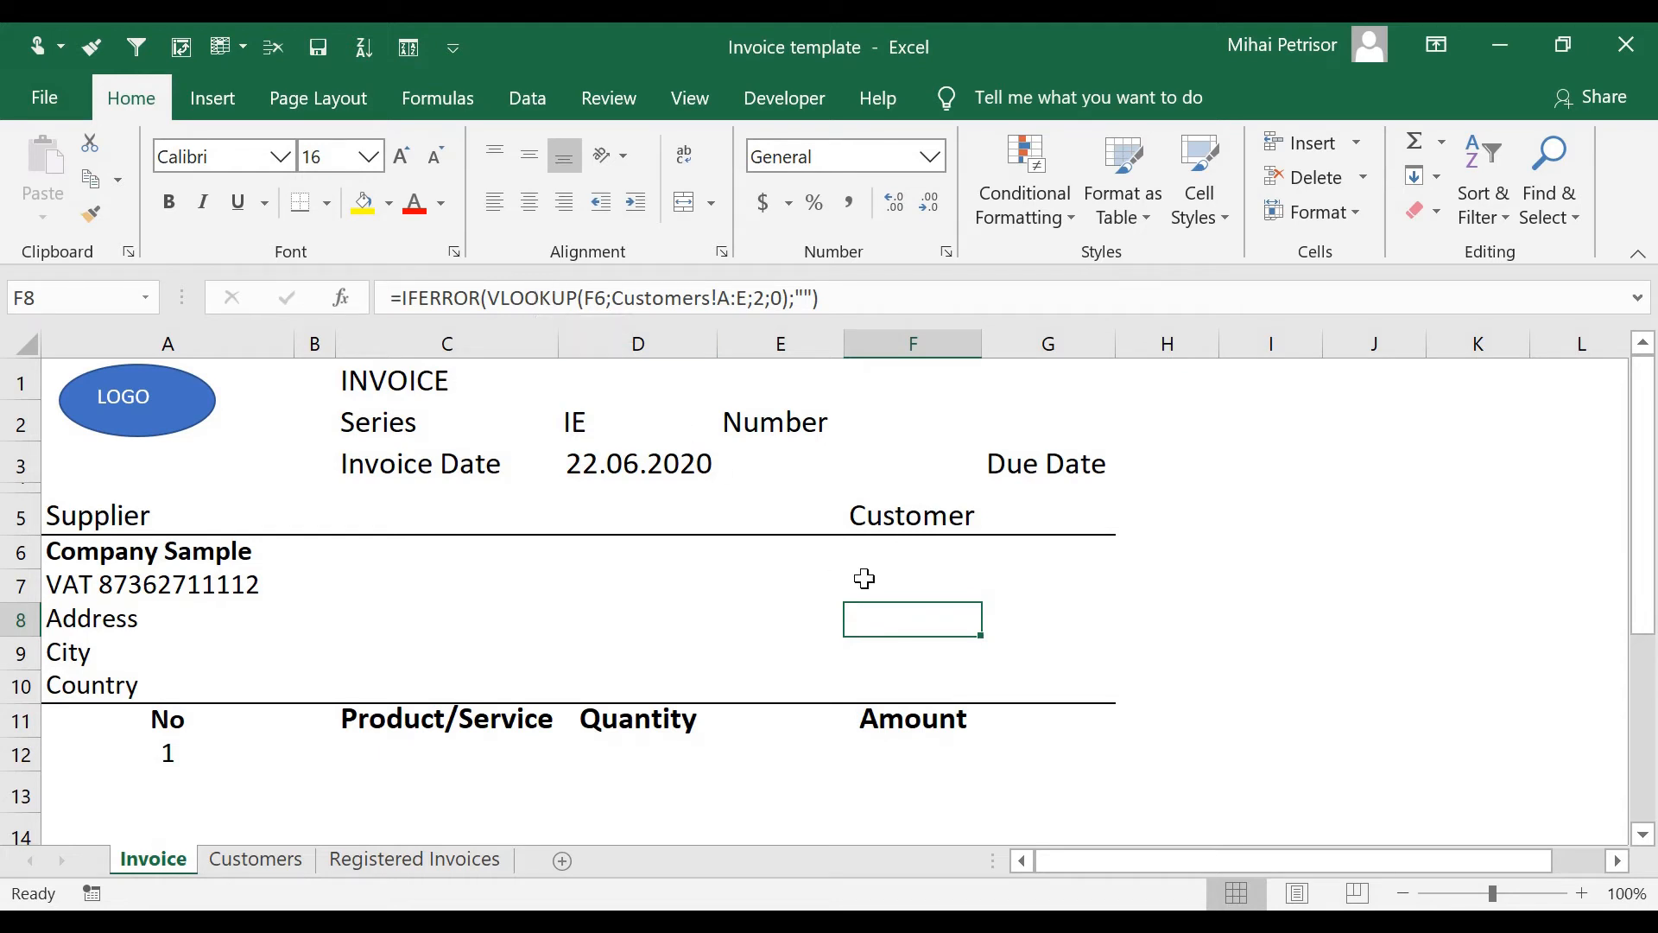
Strip the IFERROR wrapper and its empty-text argument from the F7 formula, leaving only the VLOOKUP with column index 3.
click(905, 572)
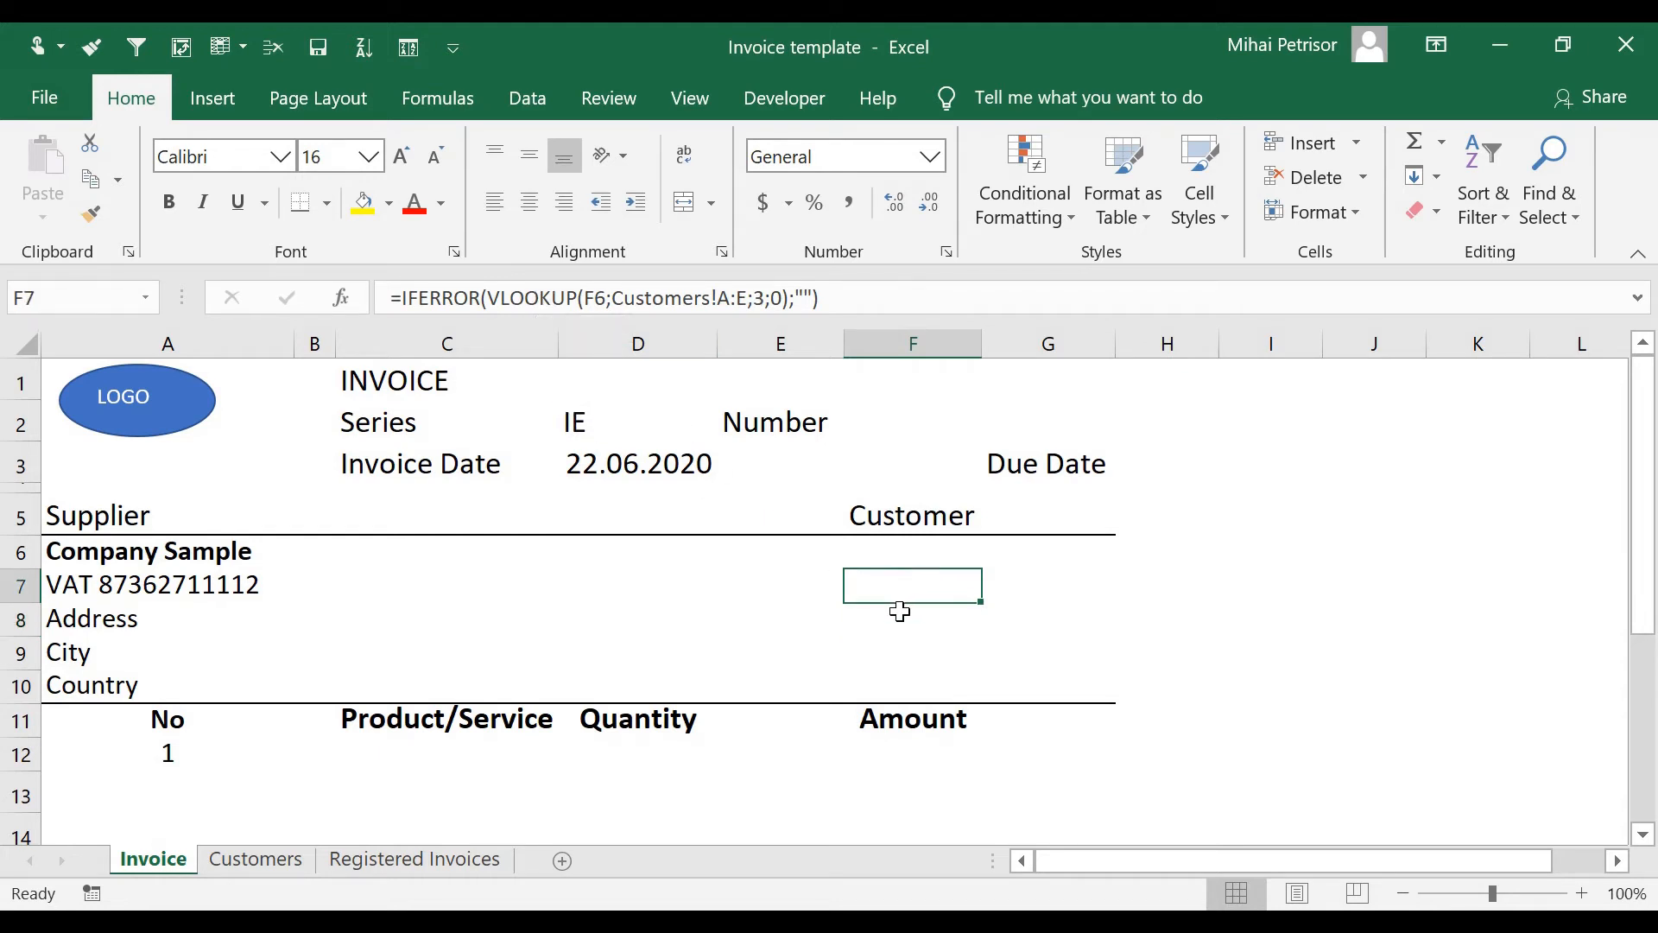
click(477, 298)
drag(467, 294, 408, 293)
key(BackSpace)
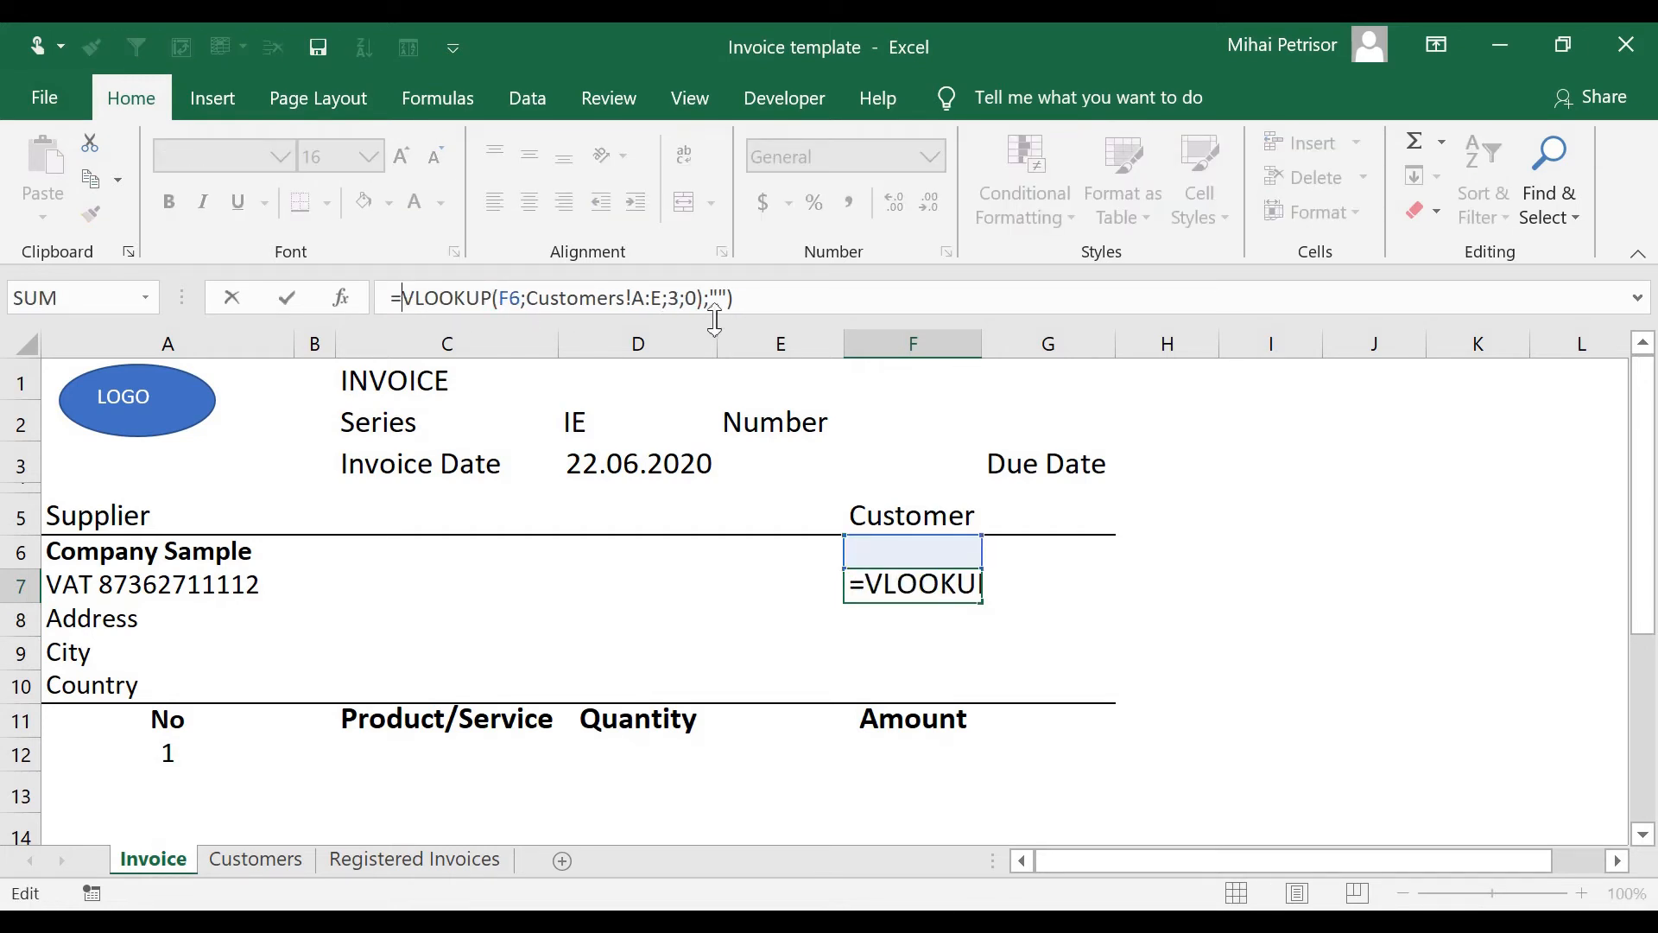
drag(731, 296, 716, 294)
key(BackSpace)
key(BackSpace)
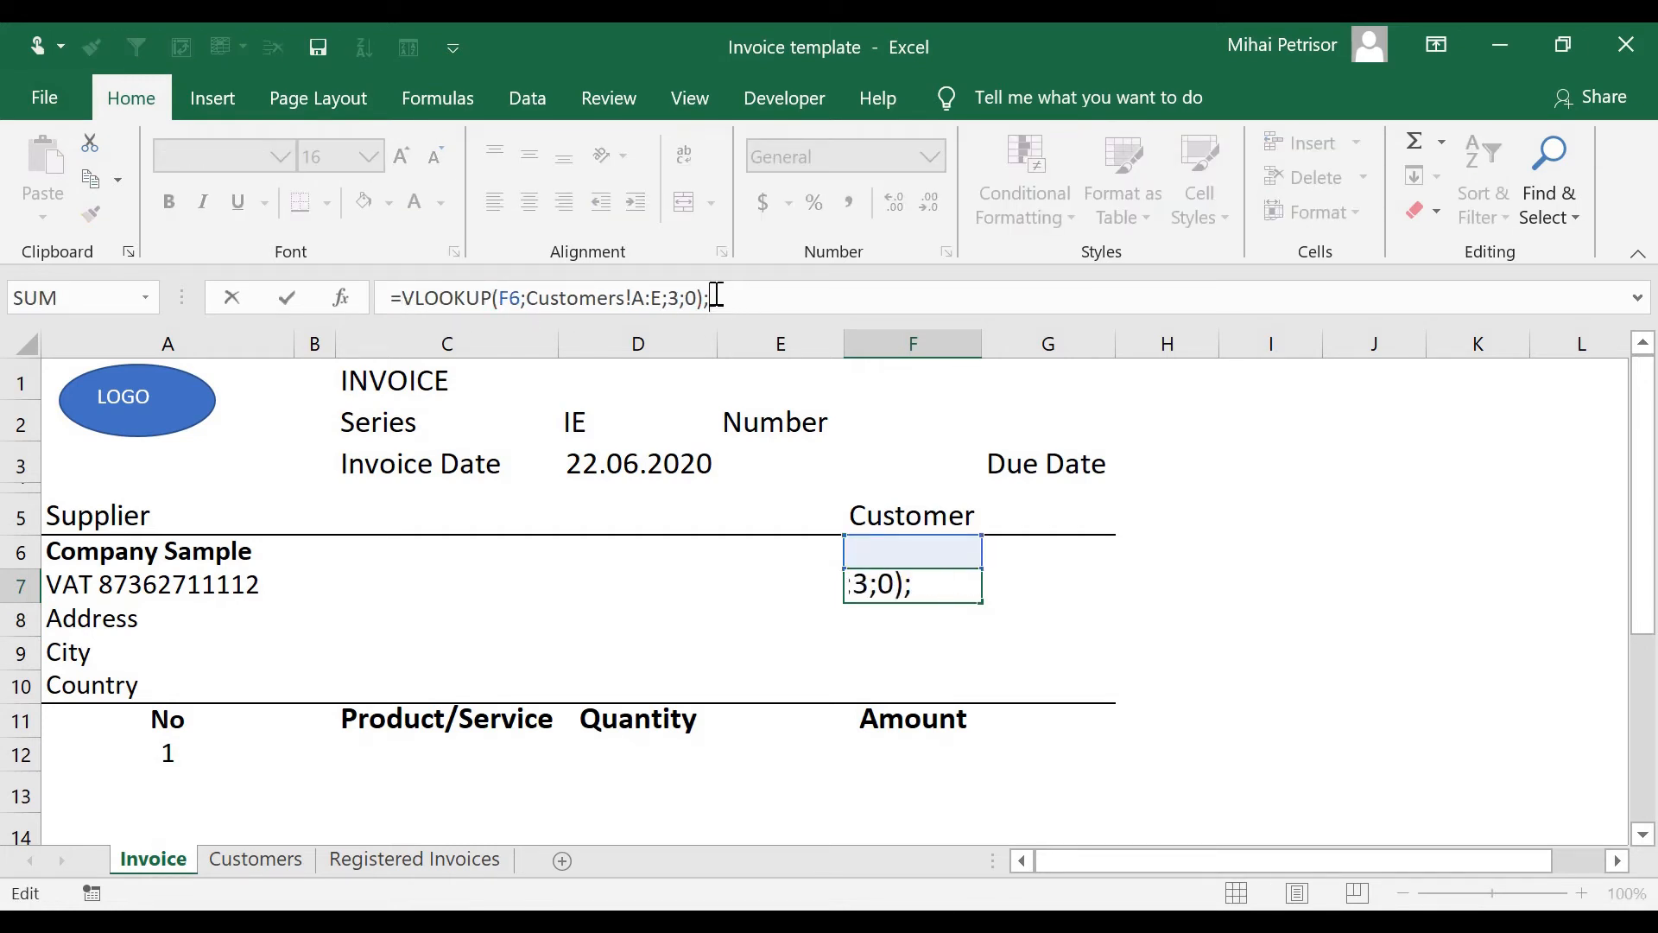
key(Return)
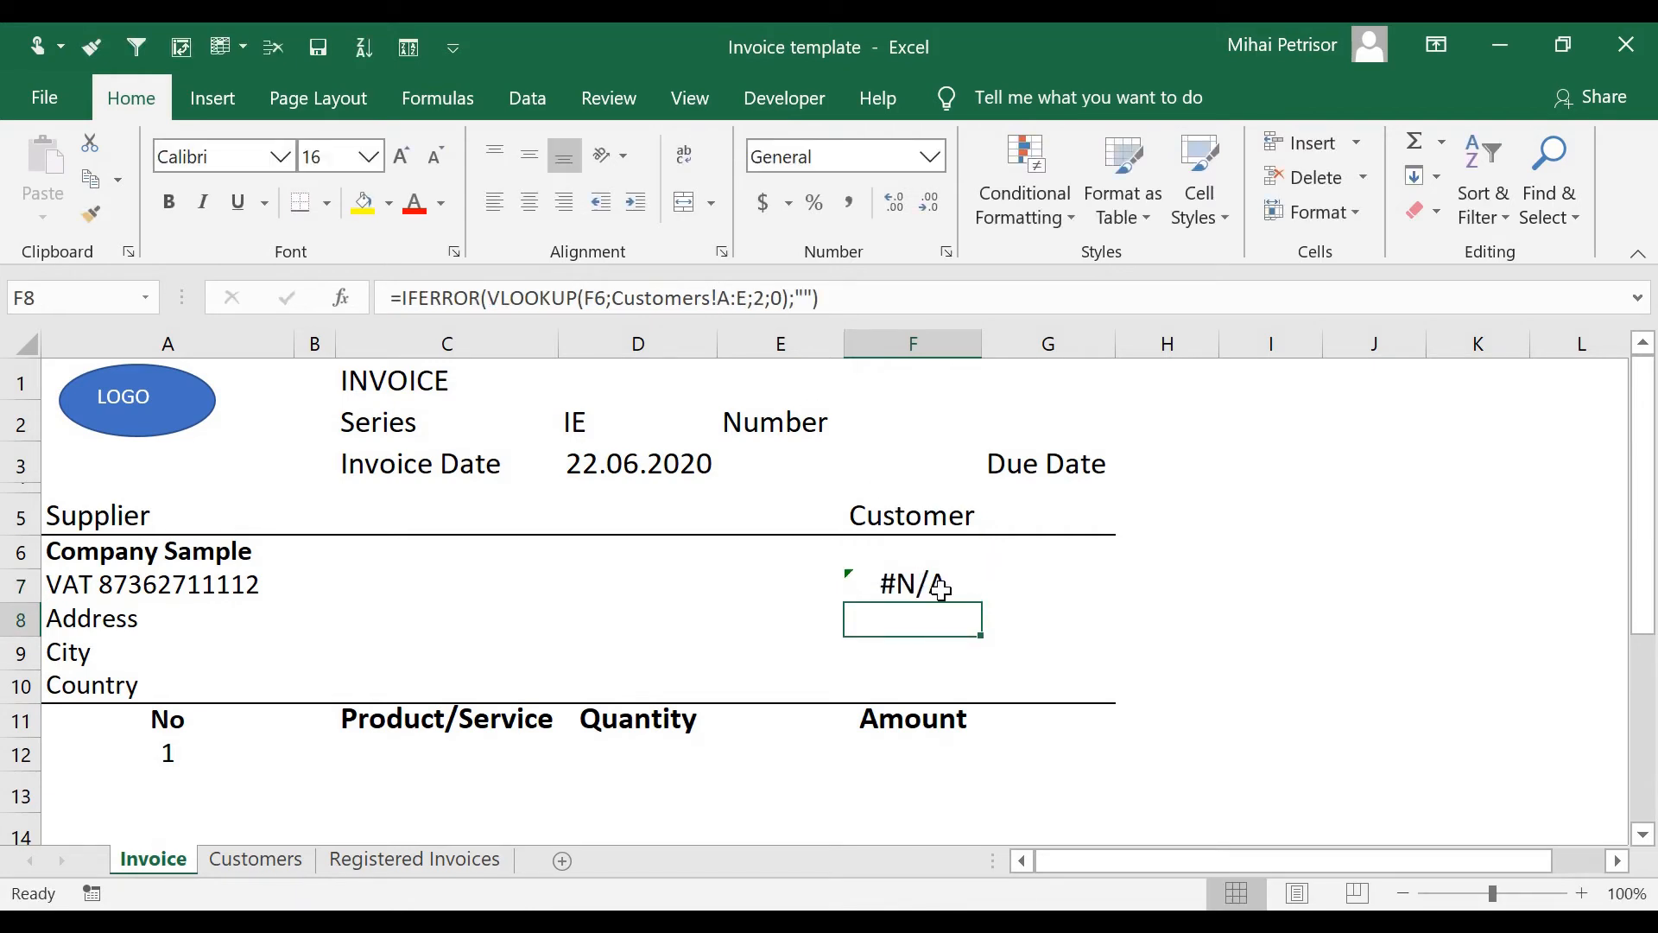
Undo the removal of IFERROR from the VAT lookup formula in F7.
click(940, 583)
click(877, 665)
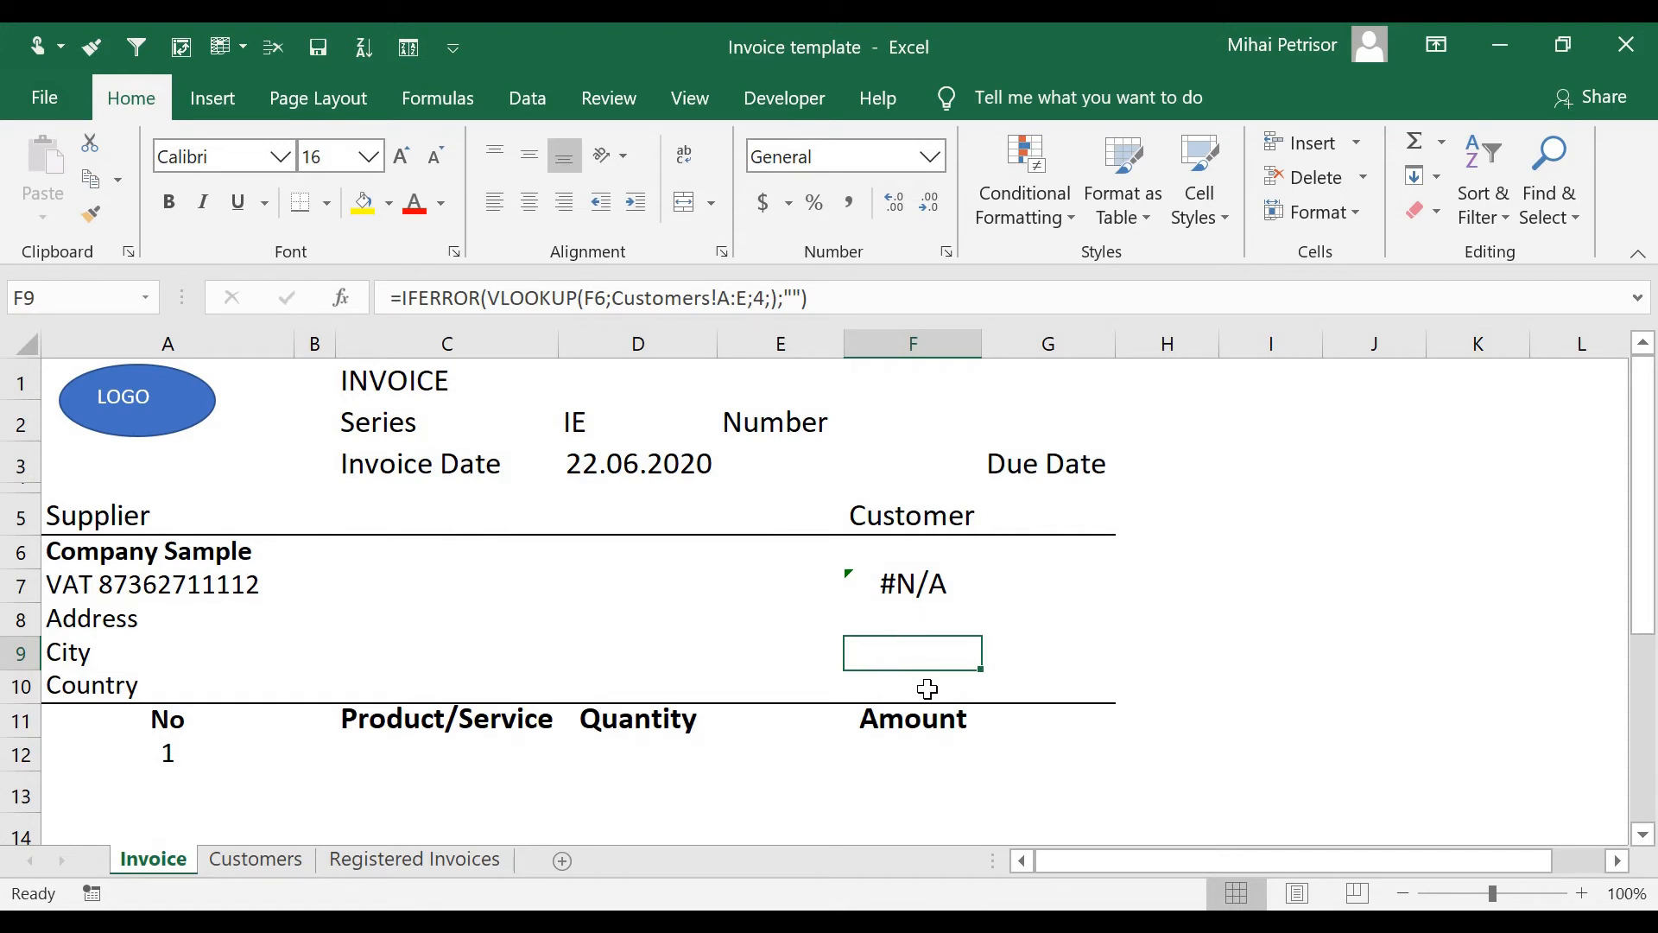
key(ctrl+z)
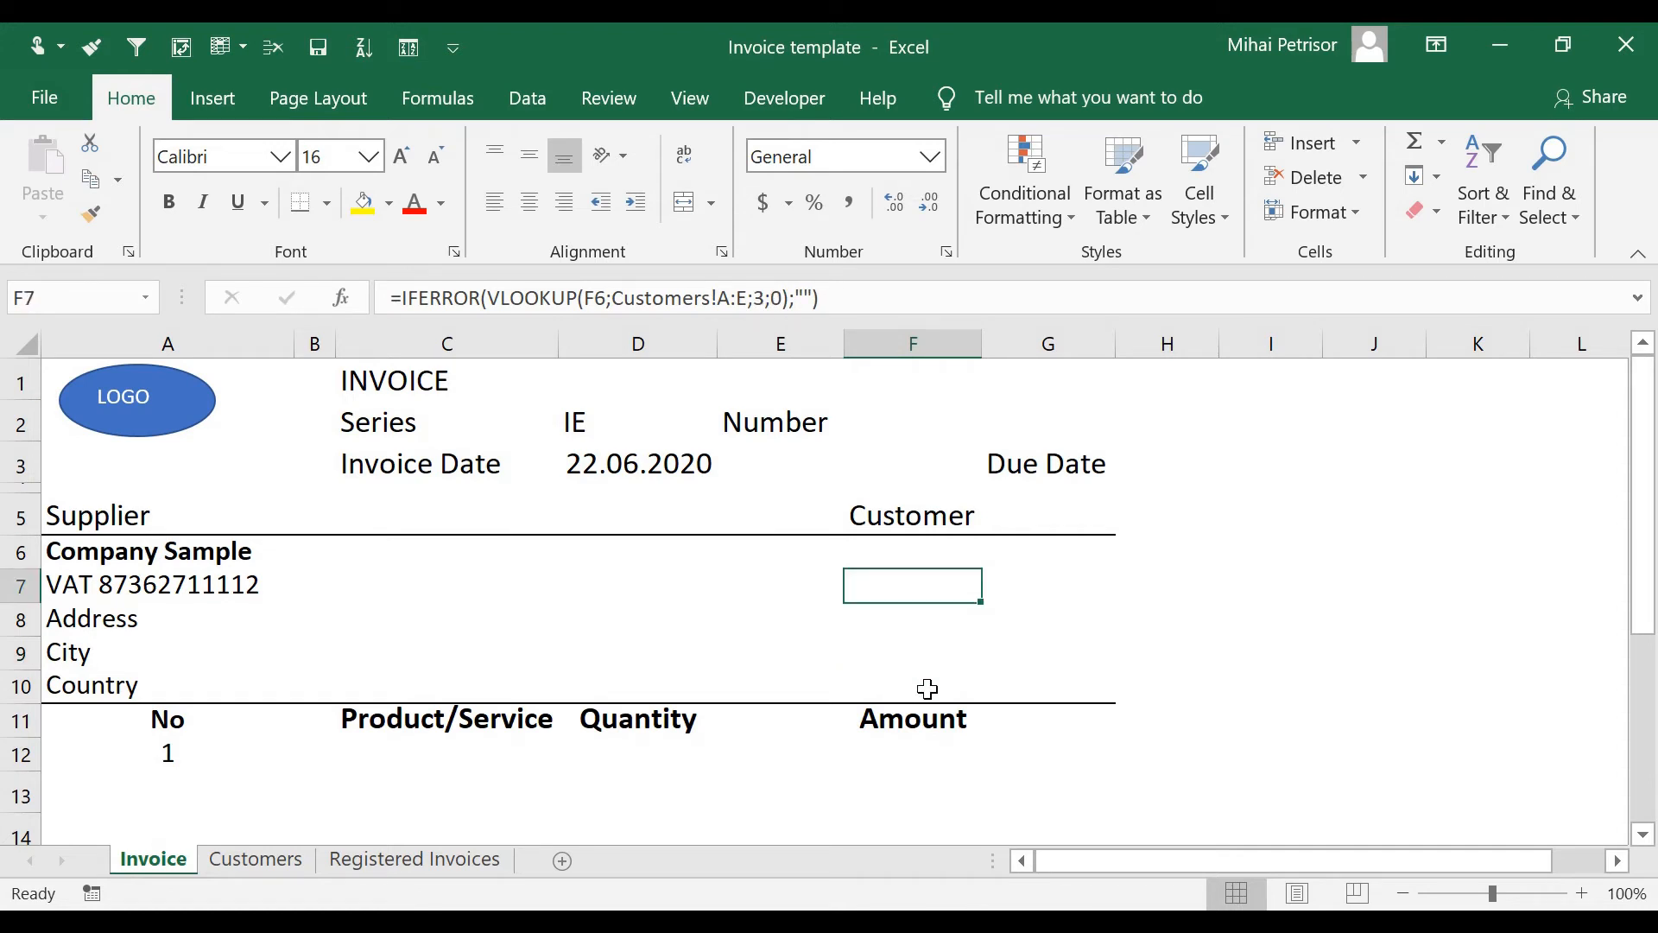
Test the customer drop-down in F6 by choosing Customer1, Customer2 and finally Customer3.
click(913, 665)
click(912, 561)
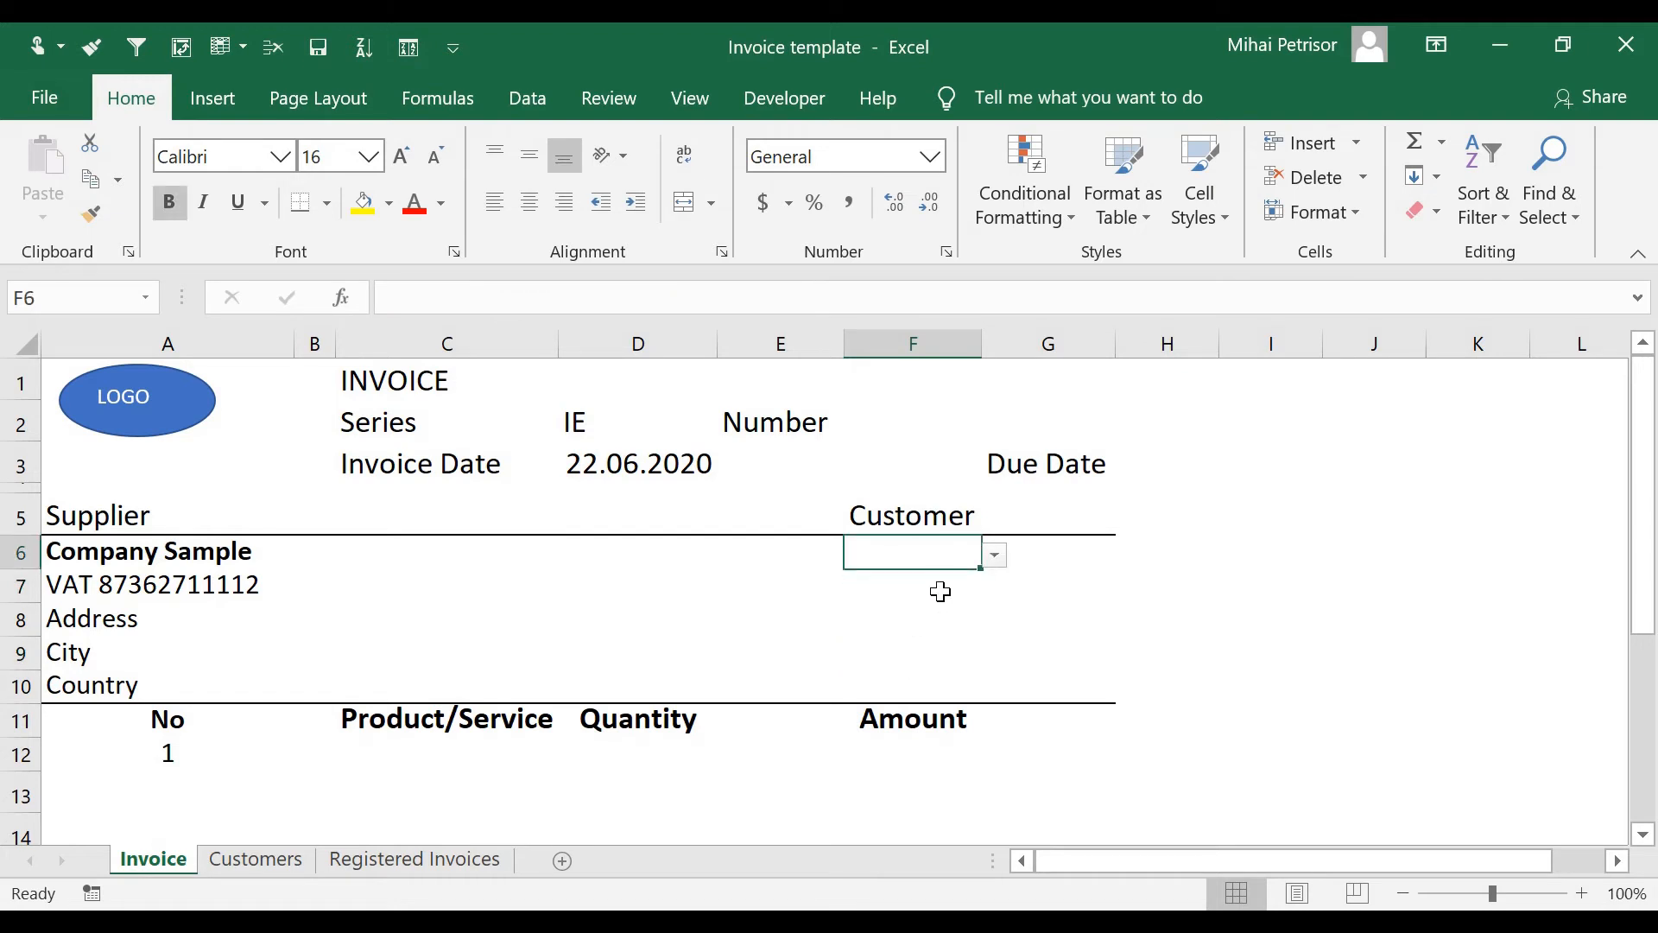
click(996, 557)
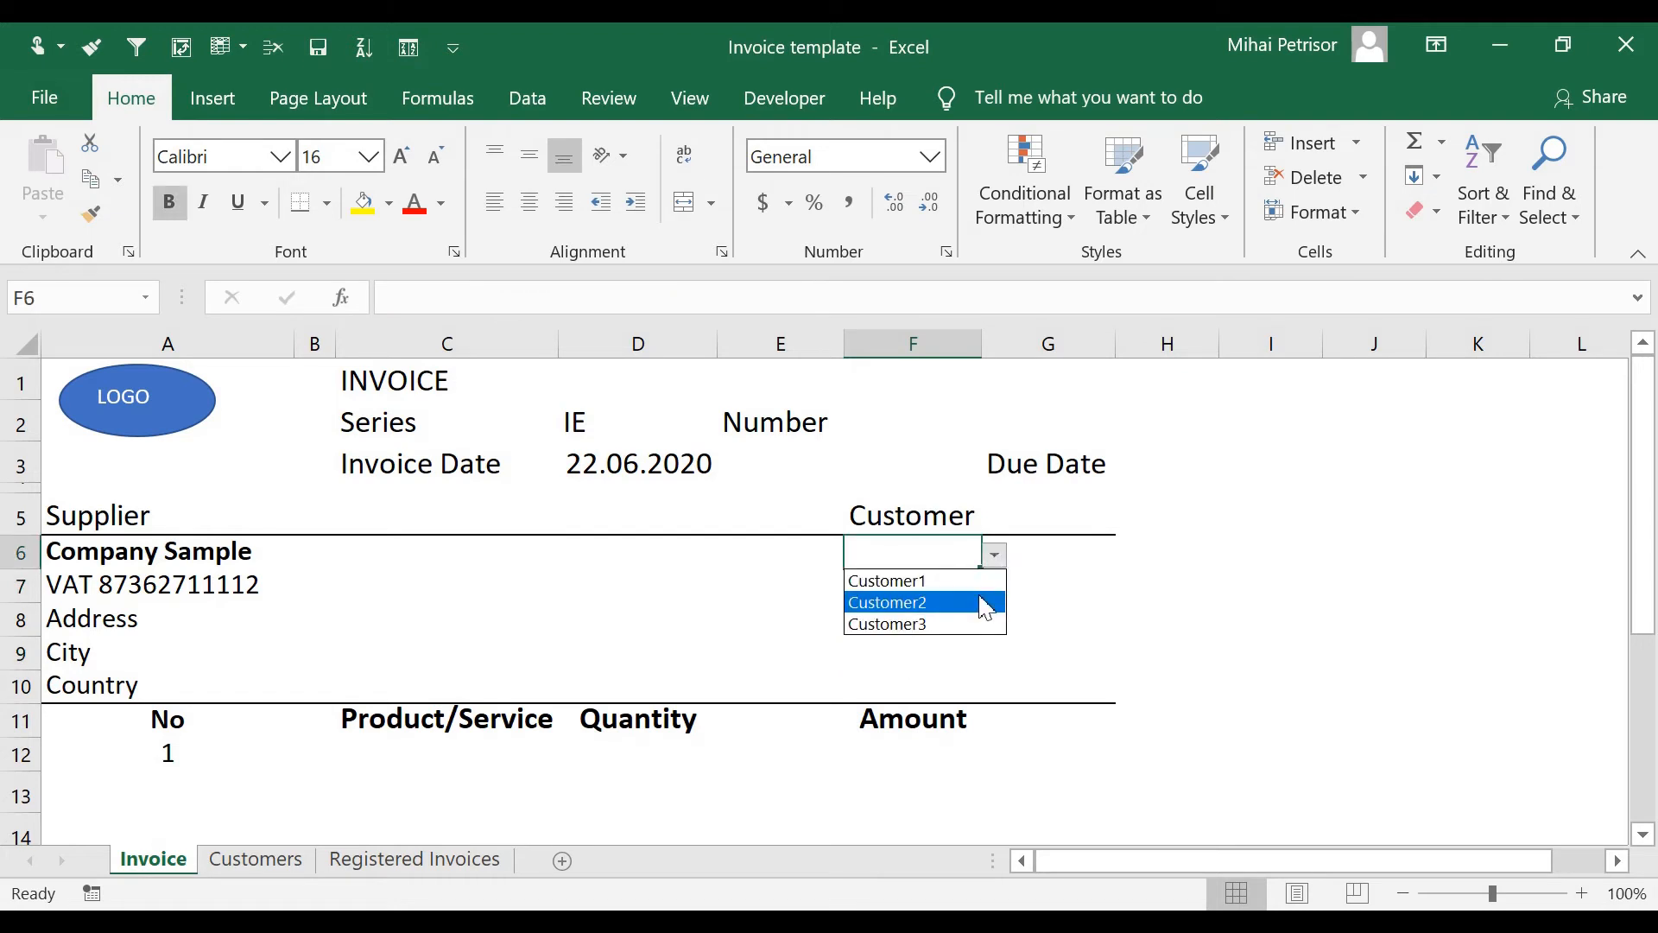
click(970, 581)
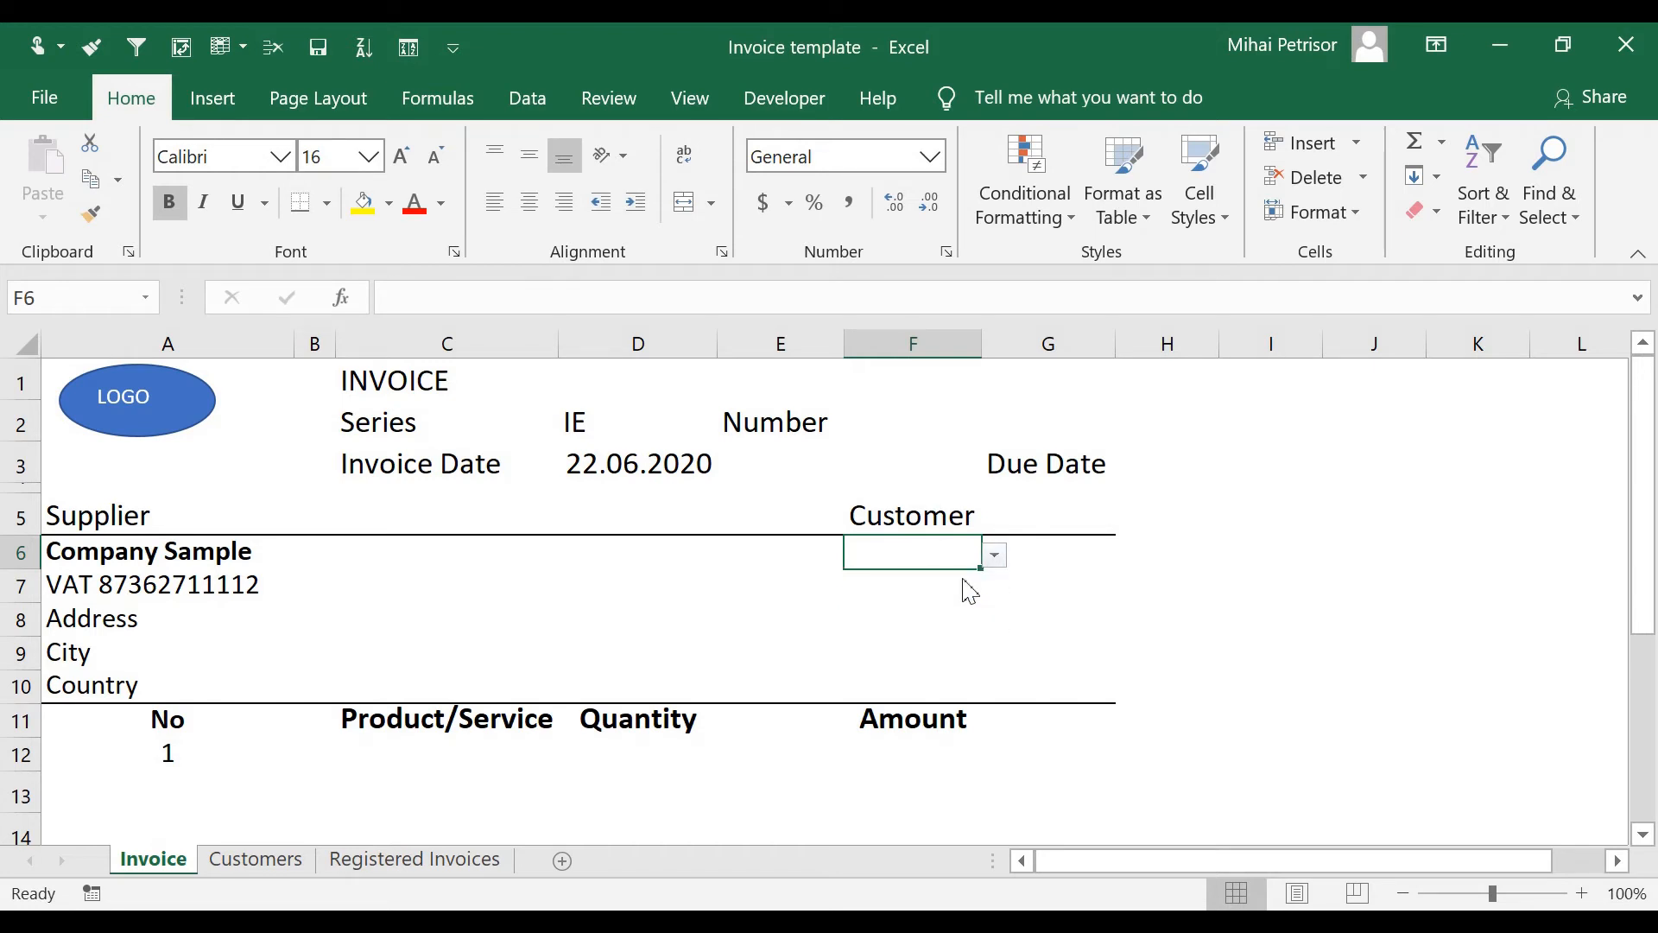
click(996, 555)
click(974, 611)
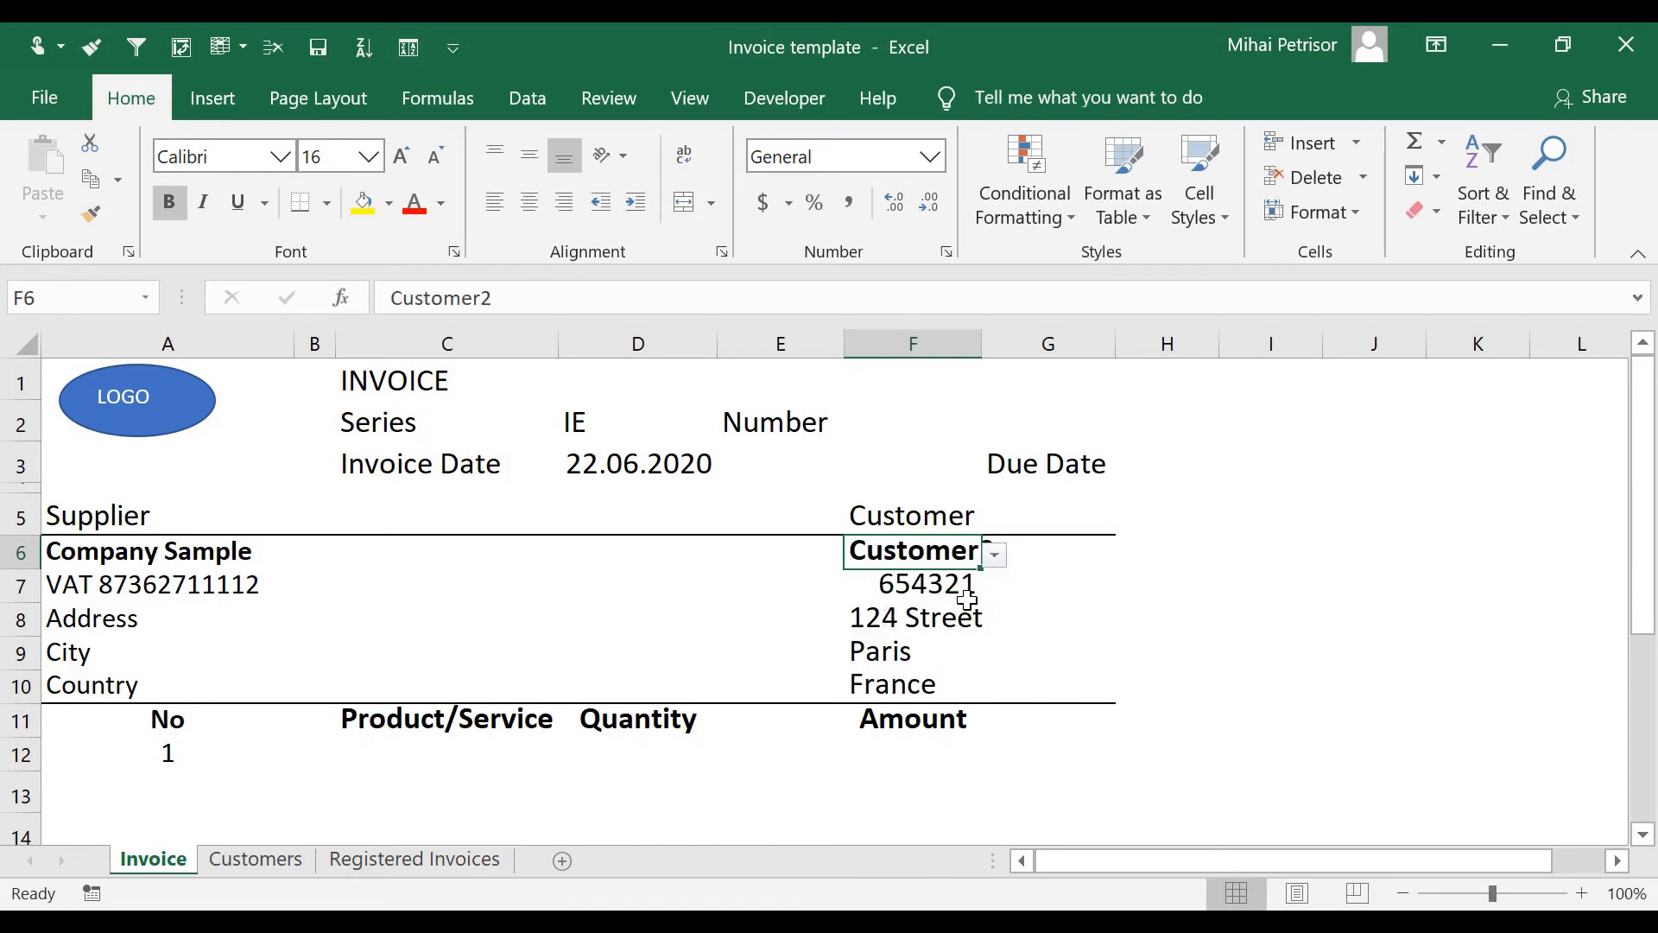
click(996, 555)
click(965, 625)
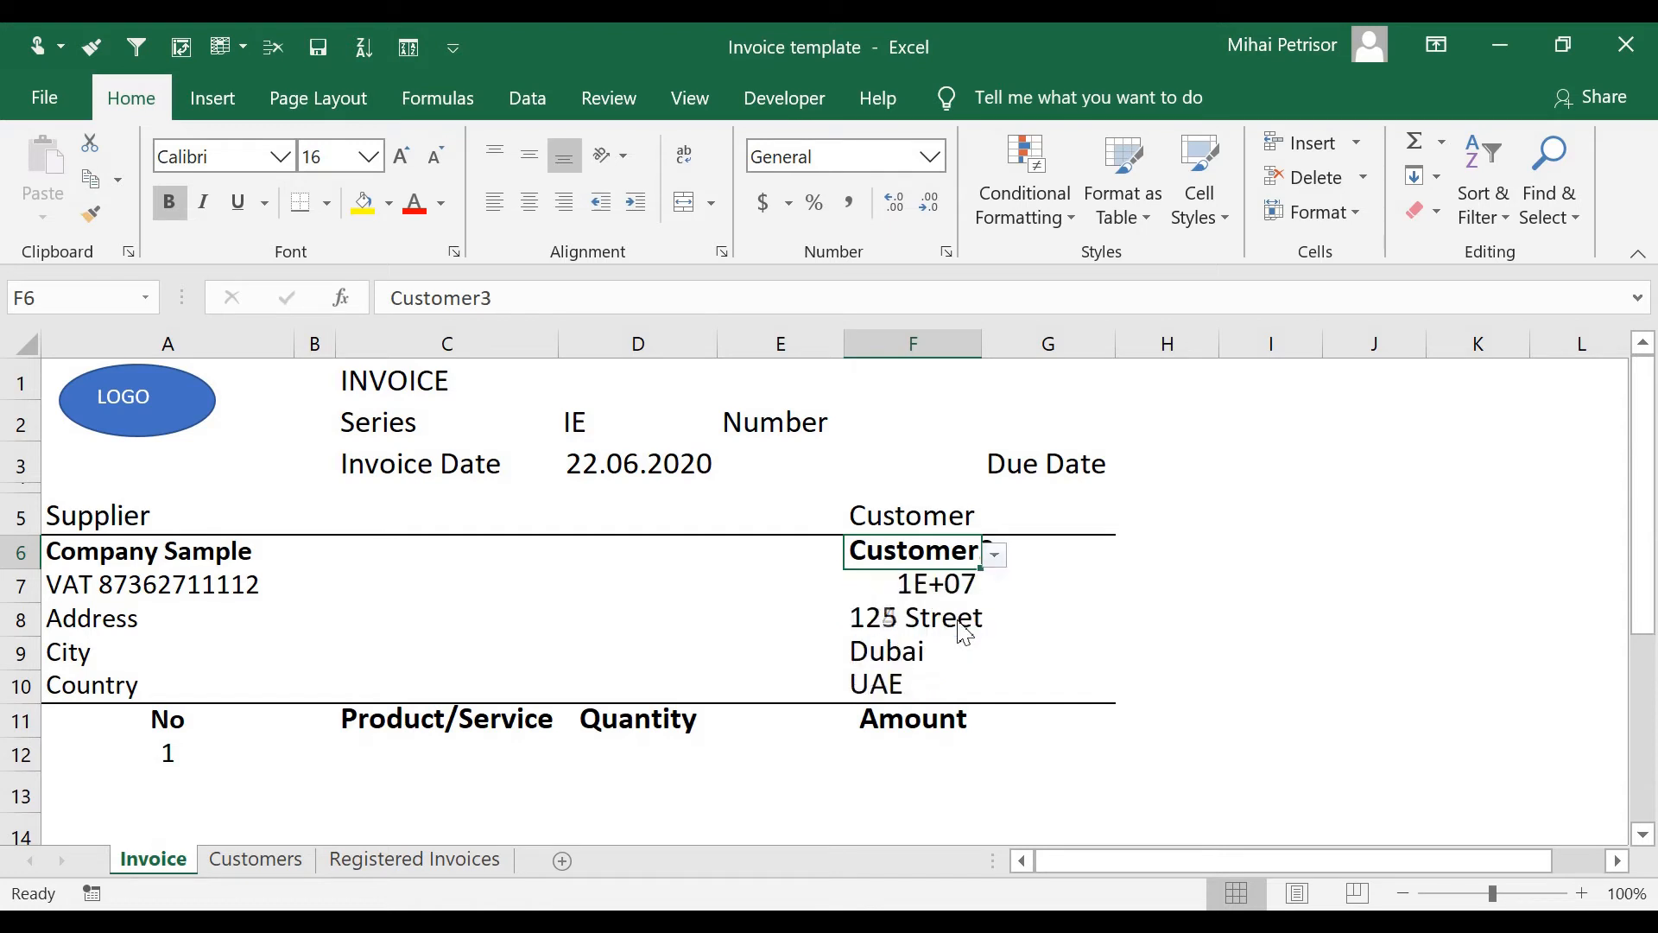
Reduce the font size of the customer VAT number in F7 to 14.
click(966, 596)
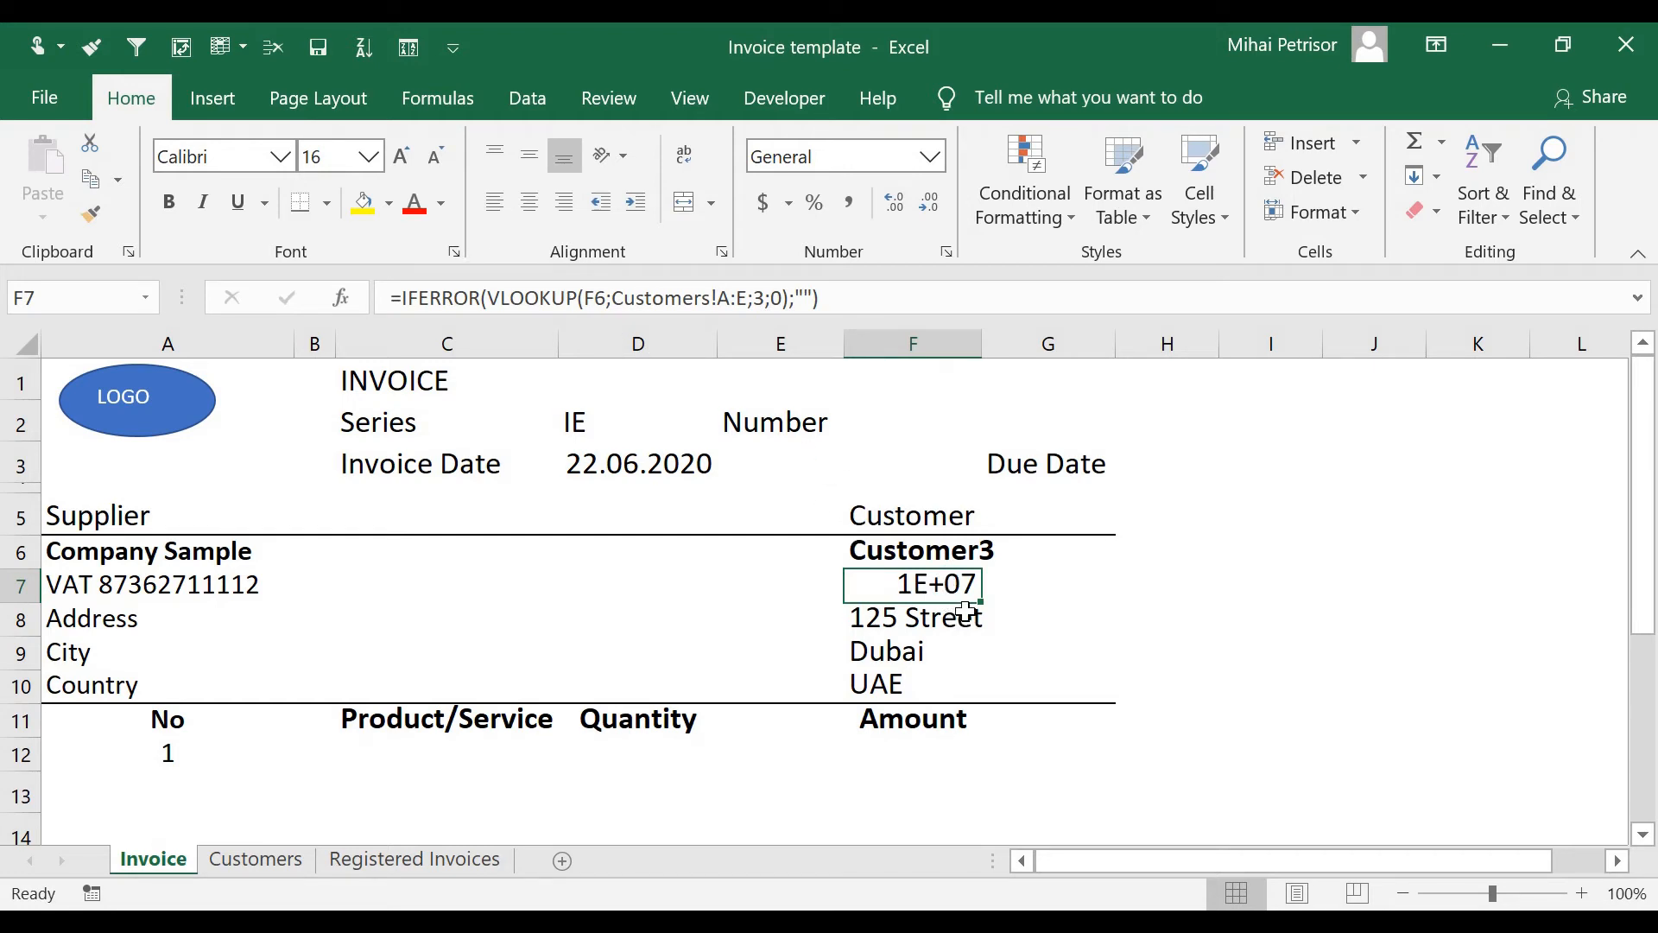
click(438, 158)
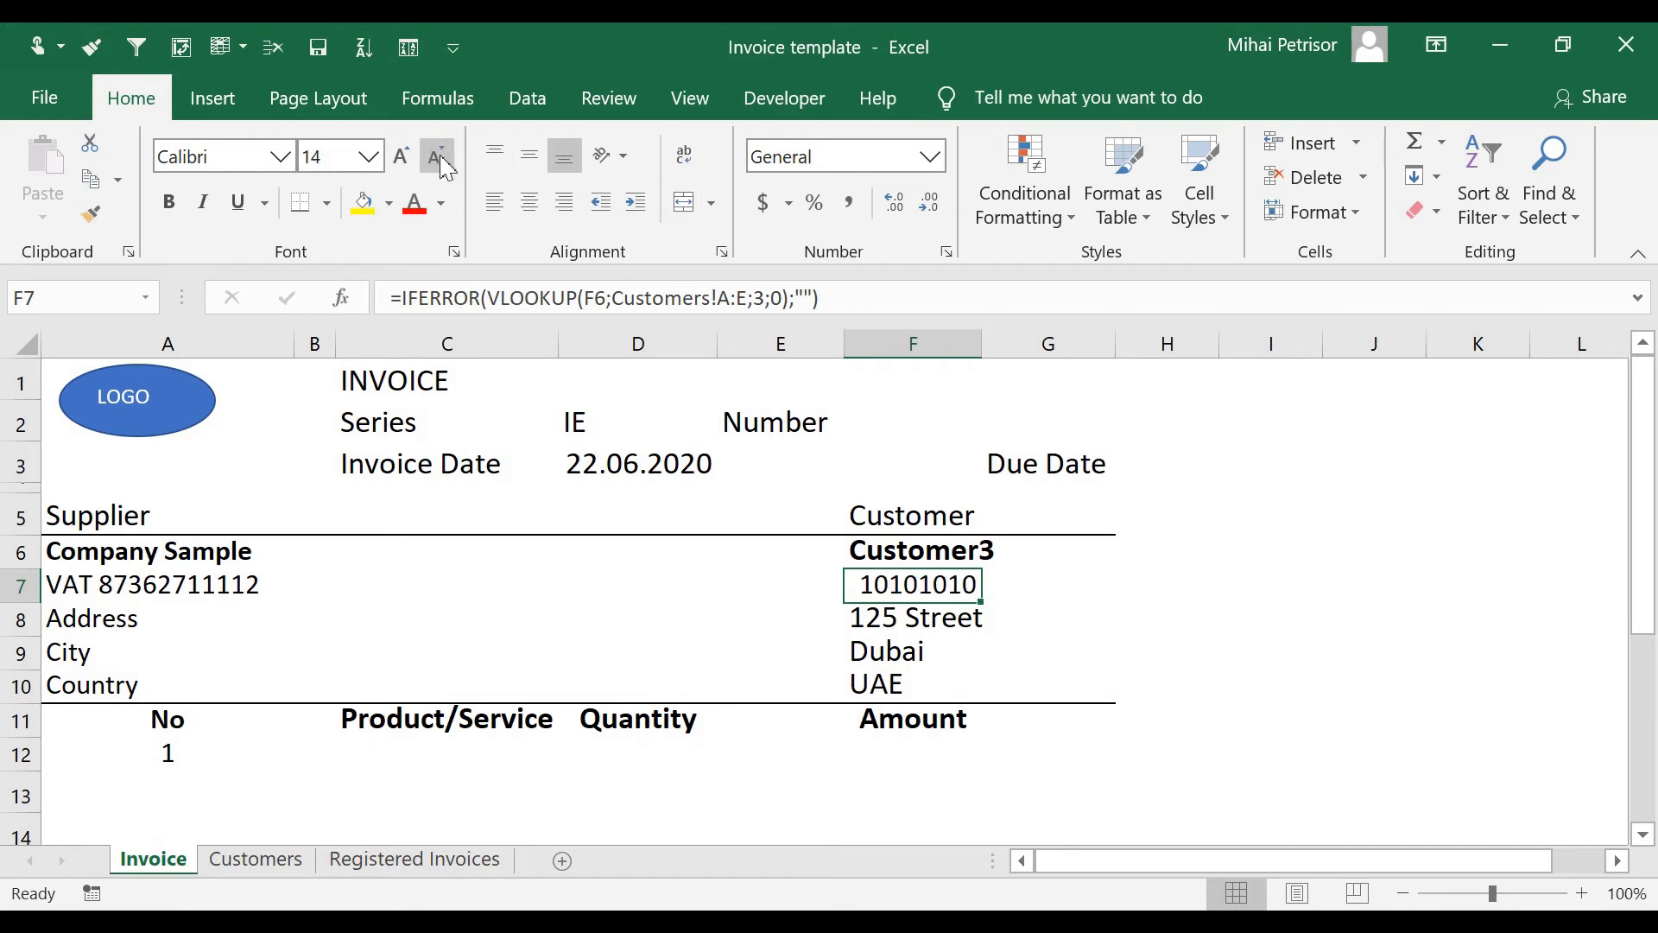
click(907, 629)
key(Up)
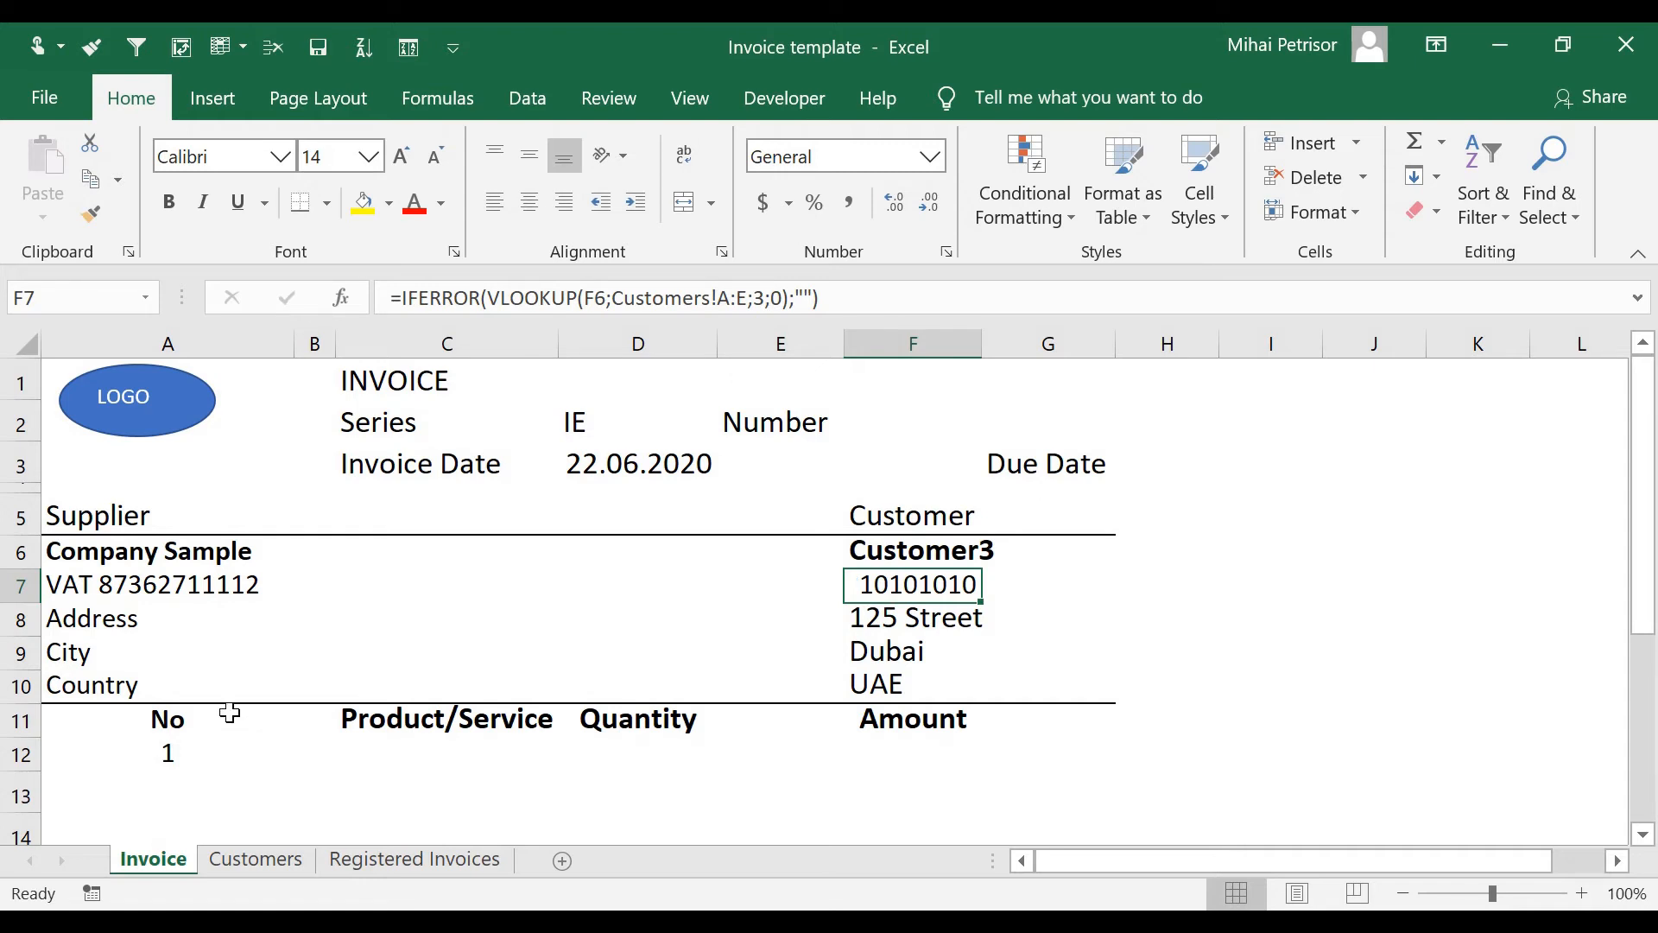
Add a "Payment Term" header in cell F1 of the Customers sheet and fit column F to its text.
click(260, 863)
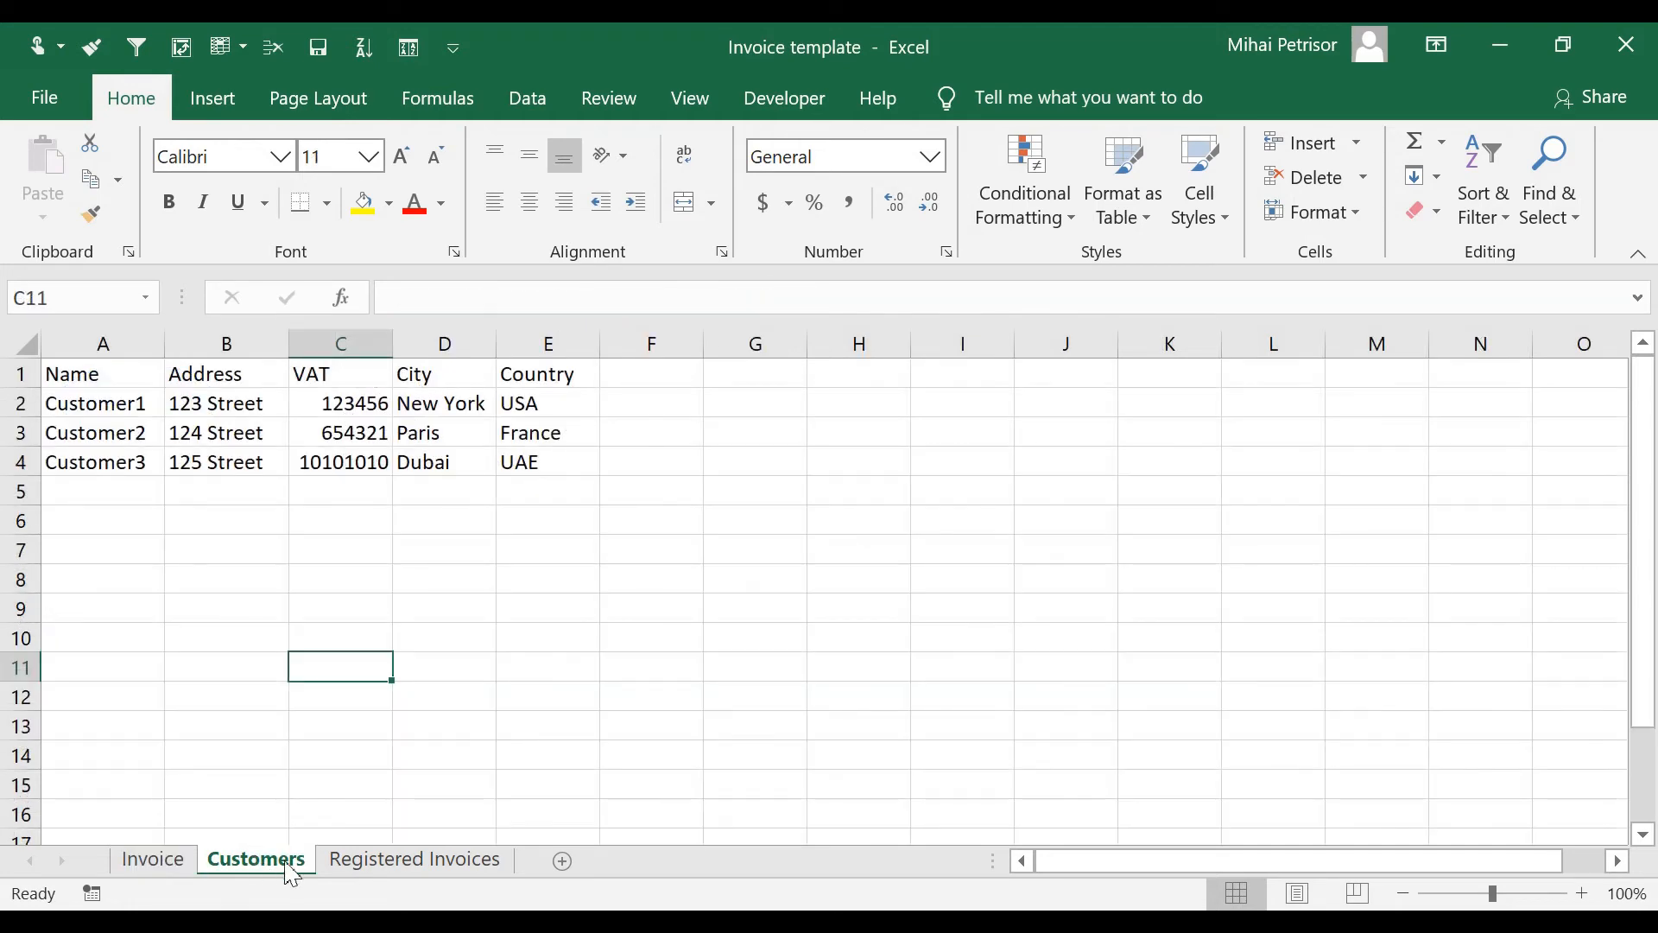
click(676, 372)
text(Pa)
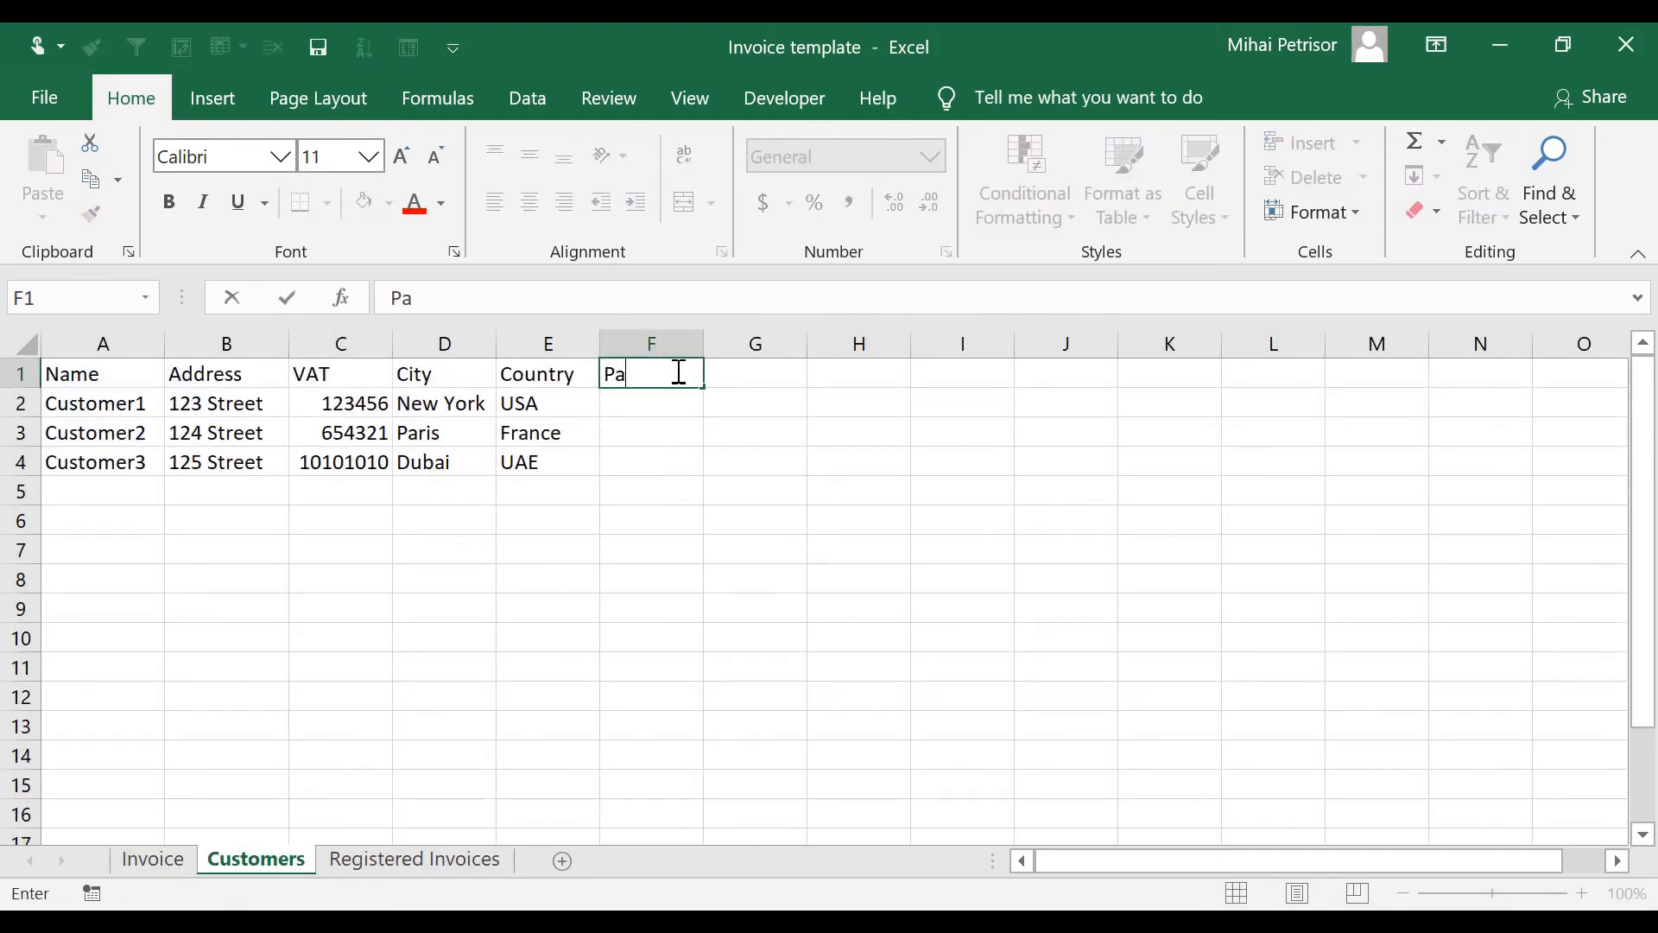
text(yment Term)
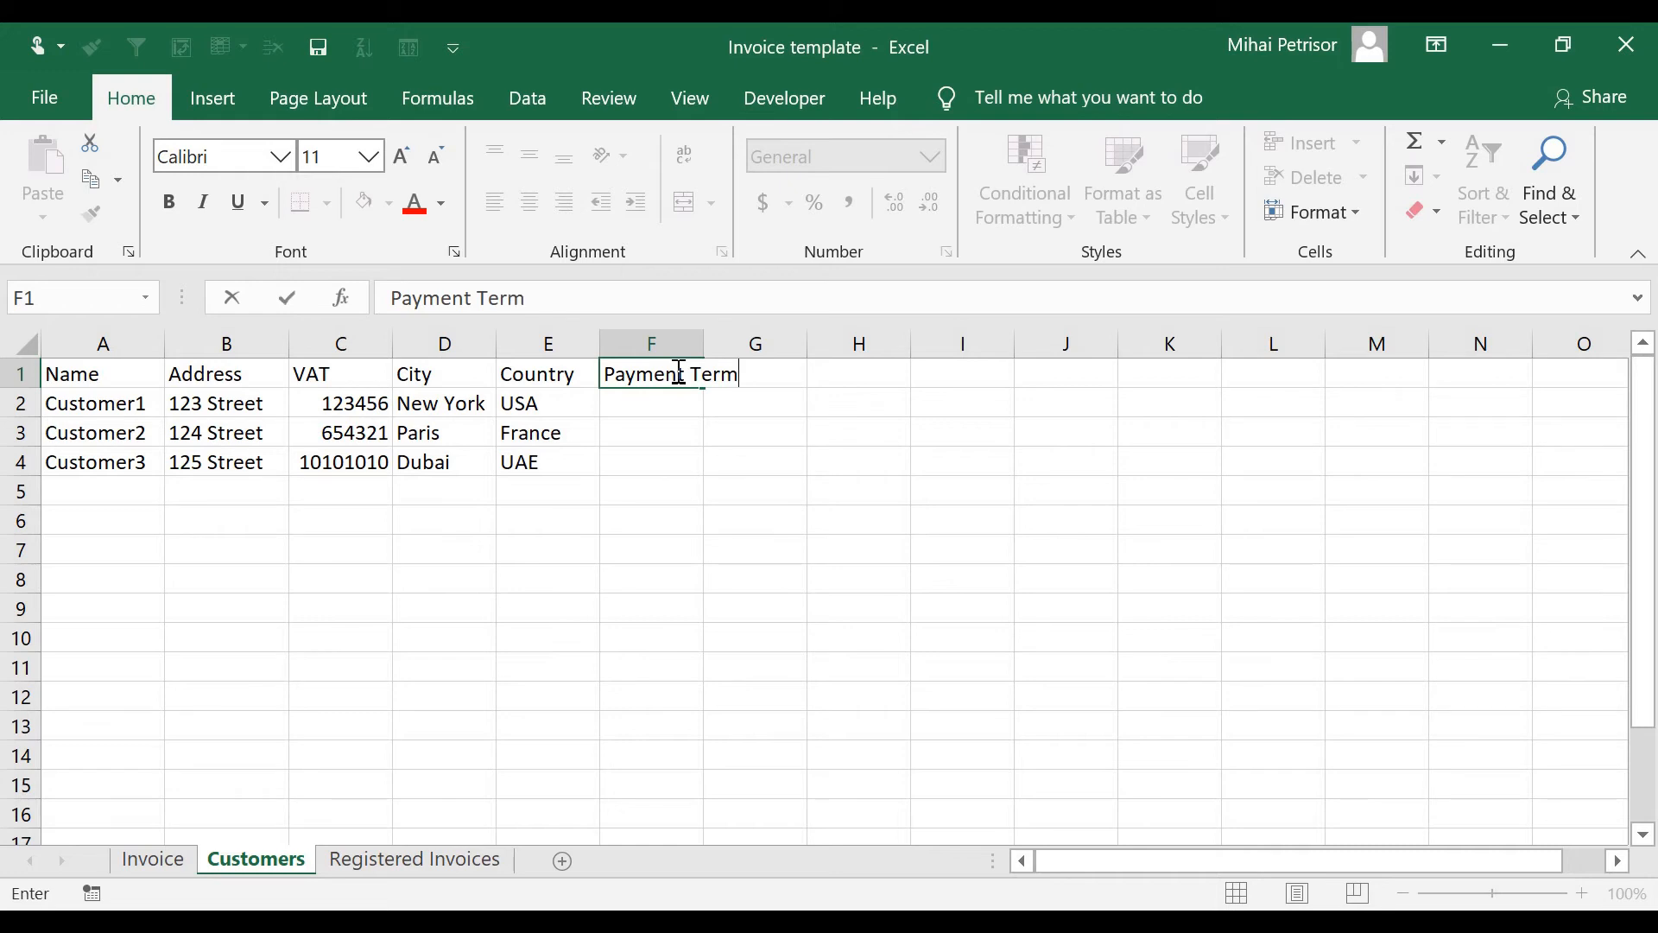
key(Return)
double_click(703, 343)
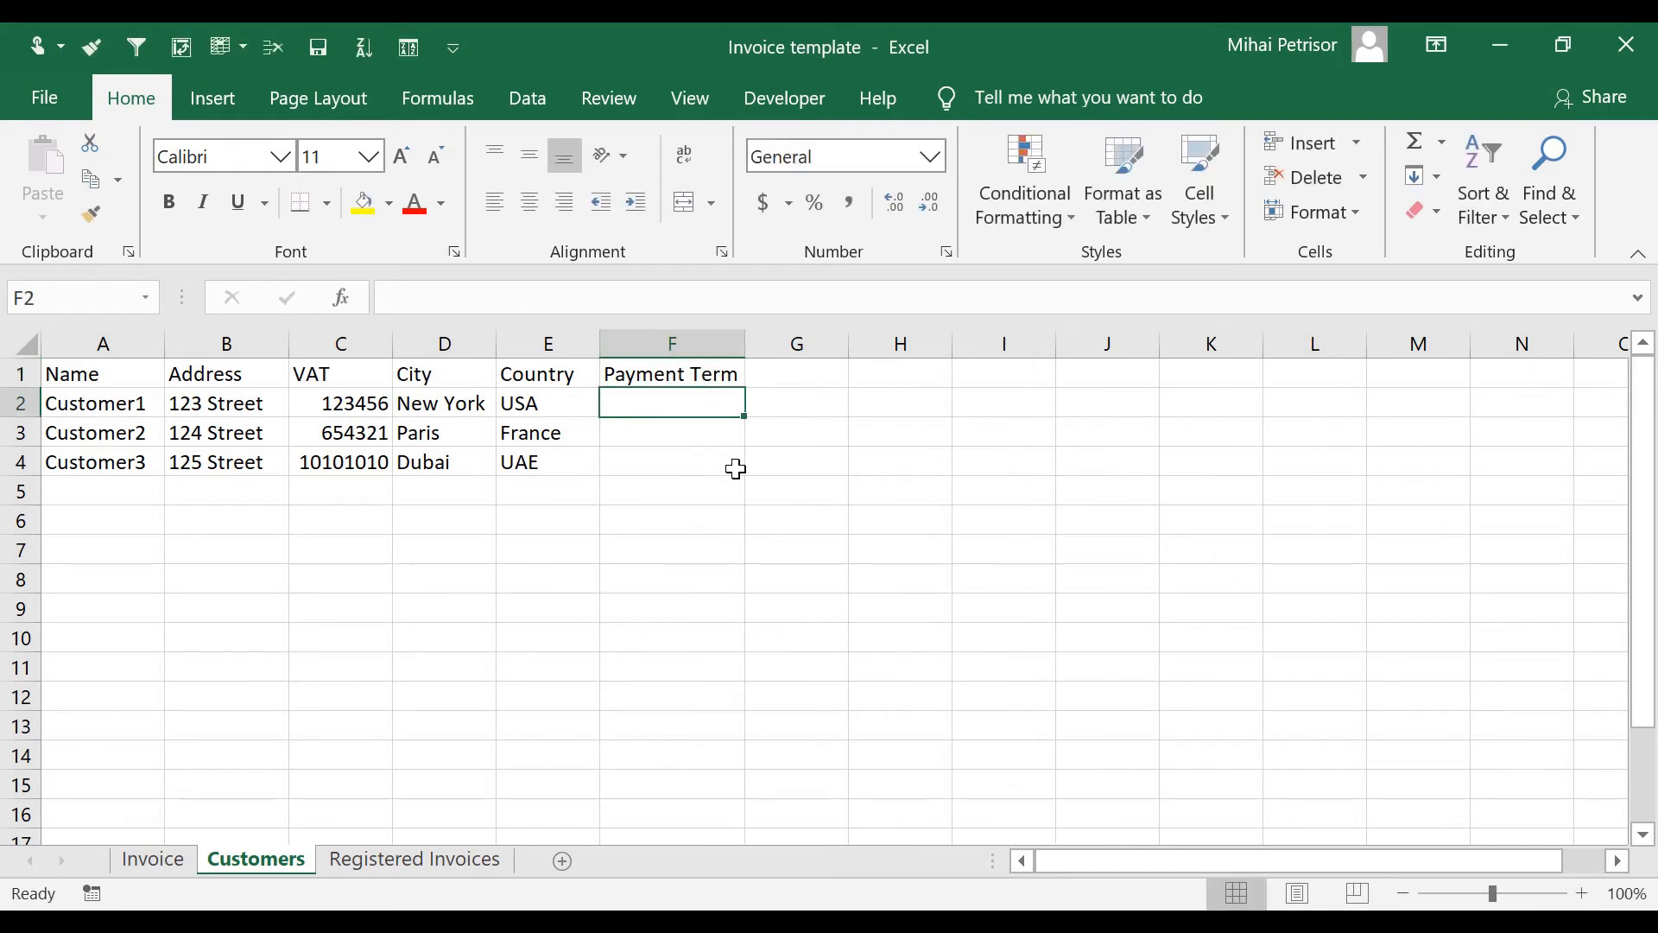
Enter the payment terms 30, 15 and 7 for Customer1, Customer2 and Customer3 in cells F2 to F4.
text(30)
key(Return)
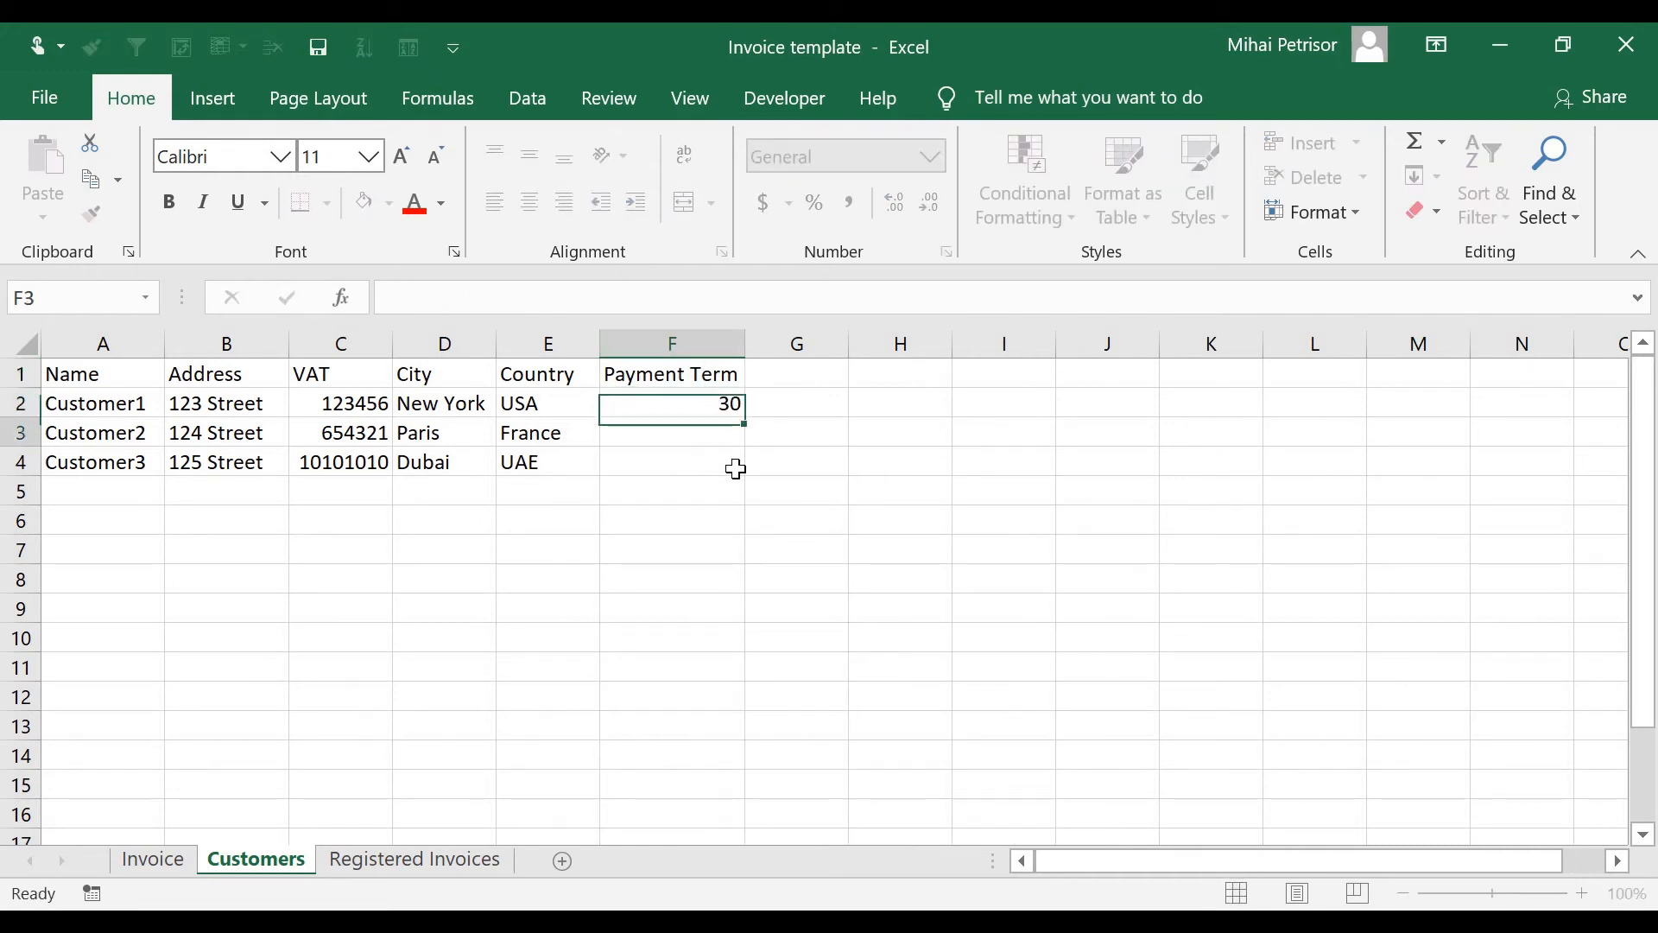
text(15)
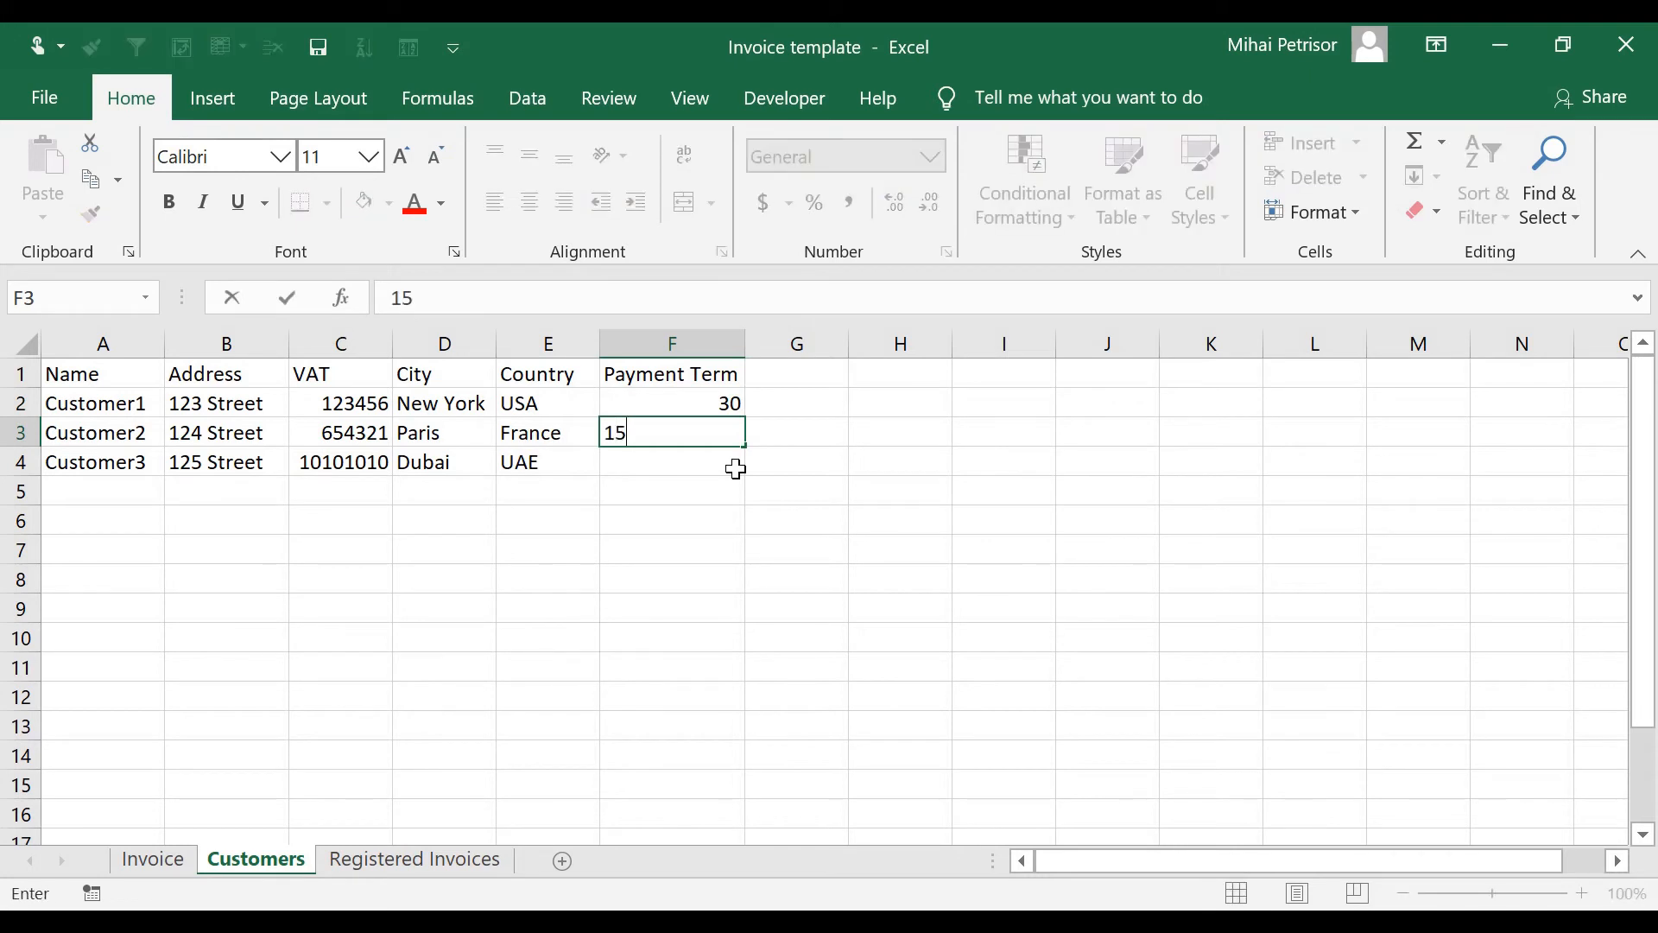
key(Return)
text(7)
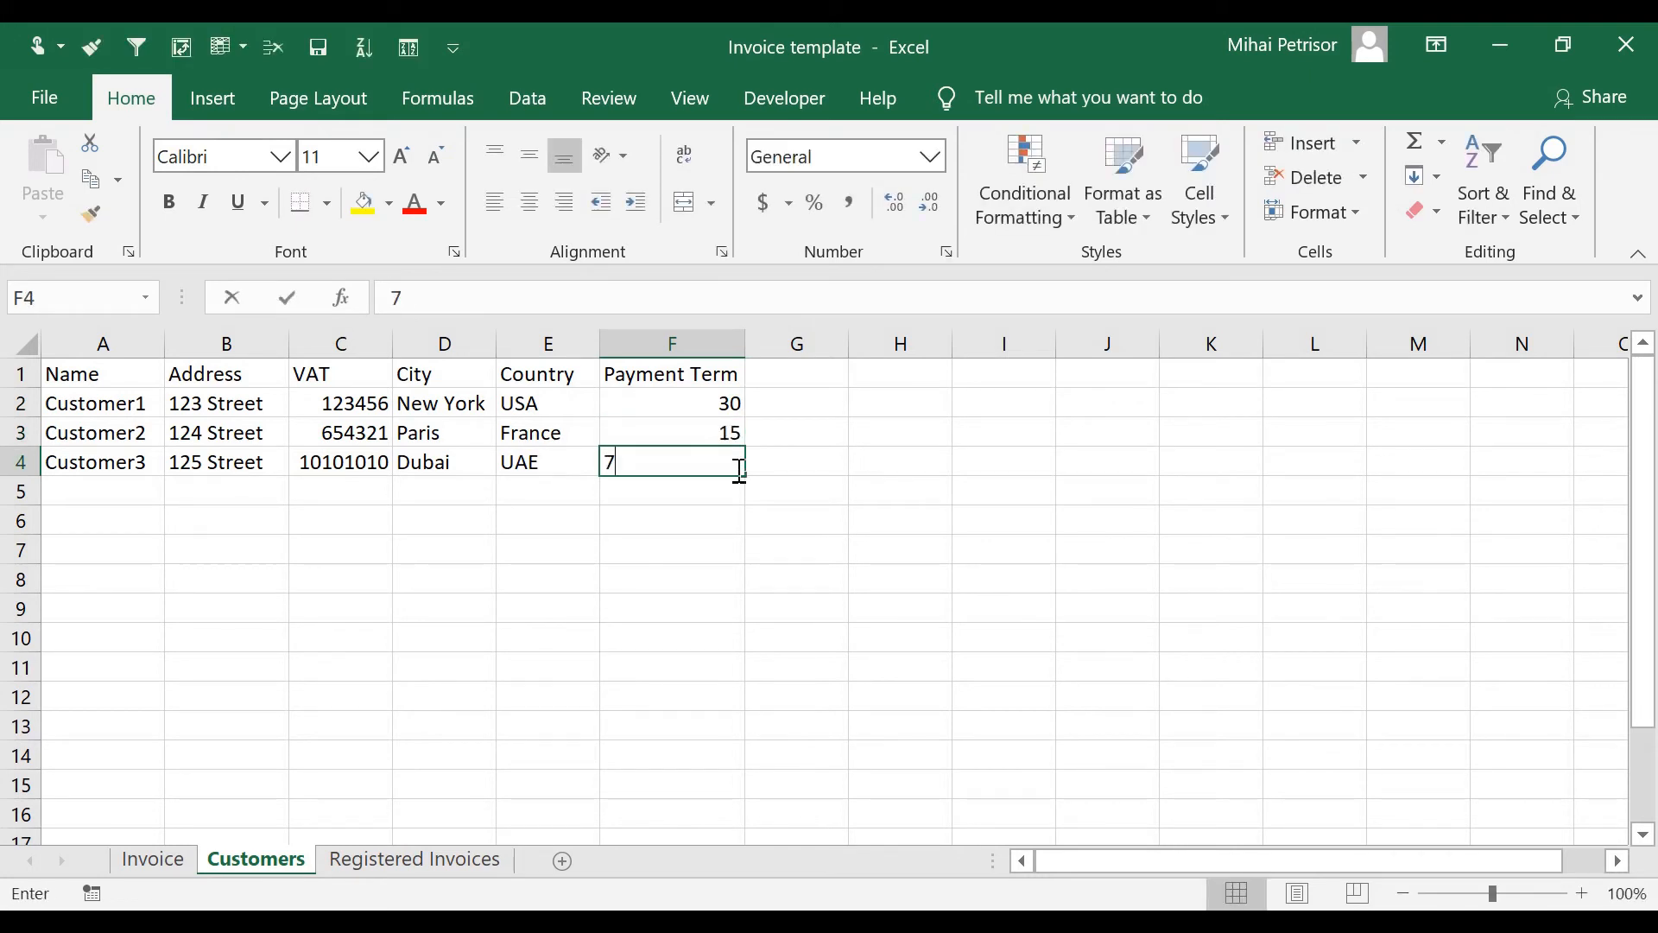
key(Return)
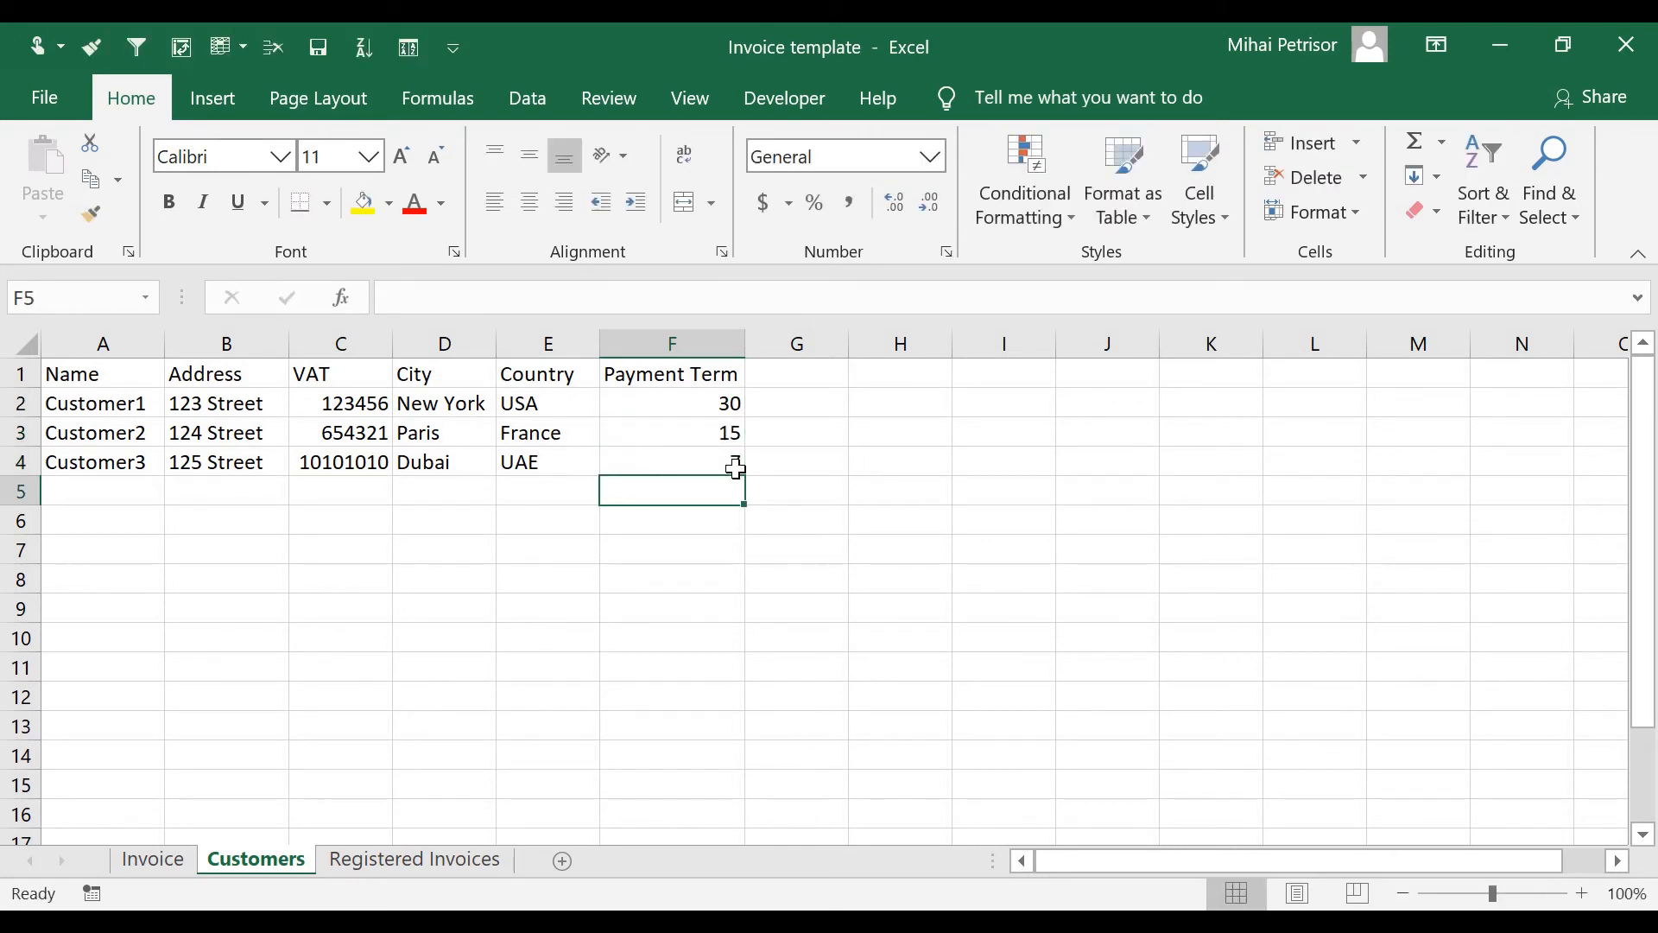
Begin the due date formula in H3 of the Invoice sheet with IFERROR and a VLOOKUP that takes F6 as lookup value.
click(161, 860)
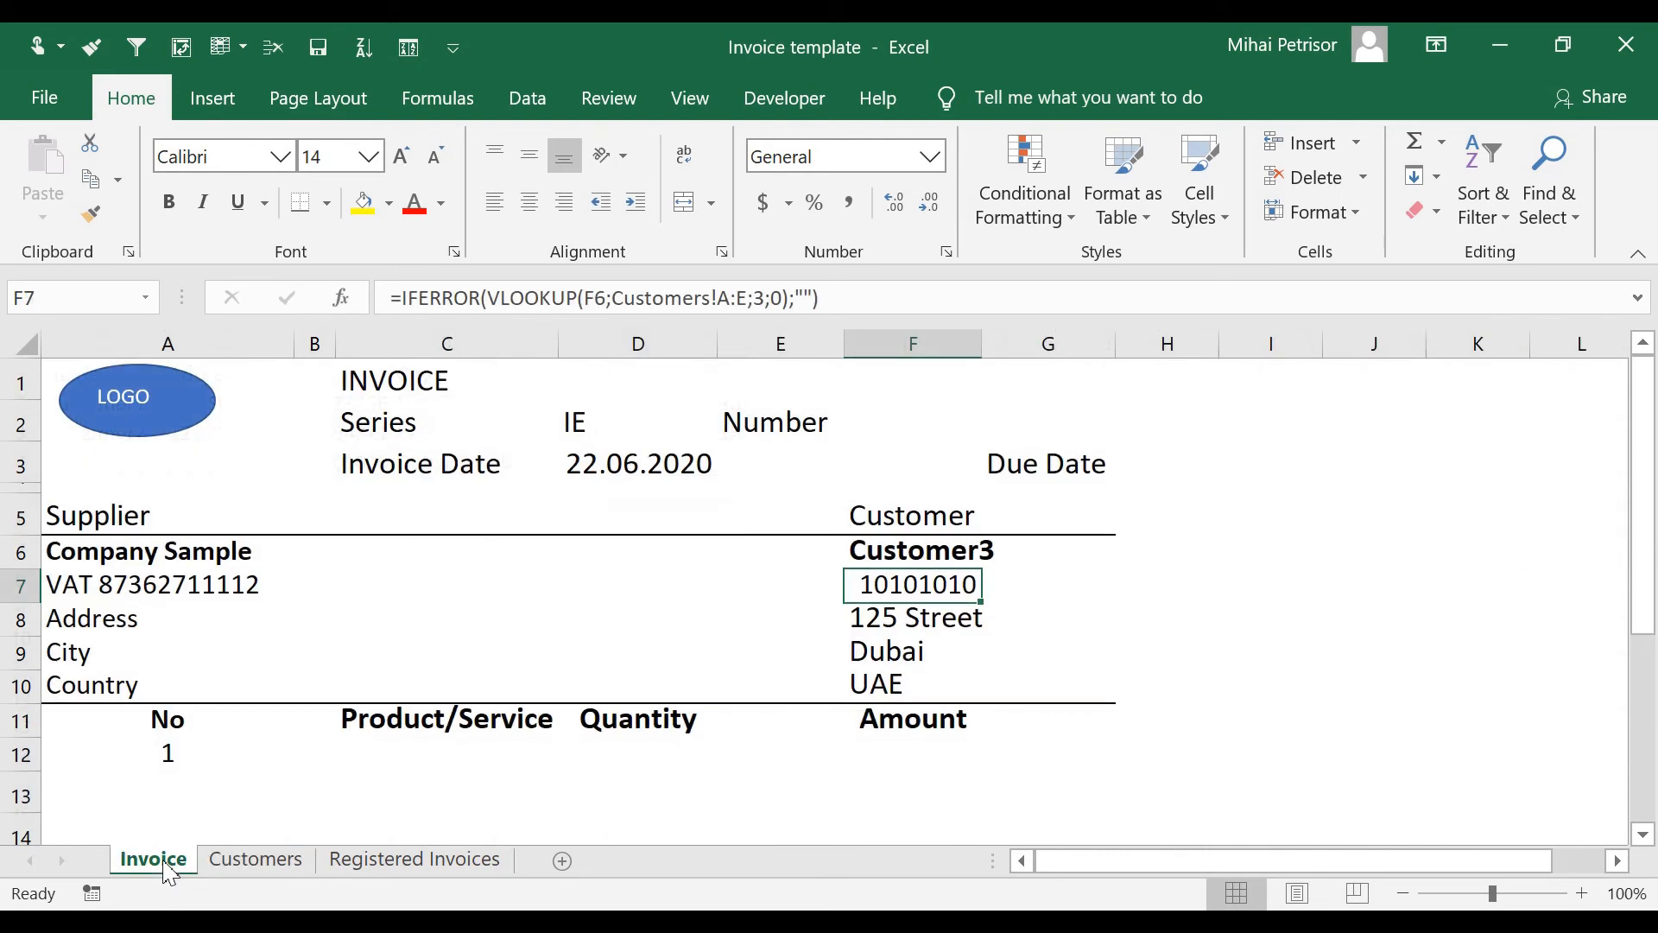
click(1149, 471)
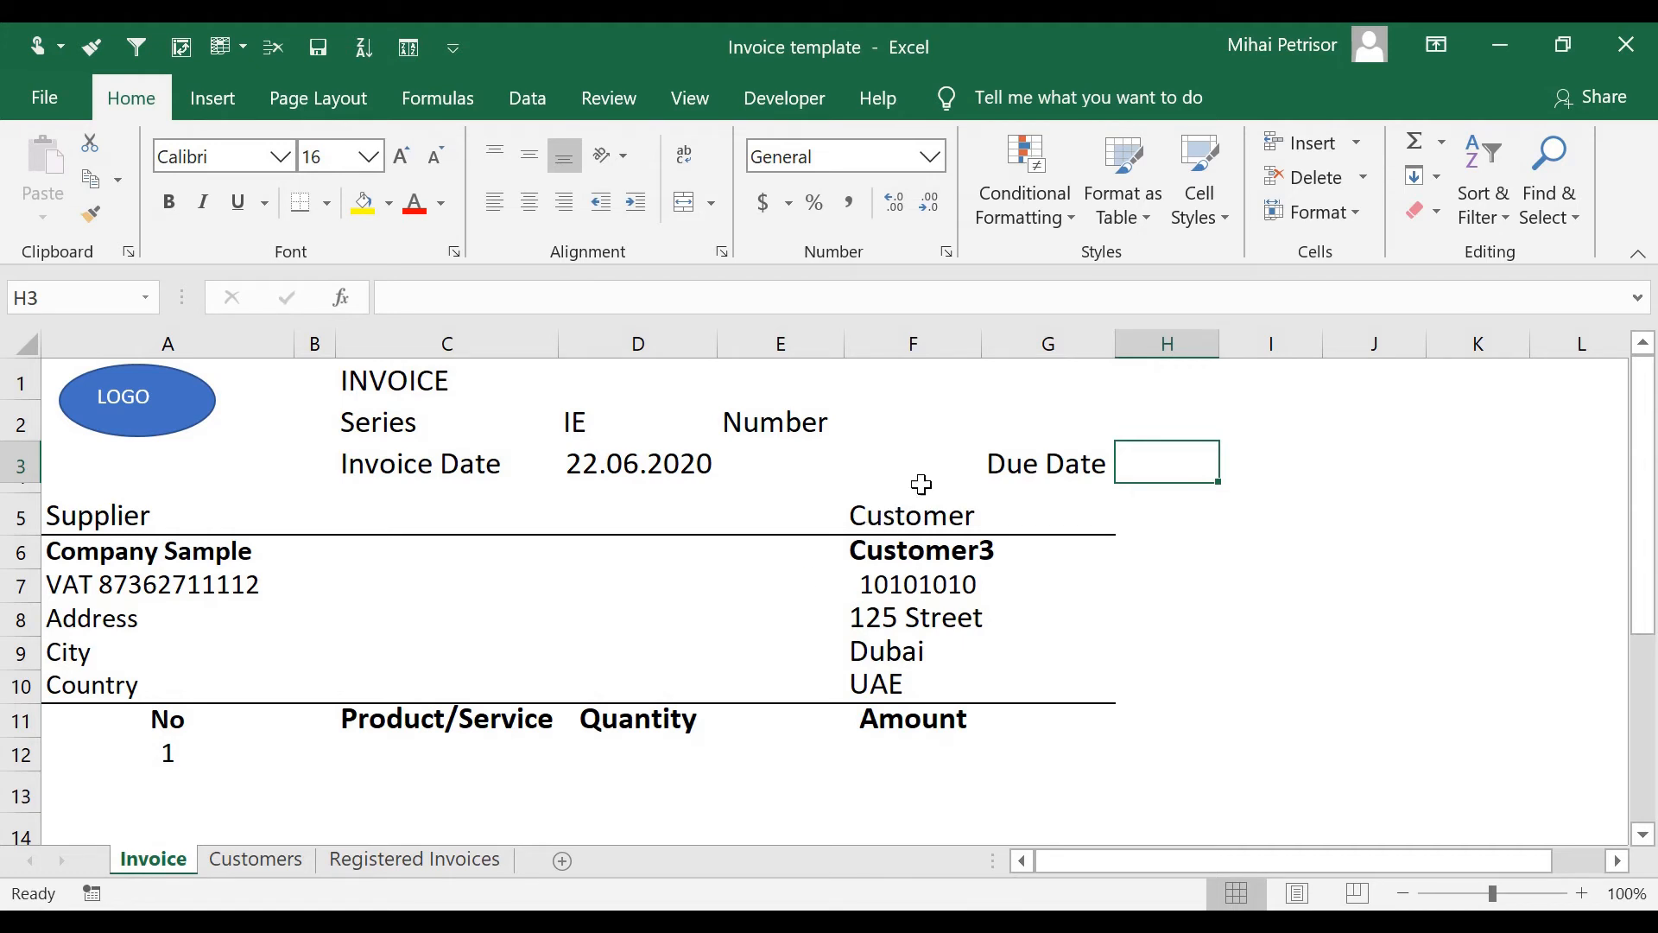
click(1166, 489)
click(1162, 465)
click(246, 860)
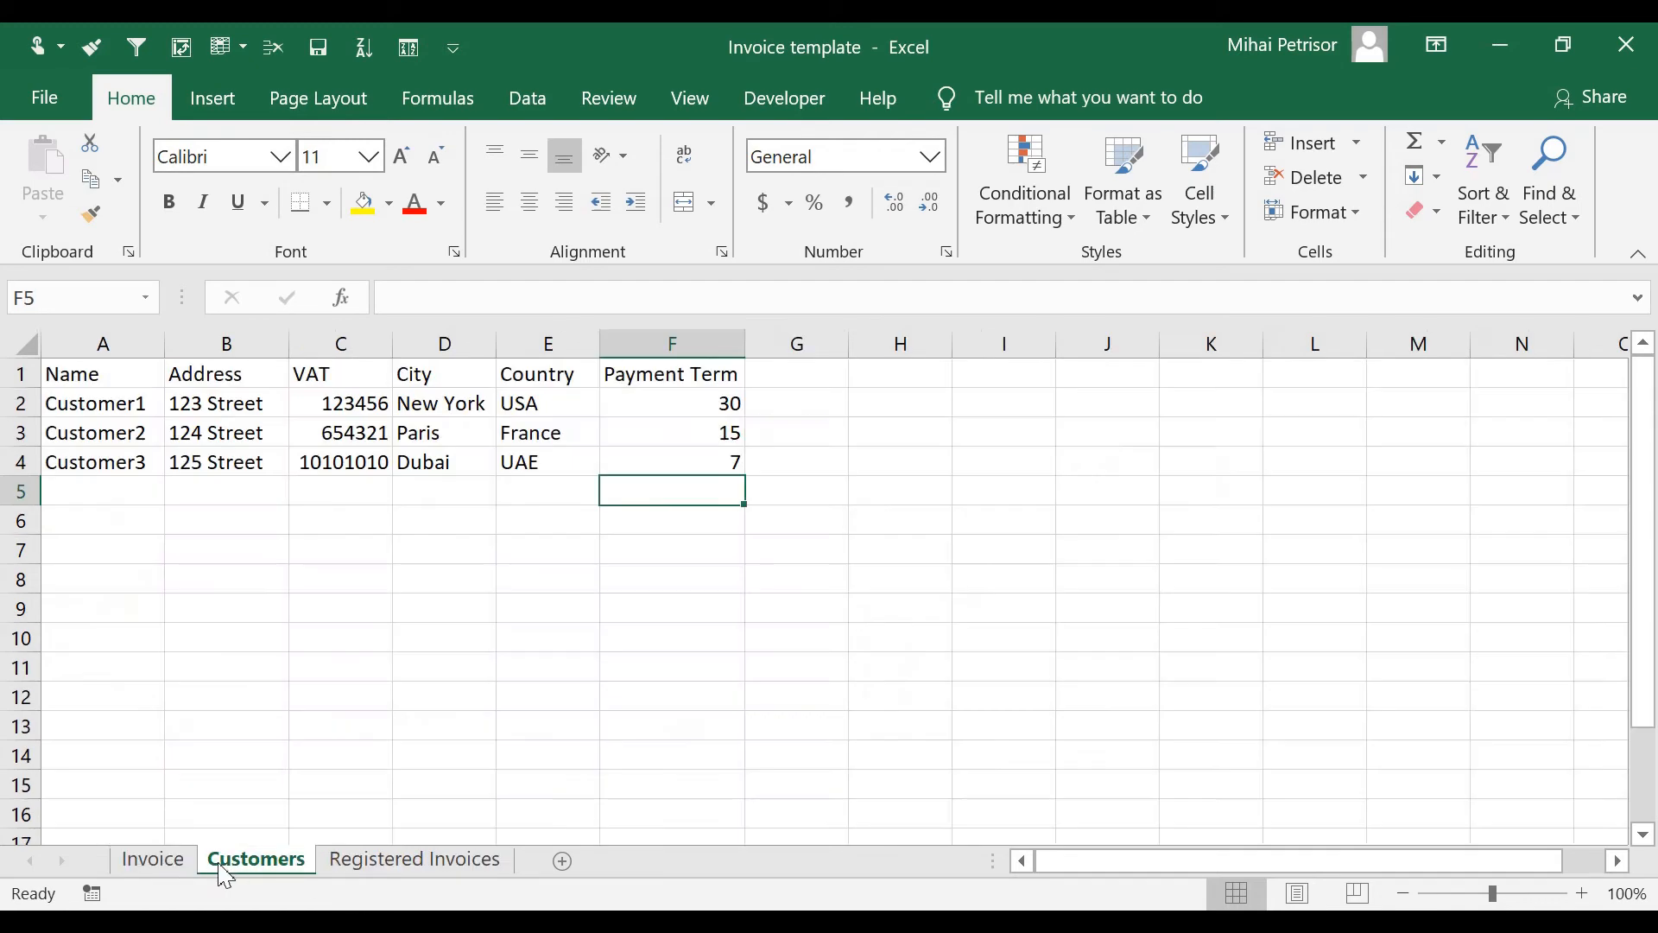
click(157, 860)
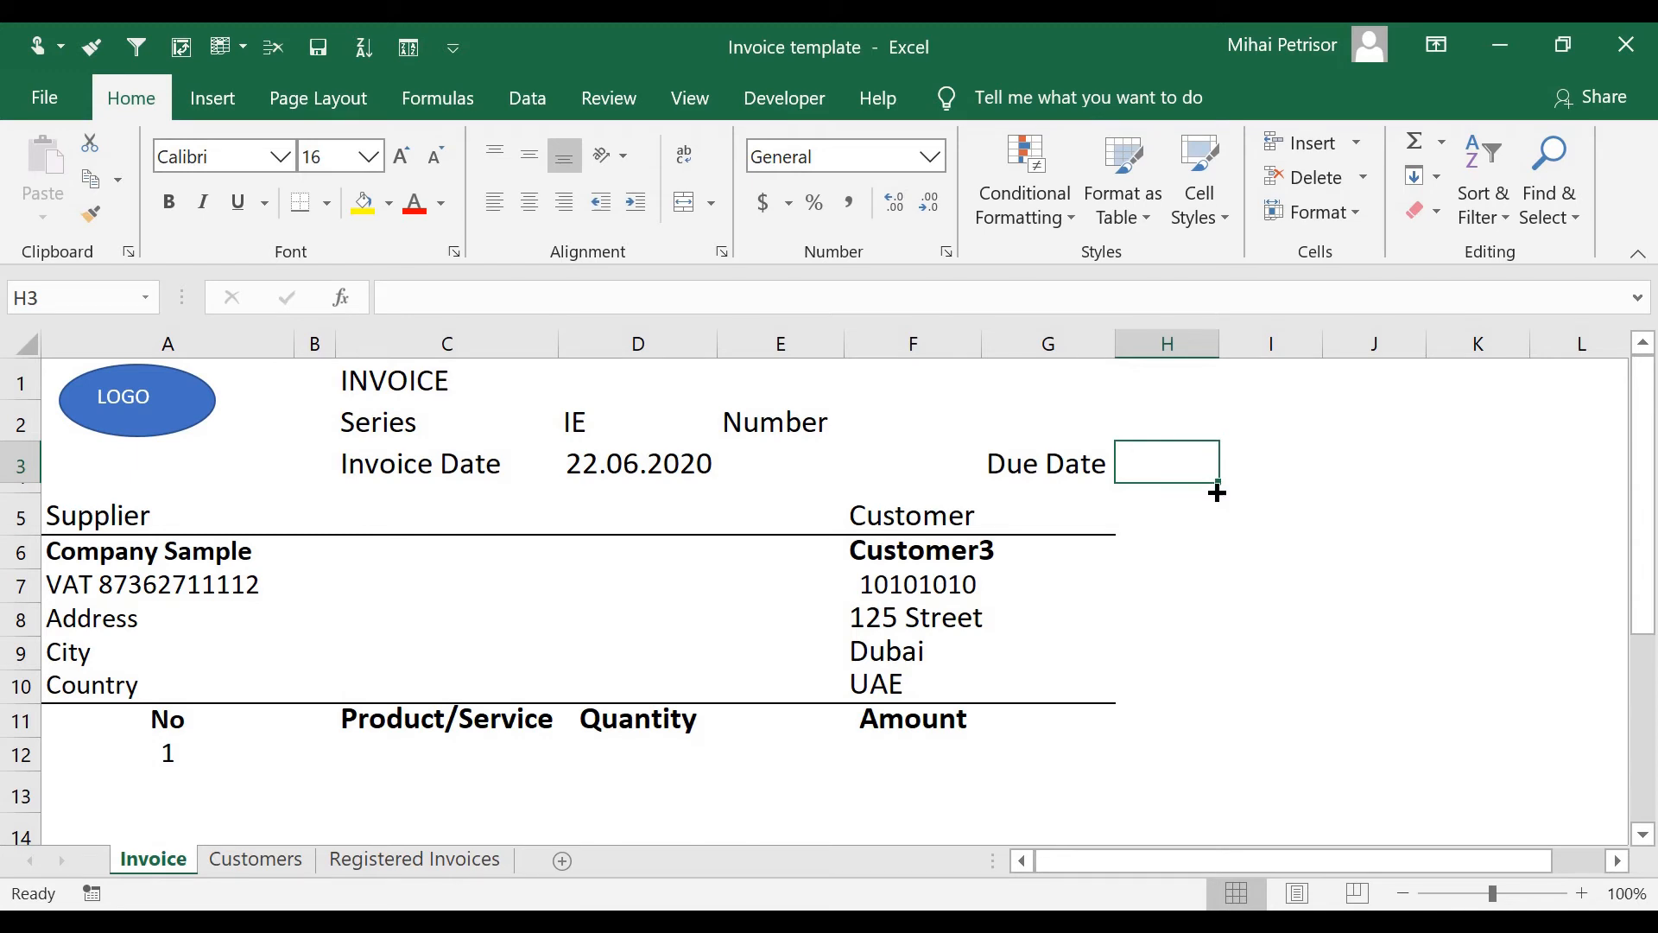
text(=)
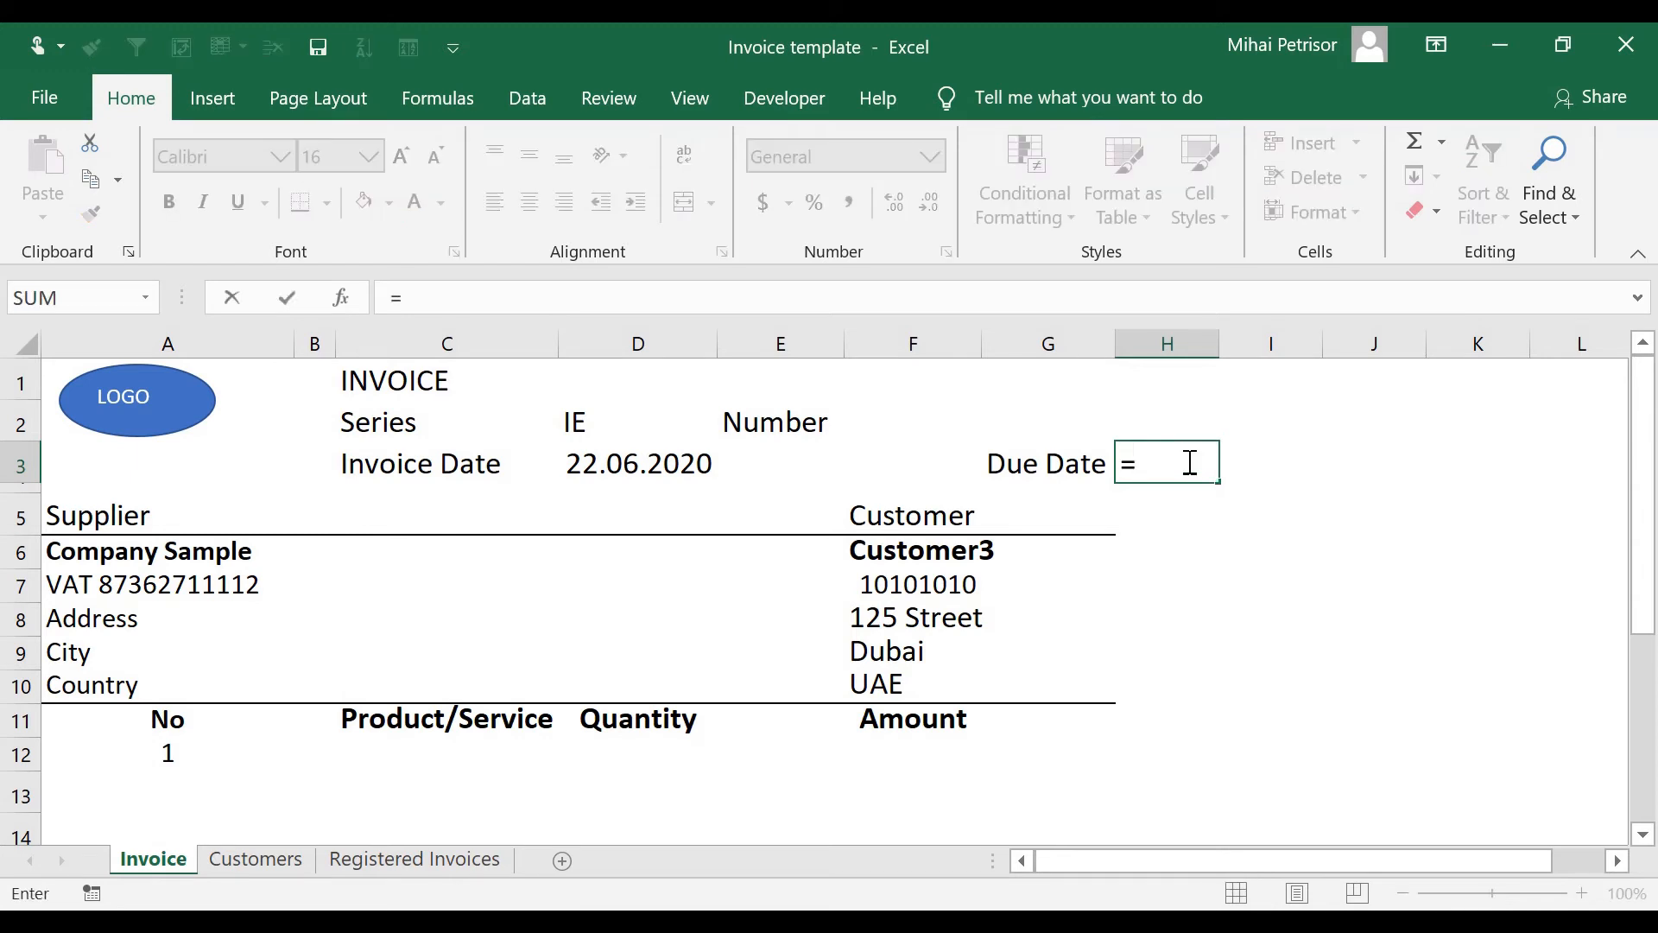
text(ifer)
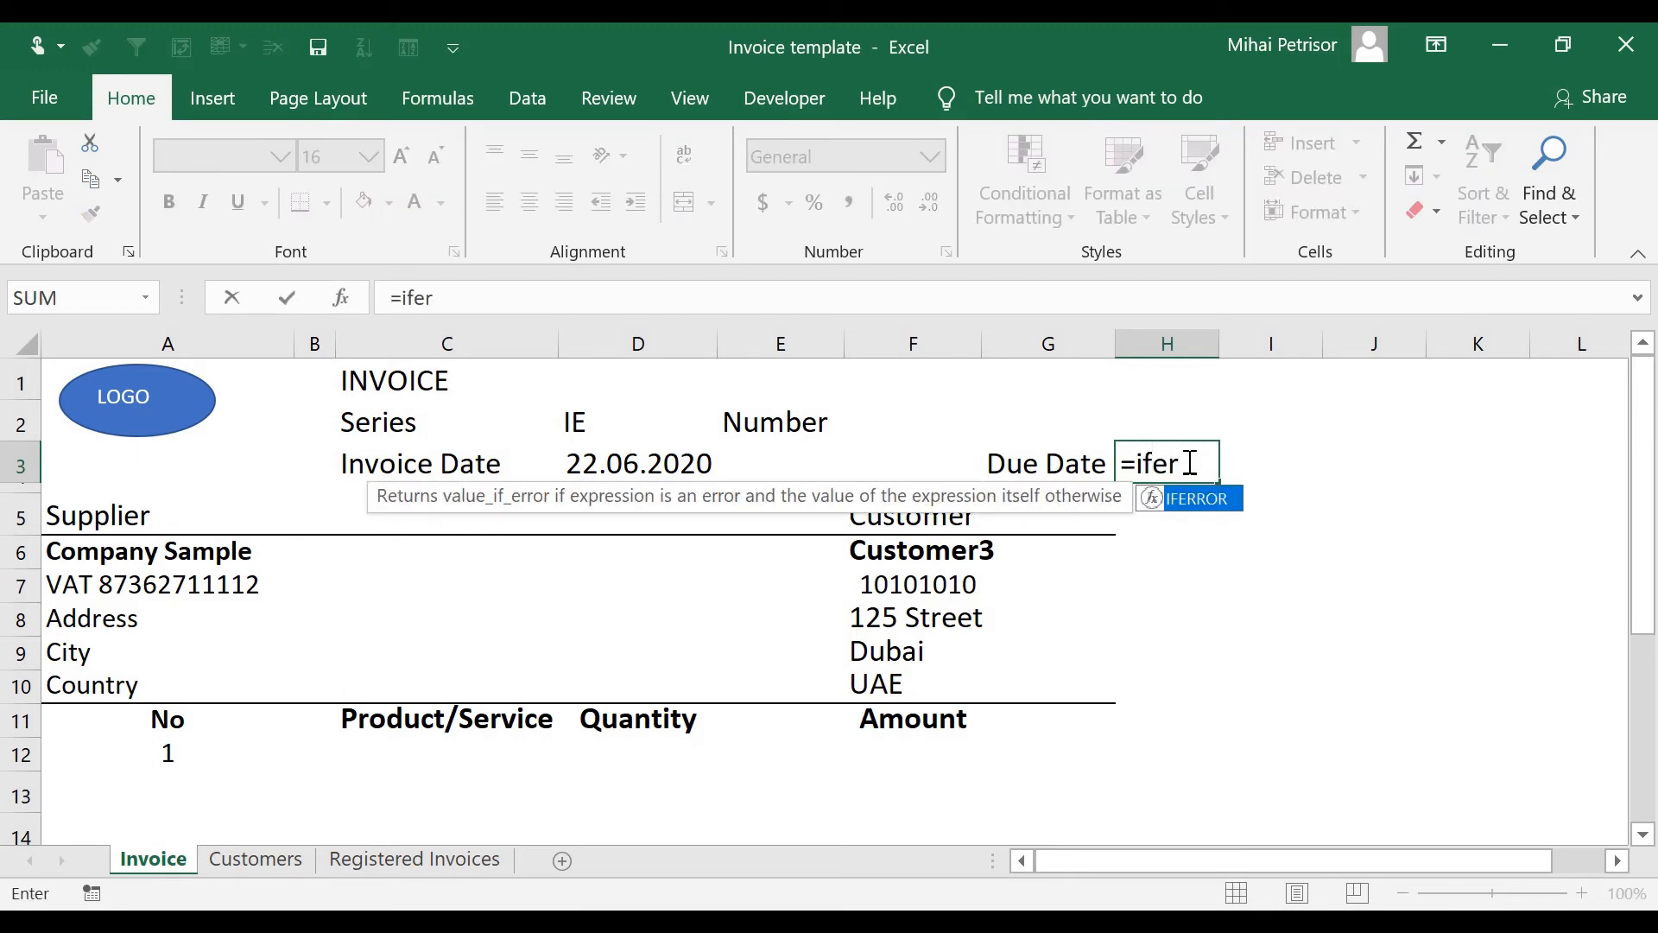
key(Tab)
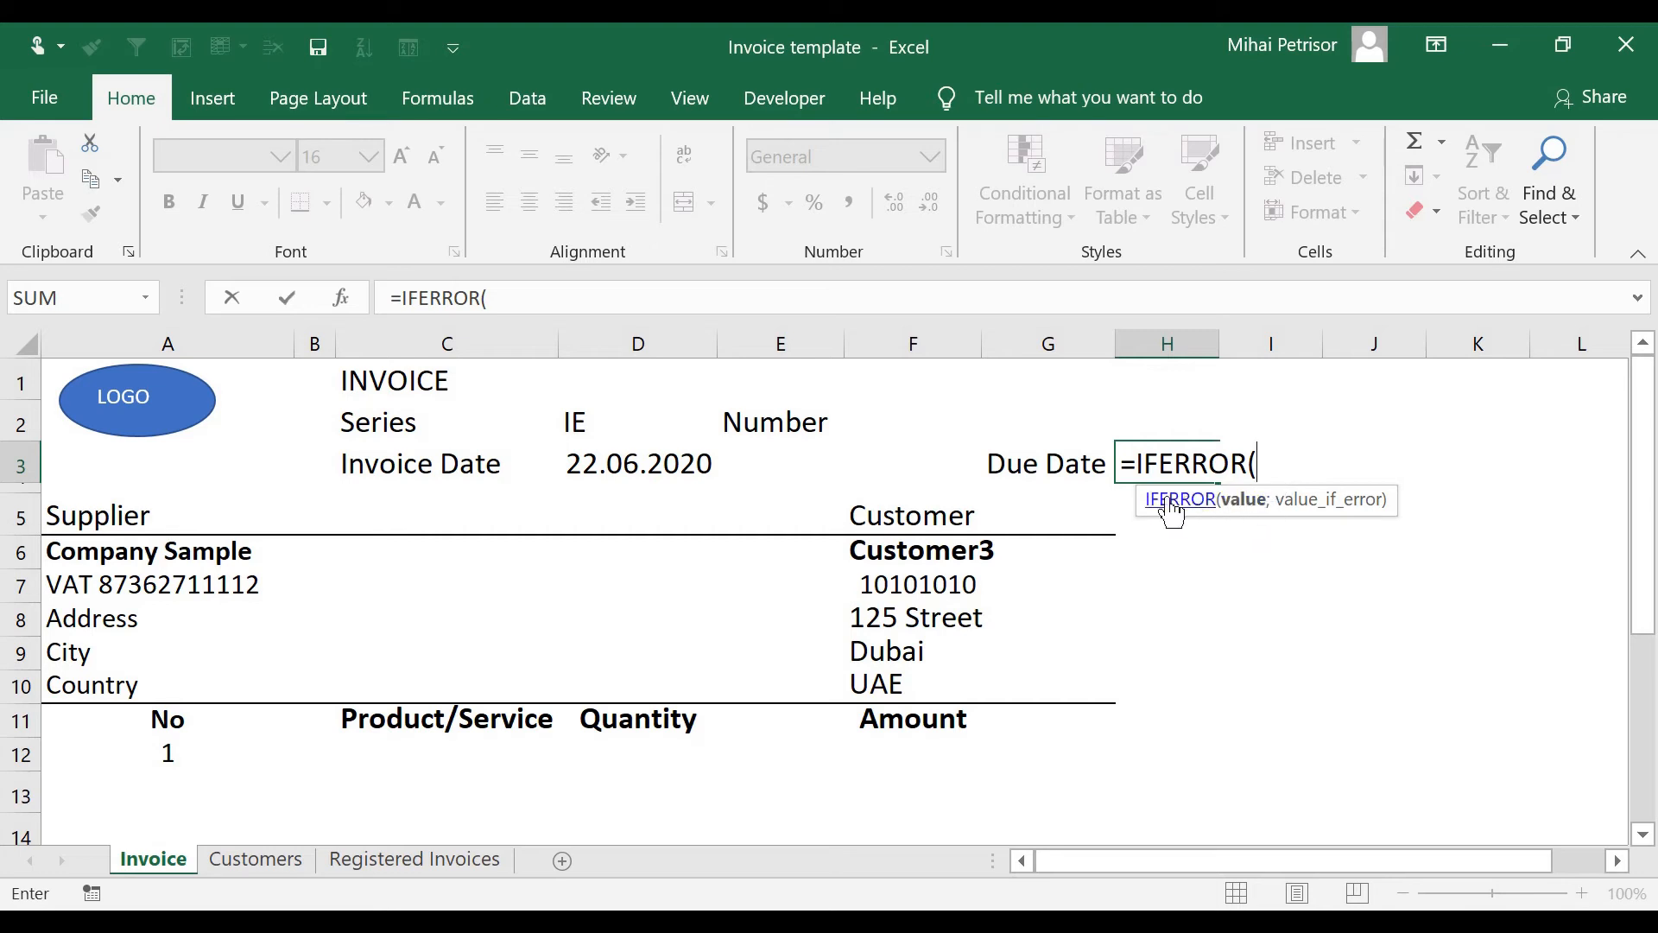
text(v)
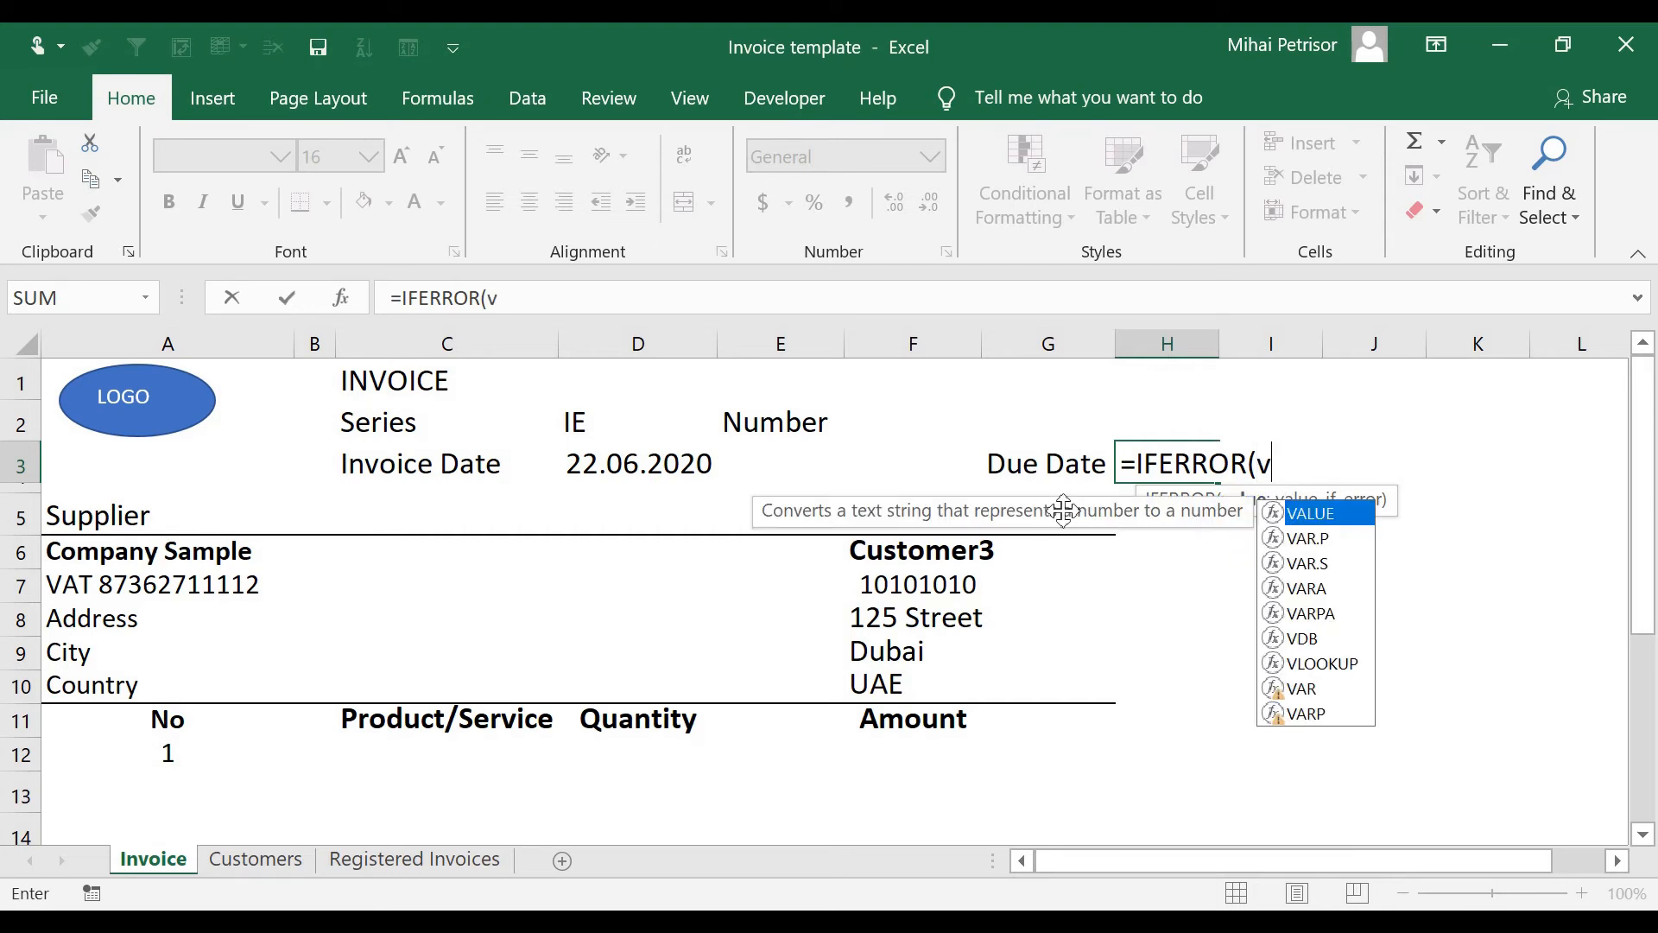
text(lo)
key(Tab)
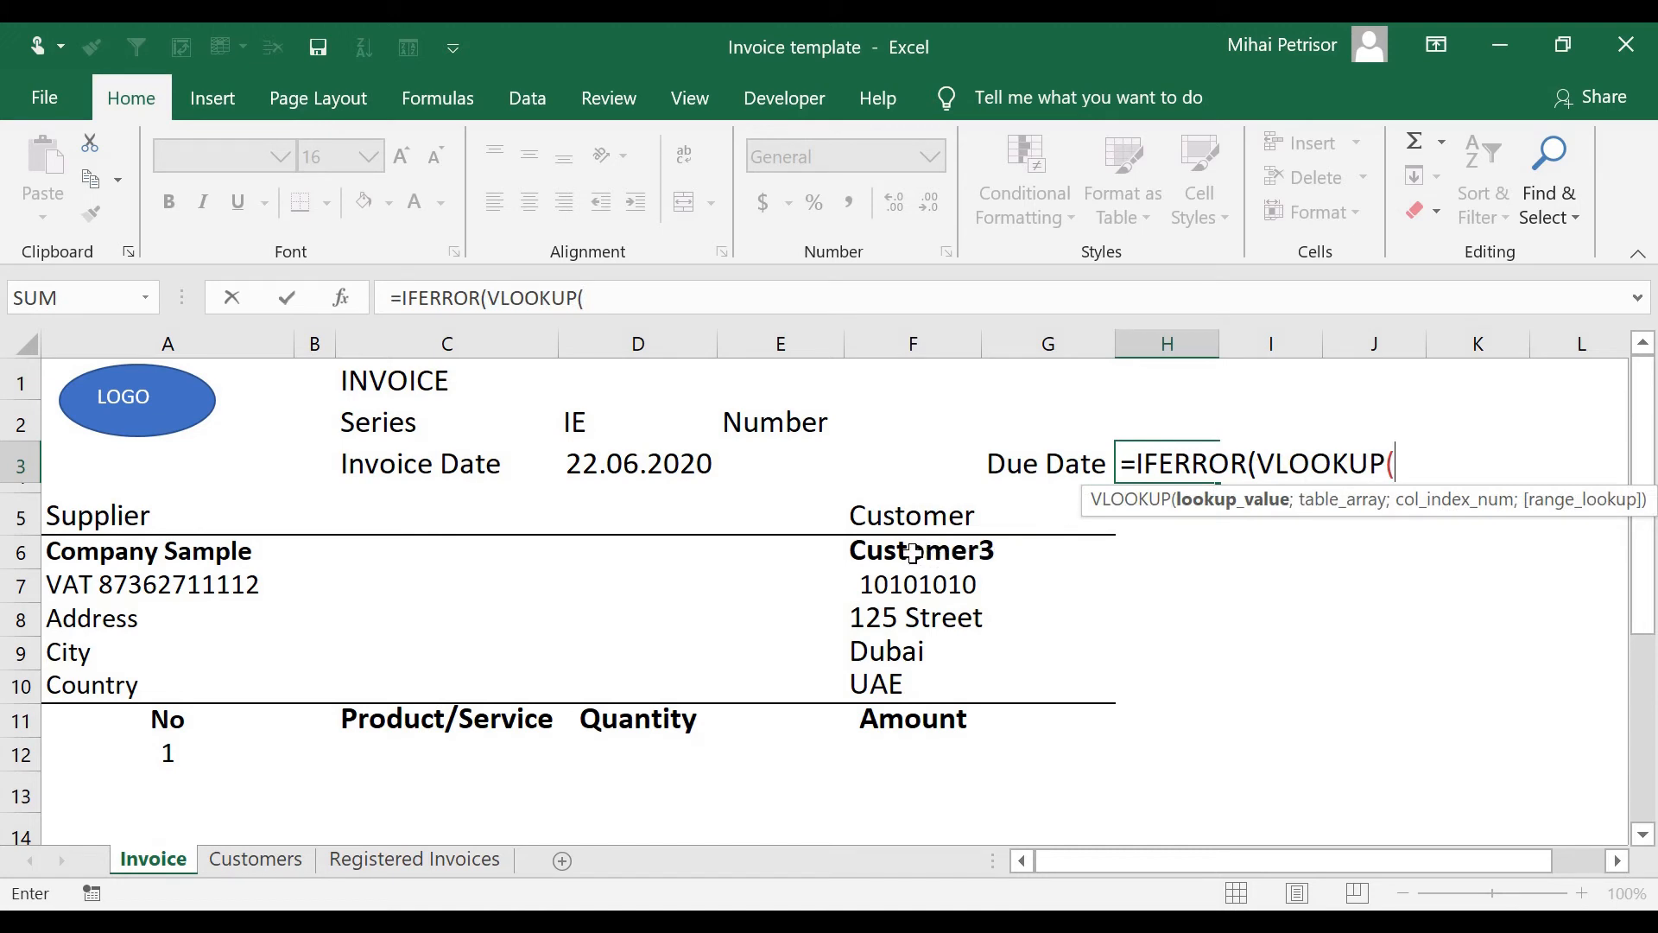
click(912, 553)
text(;)
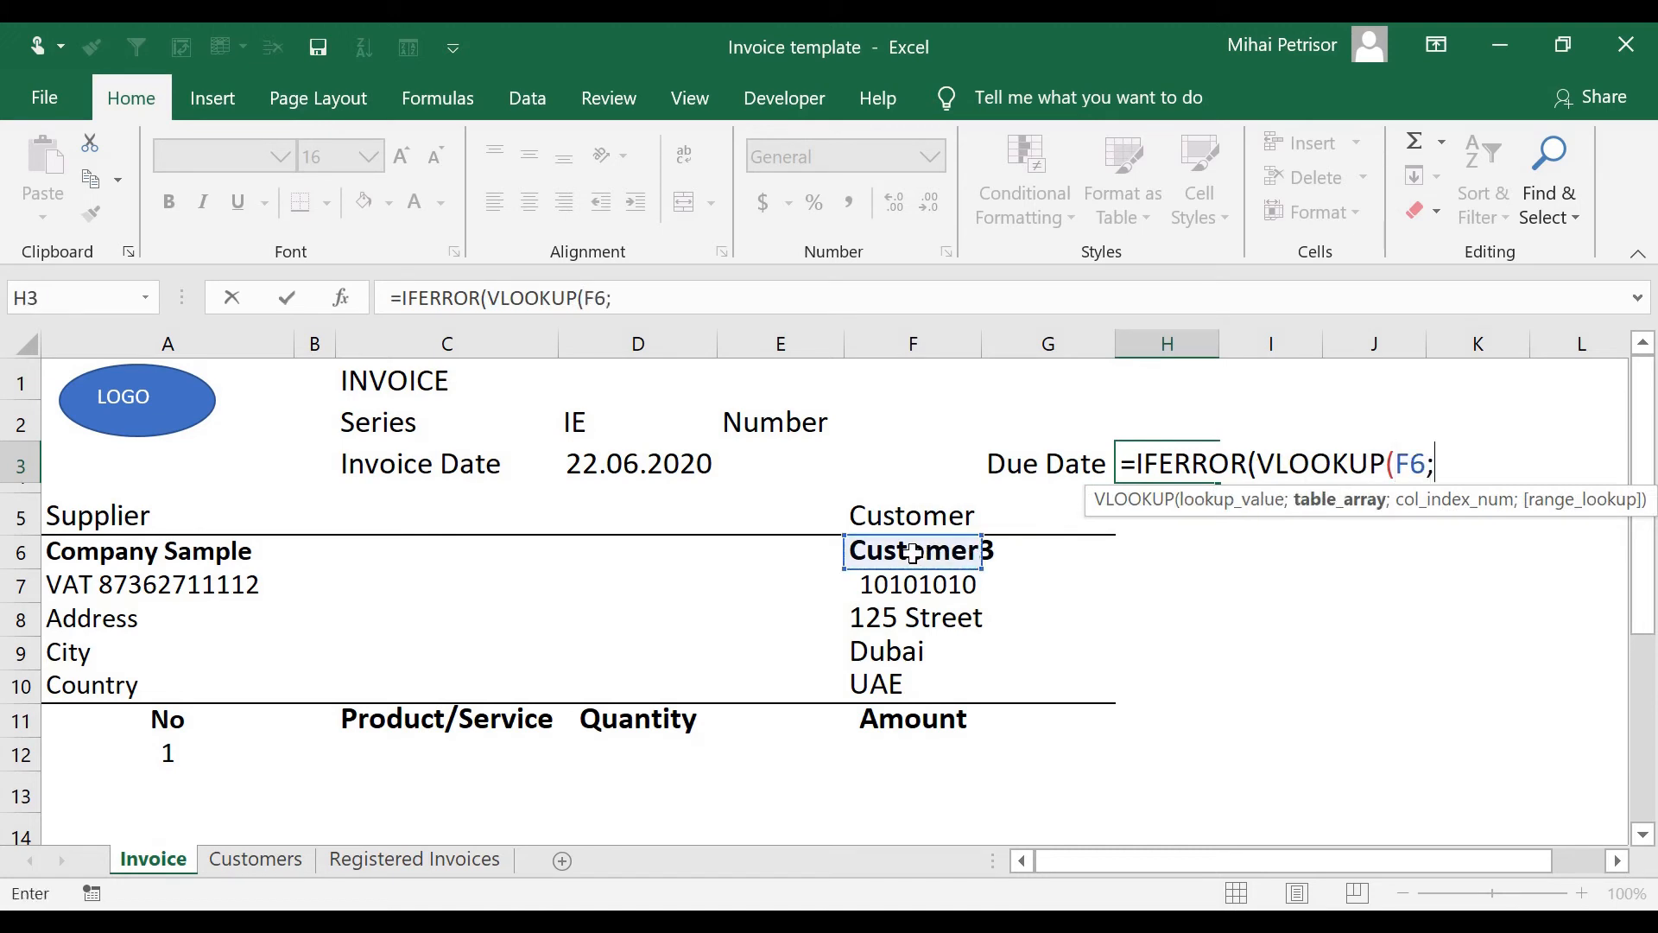
Complete the H3 formula with table array Customers!A:F, column index 6, range lookup 0 and "" as the error value.
click(256, 860)
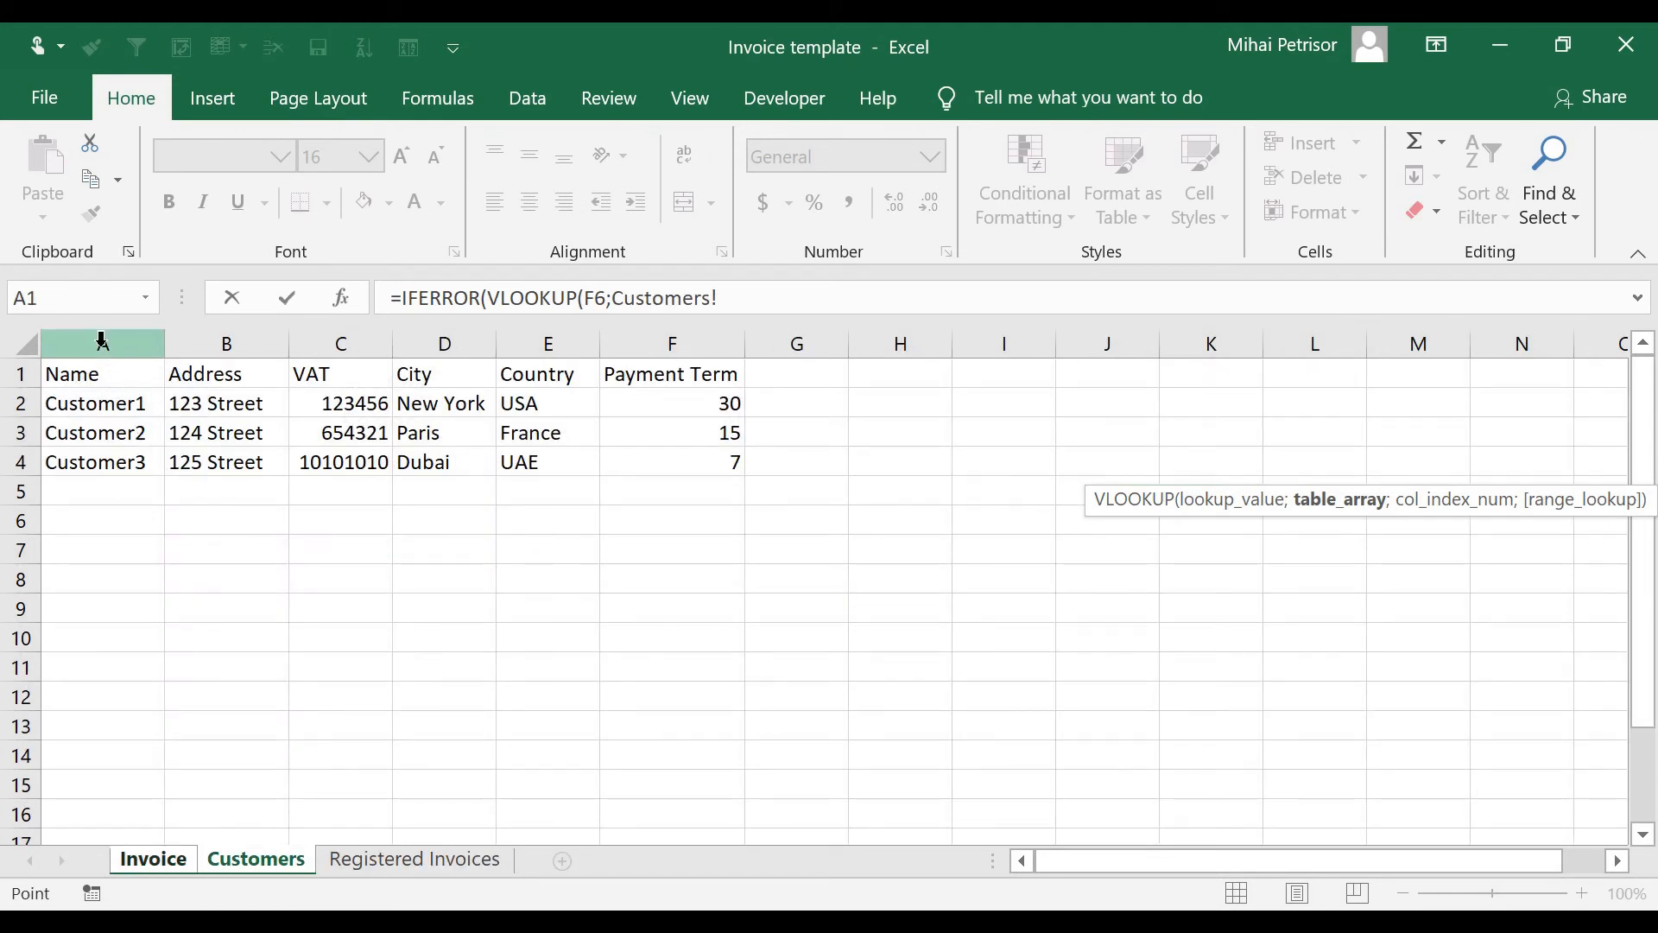
drag(100, 342, 672, 353)
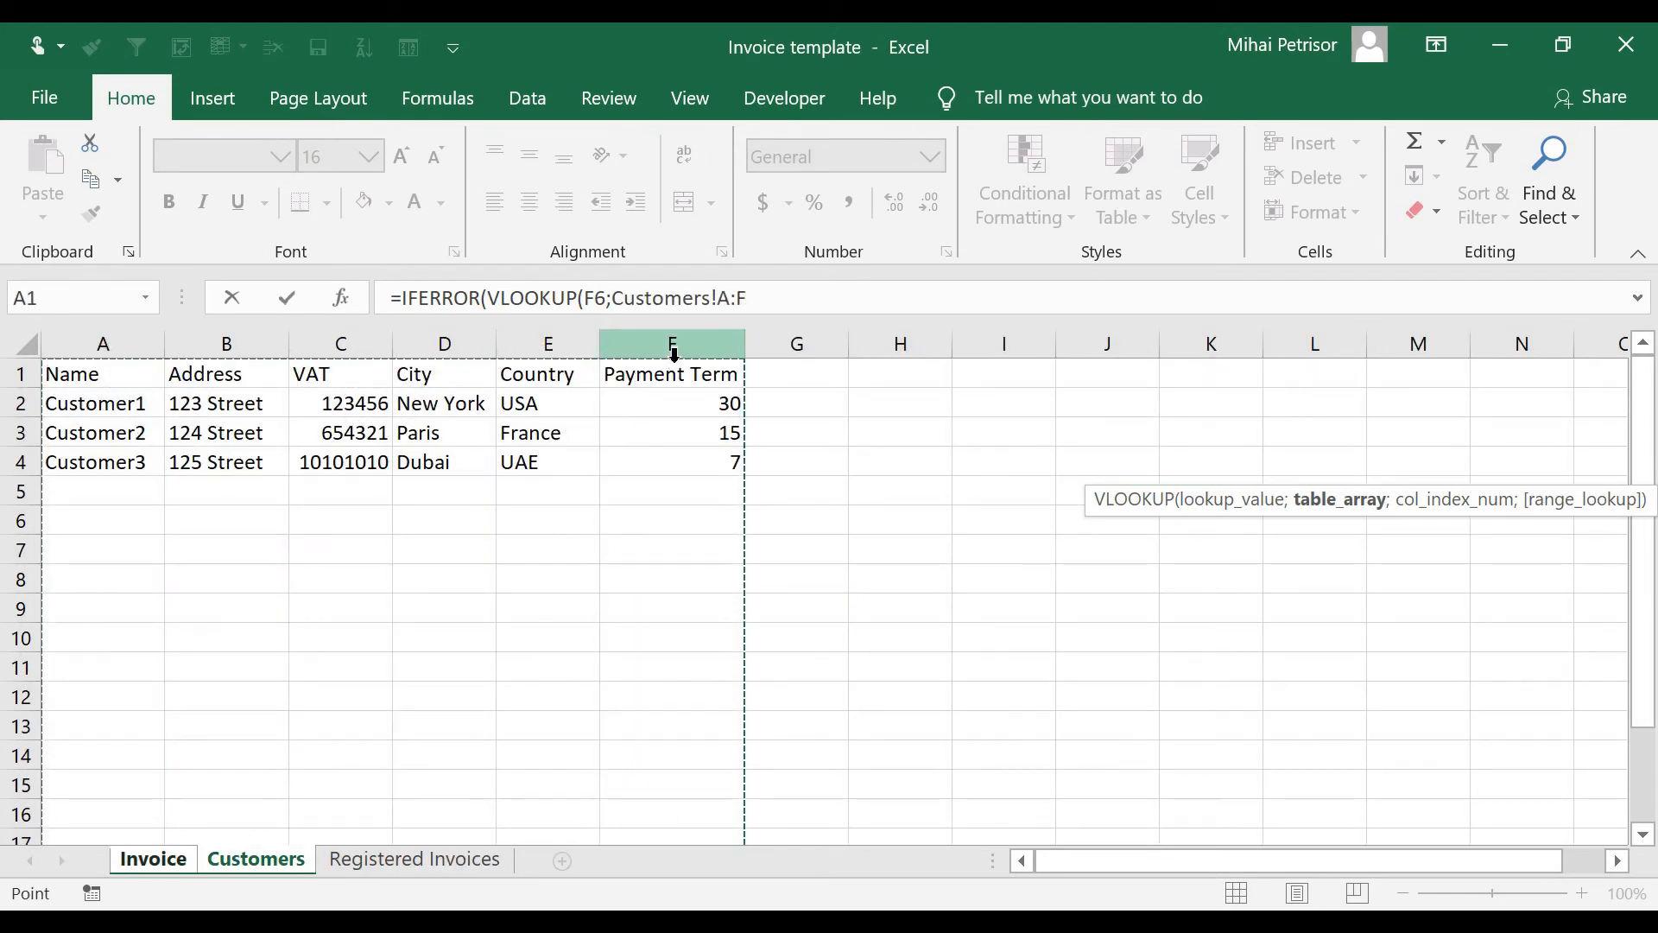
text(;6;0))
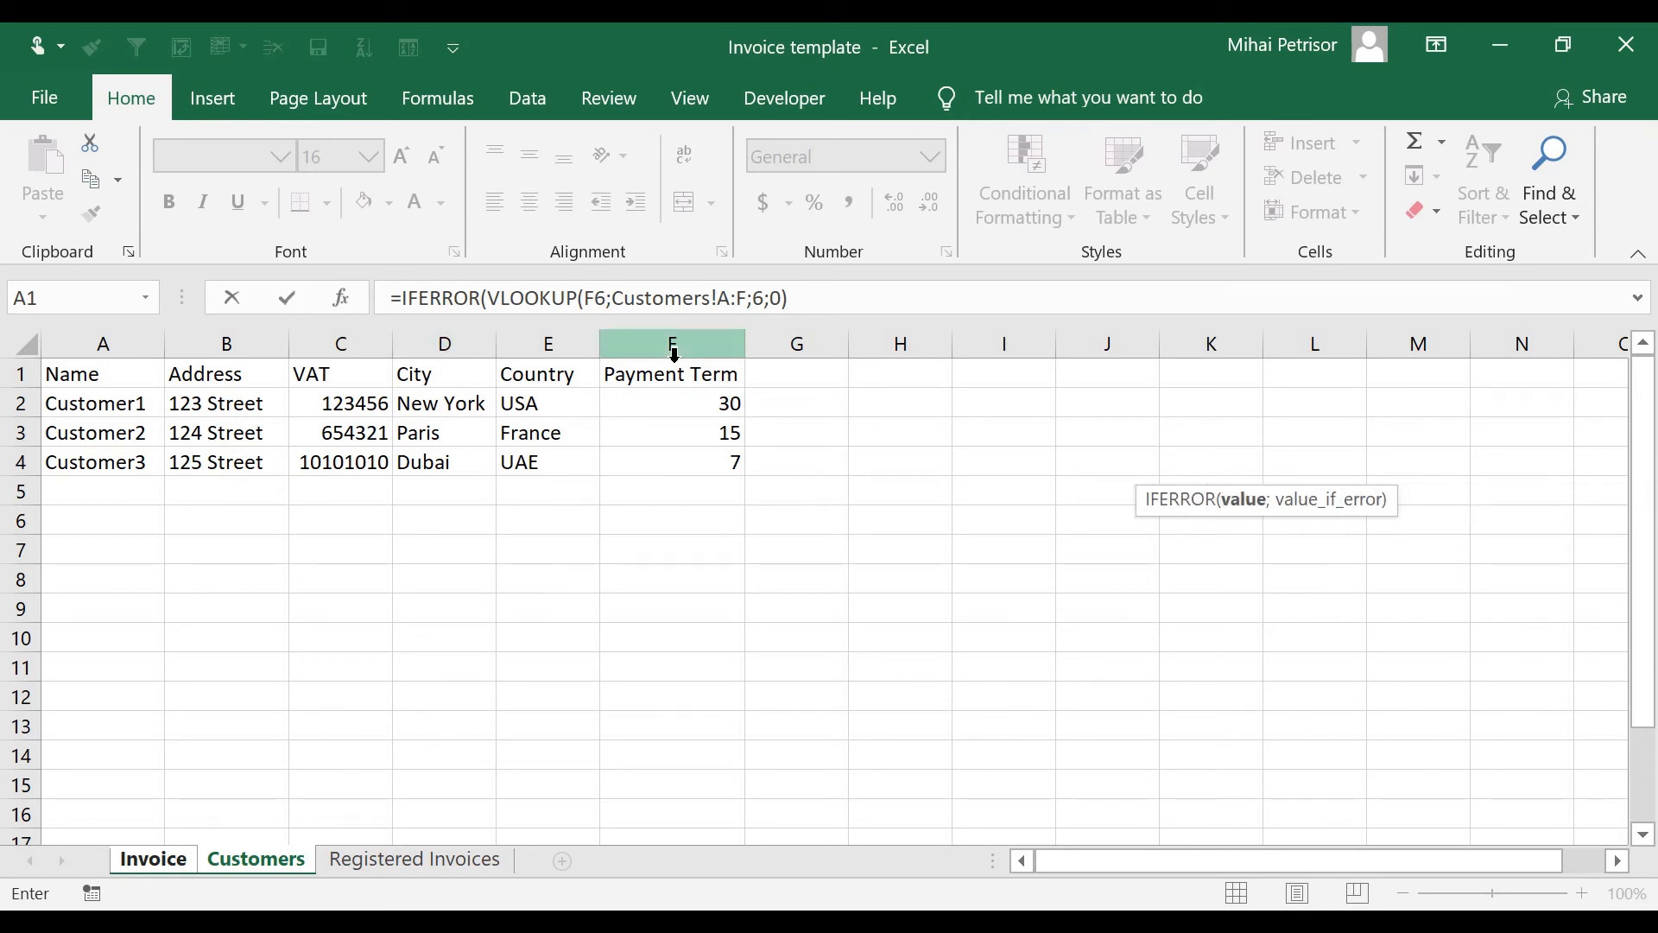
text(;)
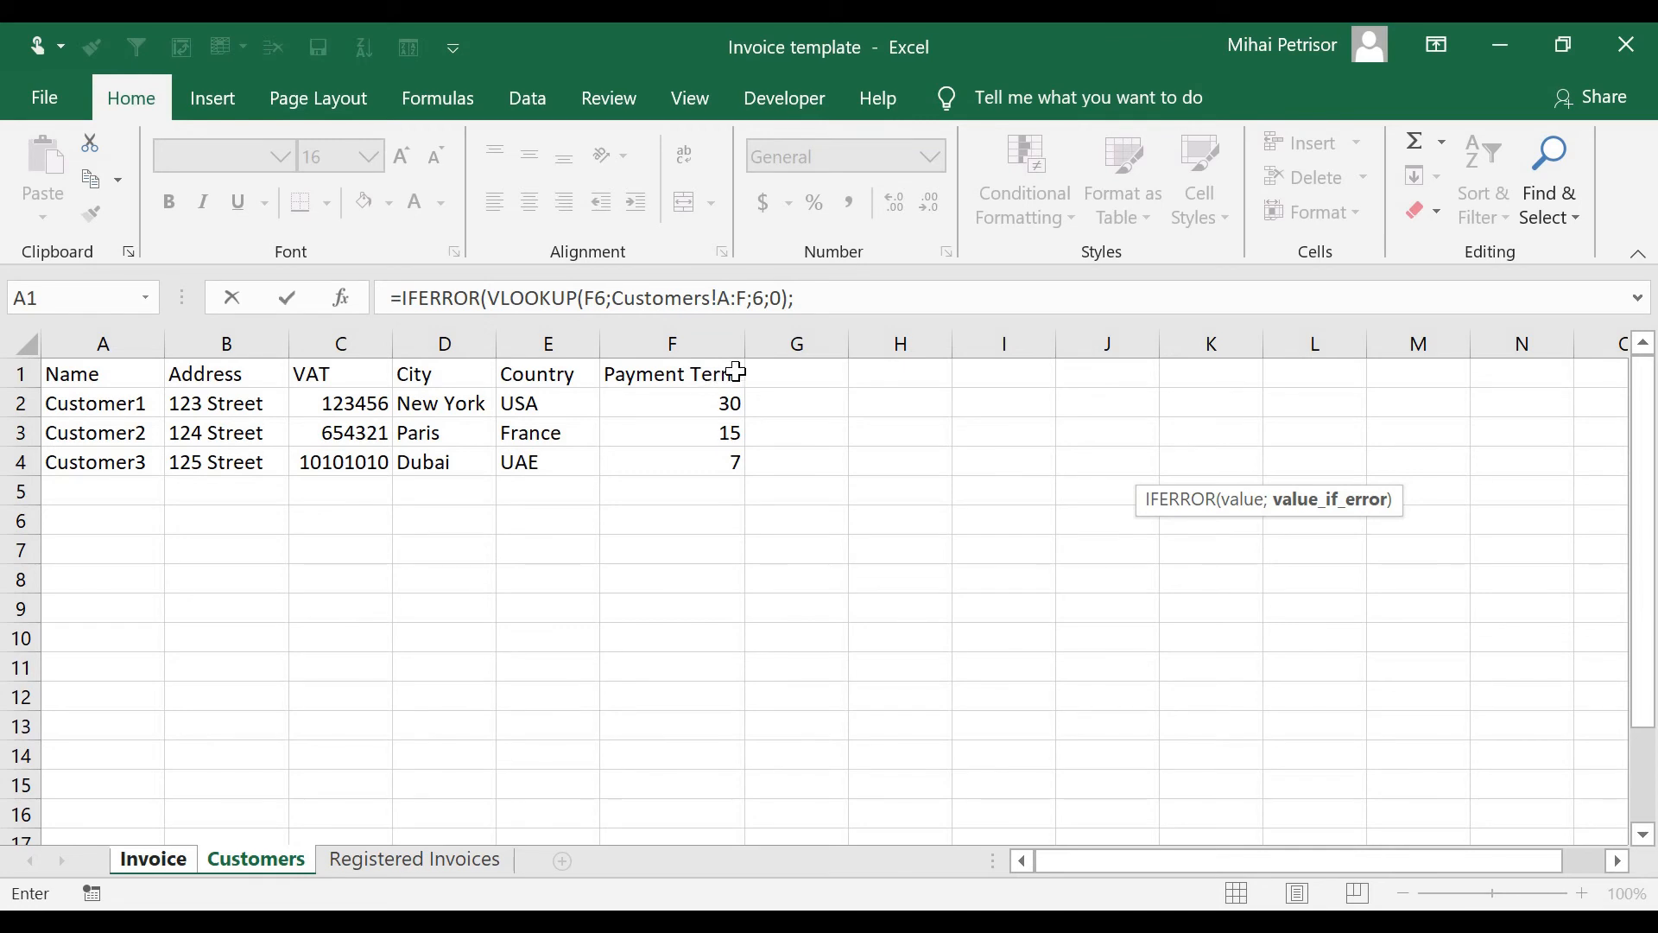
click(808, 300)
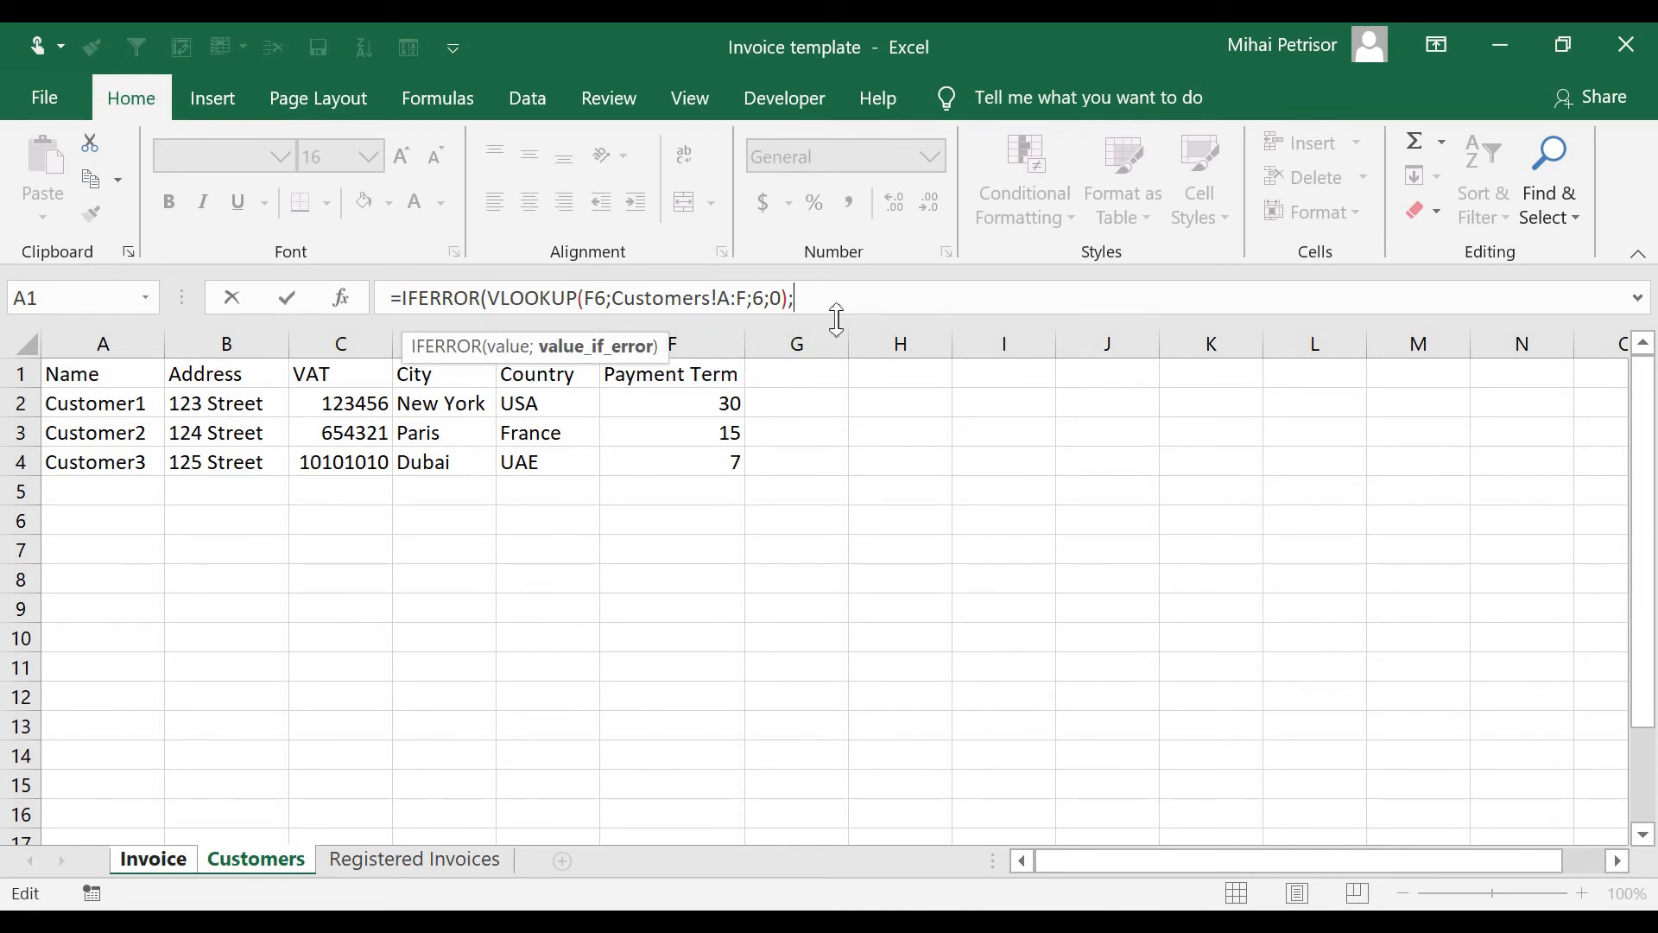
text(;""))
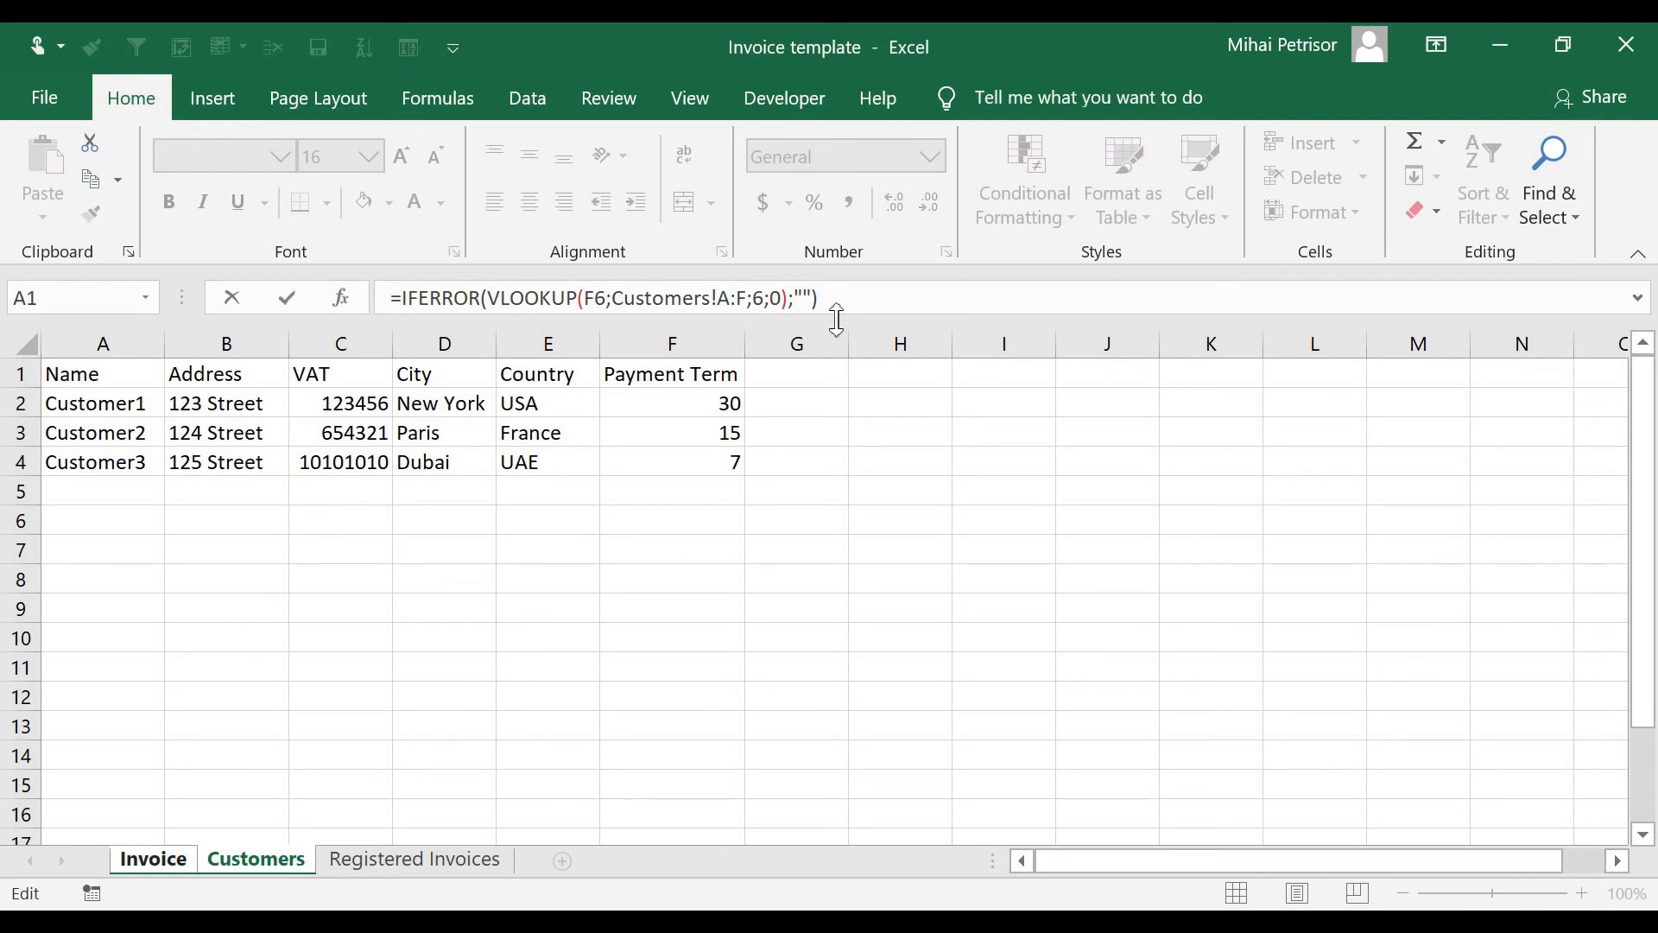
key(Return)
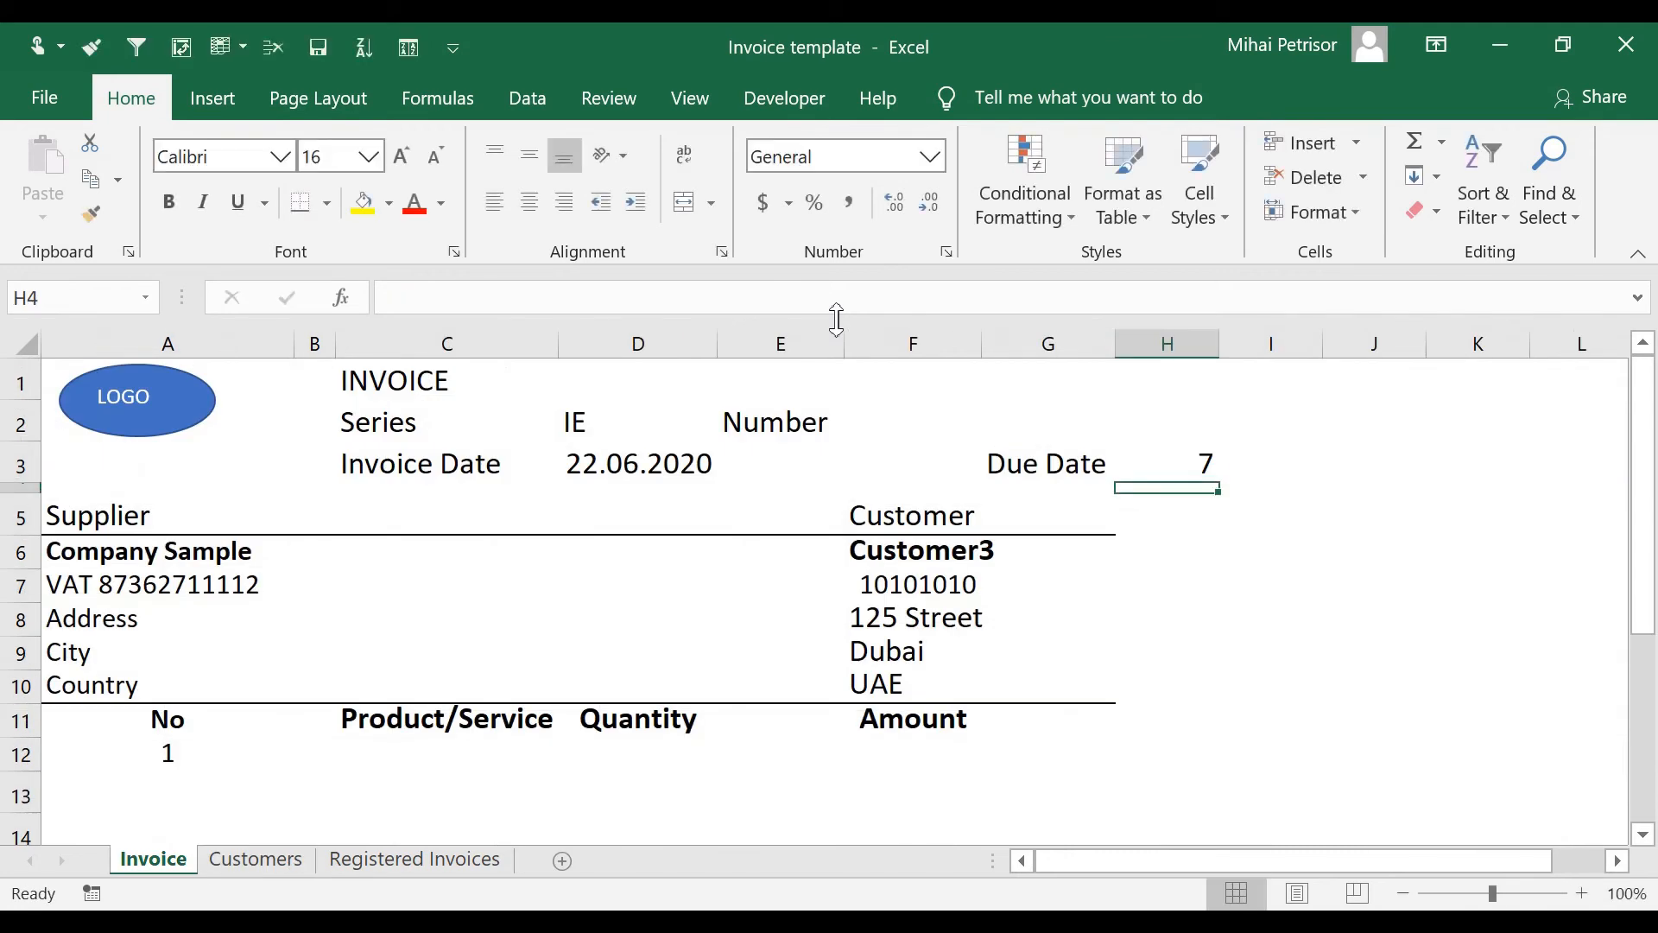
Add the invoice date to the payment term lookup in H3, making the formula =D3+IFERROR(VLOOKUP(F6;Customers!A:F;6;0);"").
click(1157, 467)
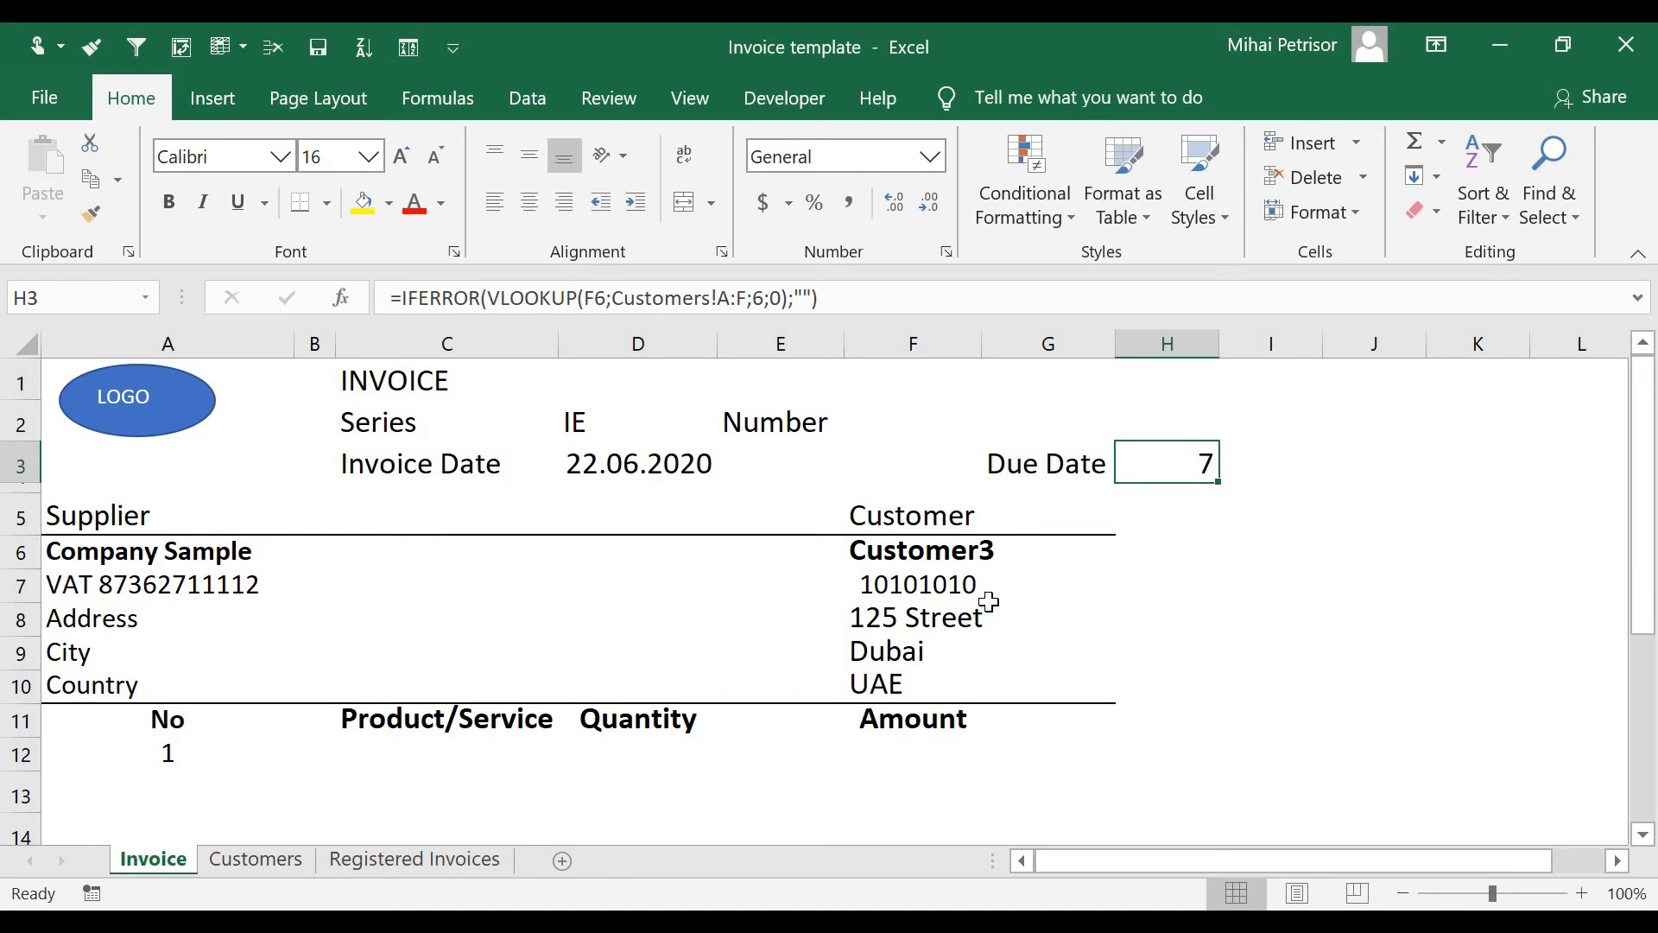
click(274, 859)
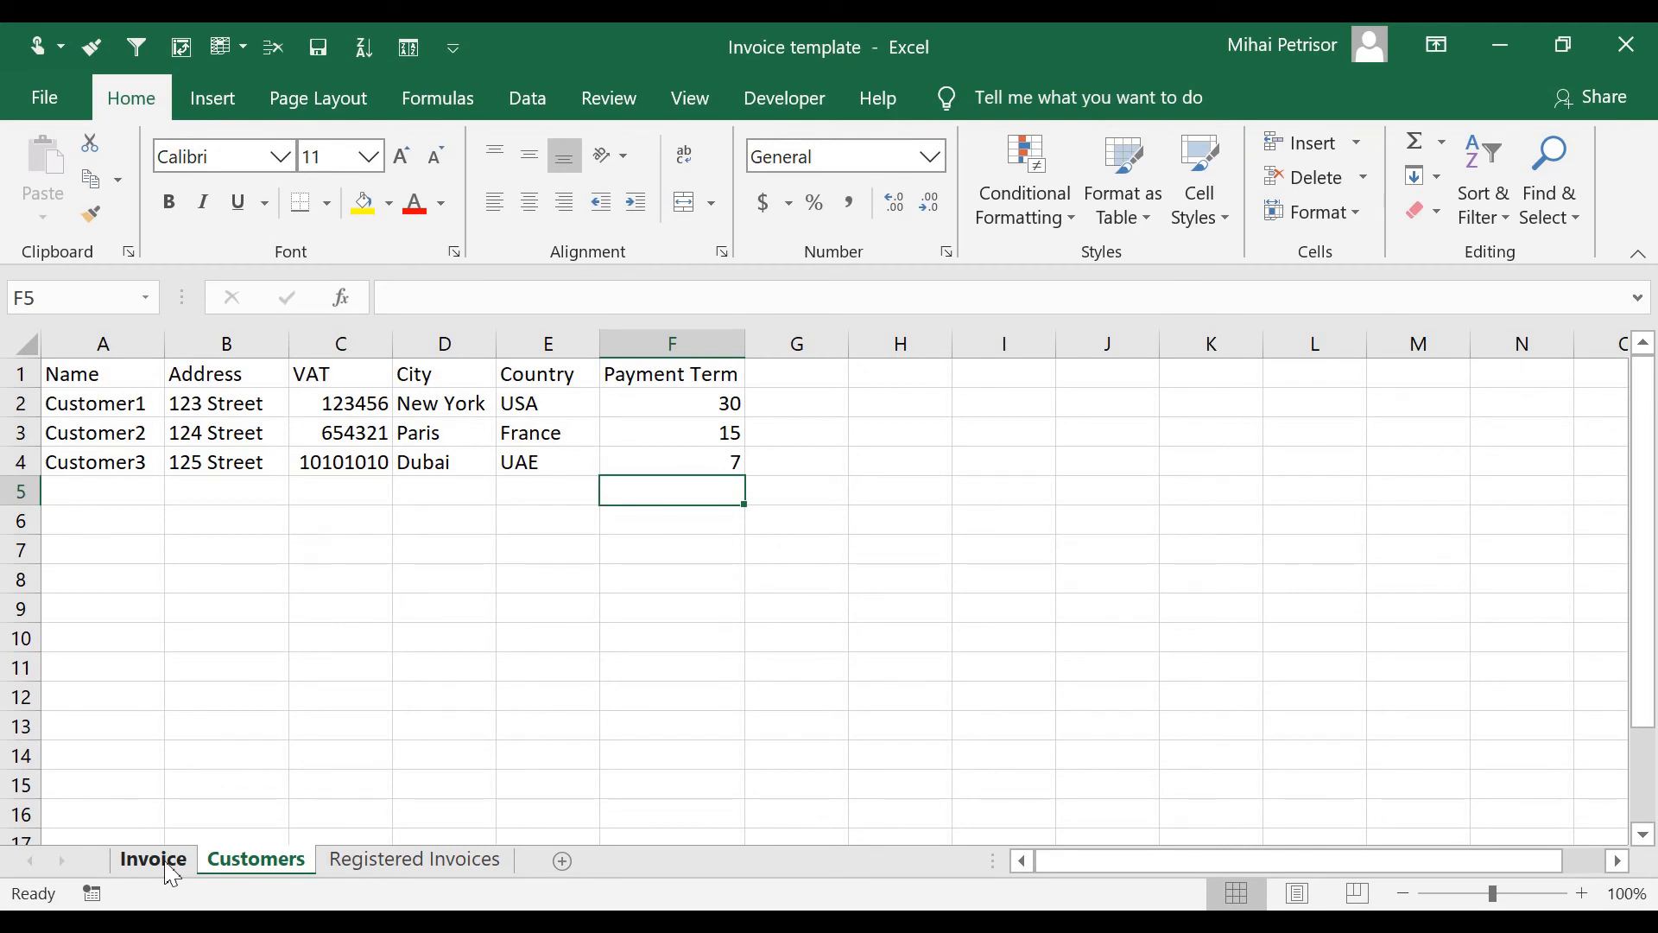
click(155, 859)
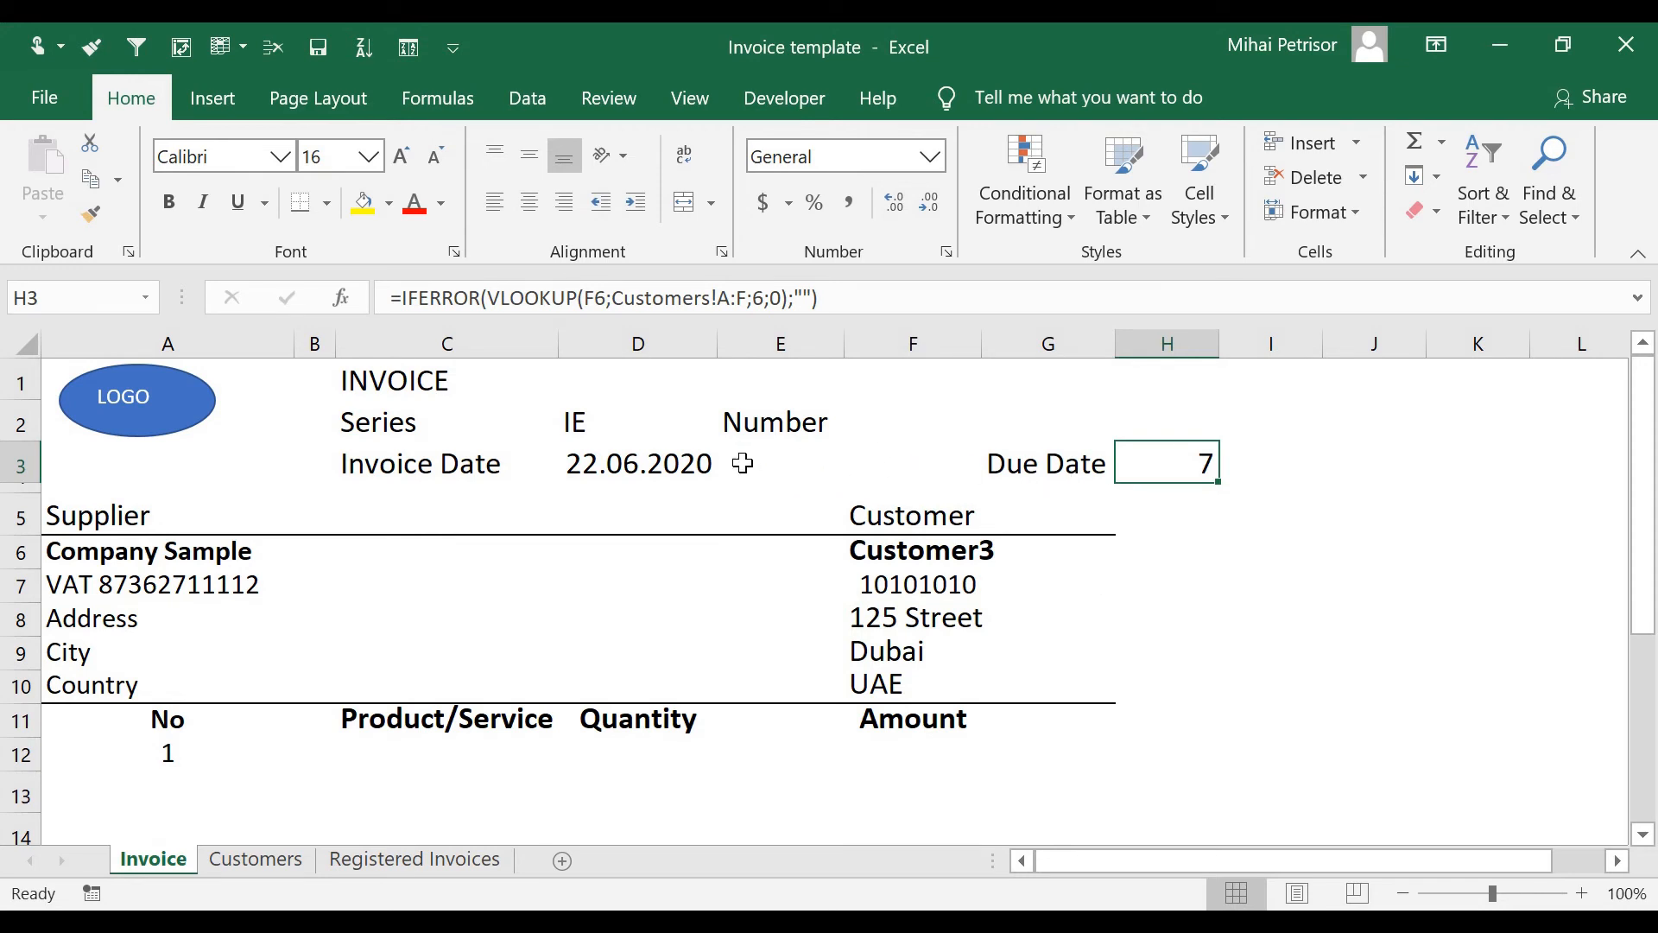
click(614, 463)
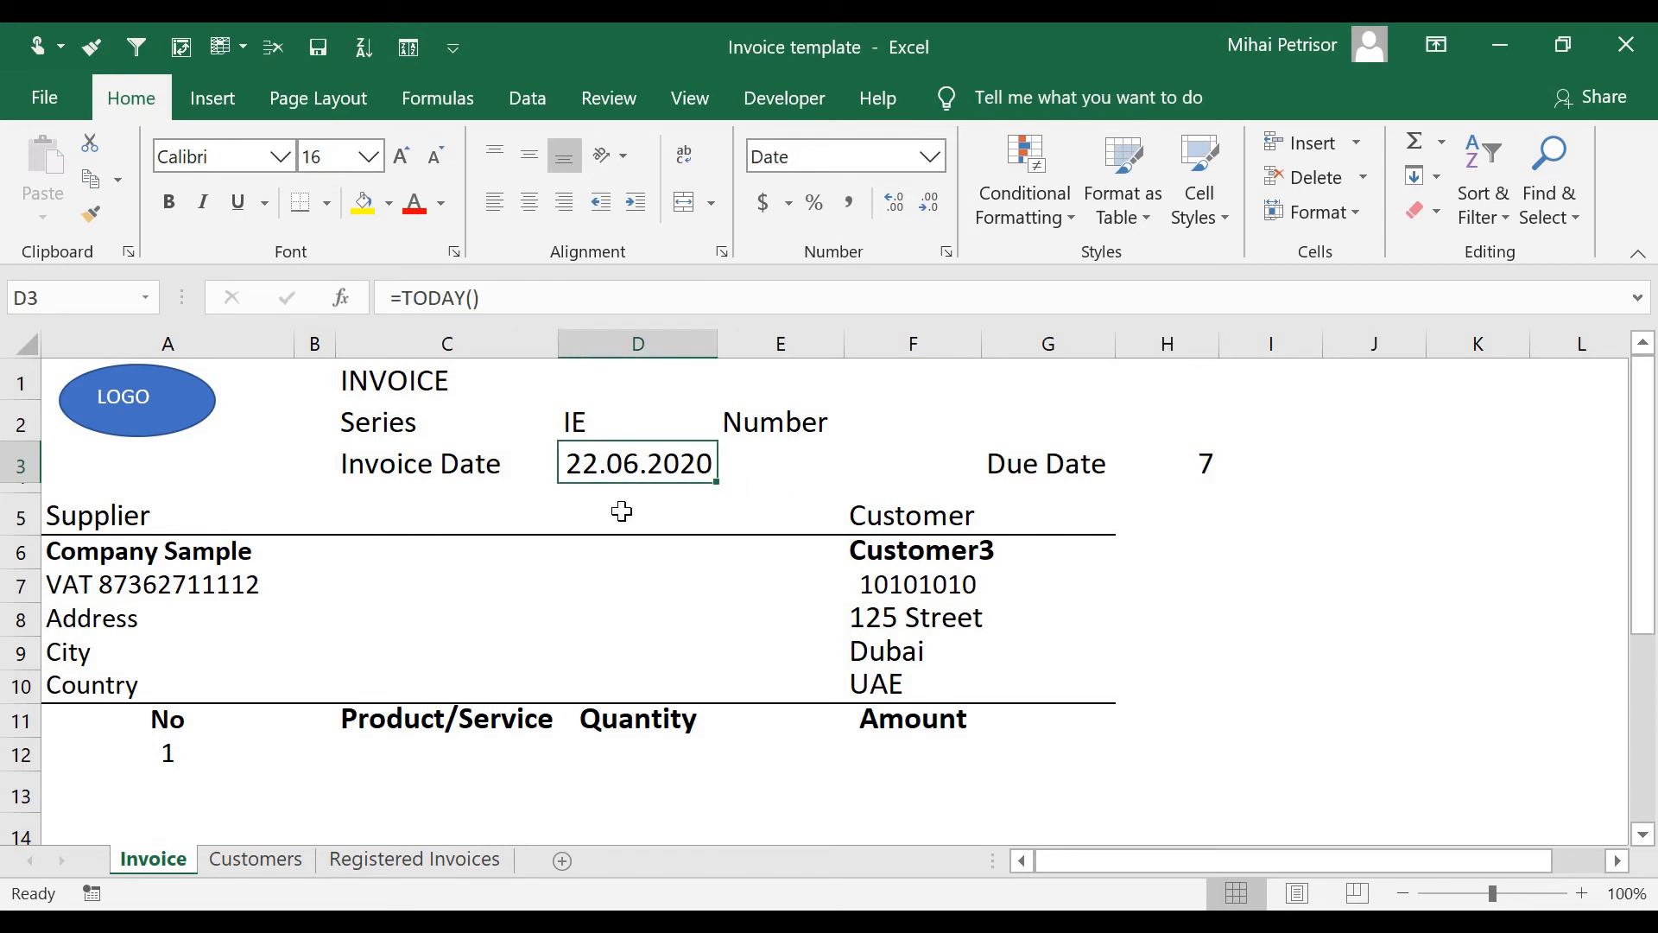
click(1182, 465)
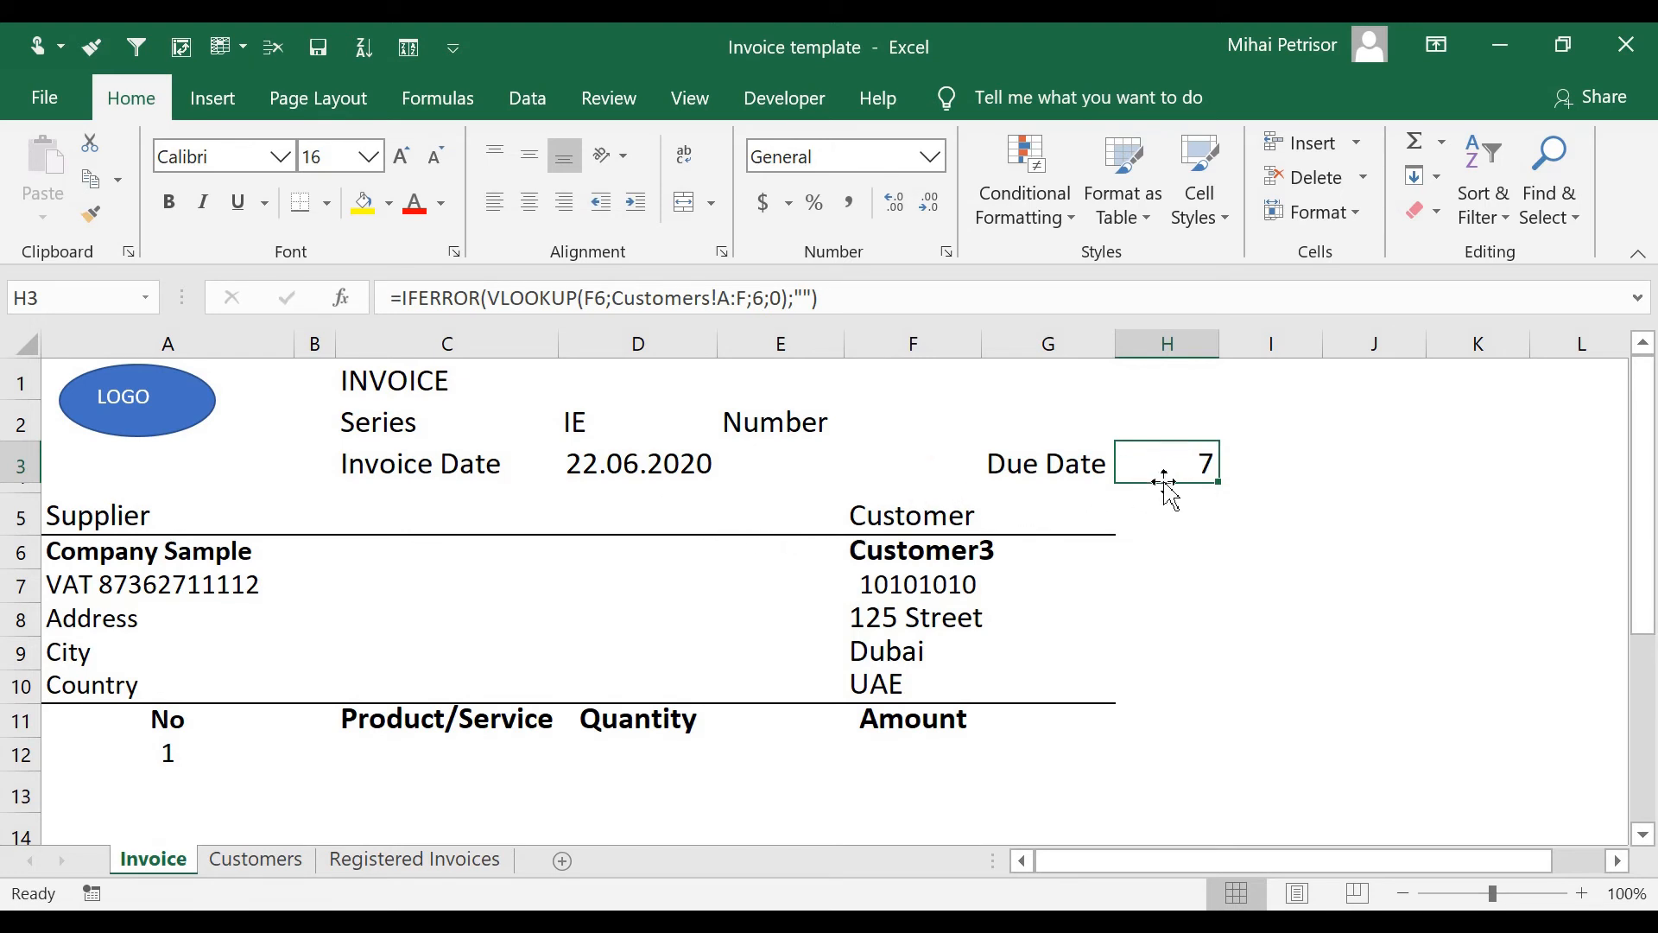
click(401, 298)
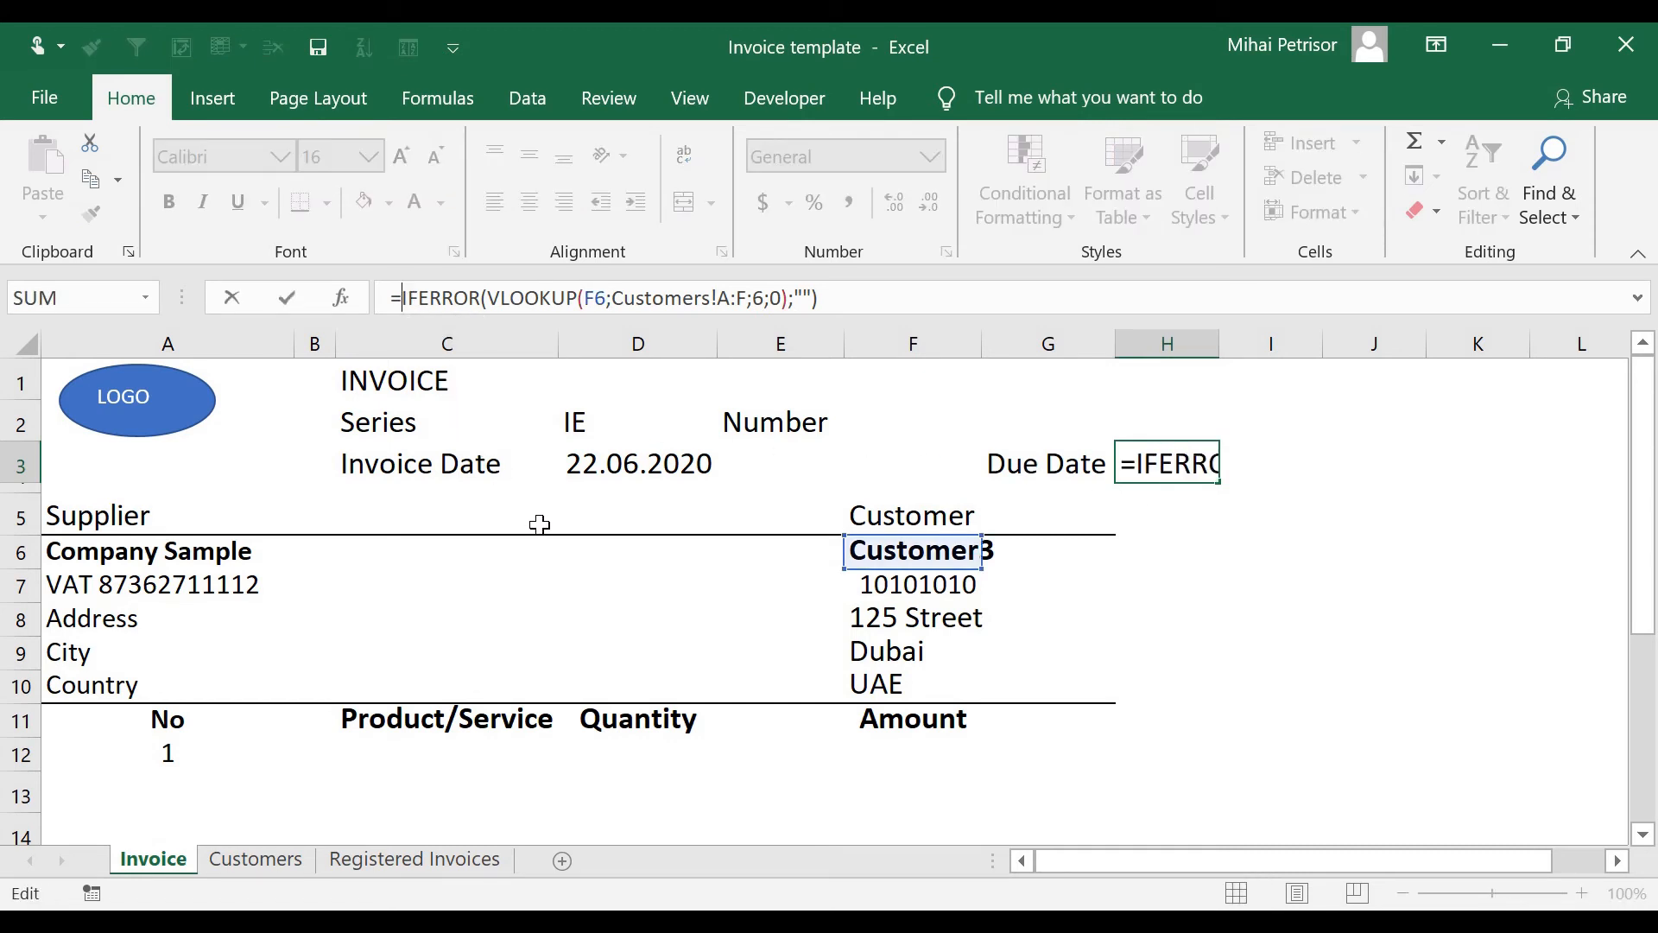
click(607, 465)
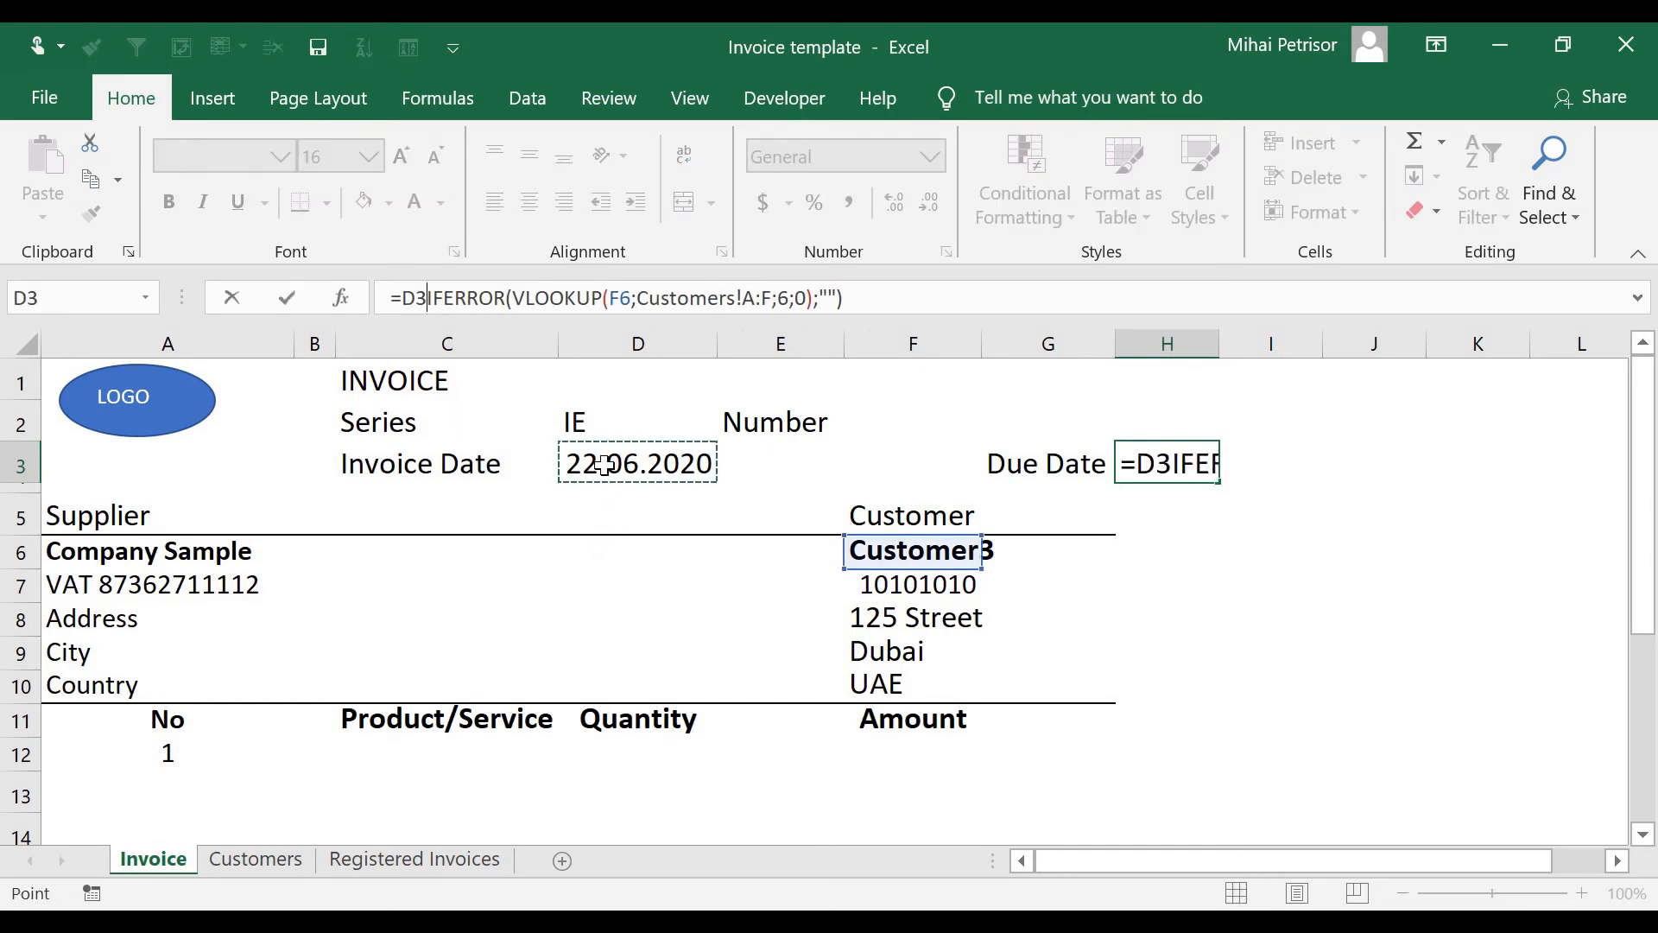
text(+)
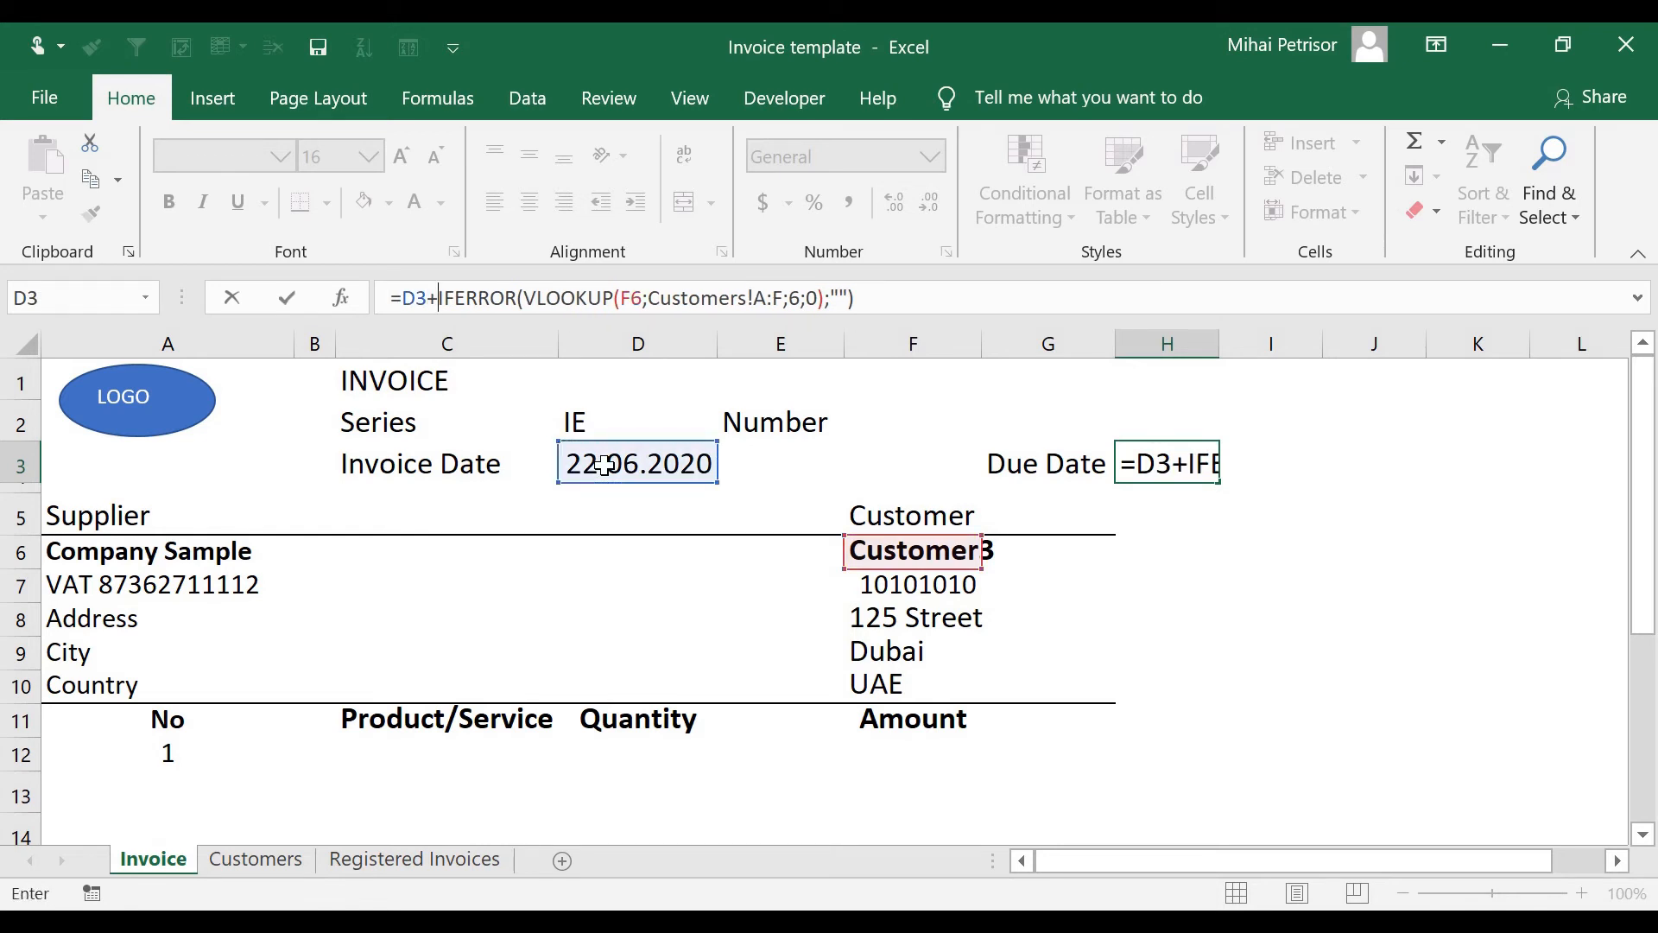
key(Return)
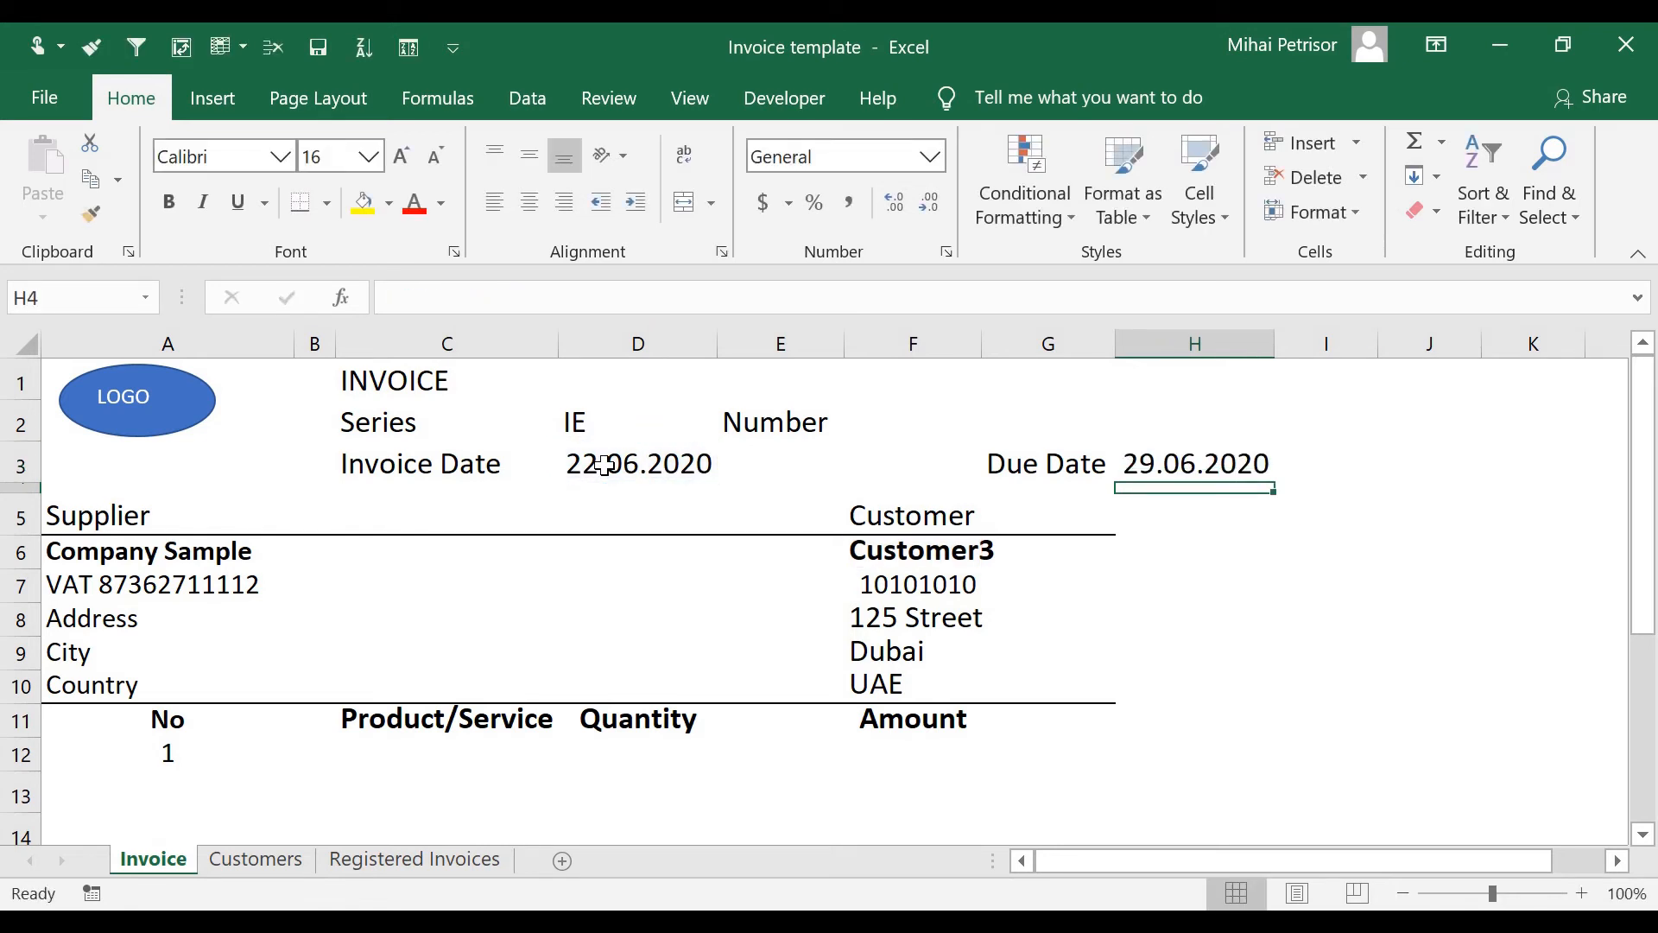
Clear the customer in F6 to test the due date formula without a selected customer.
click(1151, 471)
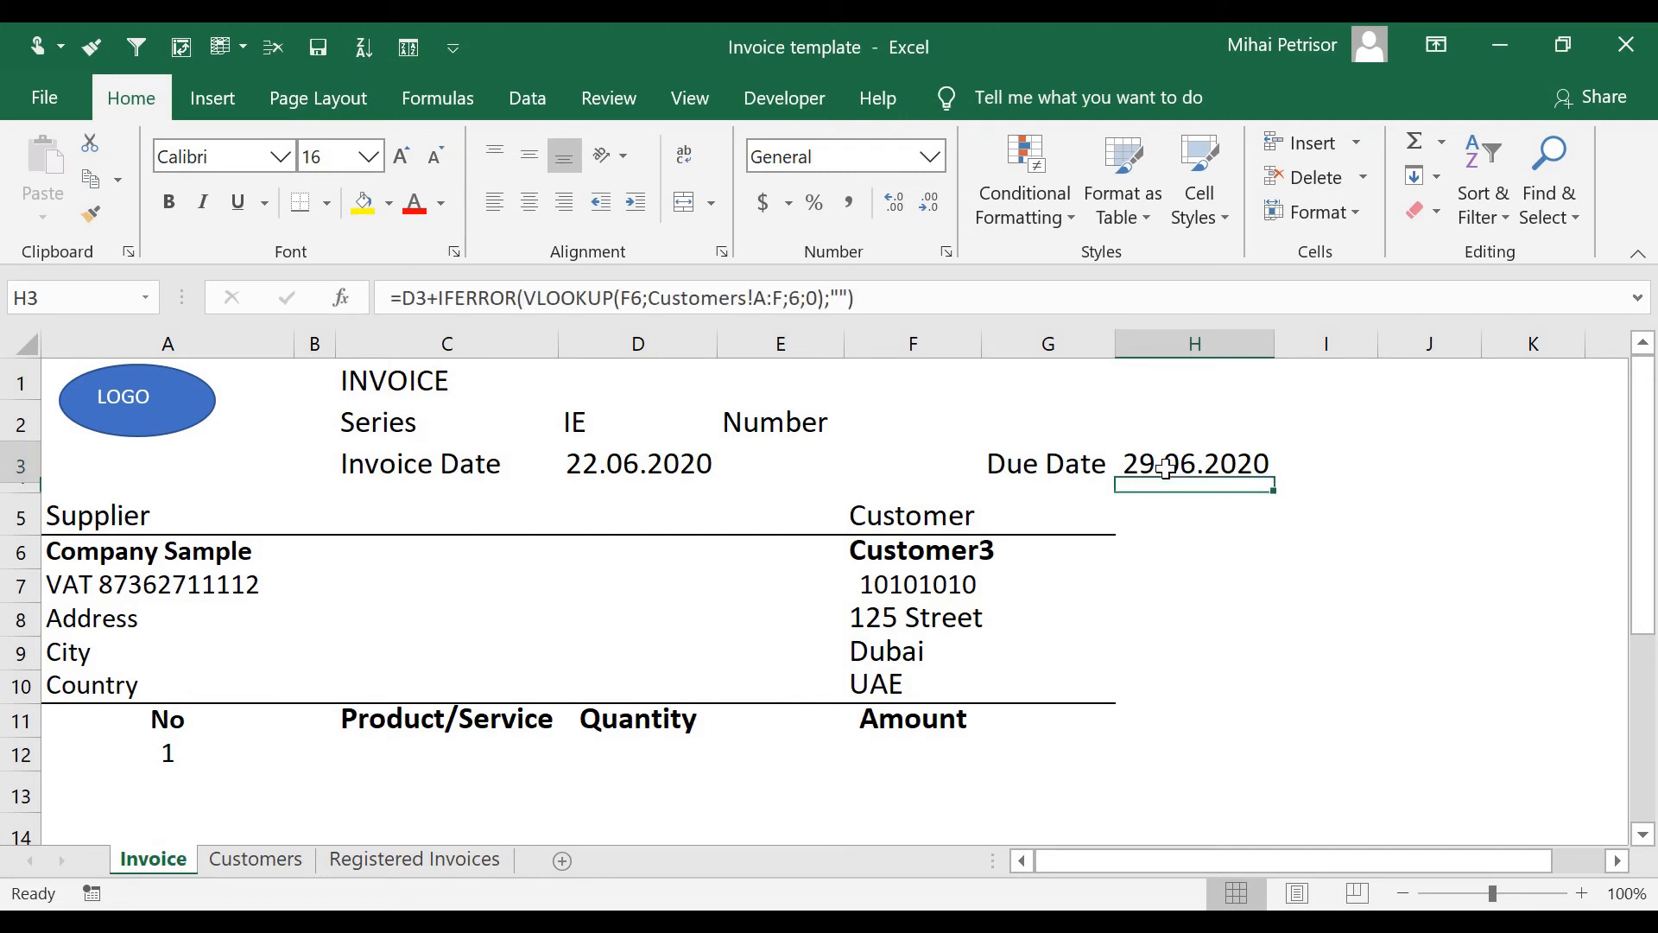
click(931, 555)
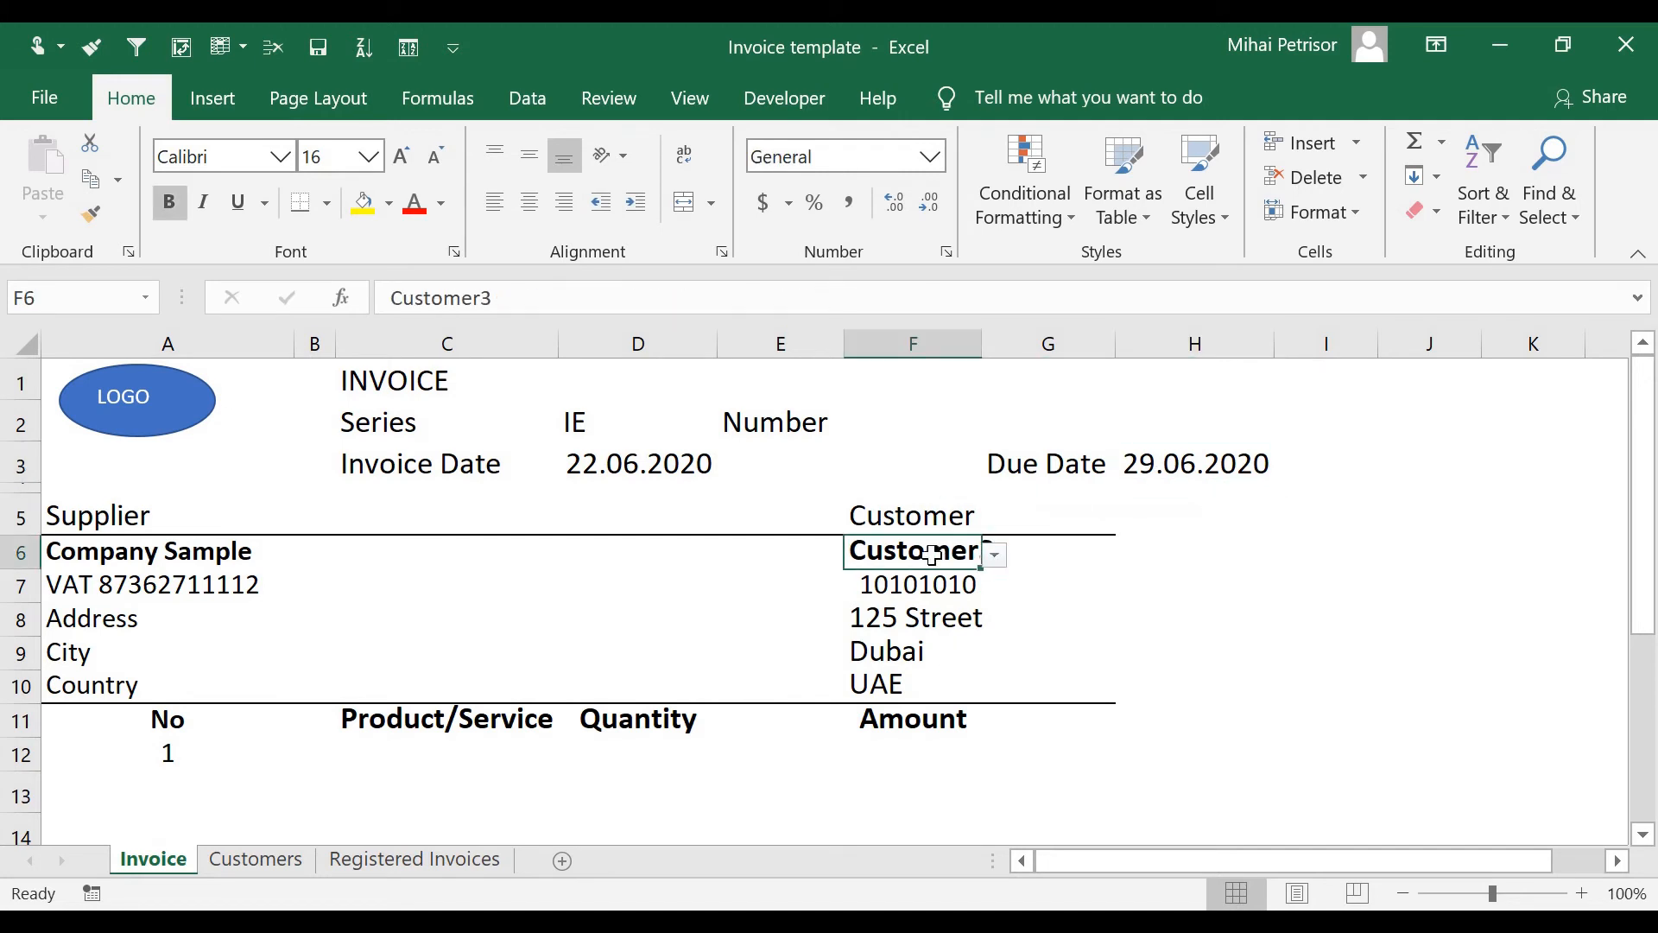
key(Delete)
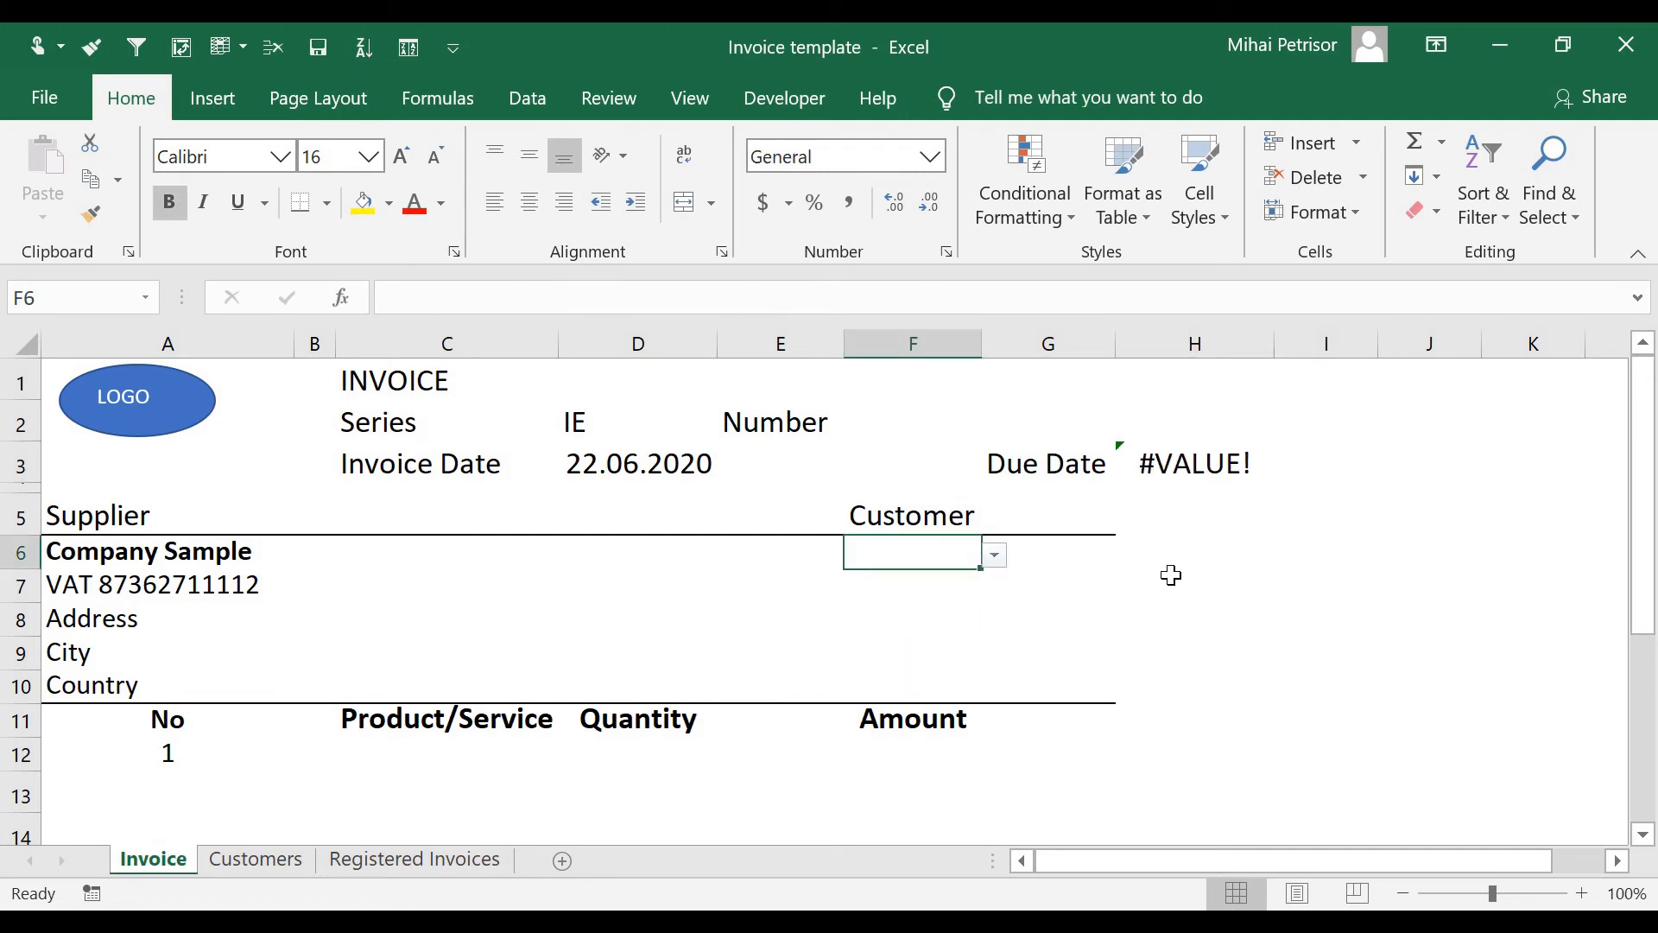
Start an IF function in the H3 due date formula and move the existing D3+IFERROR(VLOOKUP(...)) expression into its value-if-true argument.
click(1227, 471)
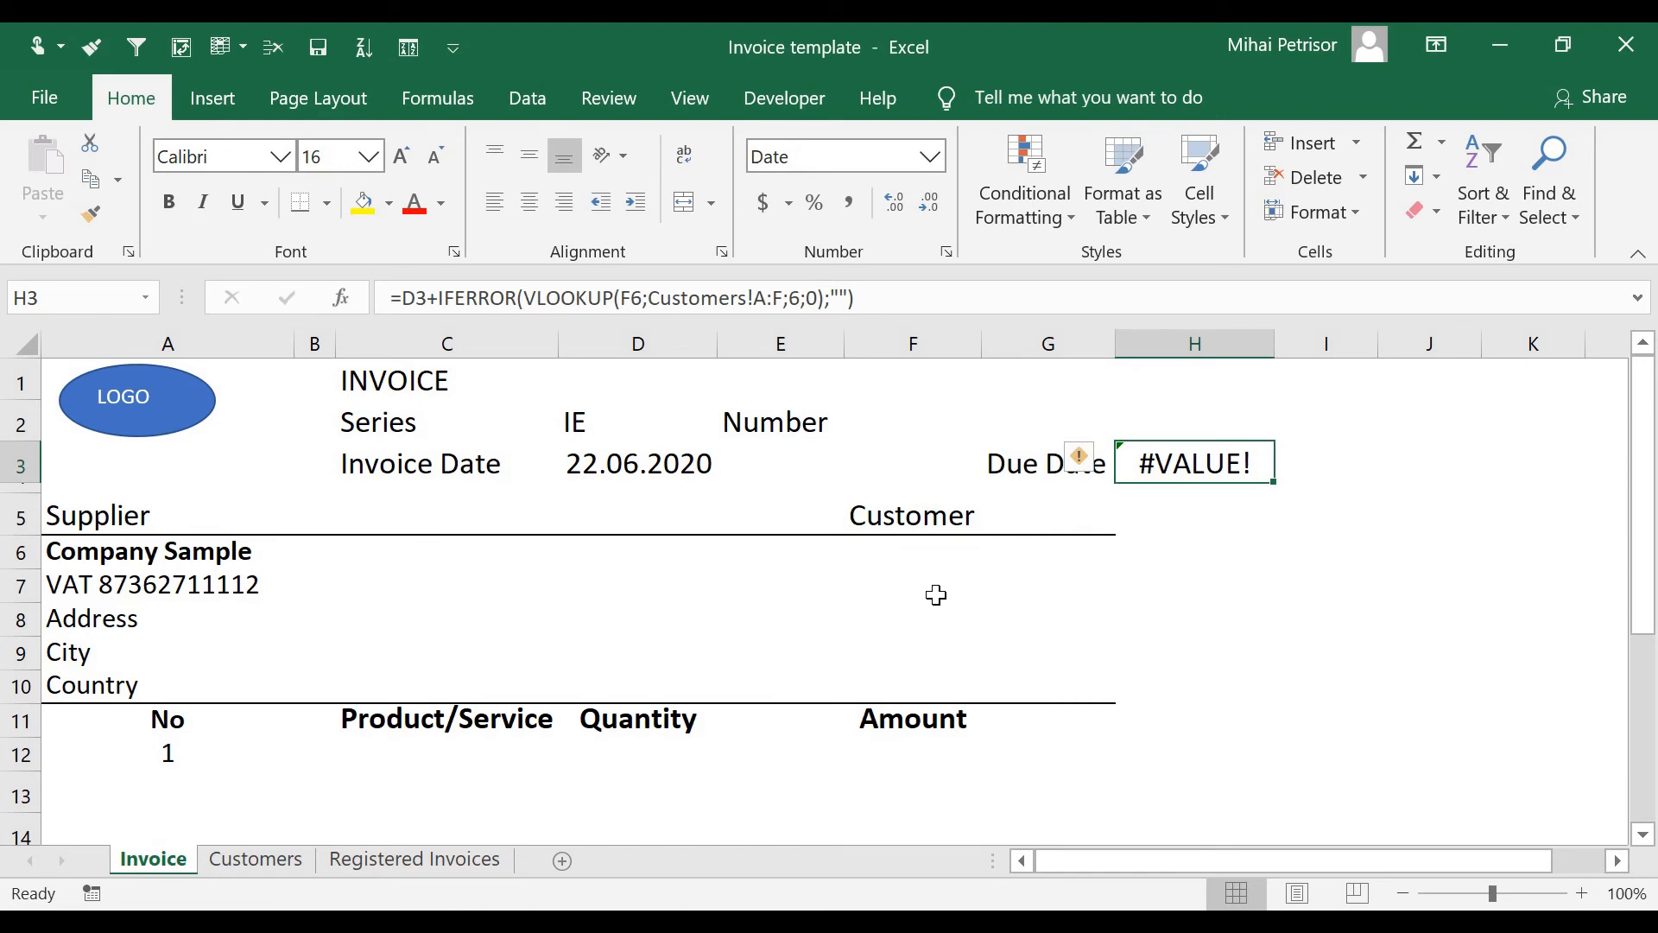
click(404, 298)
text(if)
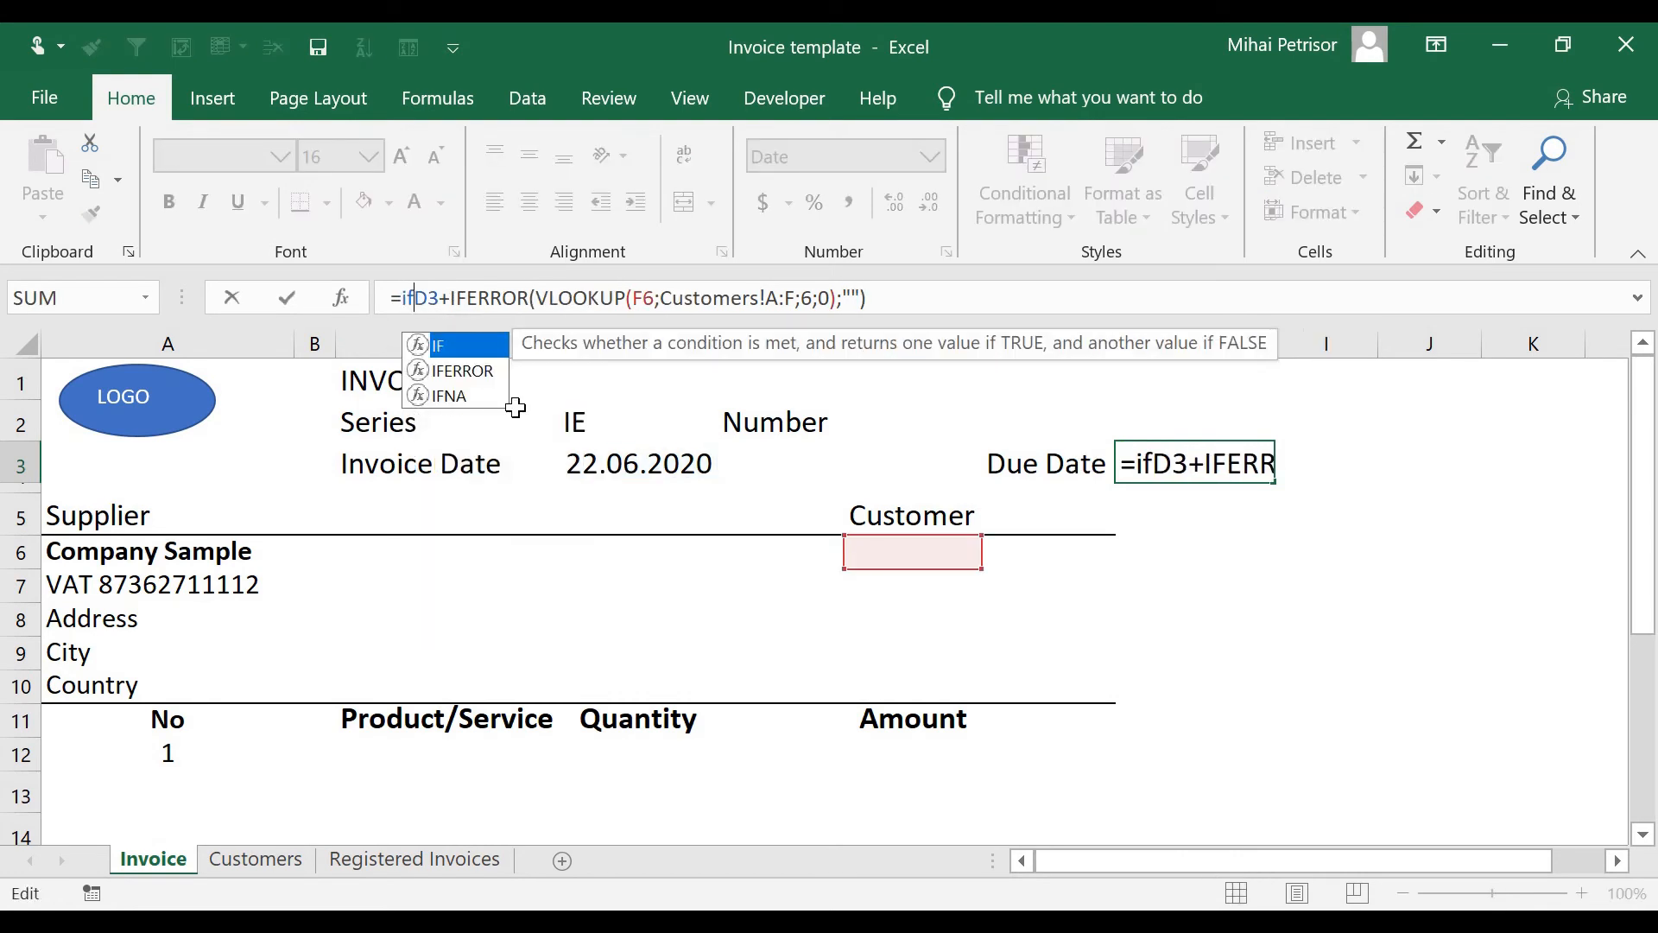
key(Tab)
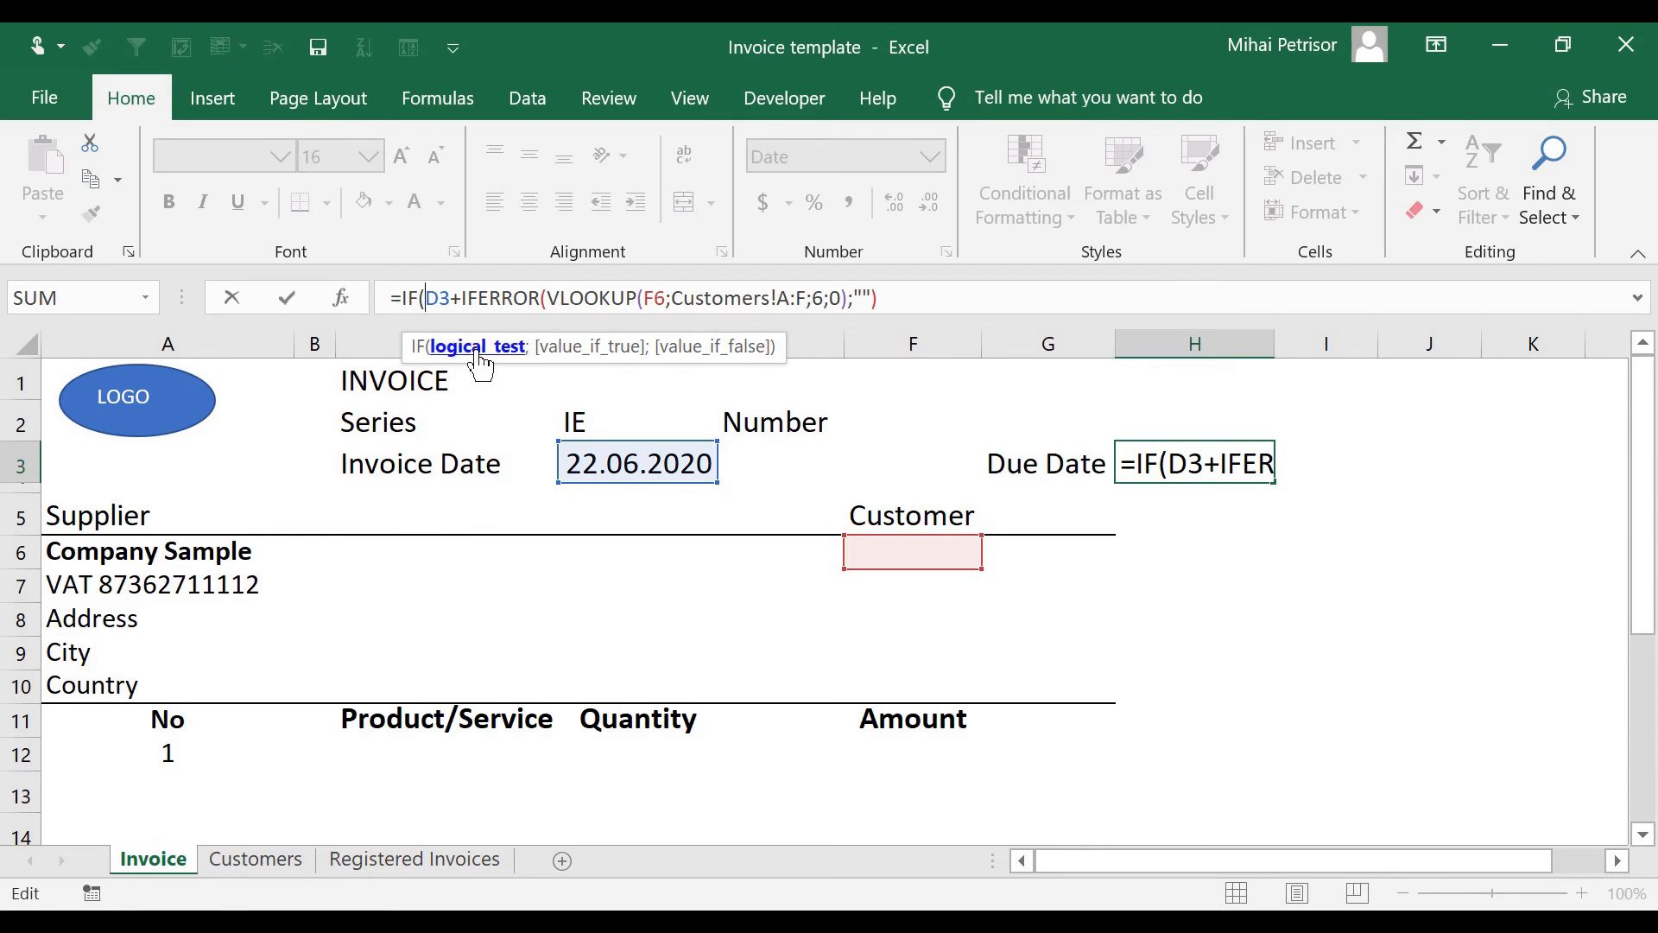
click(930, 300)
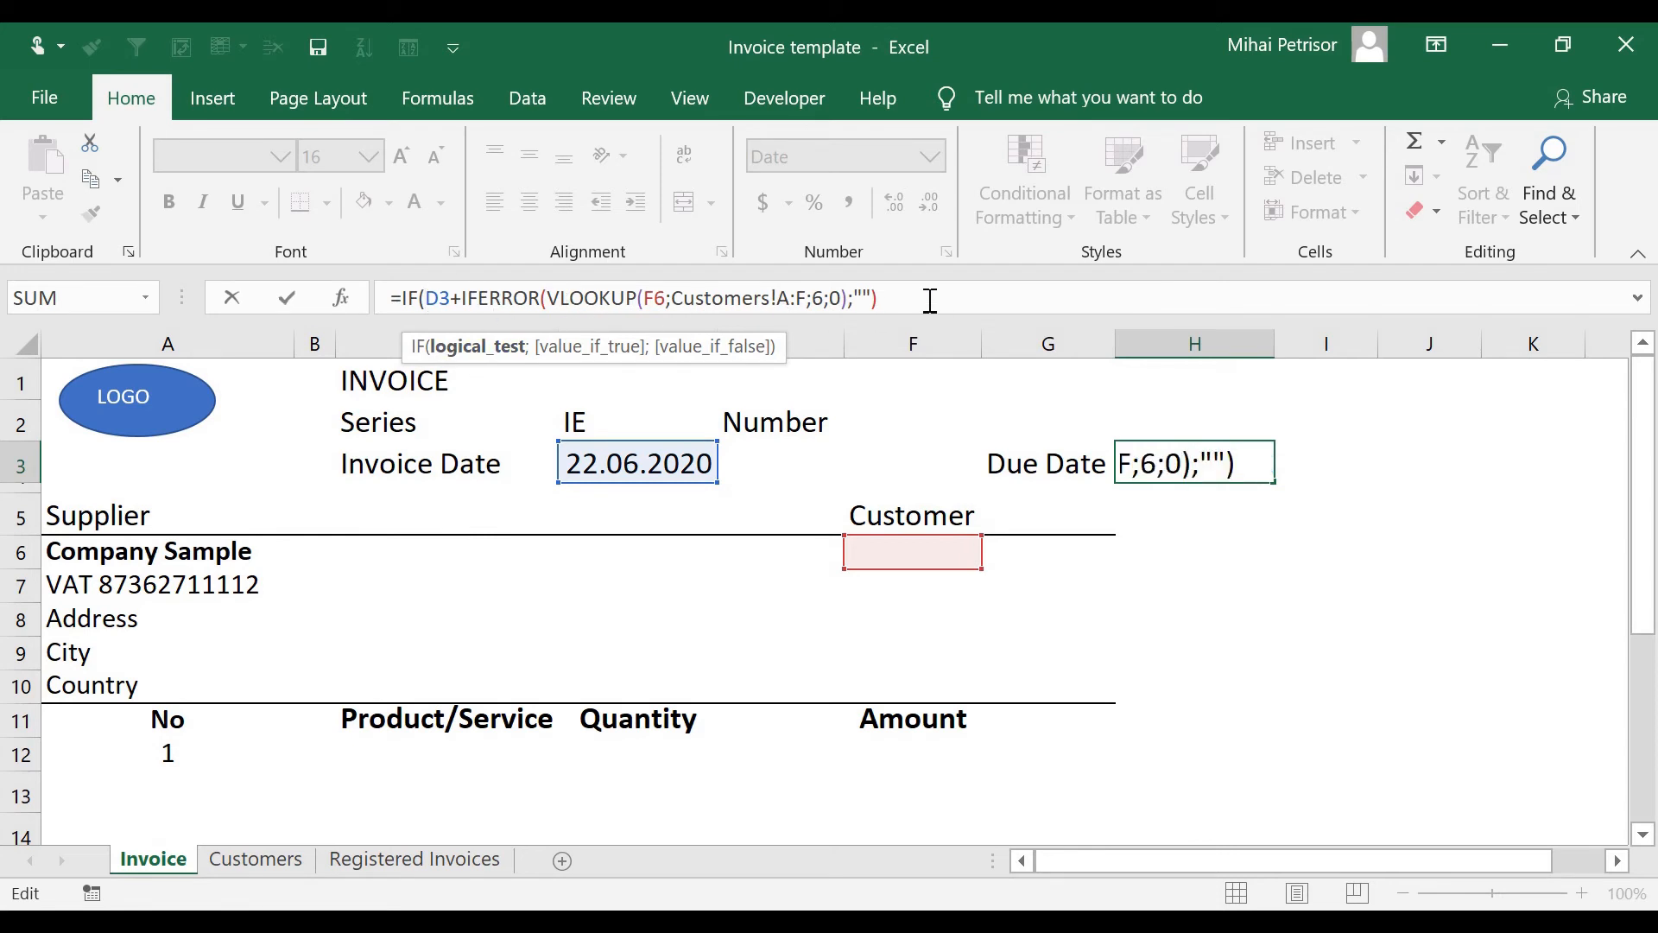
text(;)
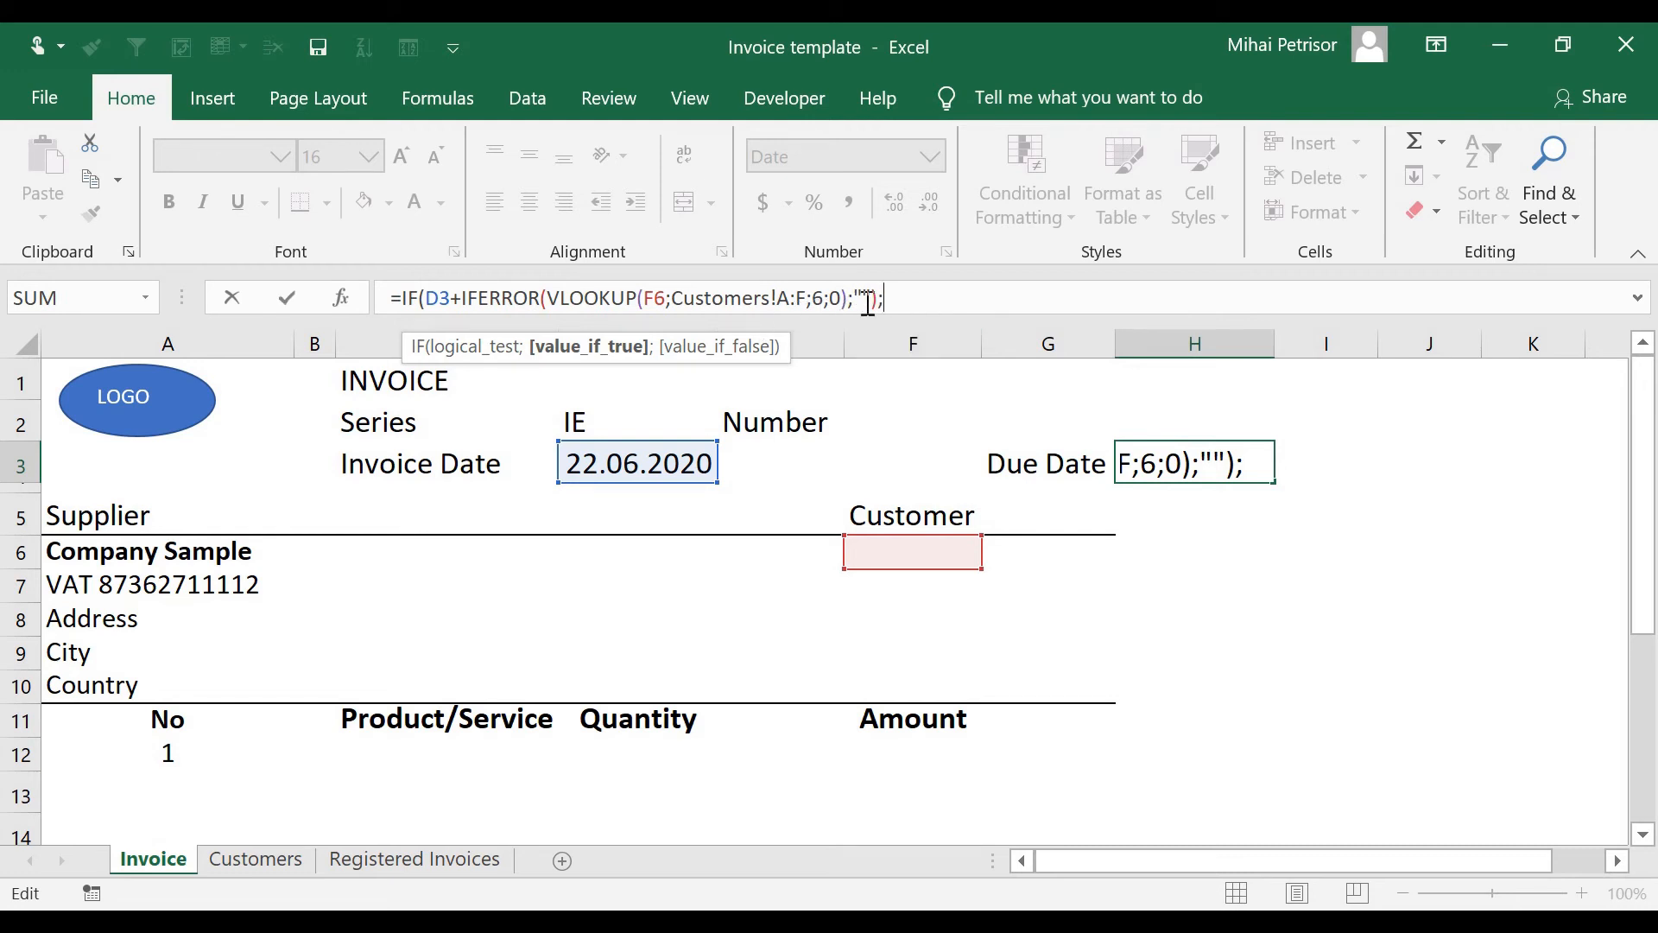
drag(881, 297, 435, 290)
key(ctrl+c)
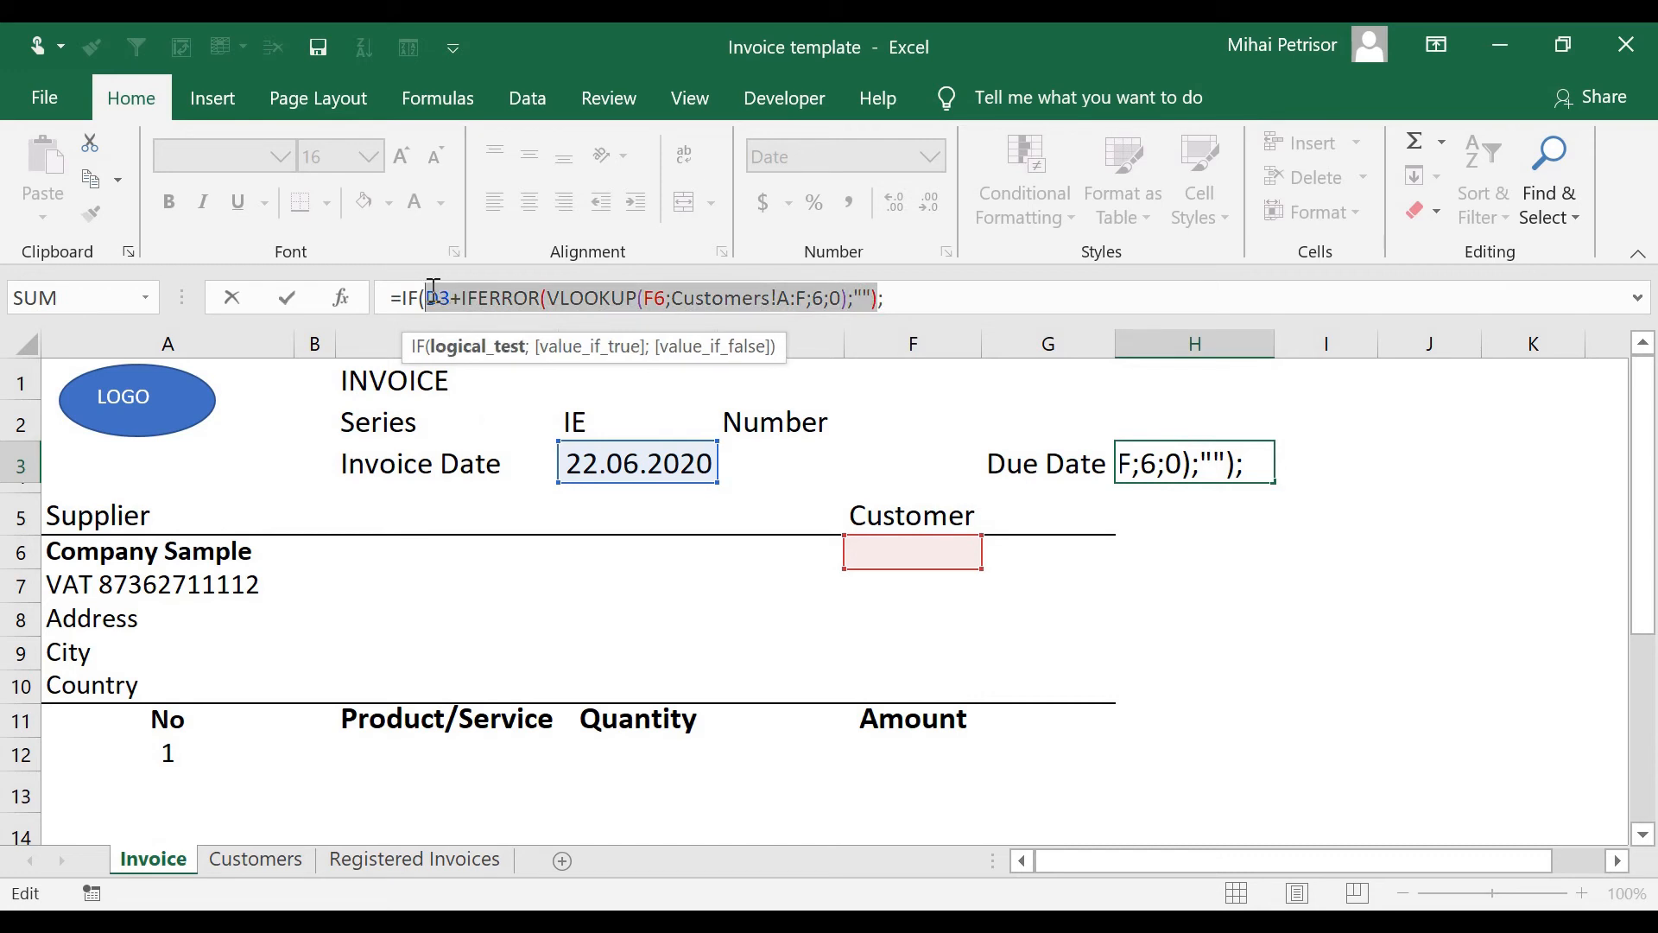
key(Delete)
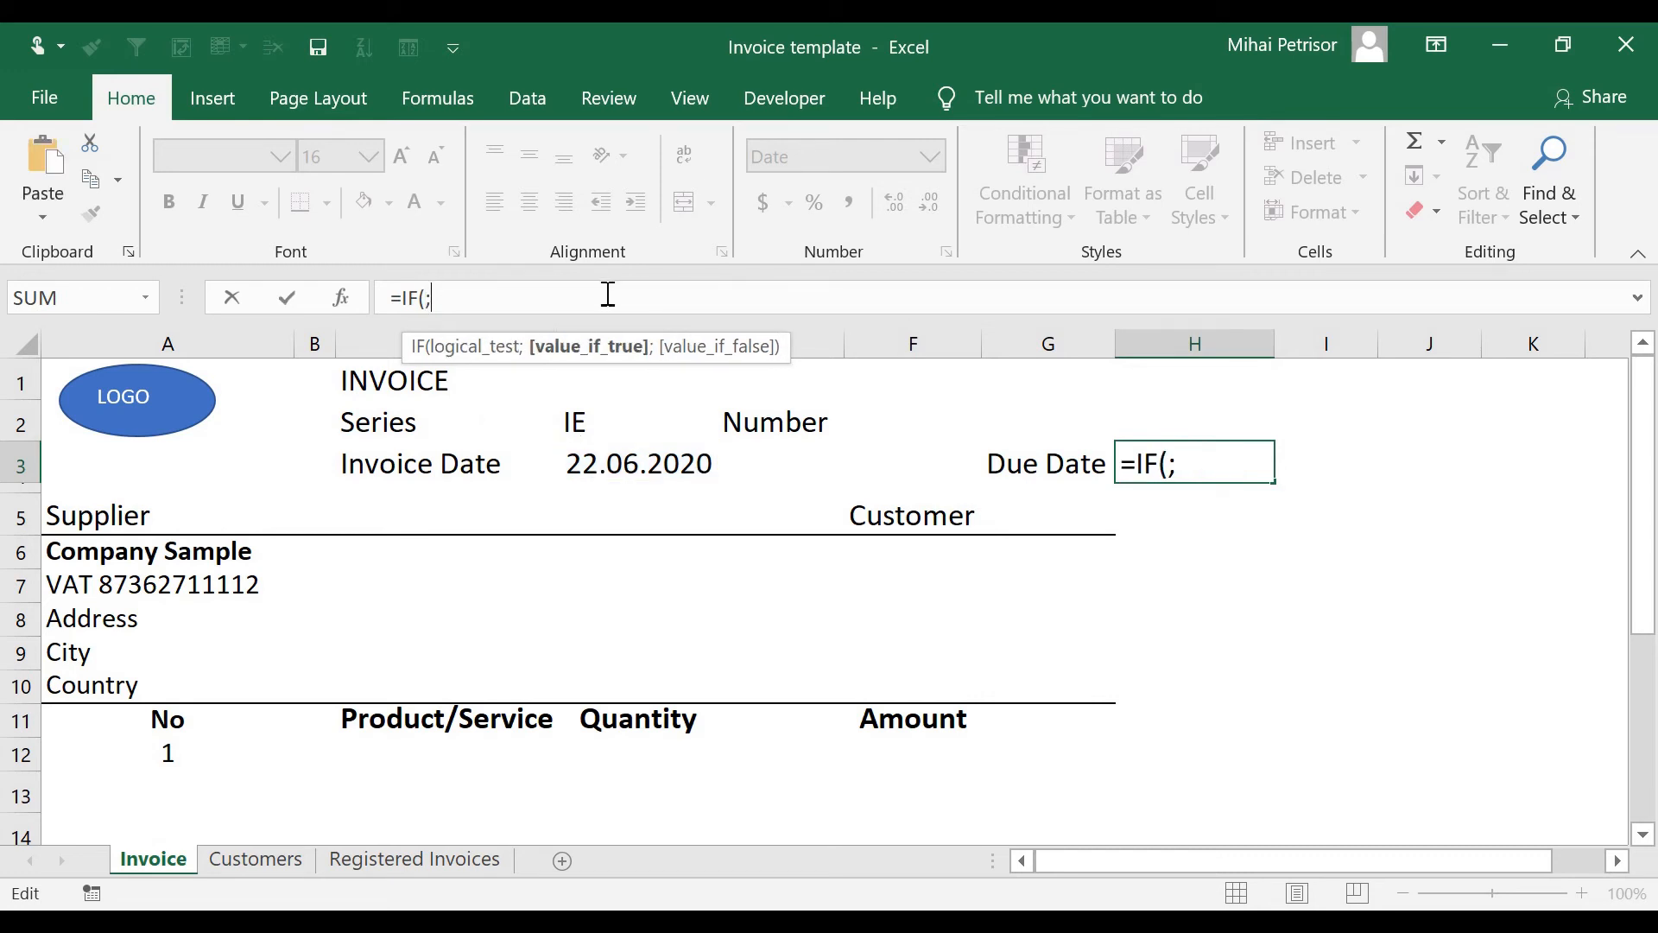
key(ctrl+v)
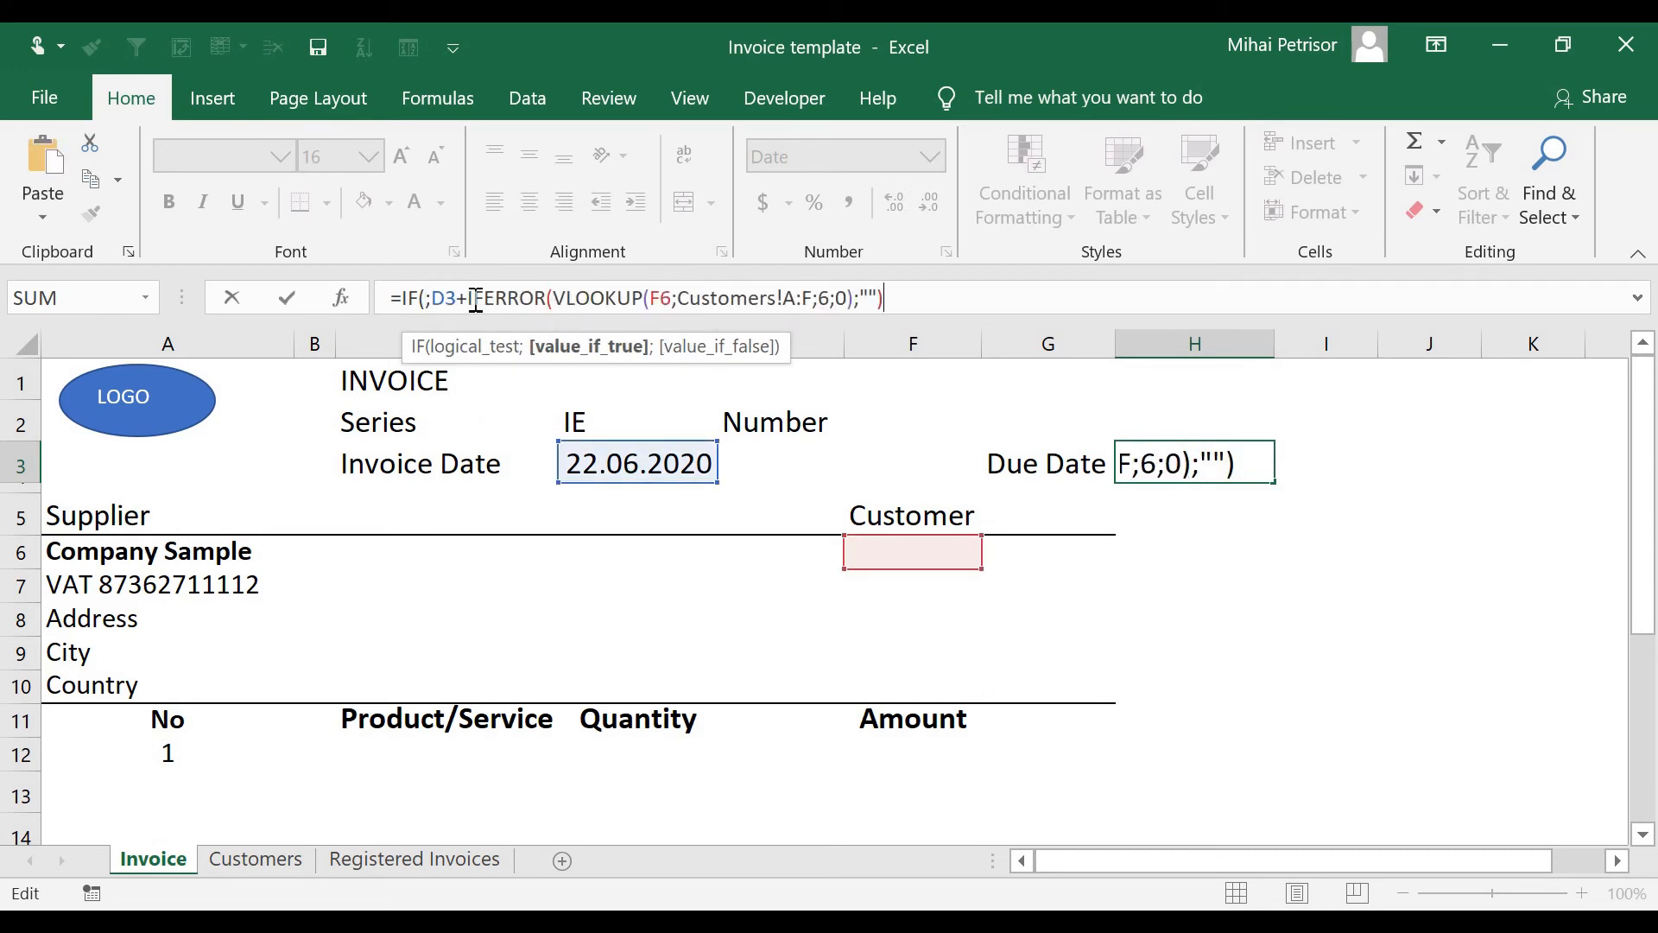
Set the logical test of the IF function in H3 to F6<>"".
click(428, 297)
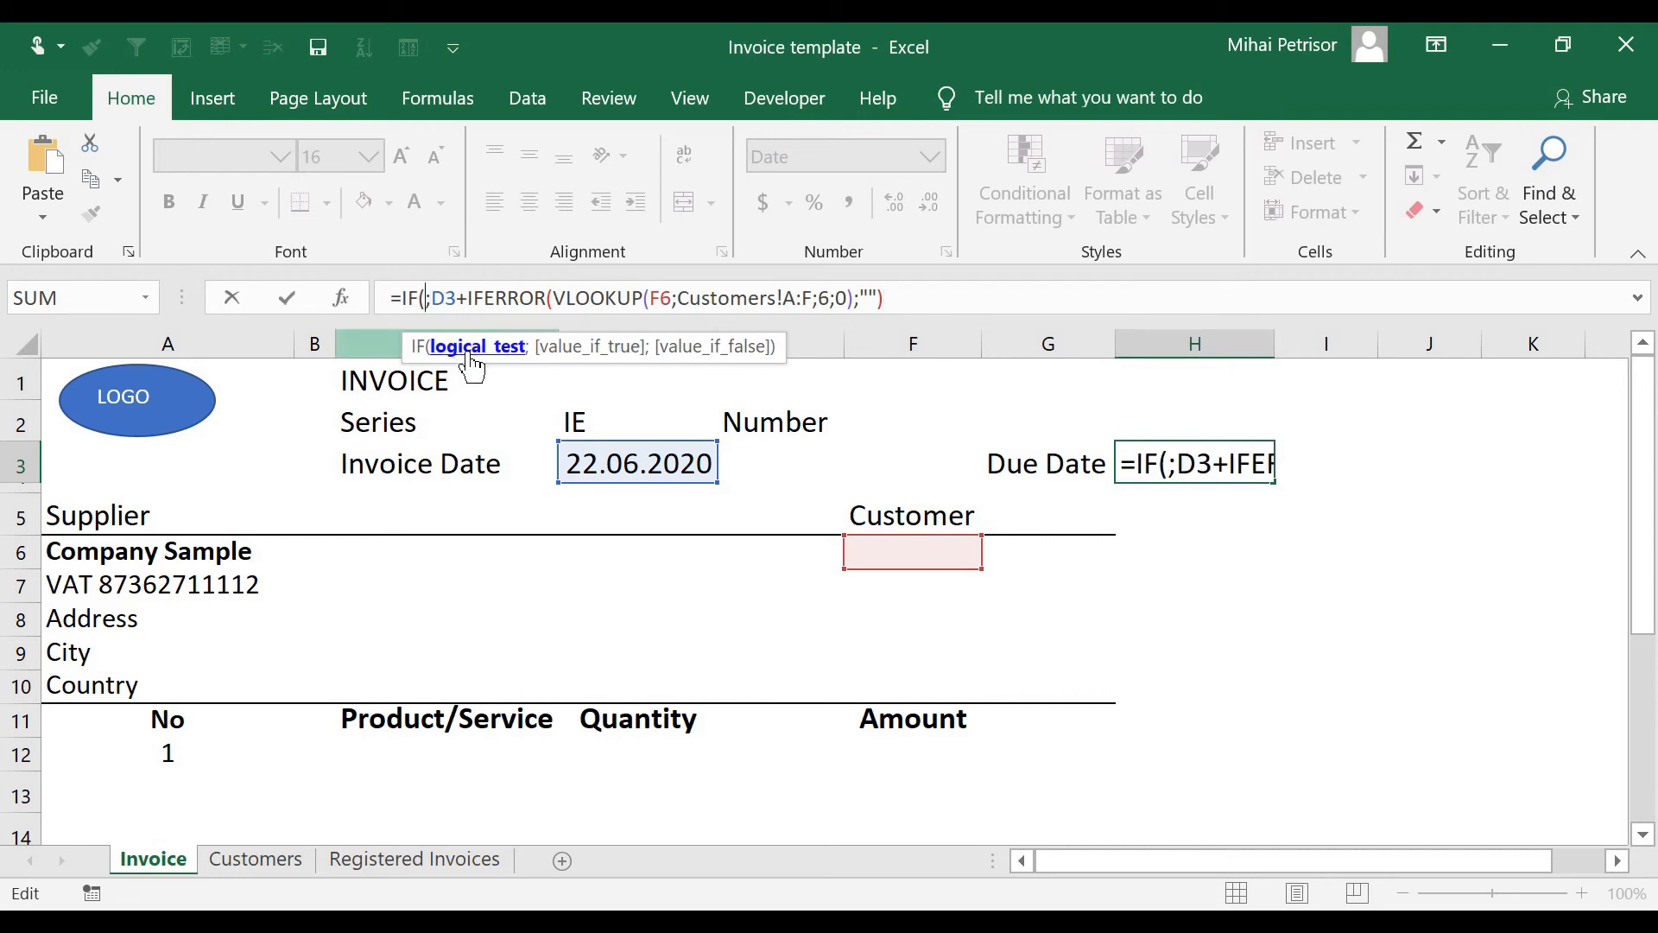
click(935, 557)
text(<>)
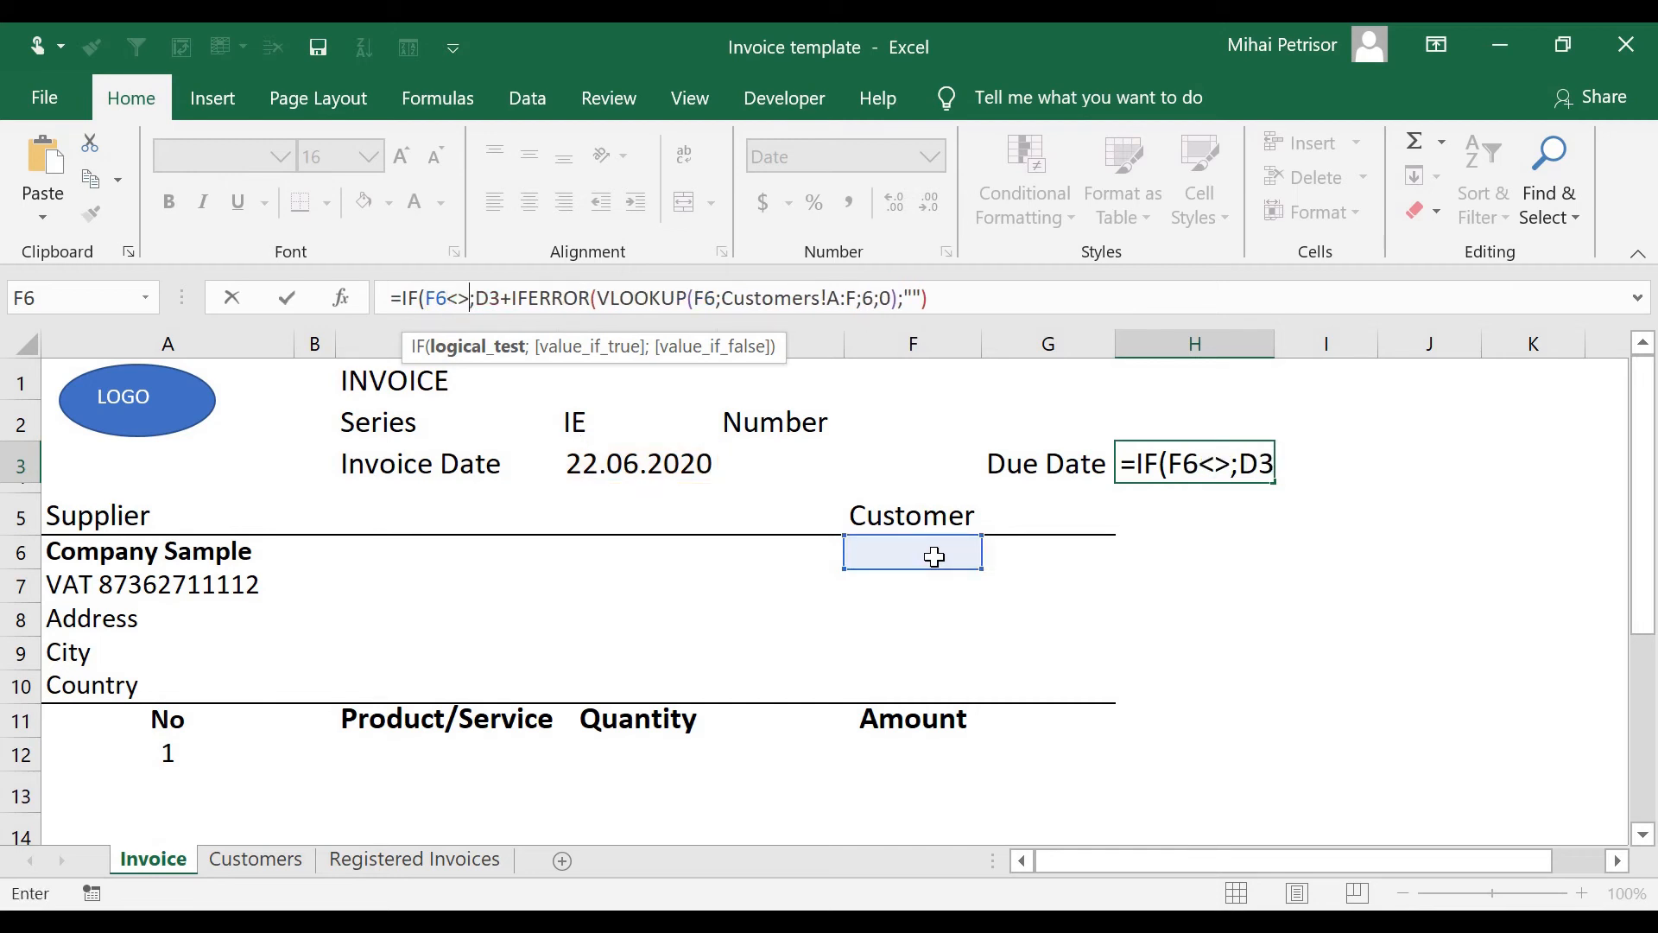
text("")
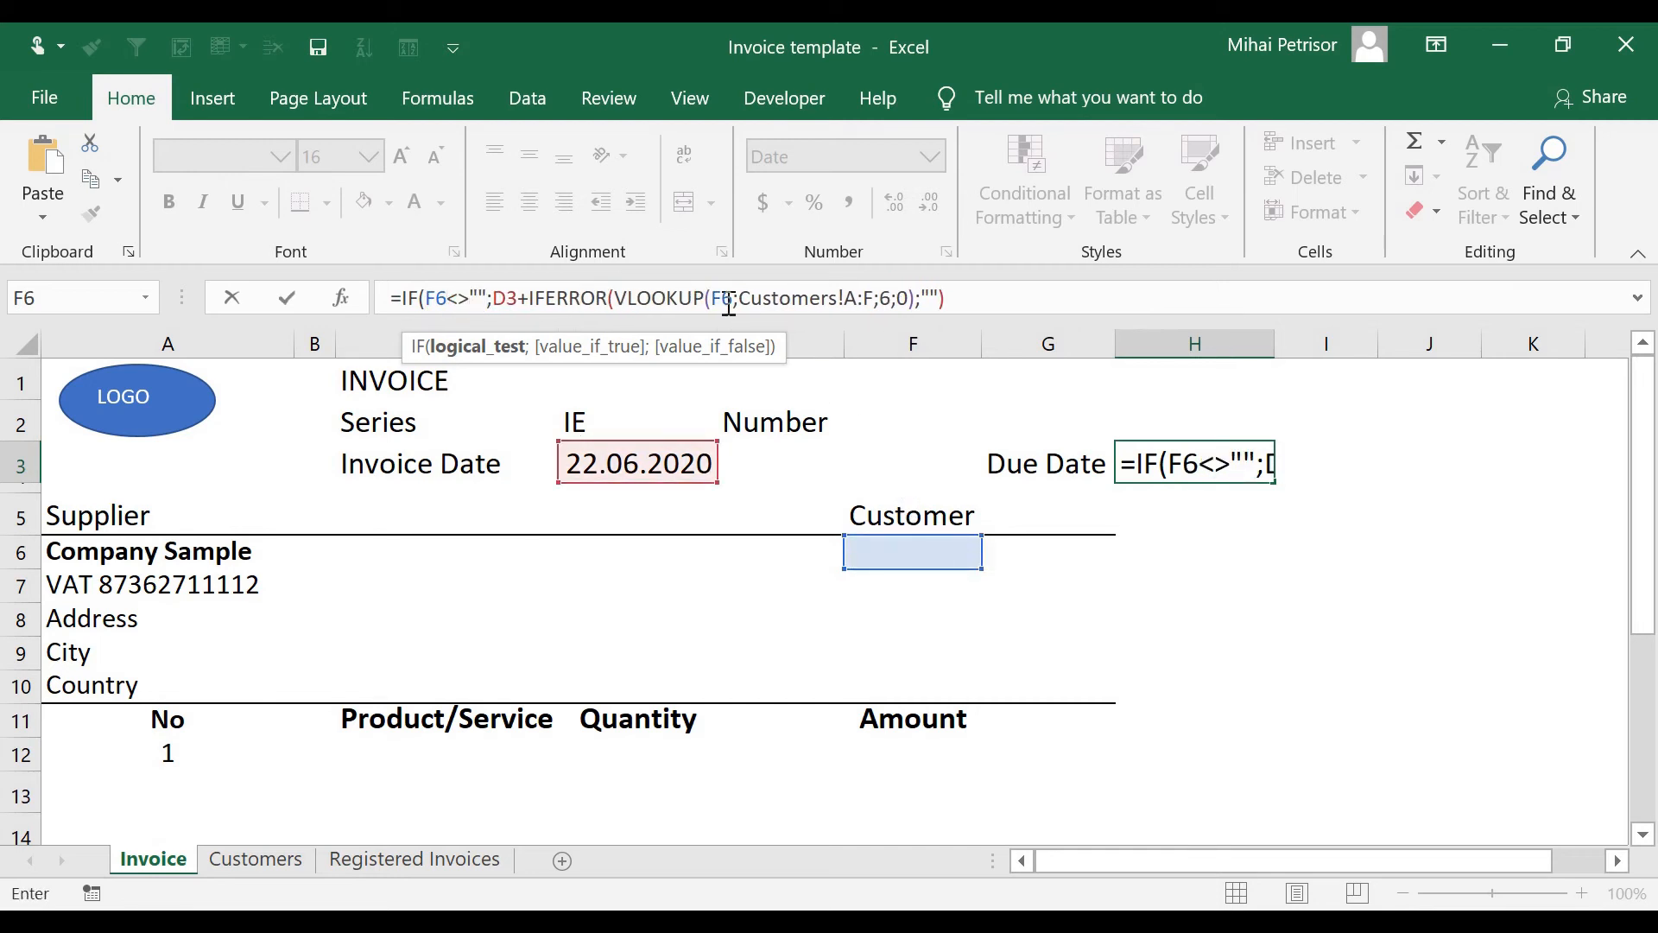
Complete the H3 formula with "" as the value if false, making it =IF(F6<>"";D3+IFERROR(VLOOKUP(F6;Customers!A:F;6;0);"");"").
click(935, 298)
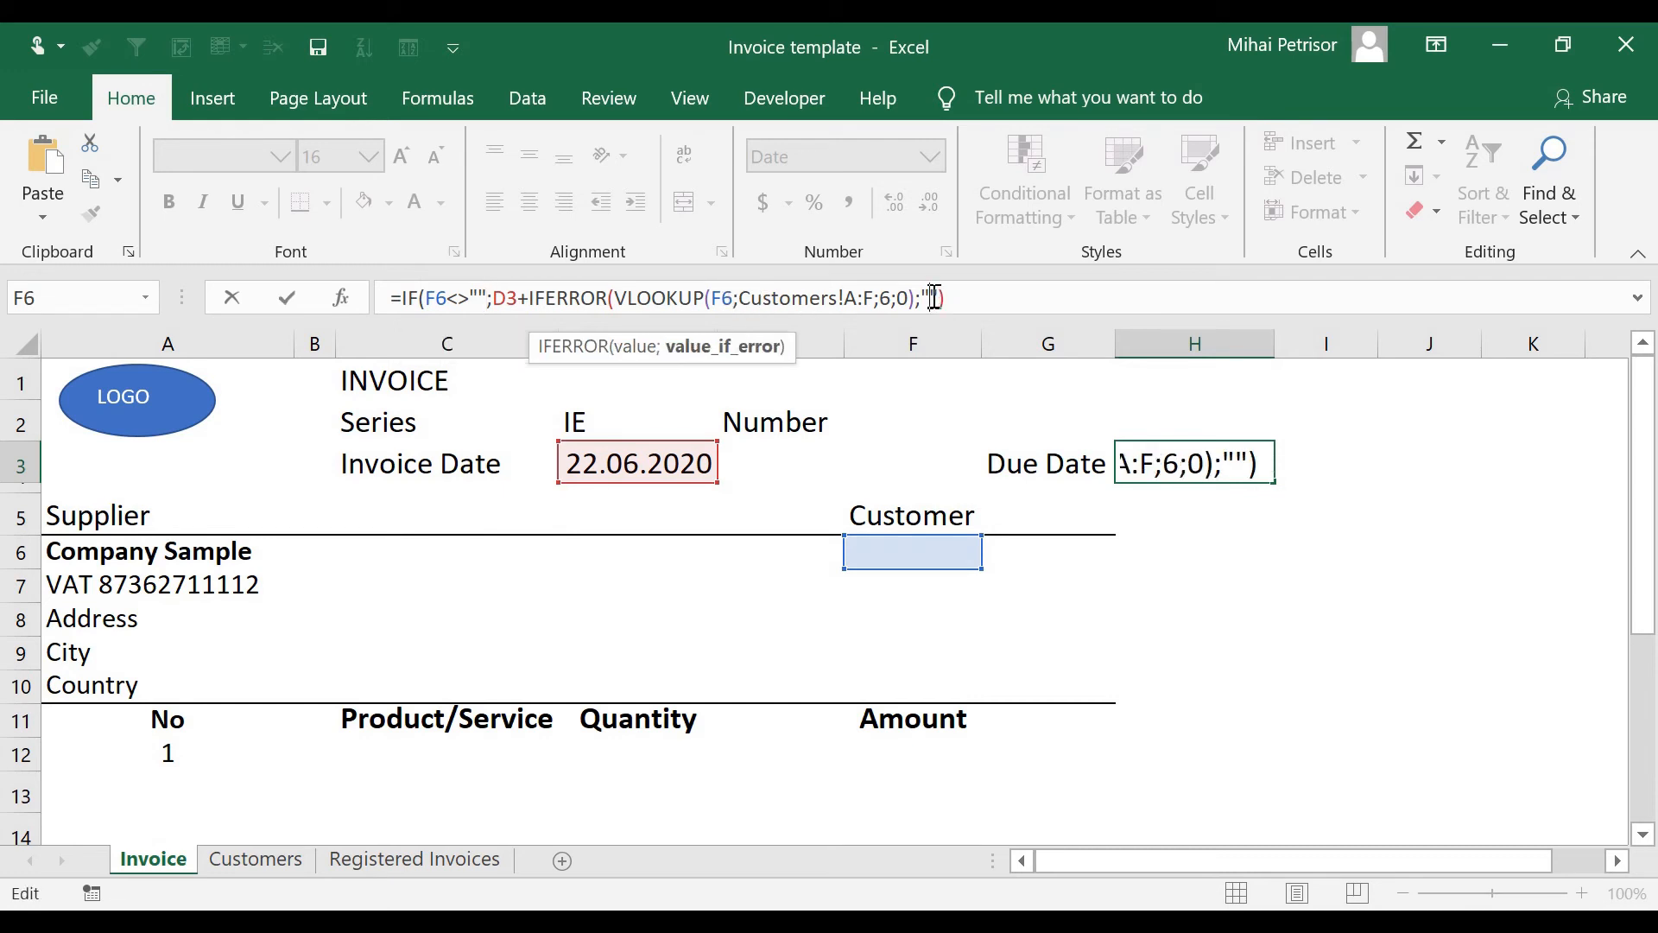
click(987, 299)
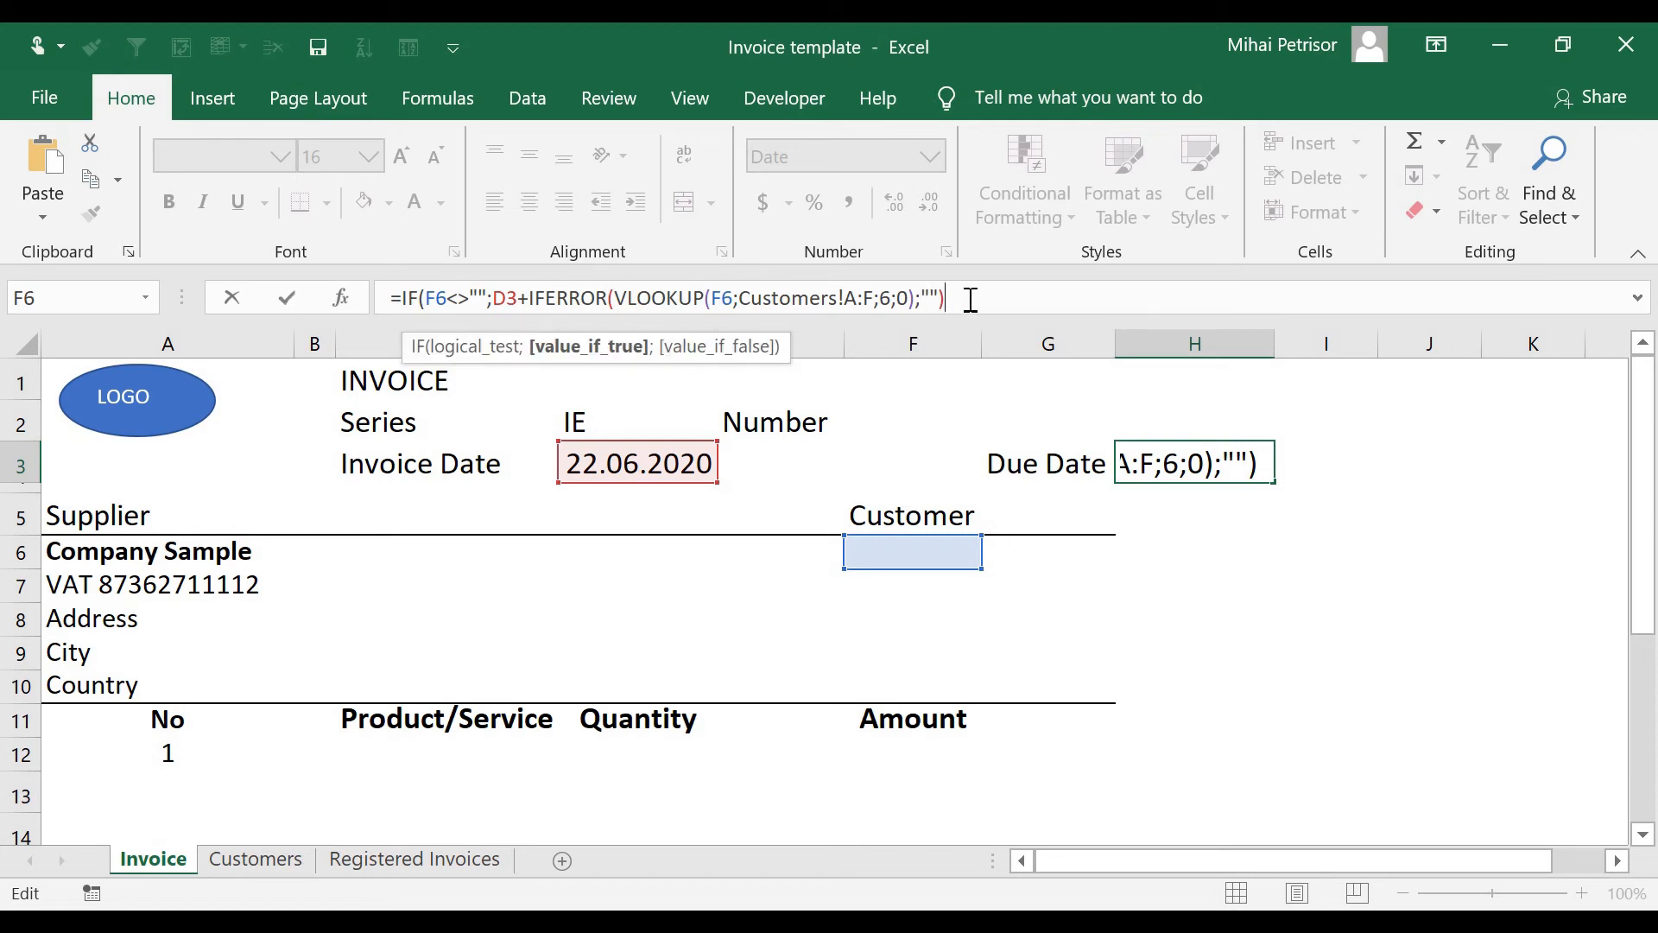
text(;"")
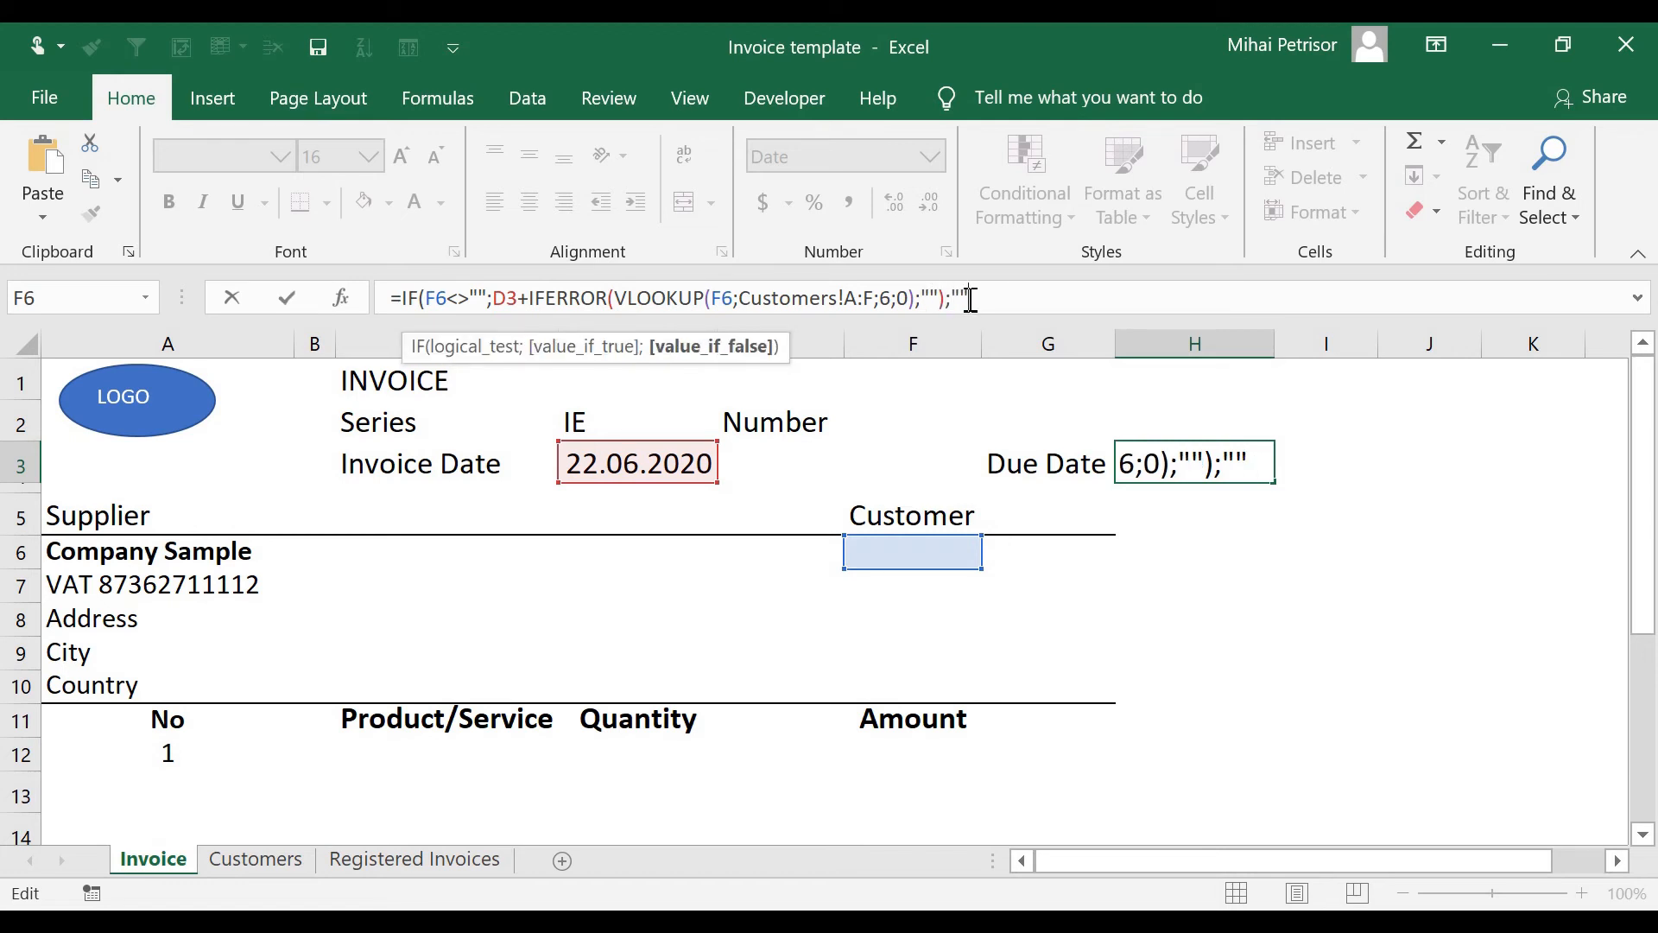
text())
key(Return)
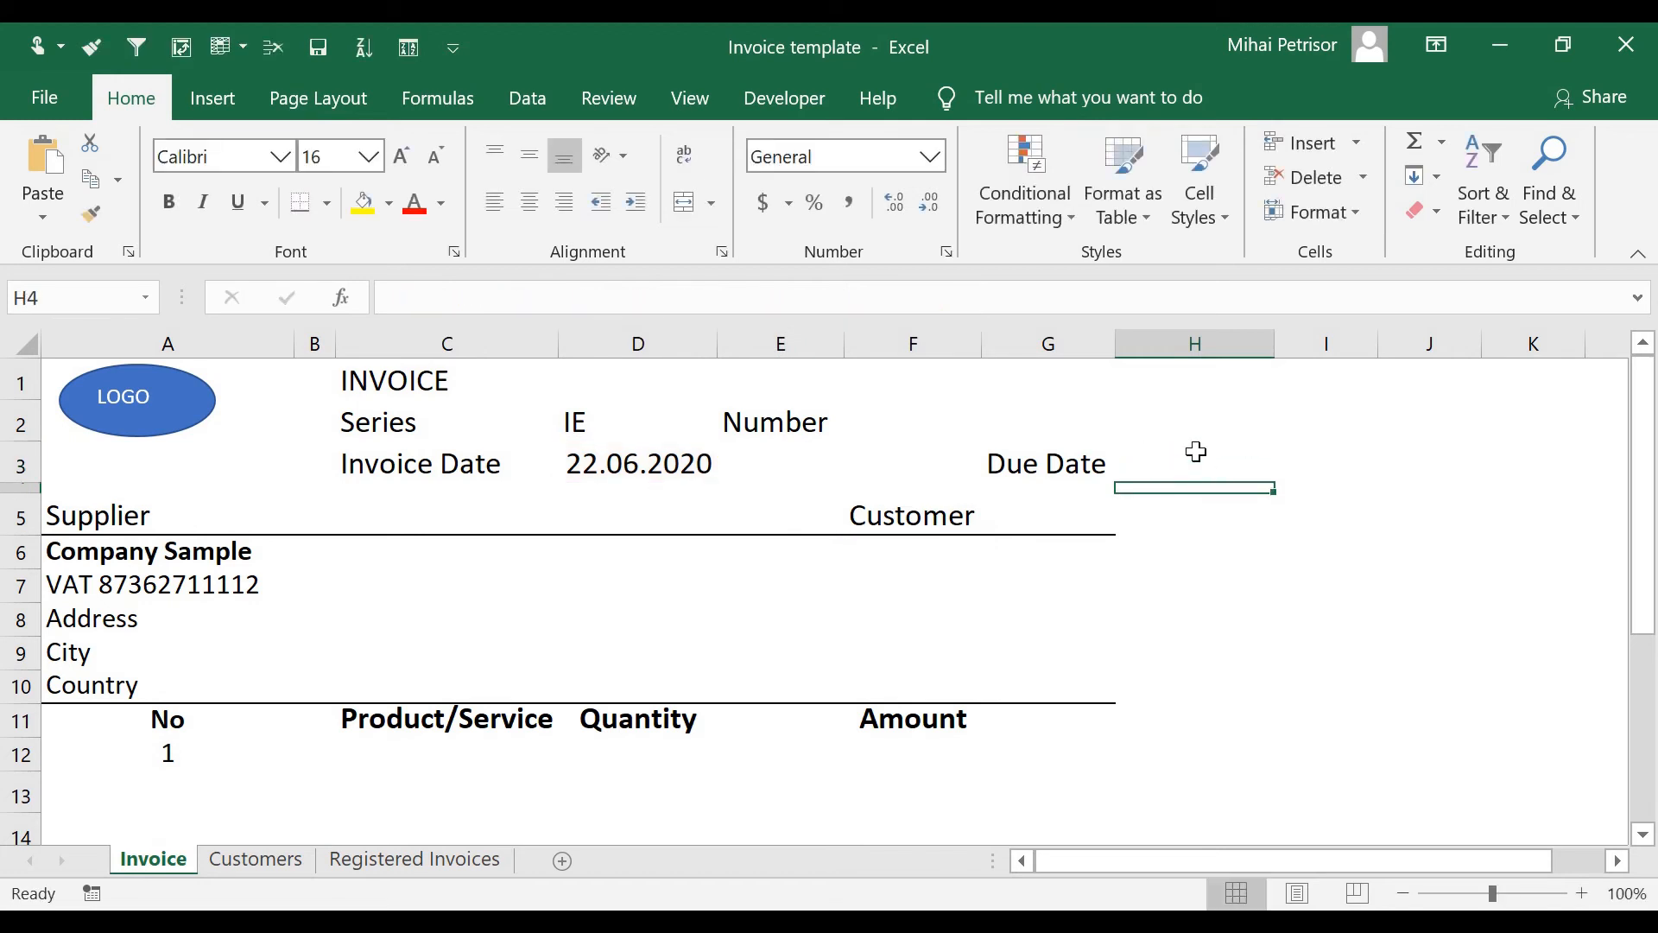
click(1196, 451)
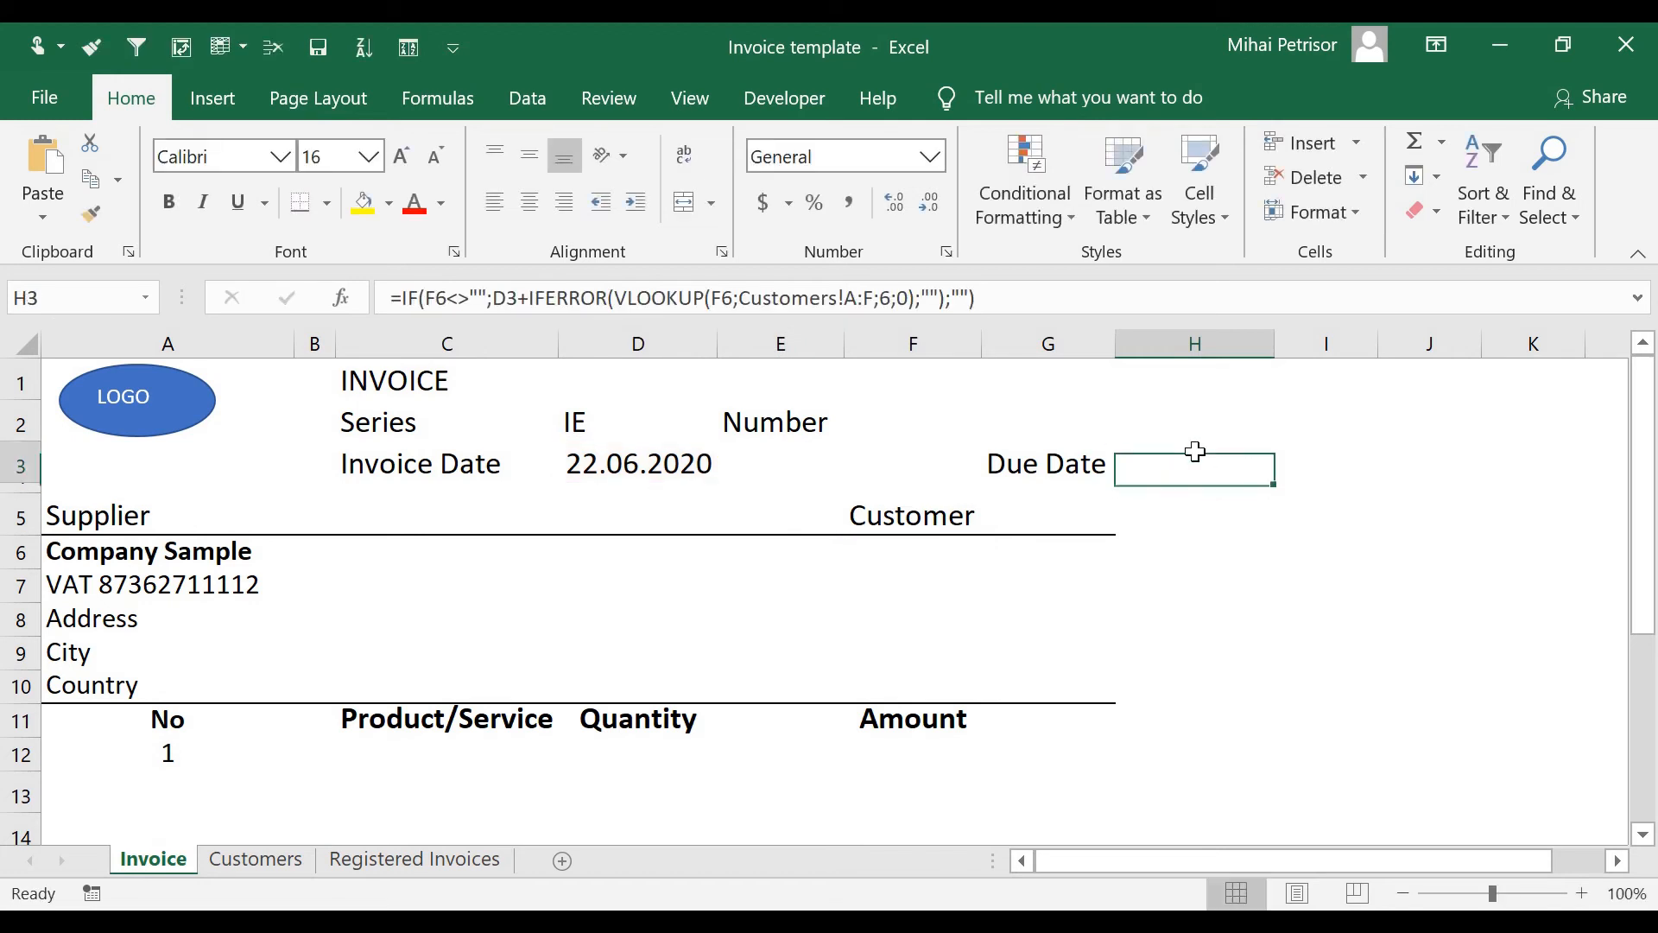
Choose Customer1 in F6 and compare the due date with that customer's payment term on the Customers sheet.
click(914, 556)
click(995, 556)
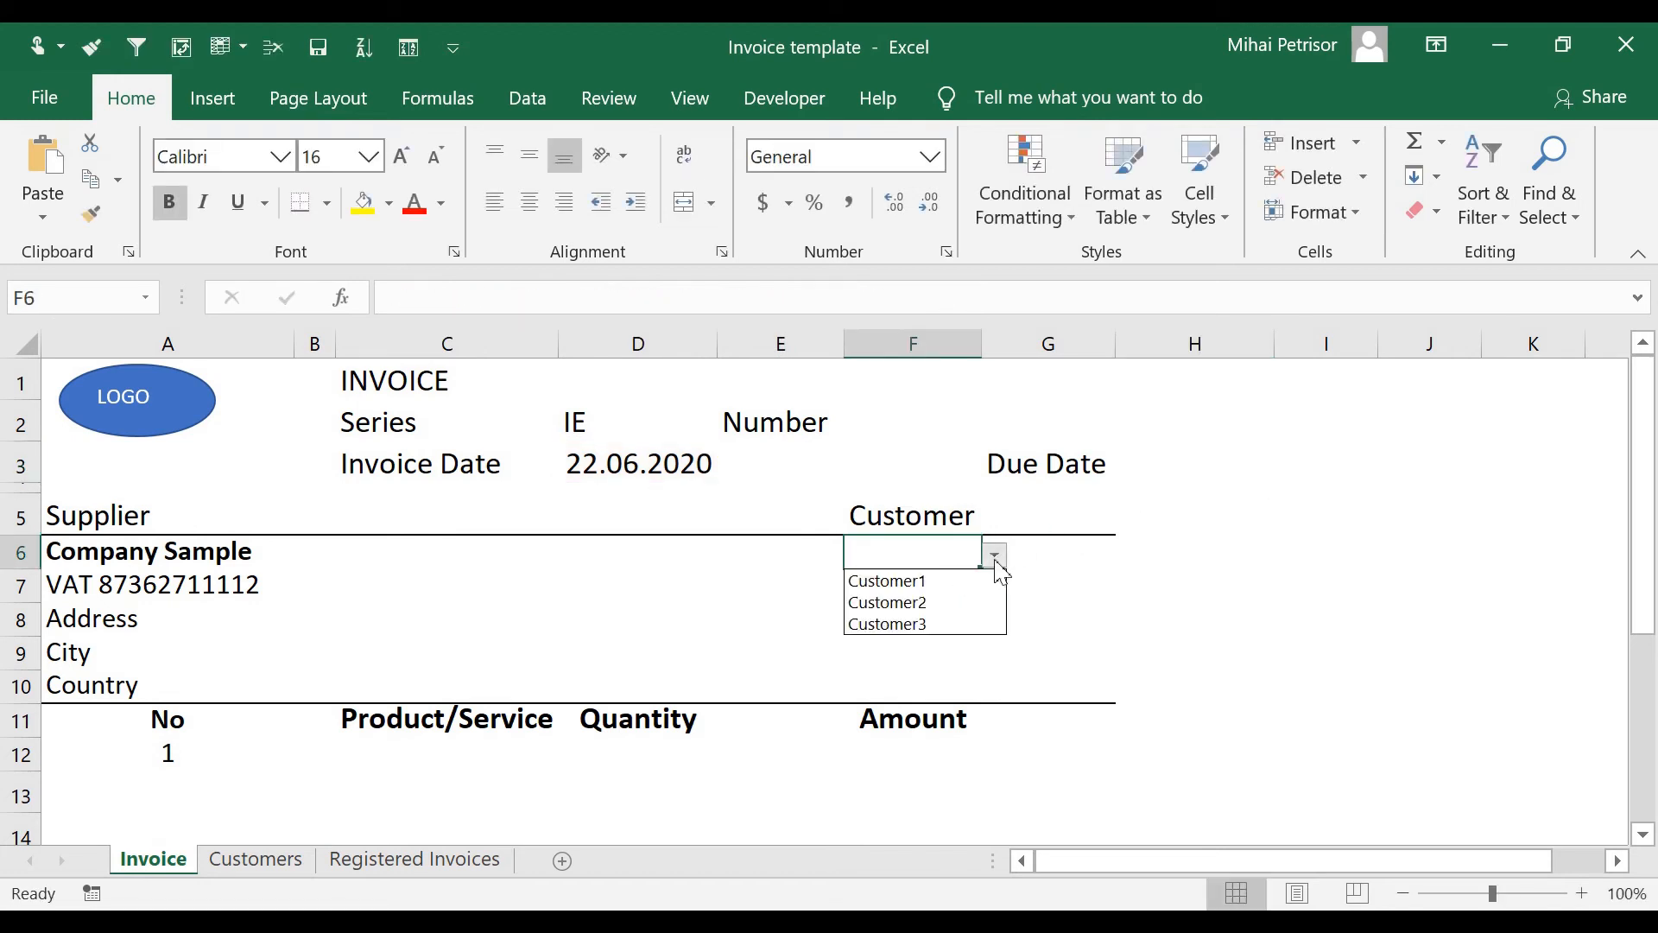
click(957, 580)
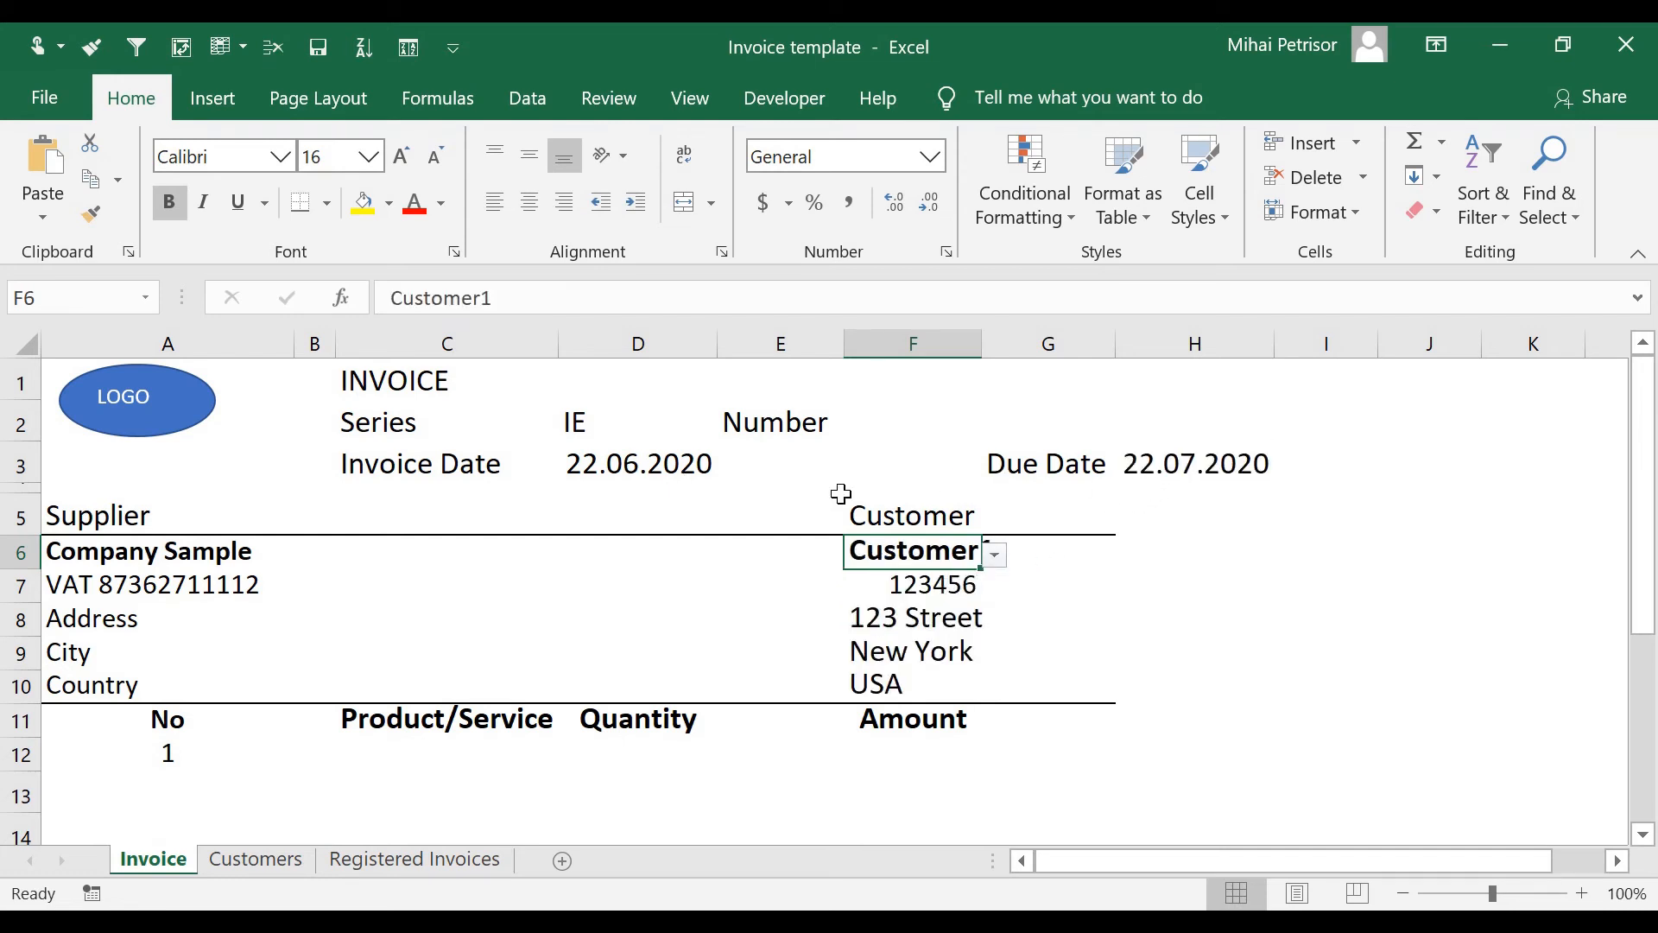
click(270, 862)
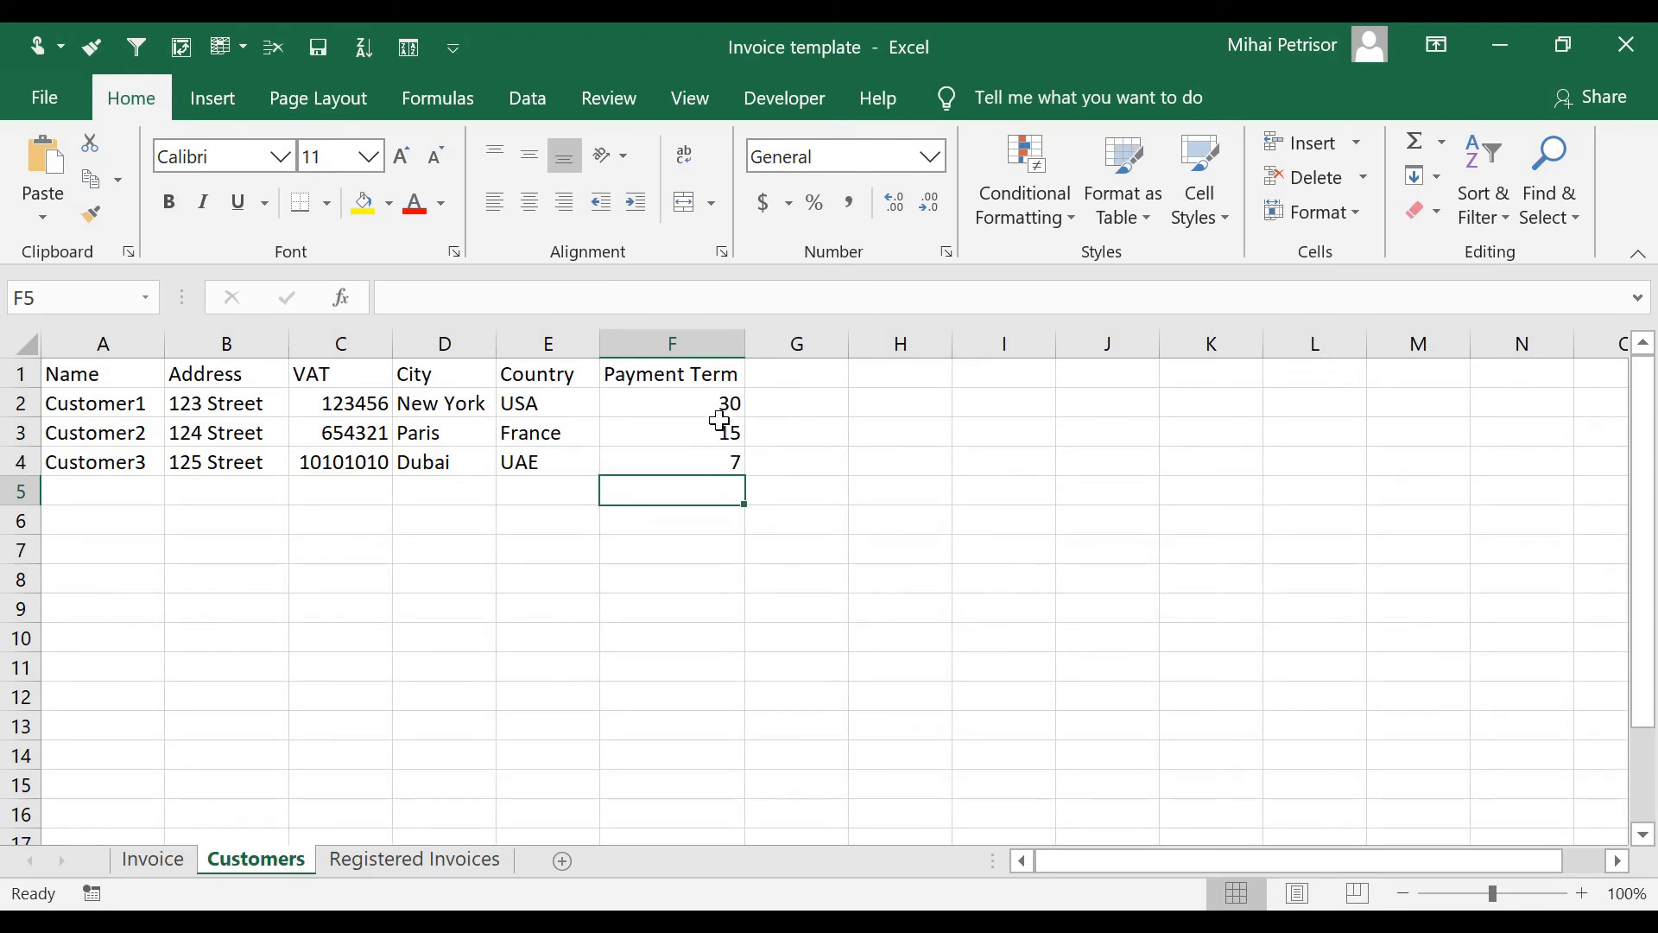
Choose Customer2 in F6 of the Invoice sheet and check its due date against the payment term on the Customers sheet.
click(166, 860)
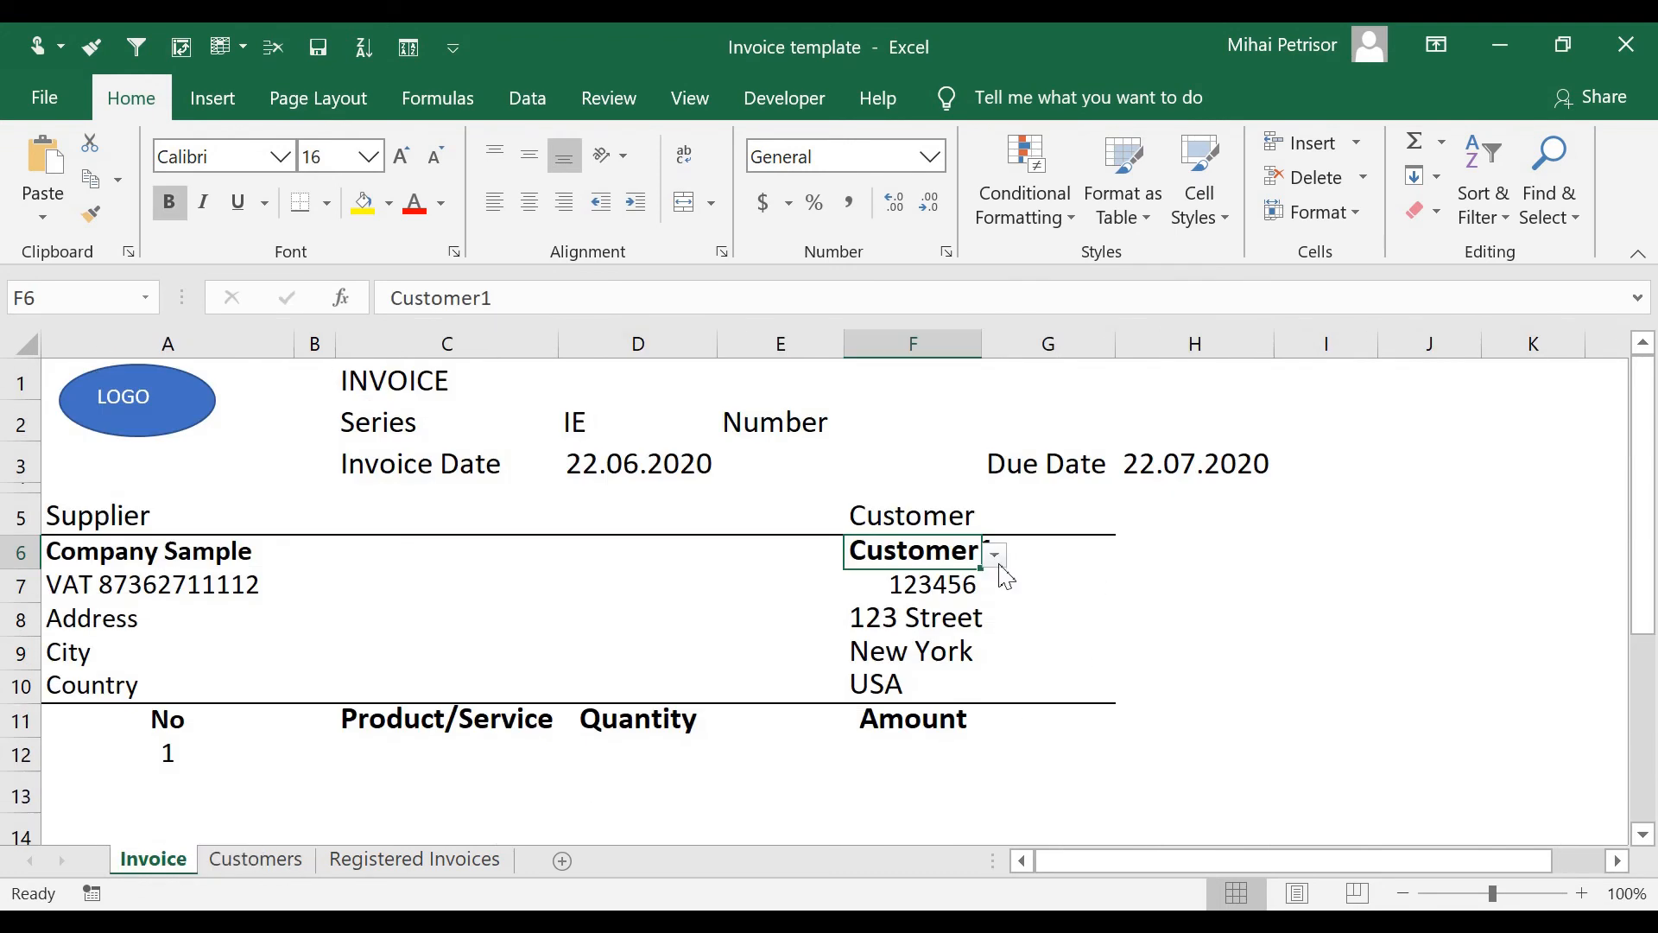
click(998, 558)
click(976, 603)
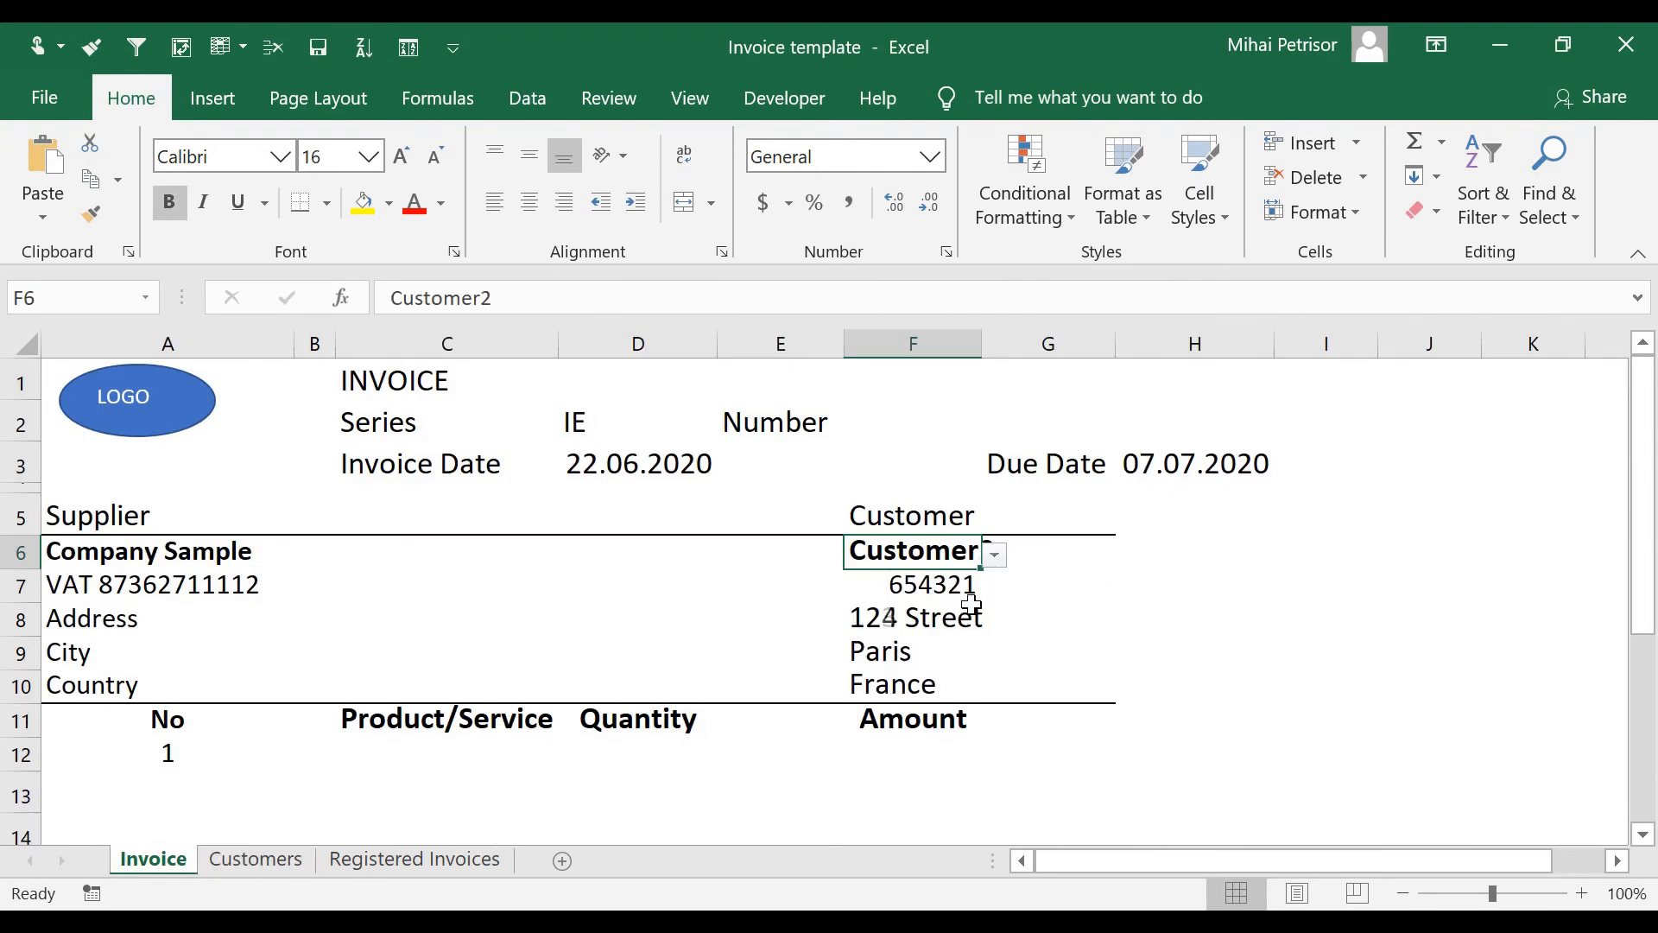
click(1206, 477)
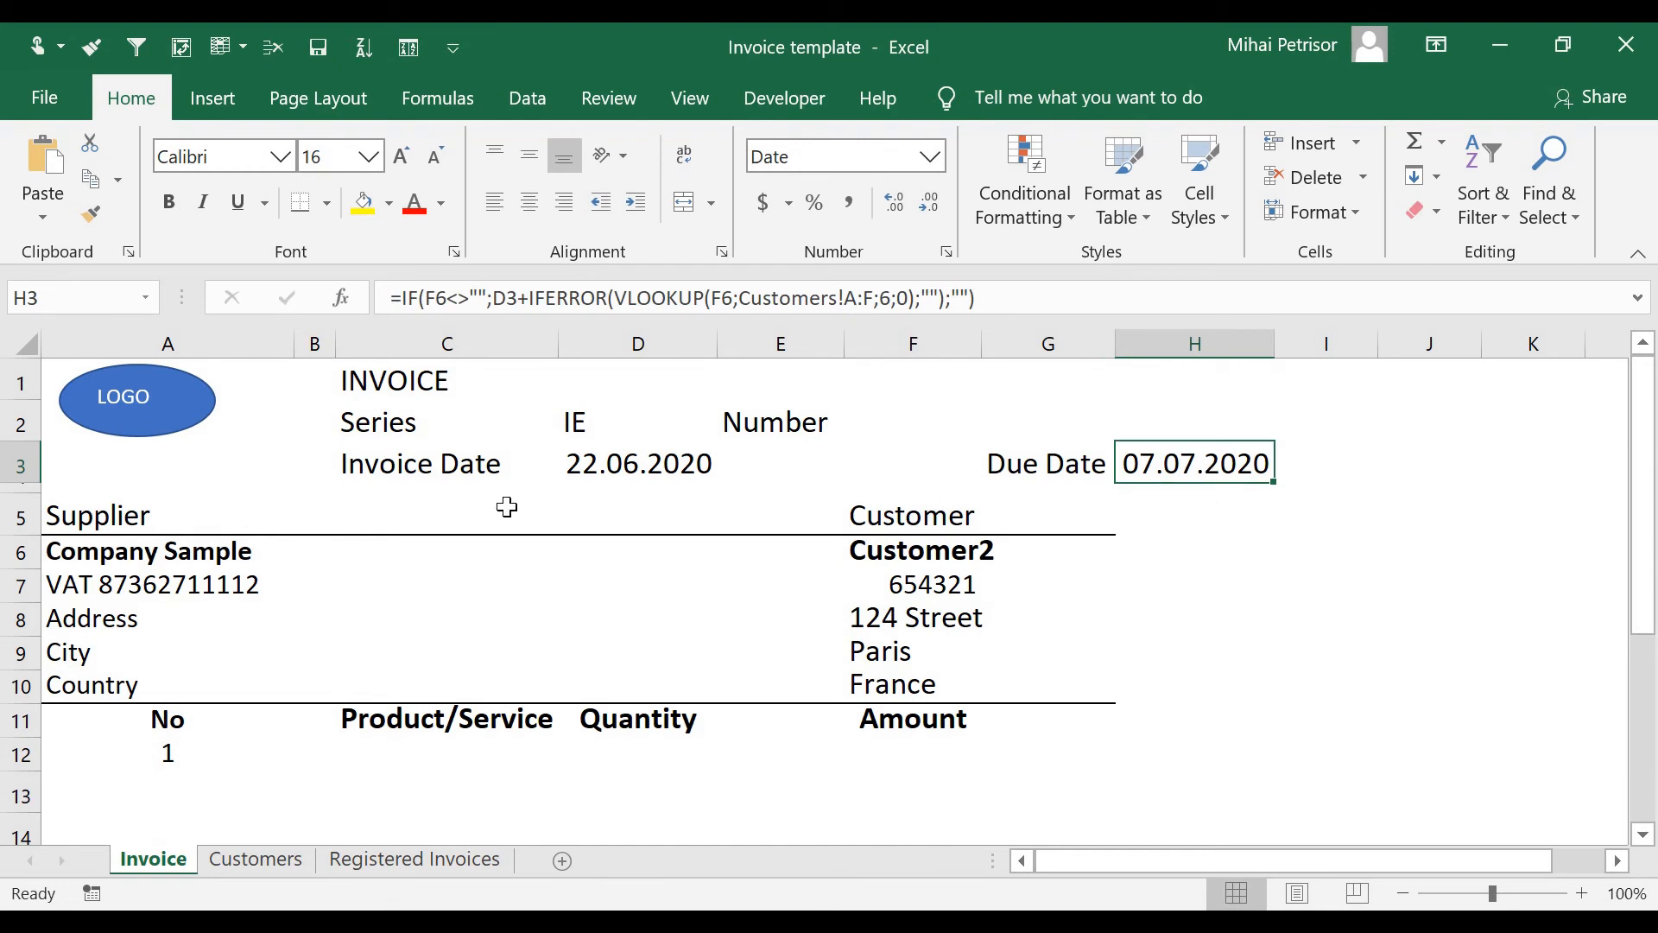
click(255, 862)
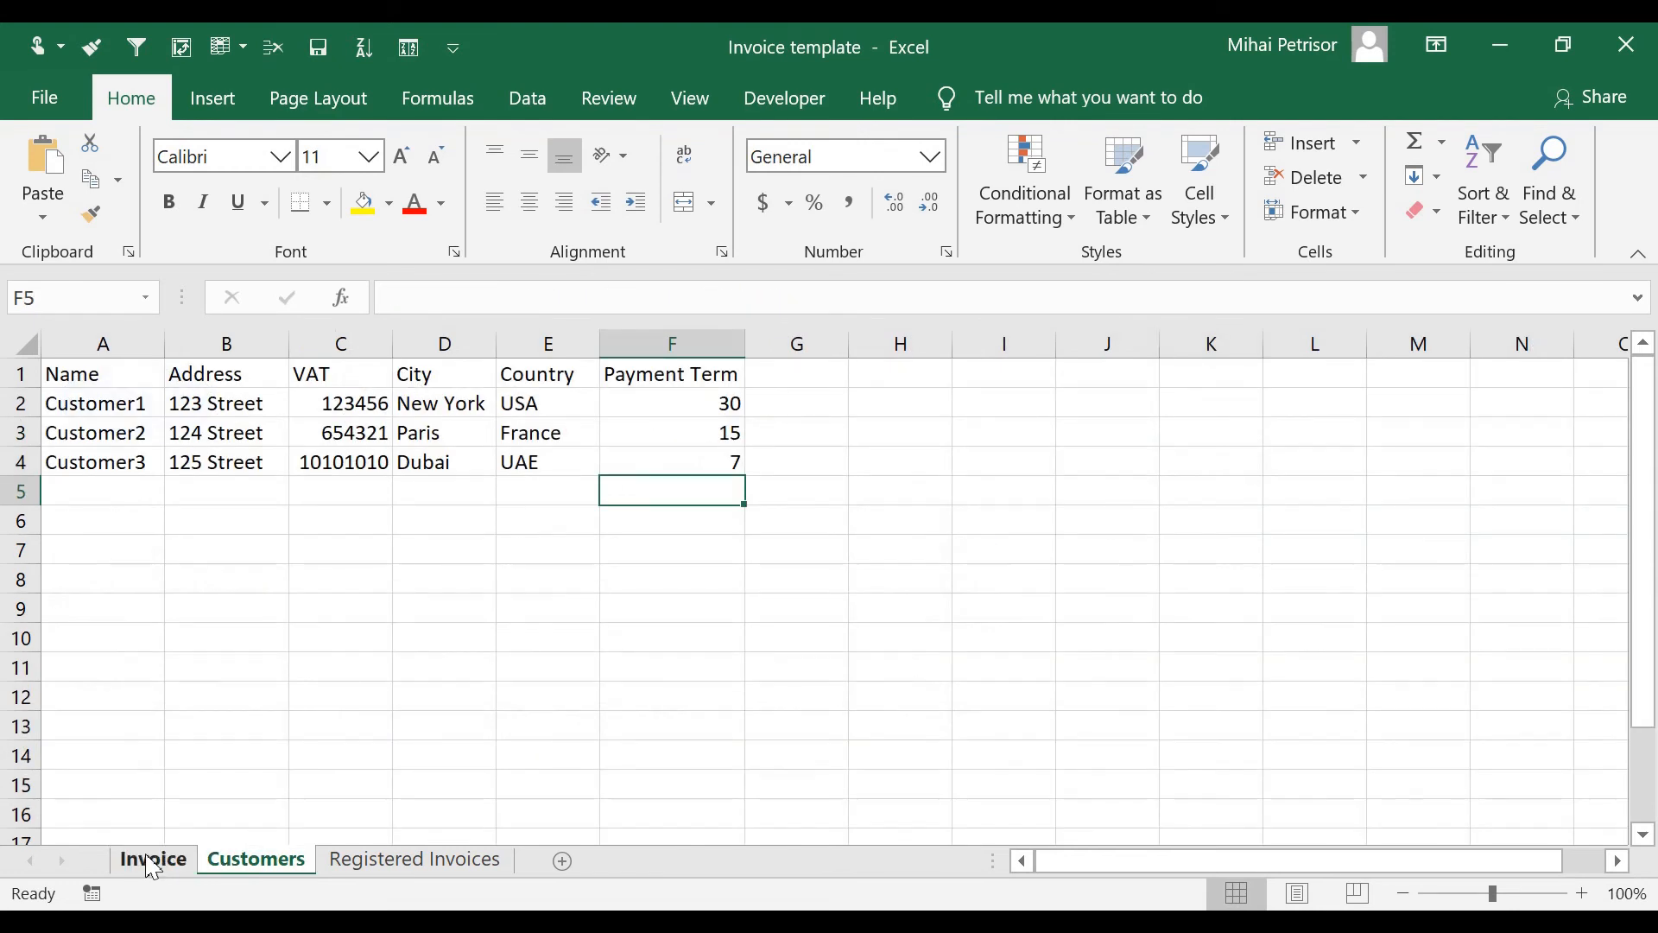
Choose Customer3 as the customer in F6 of the Invoice sheet and check the due date in H3.
click(152, 862)
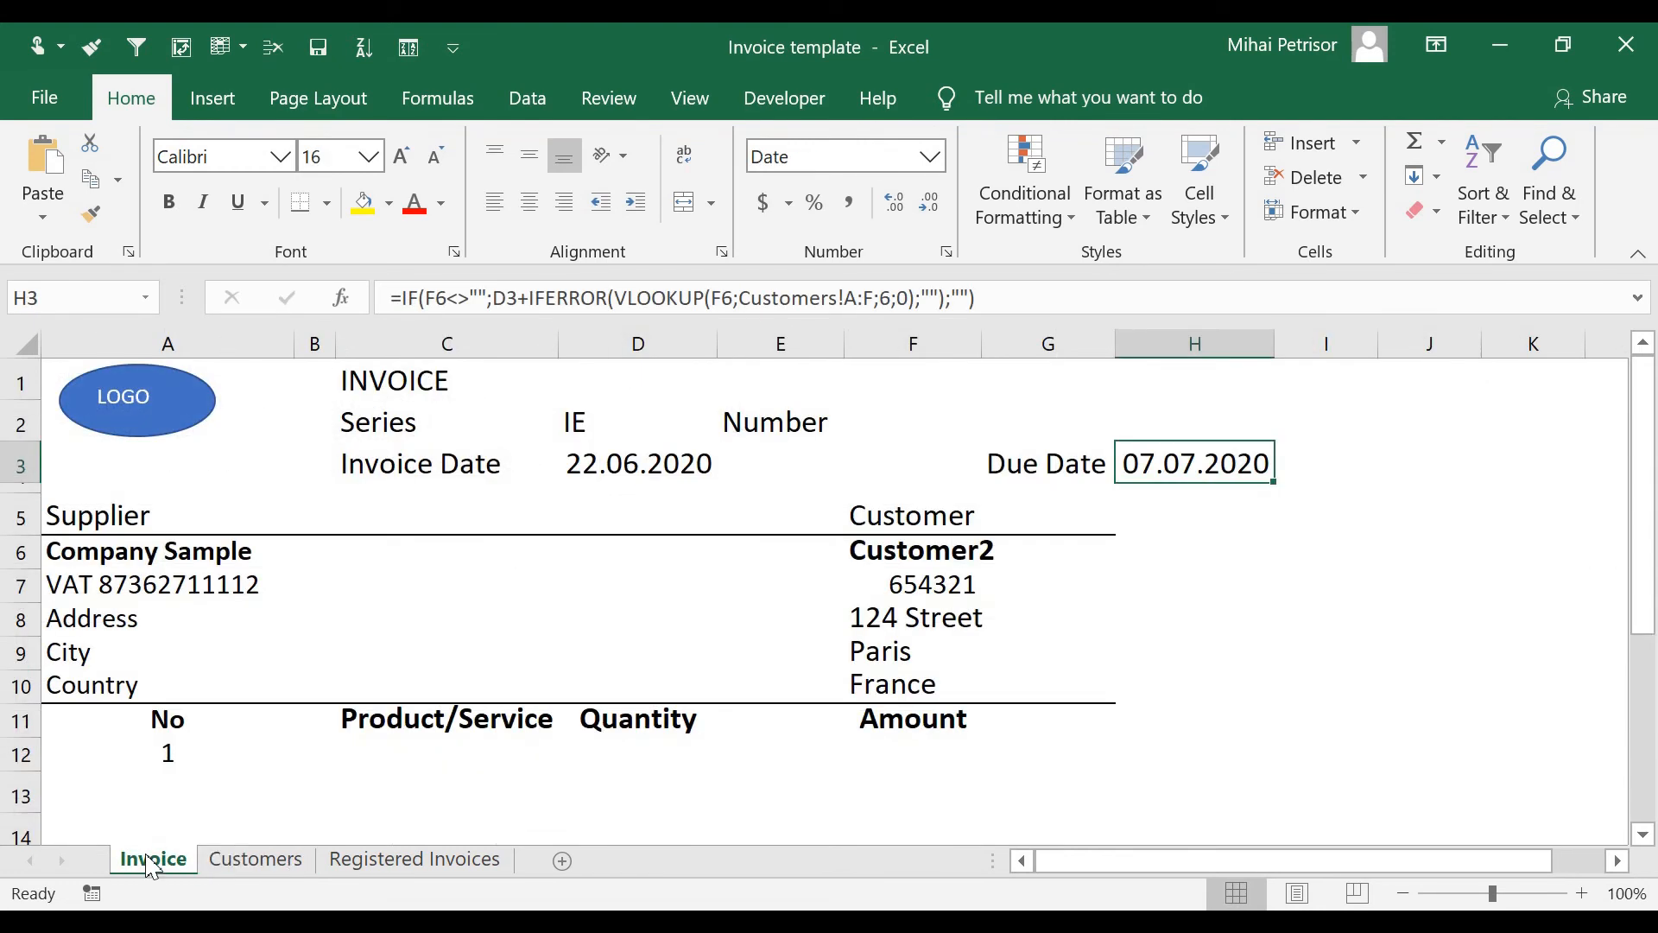
click(979, 553)
click(995, 555)
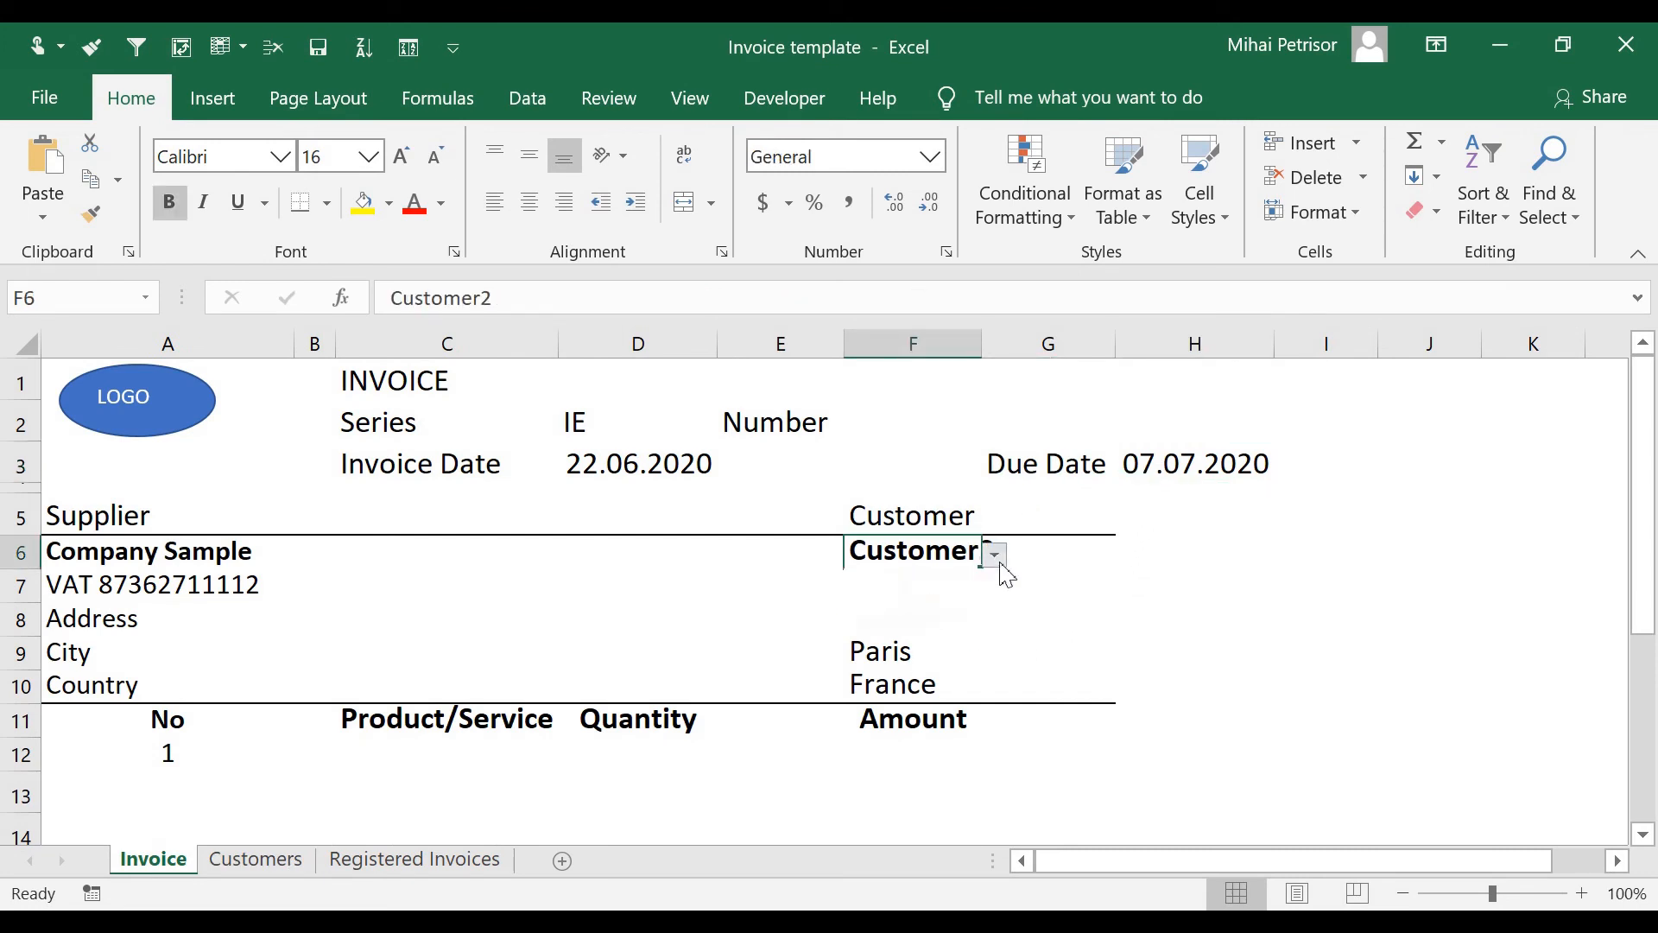
click(944, 626)
click(1179, 475)
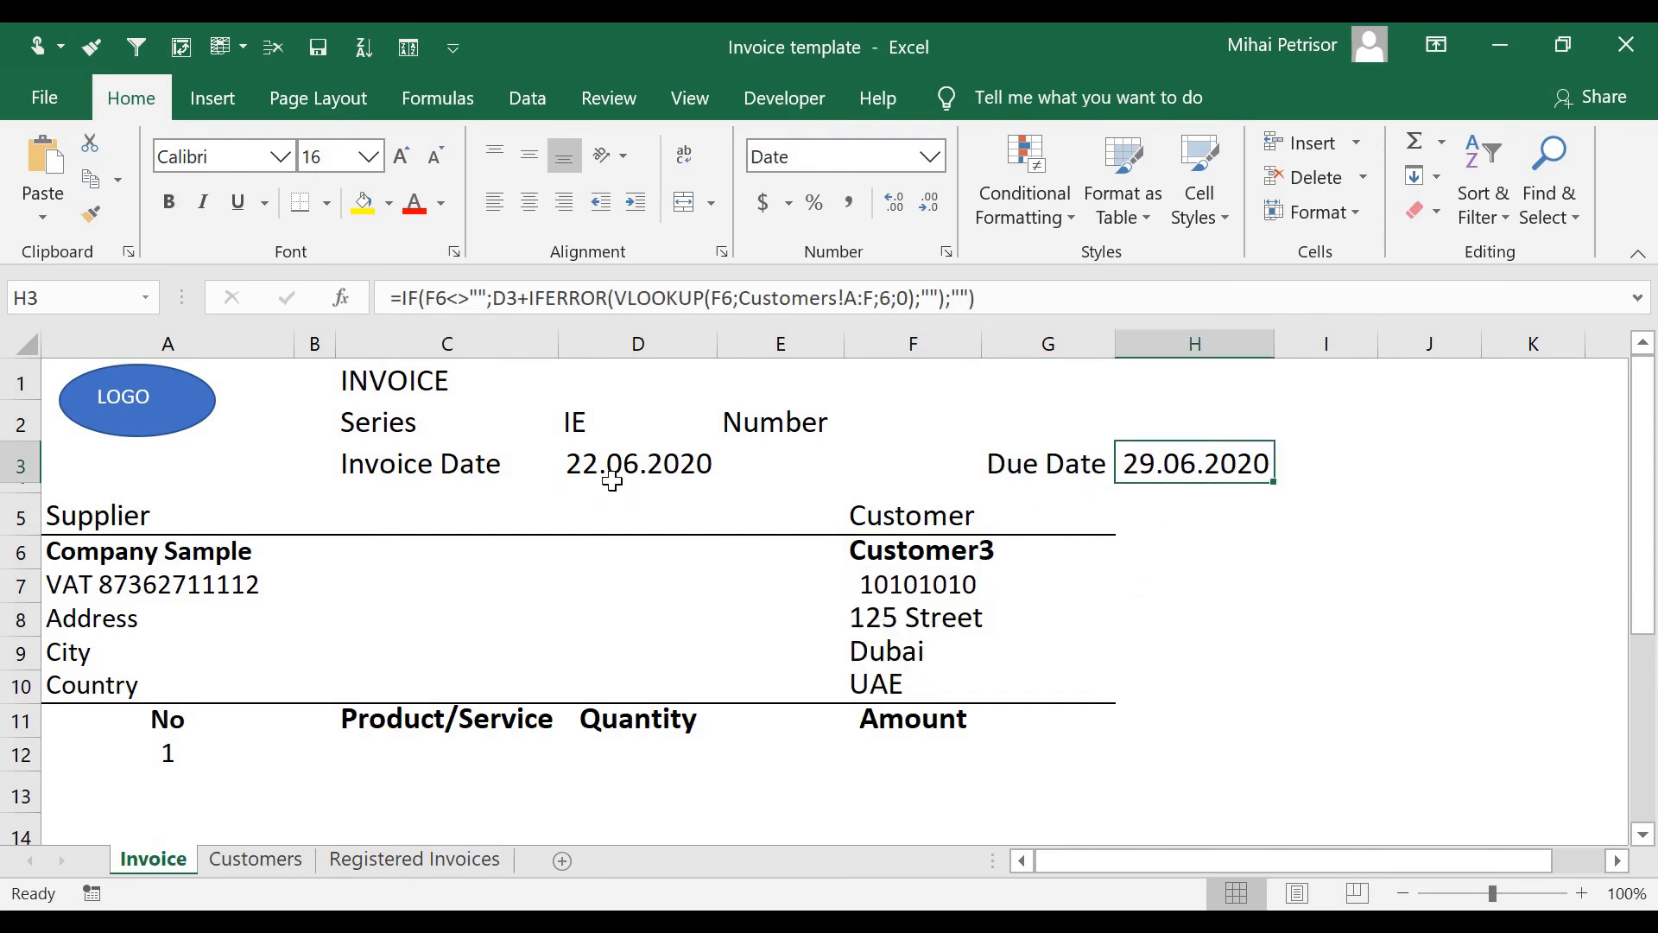
click(945, 547)
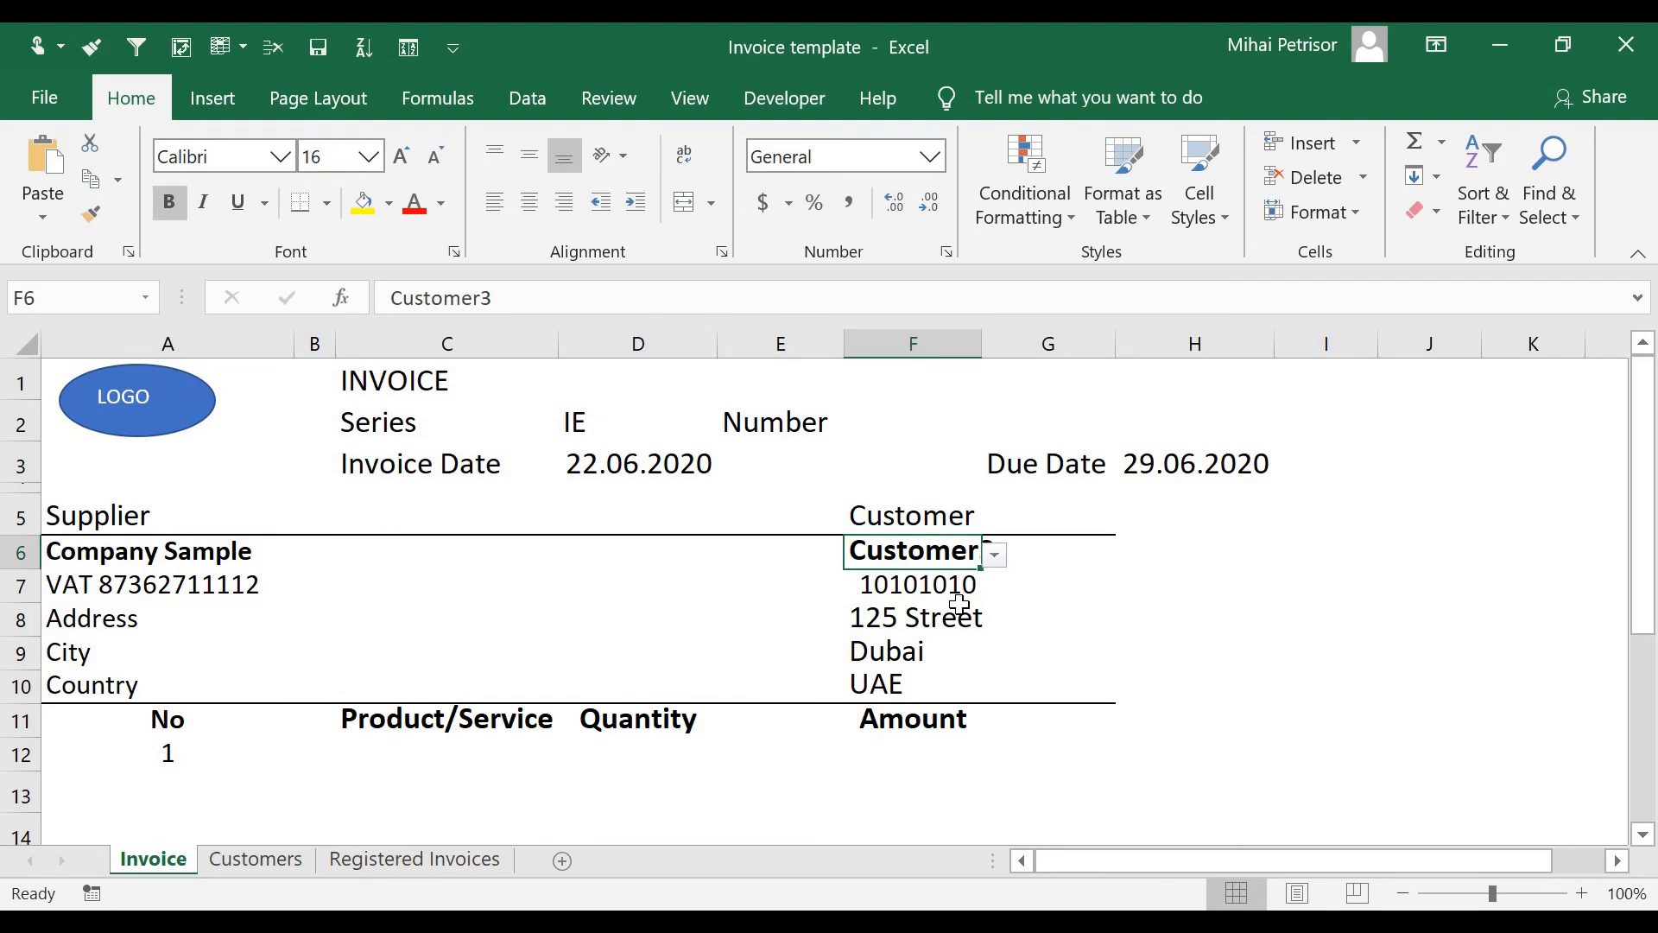
click(1171, 457)
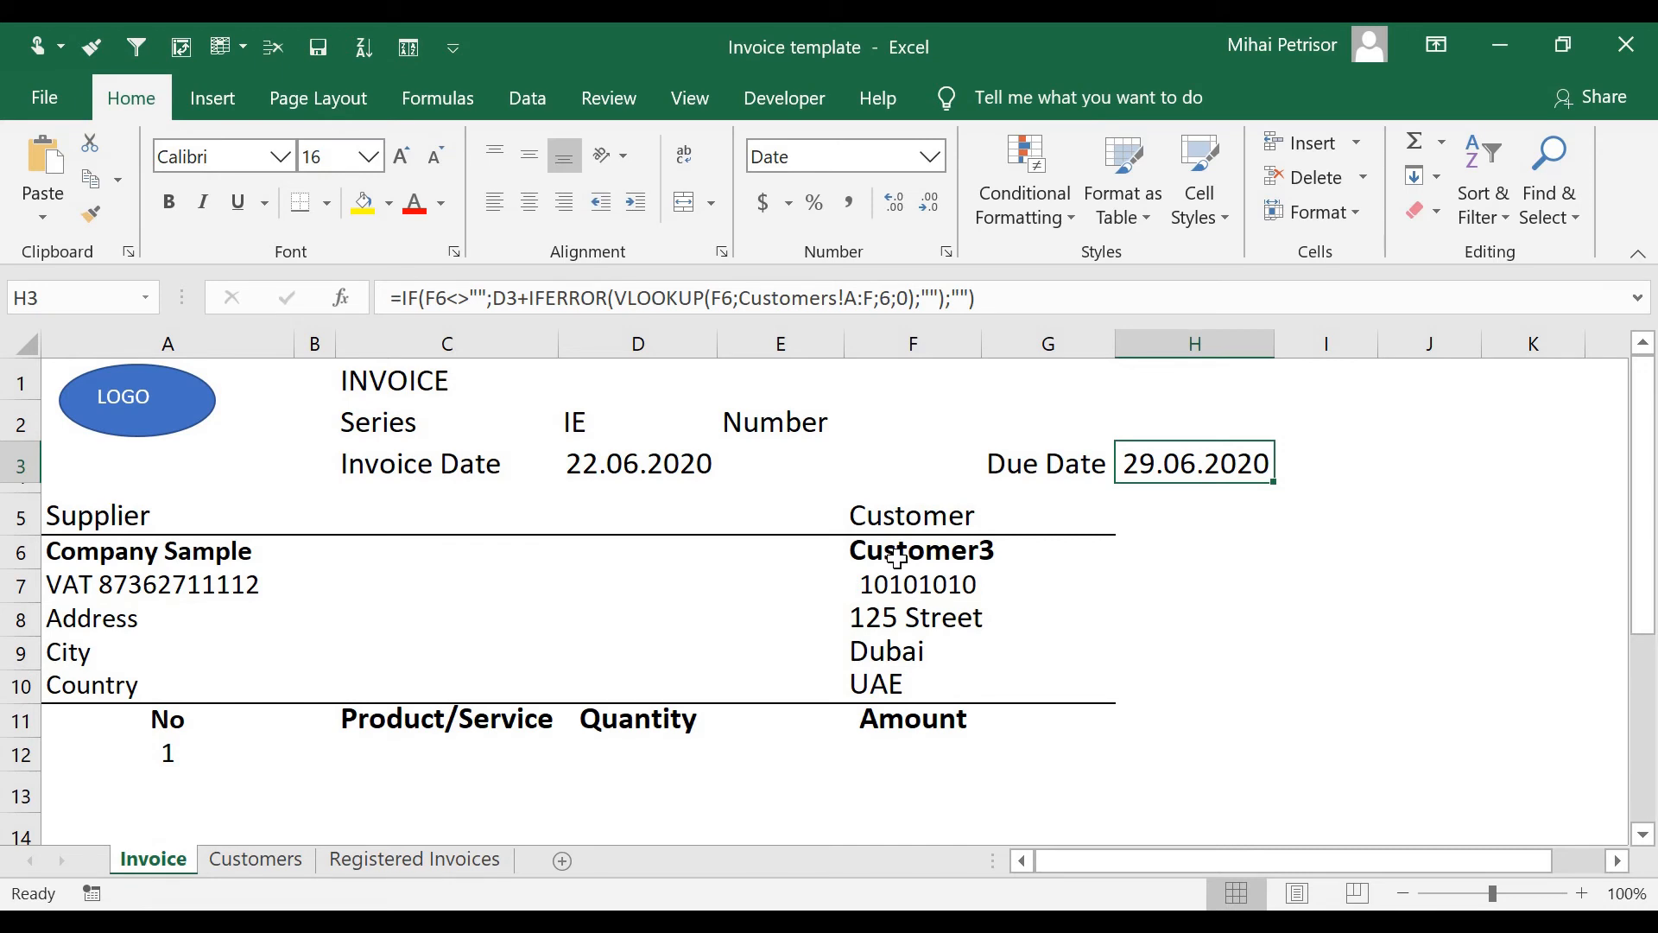
Fill in the first invoice line in row 12 with product/service Service, quantity 1 and amount 1000.
click(456, 784)
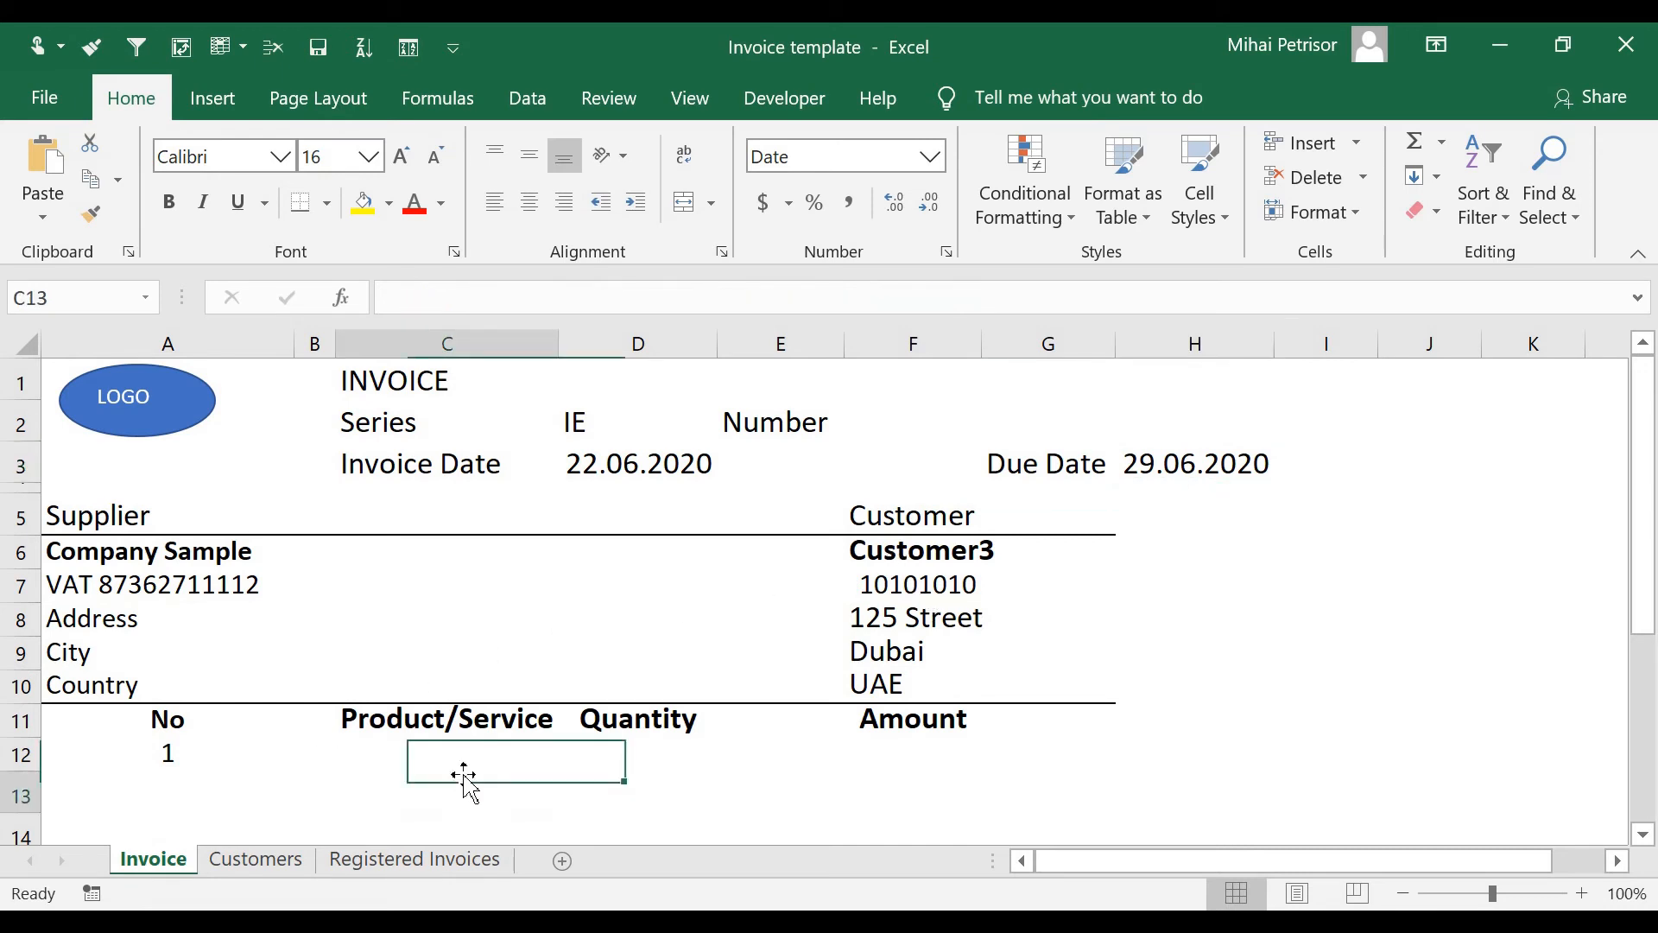
click(385, 754)
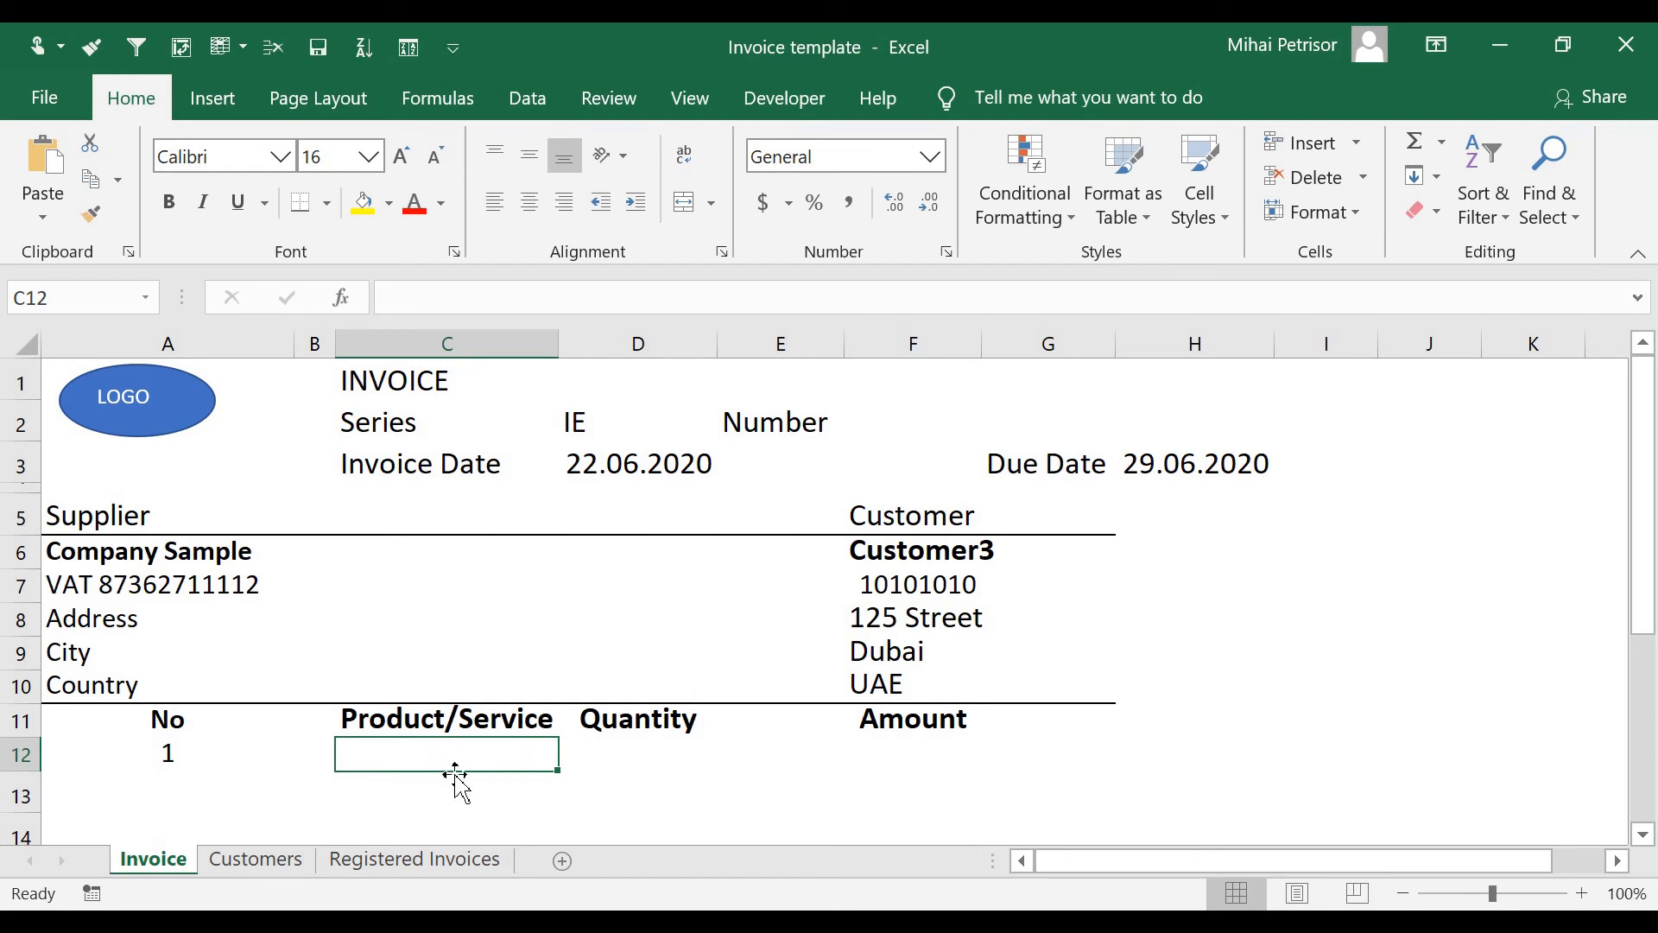
text(Service)
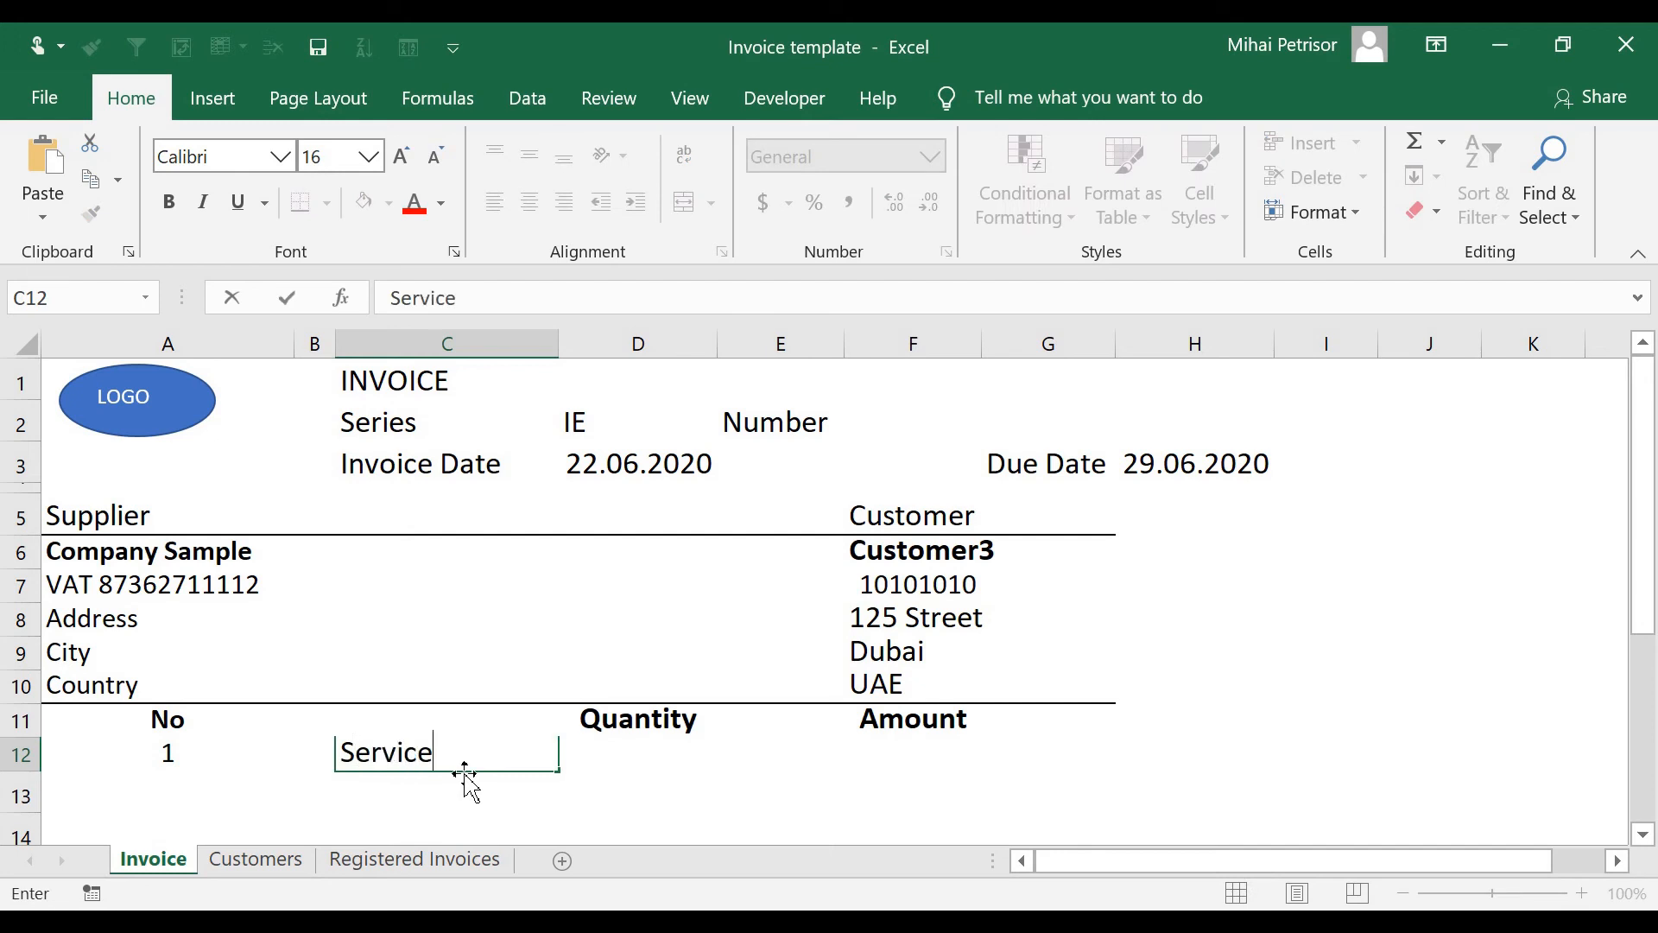
click(639, 753)
text(1)
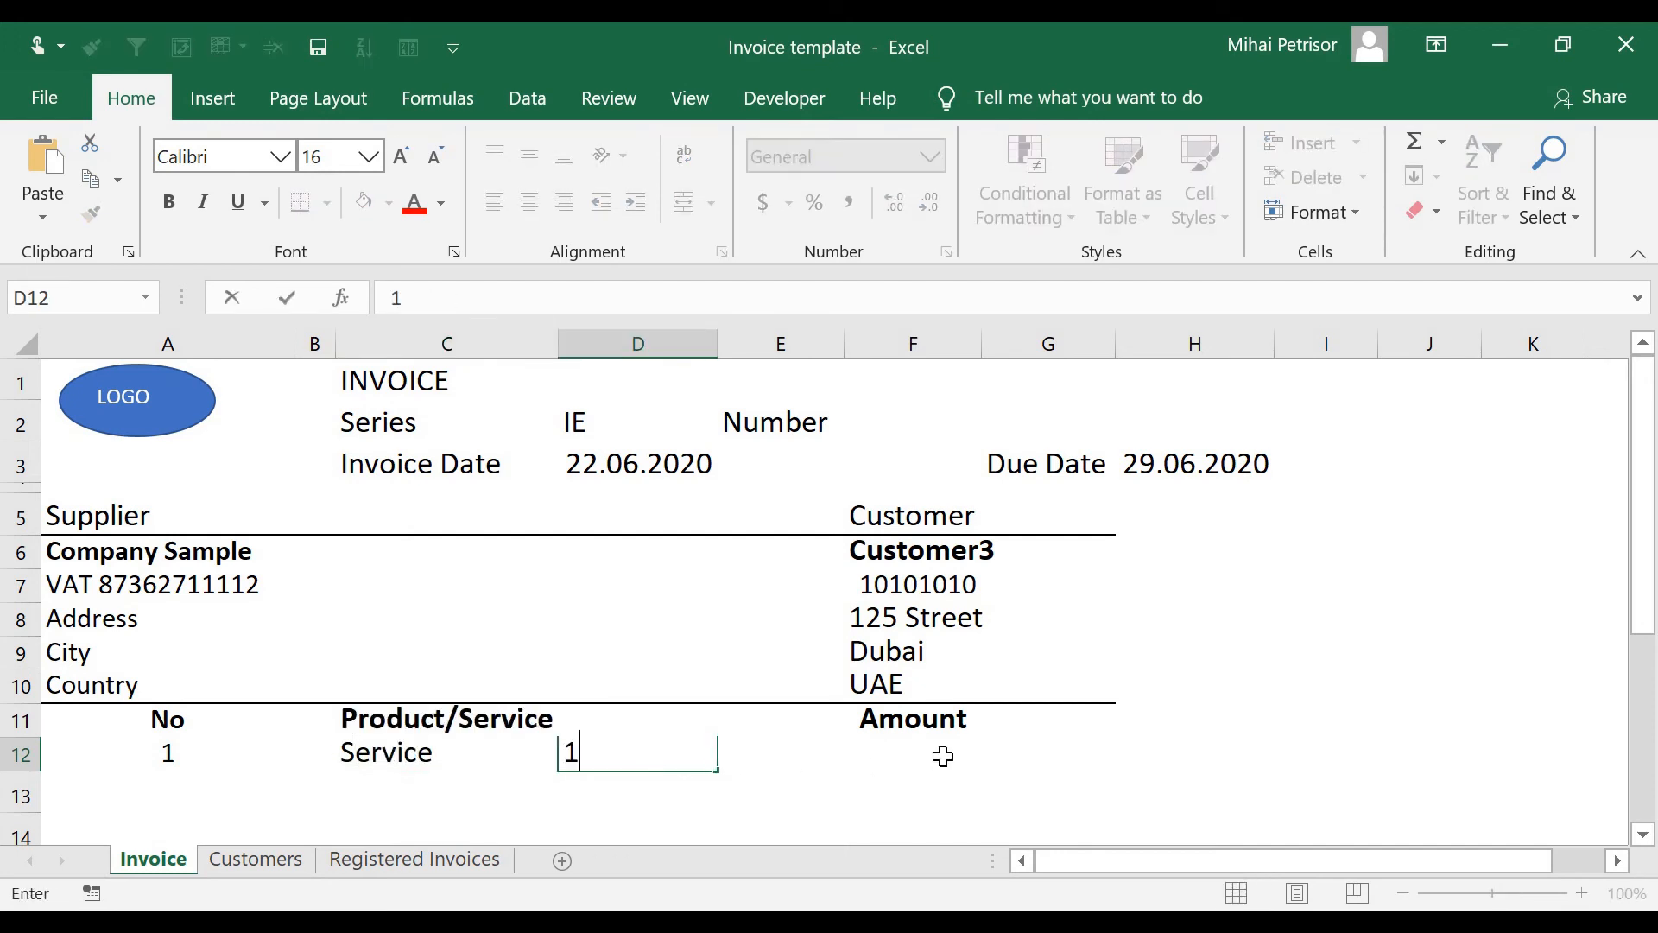
click(943, 756)
text(1000)
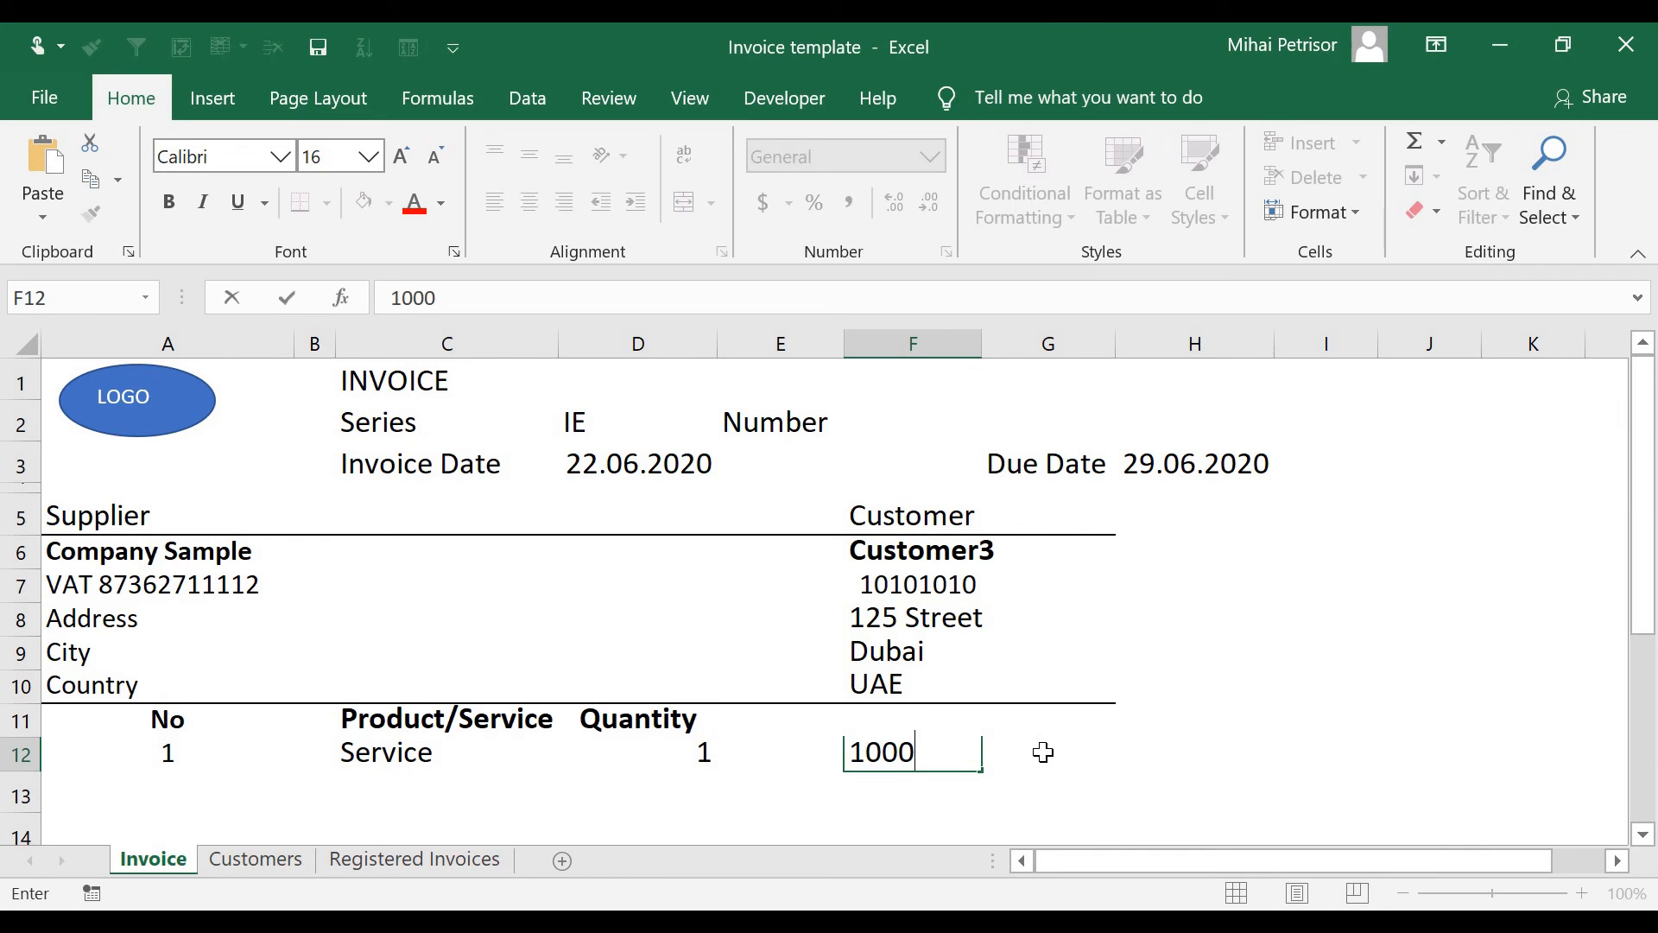
click(1194, 687)
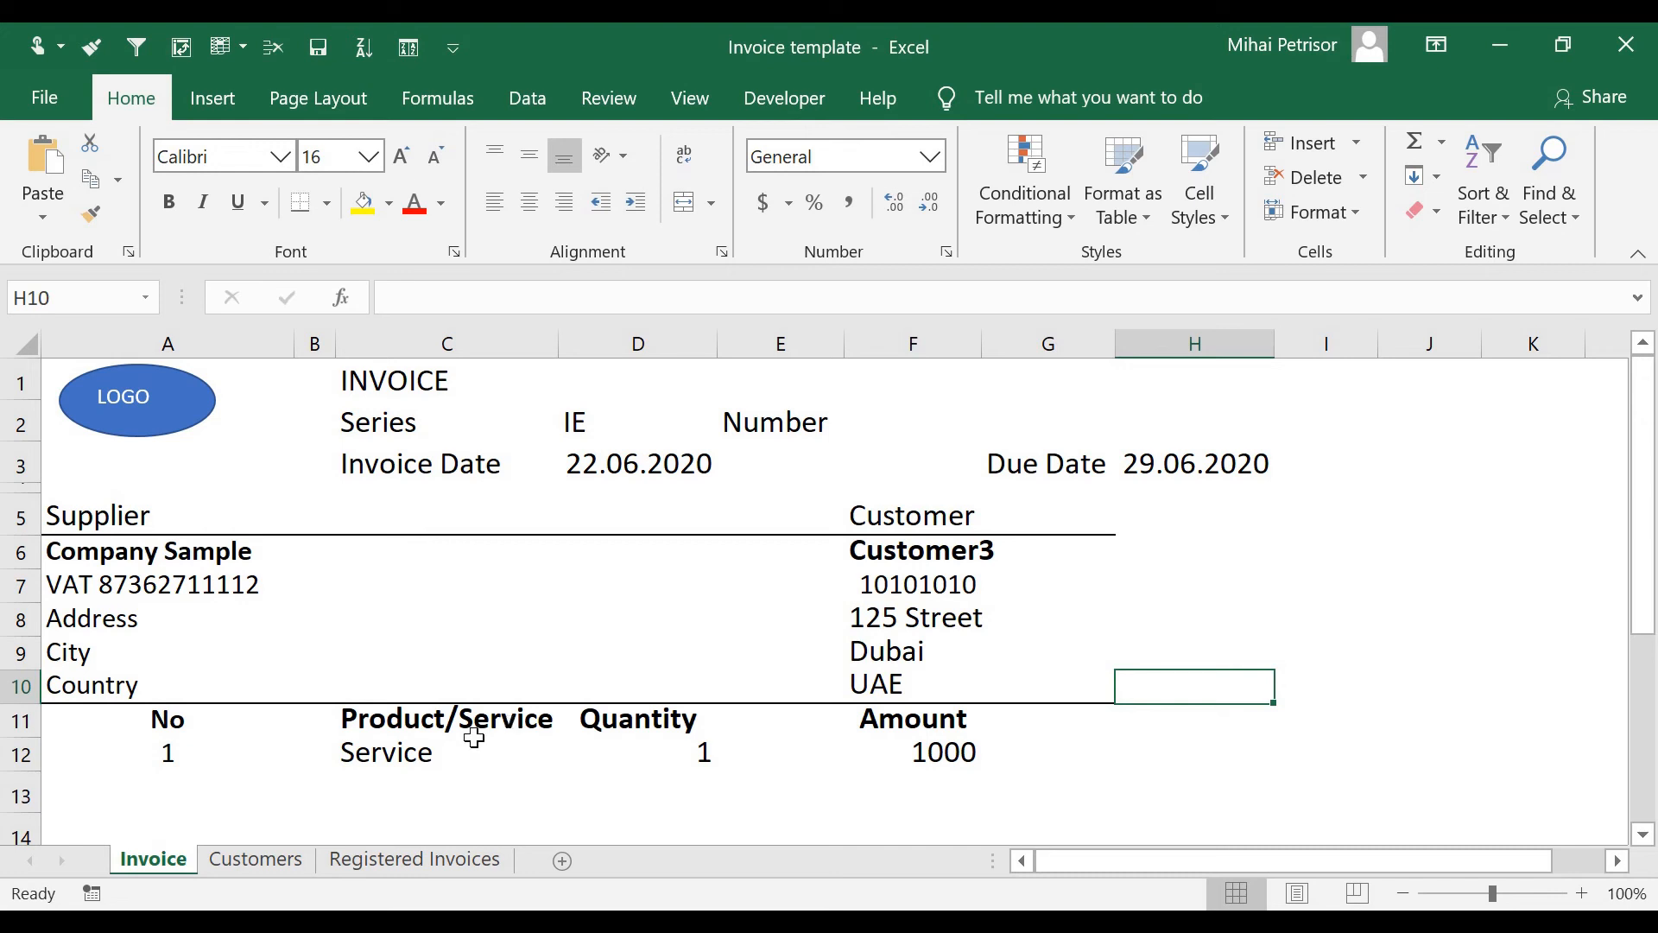
click(488, 661)
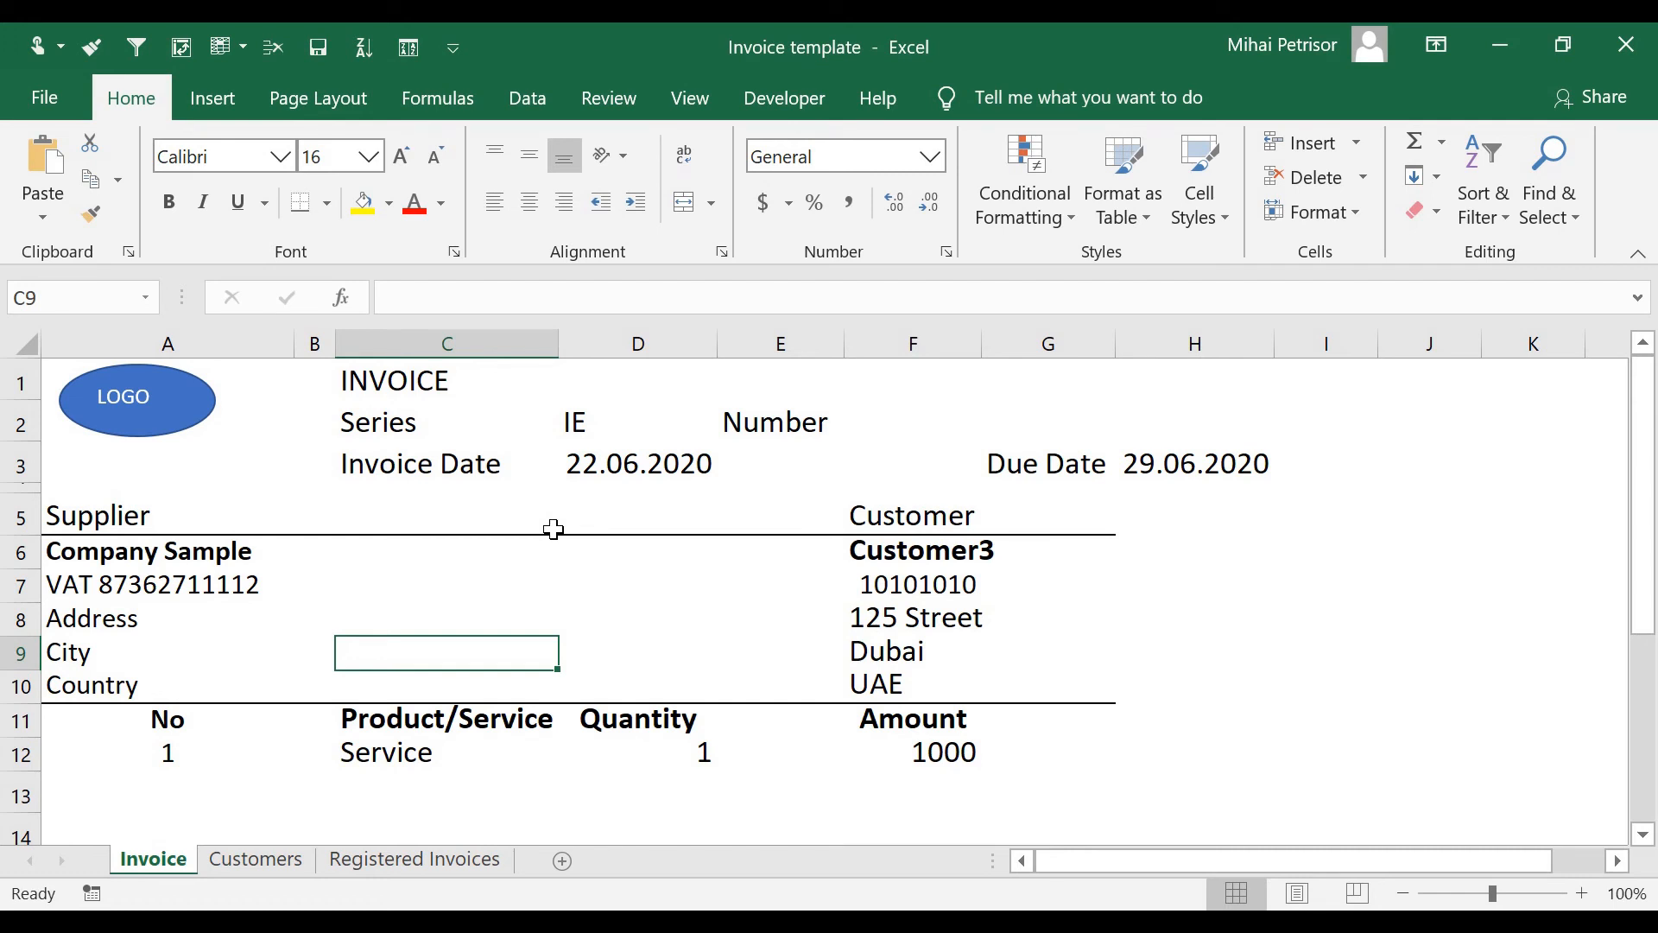
Make the INVOICE title in C1 bold.
click(918, 423)
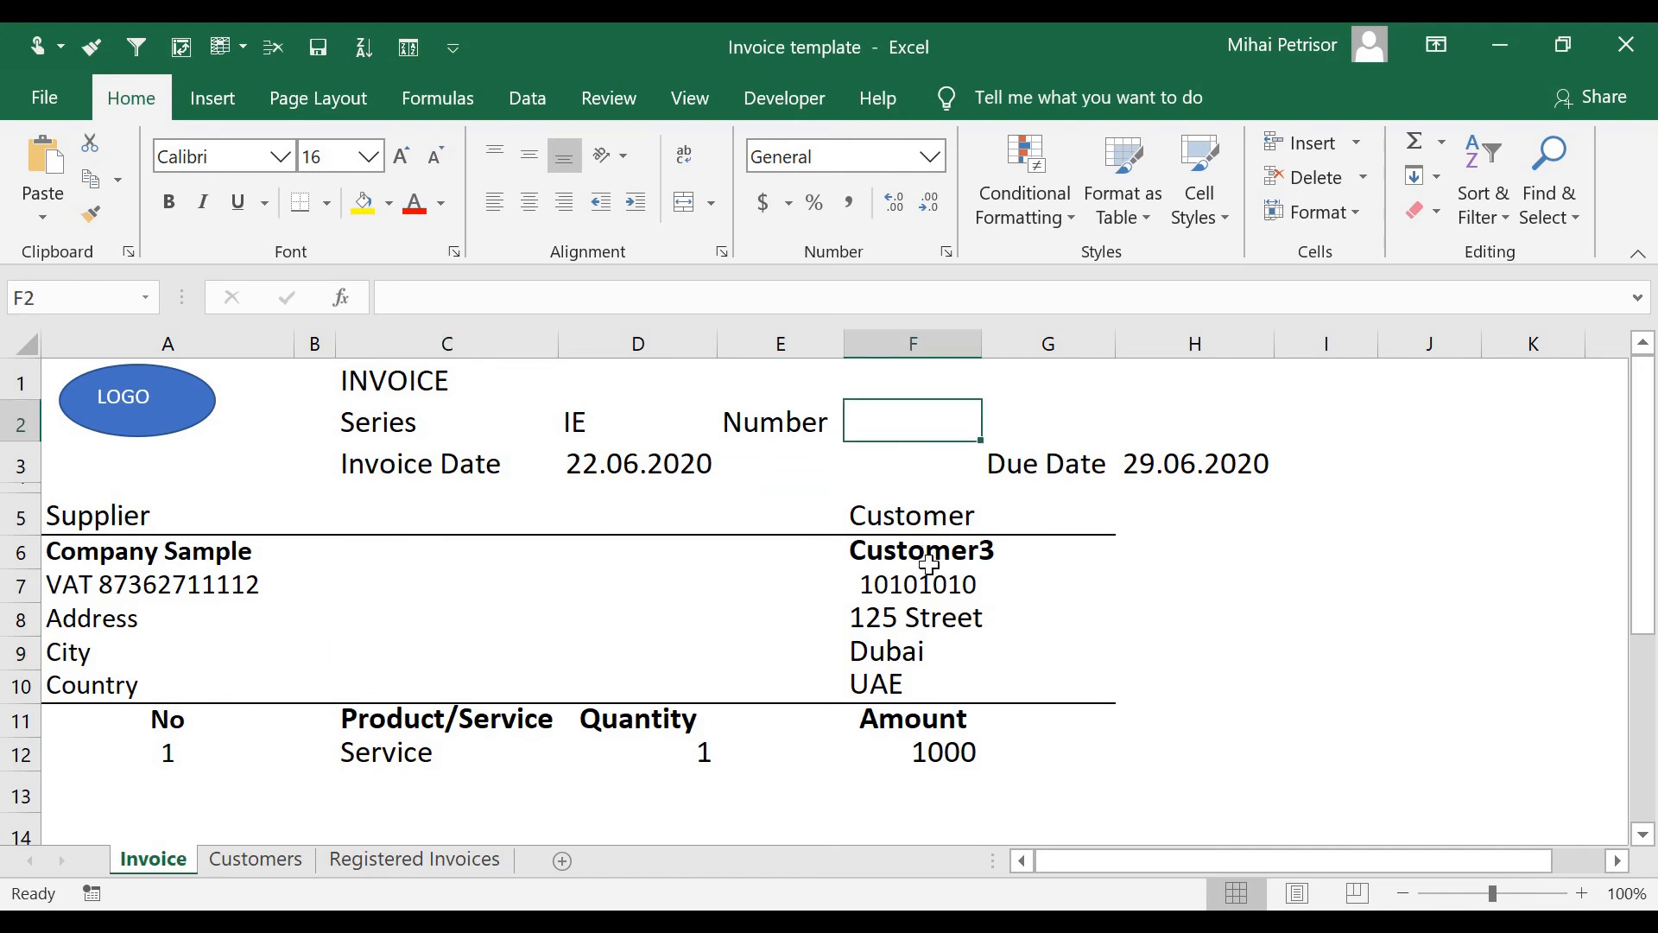
click(446, 383)
click(169, 203)
click(631, 685)
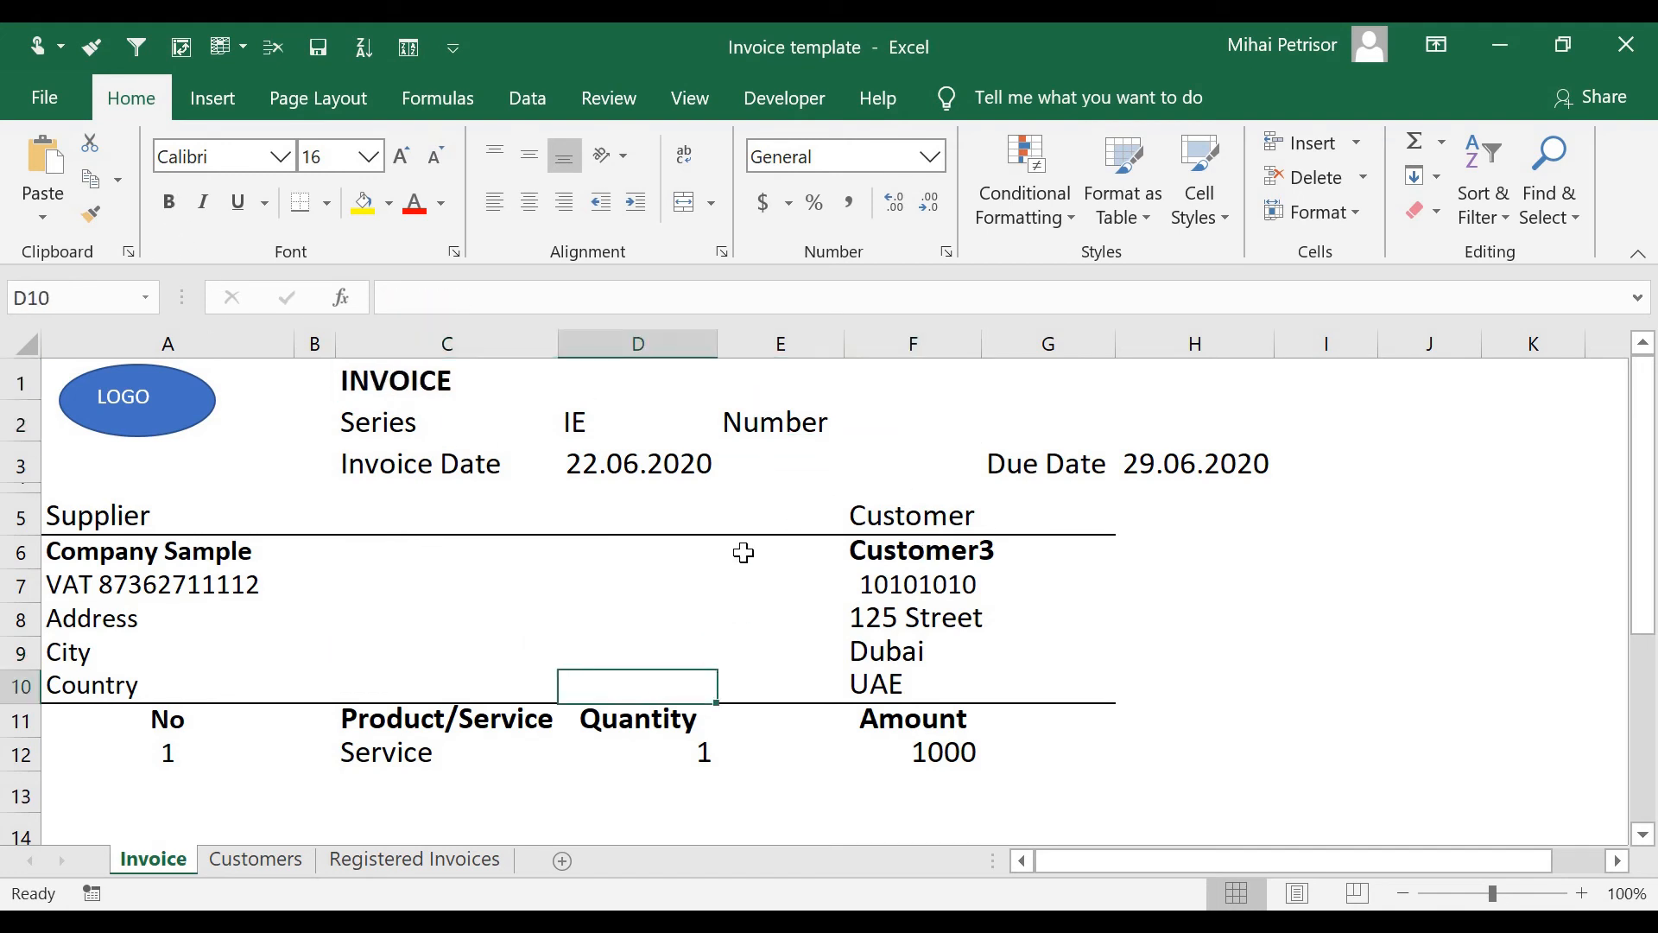
click(905, 423)
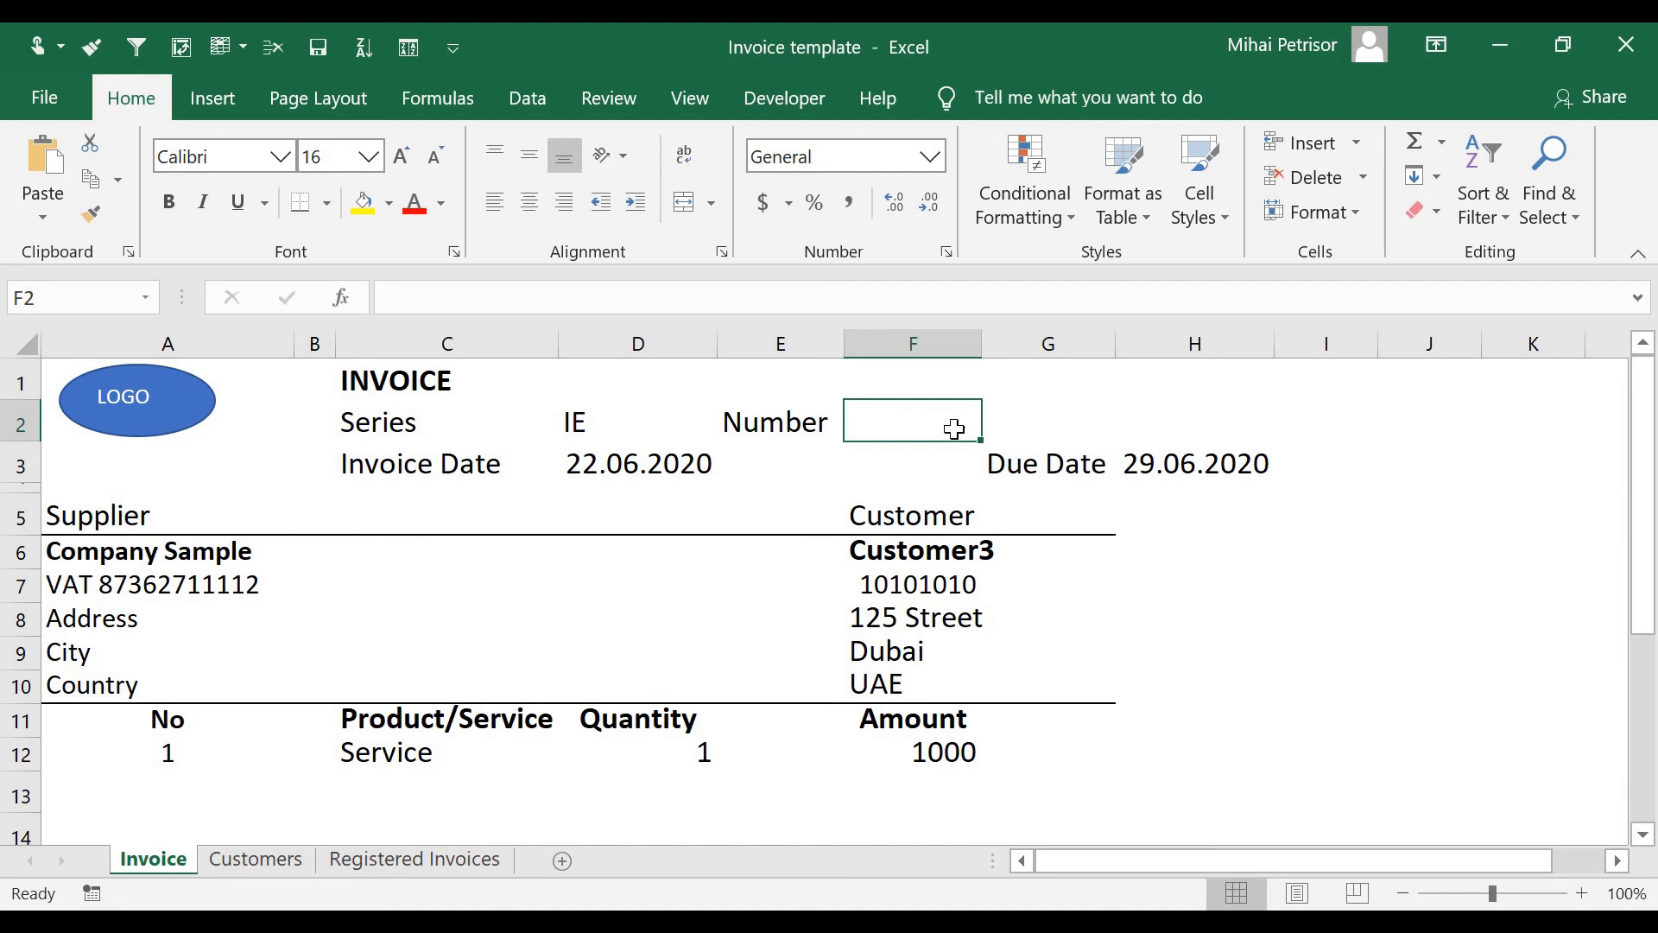
click(933, 454)
click(920, 432)
click(878, 466)
click(915, 418)
click(909, 522)
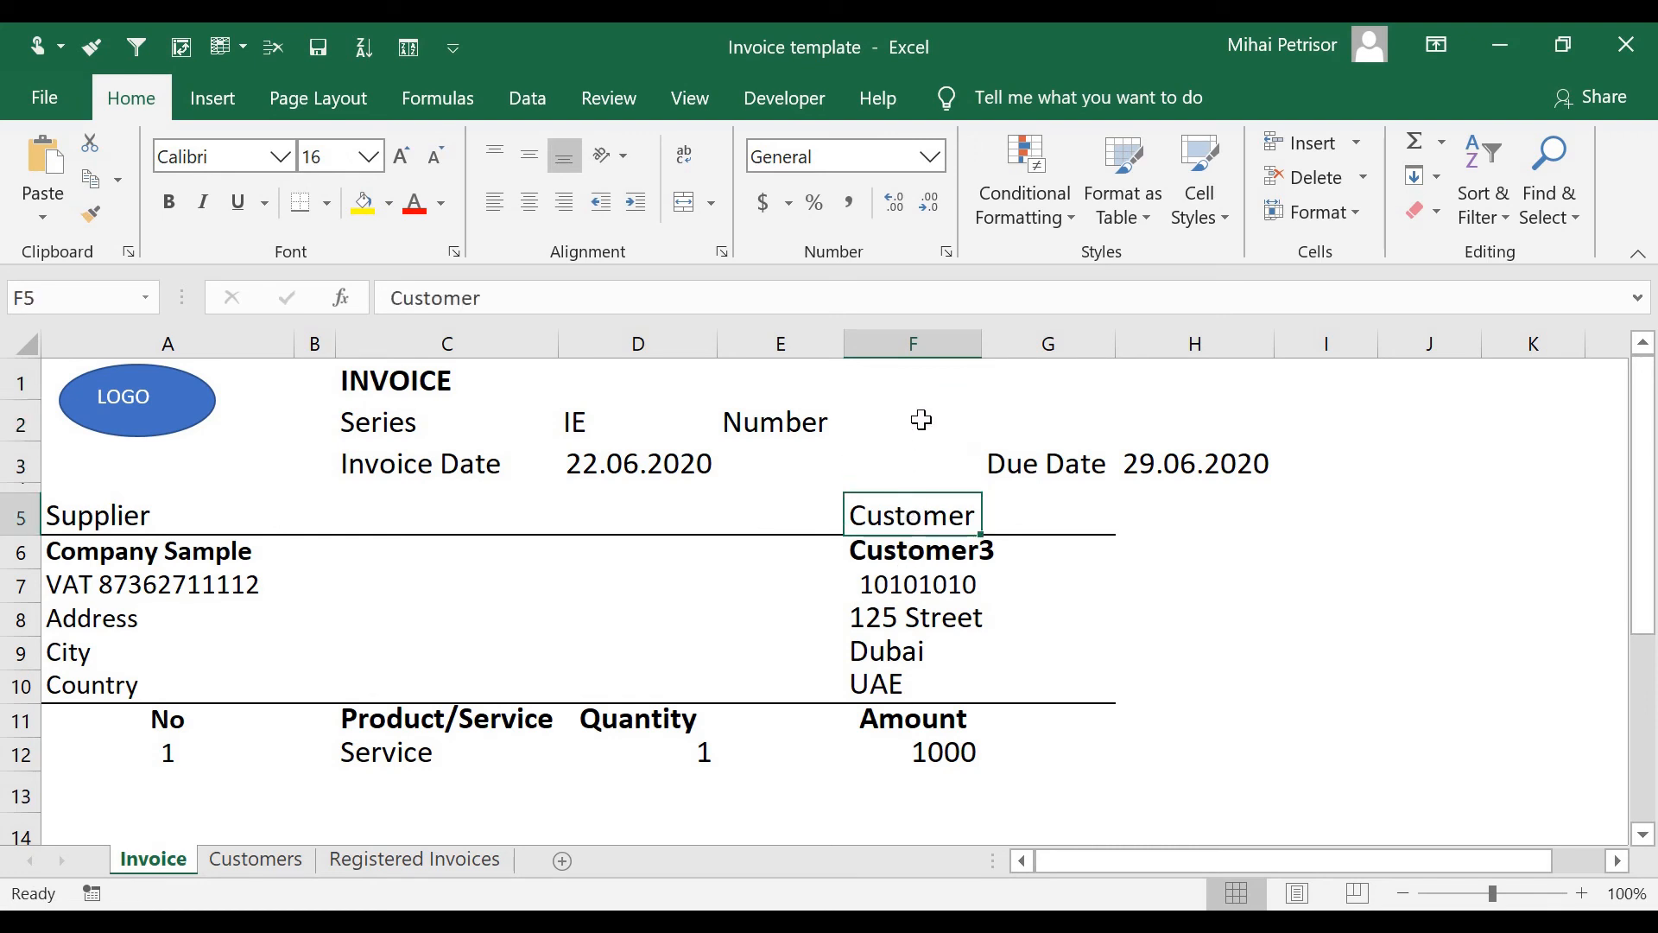
click(918, 418)
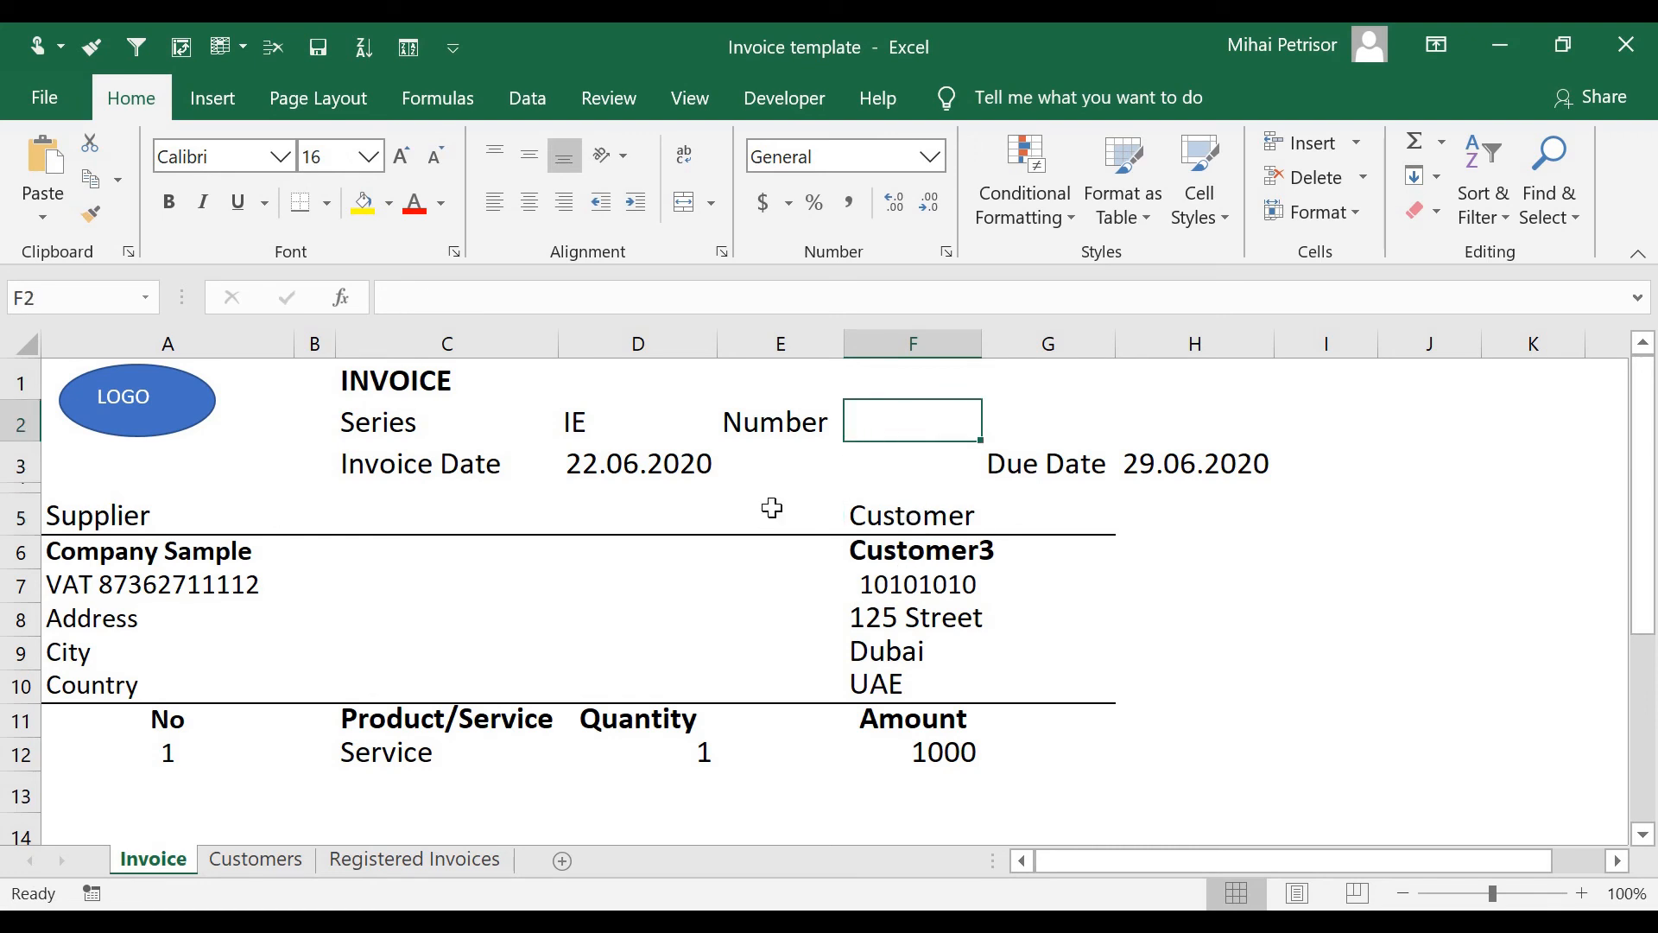
Open the Registered Invoices sheet and select cell A1.
click(421, 864)
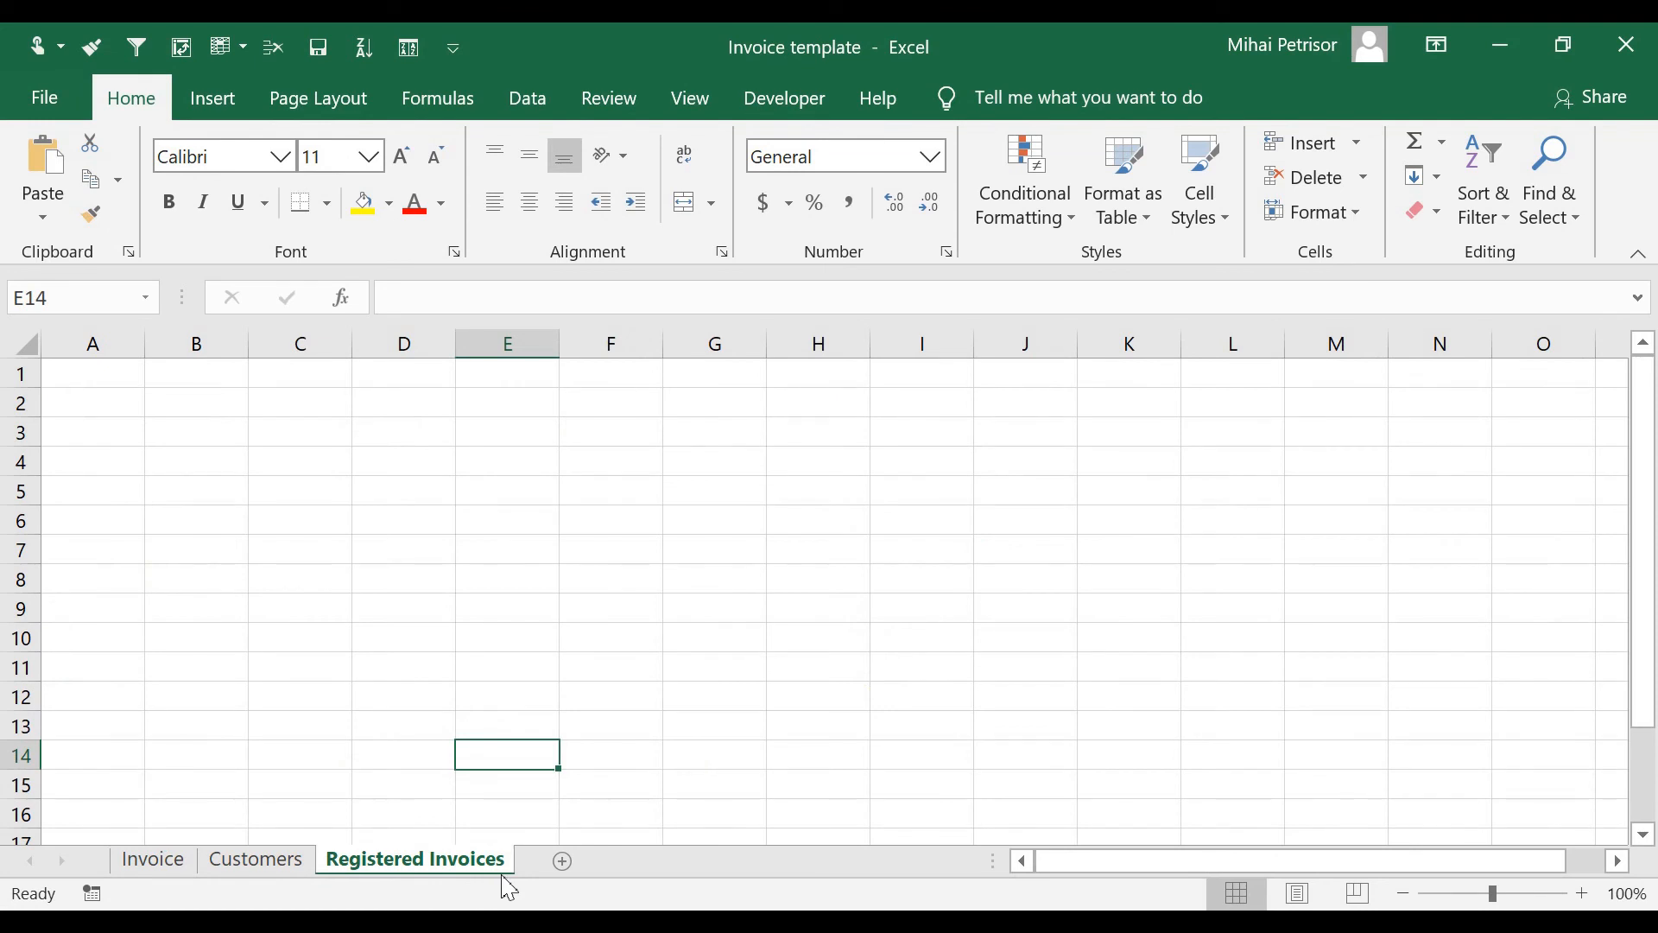
click(105, 375)
click(107, 404)
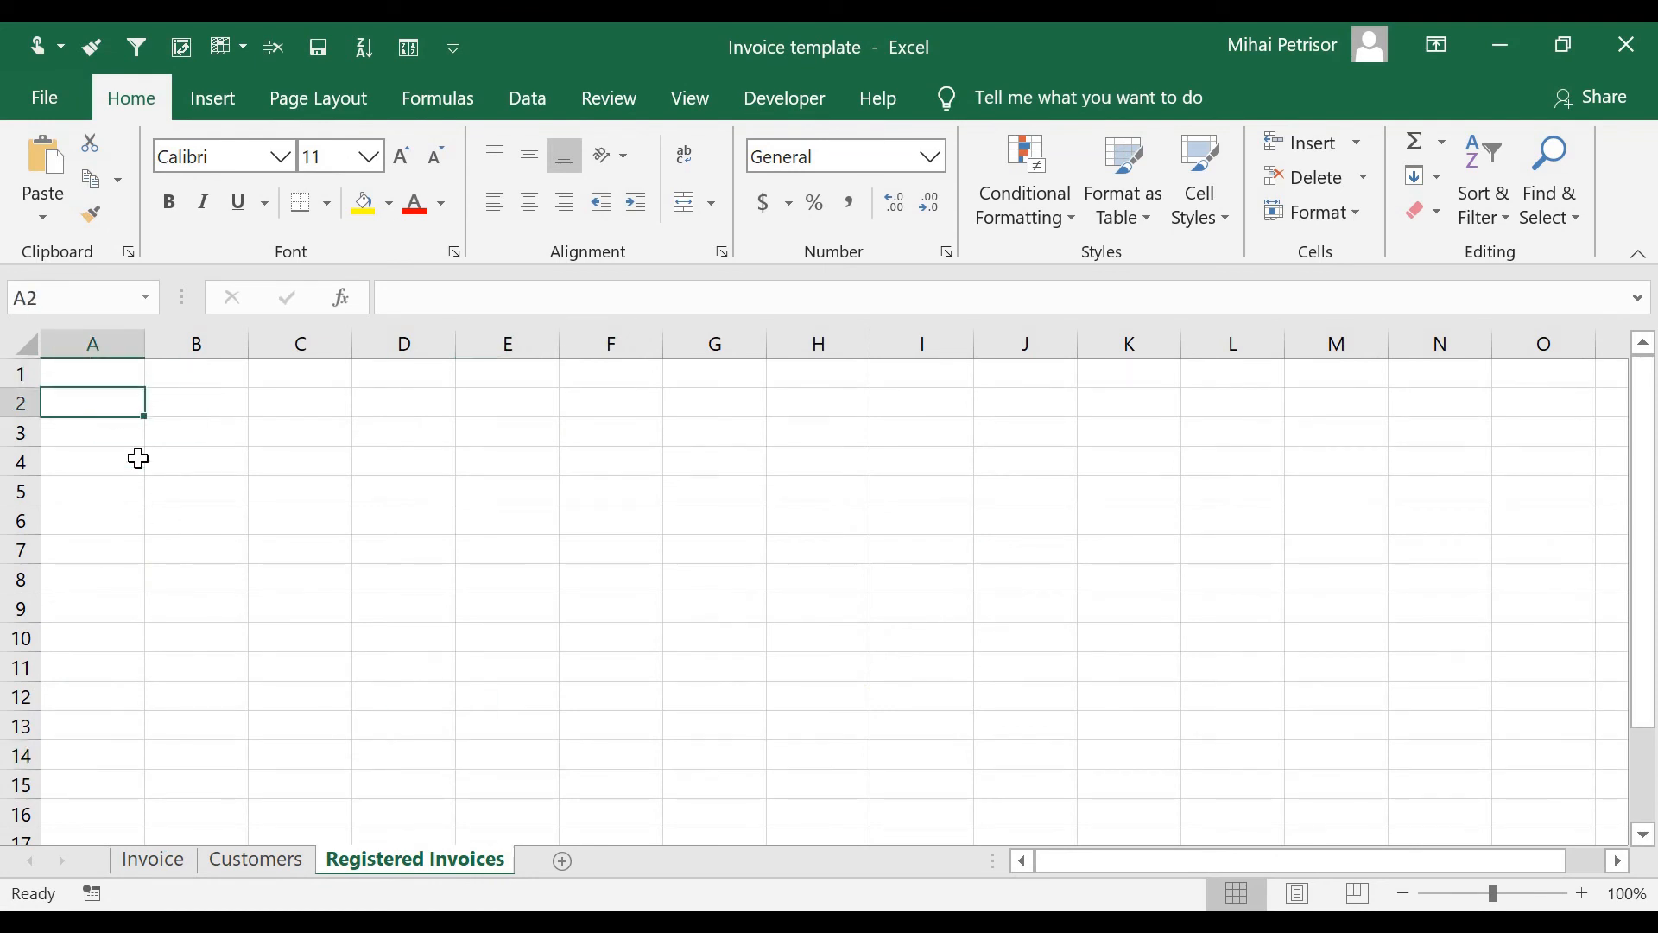
click(136, 459)
click(113, 378)
click(118, 455)
click(108, 380)
click(112, 459)
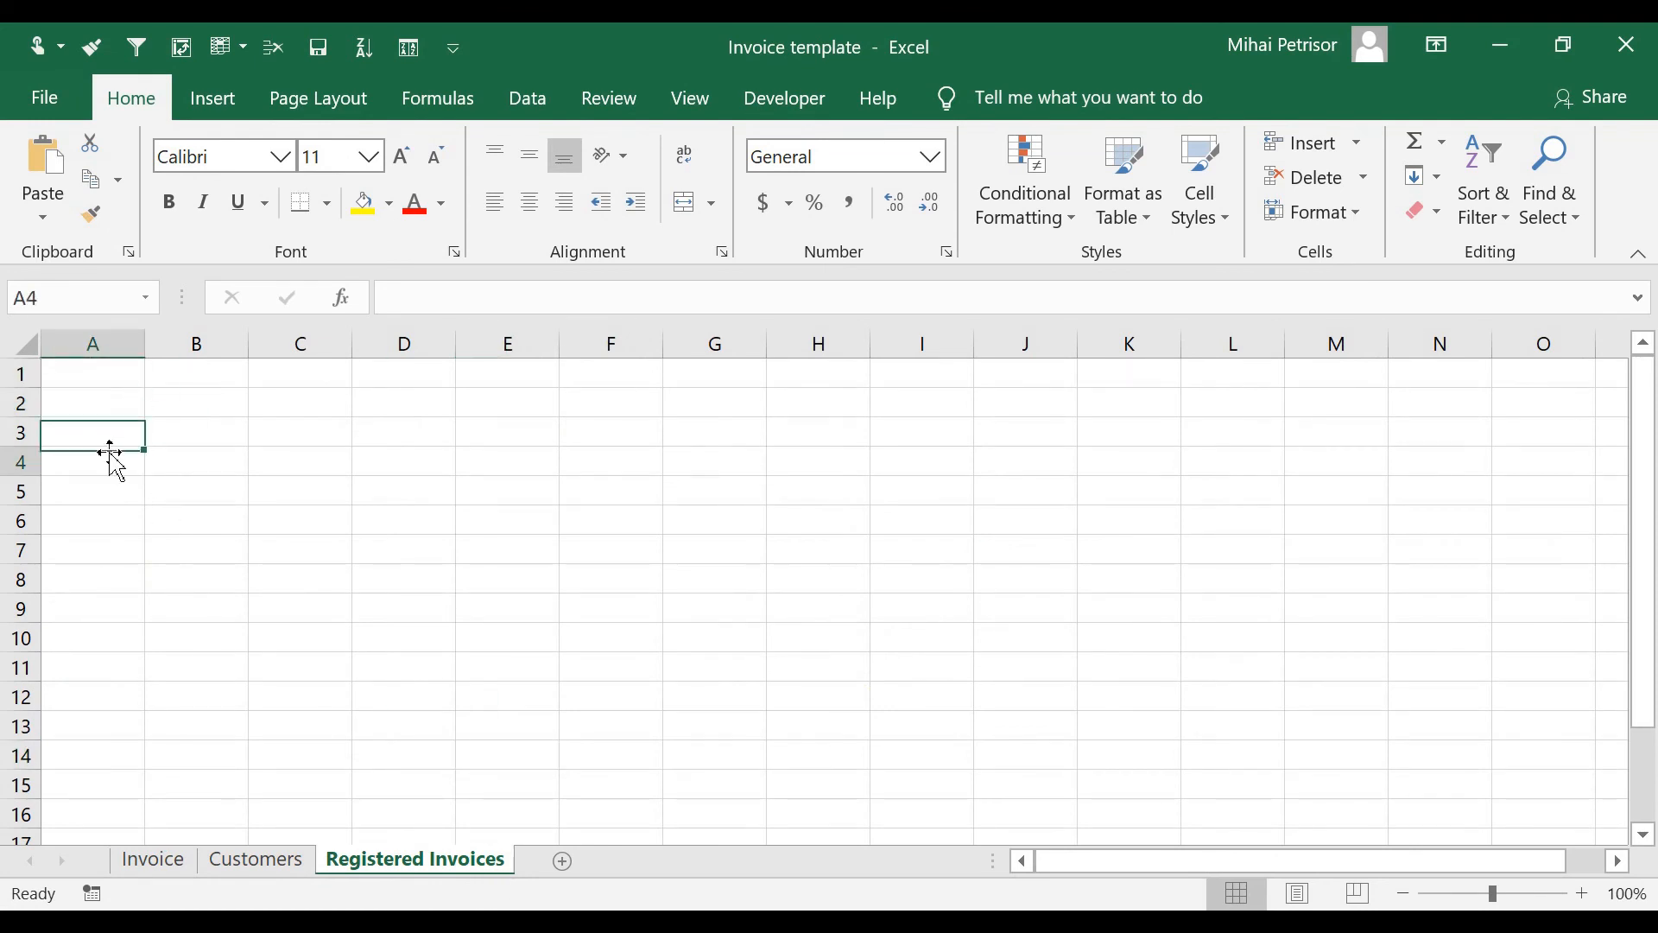
click(100, 386)
click(136, 460)
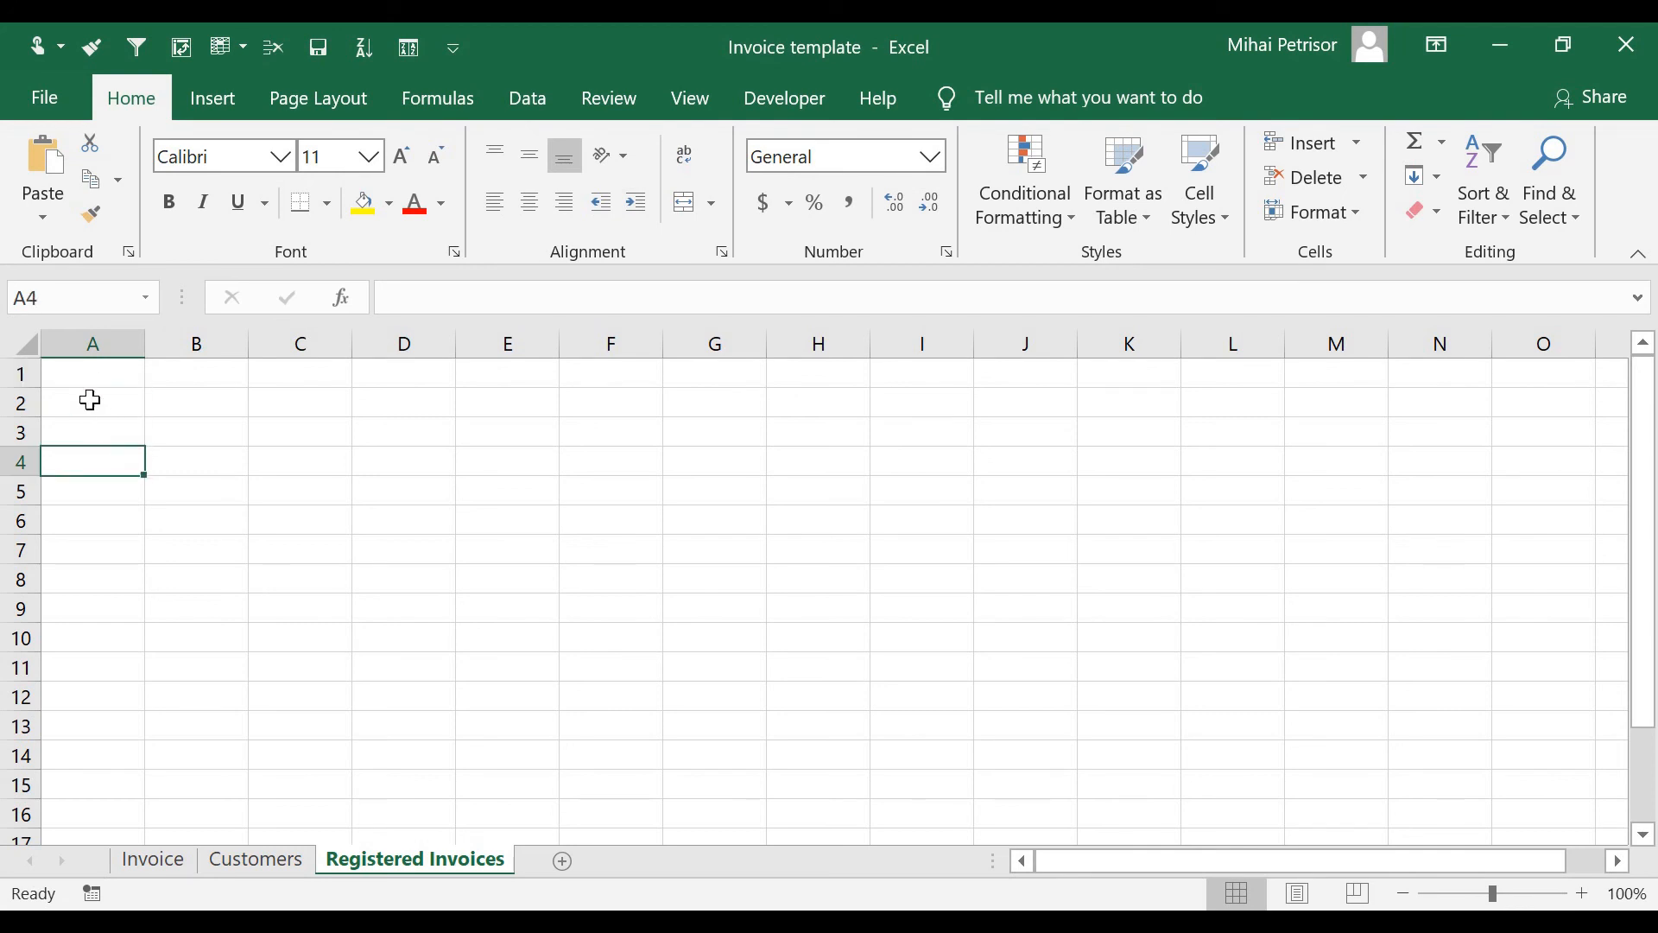
click(88, 387)
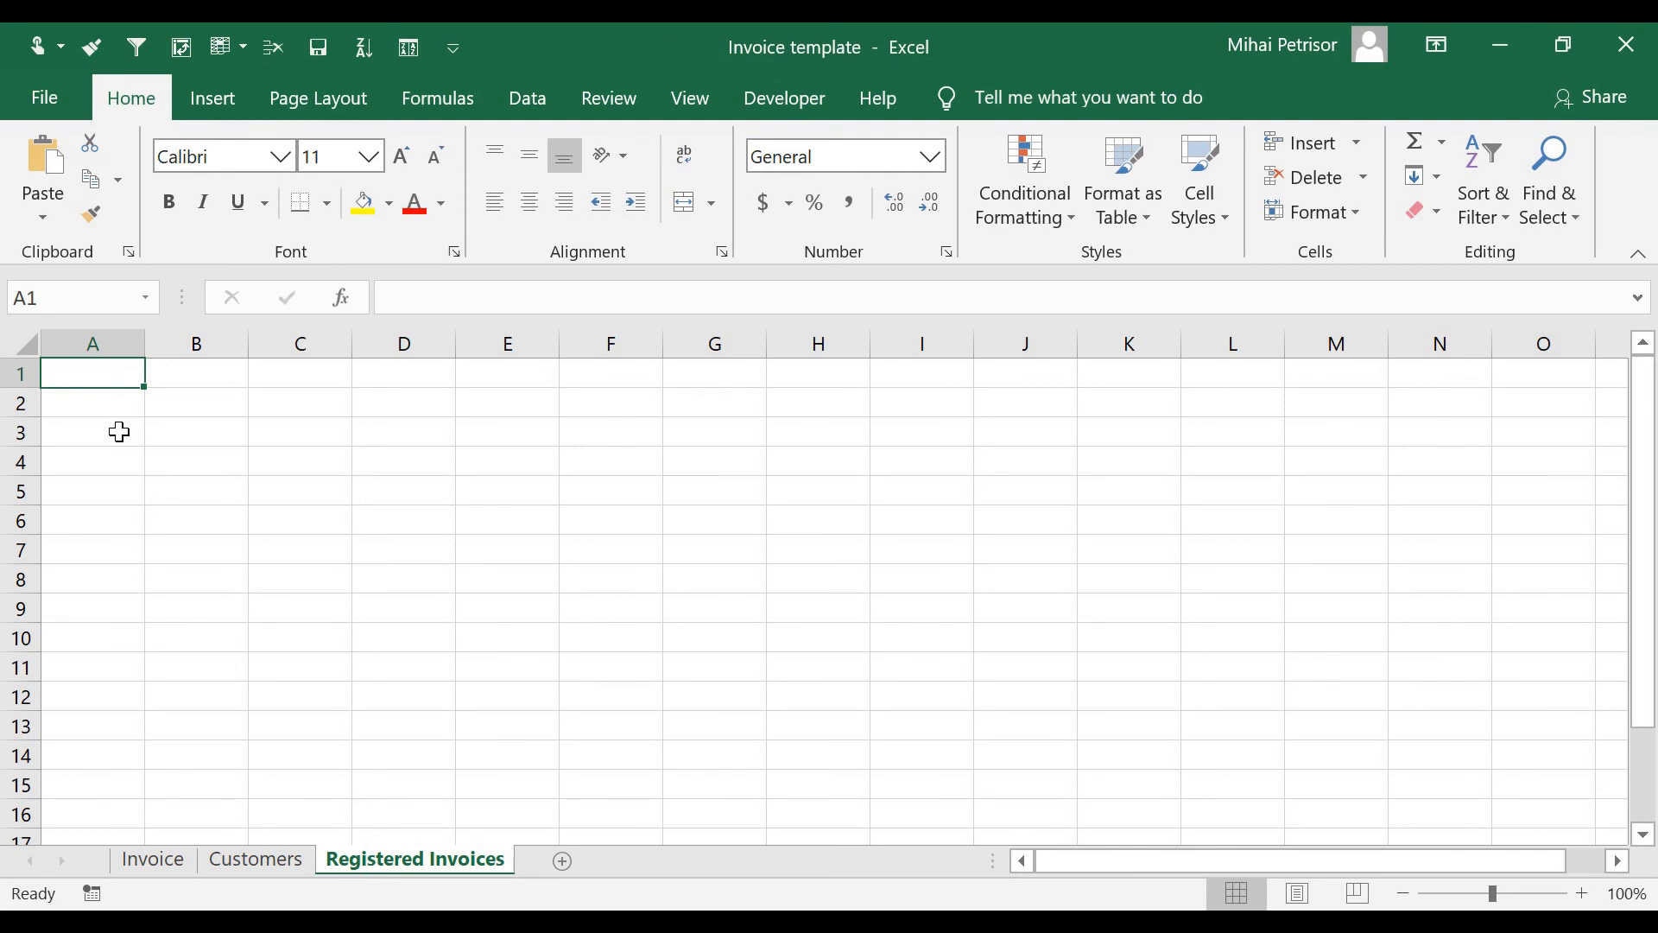
Try to enter invoice number 001 in A1 of the Registered Invoices sheet as an ordinary number.
text(00)
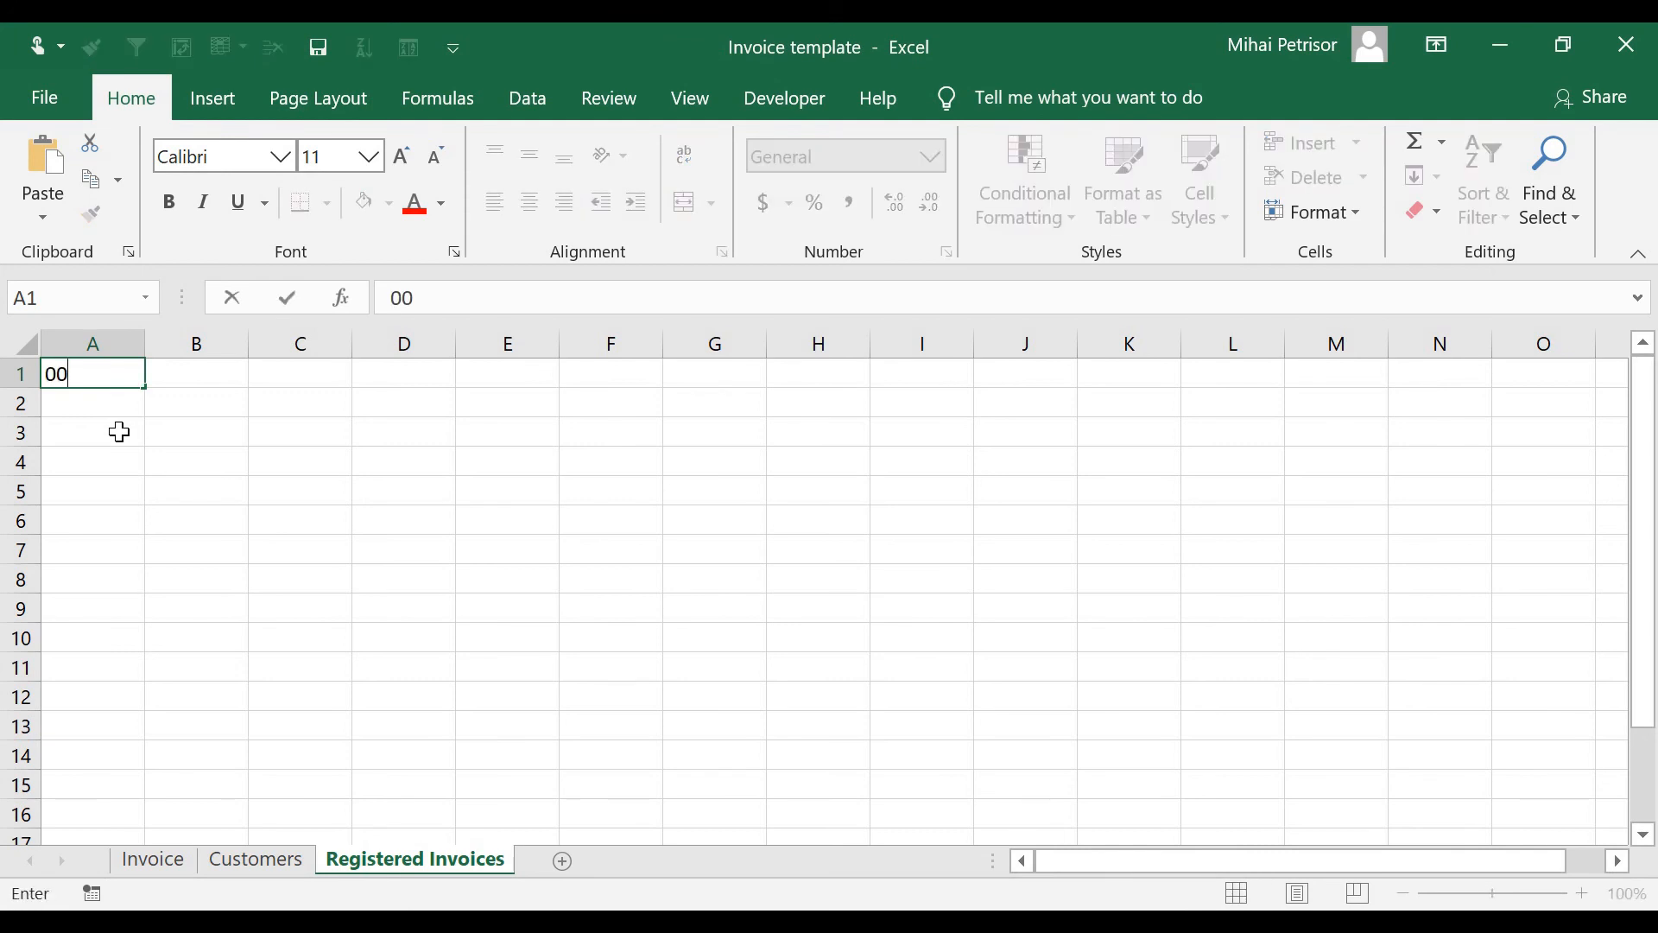
text(1)
click(122, 439)
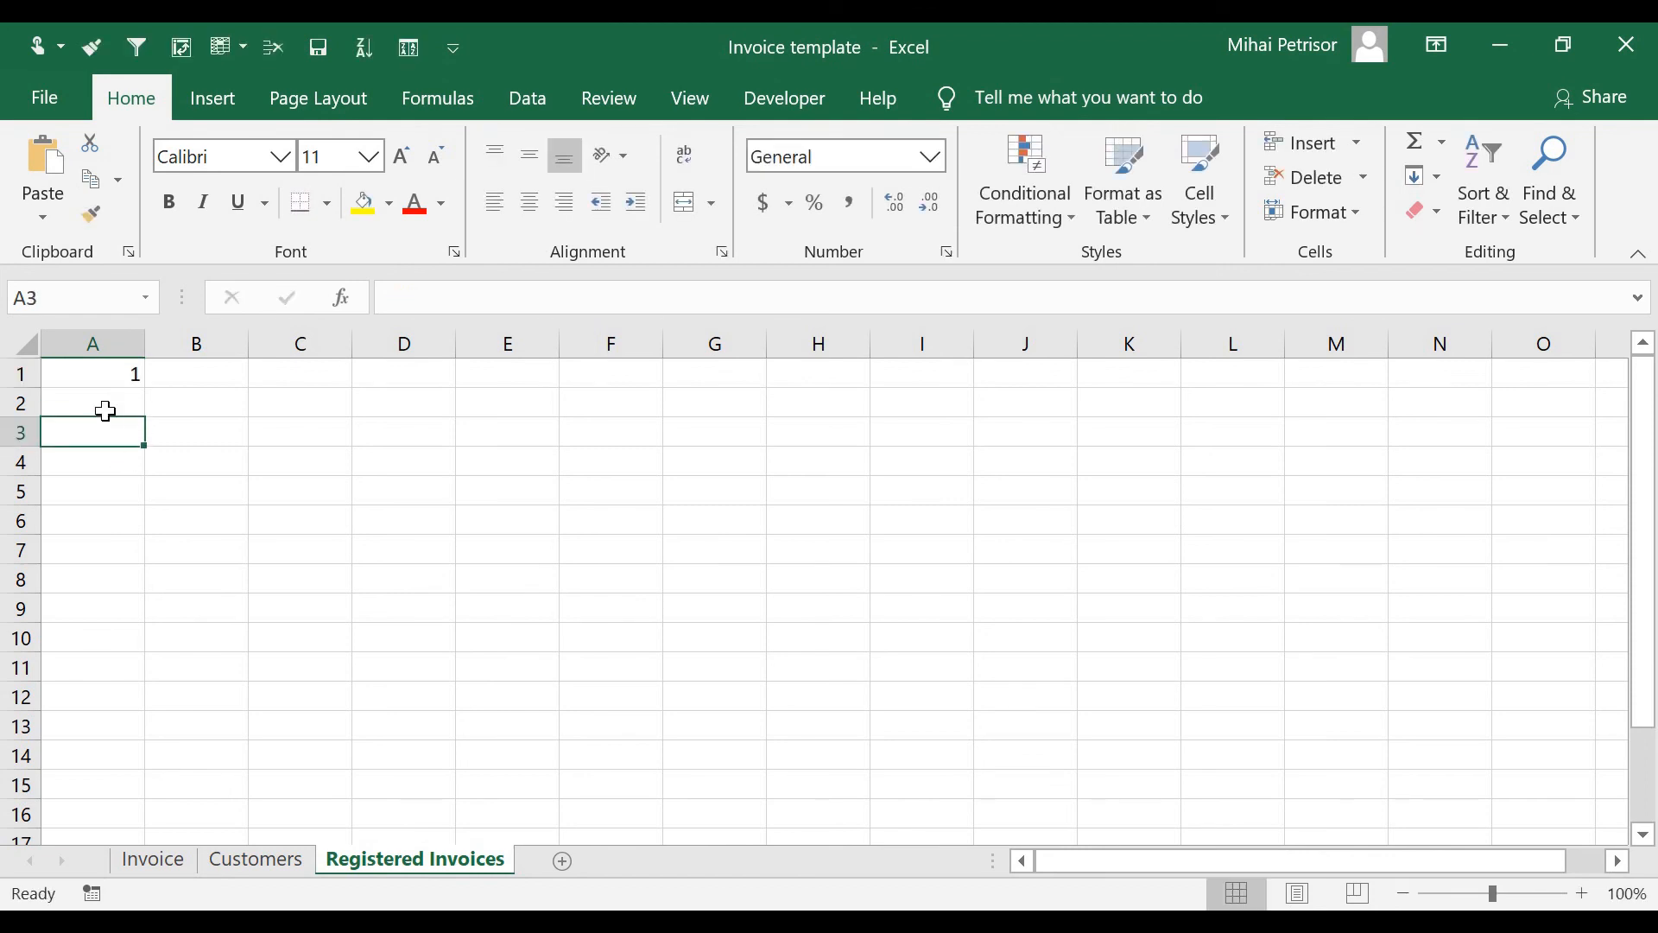
Enter invoice number 001 as text in A1 of the Registered Invoices sheet, keeping its leading zeros.
click(105, 380)
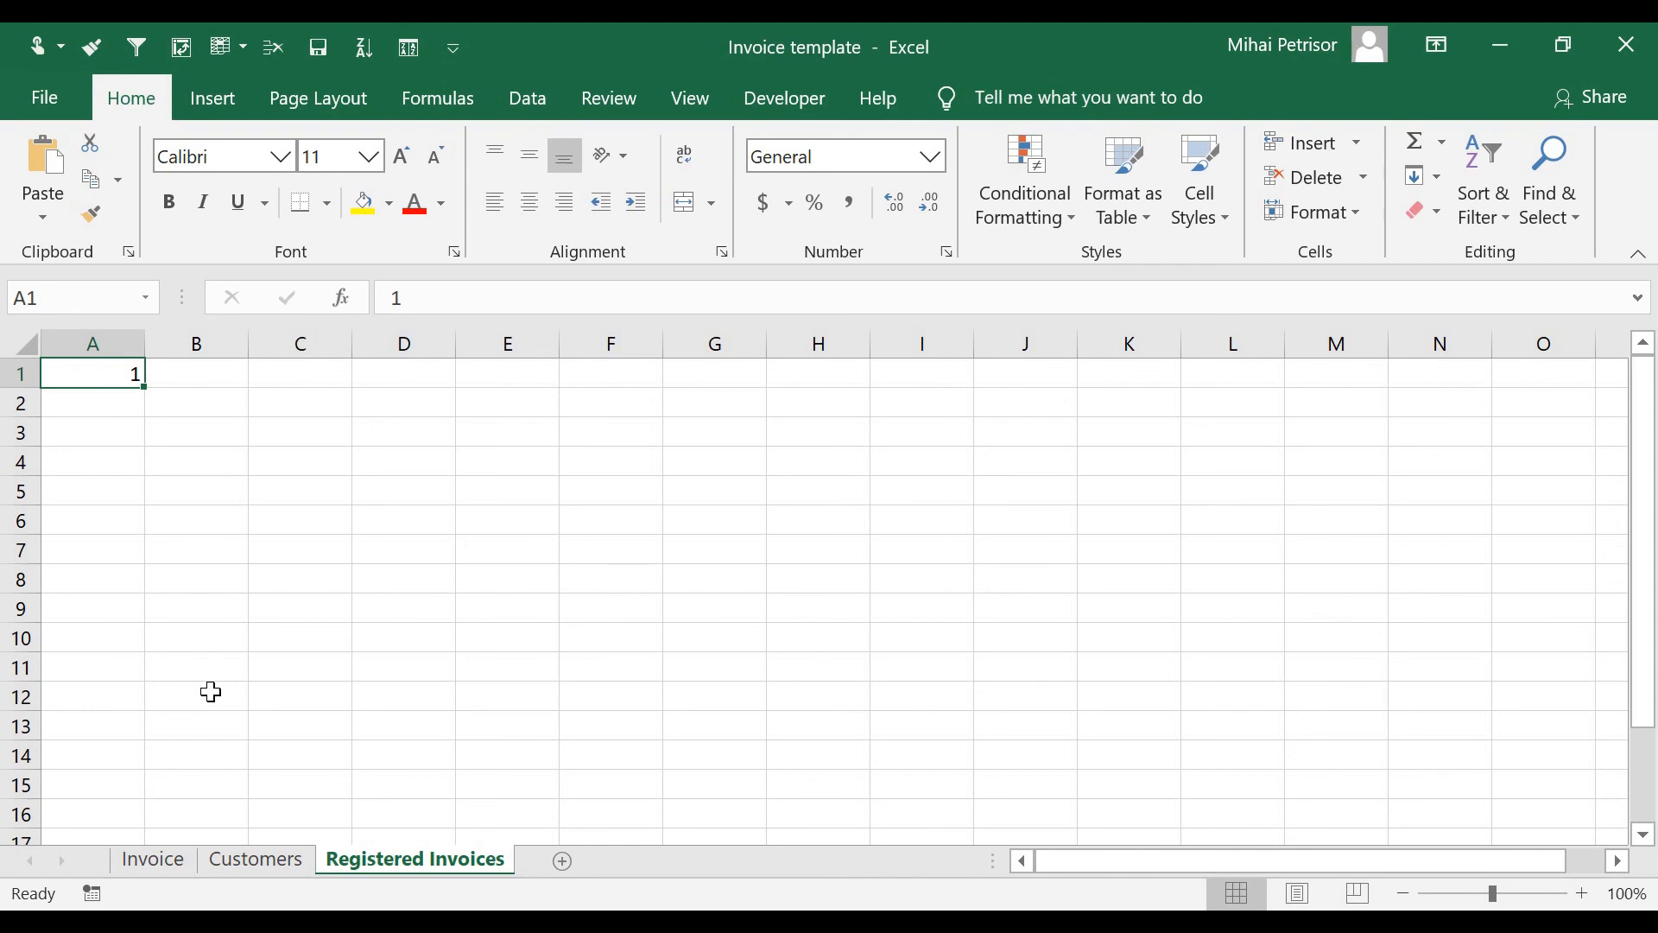
text(')
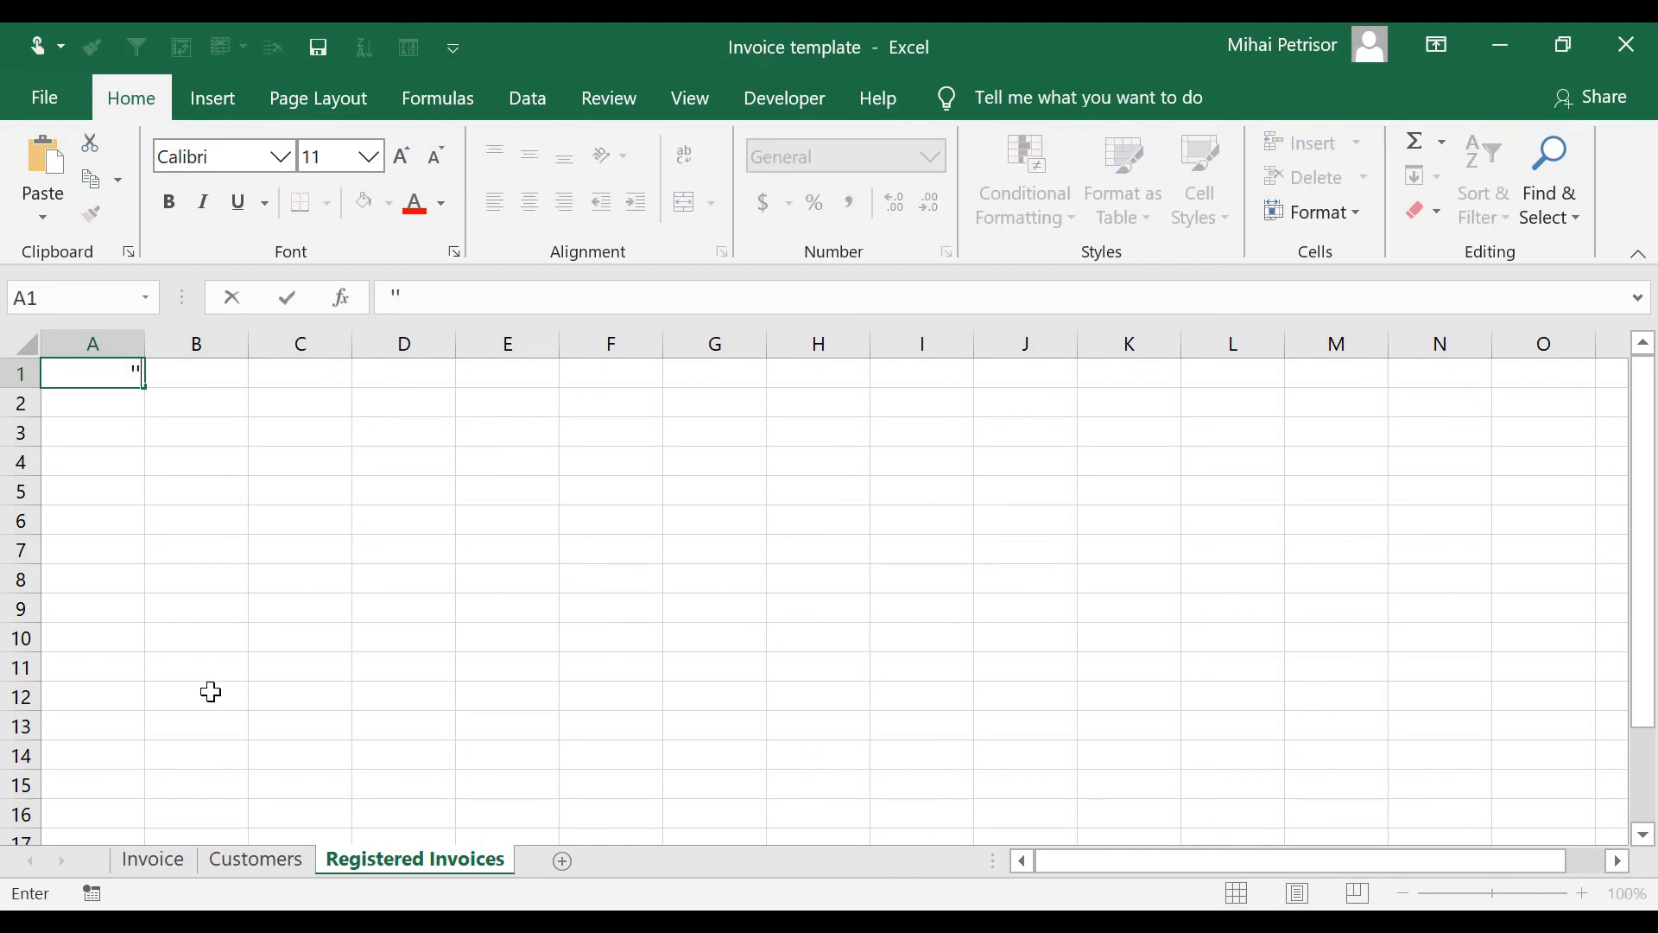
text(001)
key(Return)
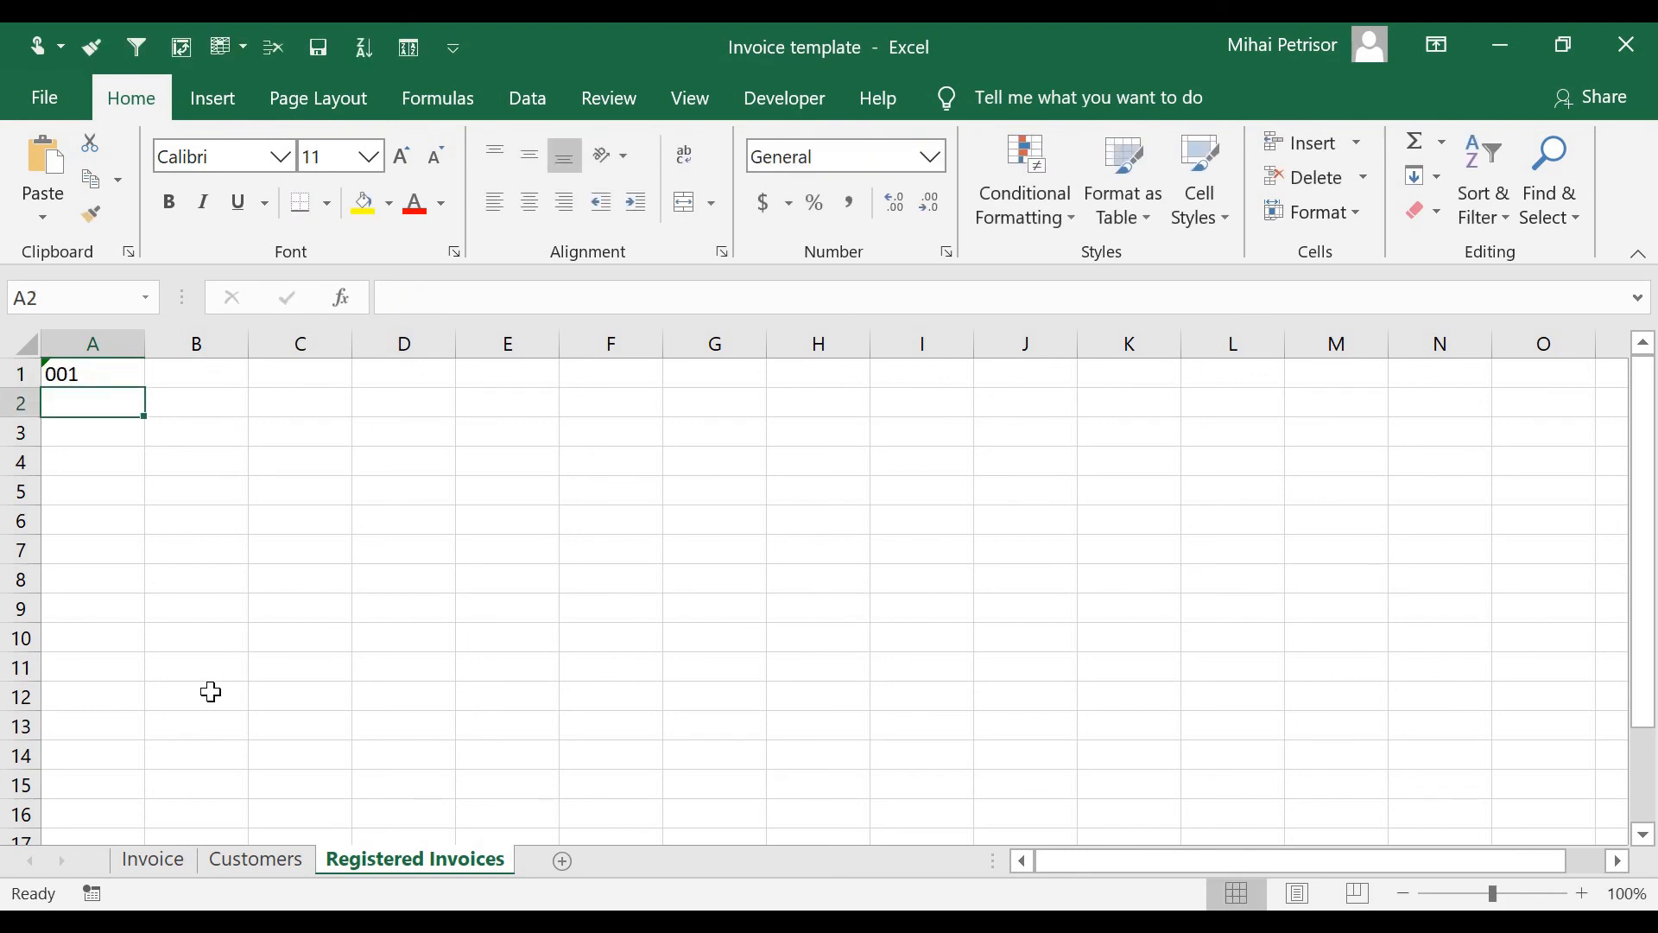
Enter invoice number 002 in A2 of the Registered Invoices sheet and convert it to text with leading zeros.
text(002)
key(Return)
click(100, 400)
click(398, 290)
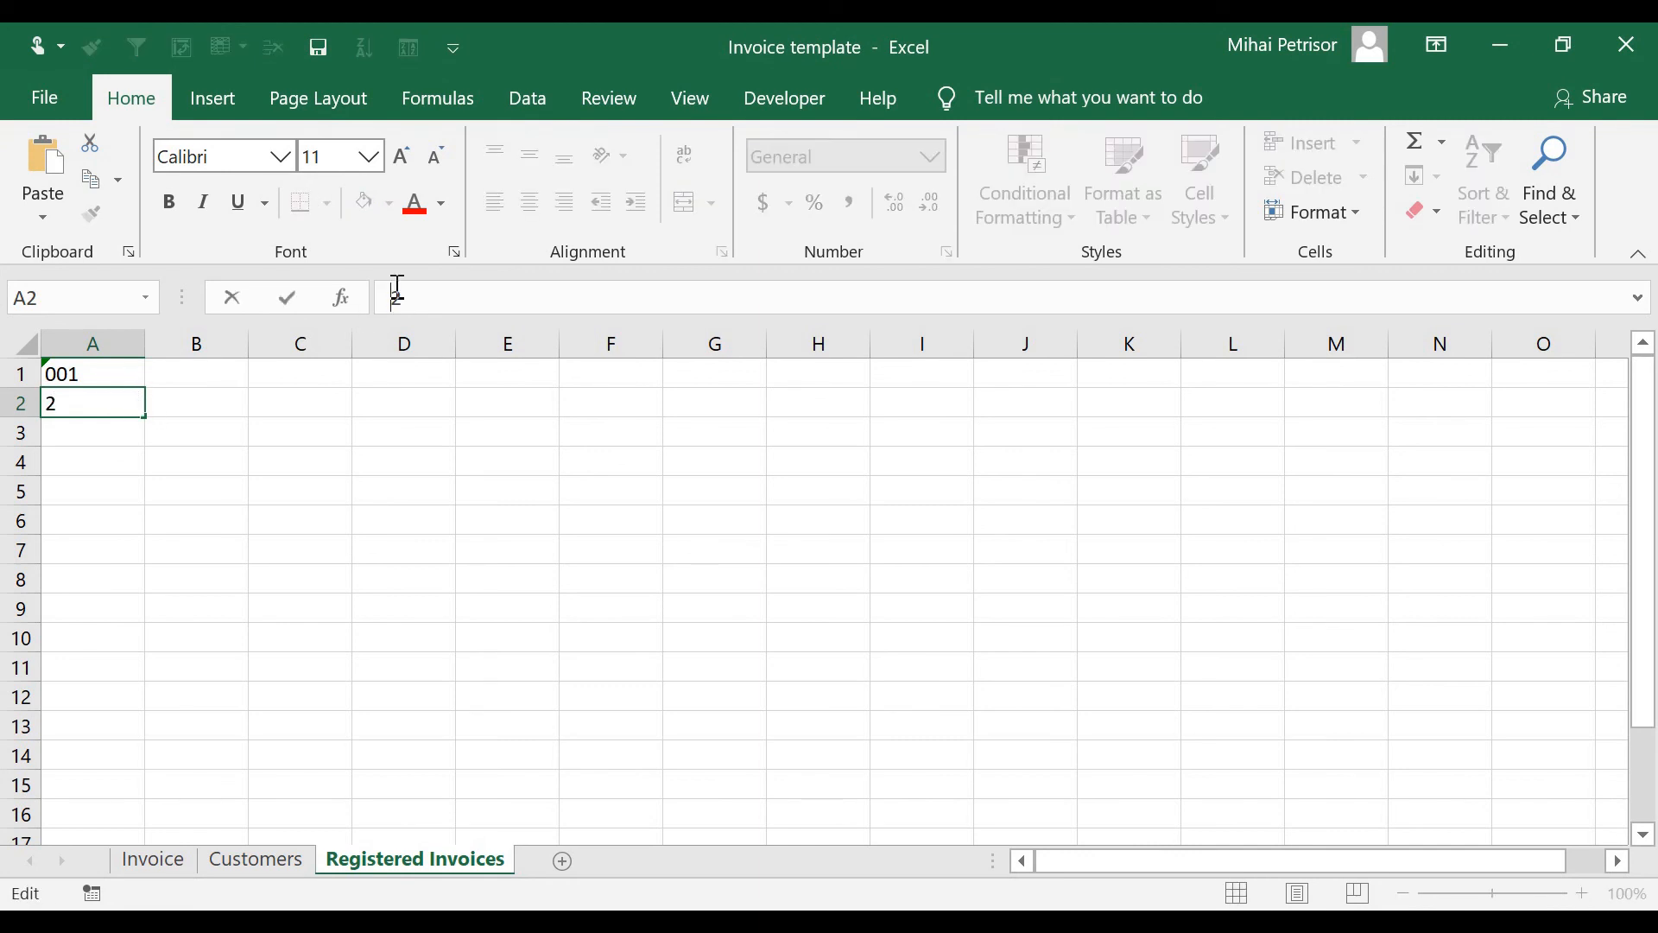
text(')
key(BackSpace)
text(00)
key(Return)
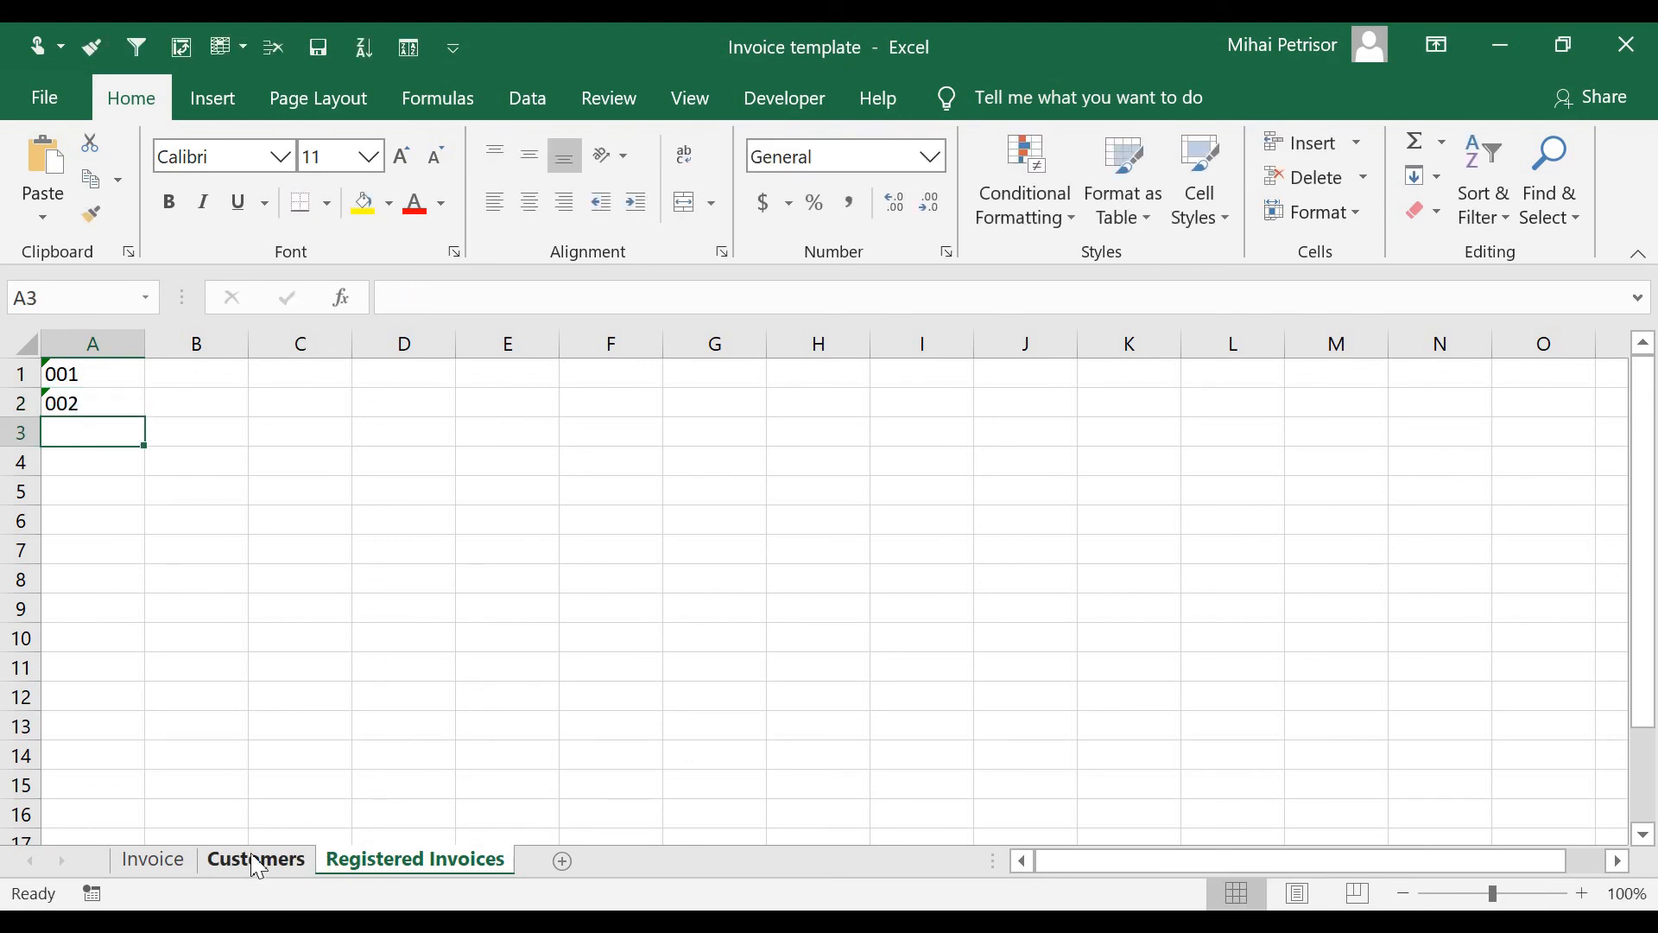
click(217, 519)
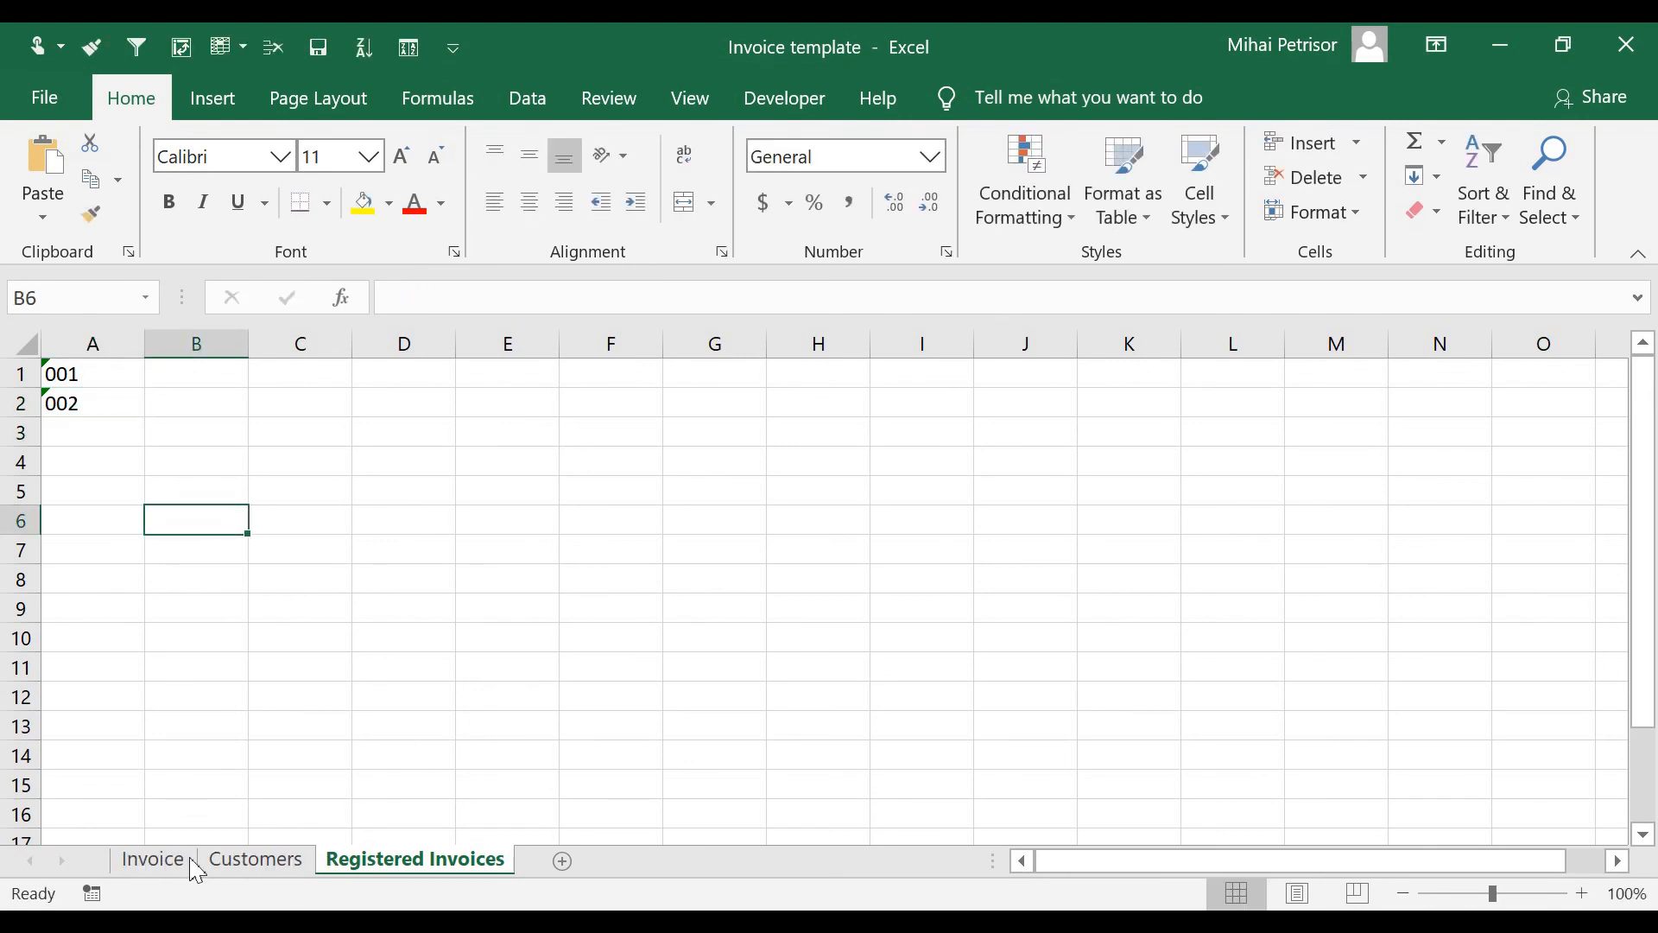
Start an IF formula in F2 of the Invoice sheet, testing whether the MAX of column A on Registered Invoices is <99.
click(170, 867)
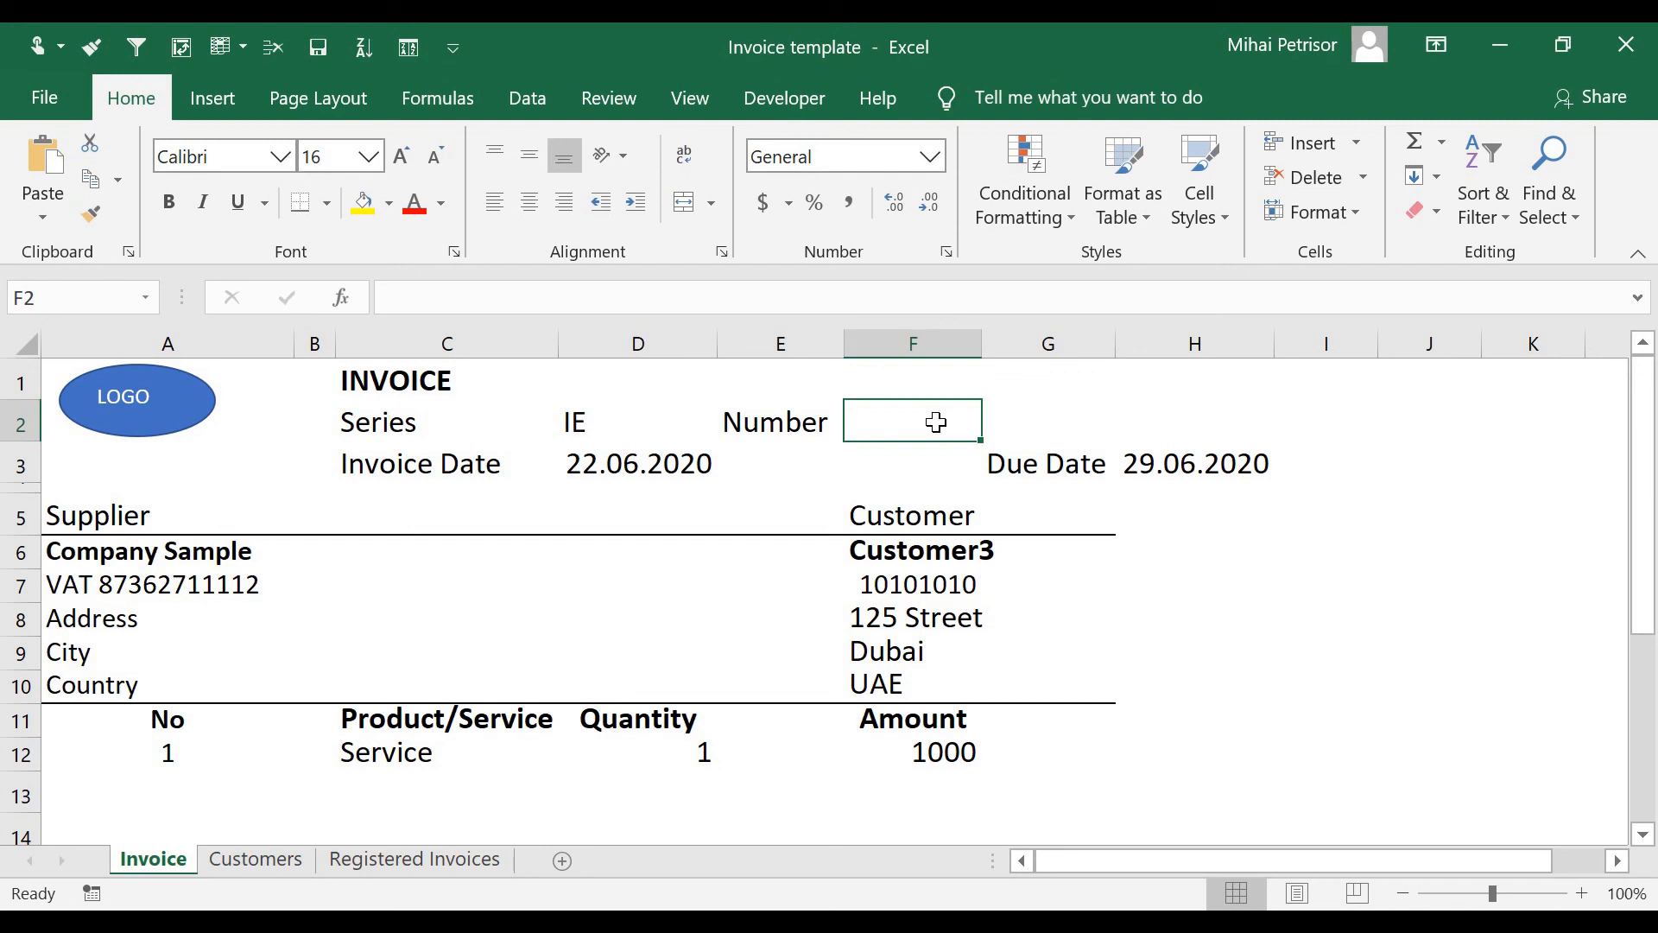
click(879, 450)
click(903, 426)
text(=)
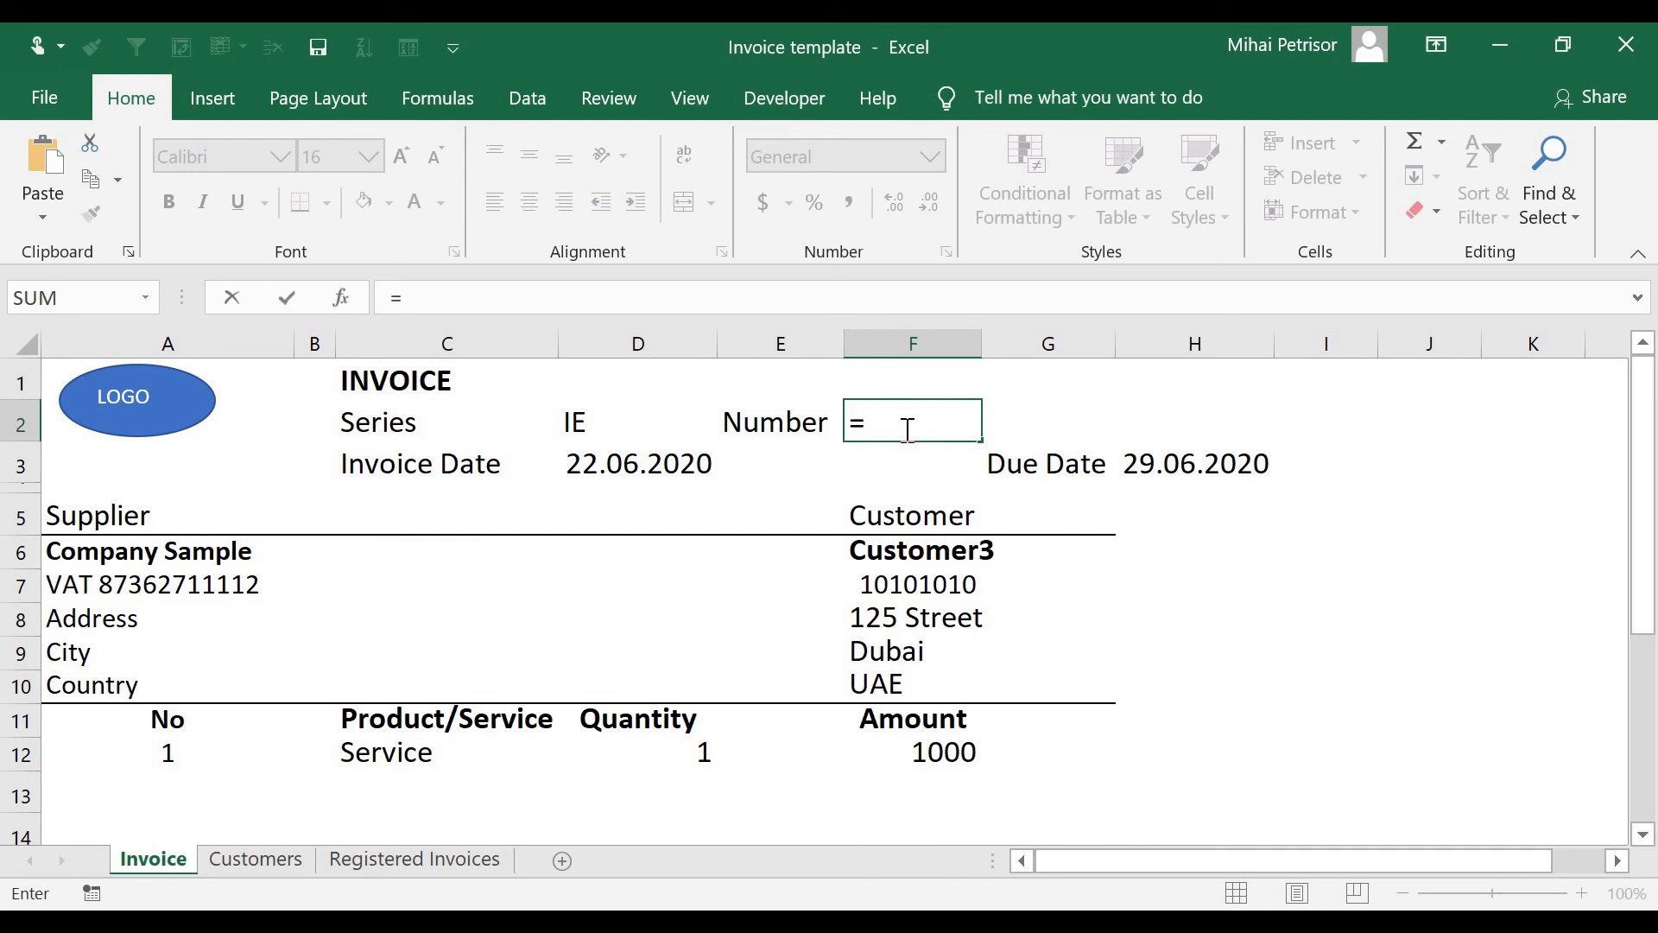
text(if)
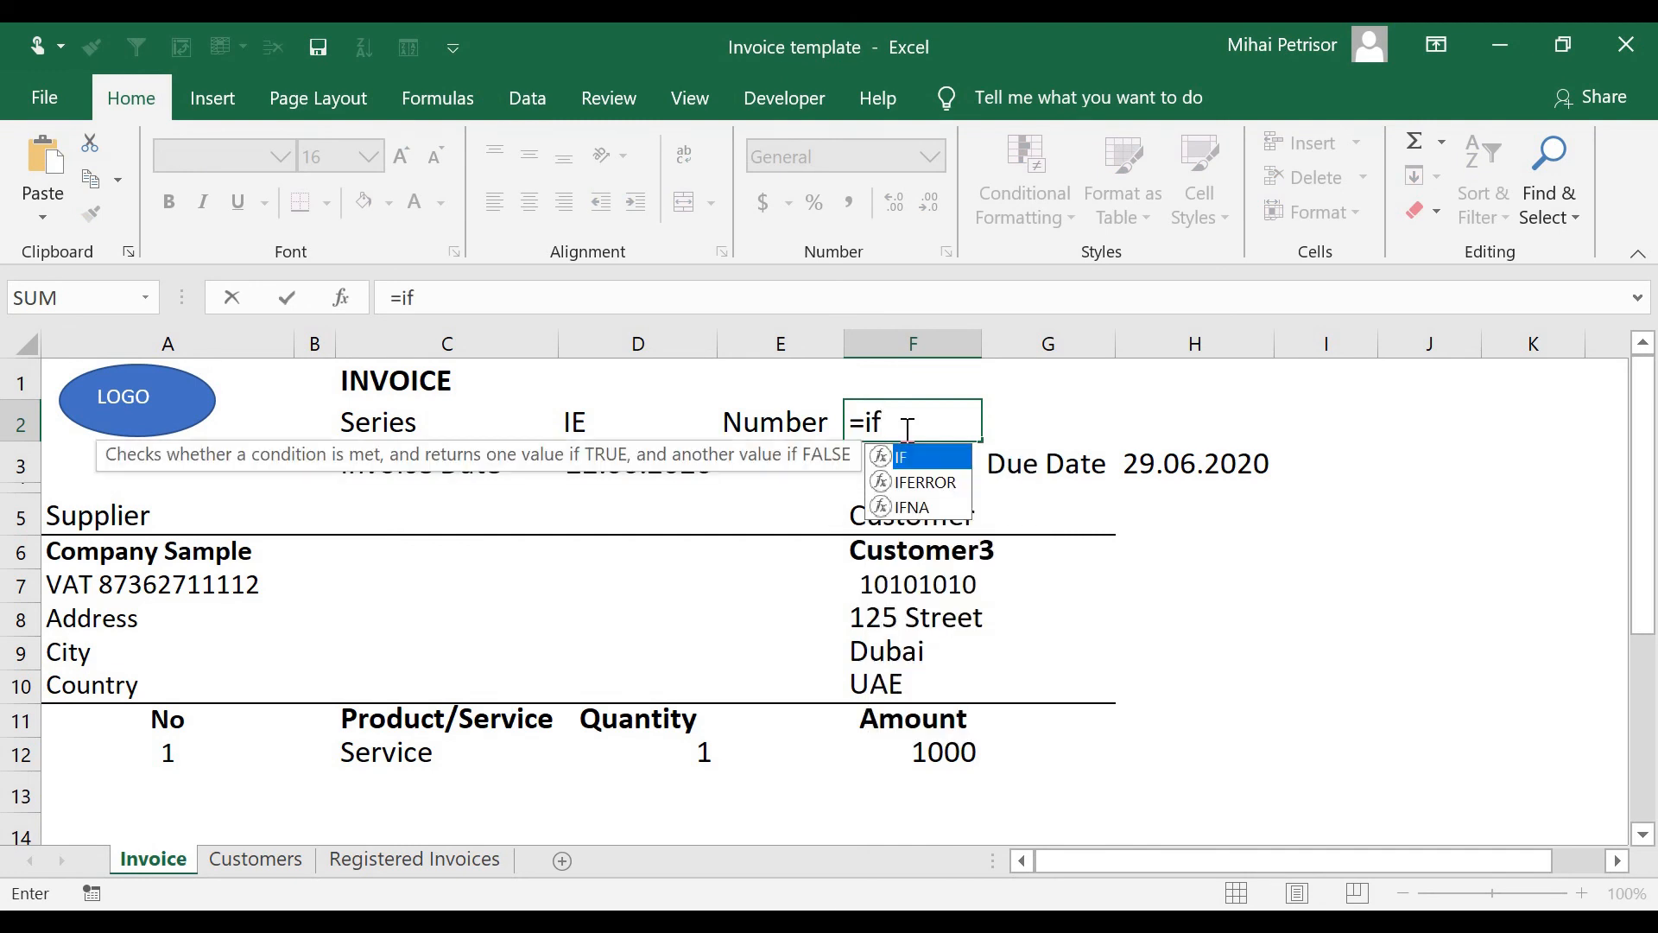
key(Tab)
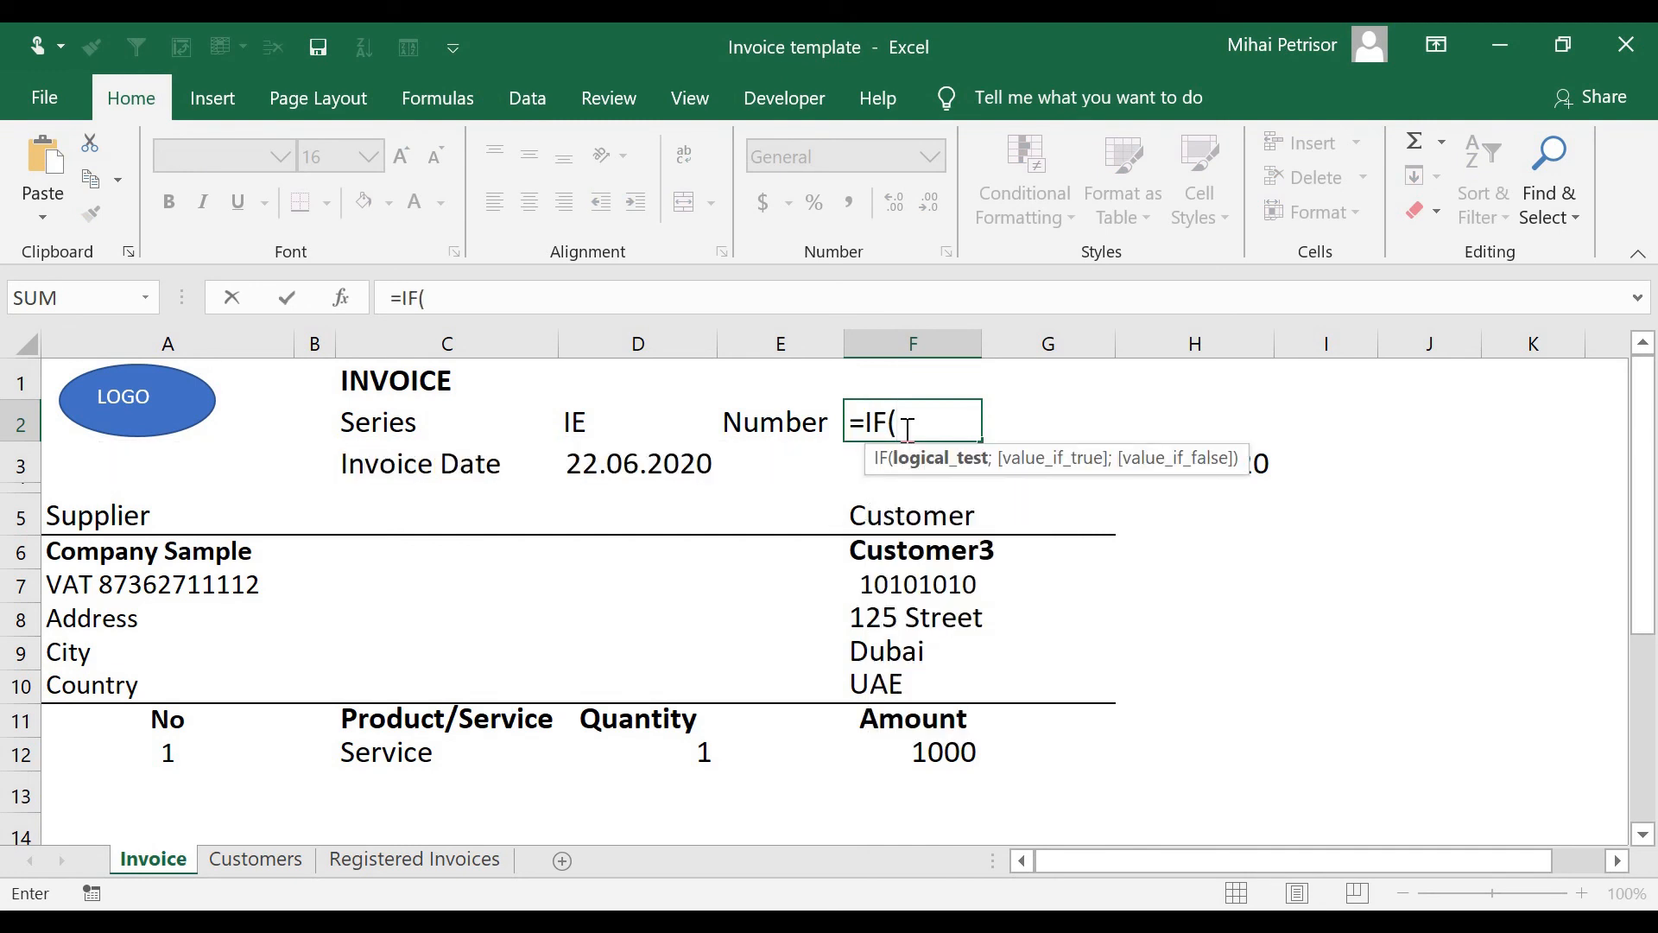
text(max)
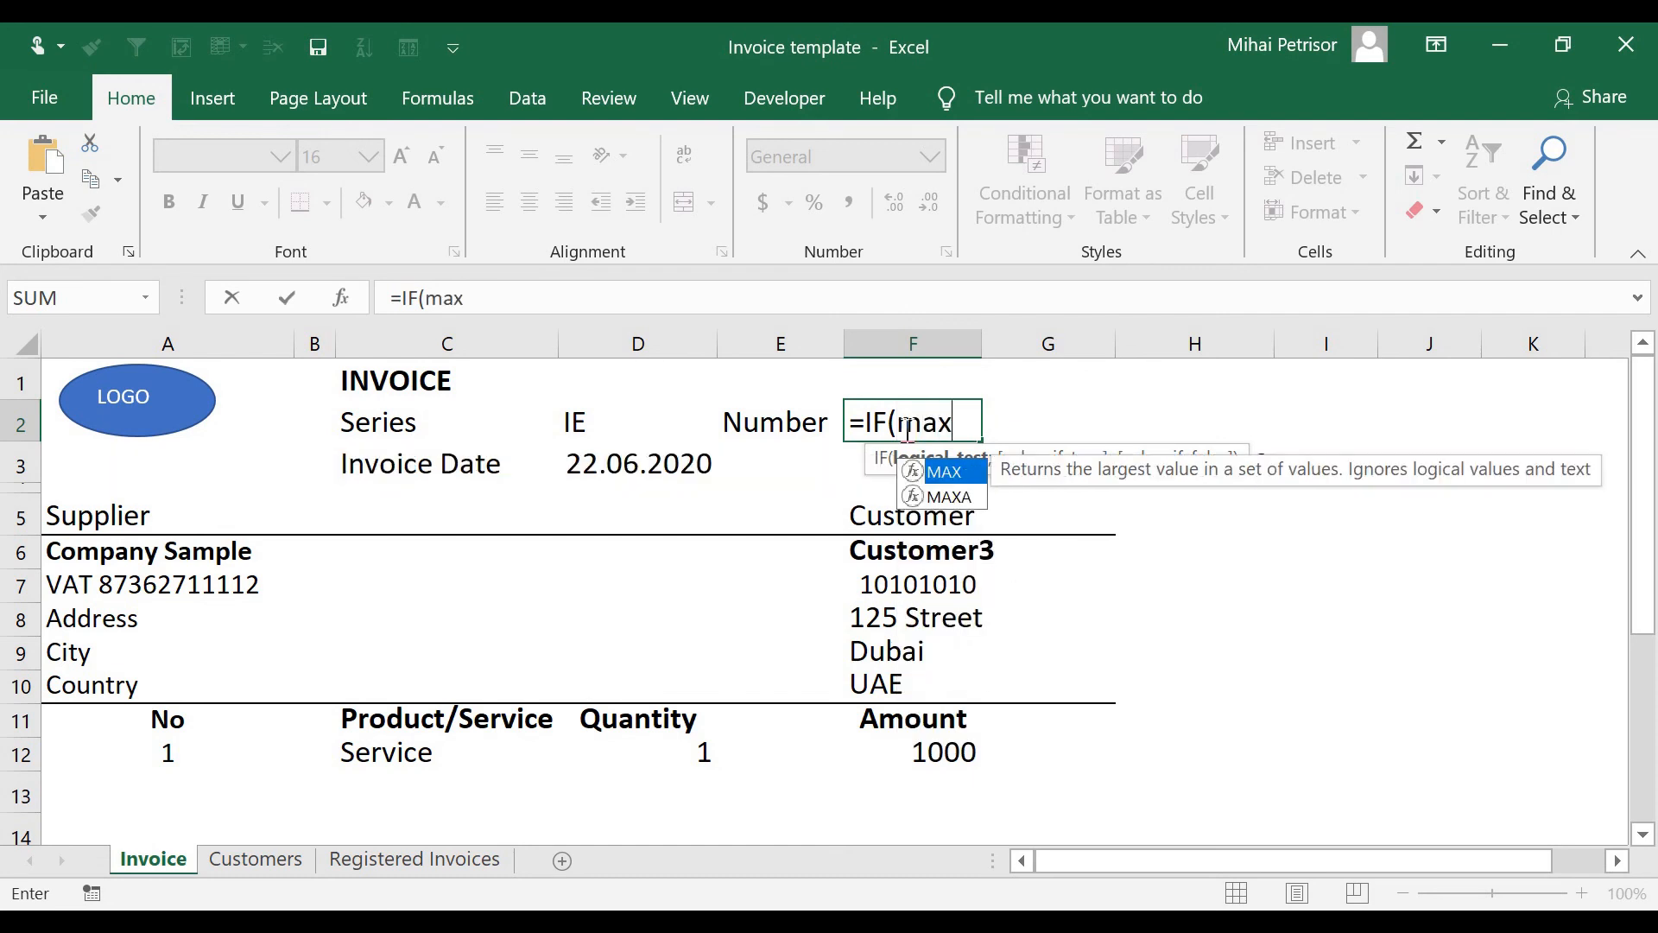
key(Tab)
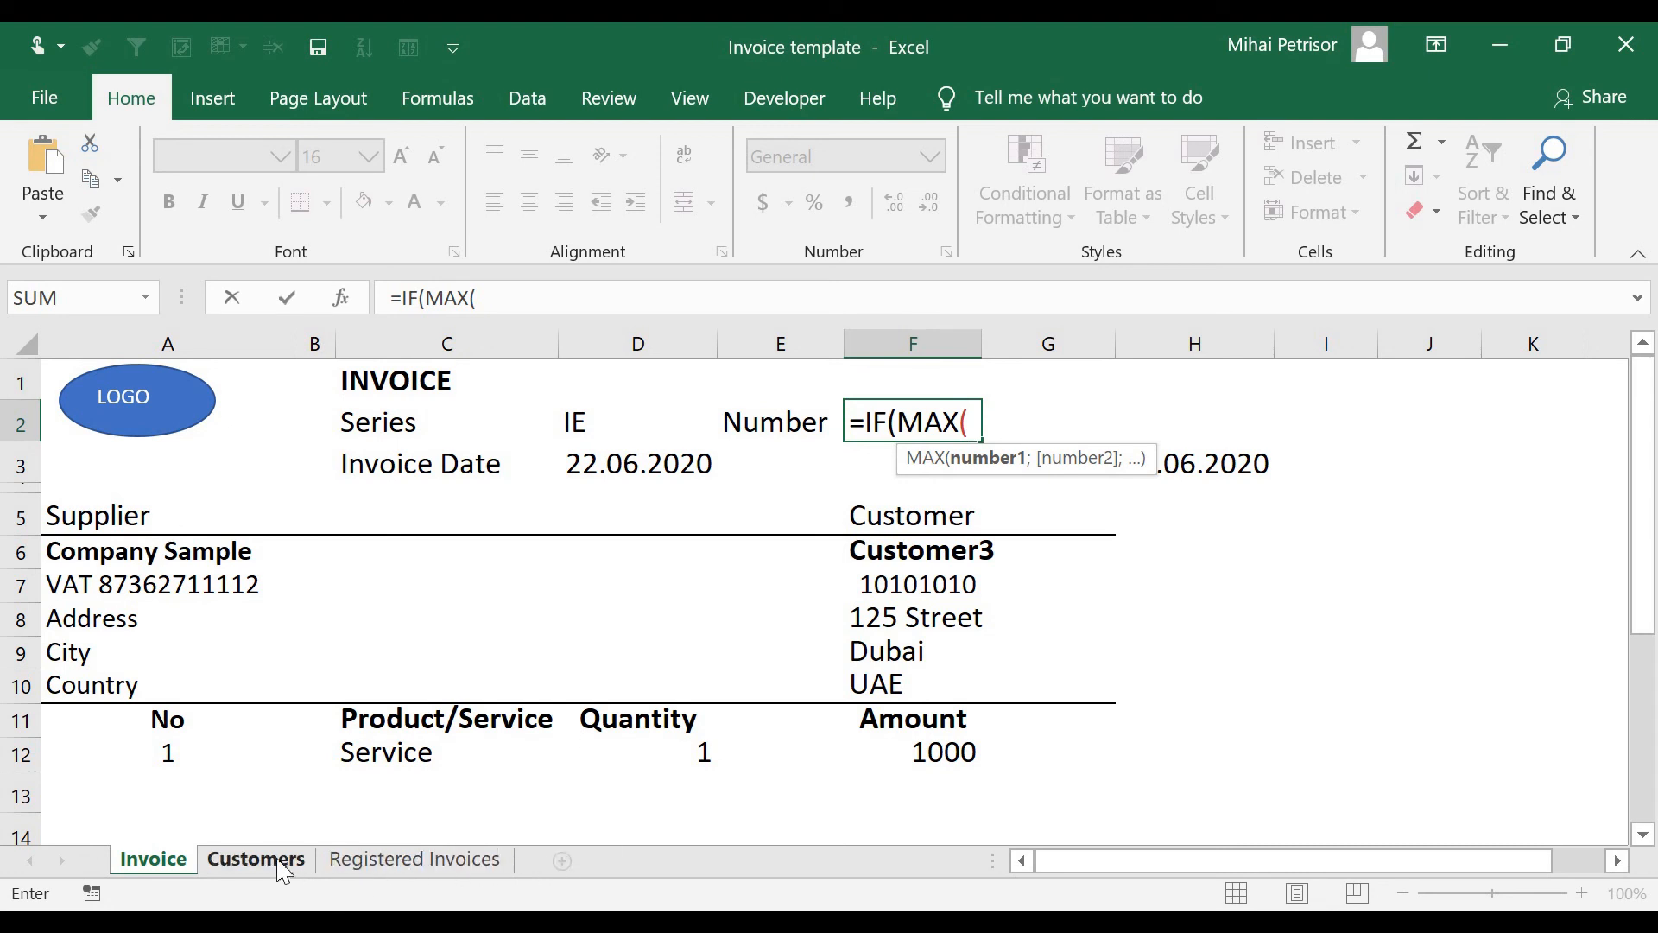
click(383, 864)
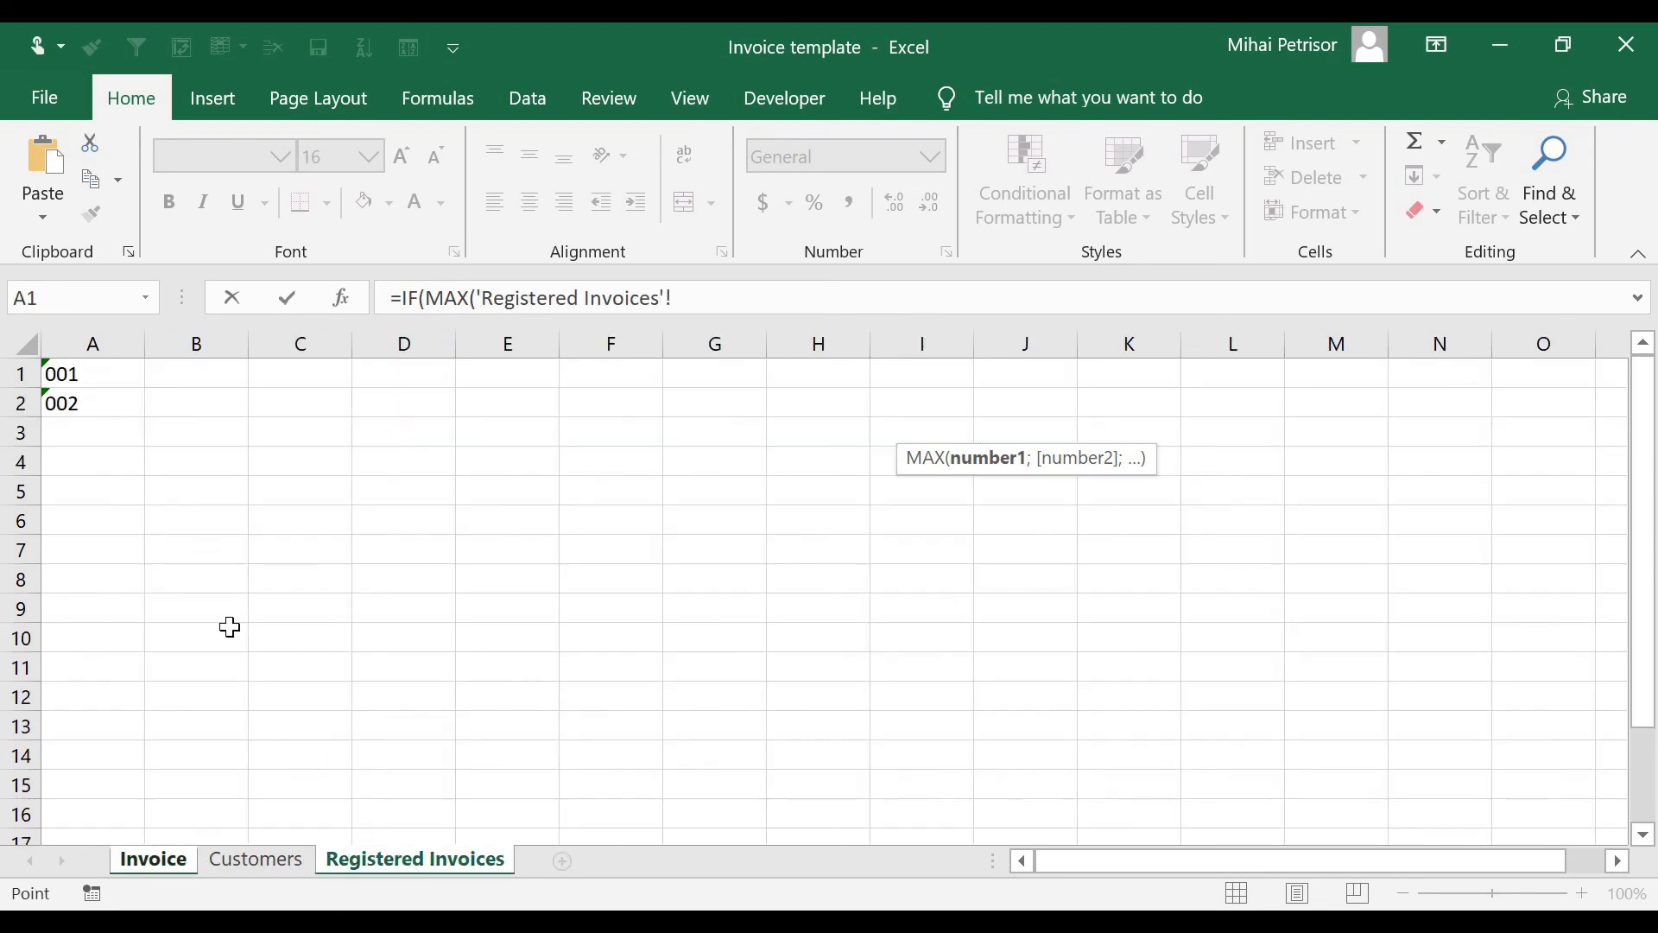
click(96, 344)
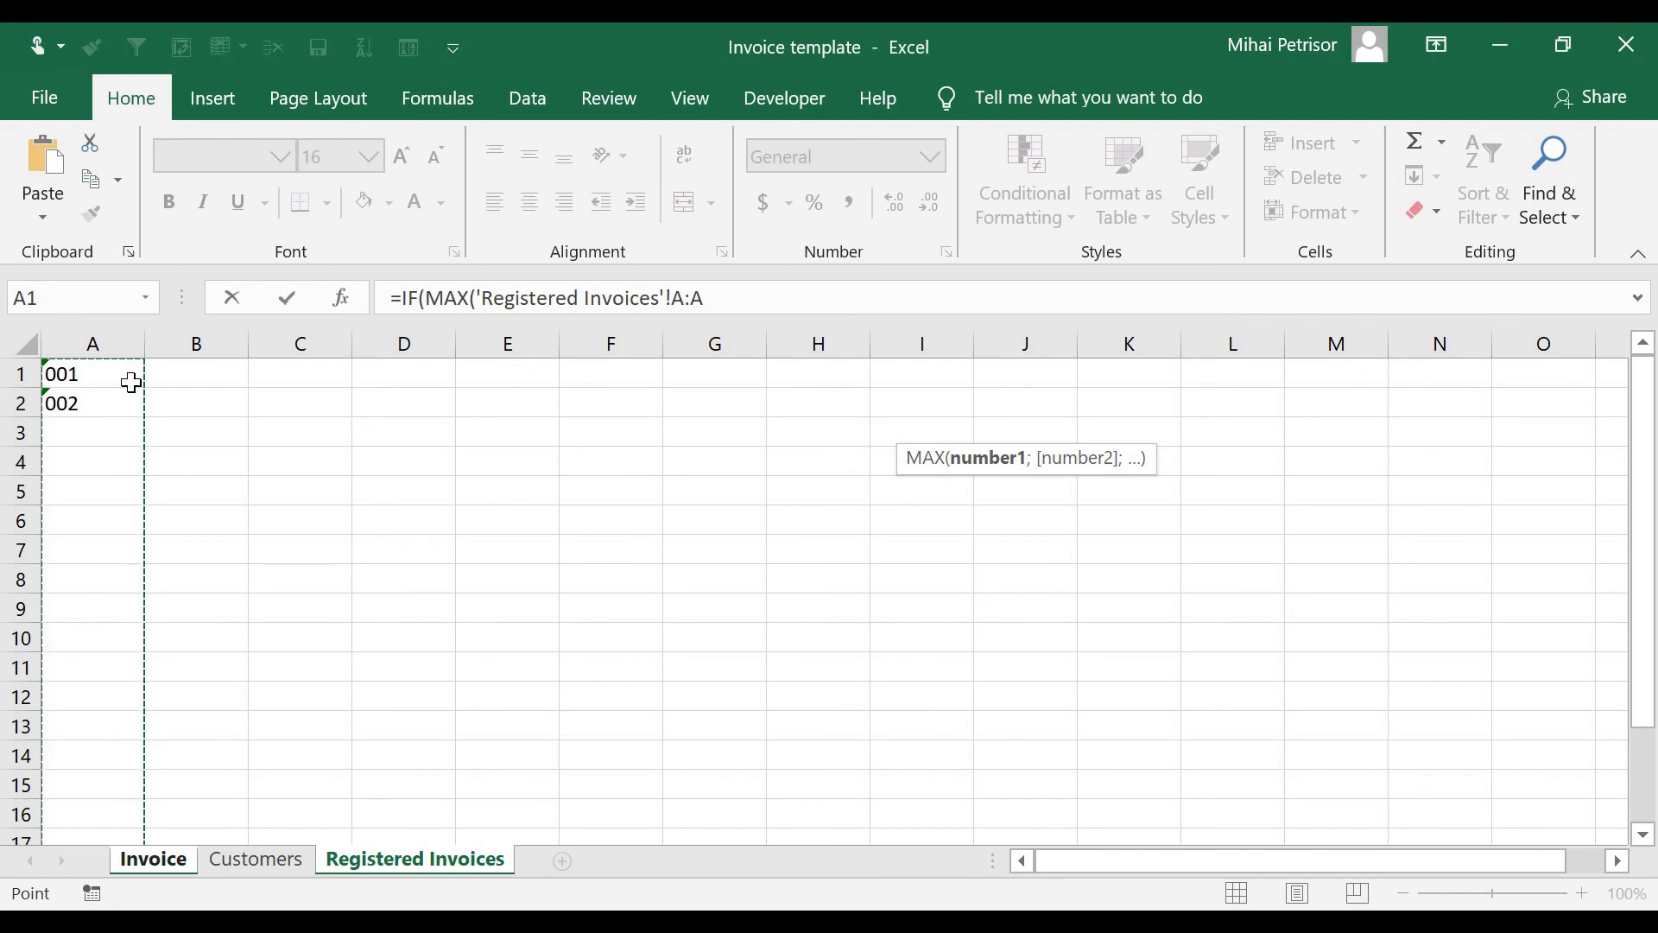
text(;)
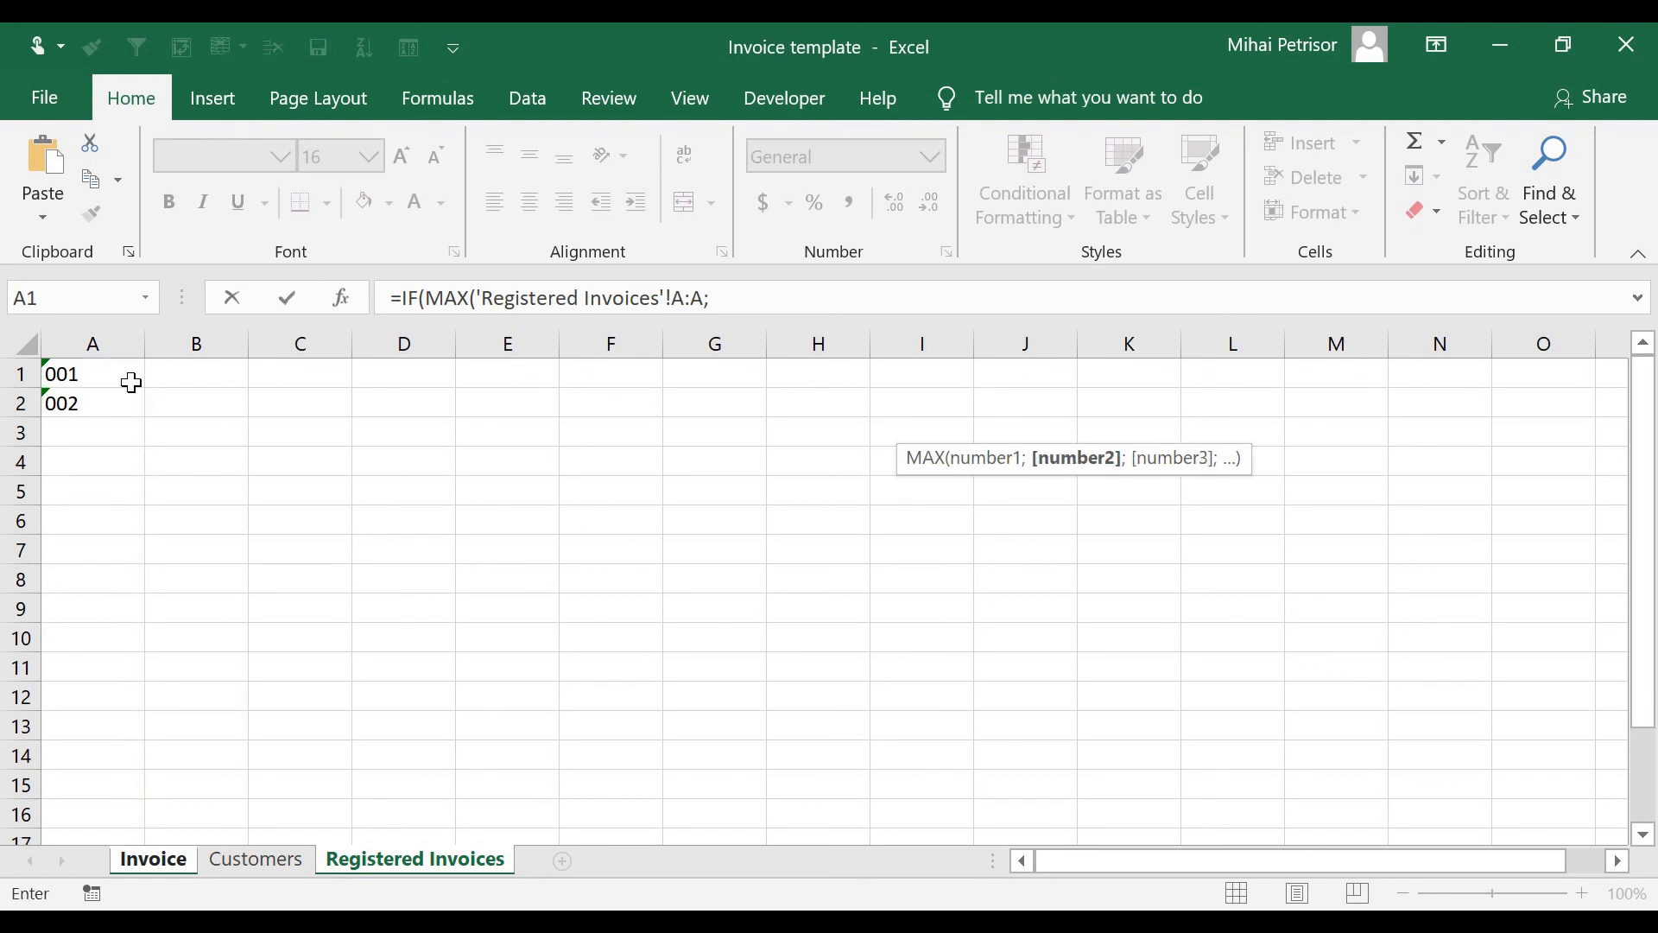
key(BackSpace)
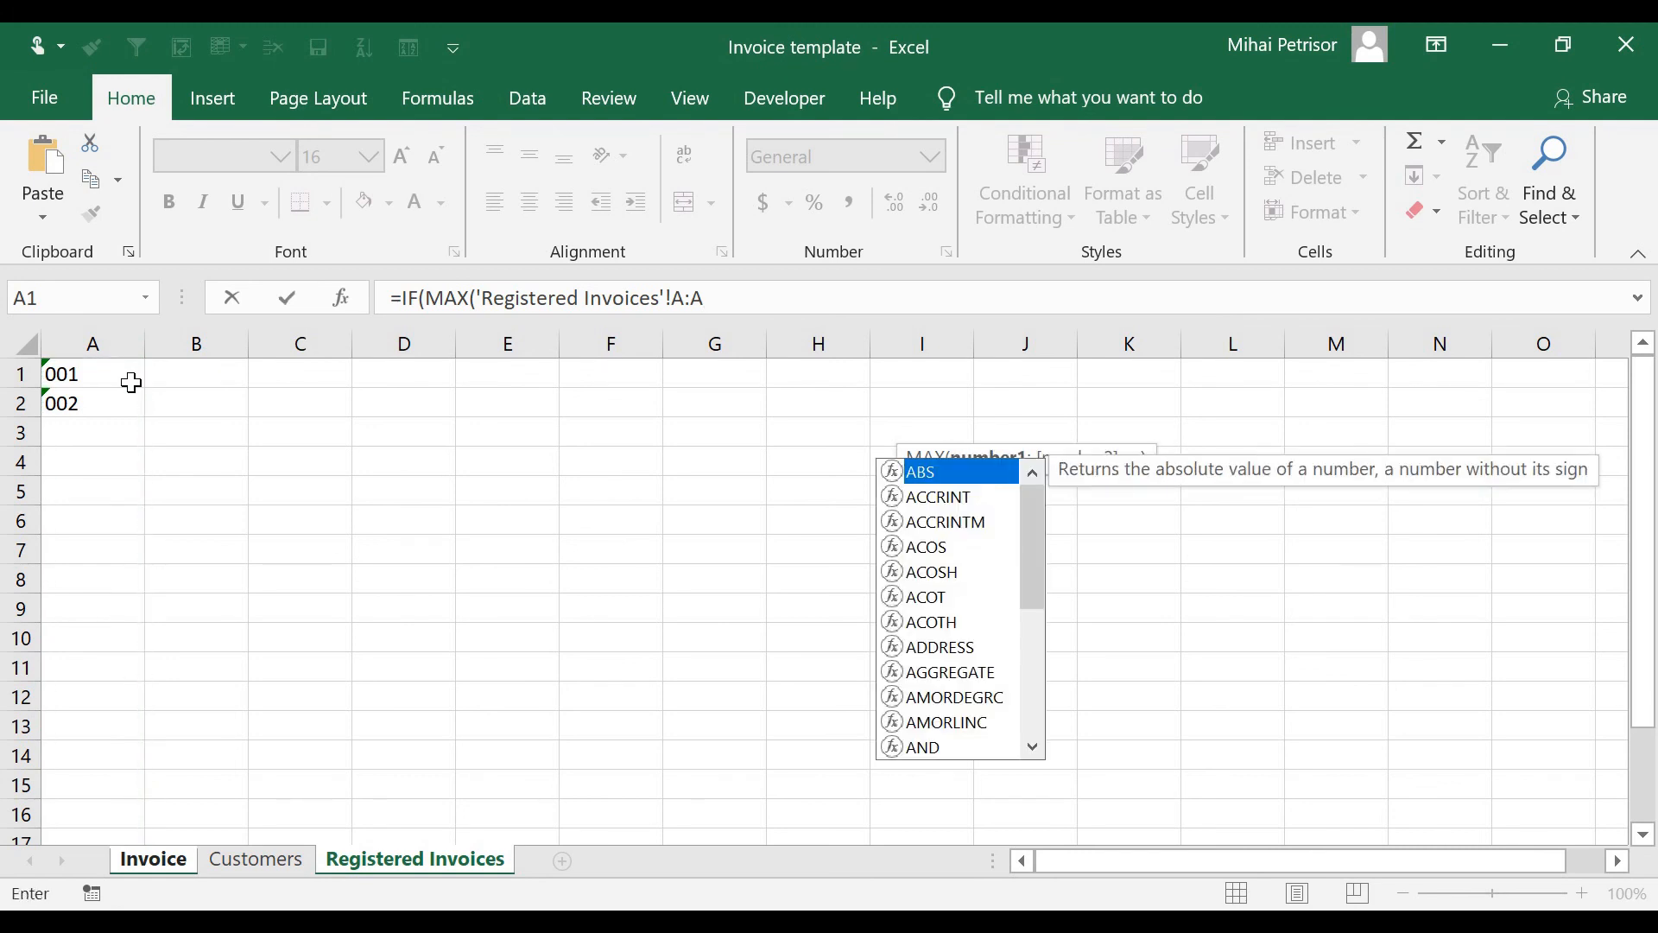
text())
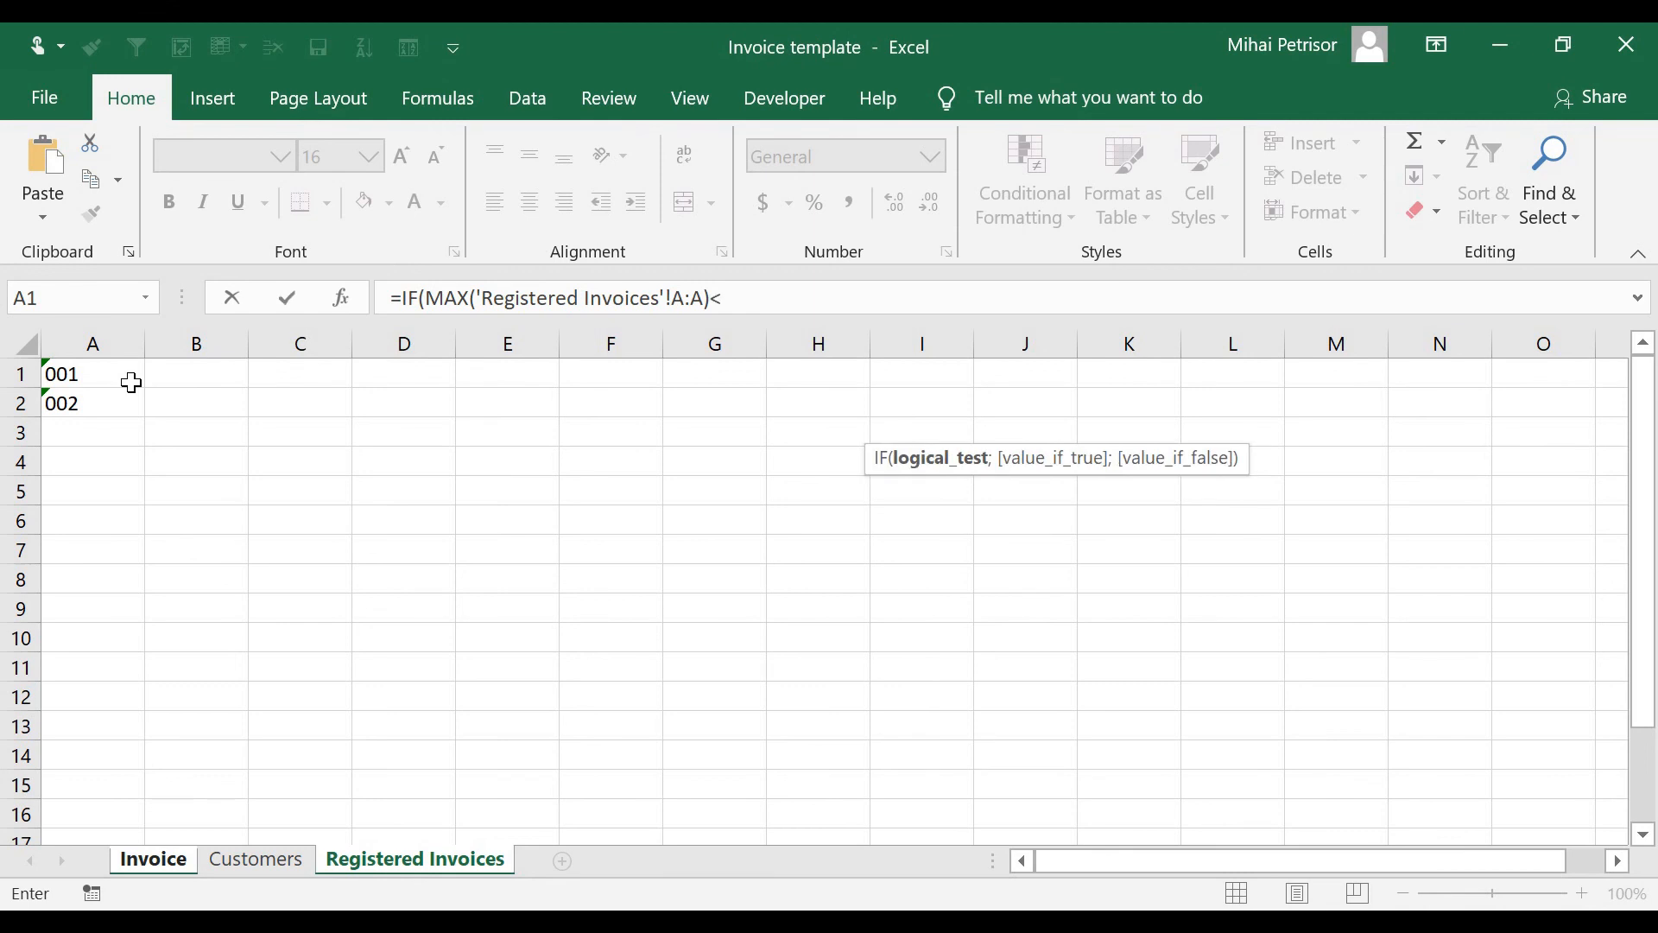
text(<99;)
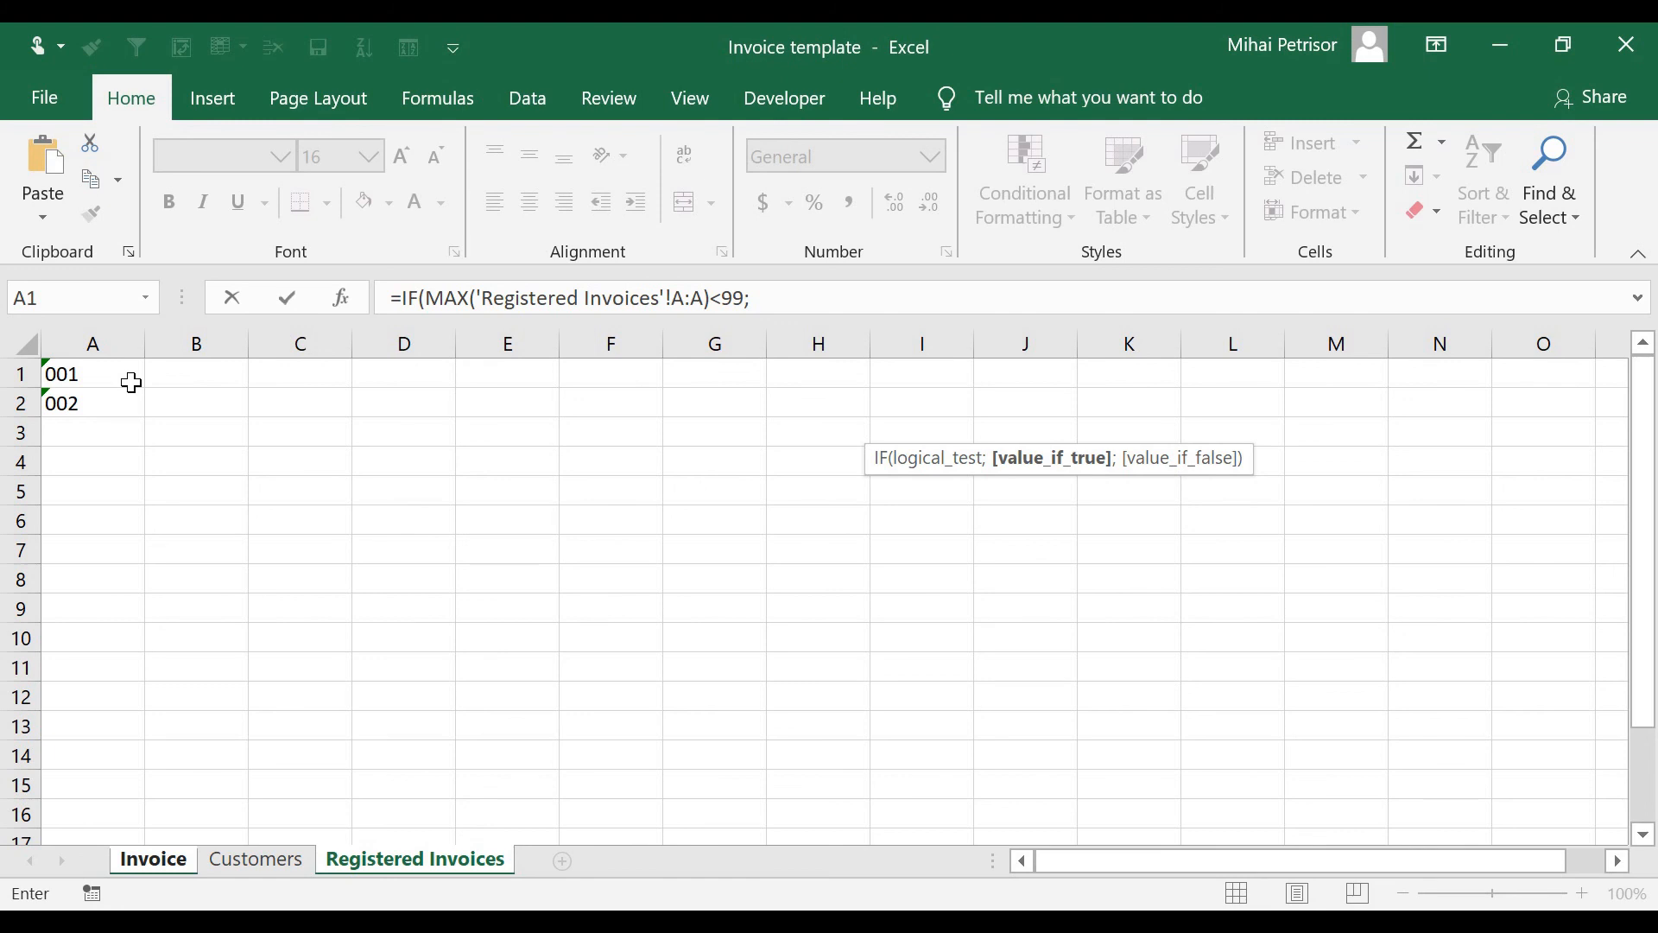
Set the IF formula's value if true to "00"&MAX('Registered Invoices'!A:A)+1.
text("")
click(770, 299)
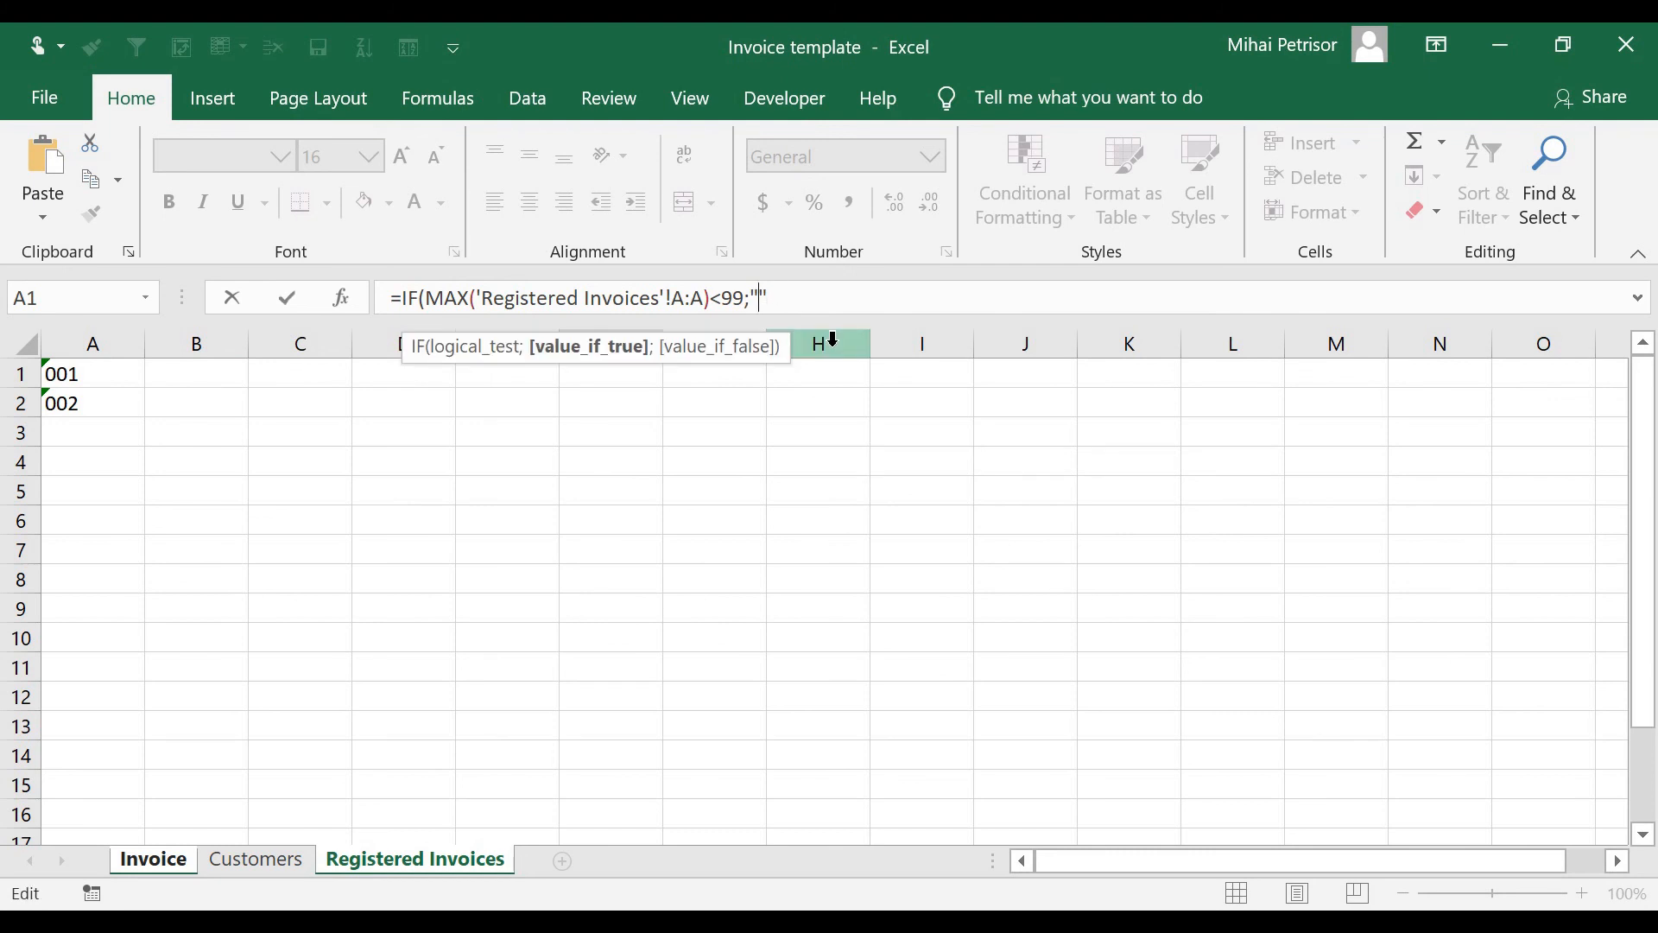
text(00)
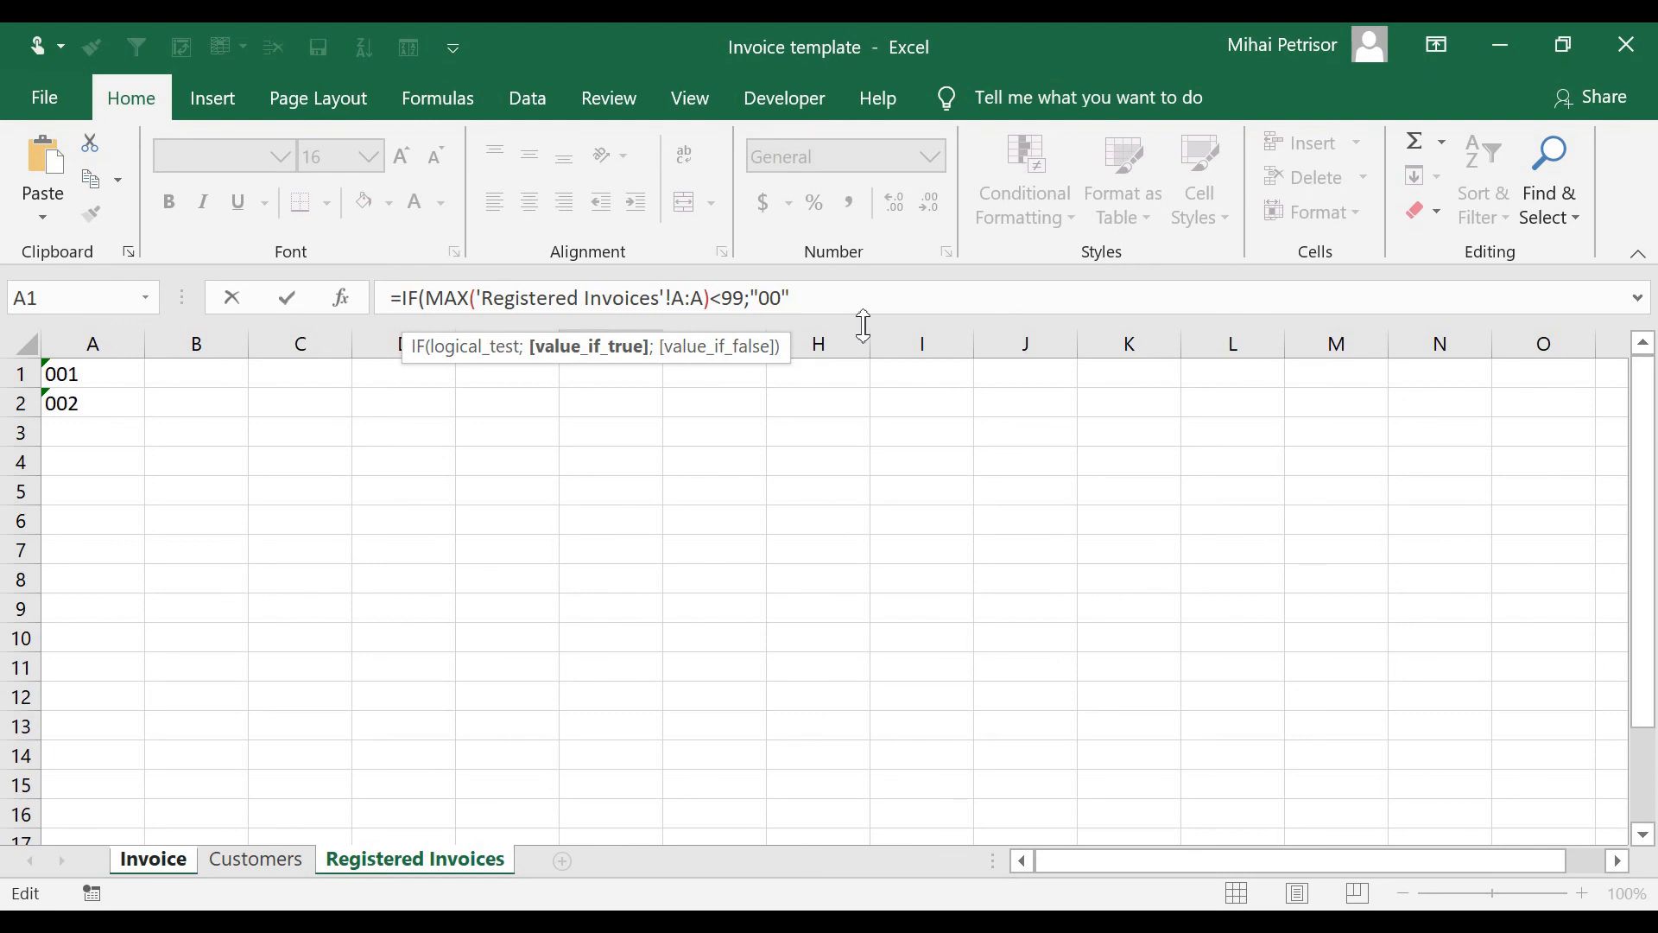
text(max)
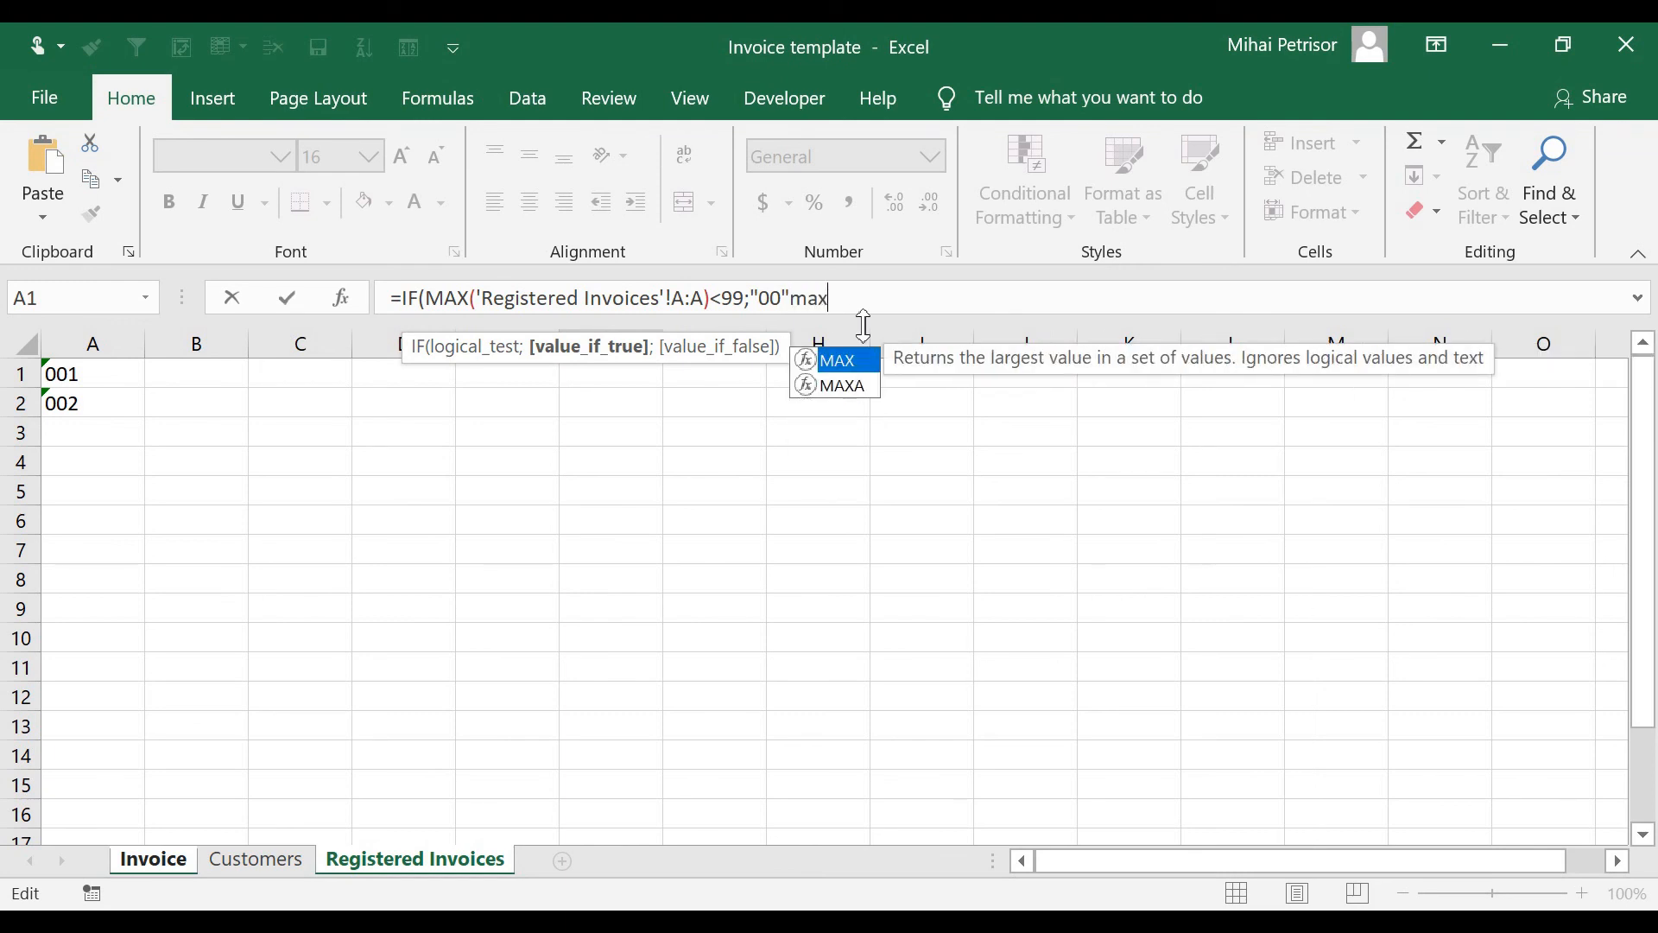
key(Tab)
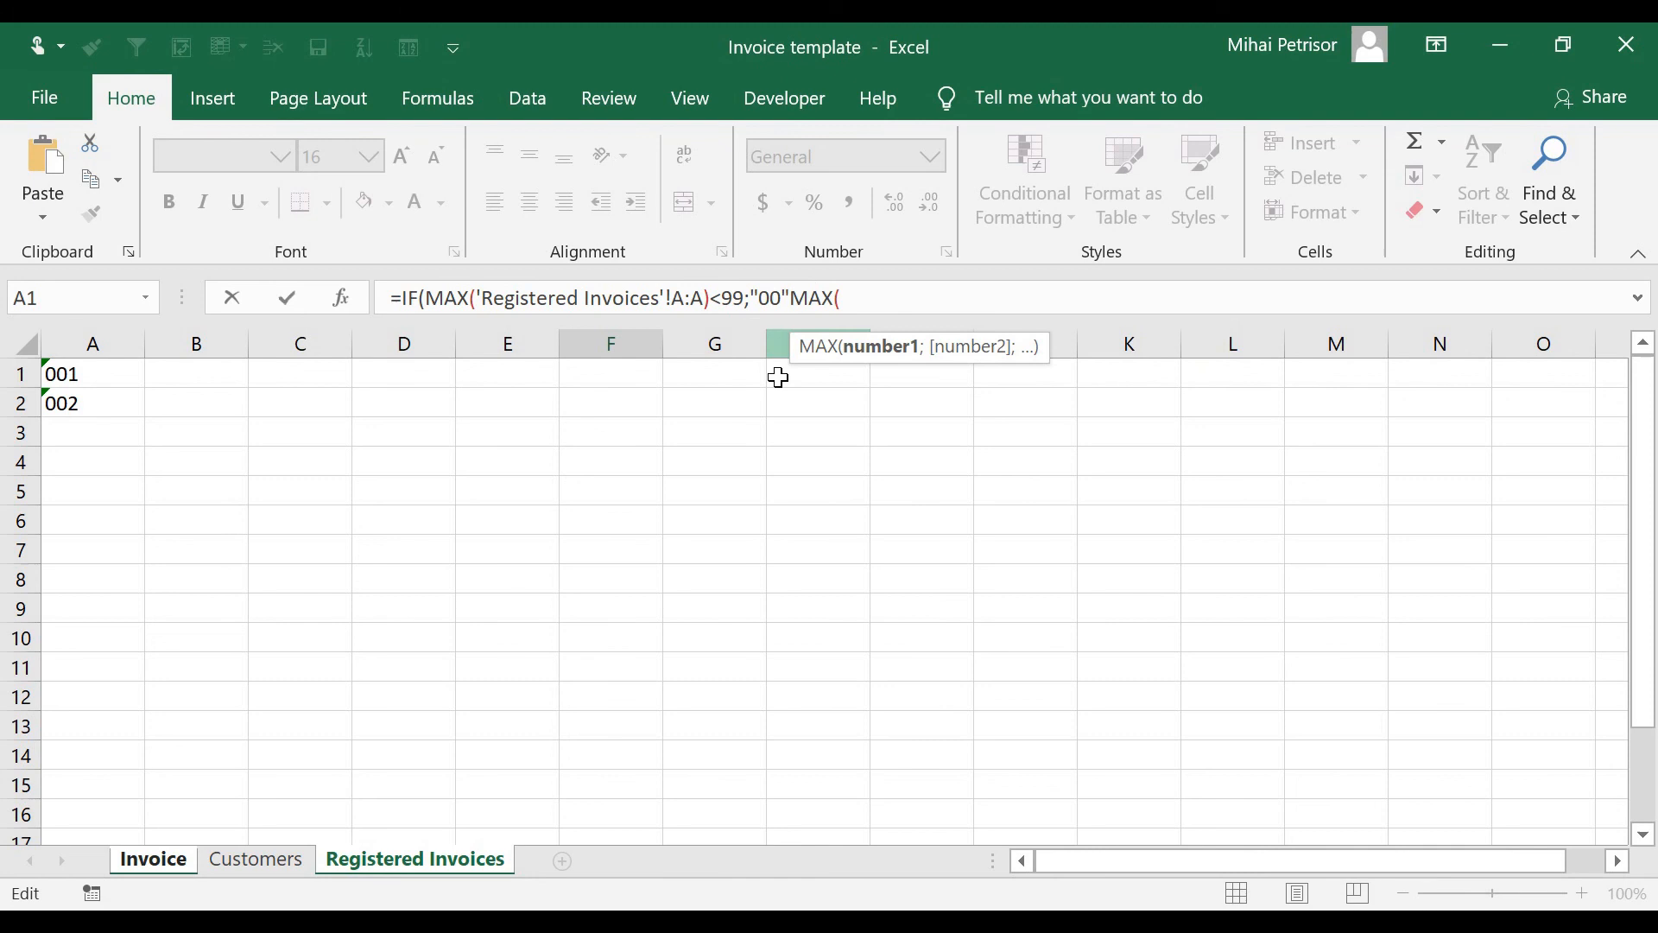
click(101, 346)
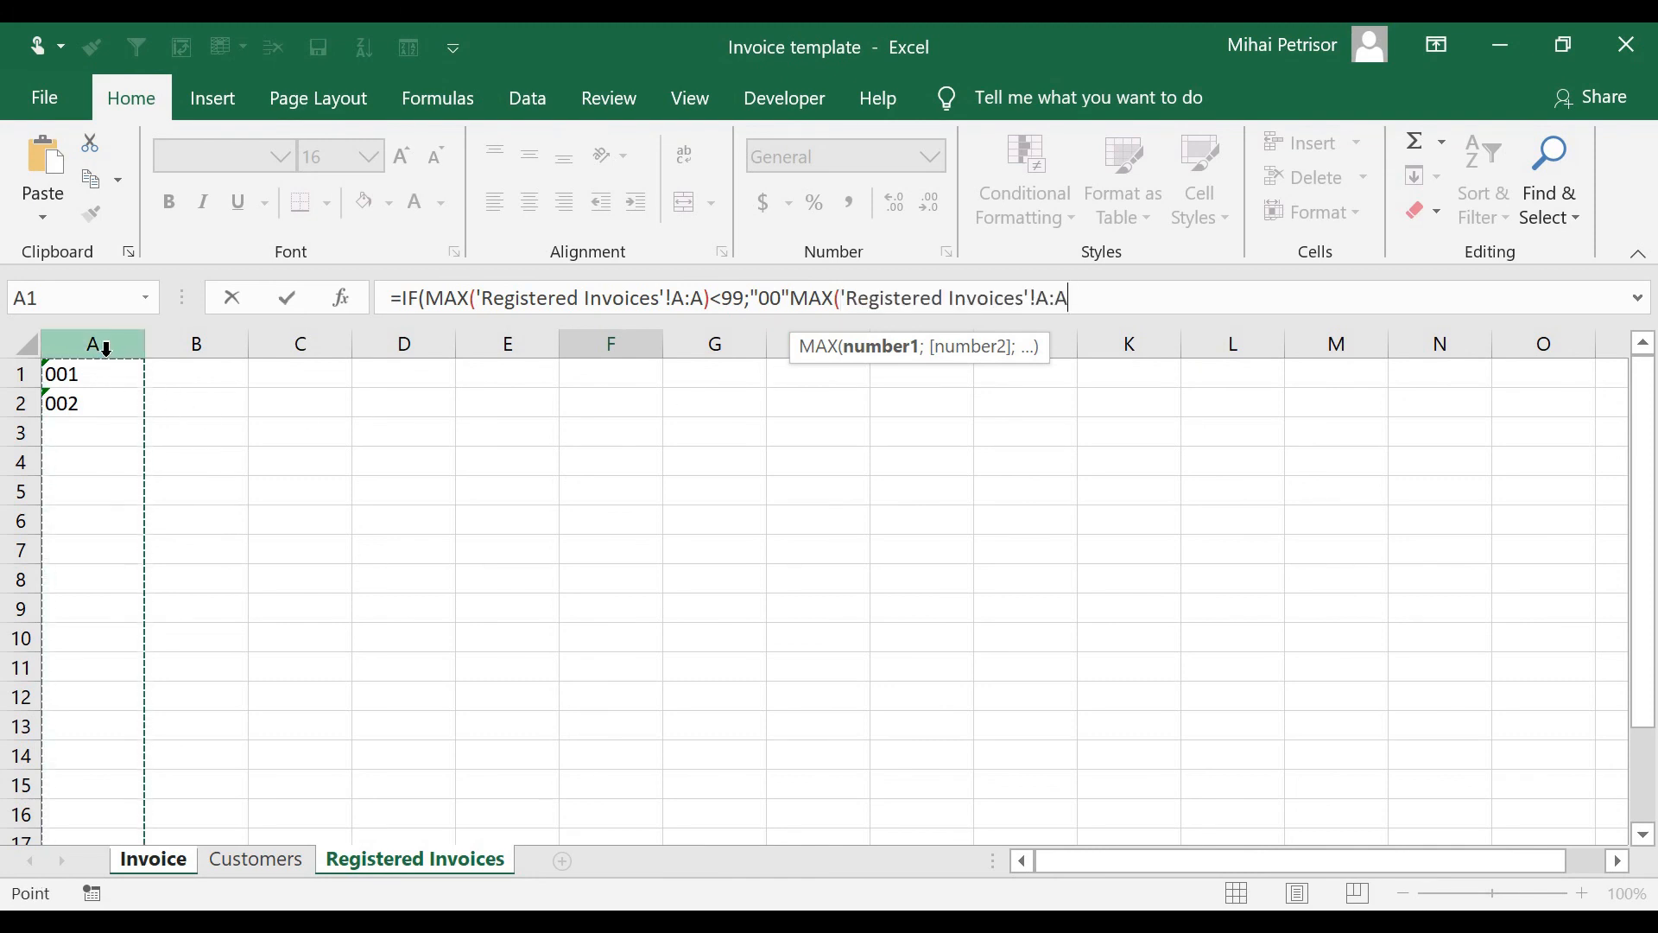
text())
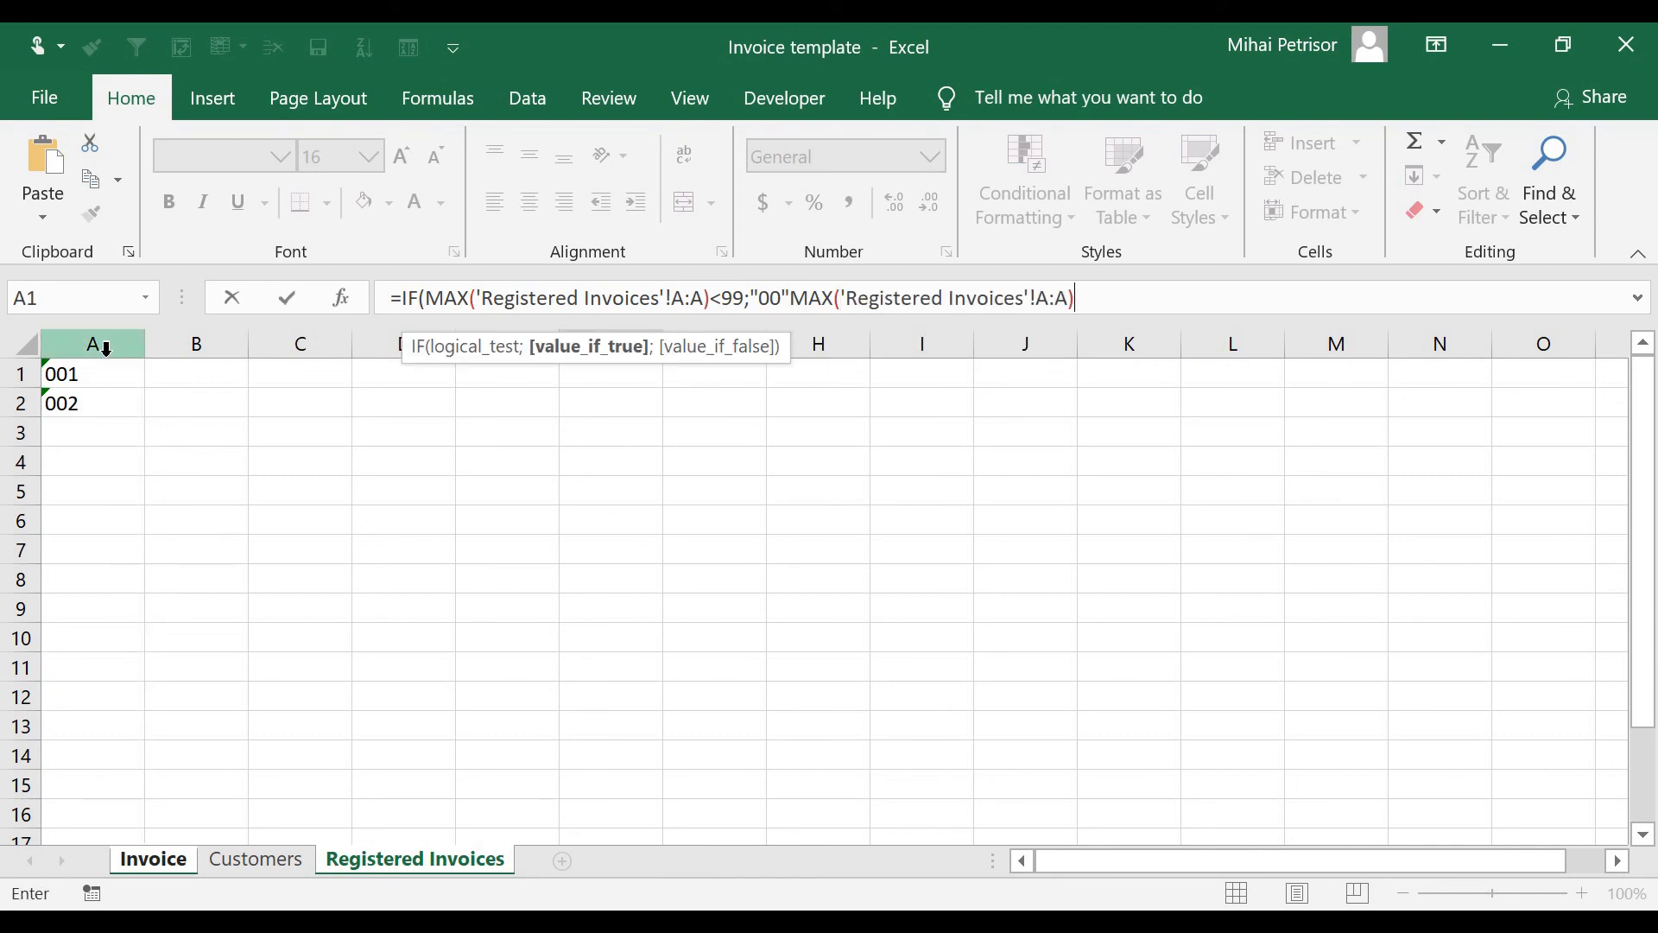
text(+1)
text(;)
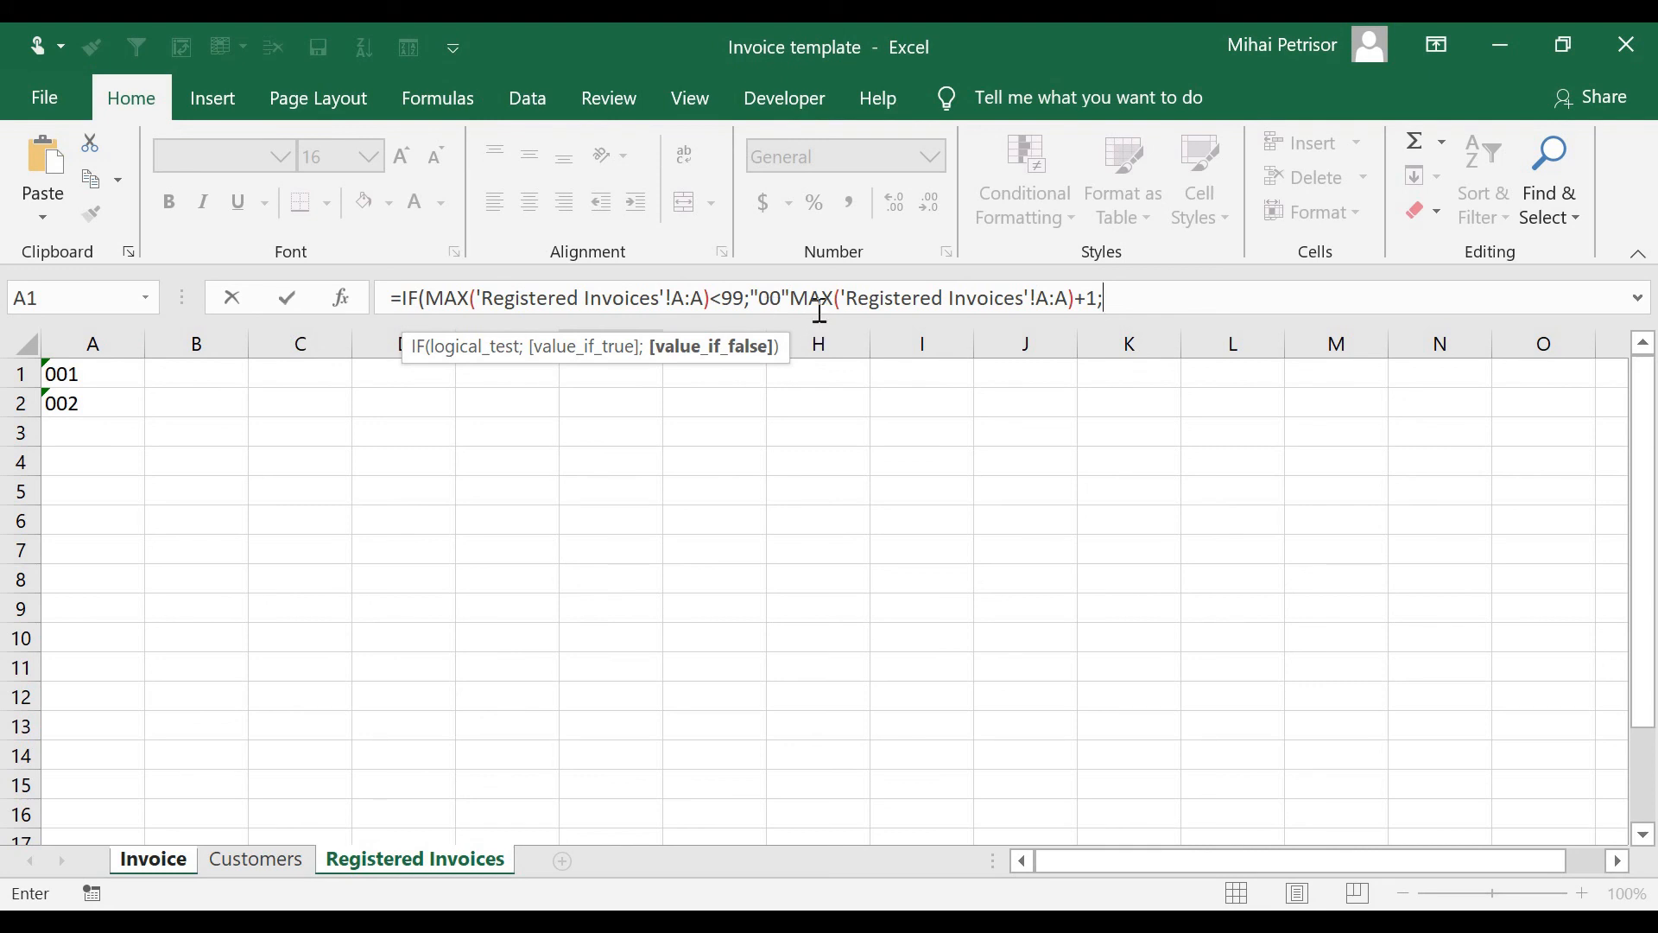
click(794, 298)
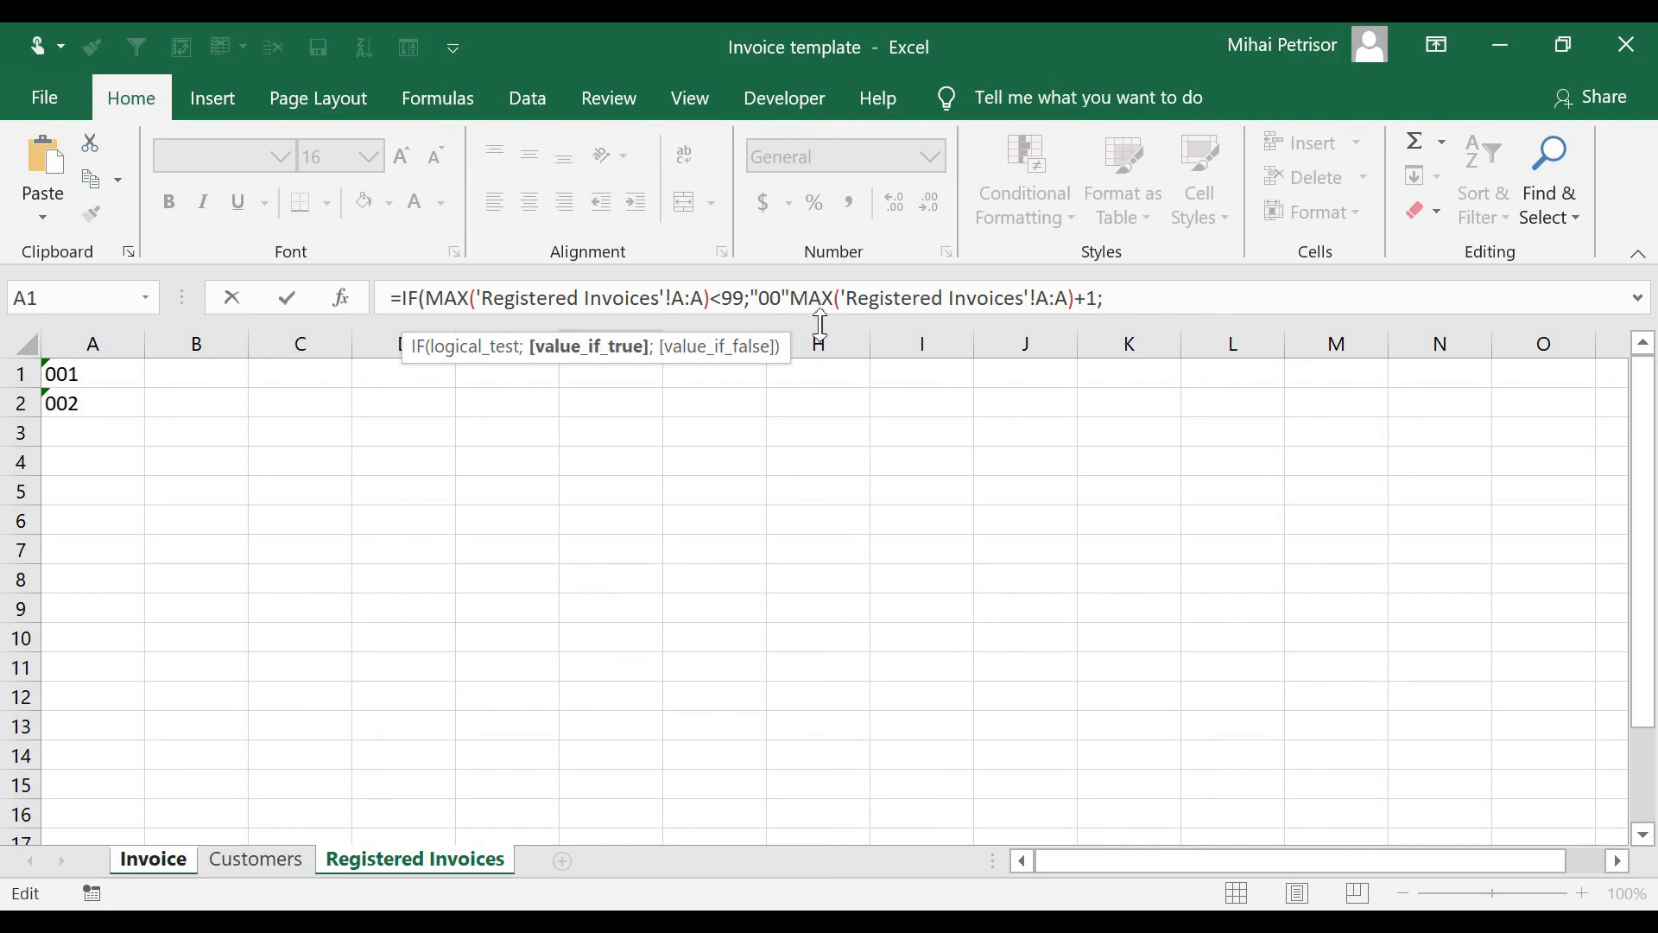
text(&)
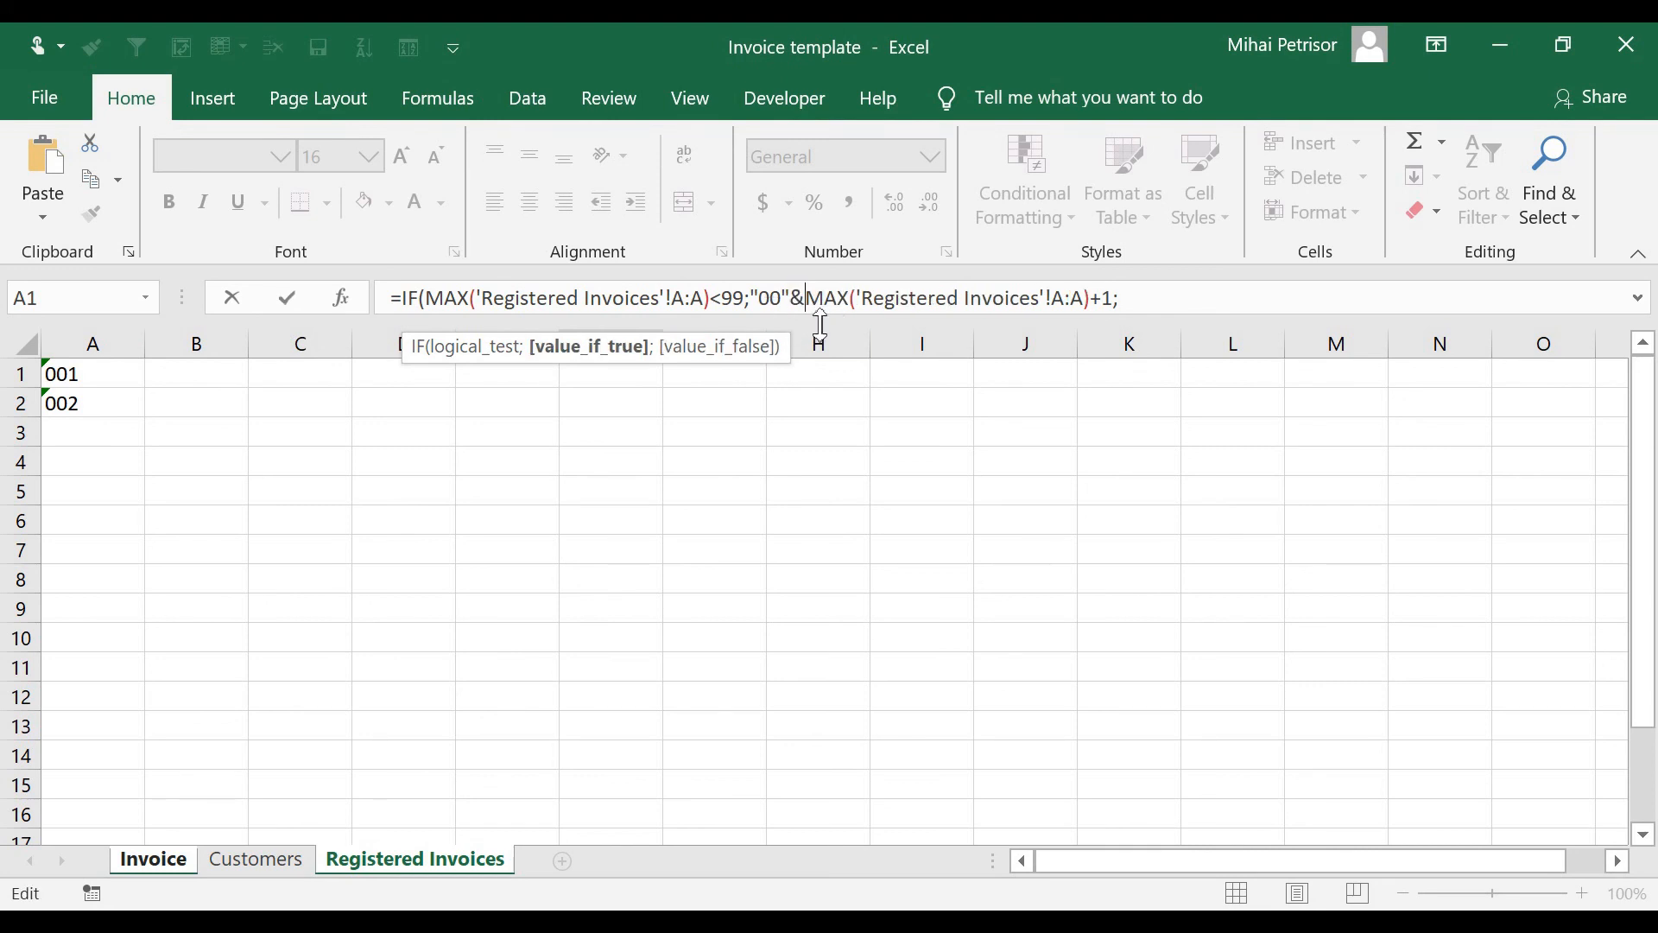
Complete the IF formula in F2 with "0"&MAX('Registered Invoices'!A:A)+1 as the value if false.
click(1174, 302)
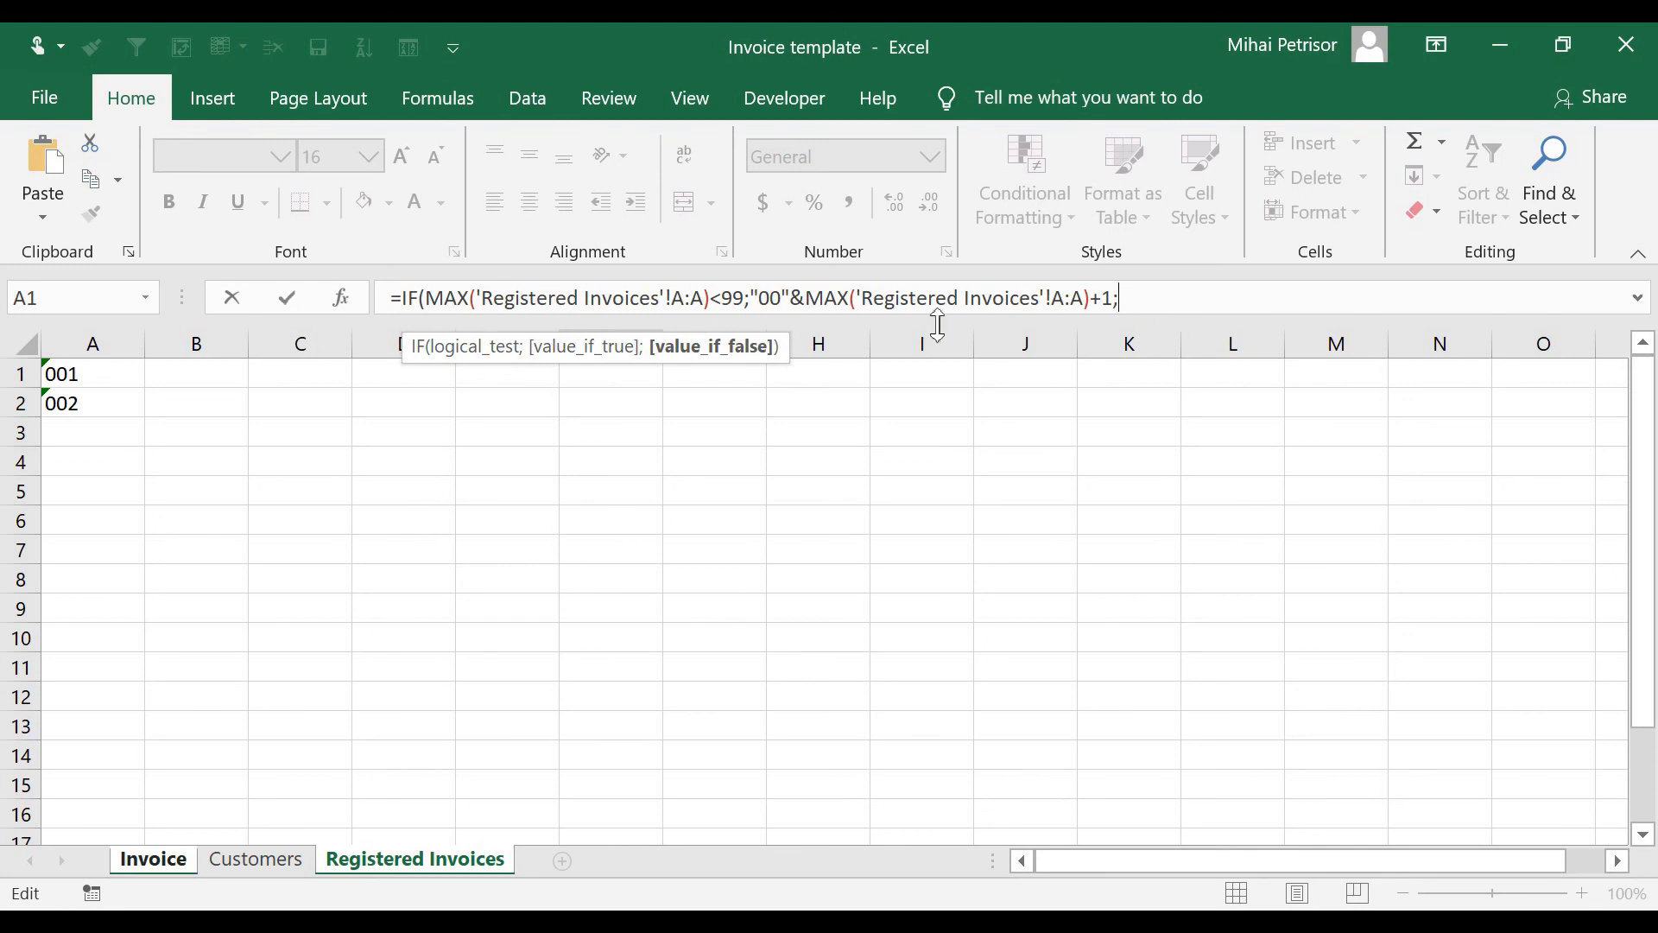
text("")
text(0)
text(&)
text(MAX()
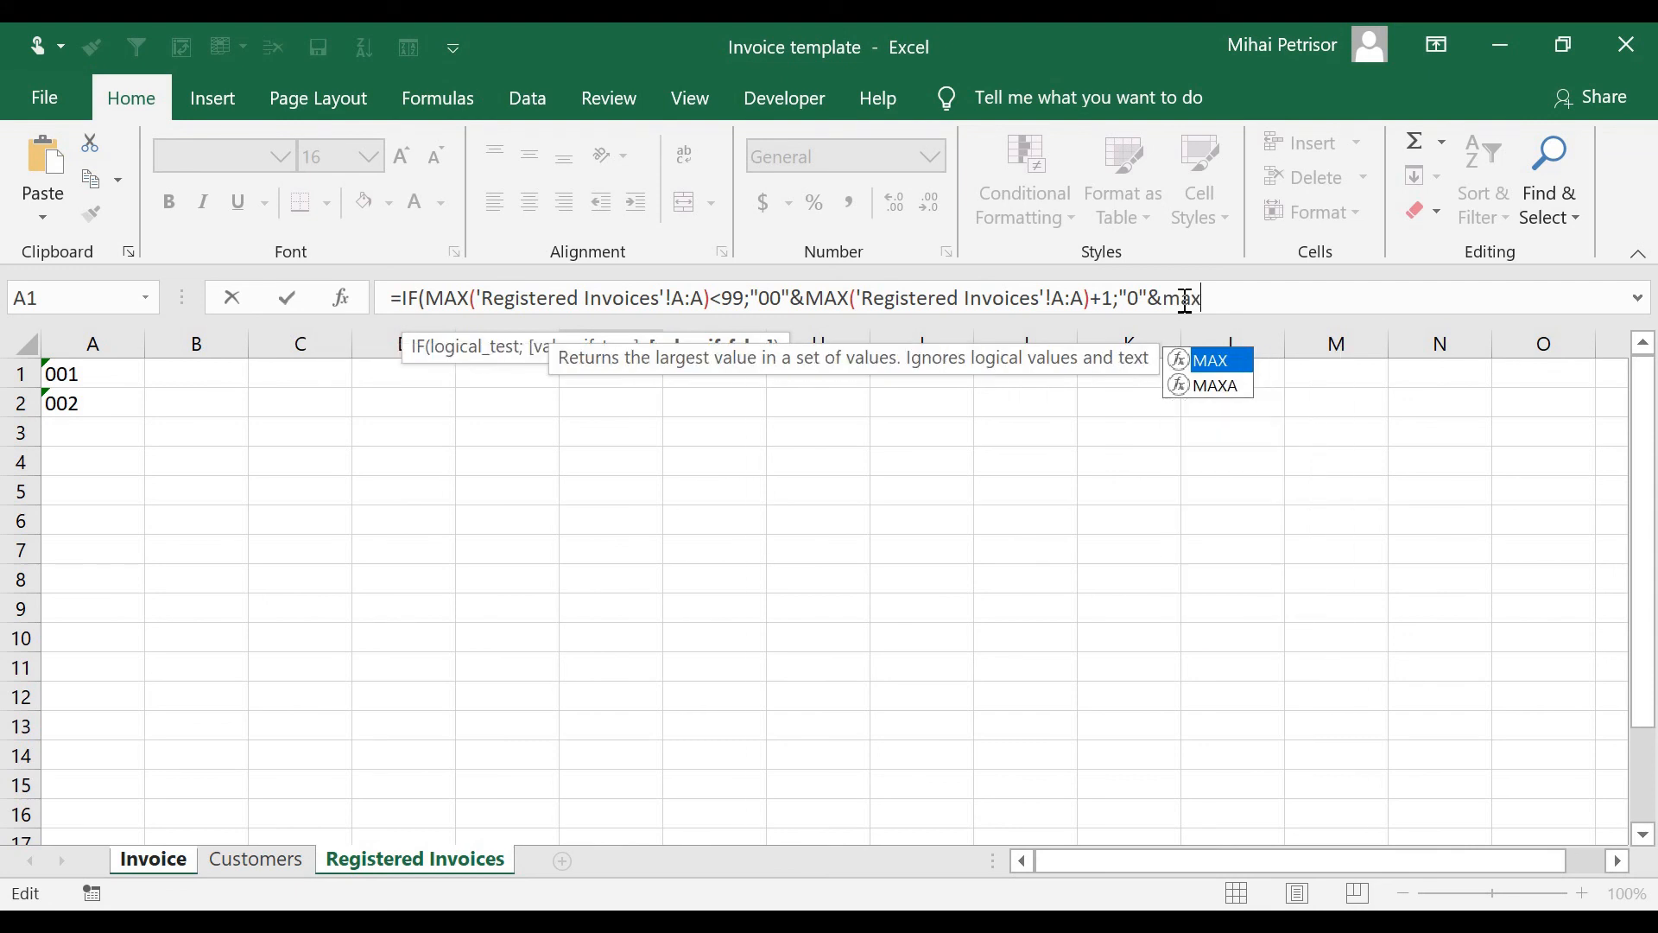
click(69, 343)
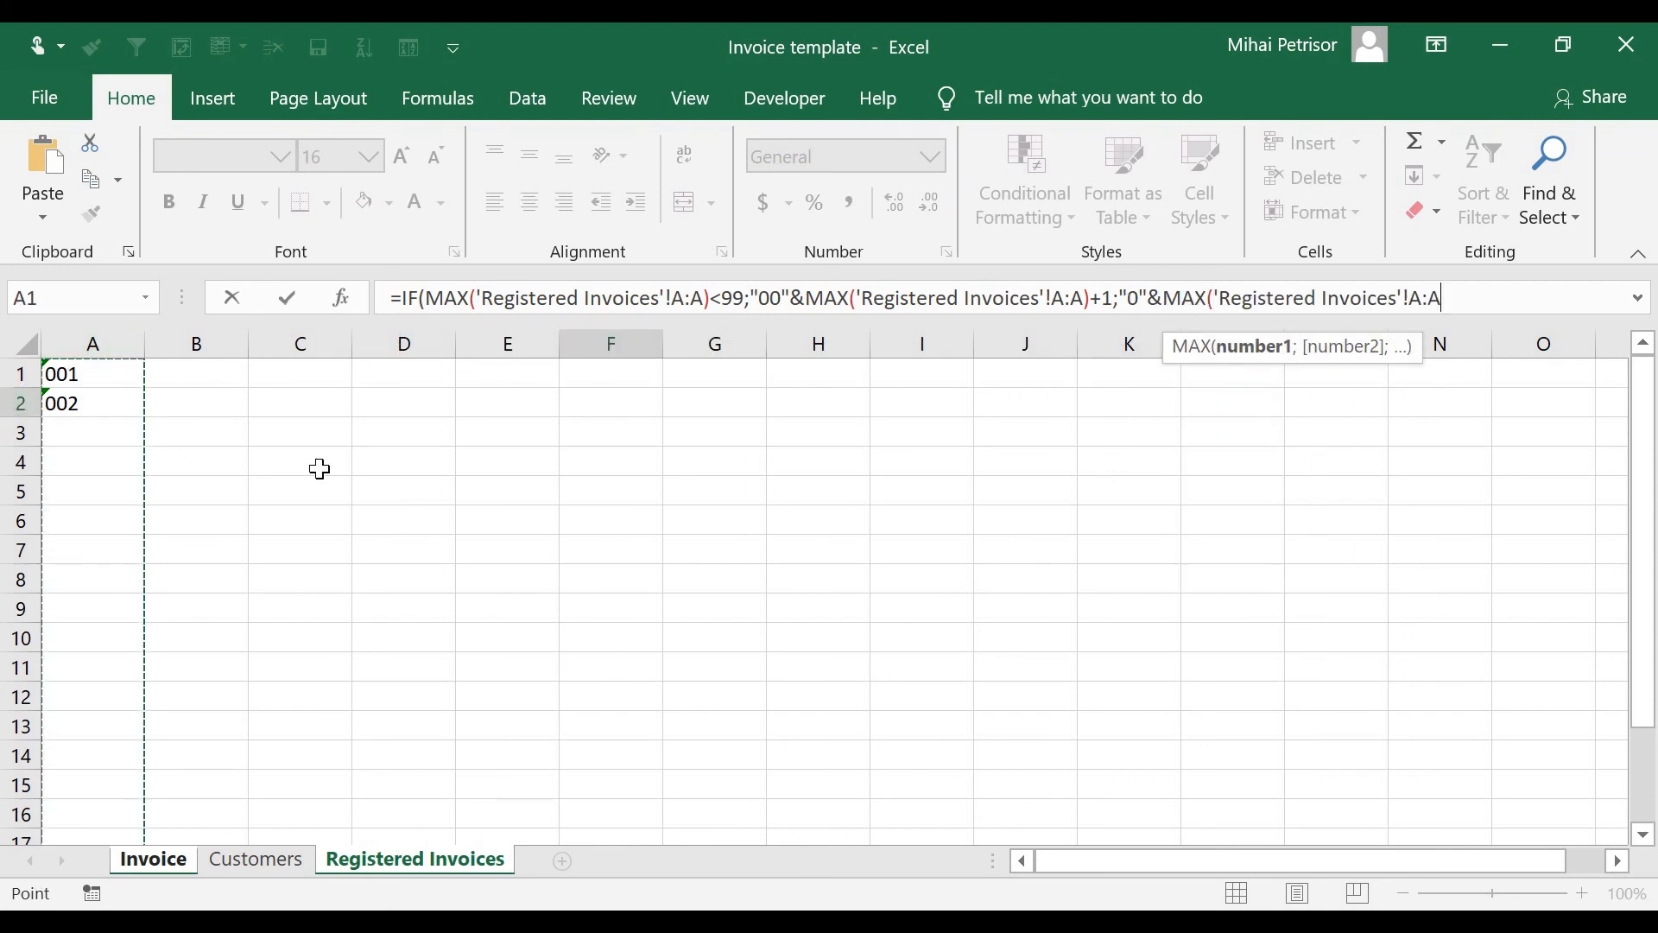
text())
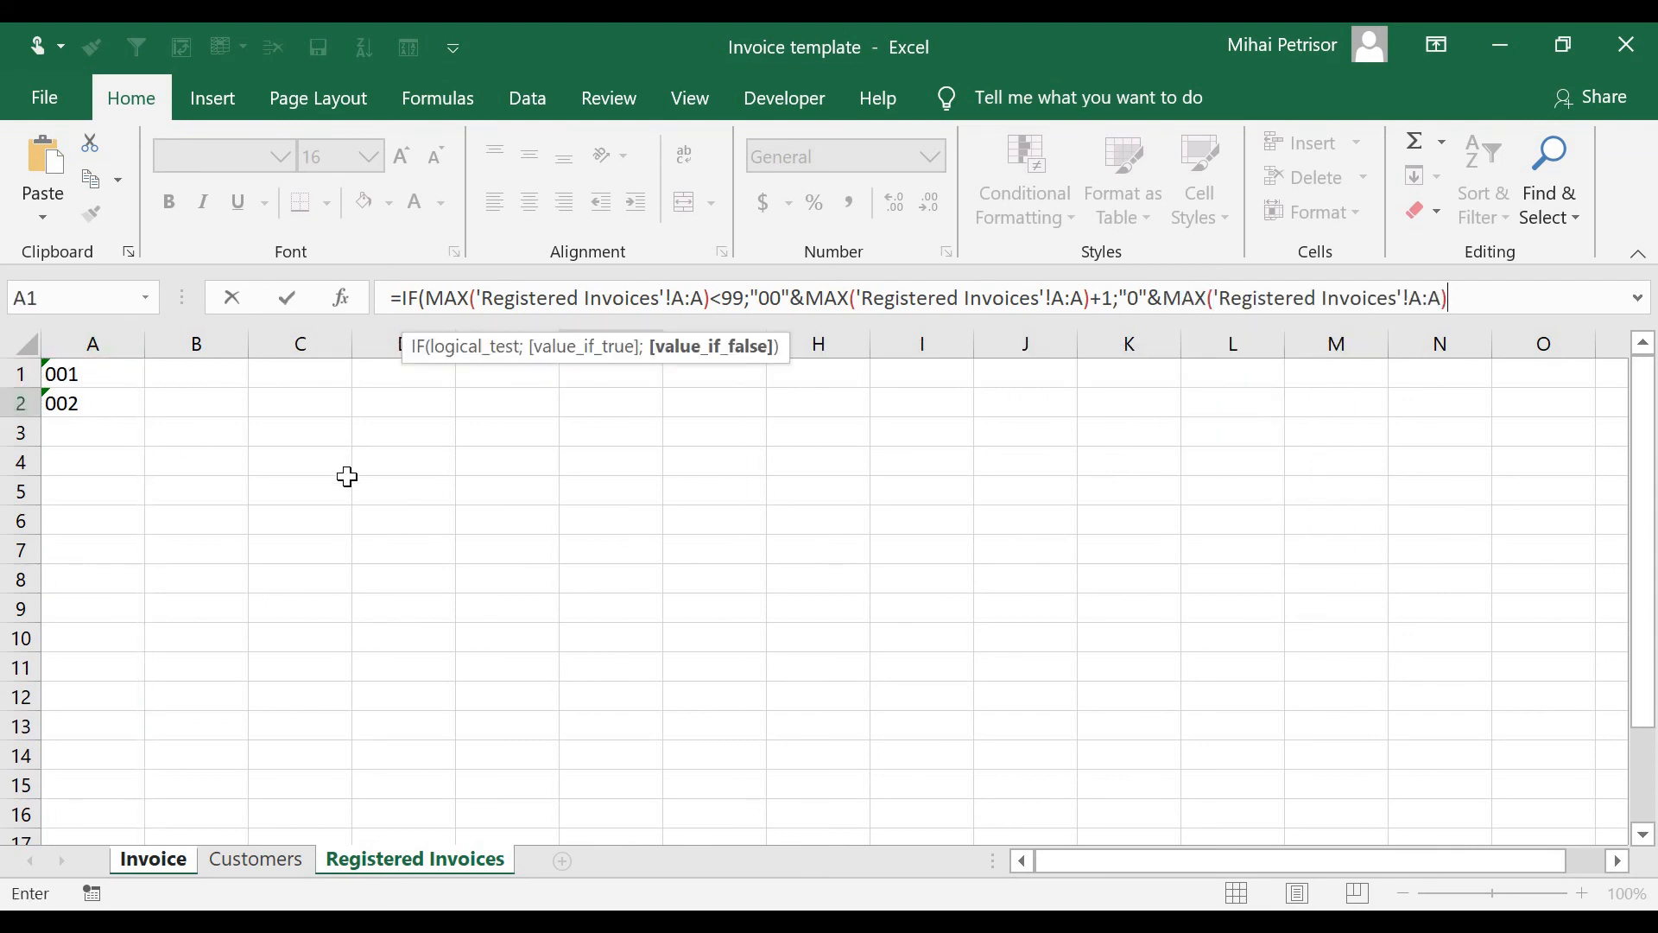
text(+1))
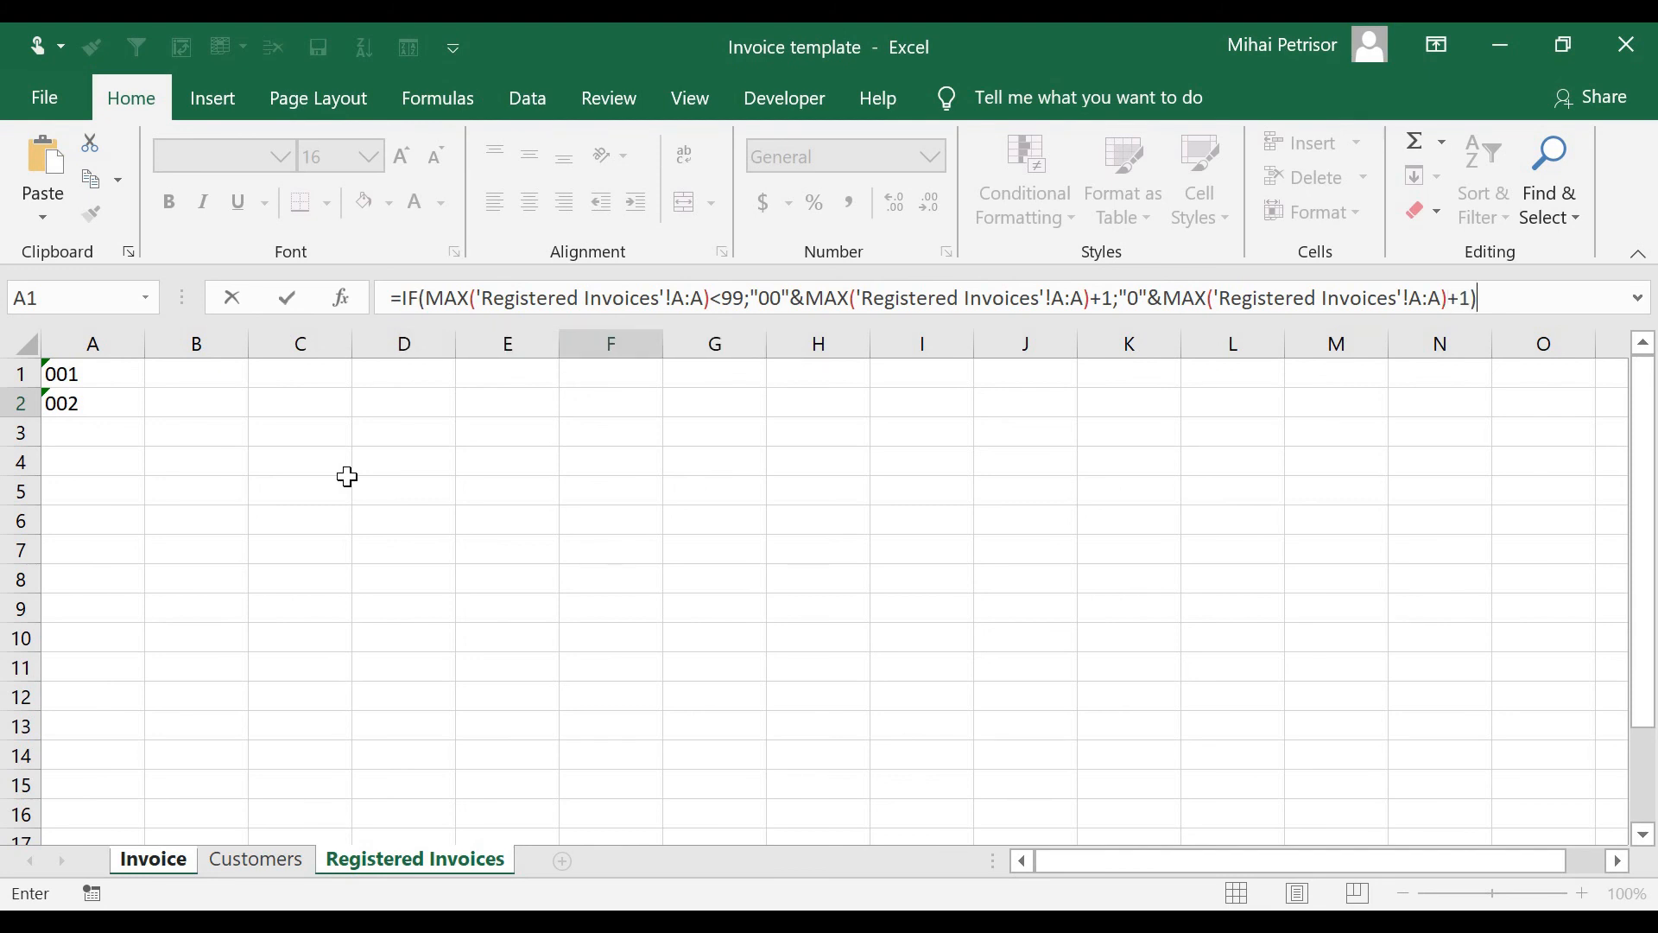
key(Return)
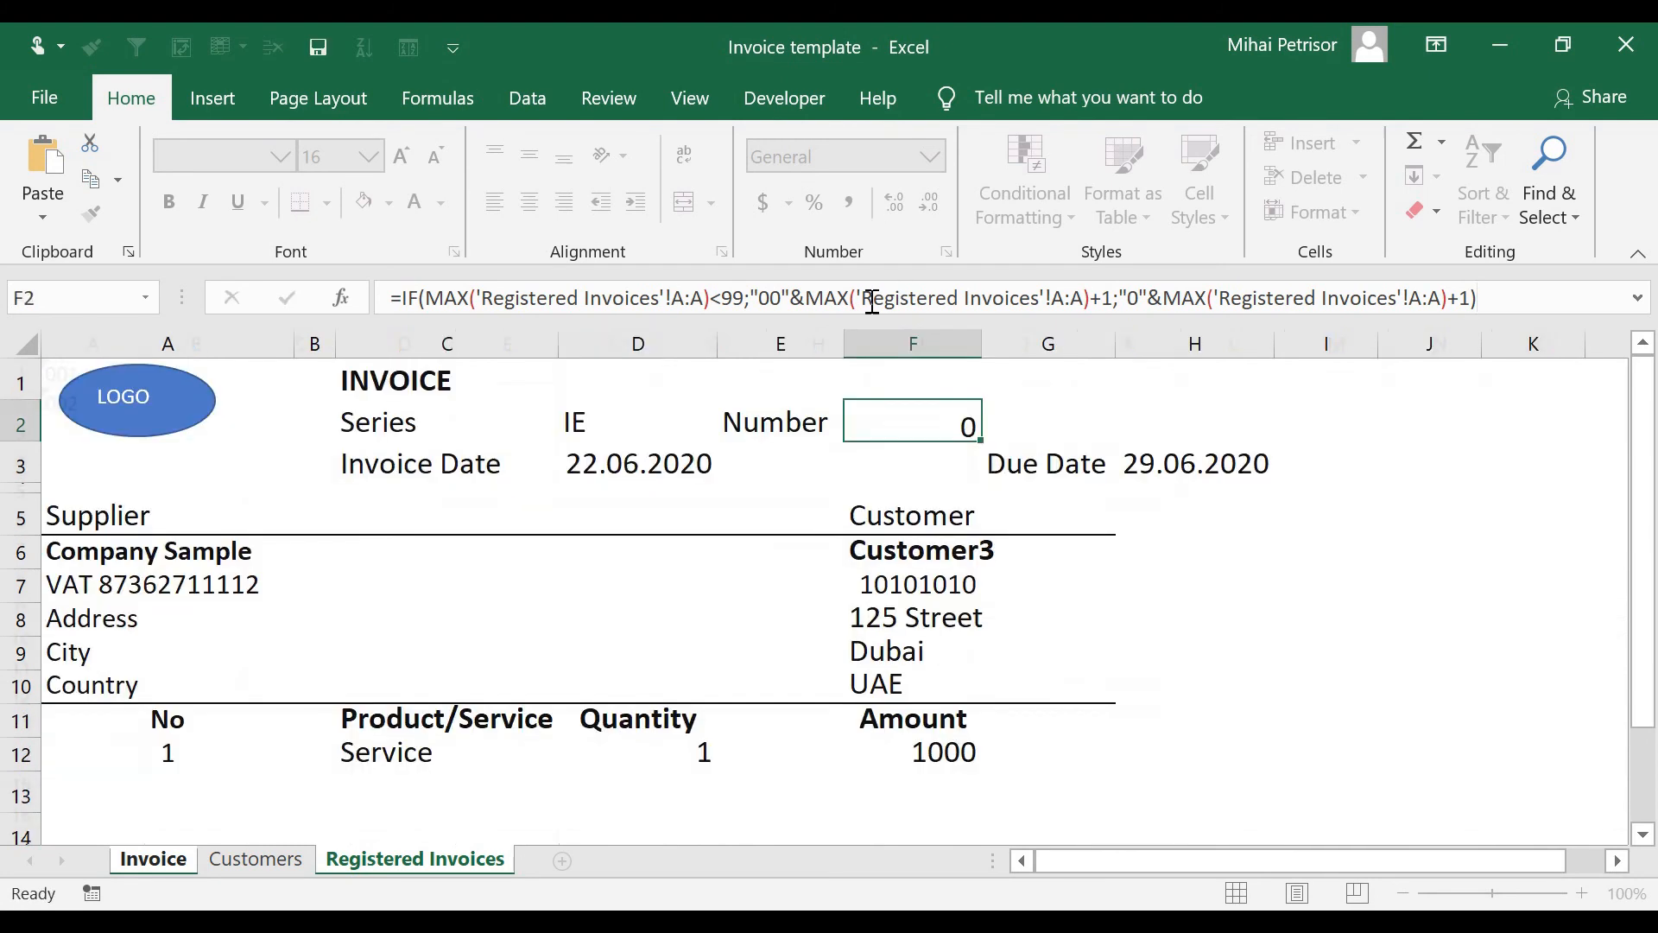
click(909, 427)
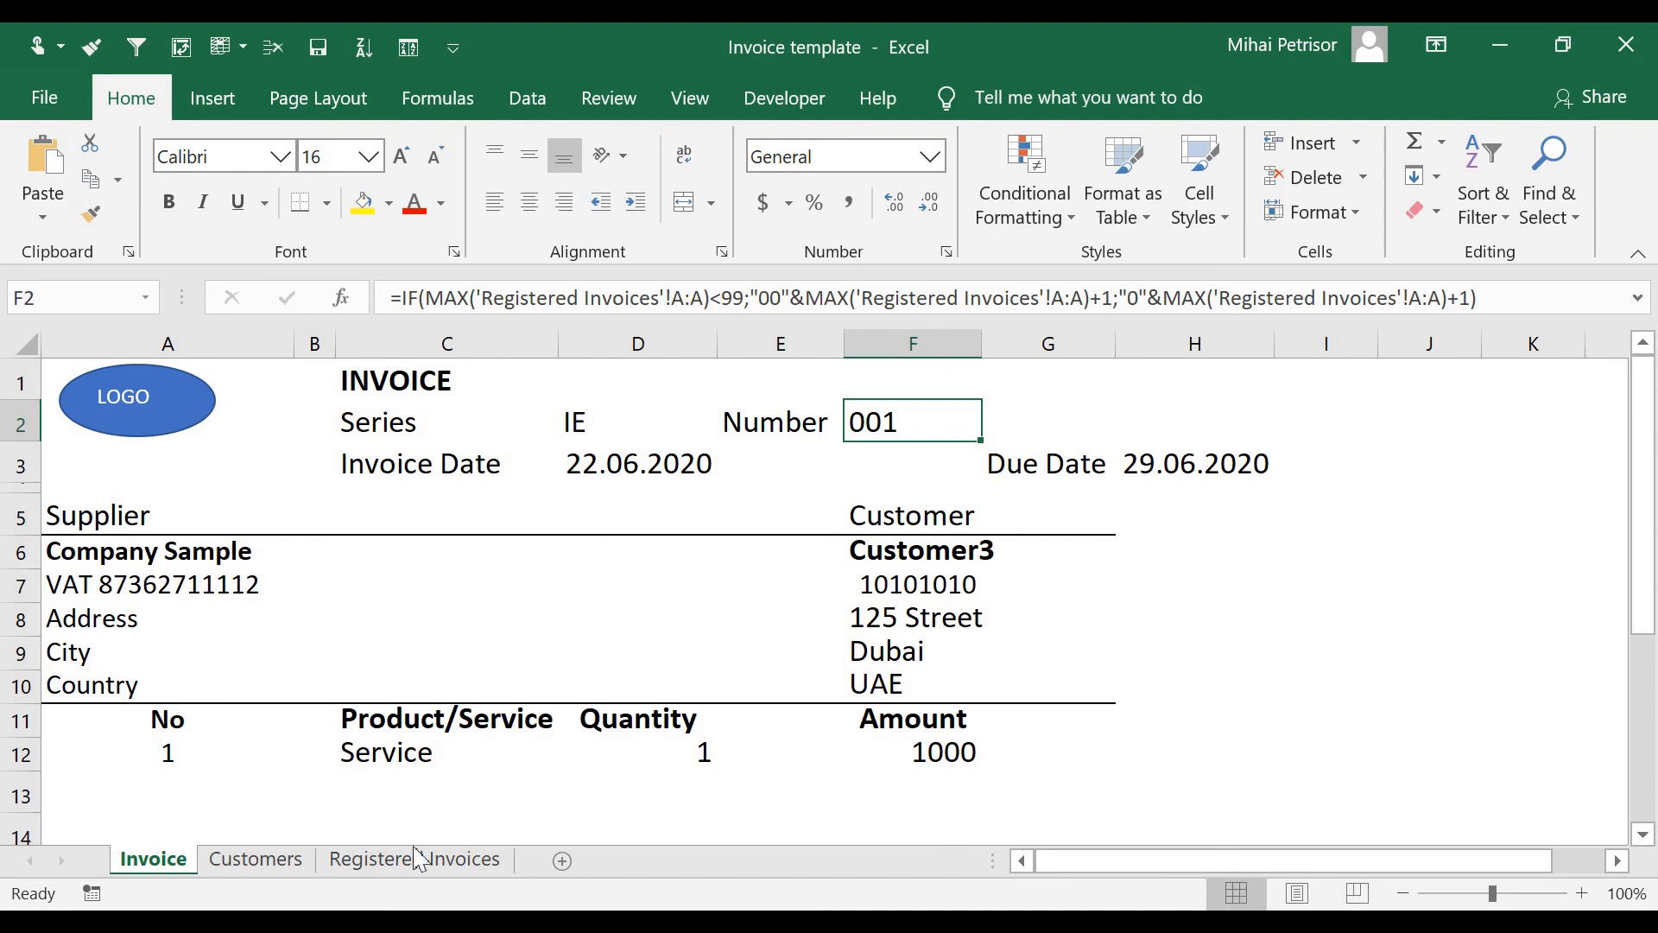
Replace the text entries in A1 and A2 of the Registered Invoices sheet with the plain numbers 1 and 2.
click(388, 862)
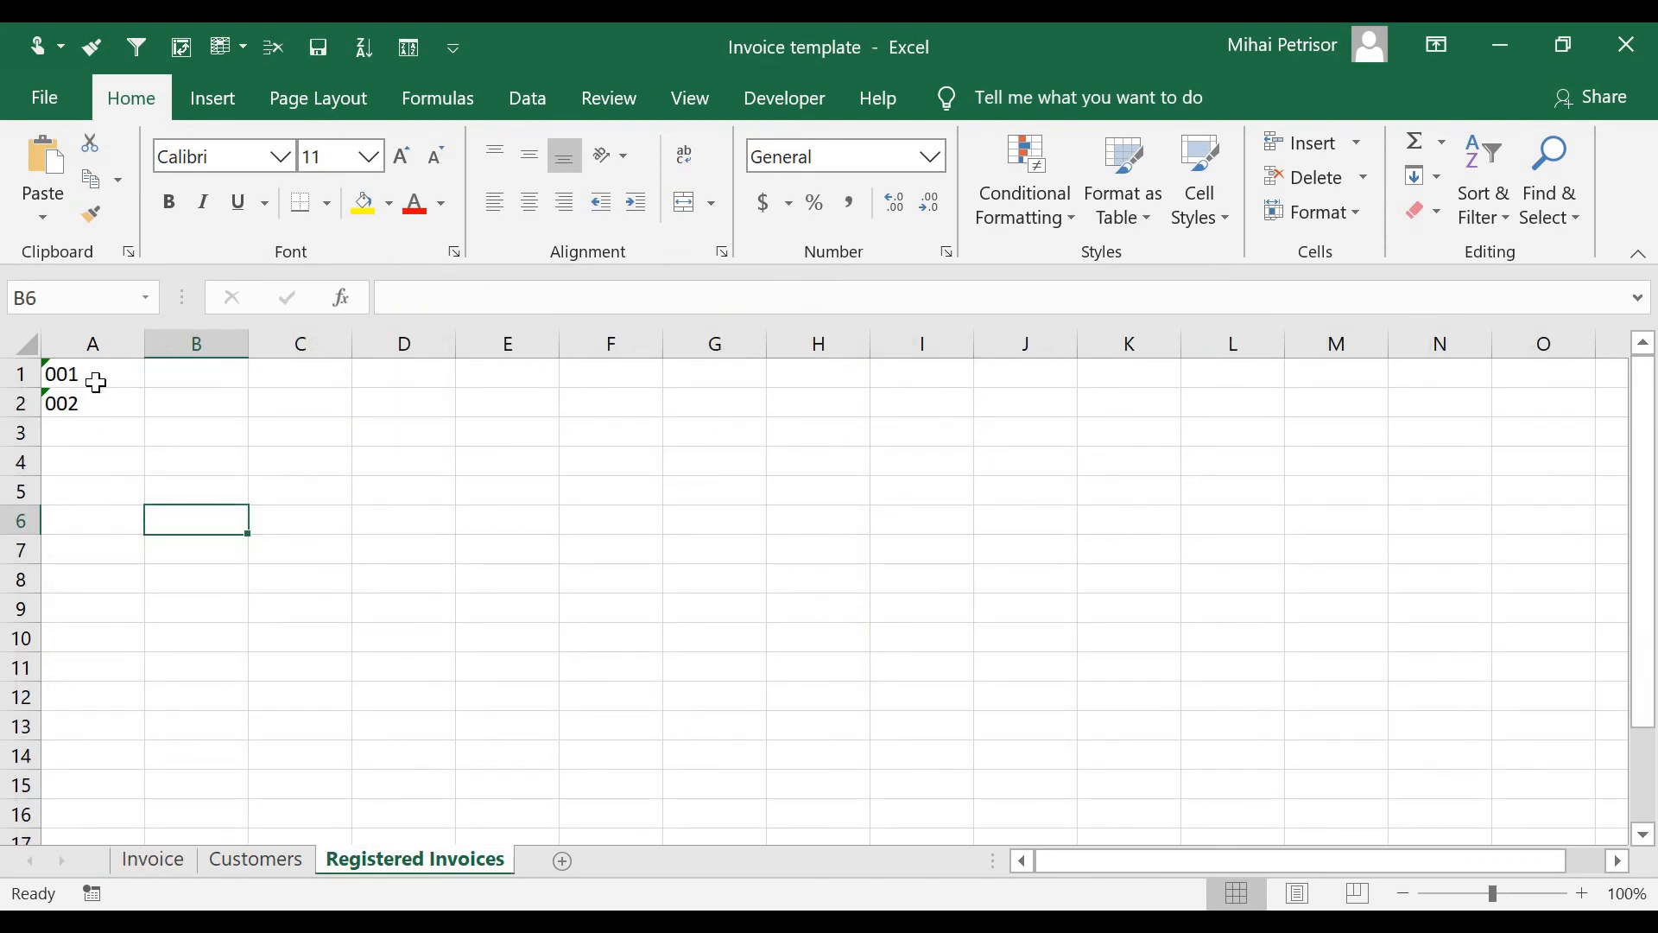
click(95, 377)
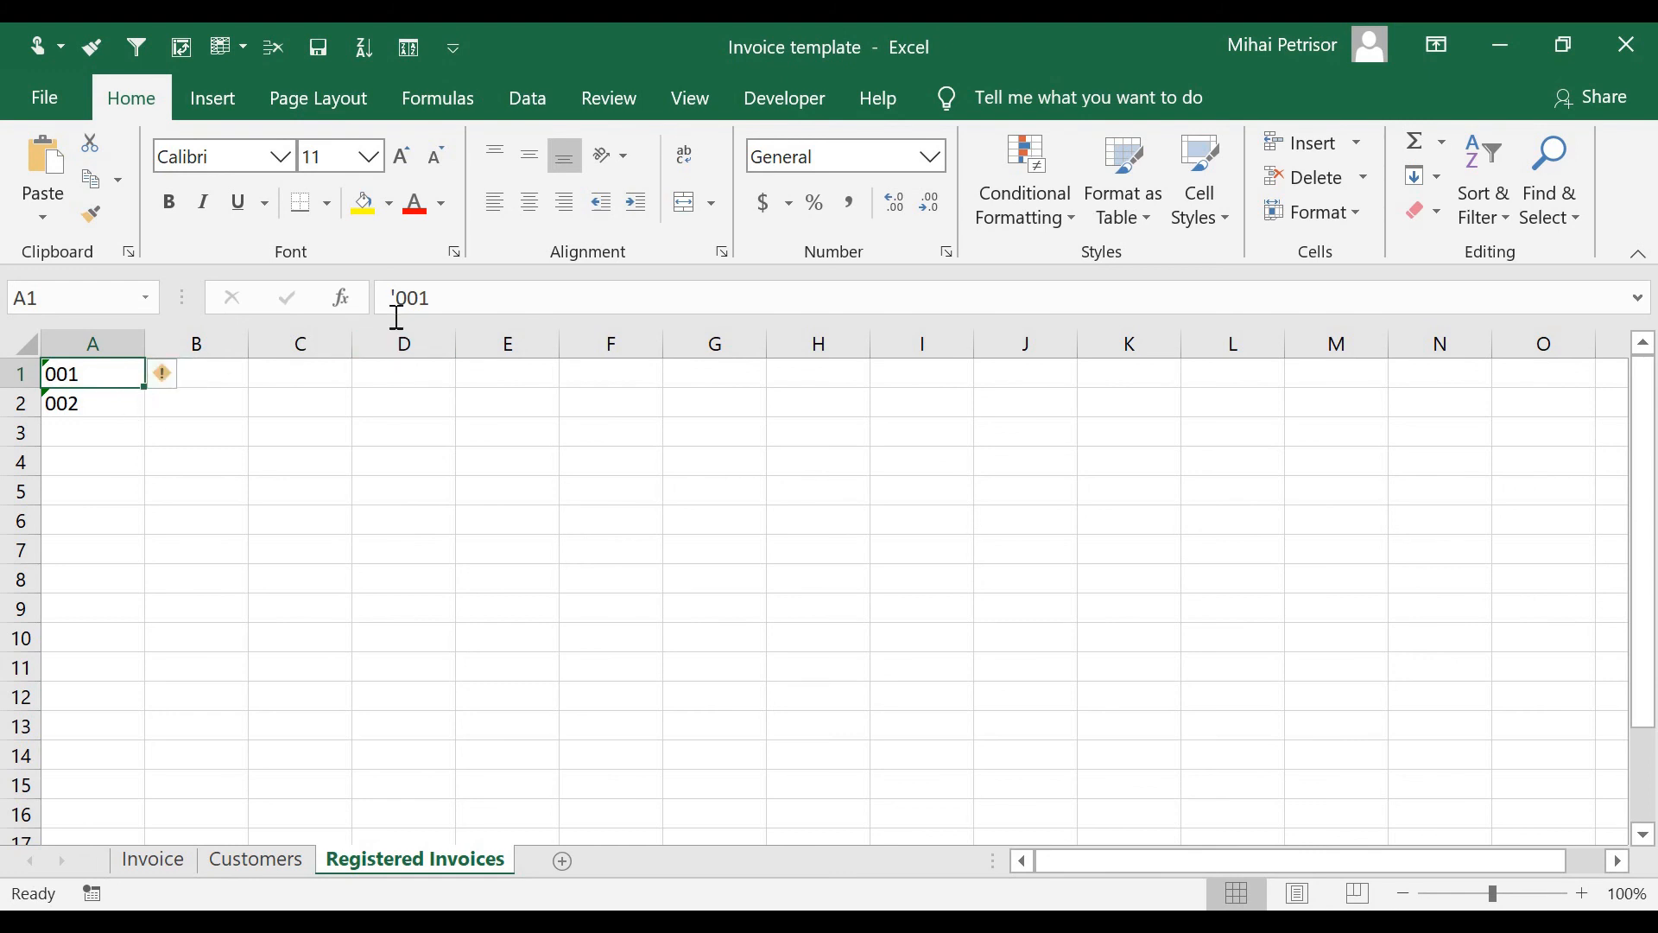
drag(424, 299, 359, 294)
text(1)
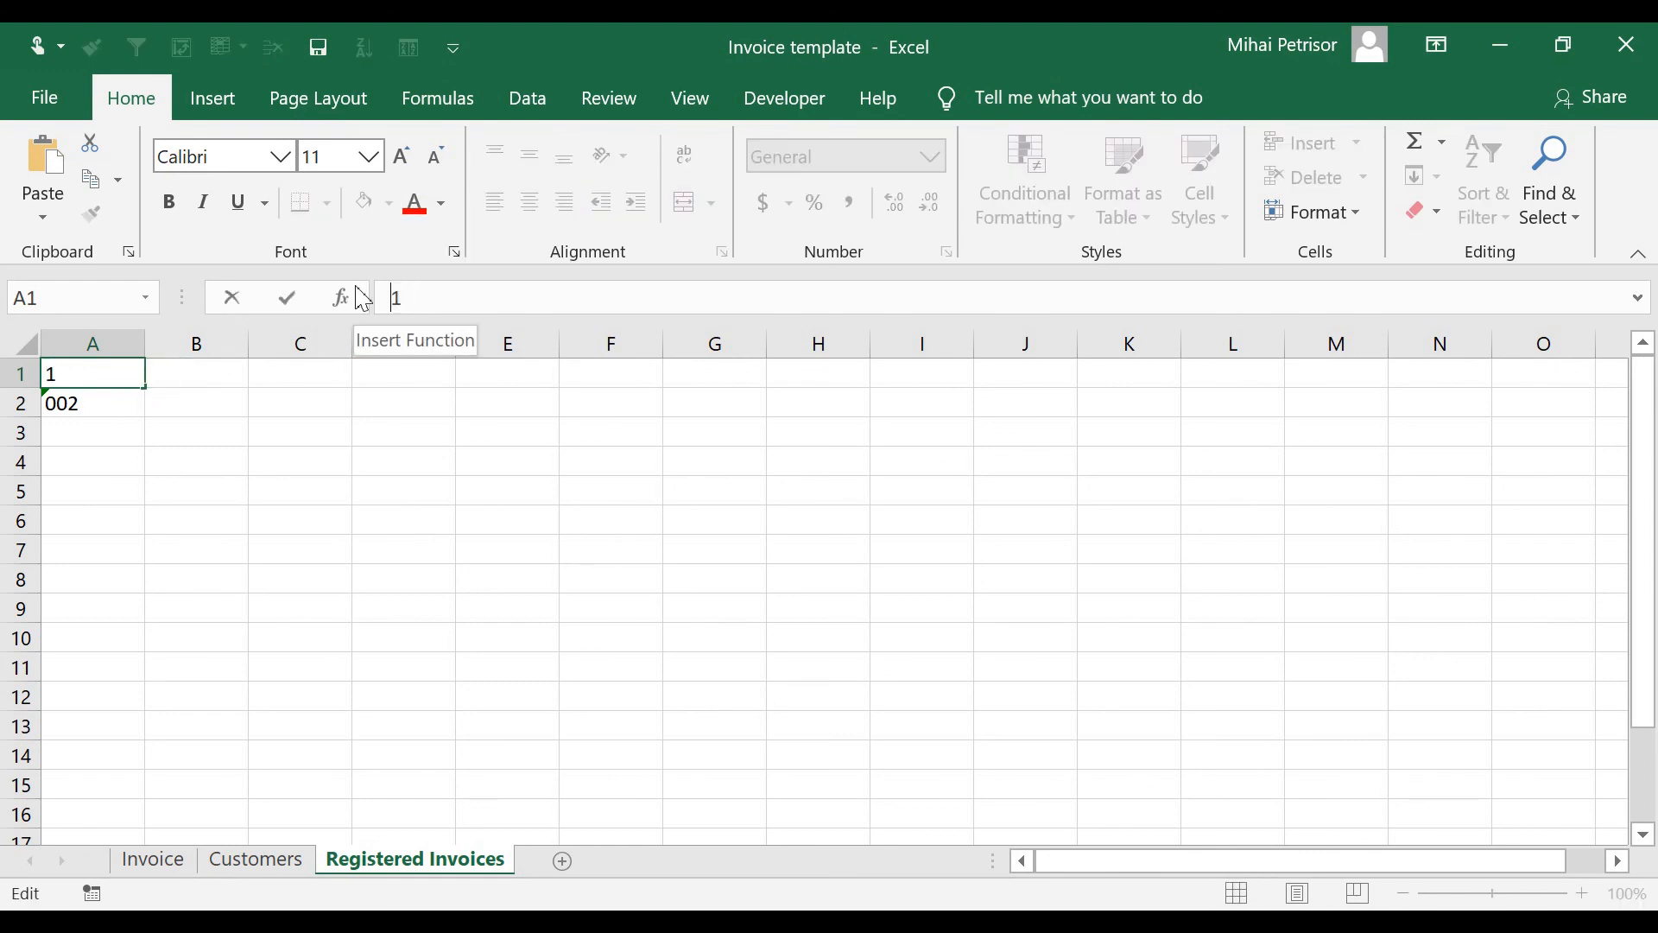
key(Return)
drag(423, 298, 333, 290)
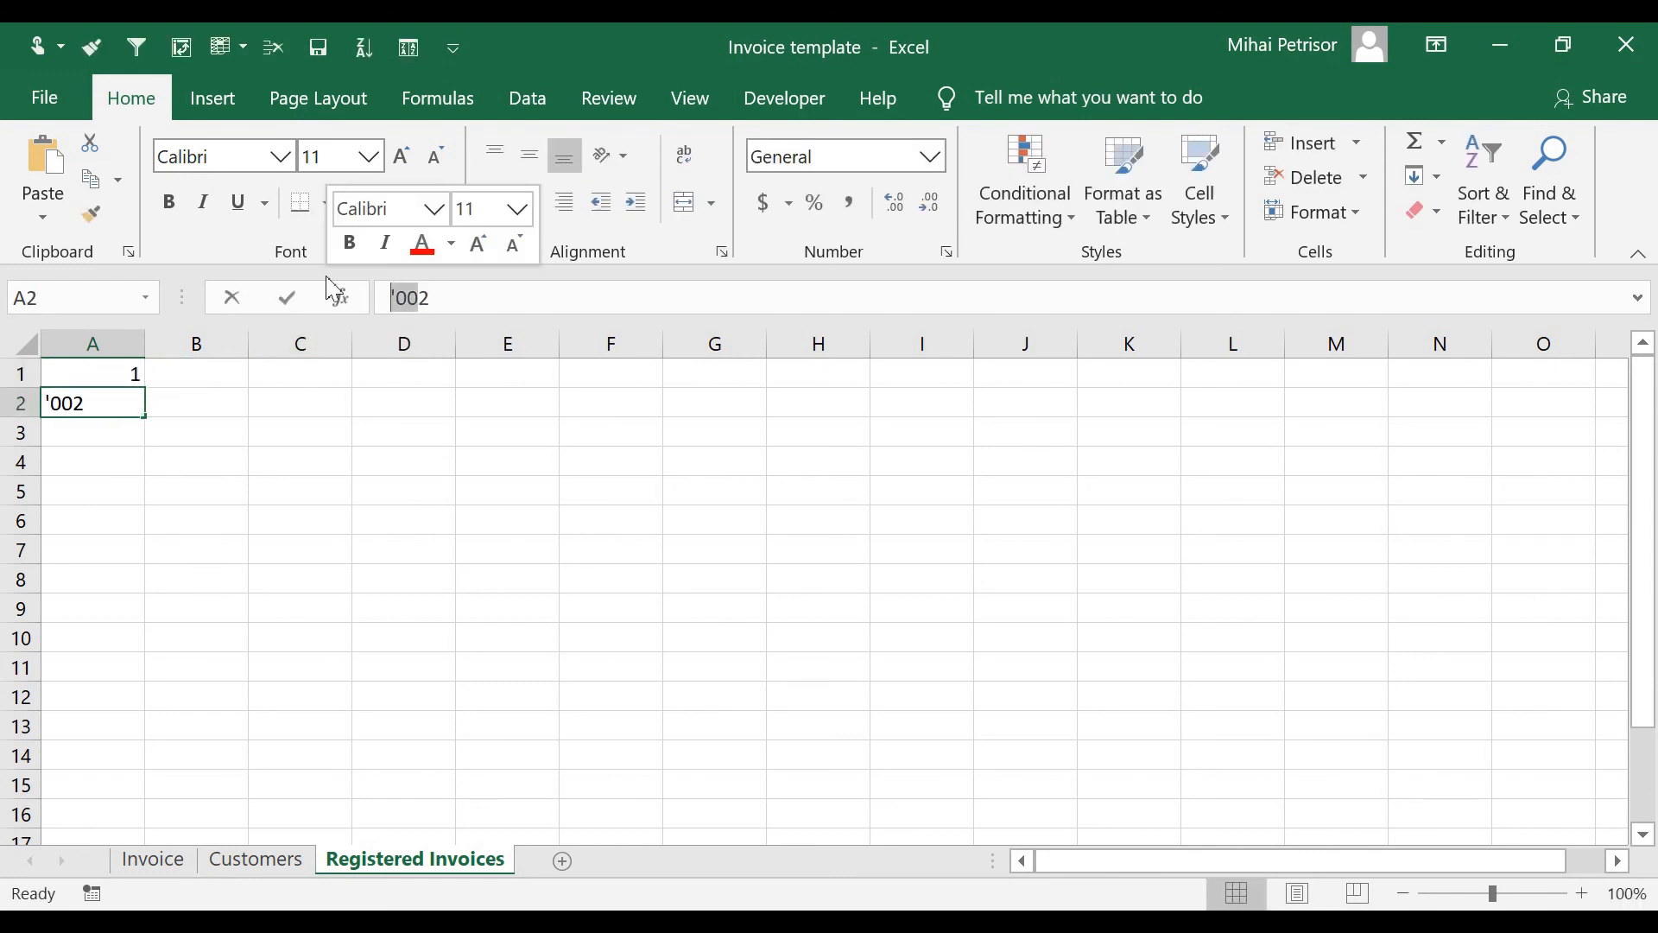
text(2)
key(Return)
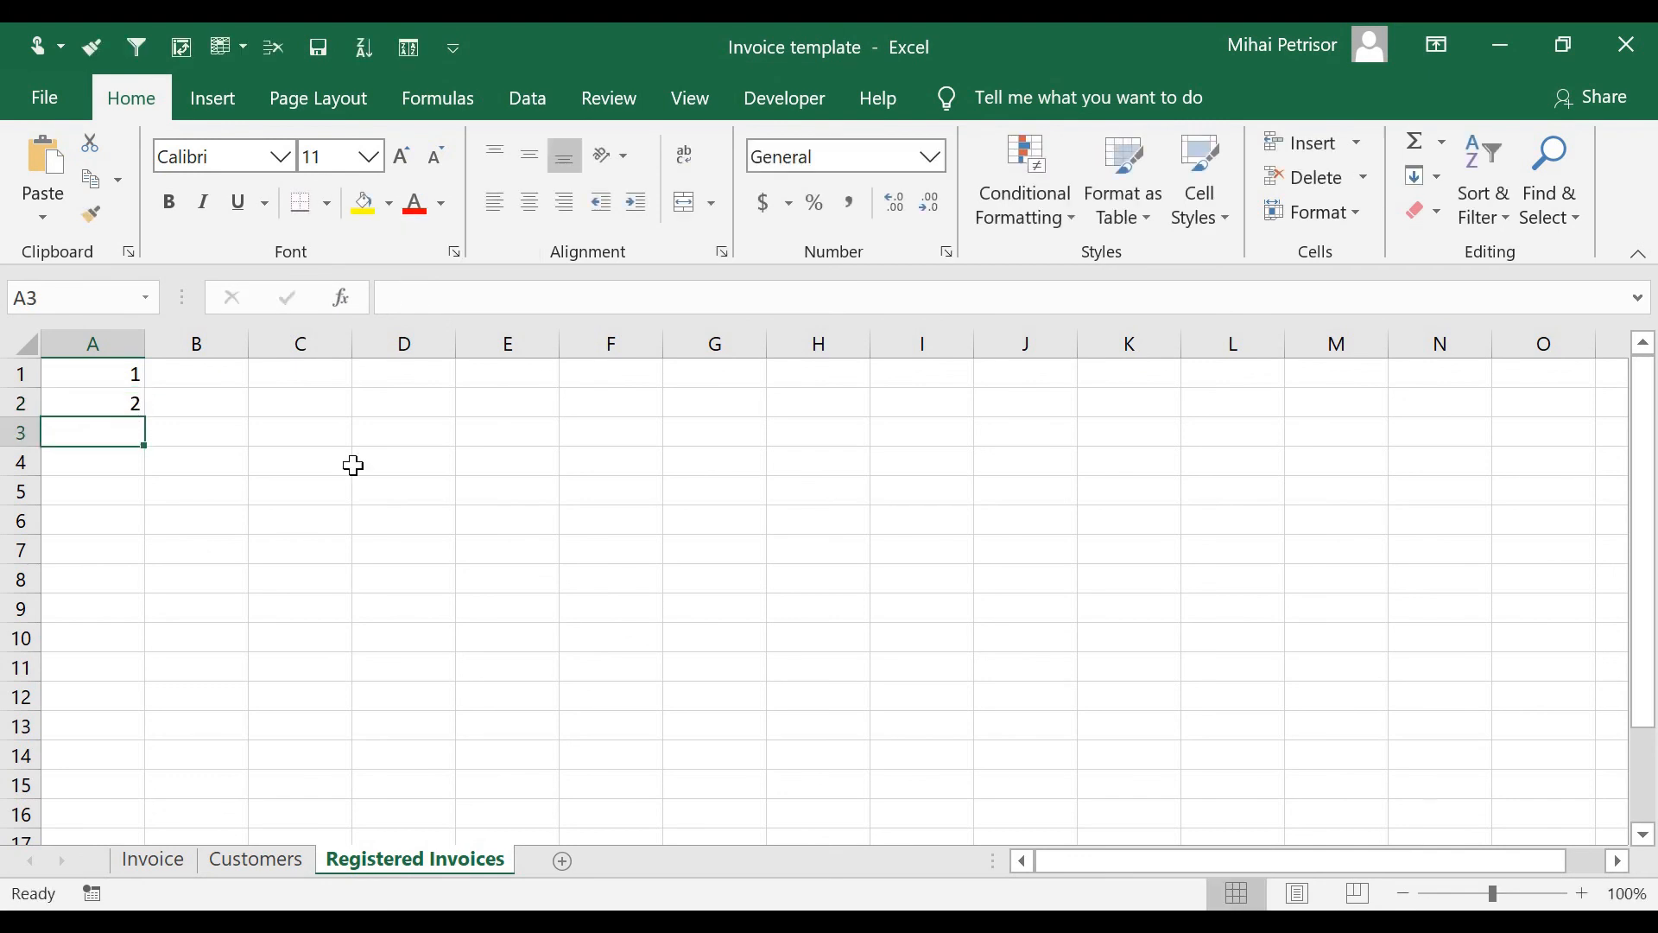
Compare the generated invoice number in F2 of the Invoice sheet with the entries in A1:A2 of Registered Invoices.
click(152, 862)
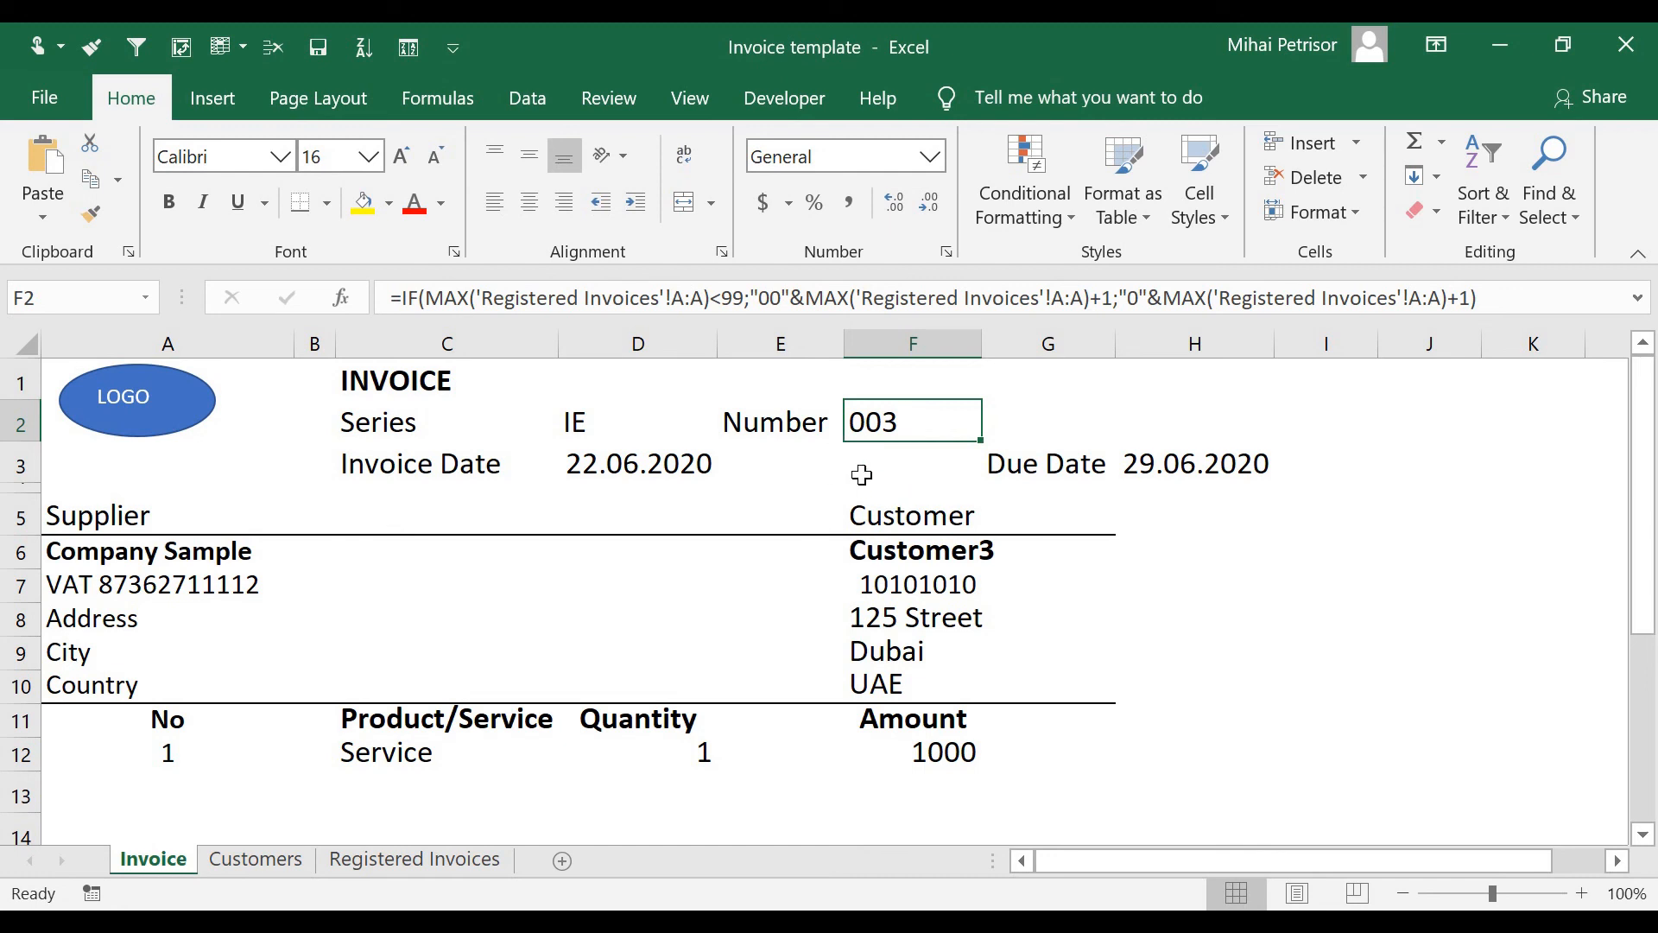
click(380, 862)
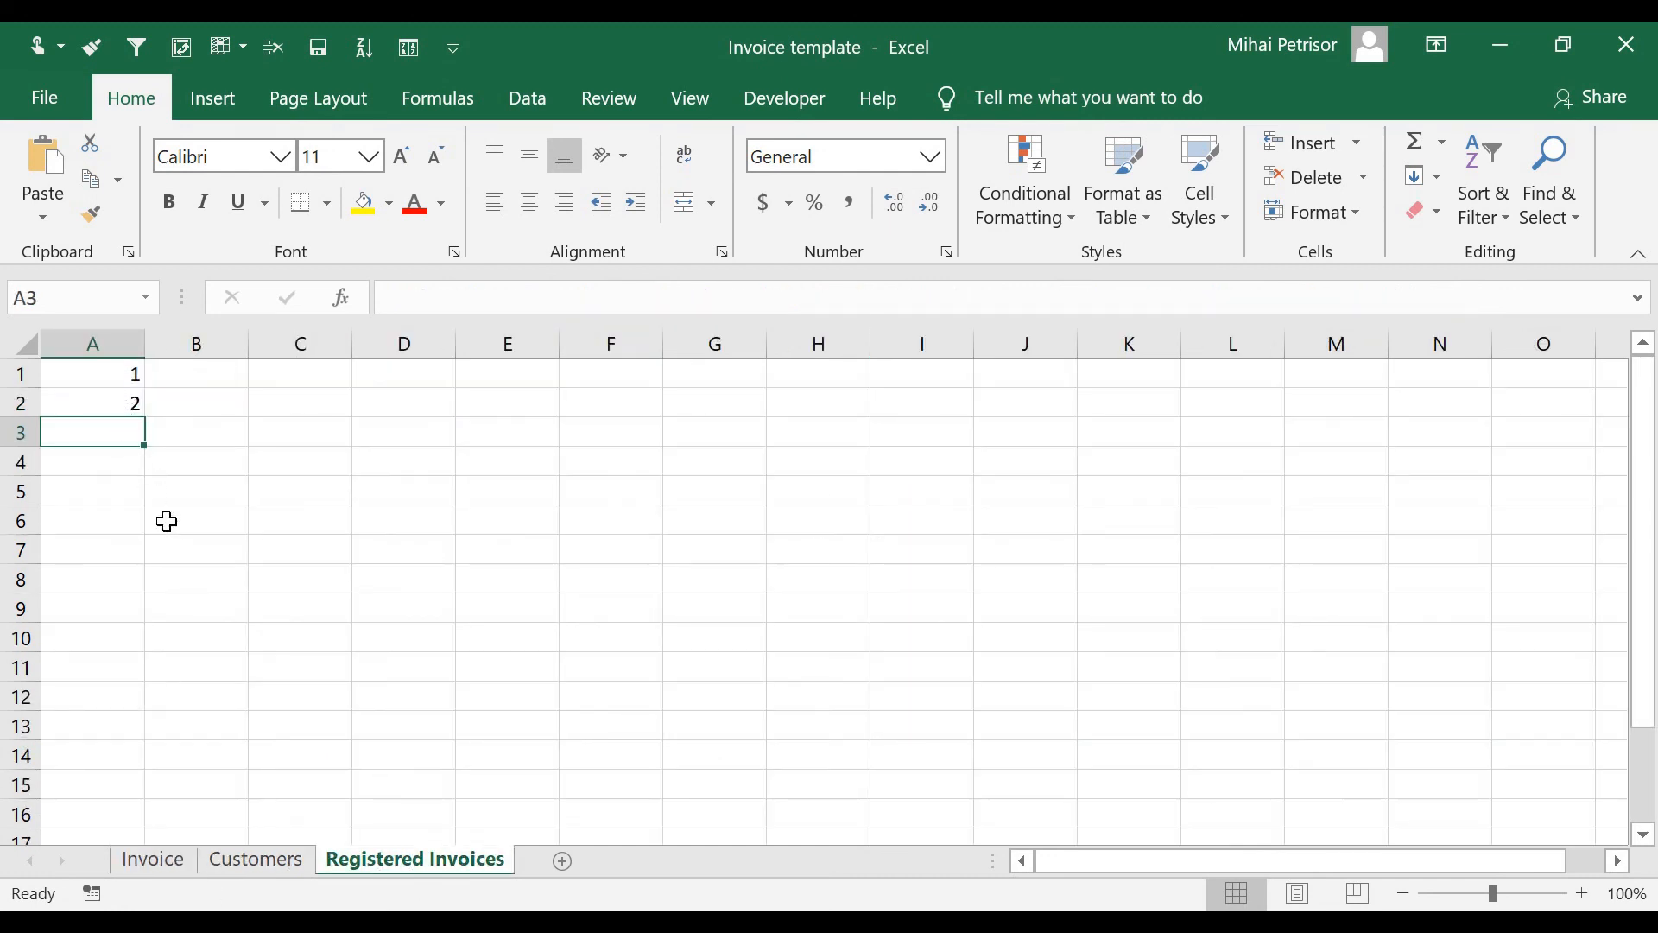
click(136, 604)
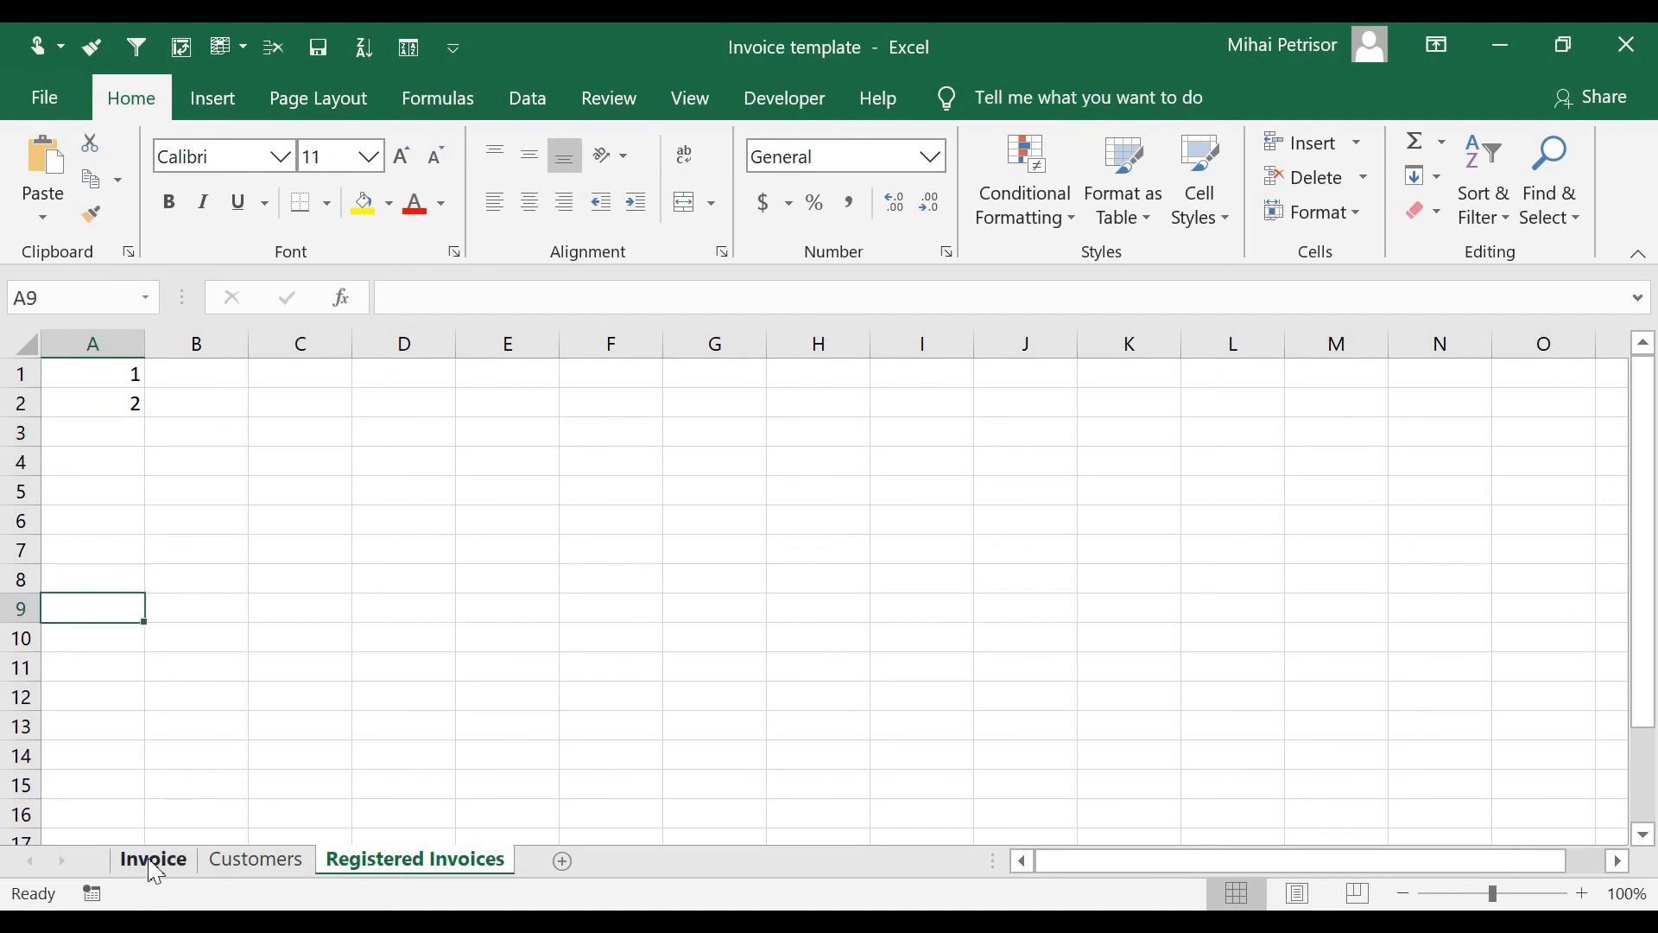
click(153, 861)
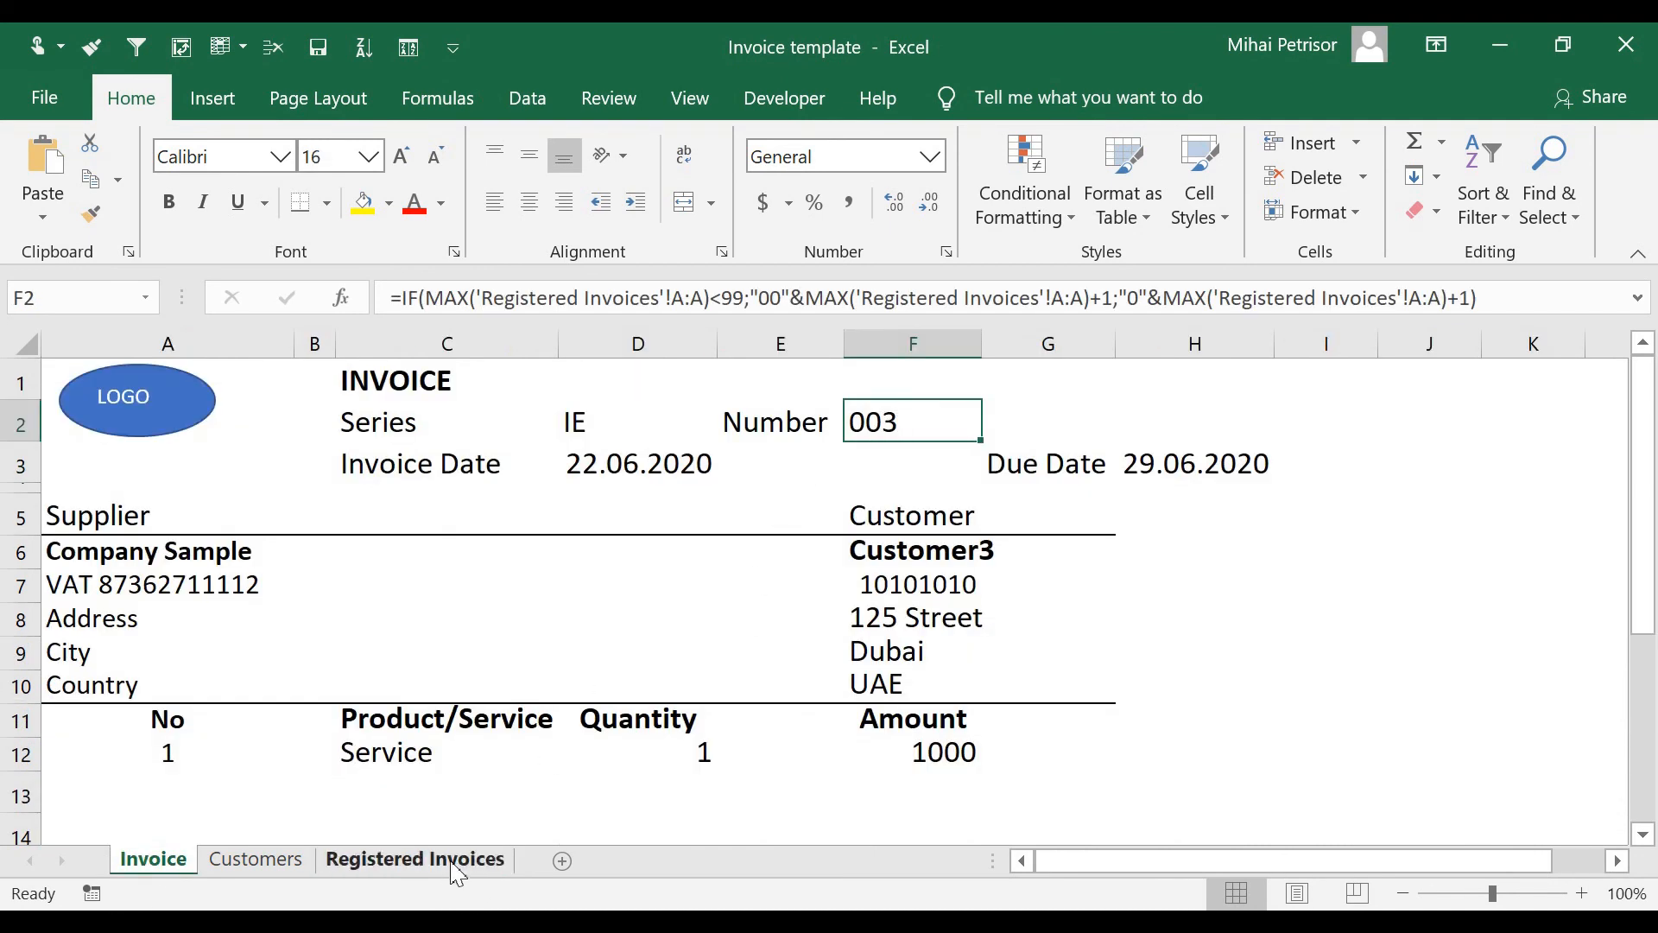
click(414, 859)
click(127, 380)
drag(125, 391, 125, 406)
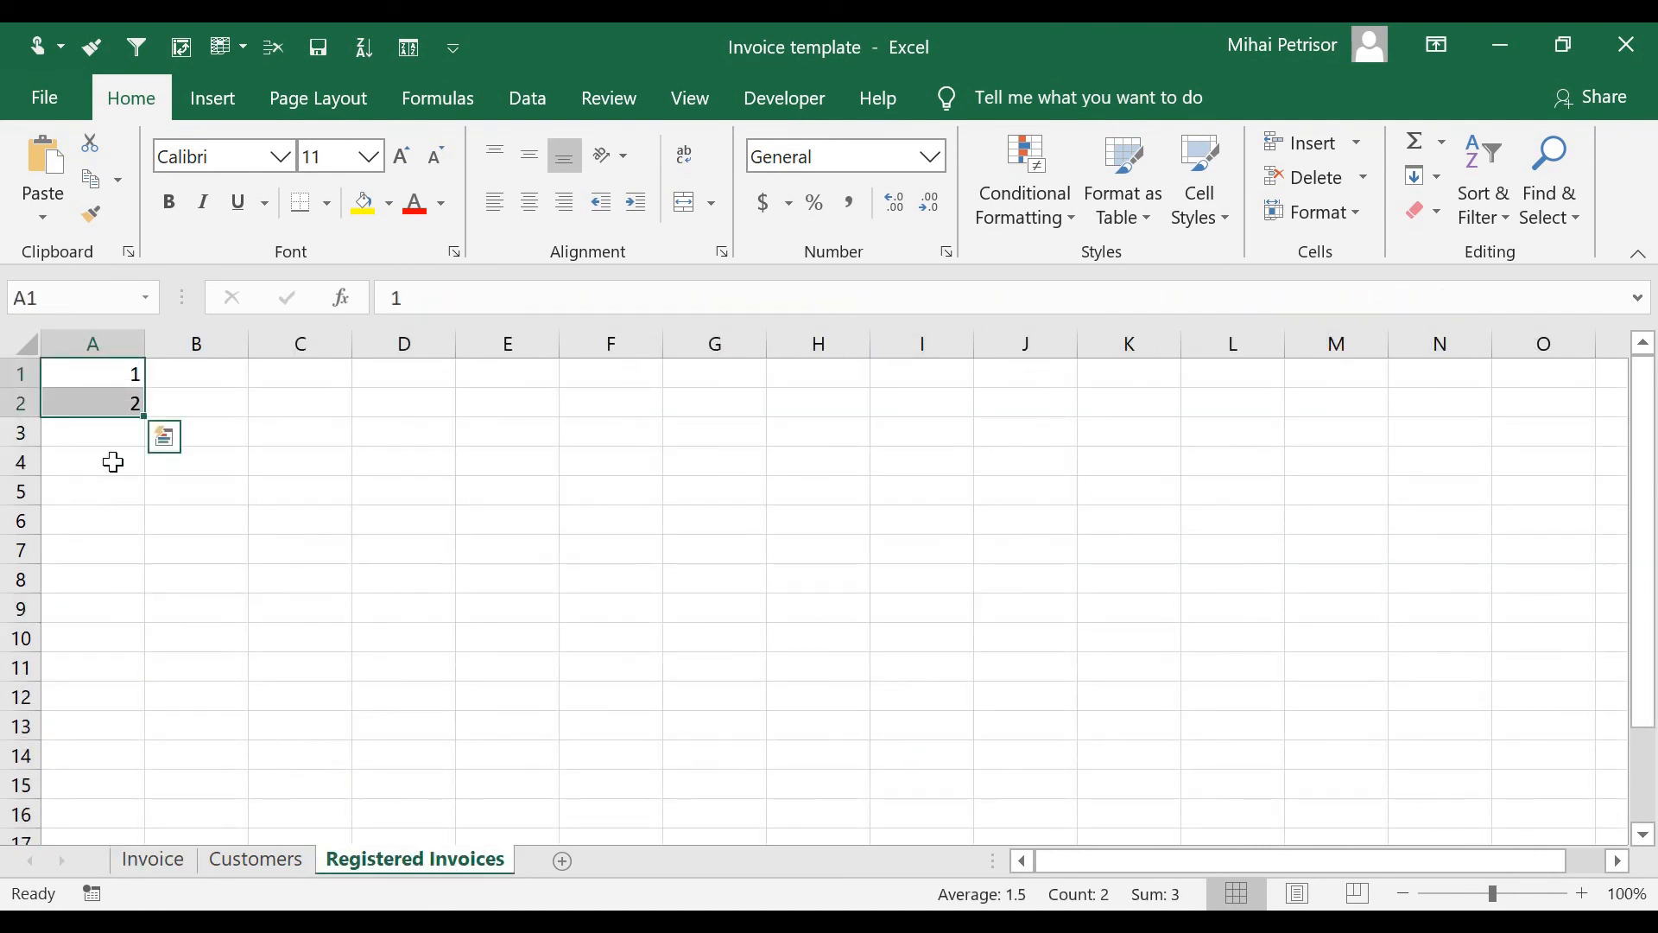
click(112, 516)
click(129, 372)
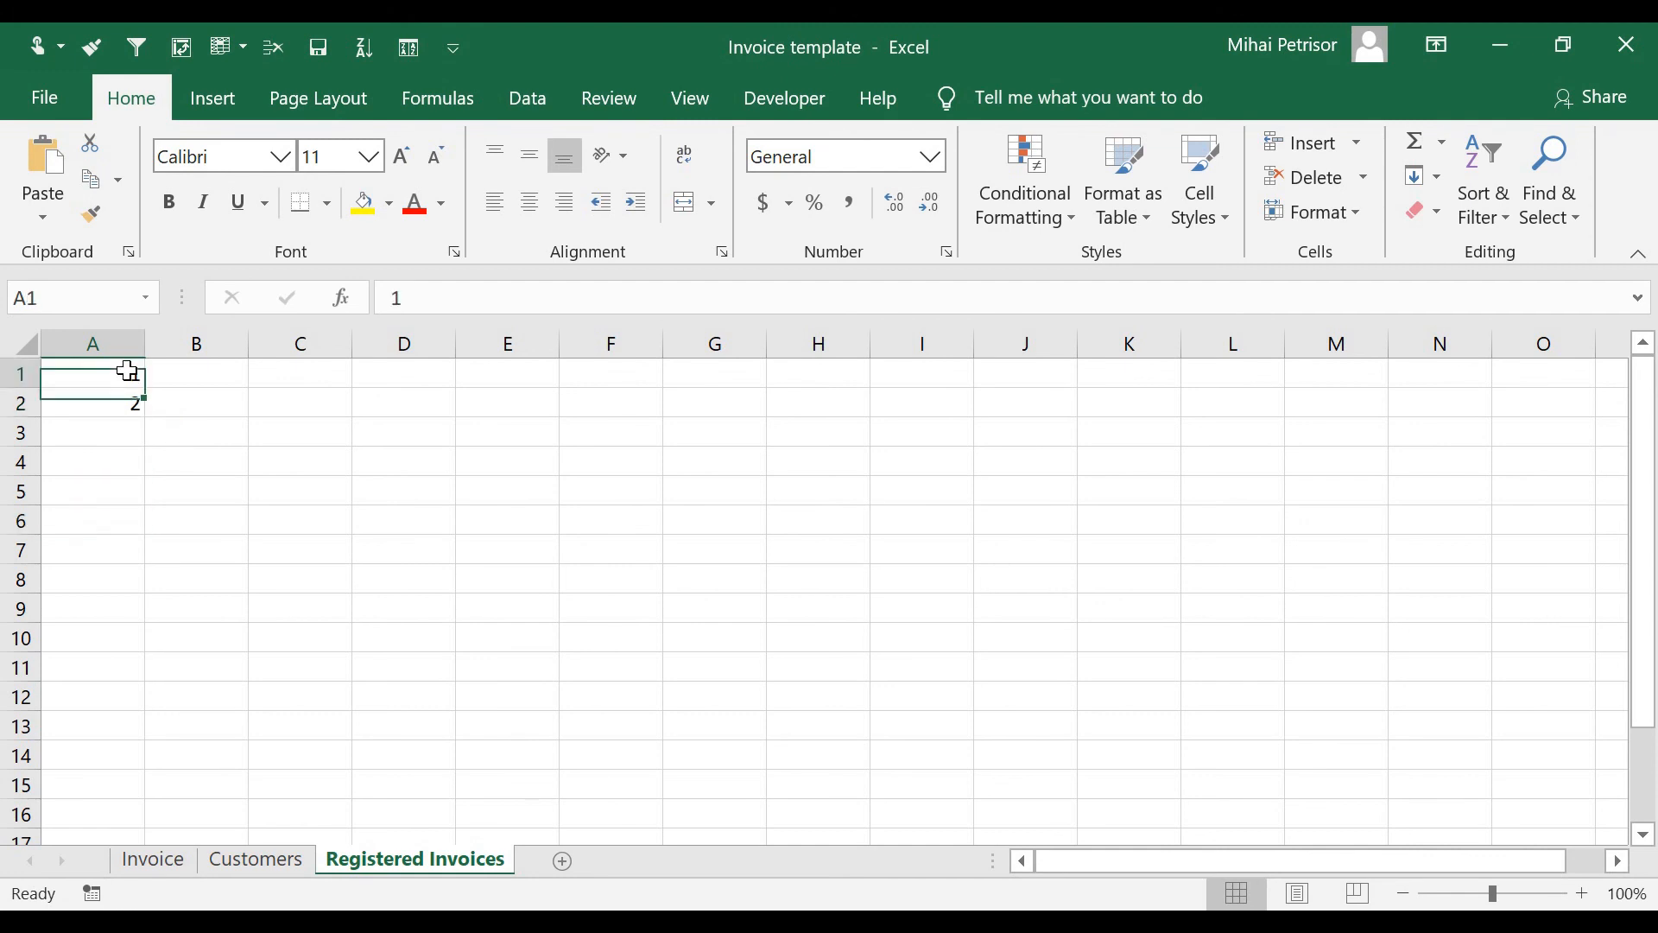
click(127, 403)
click(156, 860)
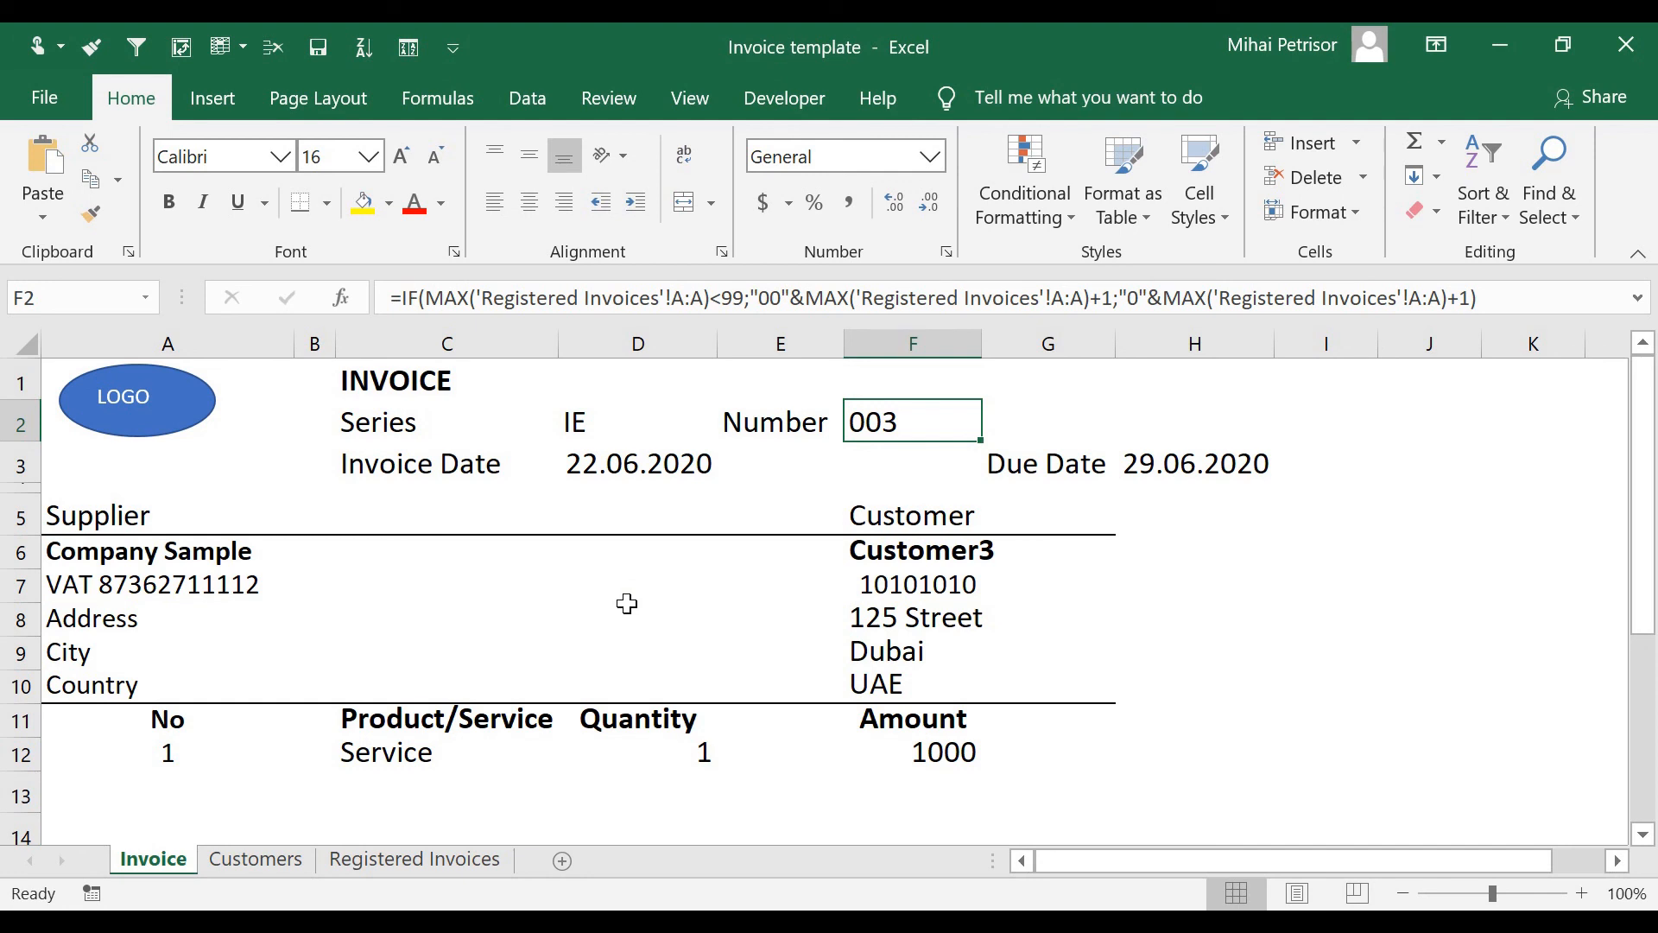
click(652, 603)
click(479, 590)
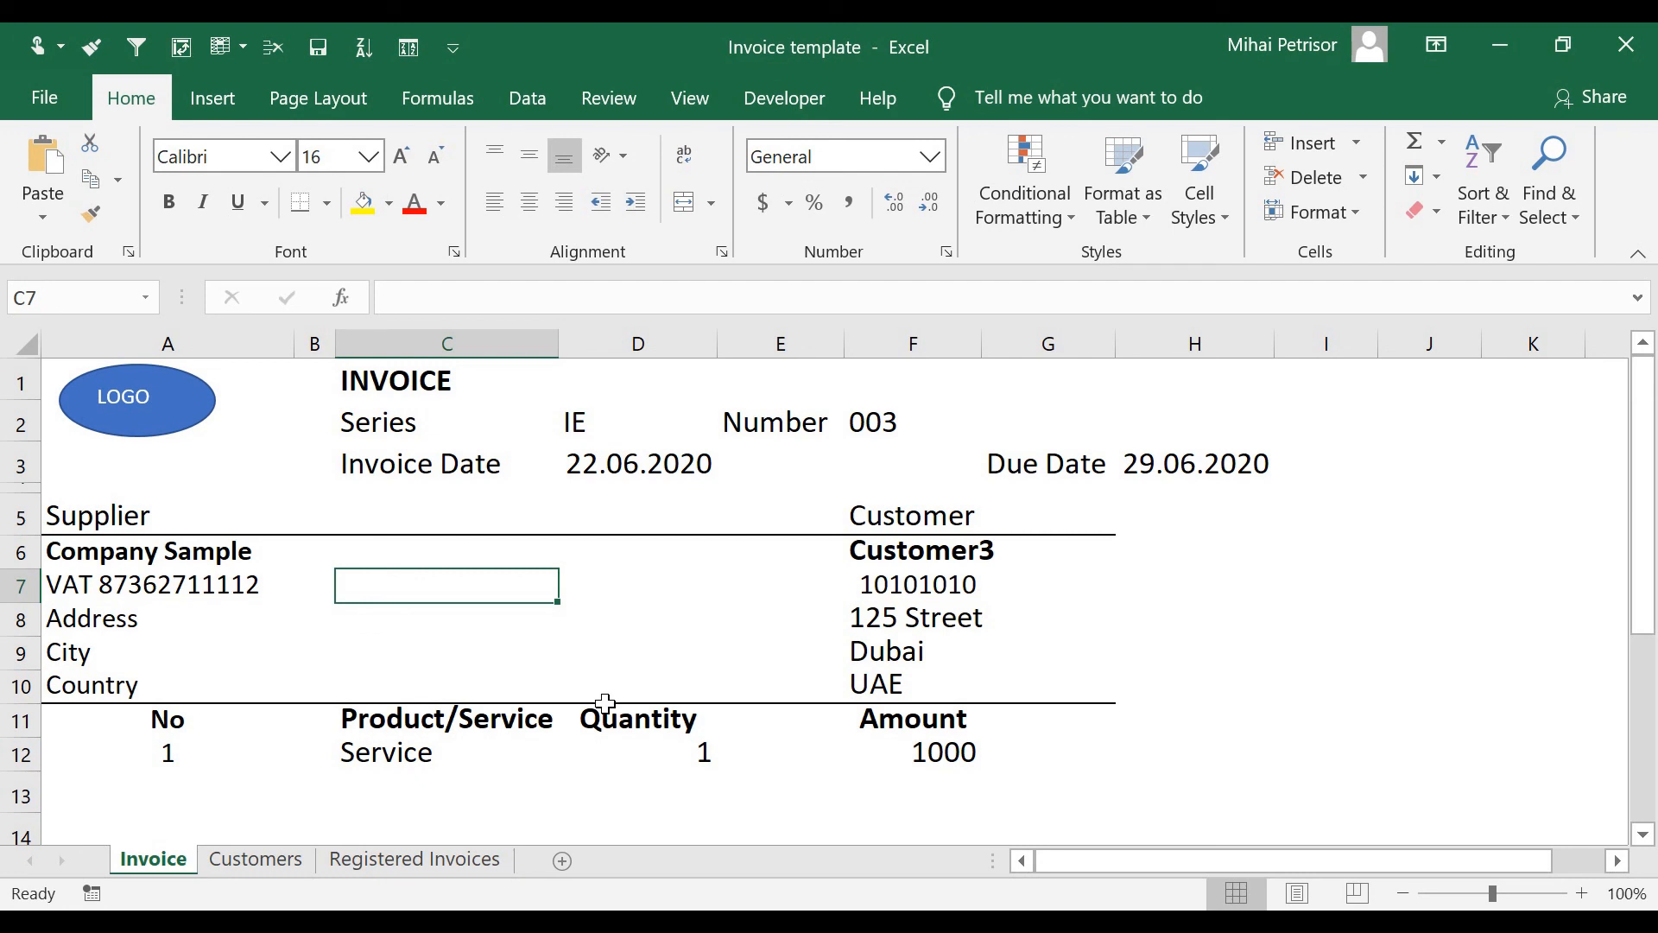
click(785, 576)
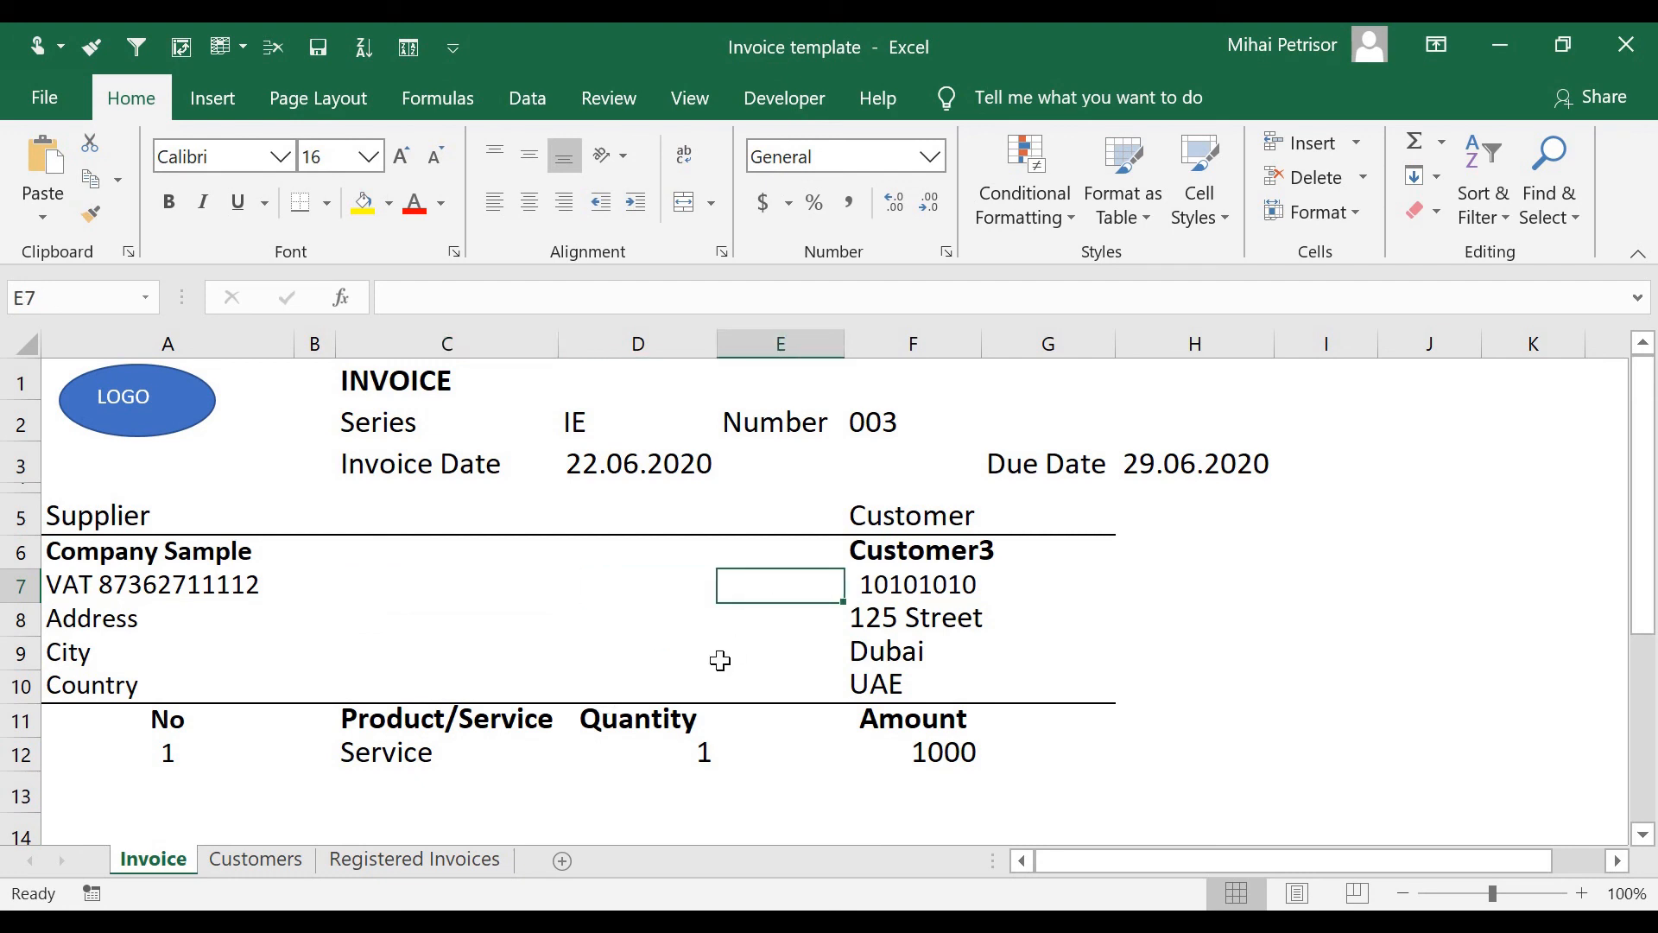